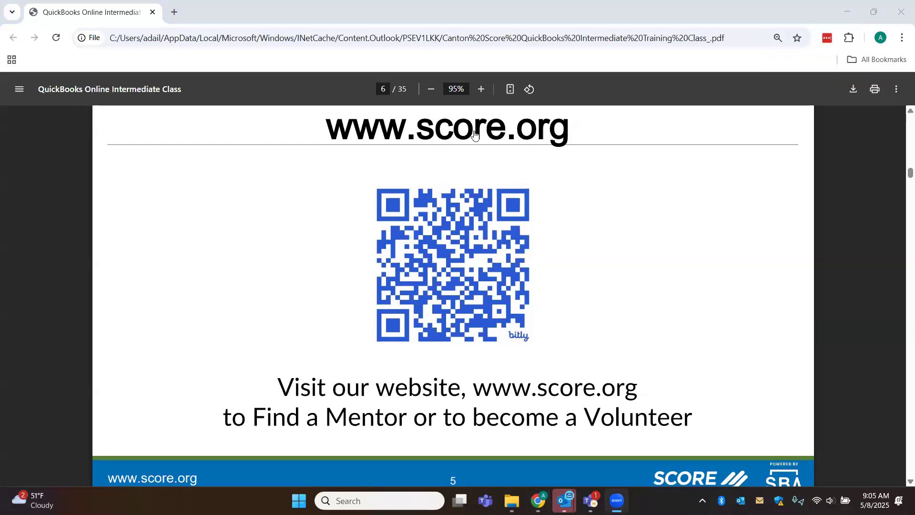
- Advance the training slides to the Table of Contents page
scroll(474, 134, down, 2)
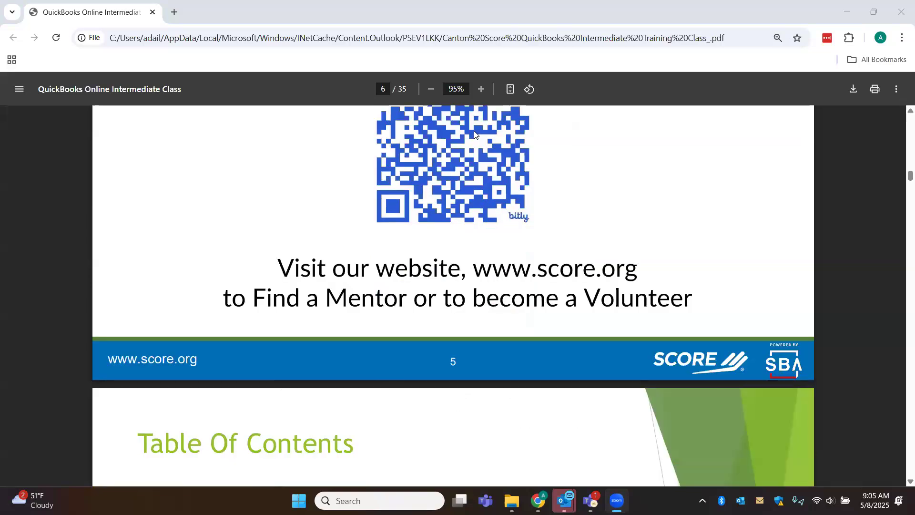
scroll(475, 135, down, 6)
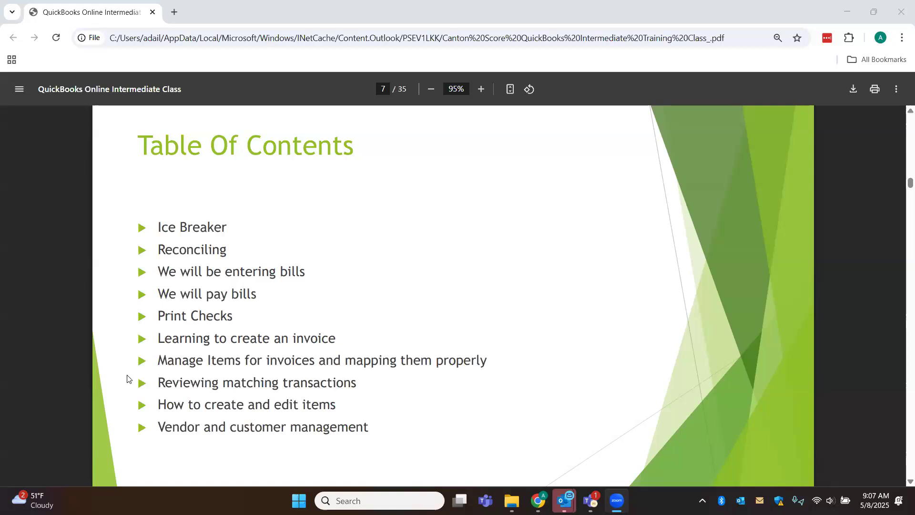
- Minimize the open windows to close the calendar reminder and return to the browser
click(837, 14)
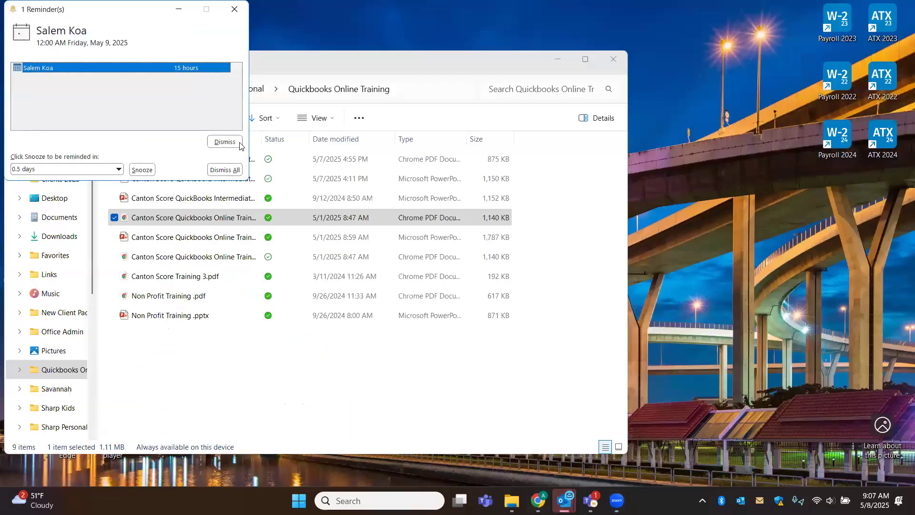
click(556, 60)
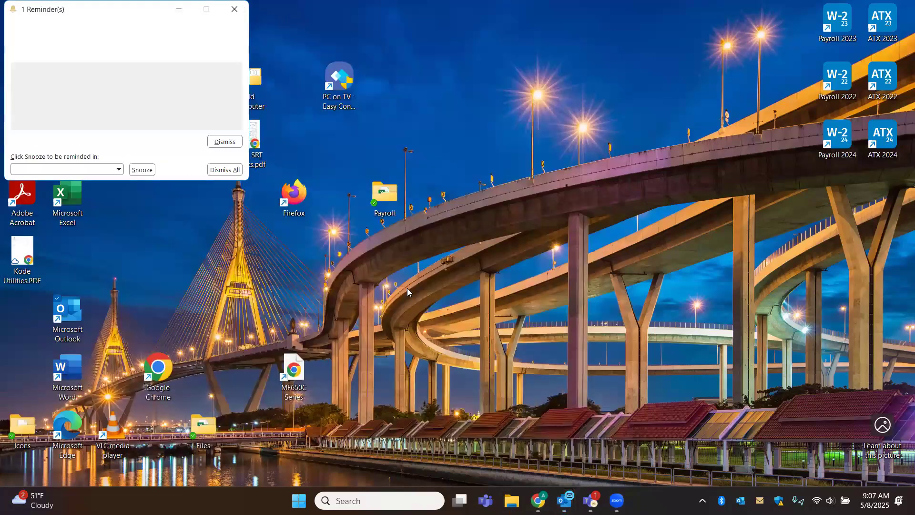
click(234, 9)
click(537, 500)
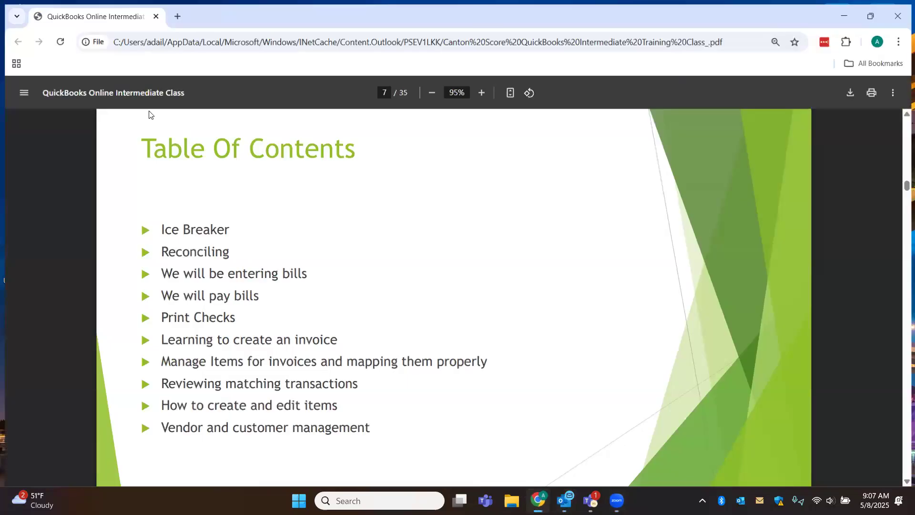
- Search the web for quickbooks online in a new browser tab
click(174, 12)
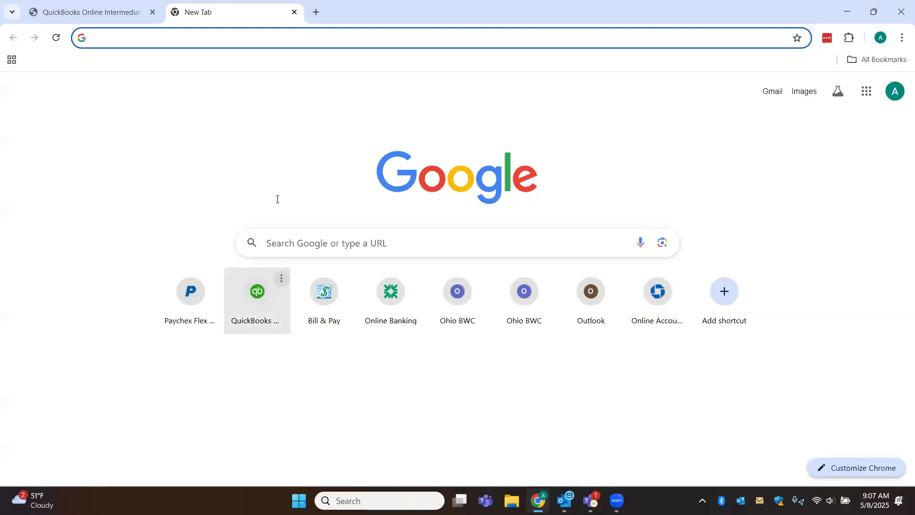
text(quickbooks o)
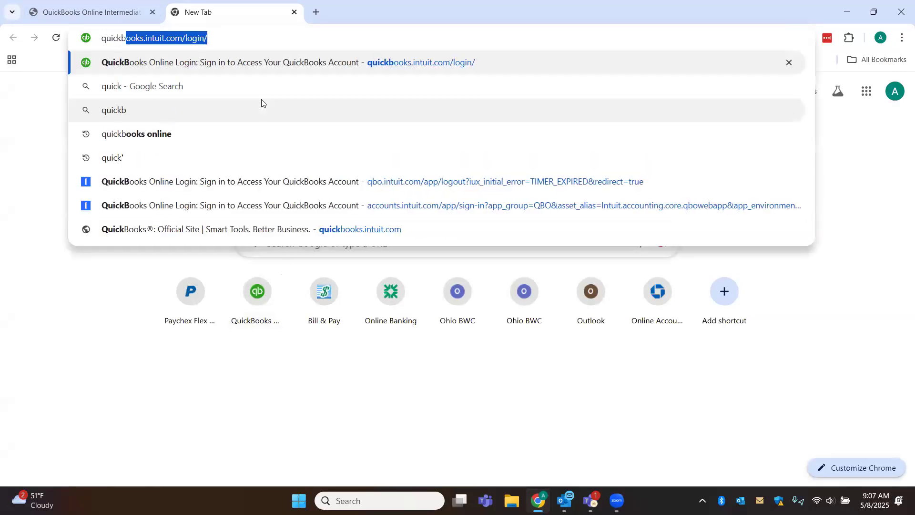
text(nlin)
key(Return)
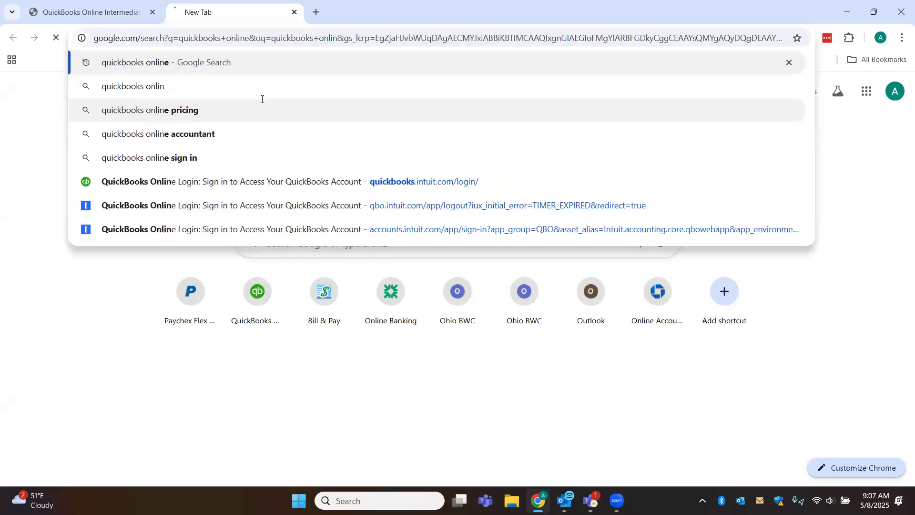
- Open the QuickBooks Online sign-in page from the Intuit site and choose the saved AOL account
click(165, 257)
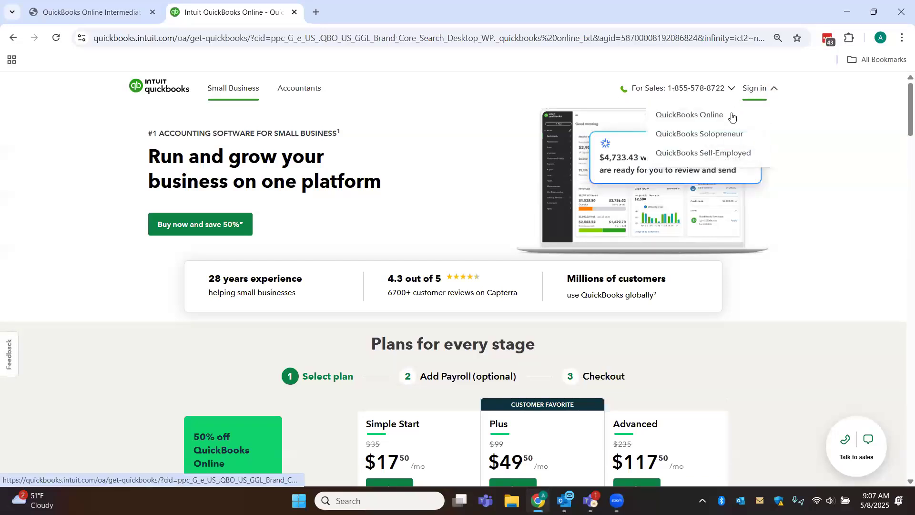
click(704, 122)
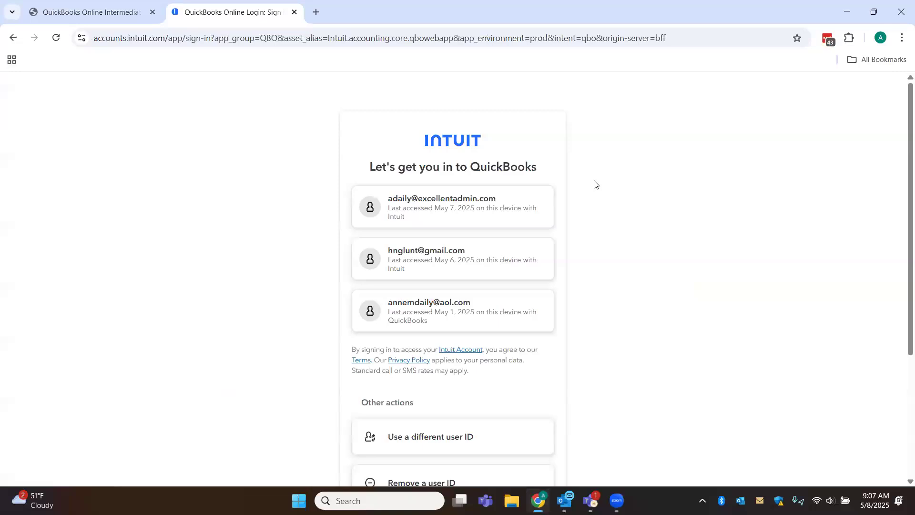
click(491, 305)
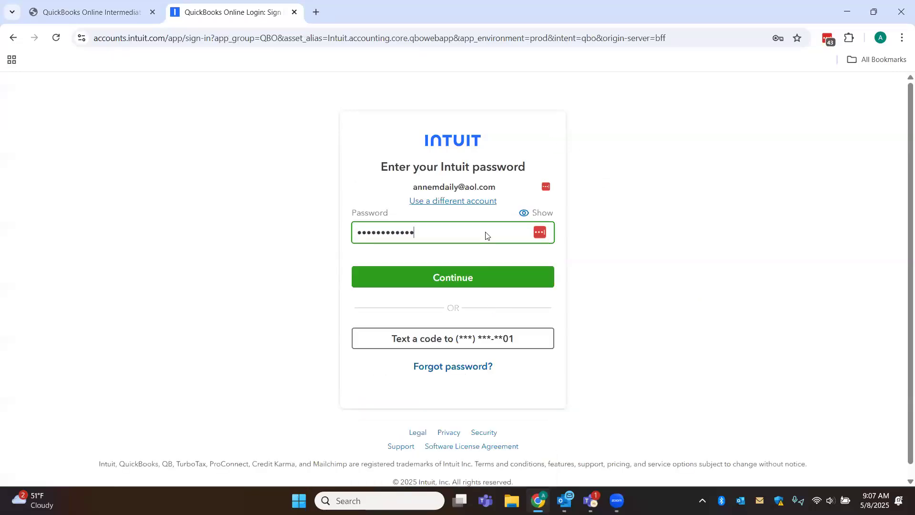
click(535, 235)
scroll(465, 281, down, 3)
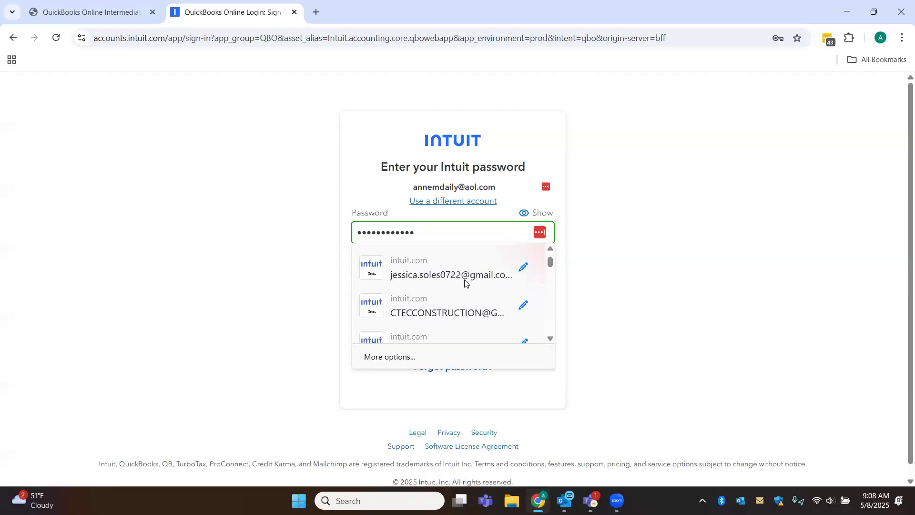
scroll(465, 281, down, 5)
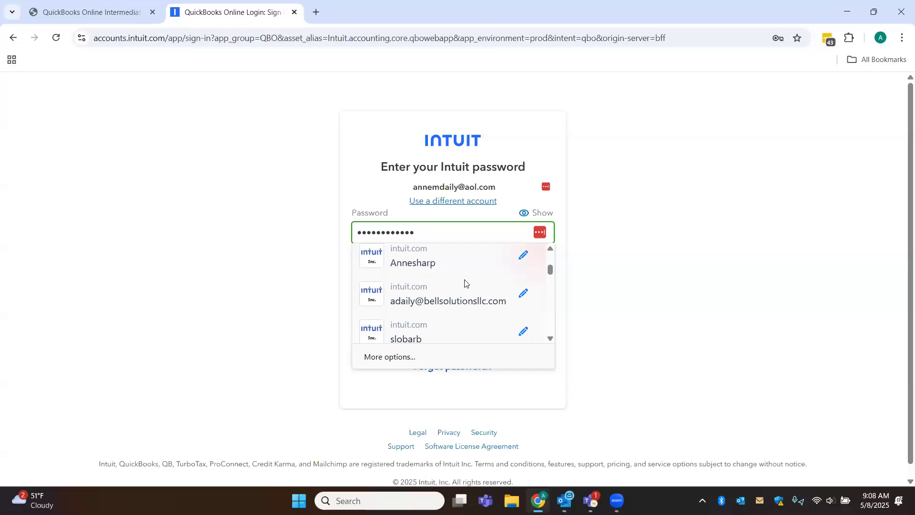
scroll(465, 281, down, 6)
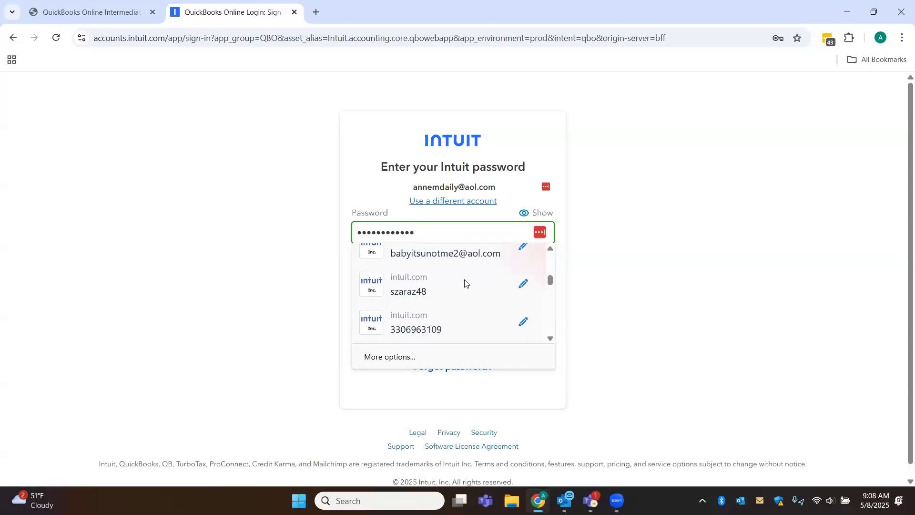
click(288, 262)
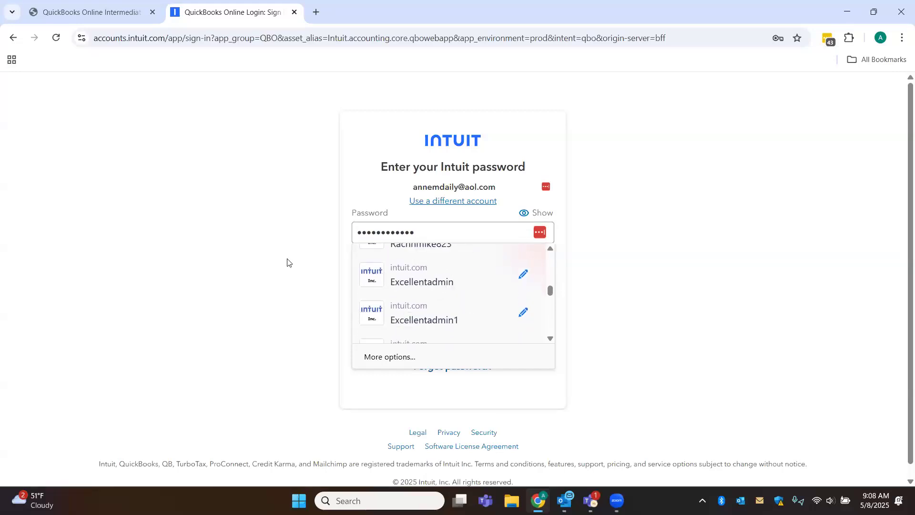
- Continue signing in with text-message verification and enter the 6-digit verification code
click(456, 225)
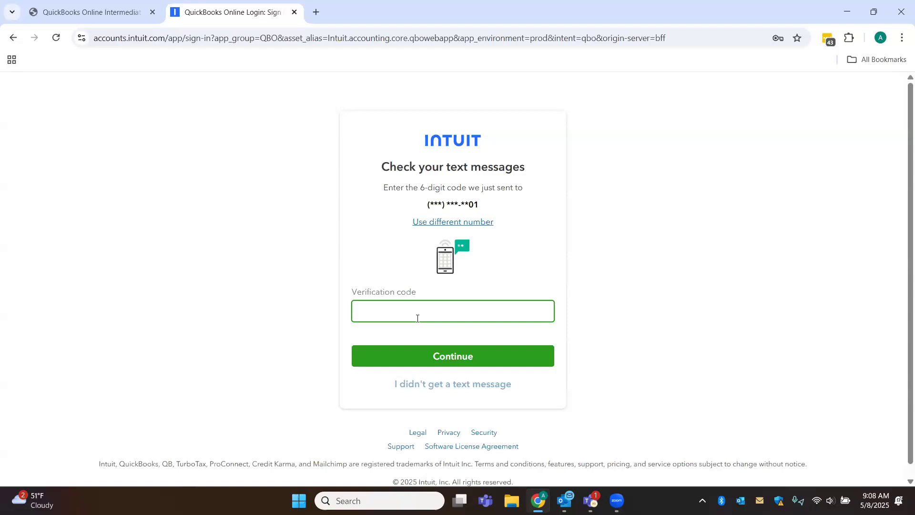
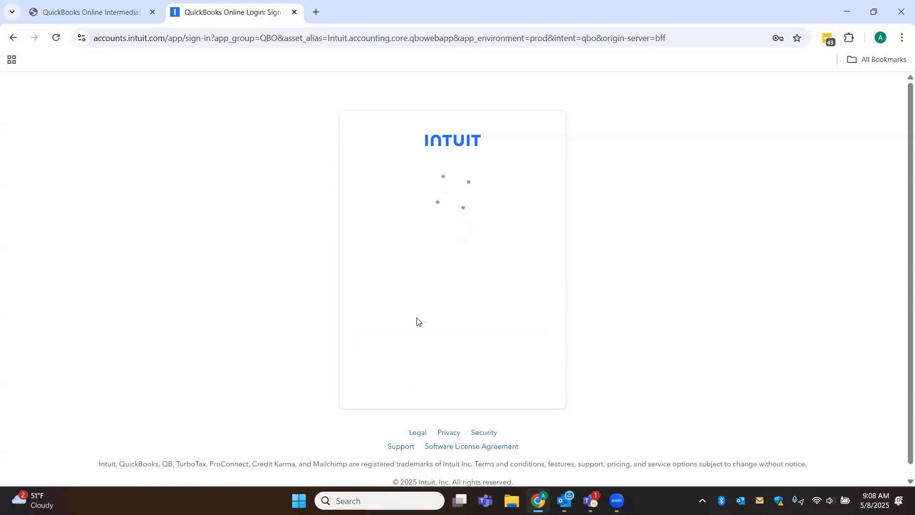
- Add the account holder's first and last name to the Intuit account and submit them
click(451, 241)
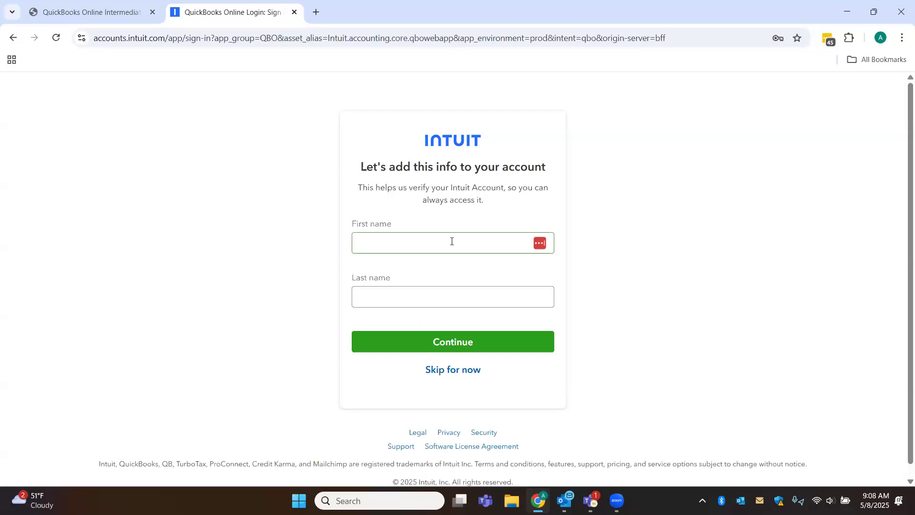
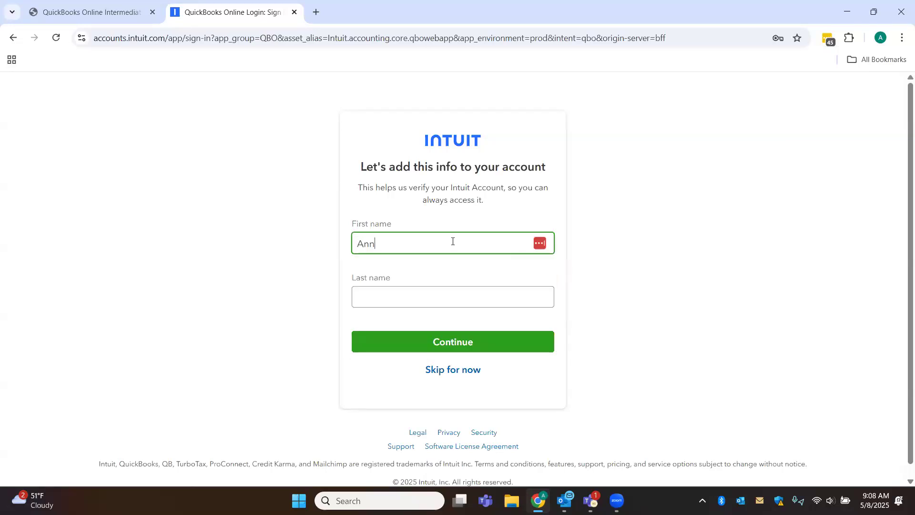
key(Tab)
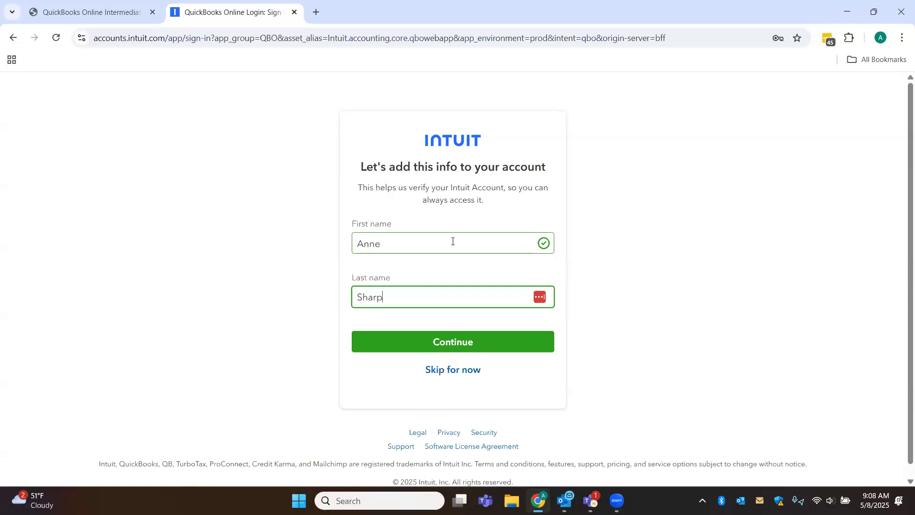
click(454, 339)
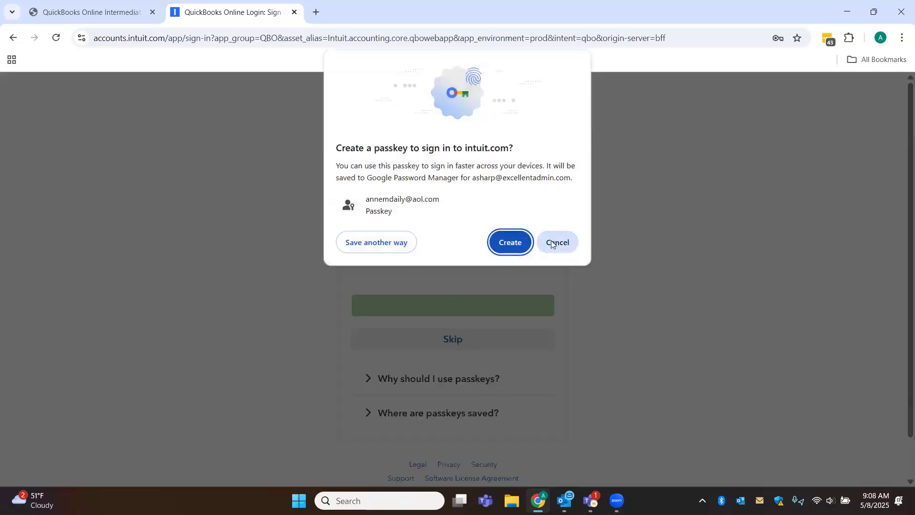
- Decline creating a passkey for intuit.com and dismiss the QuickBooks Online Payroll recommendation
click(564, 243)
click(527, 339)
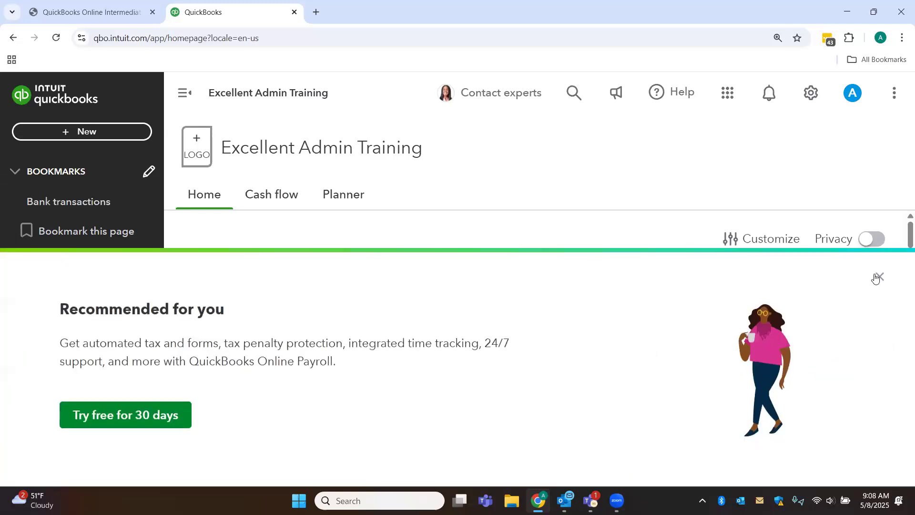
click(880, 277)
- Look over the dashboard's home page and open the bank transactions page
scroll(509, 283, down, 1)
scroll(509, 283, down, 5)
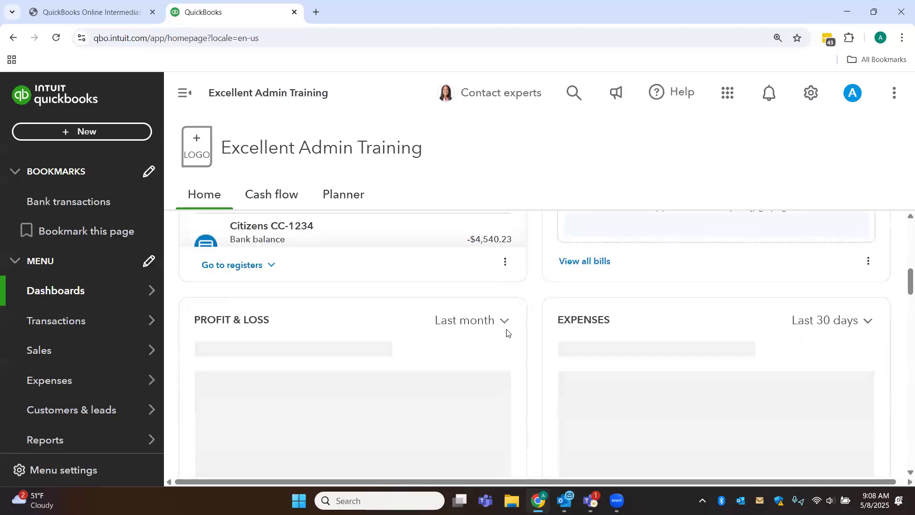
scroll(267, 247, up, 2)
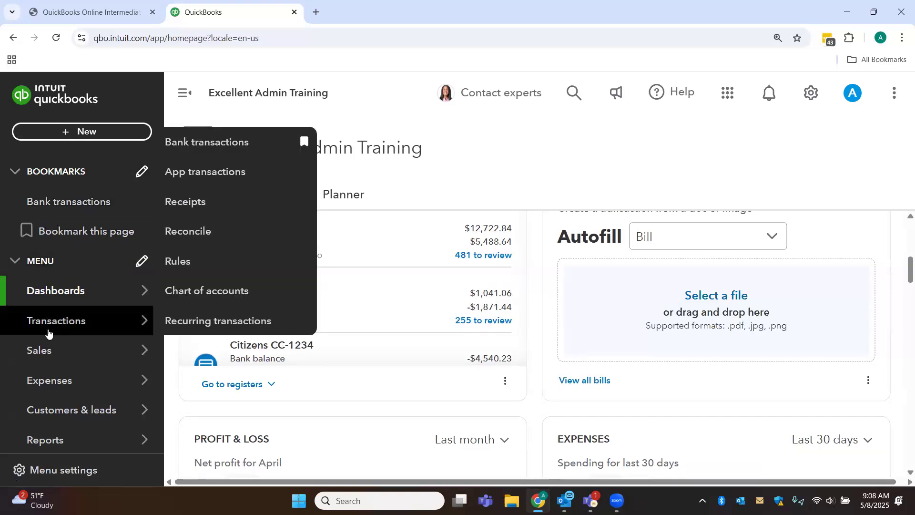
click(48, 326)
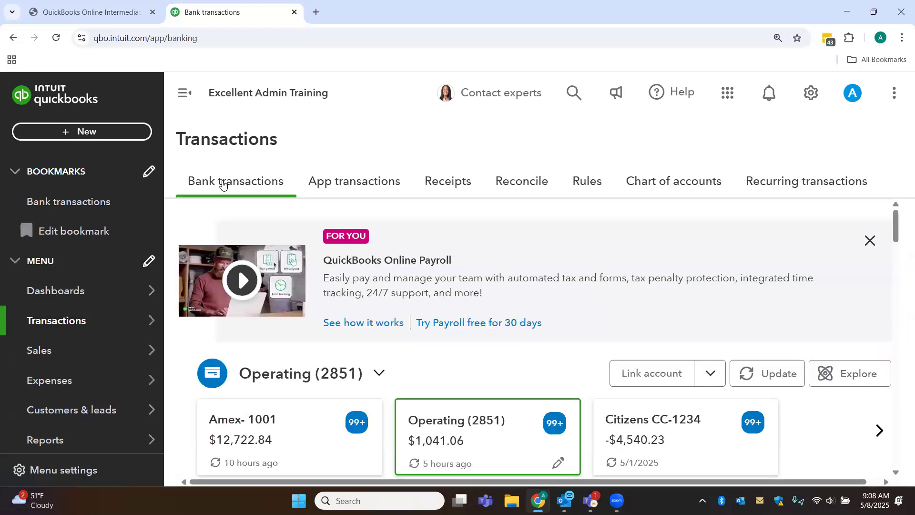
- Examine the linked bank and credit card accounts and the Operating account's transactions awaiting review
scroll(295, 305, down, 3)
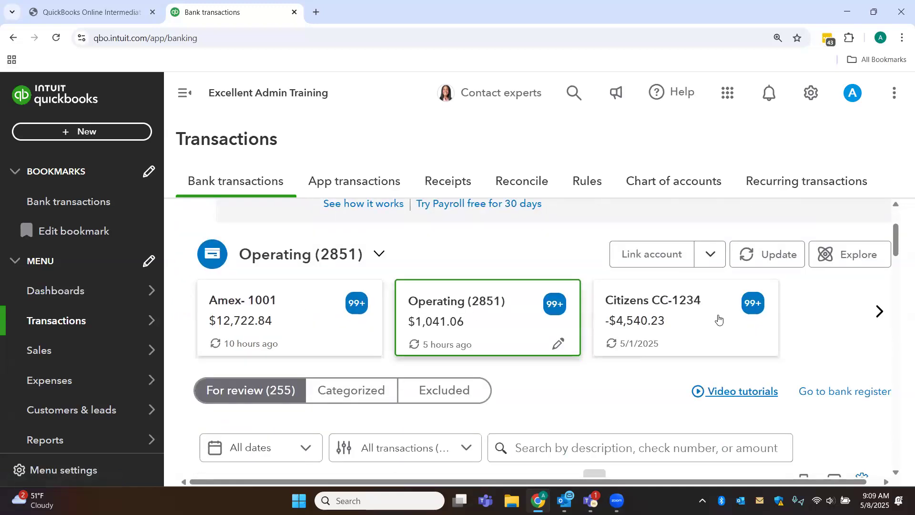
click(879, 312)
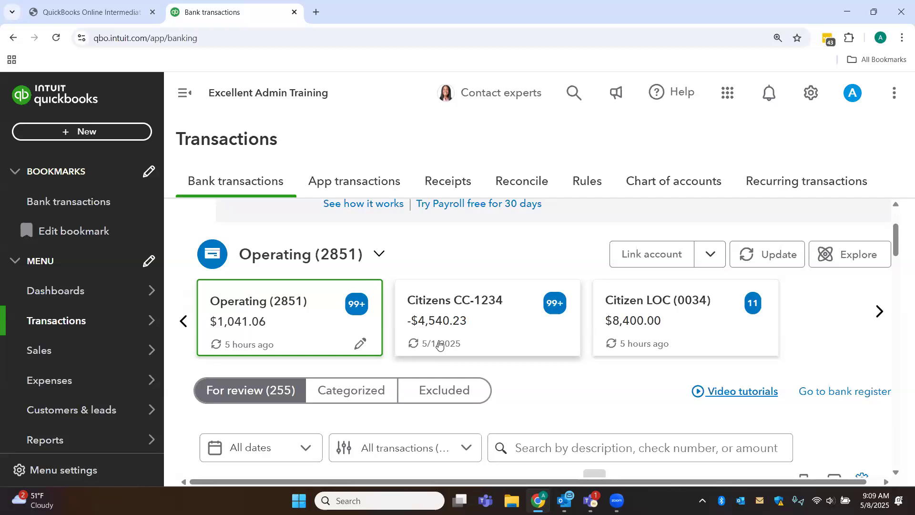
click(184, 322)
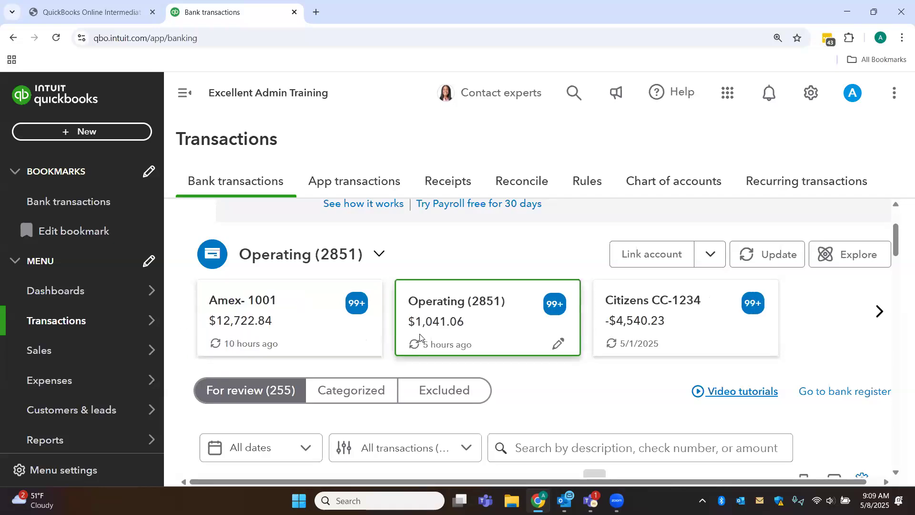
scroll(416, 356, down, 5)
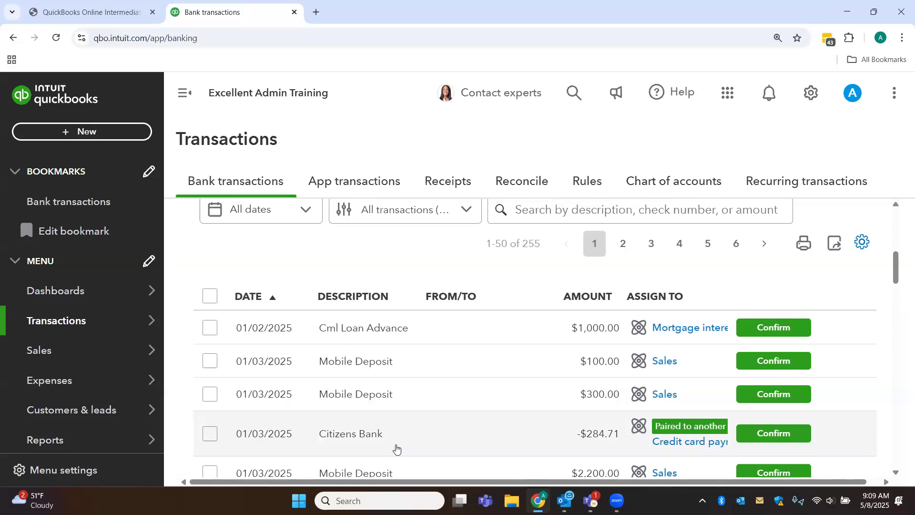
scroll(402, 422, up, 5)
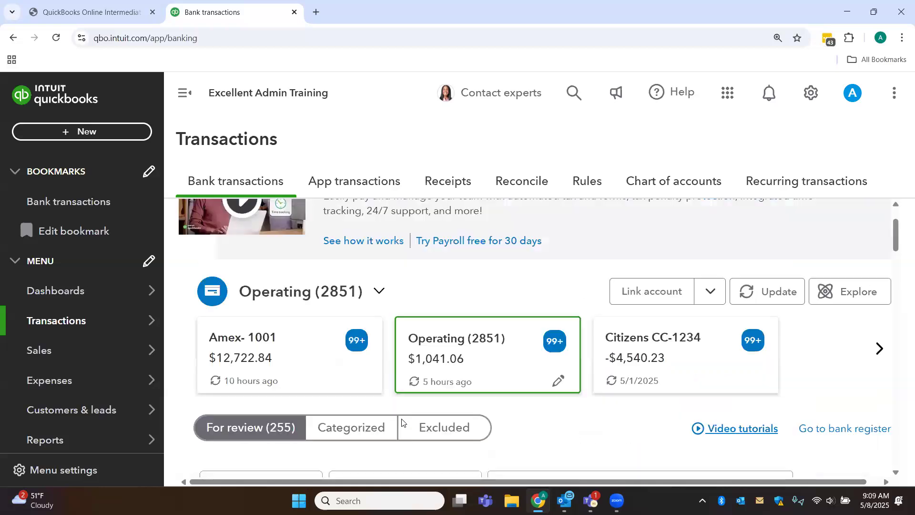
scroll(257, 434, down, 1)
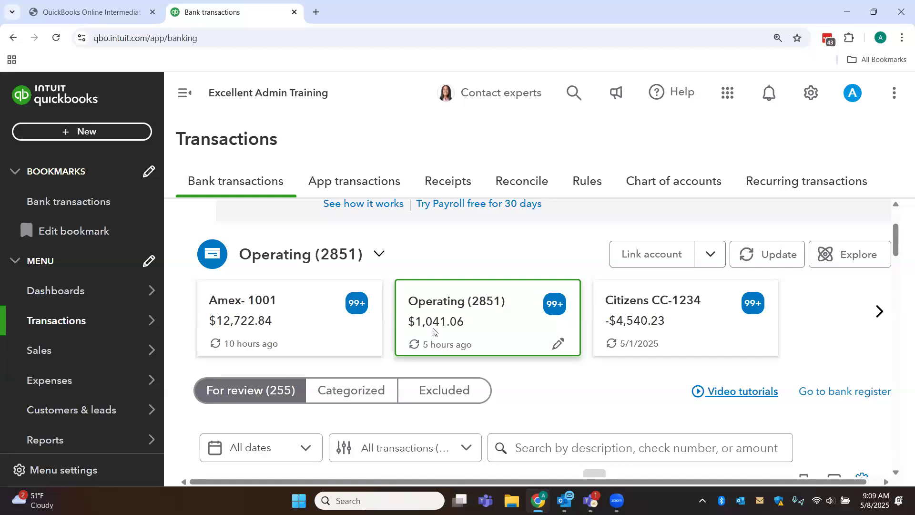
- Sort the Operating account's for-review transactions by date in descending and ascending order, and by description in ascending order
scroll(434, 331, down, 5)
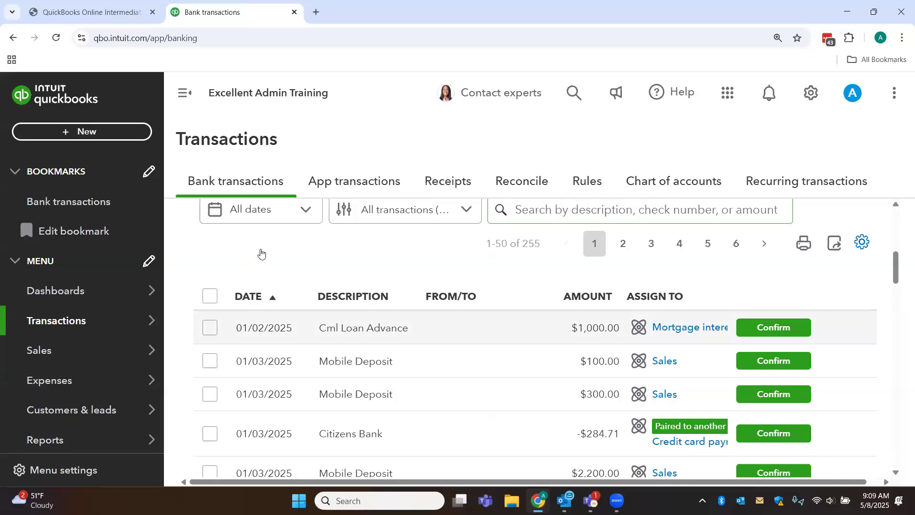
scroll(261, 253, down, 1)
click(261, 250)
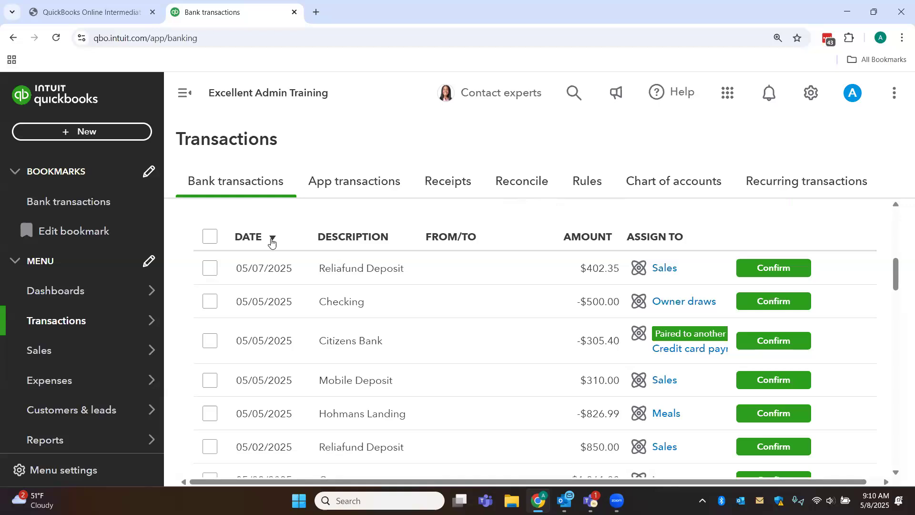
click(272, 240)
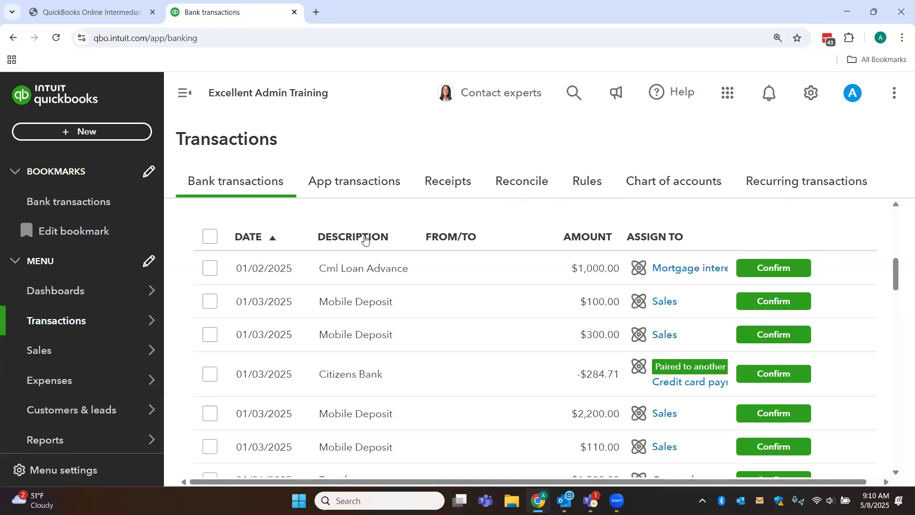
click(365, 238)
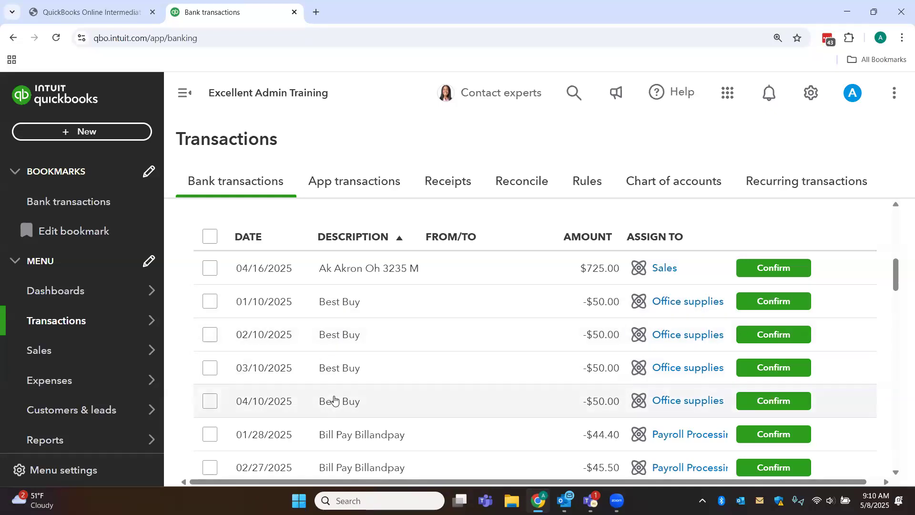
- Confirm the 01/10/2025 Best Buy transaction as office supplies and check it in the categorized list before returning to the for-review list
click(761, 303)
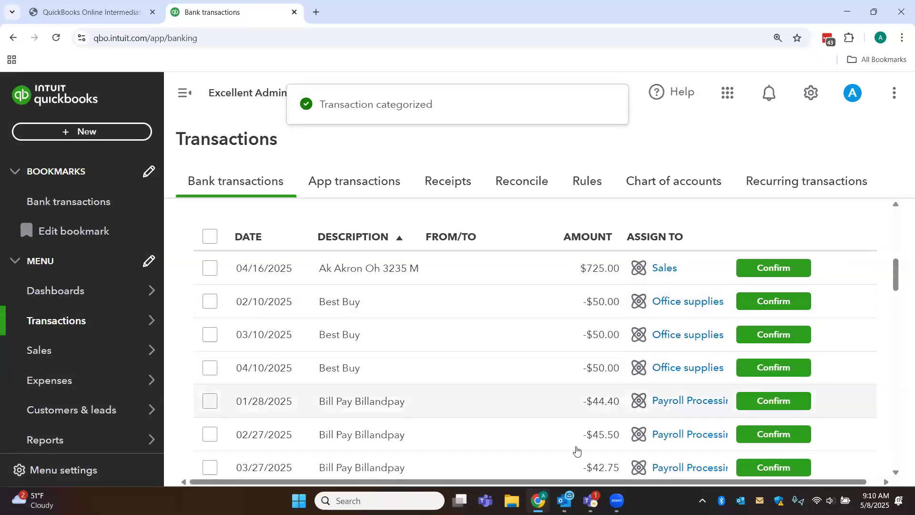
scroll(378, 275, up, 4)
click(351, 280)
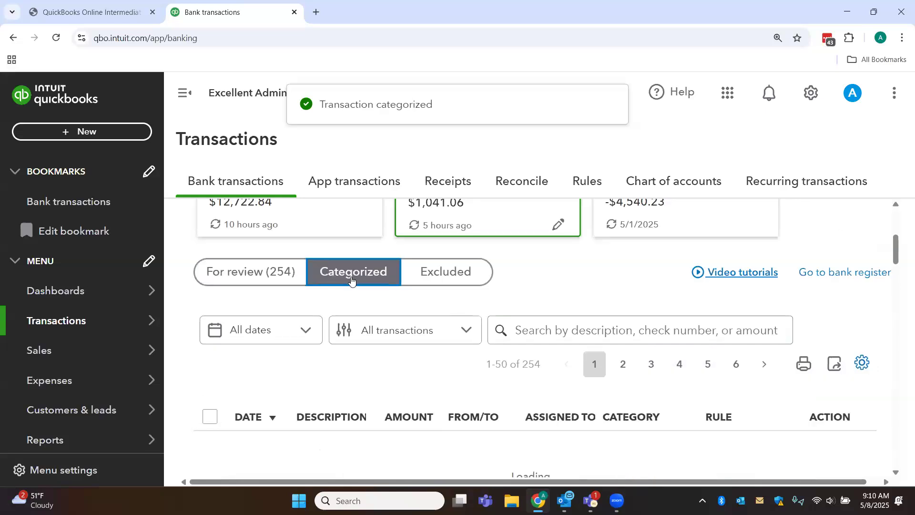
scroll(477, 398, down, 1)
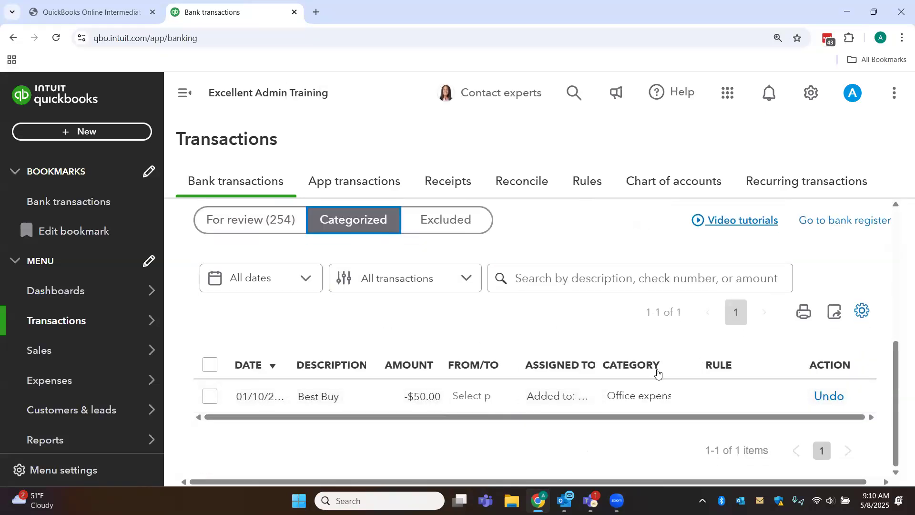
click(278, 227)
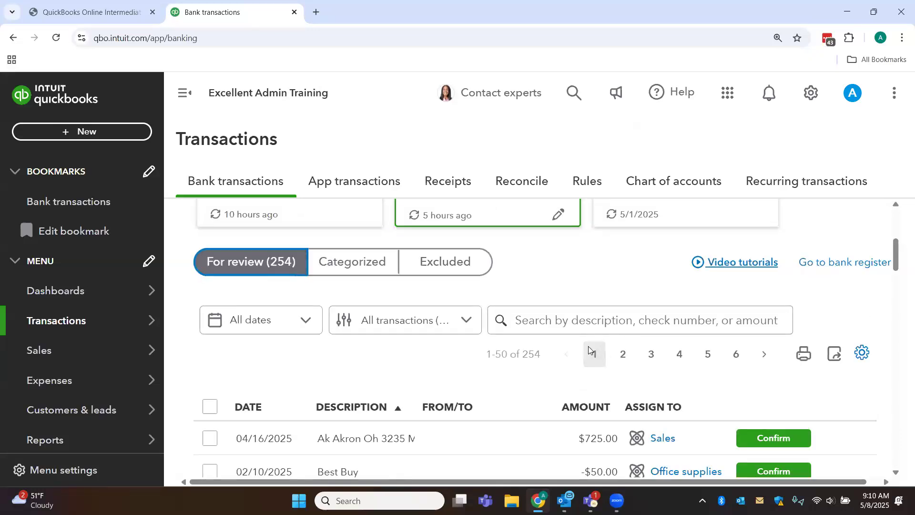
- Confirm the remaining Best Buy transactions dated 02/10/2025, 03/10/2025 and 04/10/2025 as office supplies
scroll(398, 380, down, 3)
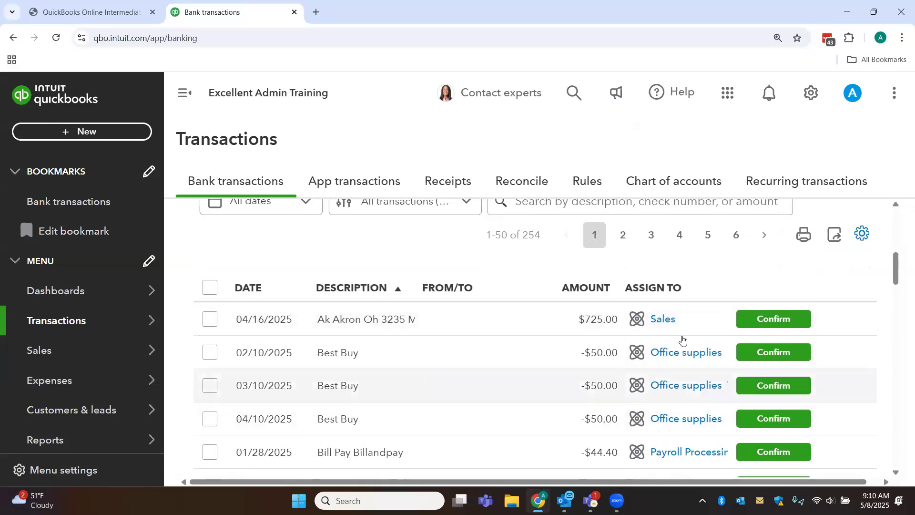
click(761, 352)
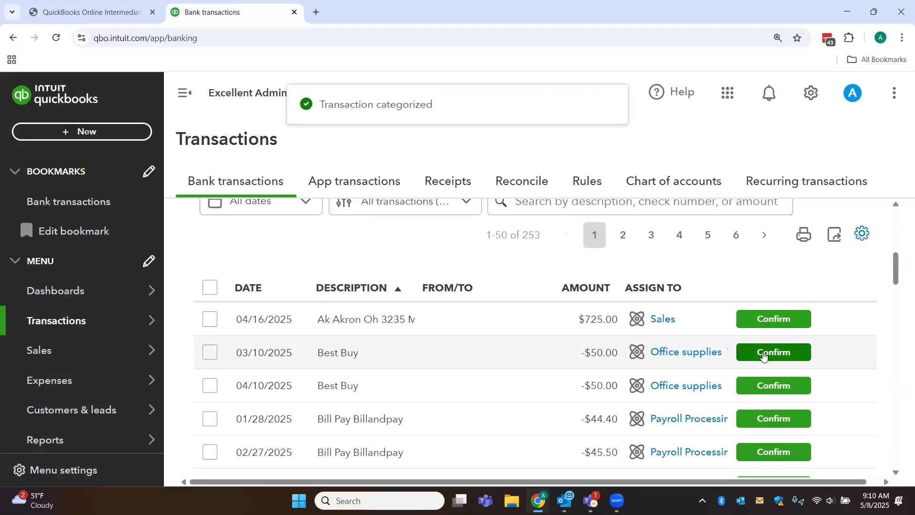
click(762, 352)
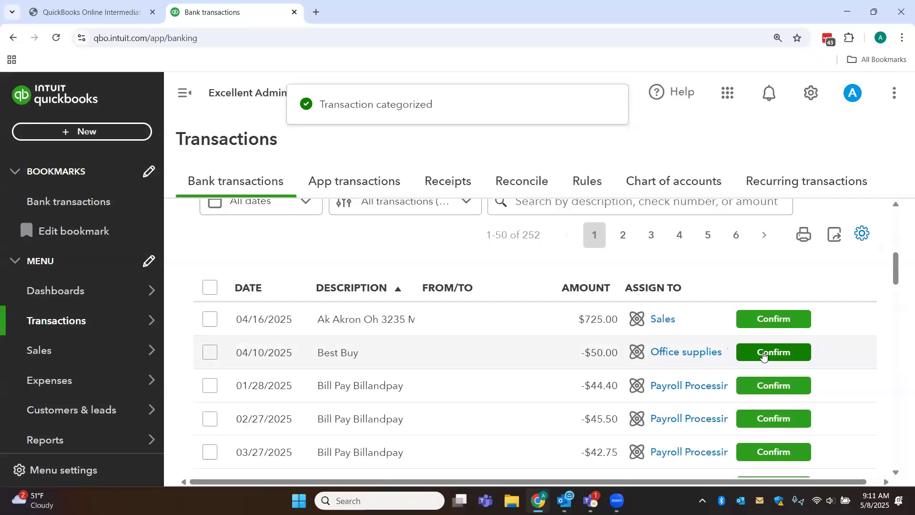
click(763, 352)
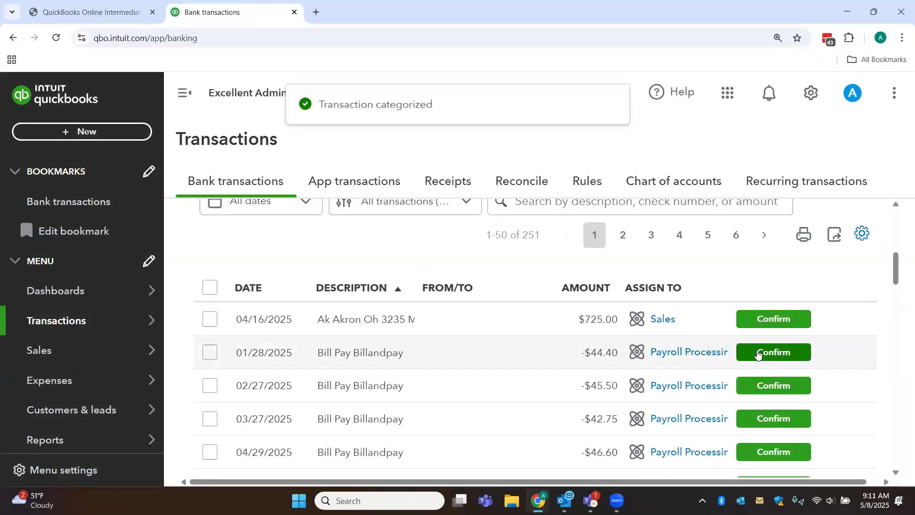
- Open the 02/18/2025 Checking transaction for -$500.00 and examine the destination account's last digits in its memo
scroll(410, 338, down, 3)
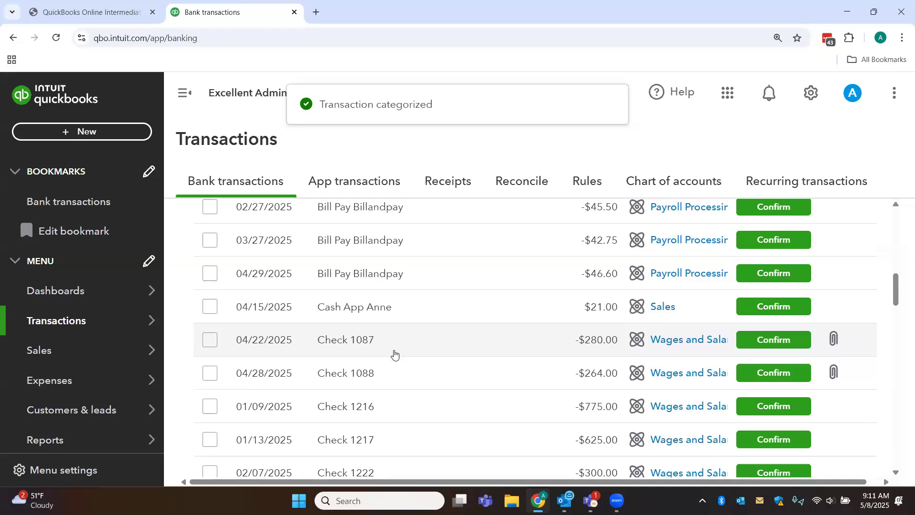
scroll(395, 358, down, 5)
scroll(395, 357, down, 15)
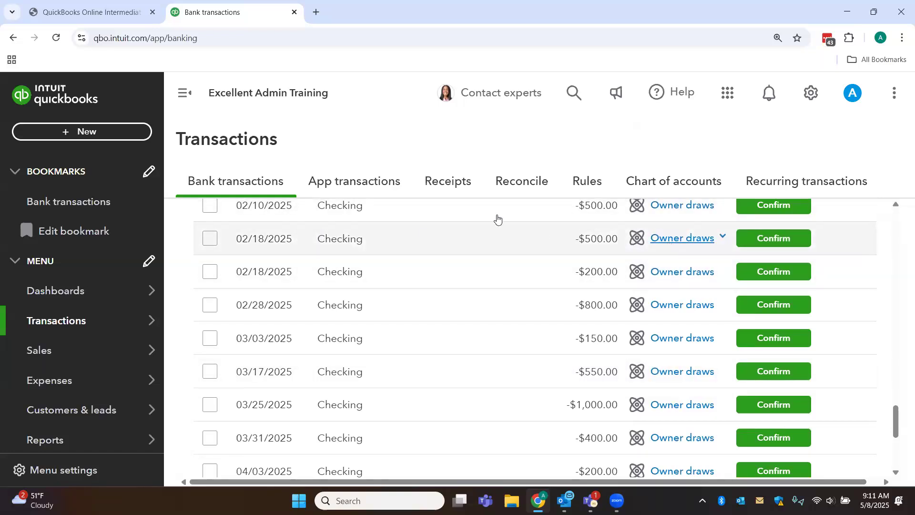
click(329, 243)
scroll(524, 276, down, 2)
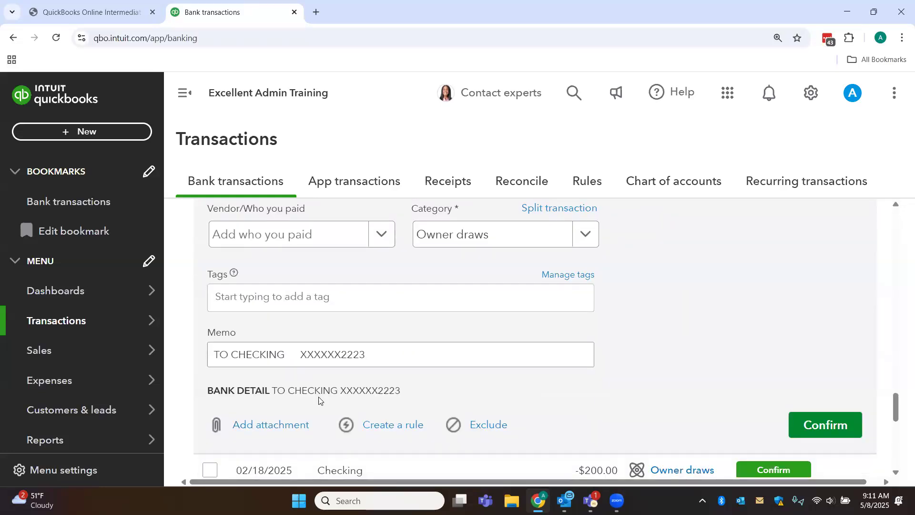
click(332, 362)
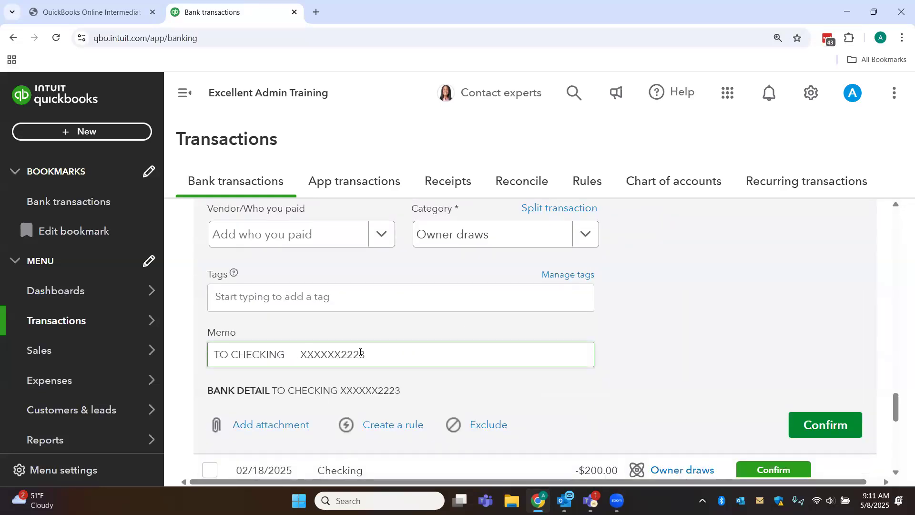
drag(360, 353, 343, 357)
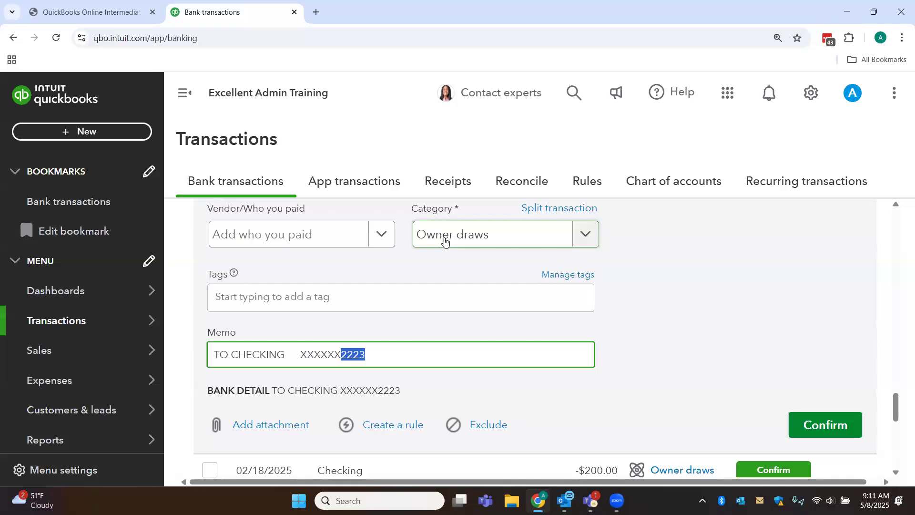
- Set the 02/18/2025 Checking transaction for -$500.00 to be recorded as a transfer and browse the available destination accounts
scroll(400, 266, up, 2)
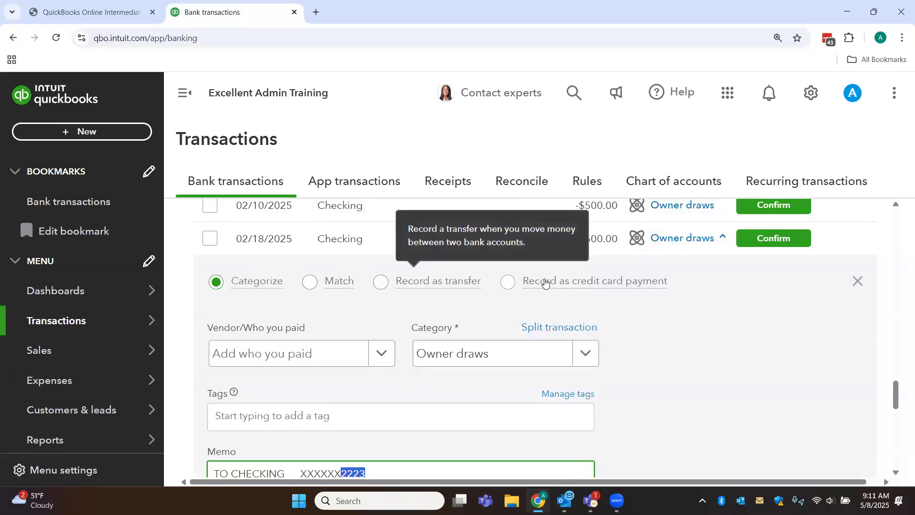
click(380, 282)
click(376, 346)
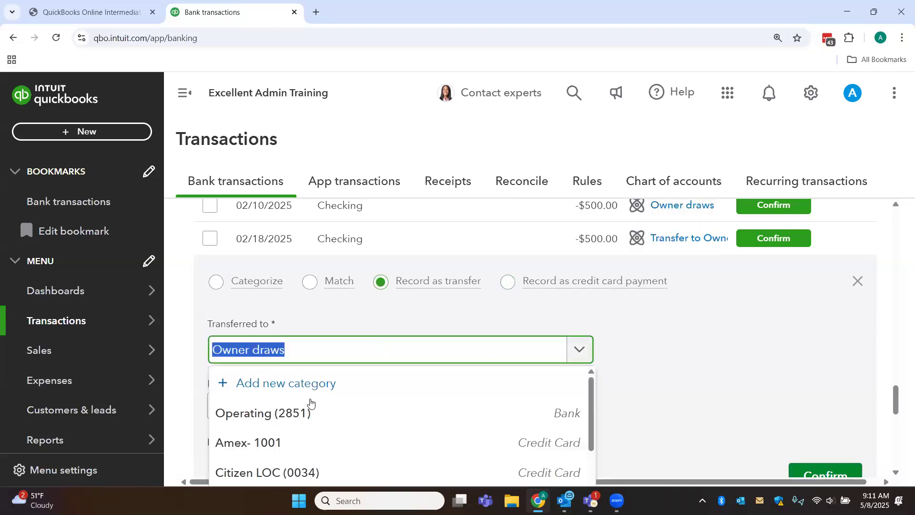
scroll(257, 377, down, 1)
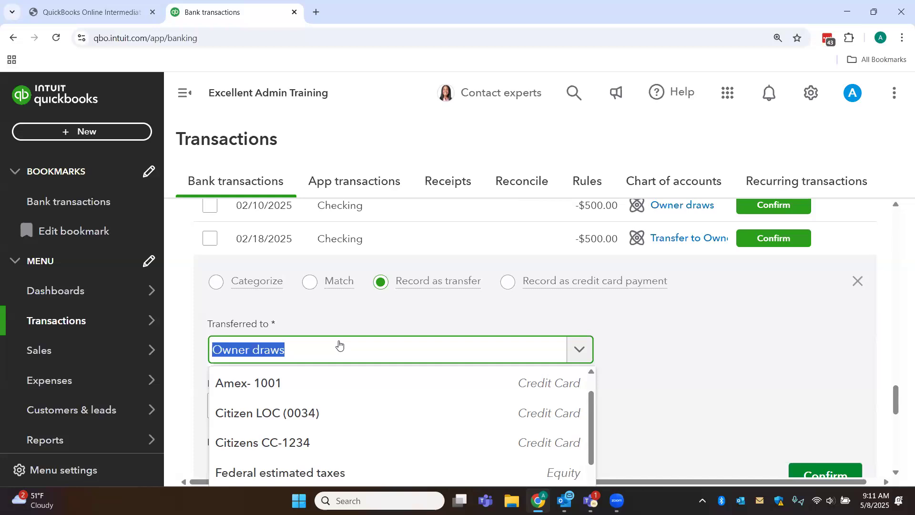
text(Critizens-)
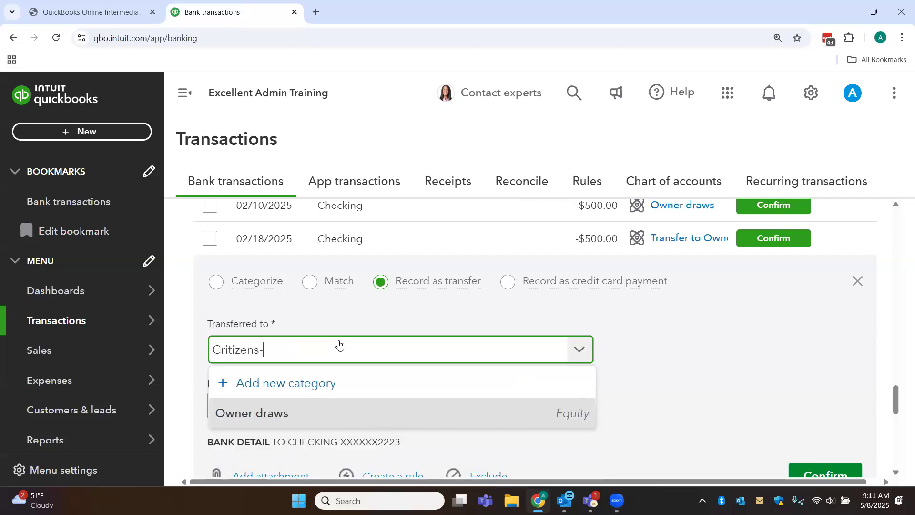
right_click(222, 353)
click(278, 102)
scroll(336, 282, down, 2)
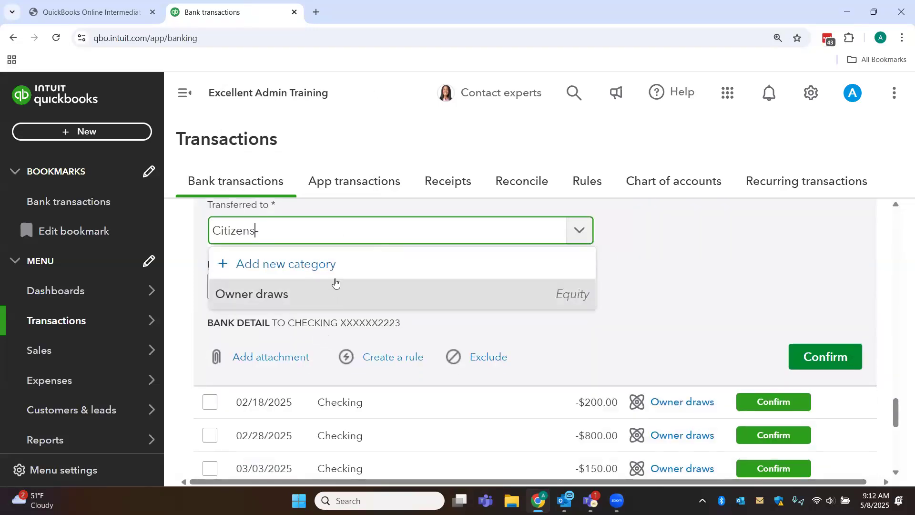
text(2223)
click(261, 233)
click(260, 233)
click(262, 234)
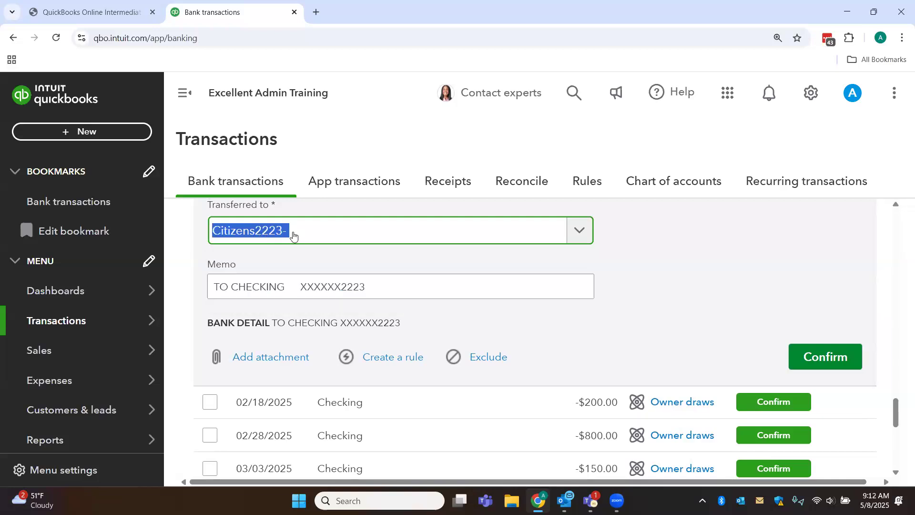
click(301, 233)
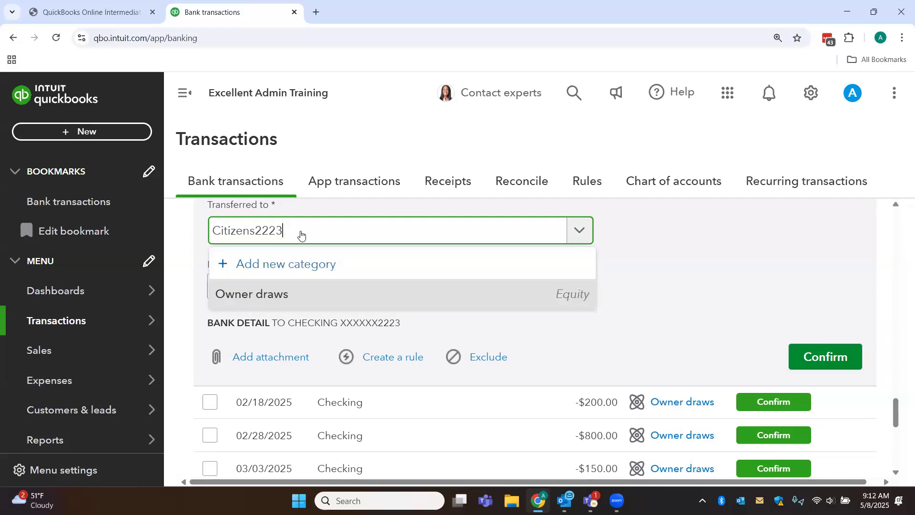
key(Left)
text(-)
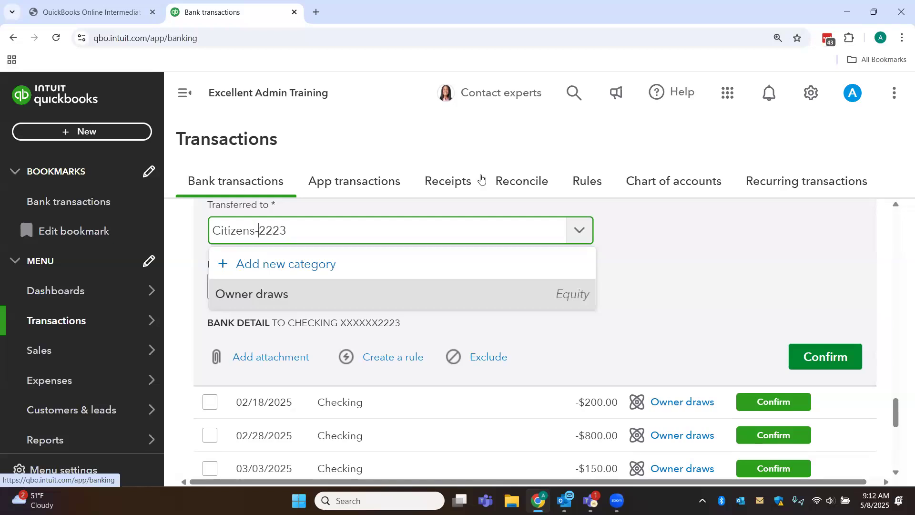
click(353, 271)
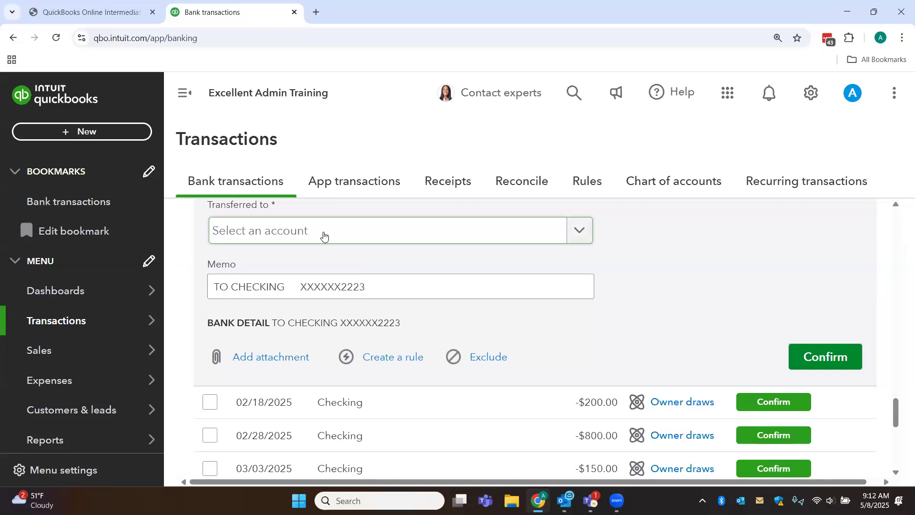
- Enter Citizens plus the account's last four digits as the transfer destination and start adding it as a new account
scroll(324, 235, up, 1)
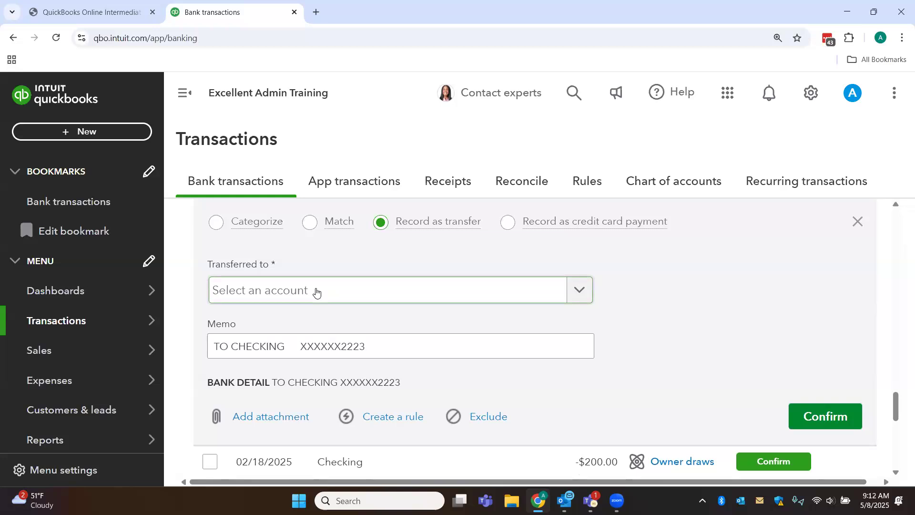
click(316, 292)
text(Citi)
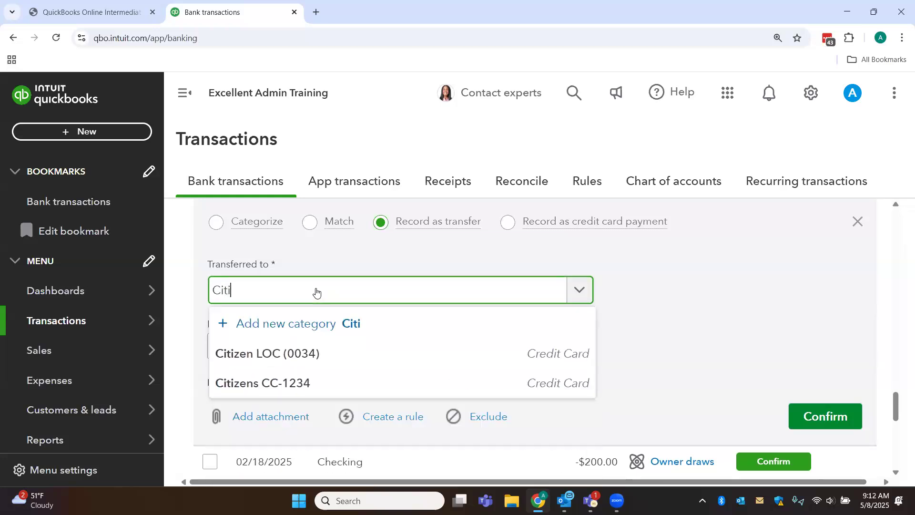
text(zeens)
key(BackSpace)
key(BackSpace)
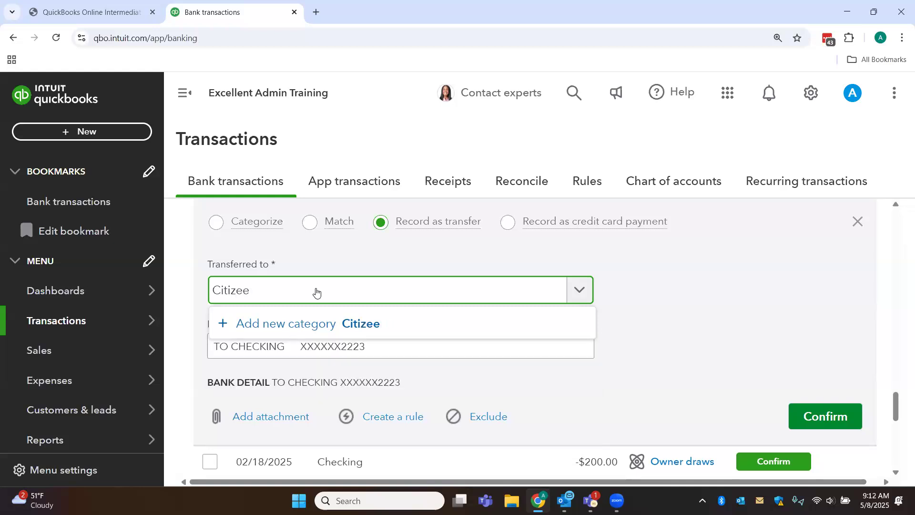
key(BackSpace)
text(ns -2223)
click(311, 328)
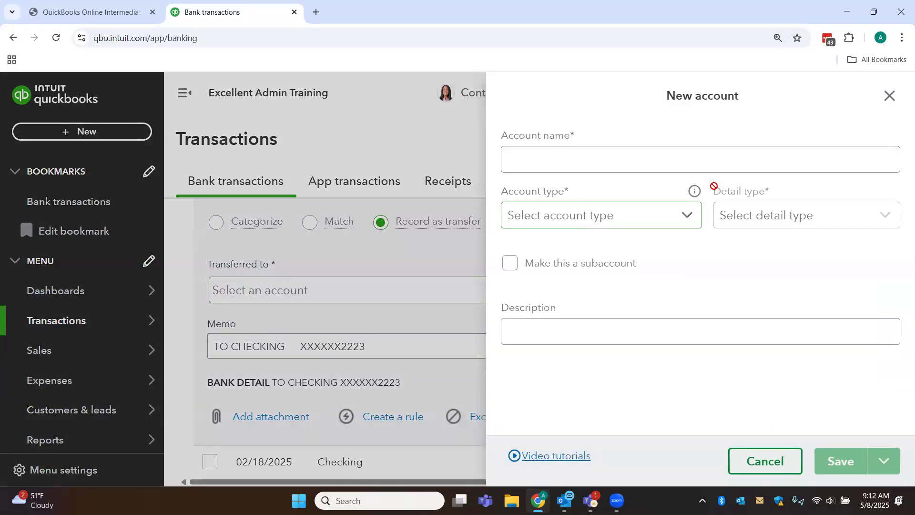
- Create the new account named Citizens plus its last four digits, with account type Bank and a chosen detail type, and save it
click(630, 157)
text(Citiz)
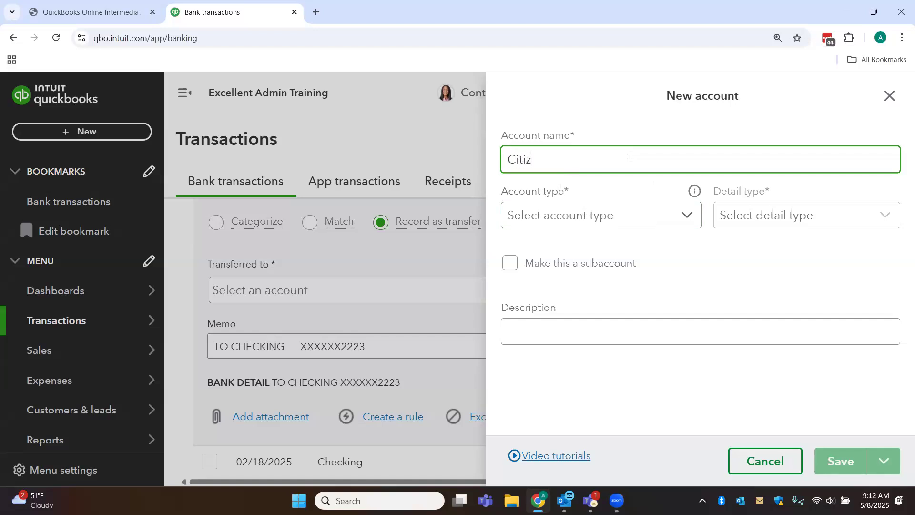
text(ens-2223)
click(665, 215)
click(653, 241)
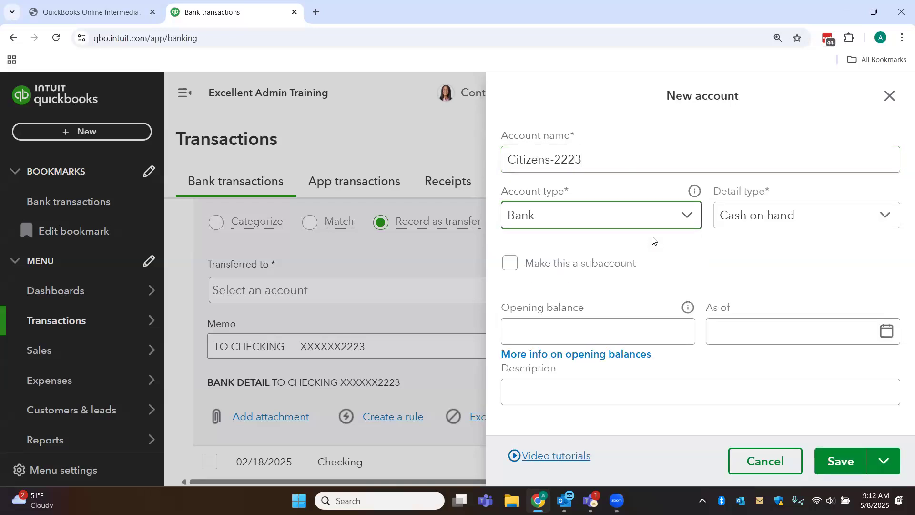
click(760, 212)
click(762, 247)
click(842, 462)
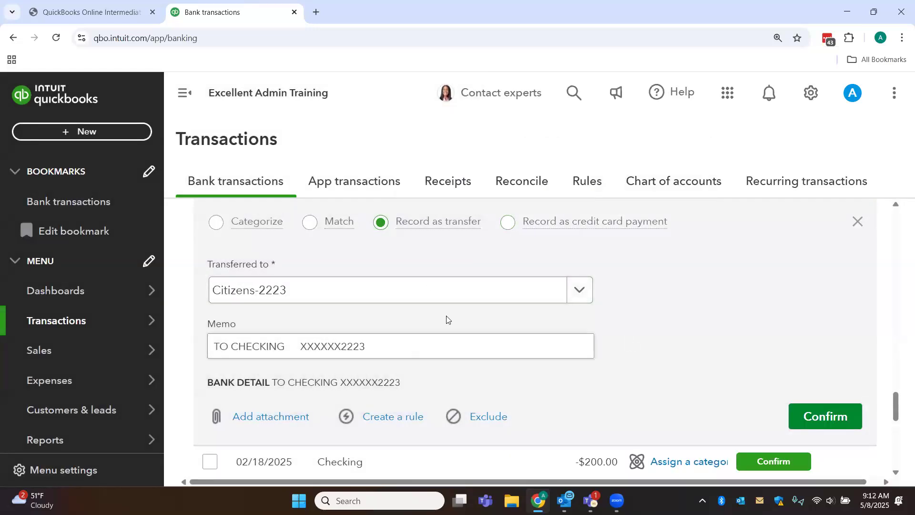
- Try to record the 02/10/2025 Checking transaction for -$500.00 as a transfer to the new Citizens account and confirm it
scroll(468, 319, up, 3)
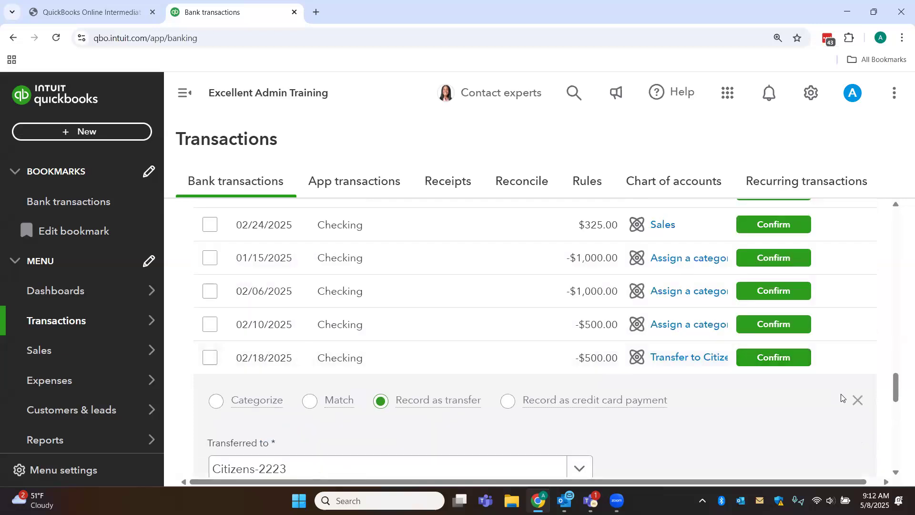
click(413, 325)
scroll(403, 329, down, 3)
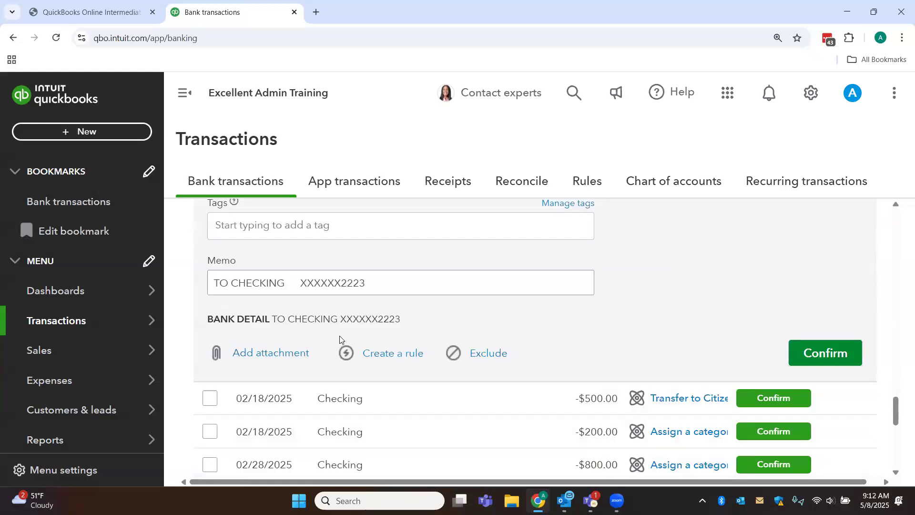
scroll(351, 298, up, 3)
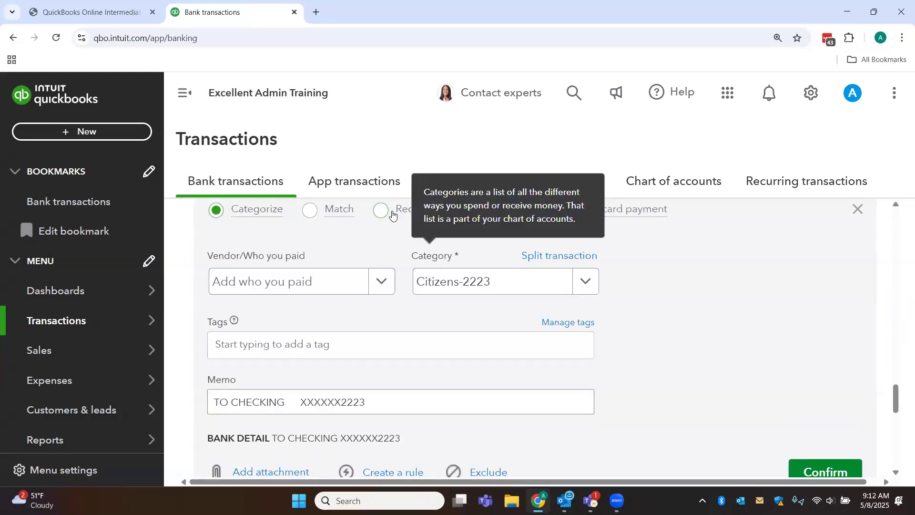
click(392, 215)
click(339, 281)
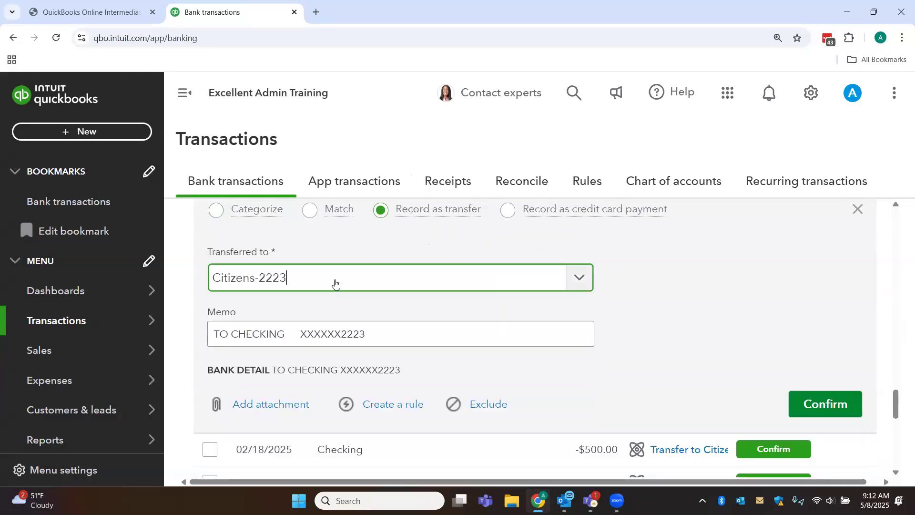
click(823, 403)
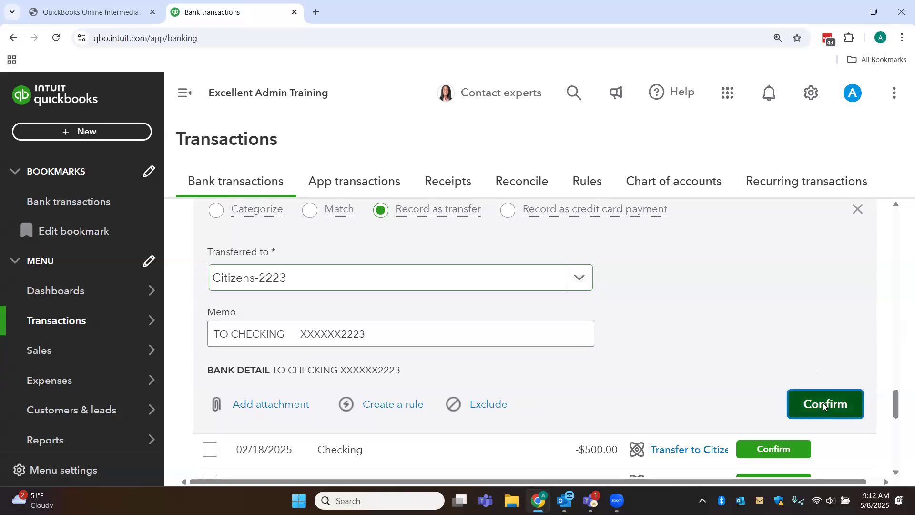
scroll(817, 400, up, 3)
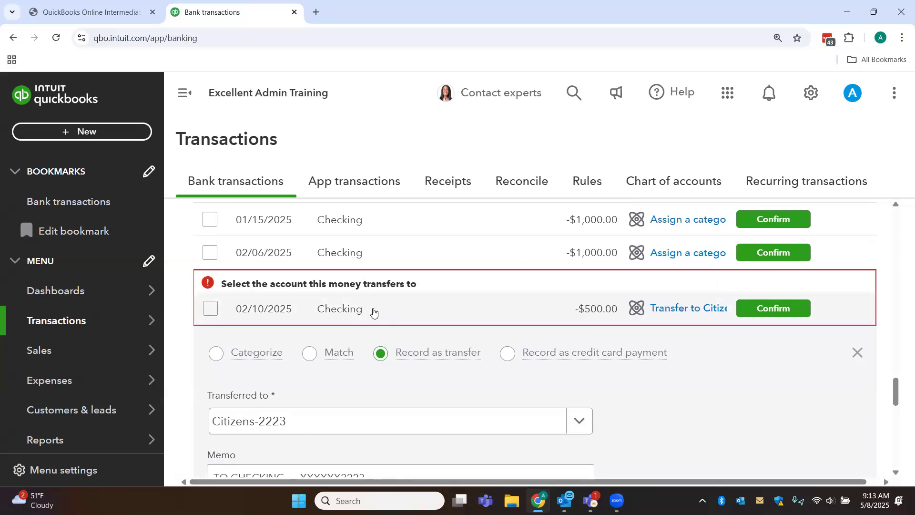
- Try again to confirm the 02/10/2025 Checking transaction of -$500.00 as a transfer to the Citizens account
scroll(373, 312, down, 3)
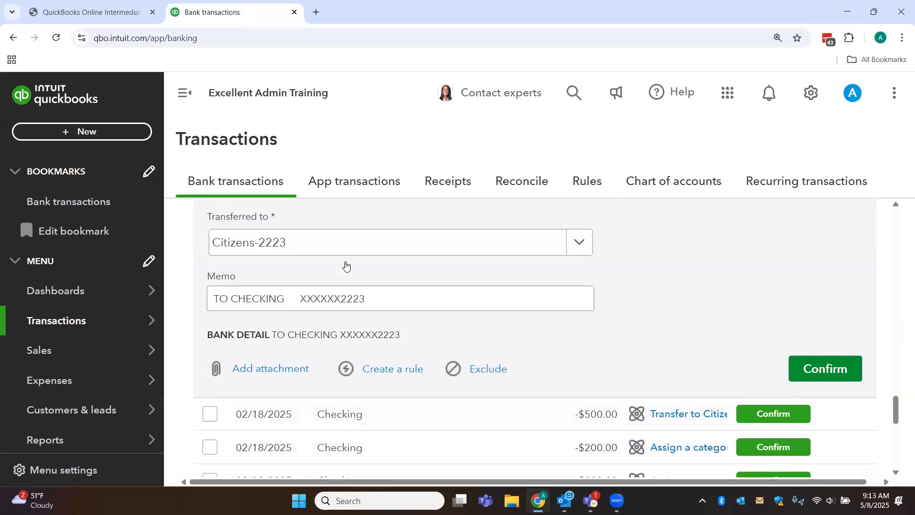
click(331, 241)
click(301, 306)
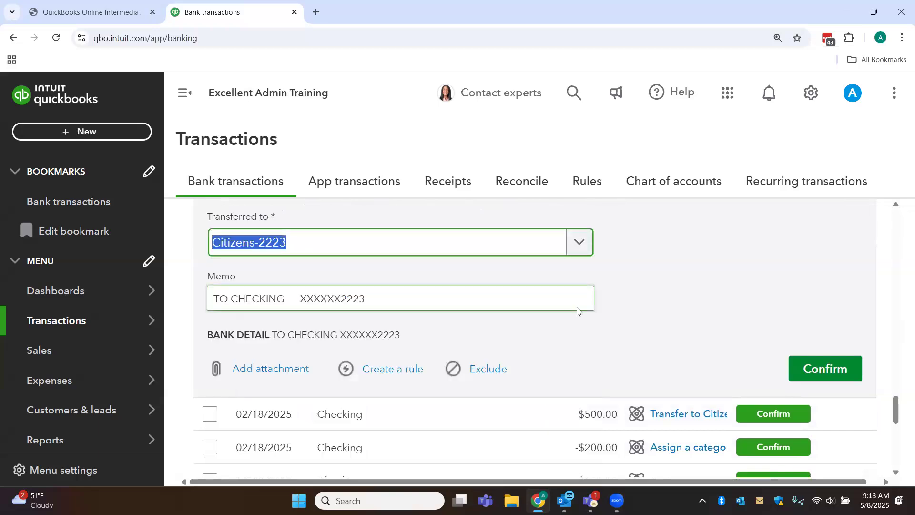
click(804, 365)
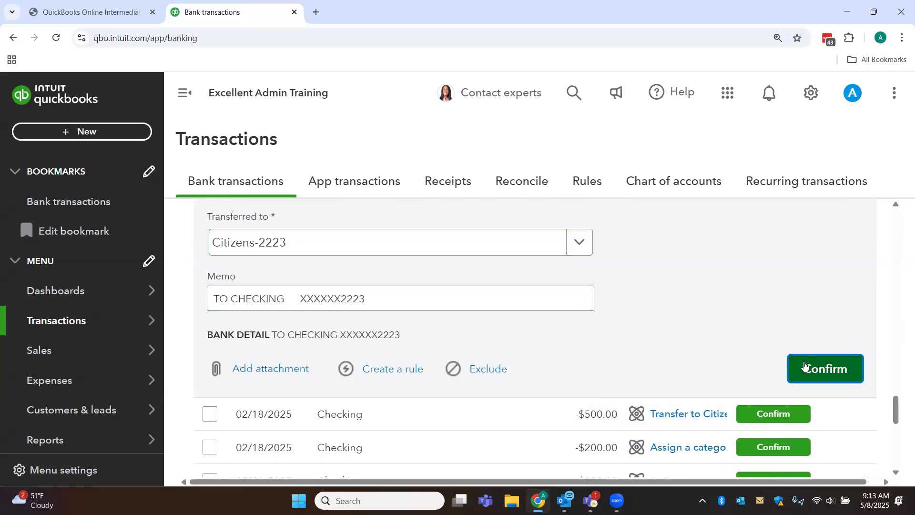
click(805, 368)
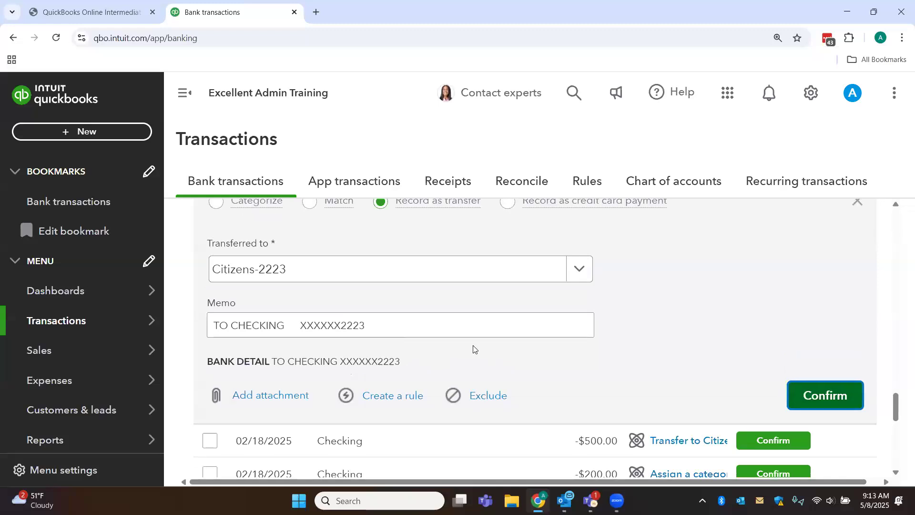
- Categorize the 02/10/2025 Checking transaction of -$500.00 to the new Citizens account instead and confirm it
click(218, 292)
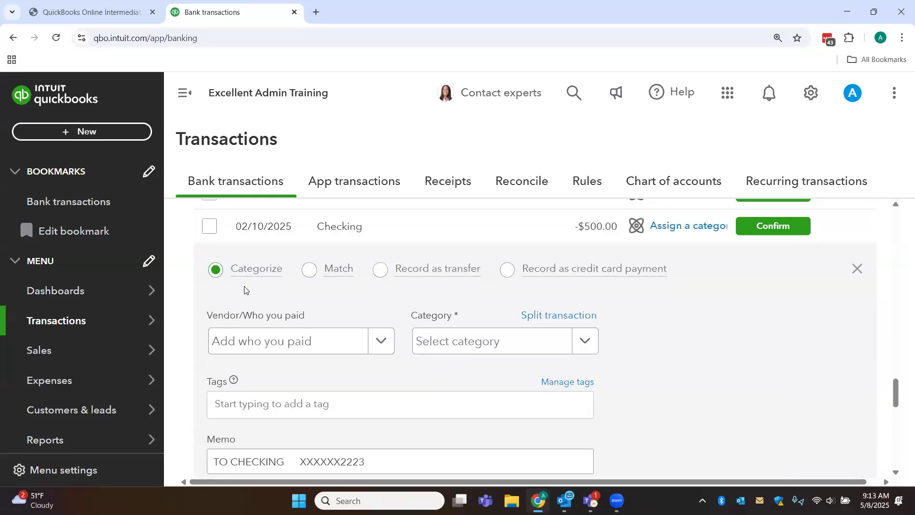
click(518, 341)
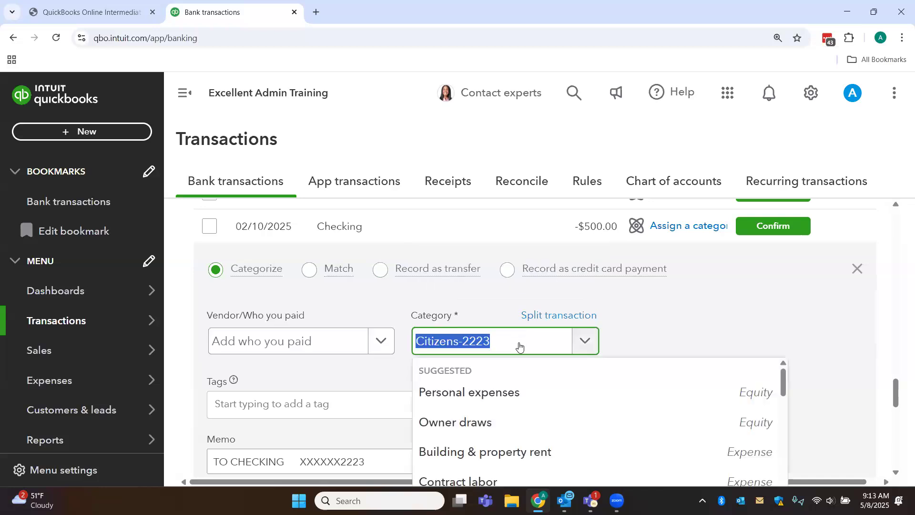
scroll(518, 372, down, 1)
text(cit)
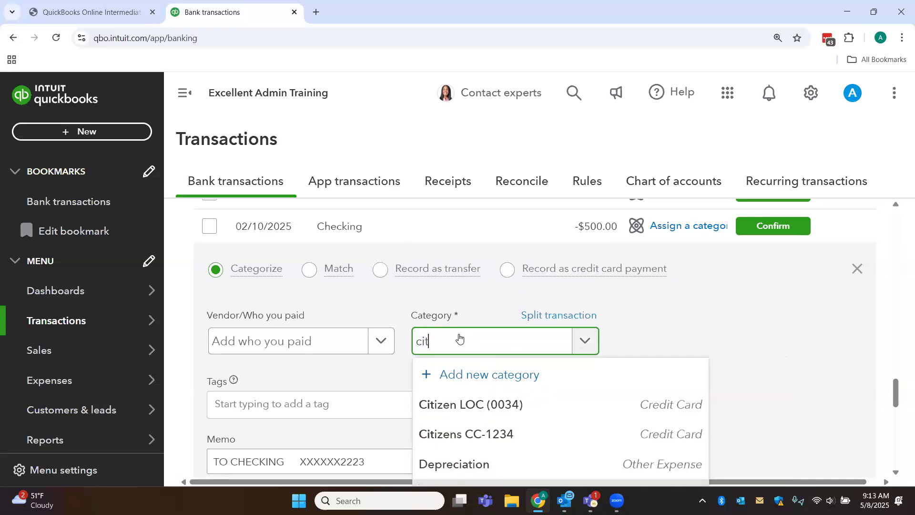
click(455, 464)
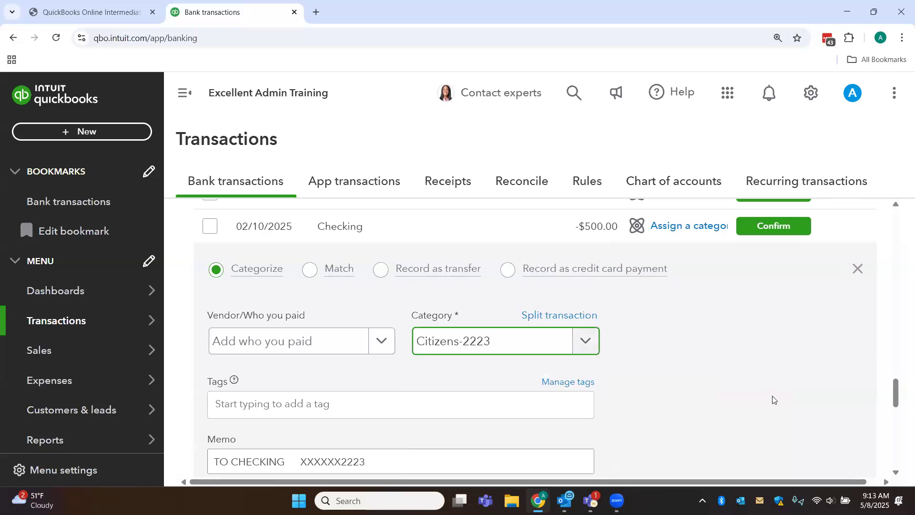
scroll(829, 372, down, 3)
click(841, 353)
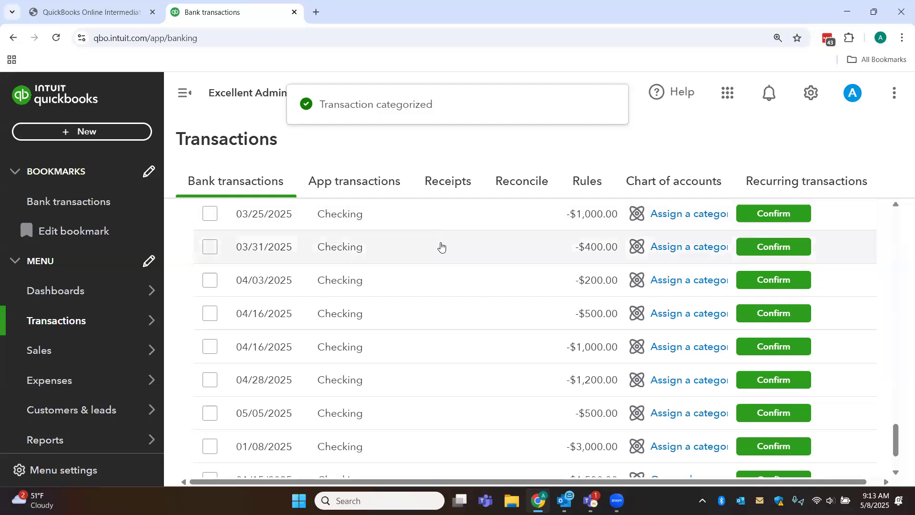
- Confirm the 02/06/2025 McDonald's transaction of -$3.88 as Meals on the second page of the transaction list
scroll(442, 245, down, 1)
scroll(474, 300, up, 3)
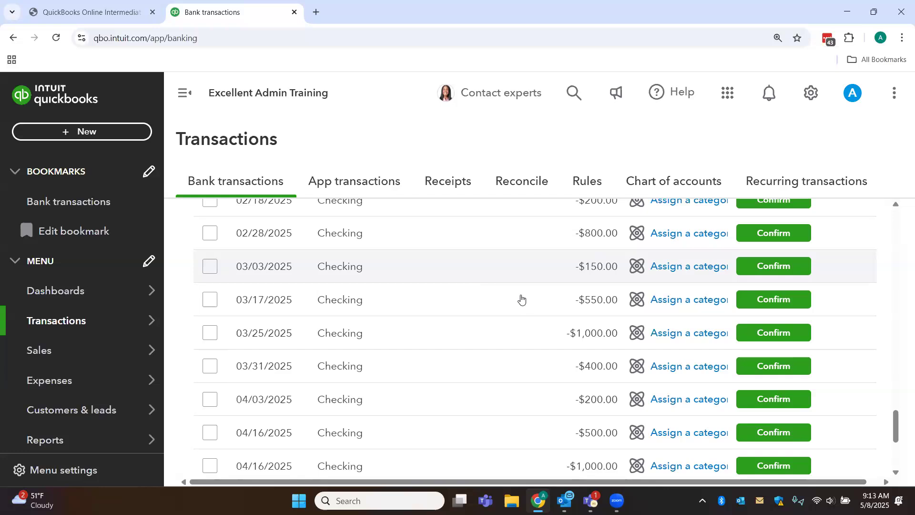
scroll(533, 310, down, 5)
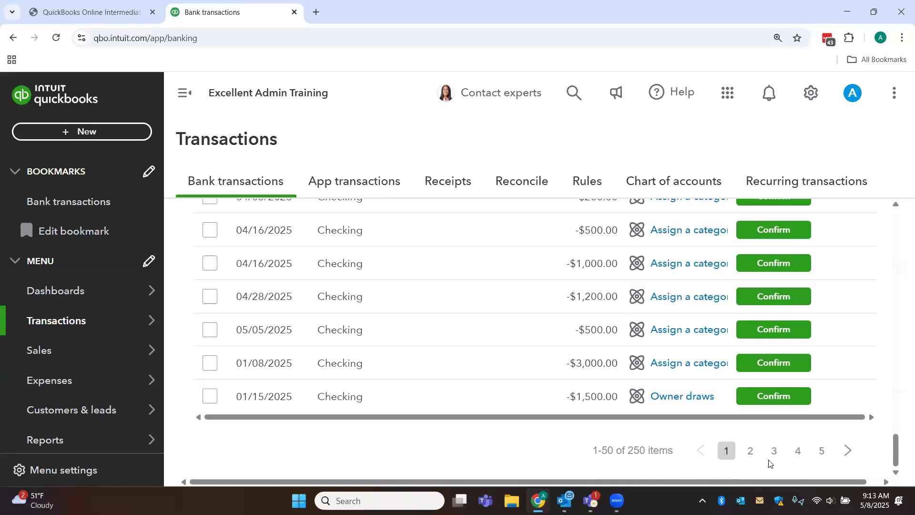
click(749, 452)
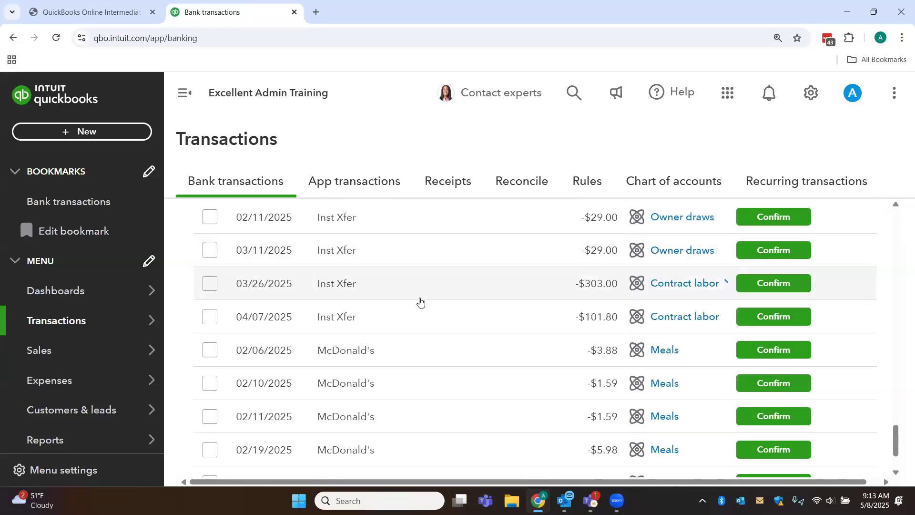
scroll(420, 301, down, 2)
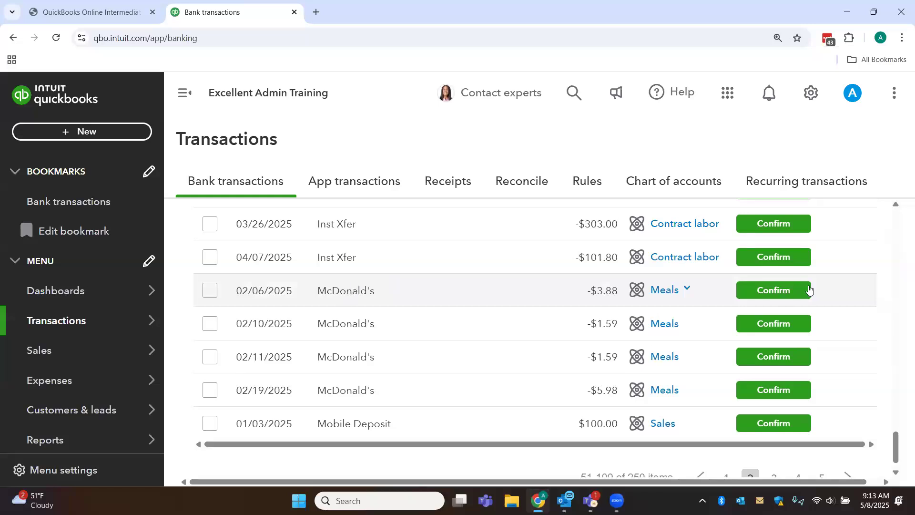
click(750, 287)
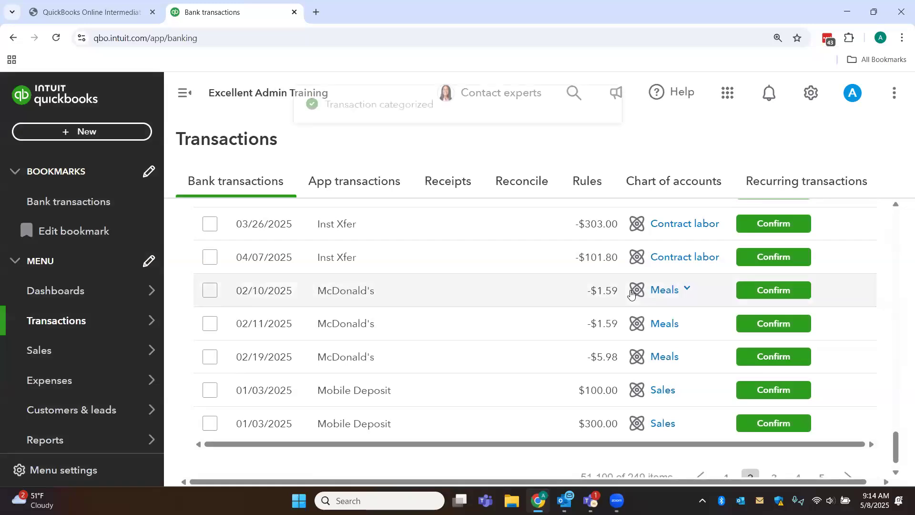
- Review the suggested categories of the mobile deposits on the third page of the transaction list
scroll(593, 311, down, 1)
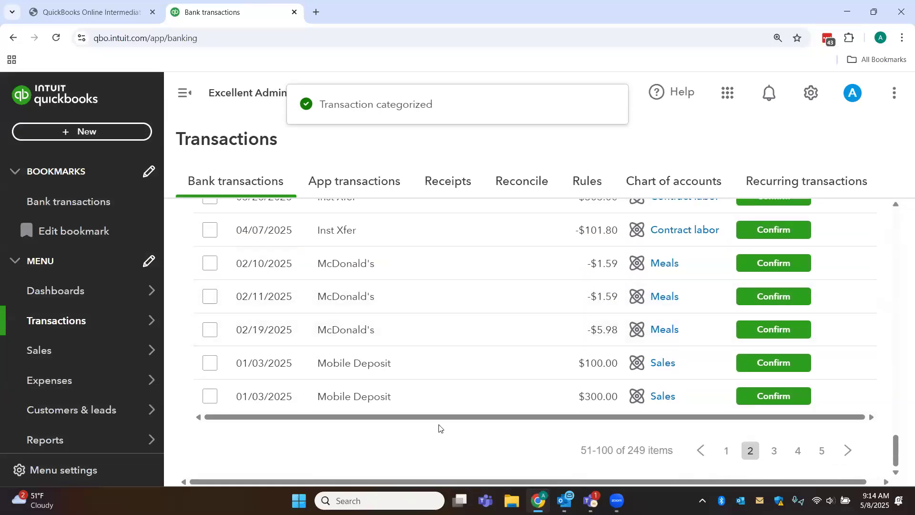
click(776, 450)
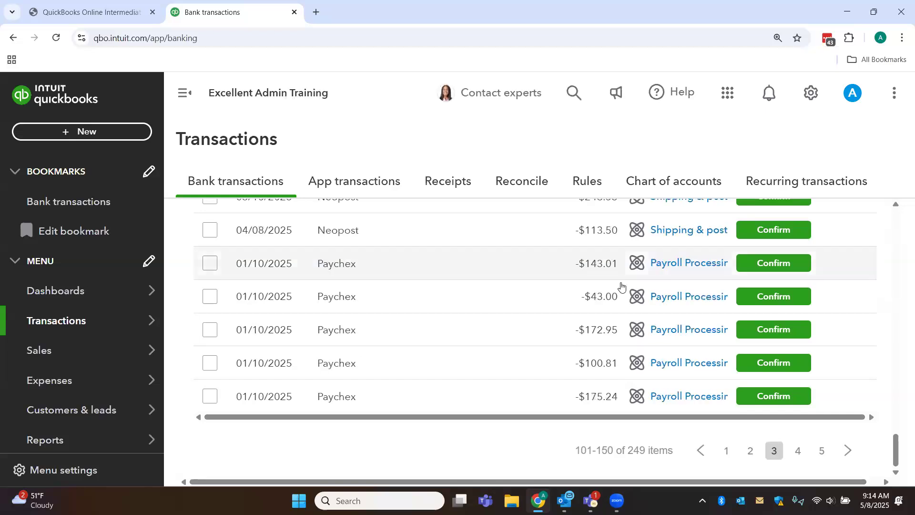
scroll(547, 271, up, 5)
scroll(547, 270, up, 10)
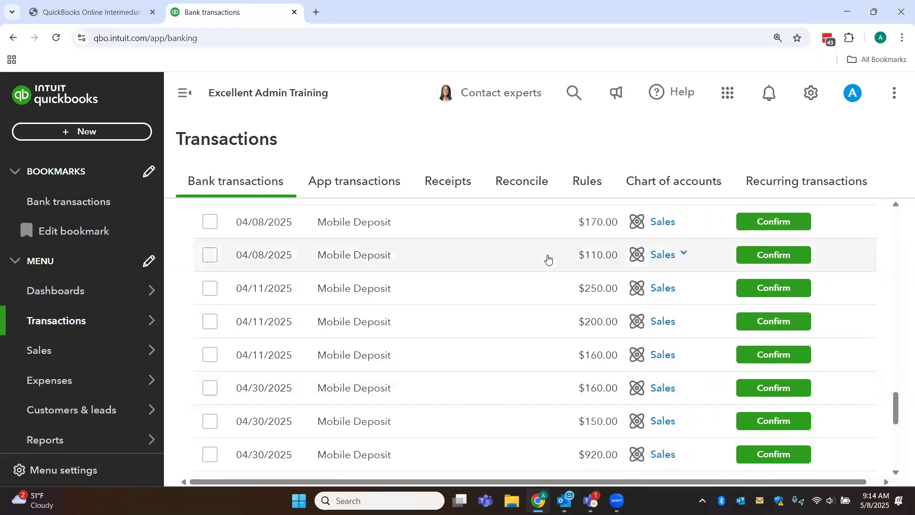
scroll(548, 258, up, 5)
scroll(567, 262, down, 10)
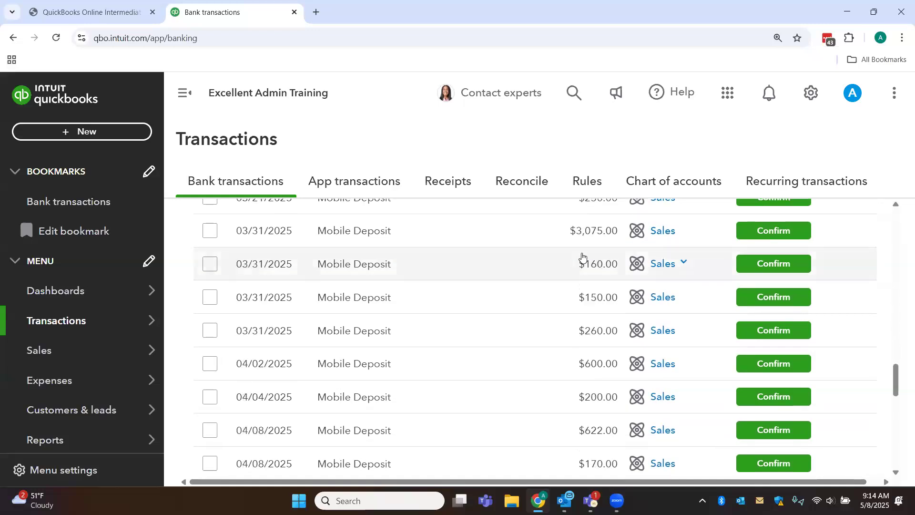
- Open the 01/10/2025 Sba Eidl Loan transaction of -$208.00 on the fifth page of the list for categorizing
scroll(811, 404, down, 10)
click(822, 451)
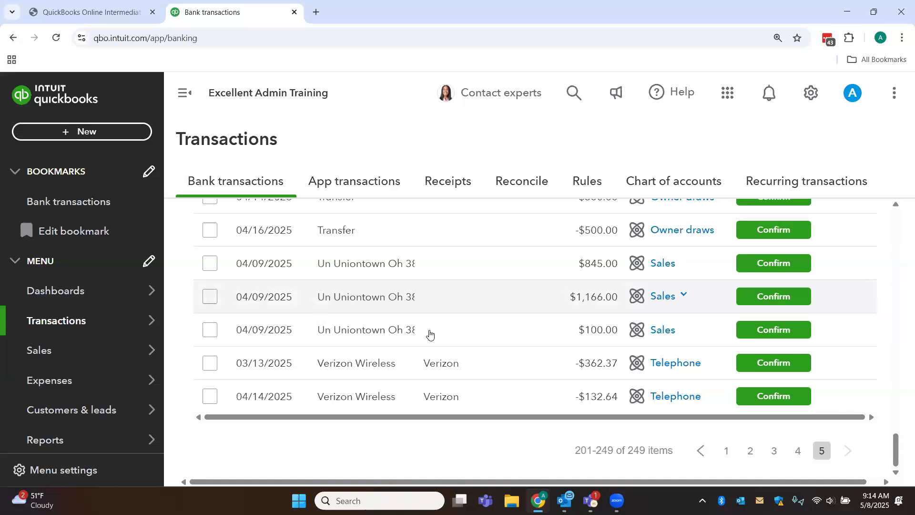
scroll(429, 333, up, 10)
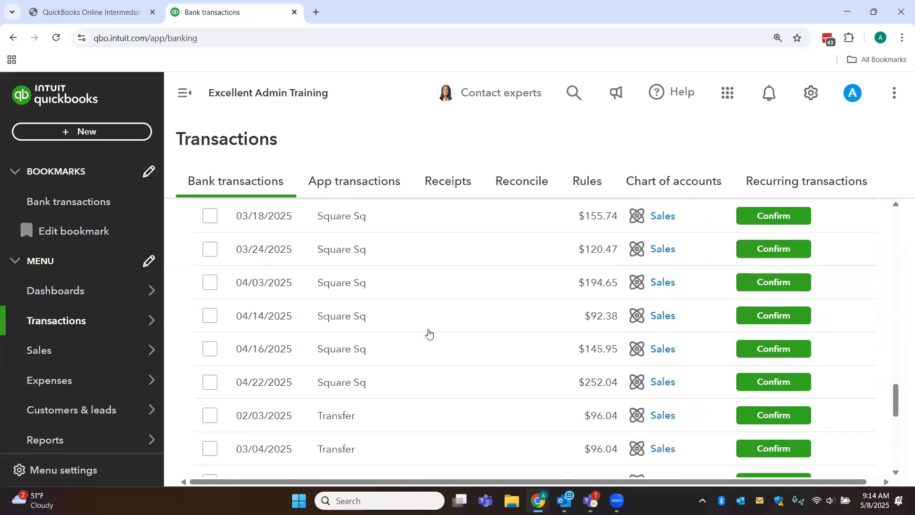
scroll(429, 334, up, 8)
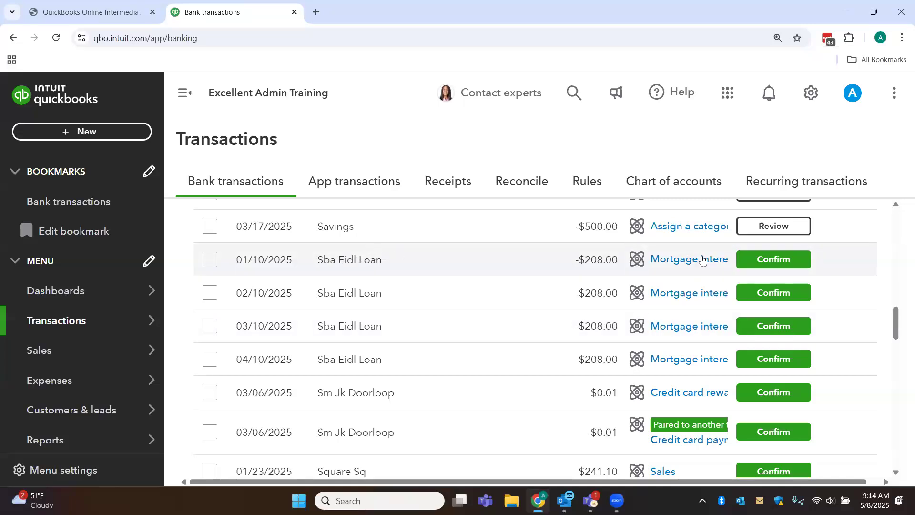
click(526, 259)
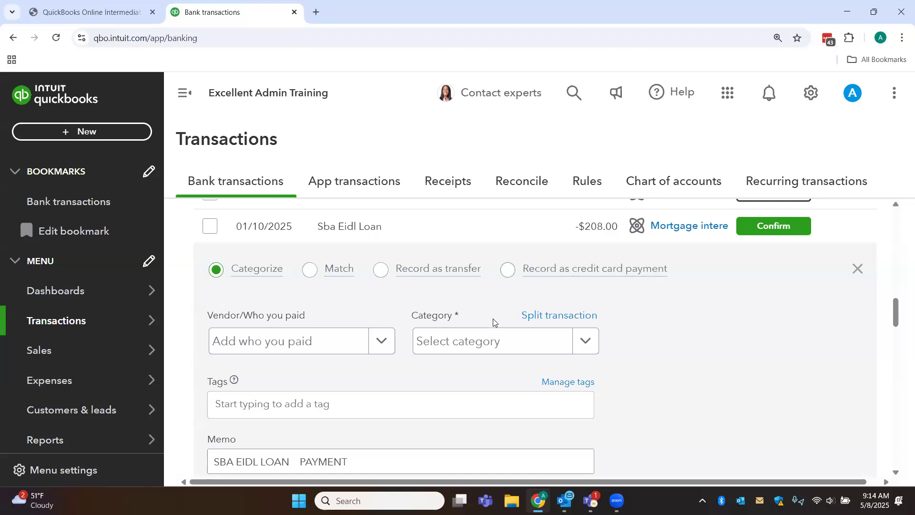
- Try to add a new category named Sba Loan for the 01/10/2025 Sba Eidl Loan transaction
click(583, 346)
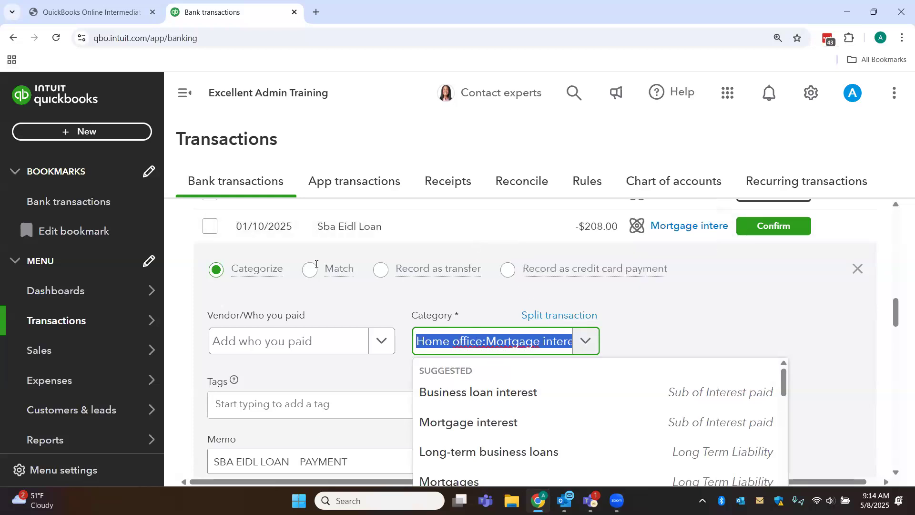
text(S)
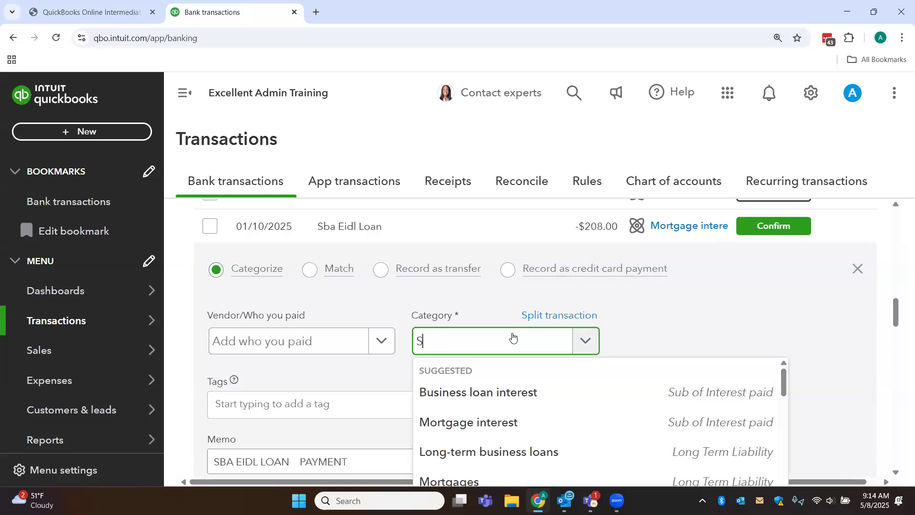
text(ba Loan)
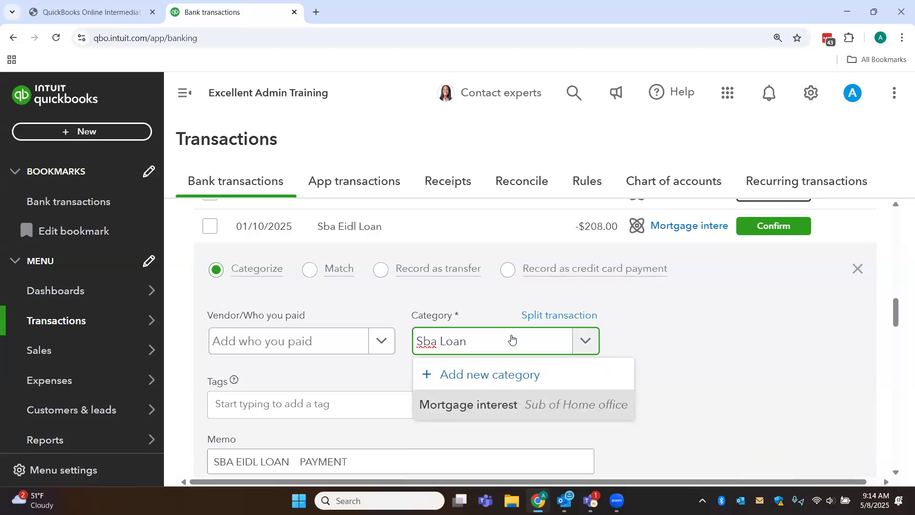
click(487, 370)
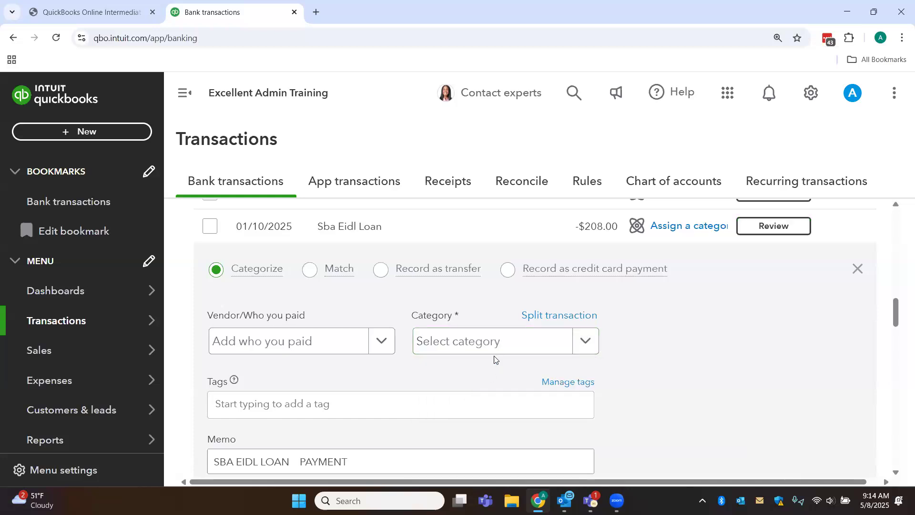
- Start adding a new category for the Sba Eidl Loan transaction and name the new account SBA Loan
click(504, 343)
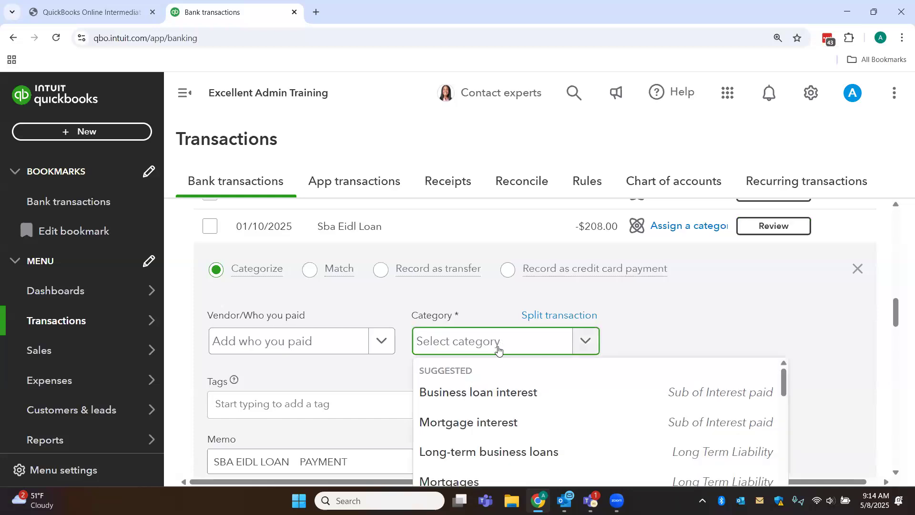
scroll(505, 388, down, 5)
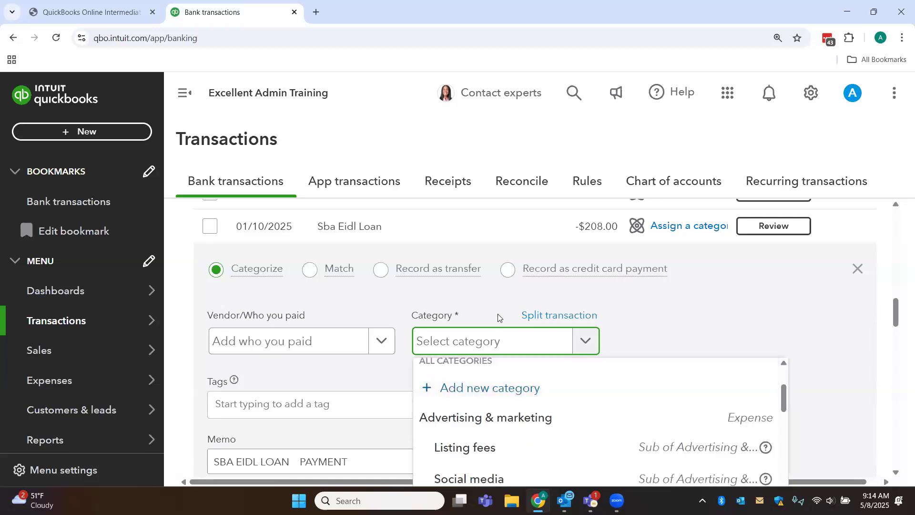
text(sba)
click(493, 375)
click(565, 163)
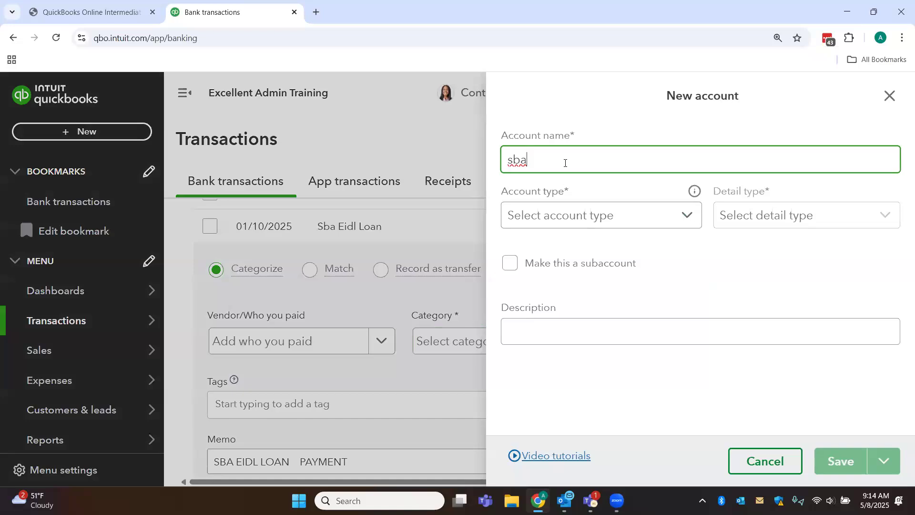
text(Loan)
double_click(517, 160)
text(SBA)
- Set the SBA Loan account's type to Long Term Liabilities and save the new account
click(605, 216)
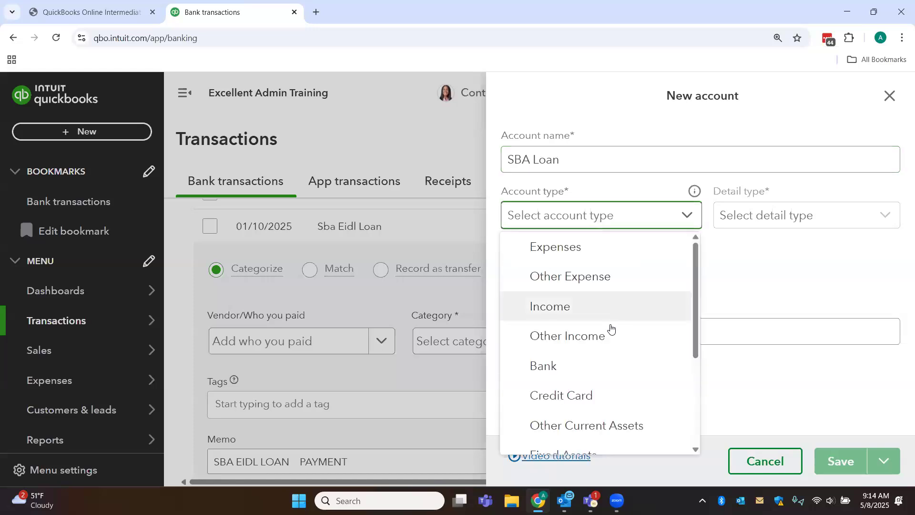
scroll(611, 379, down, 3)
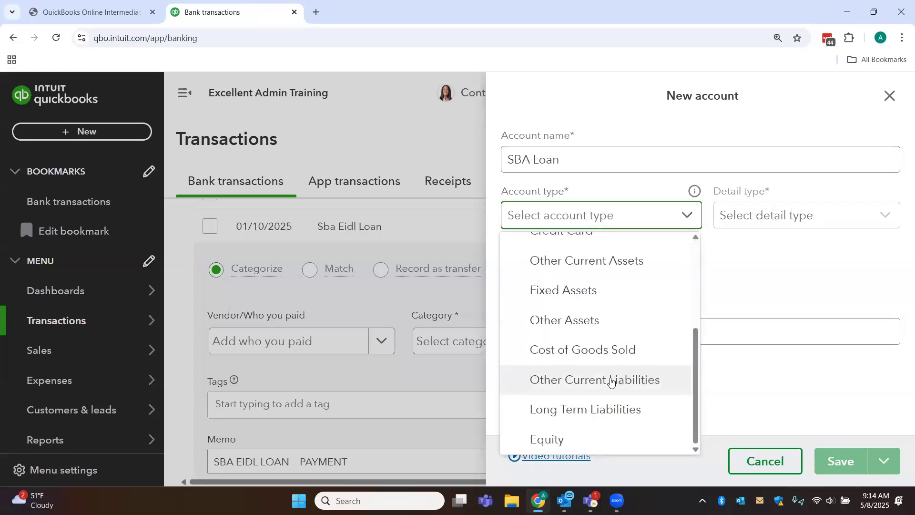
click(609, 408)
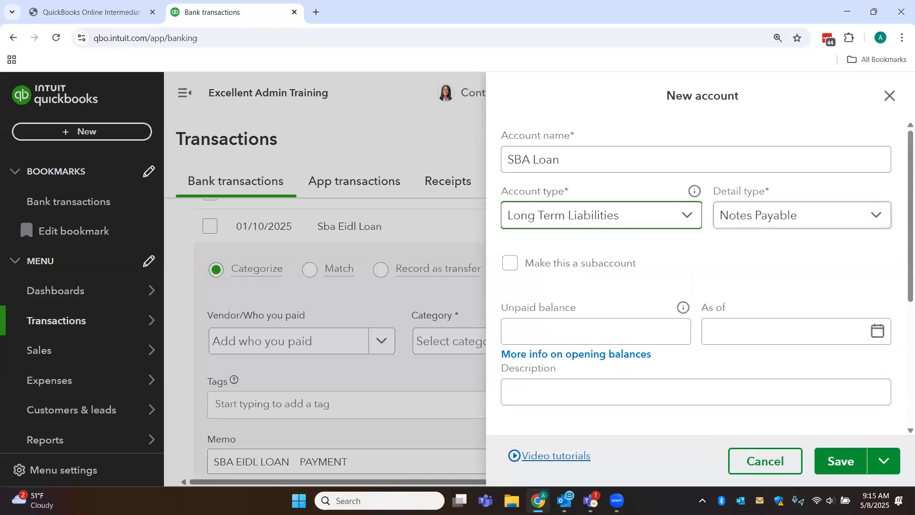
click(841, 461)
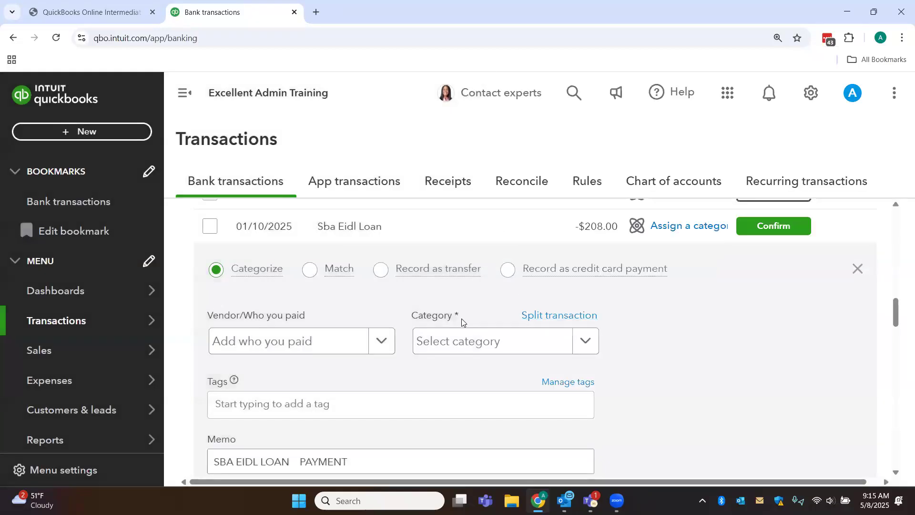
- Confirm the 01/10/2025 Sba Eidl Loan transaction of -$208.00 under the new SBA Loan category
scroll(782, 388, down, 2)
click(810, 415)
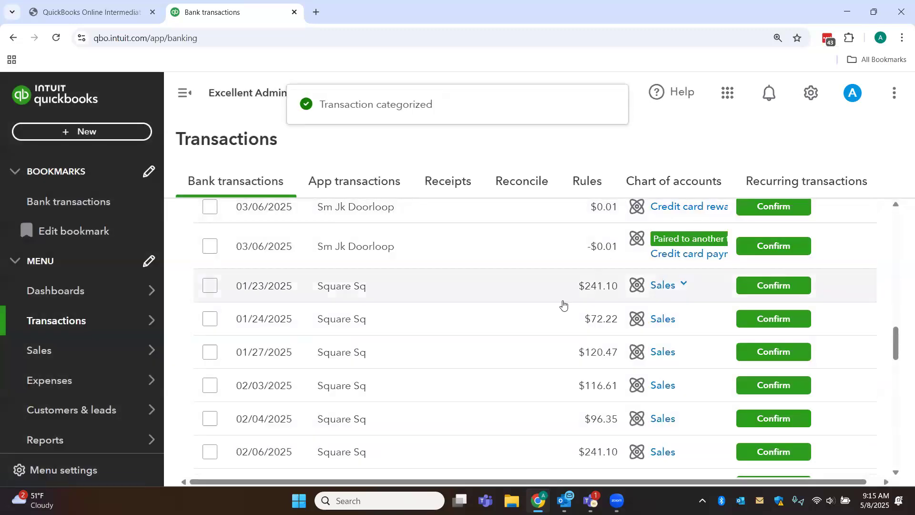
scroll(564, 305, up, 3)
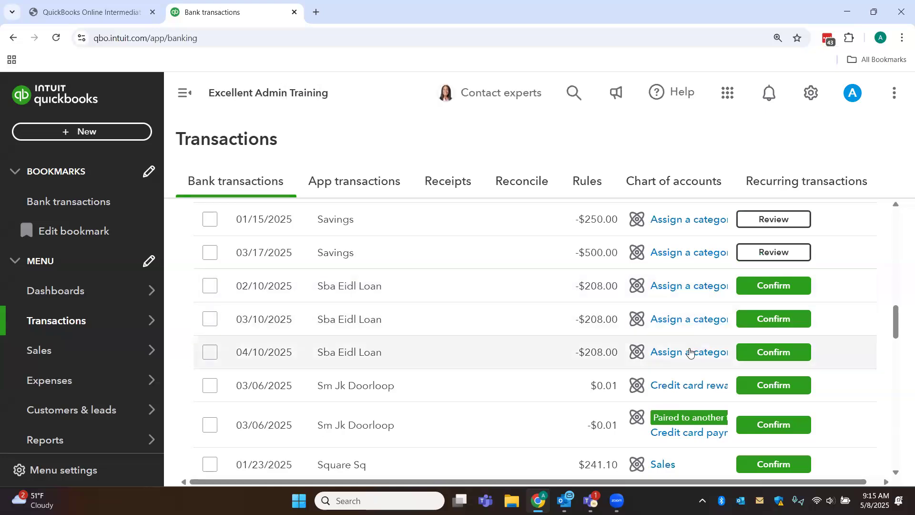
- Categorize the 02/10/2025 Sba Eidl Loan transaction of -$208.00 as SBA Loan and confirm it
click(482, 287)
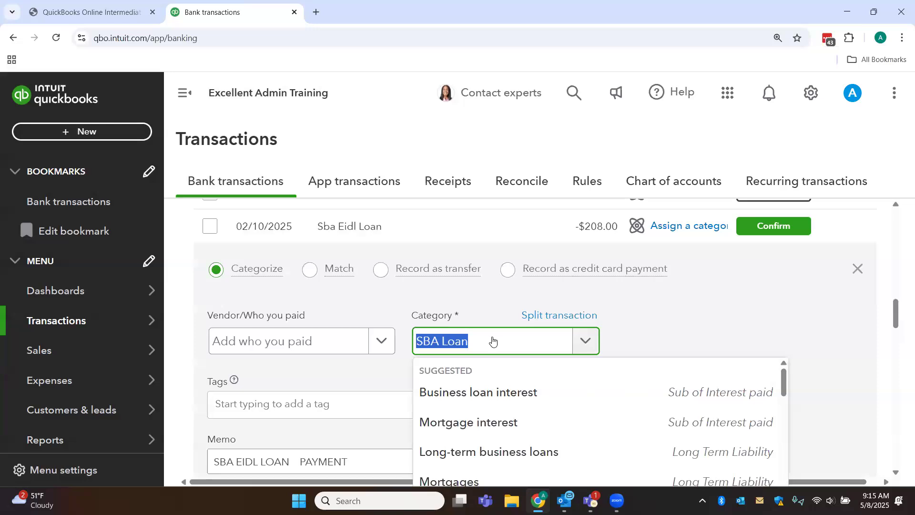
click(479, 342)
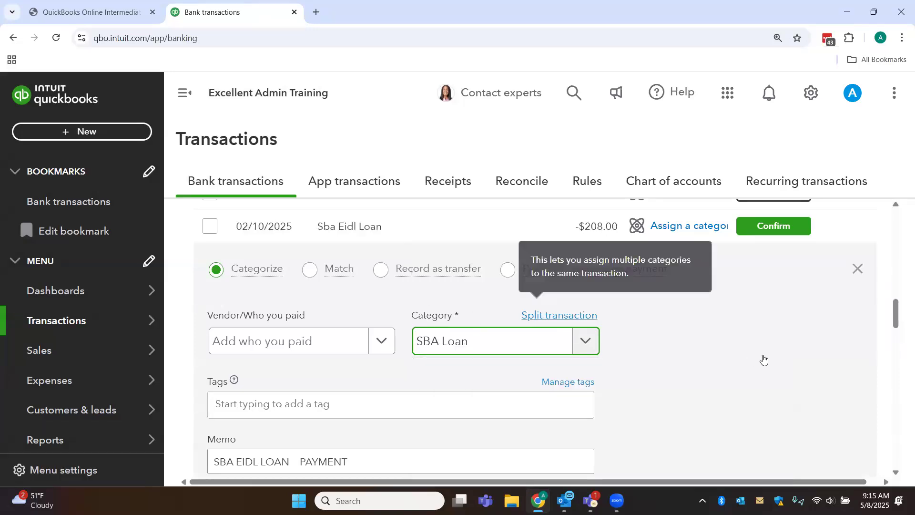
scroll(812, 364, down, 3)
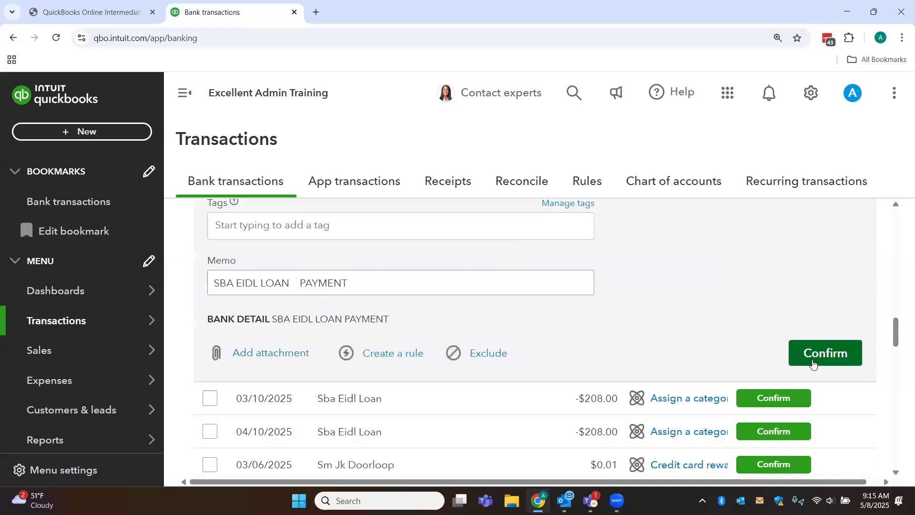
click(813, 363)
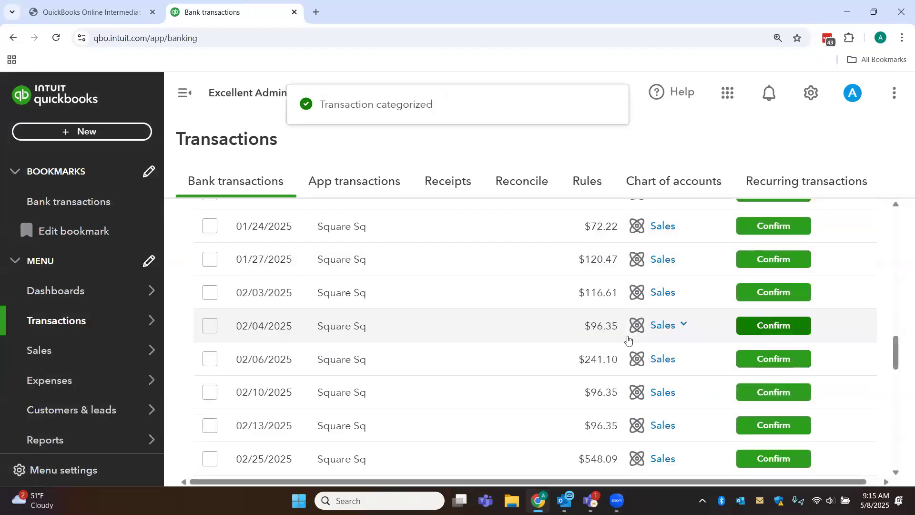
- Look through the remaining transactions on page 5 and page 2 of the list for another item to categorize
scroll(620, 333, up, 3)
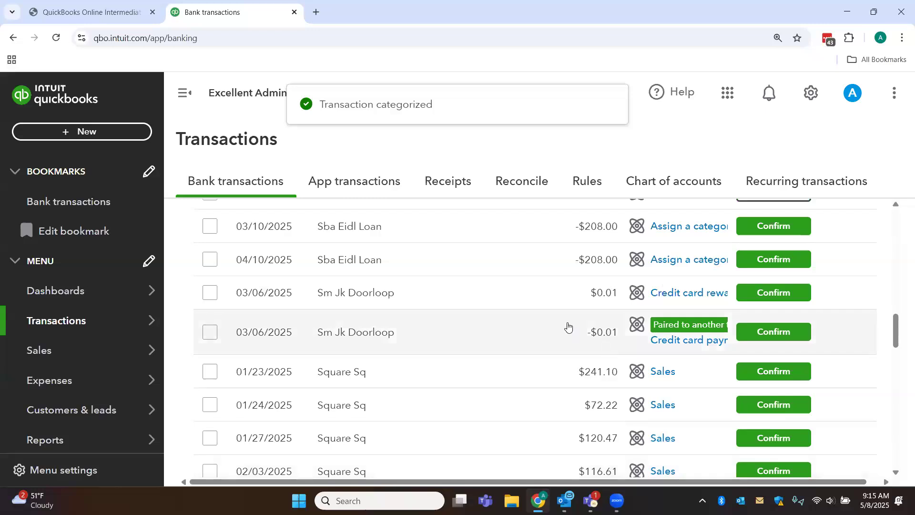
scroll(567, 324, up, 5)
scroll(715, 339, down, 15)
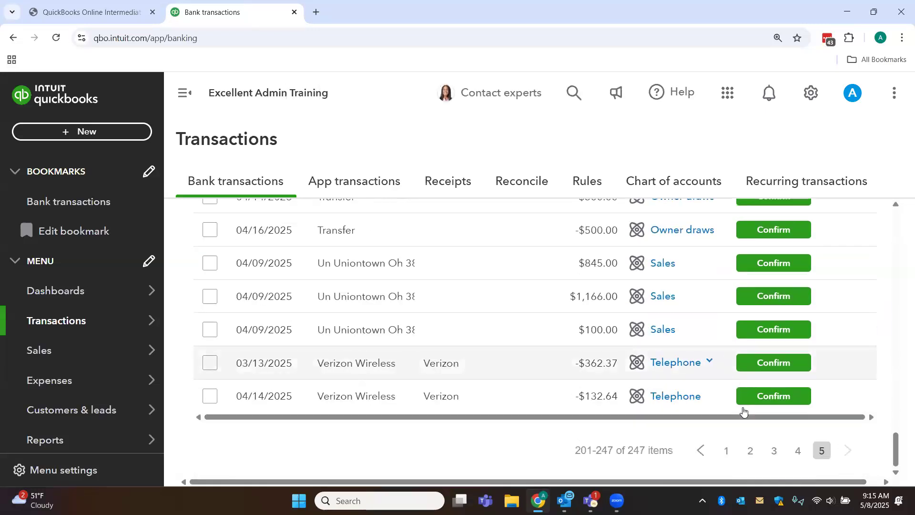
click(750, 451)
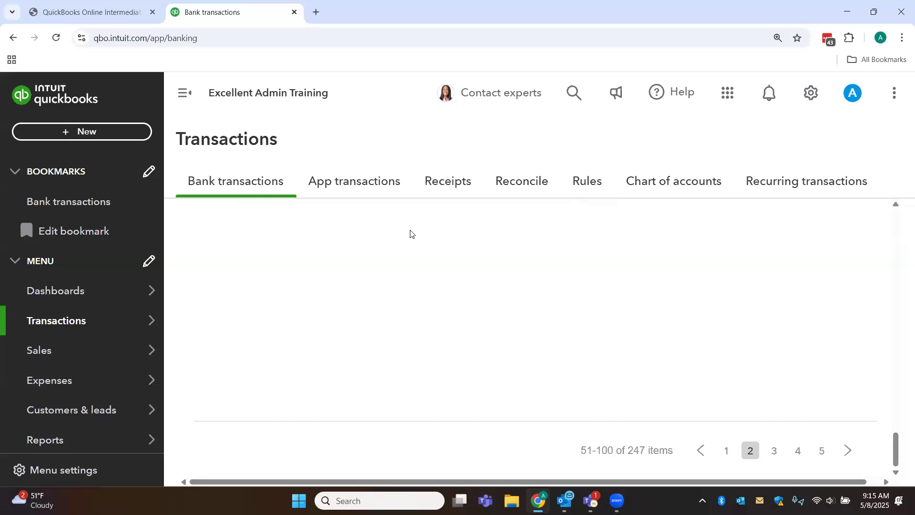
scroll(481, 266, up, 2)
scroll(665, 374, down, 2)
scroll(646, 377, up, 4)
scroll(646, 377, up, 15)
scroll(651, 359, down, 20)
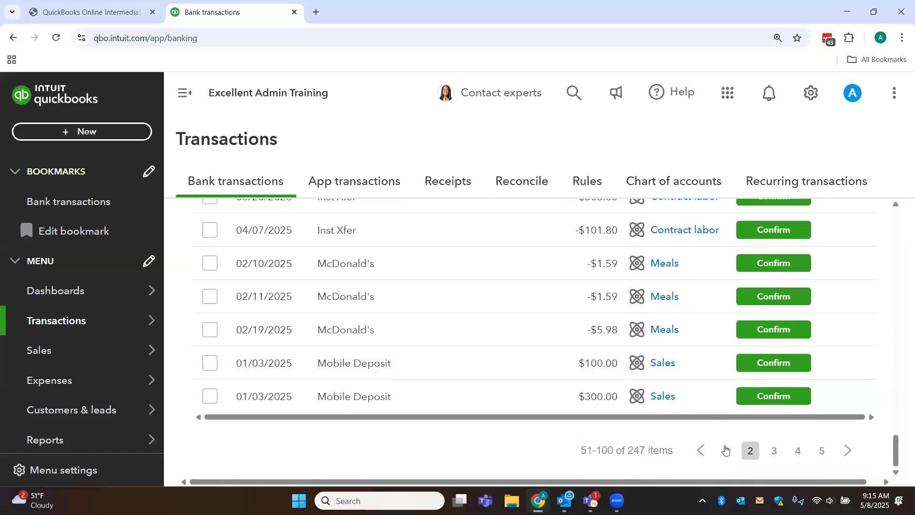
- On page 1 of the list, categorize the 04/14/2025 Check 1237 transaction as Cost of goods sold and confirm it
click(725, 449)
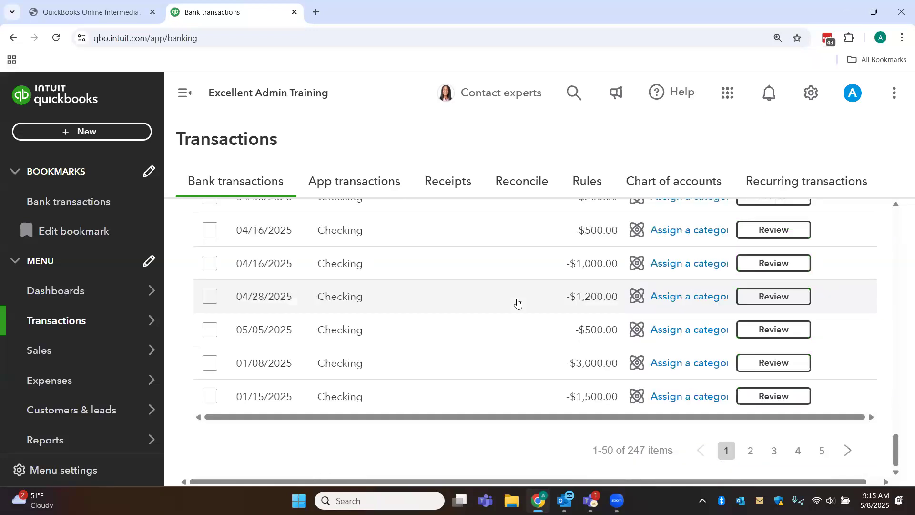
scroll(517, 302, up, 10)
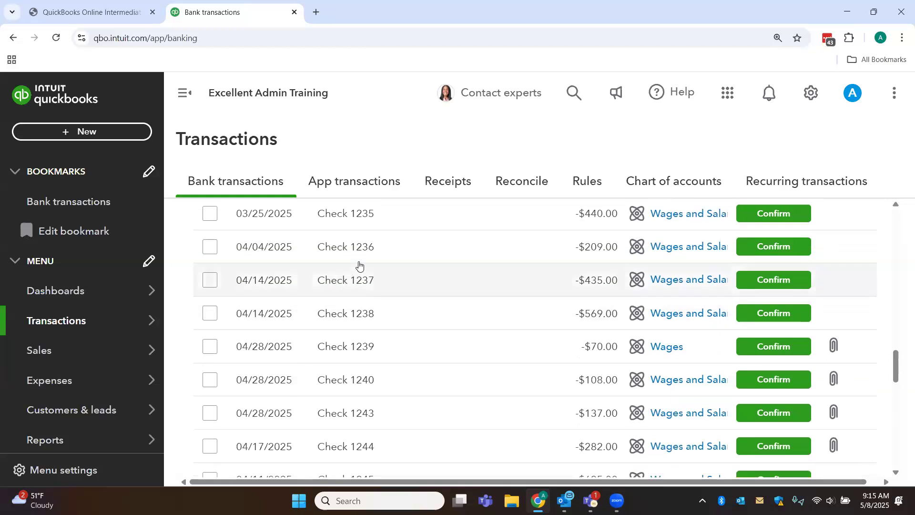
click(508, 270)
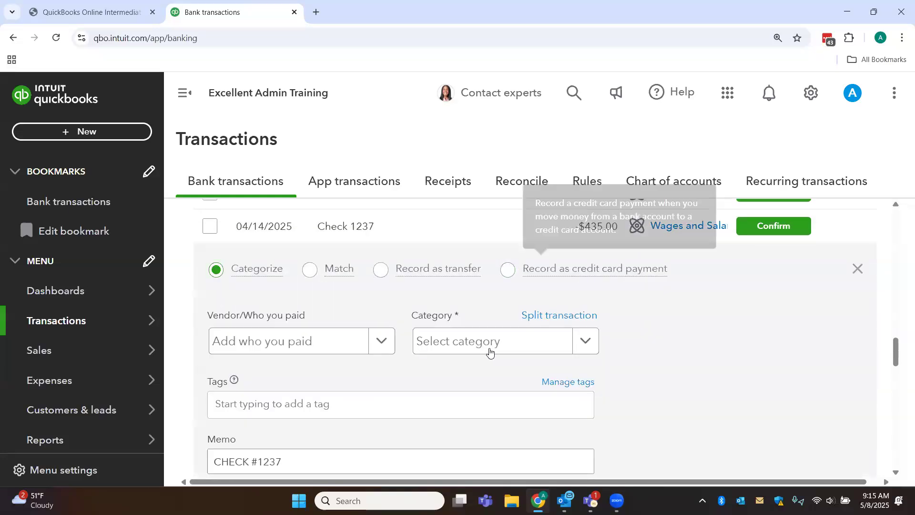
click(481, 336)
text(COST)
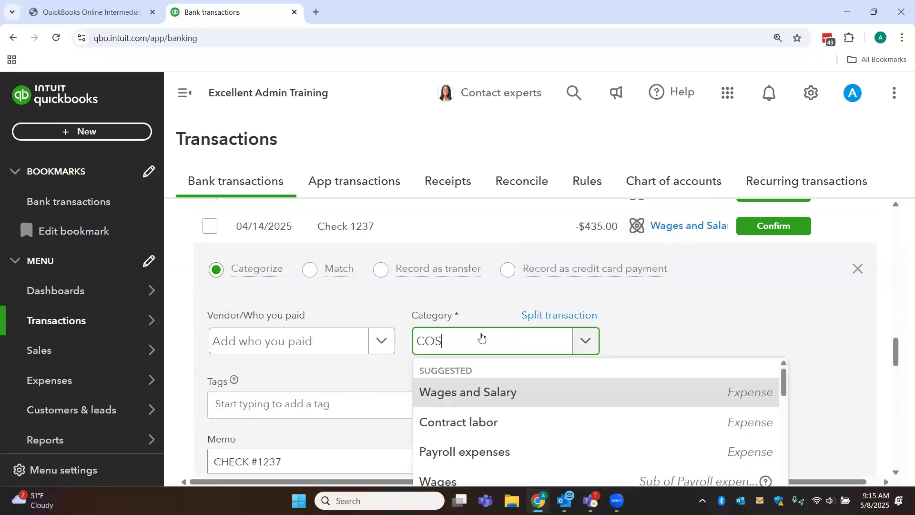
click(474, 434)
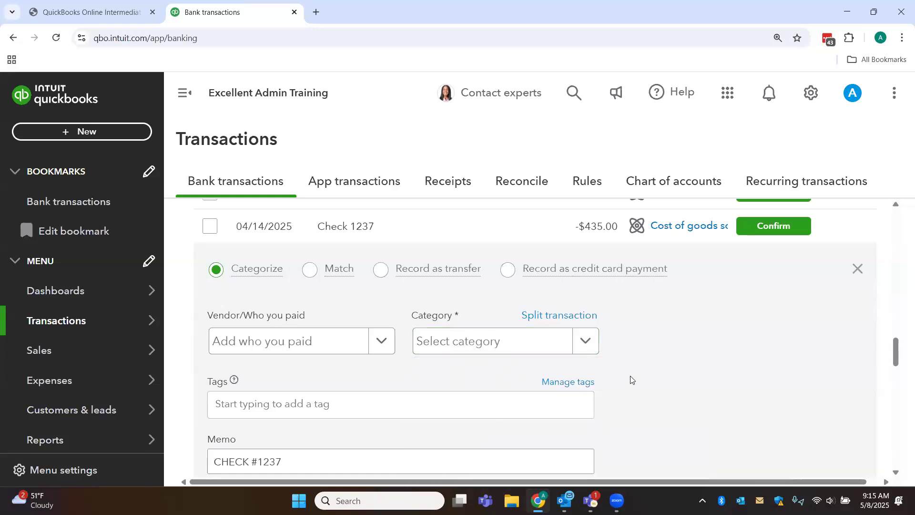
scroll(686, 381, down, 3)
click(846, 415)
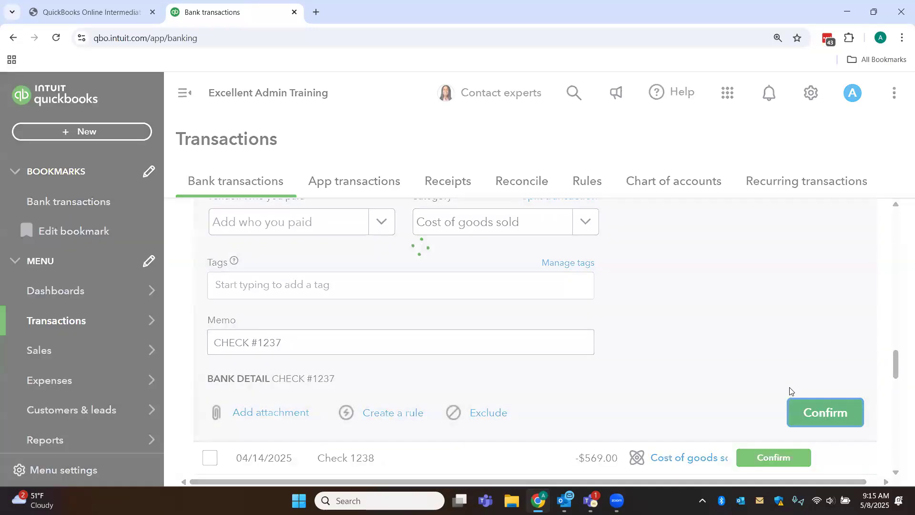
scroll(600, 299, up, 1)
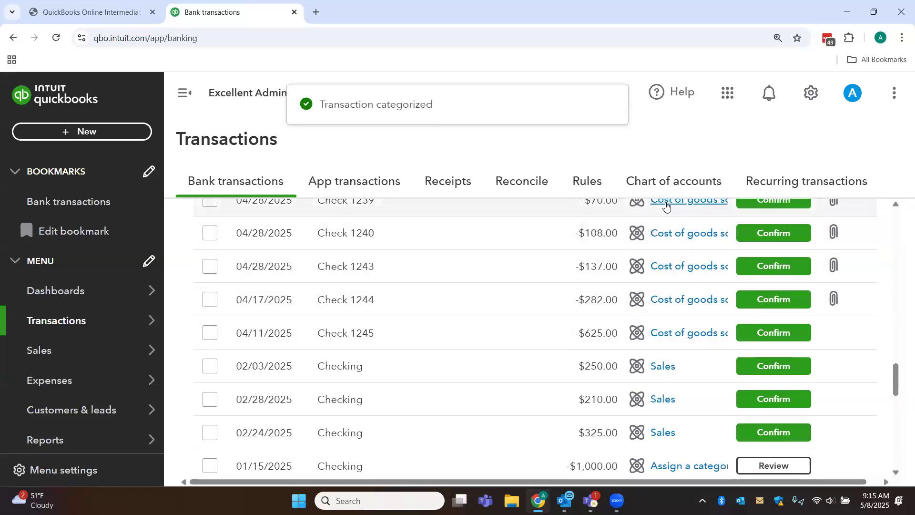
scroll(664, 200, up, 2)
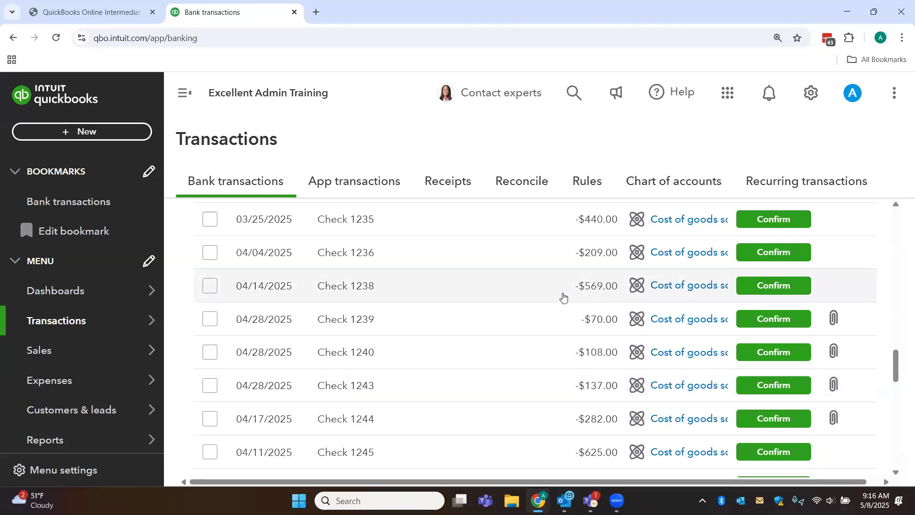
- Start creating a rule from the 03/13/2025 Verizon Wireless transaction on page 5 of the list
scroll(562, 349, down, 15)
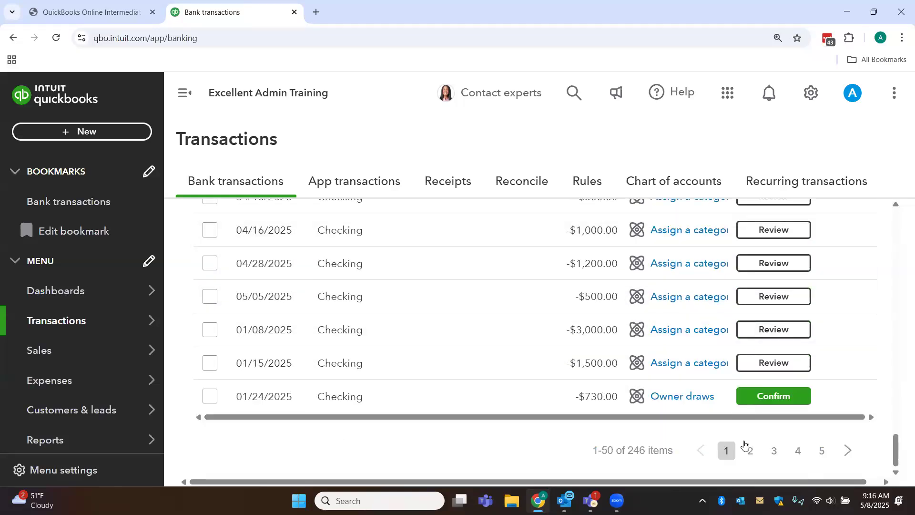
click(821, 451)
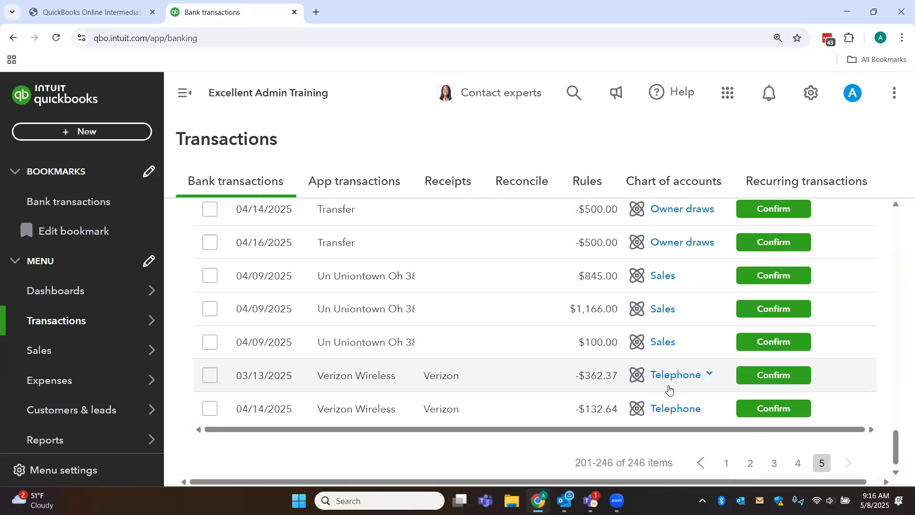
click(493, 382)
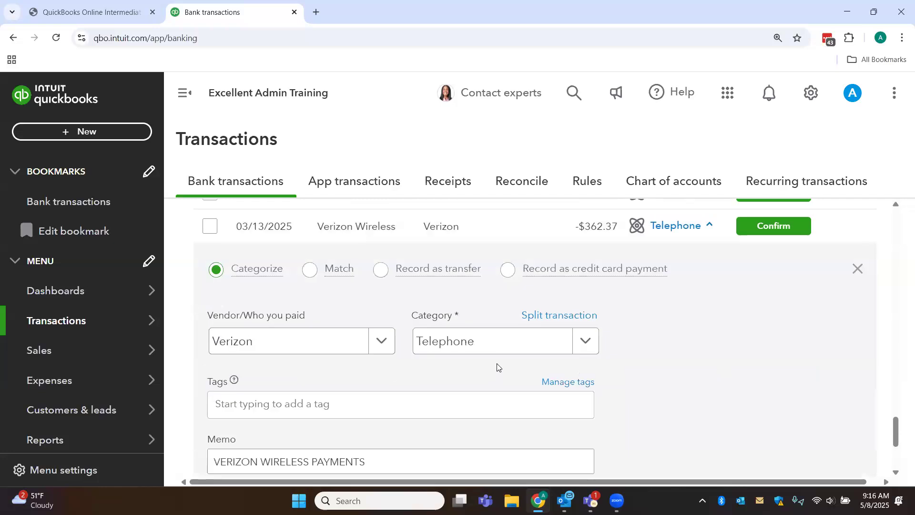
scroll(496, 367, down, 3)
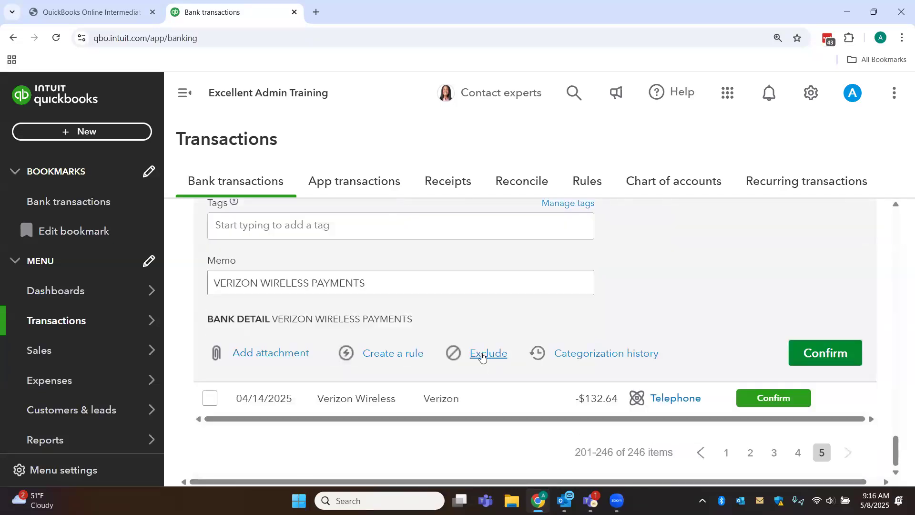
click(394, 354)
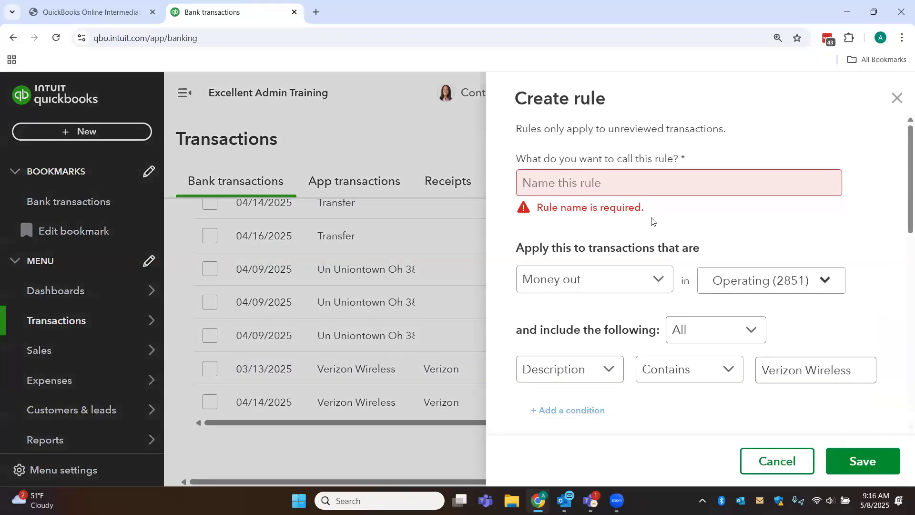
- Name the rule Verizon and apply it to transactions in all bank accounts
click(648, 187)
text(vEERIZON)
key(BackSpace)
key(BackSpace)
key(BackSpace)
key(BackSpace)
key(BackSpace)
key(BackSpace)
key(BackSpace)
key(BackSpace)
text(Verizo)
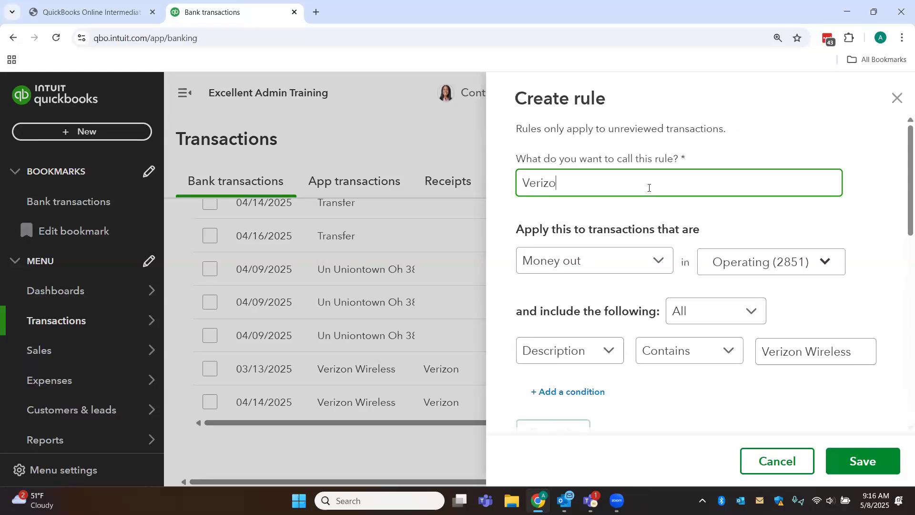
text(n)
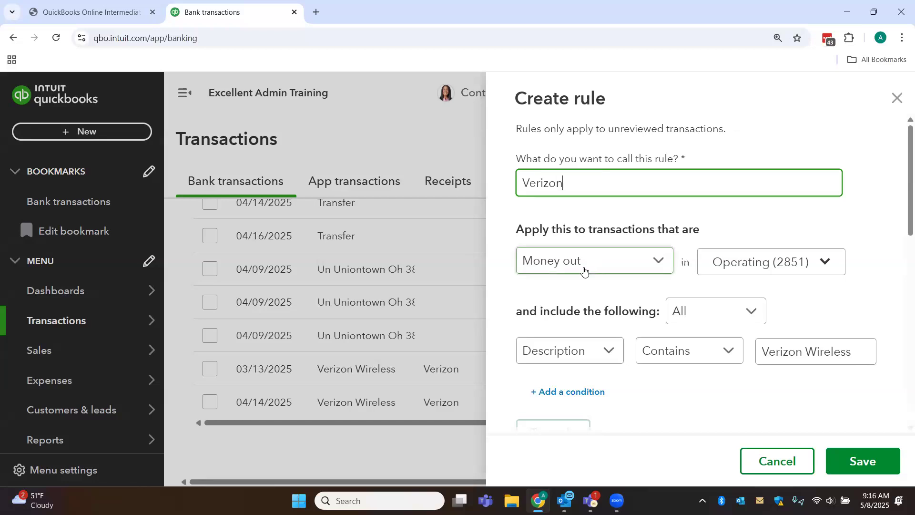
click(732, 262)
click(719, 301)
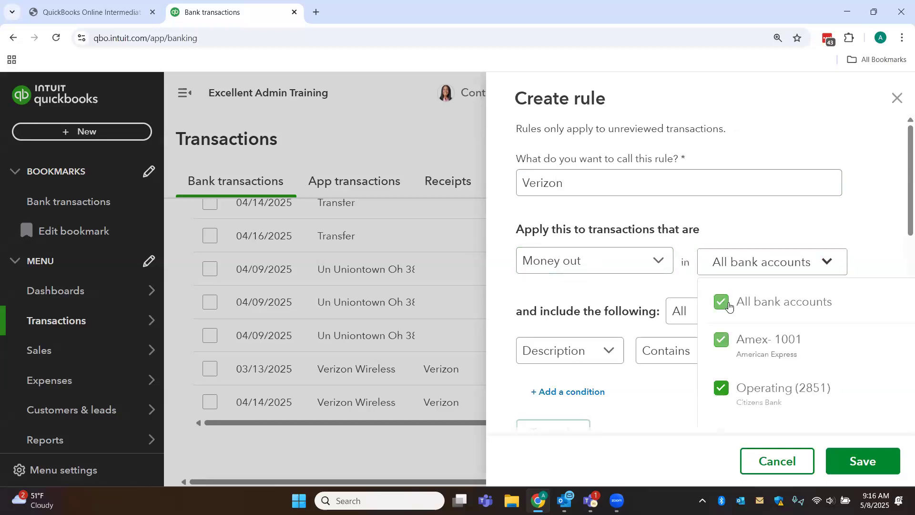
click(762, 220)
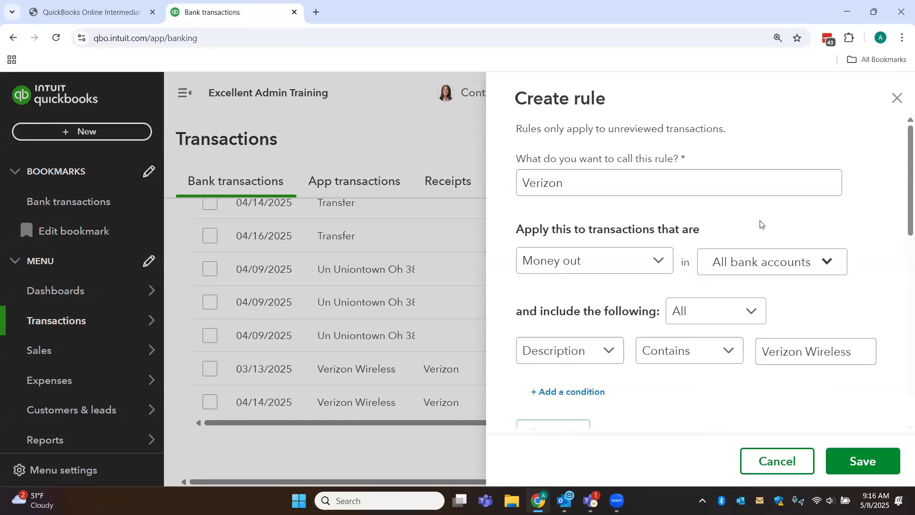
- Review the Verizon rule's assigned details, turn off Auto-confirm and save the rule
scroll(761, 224, down, 5)
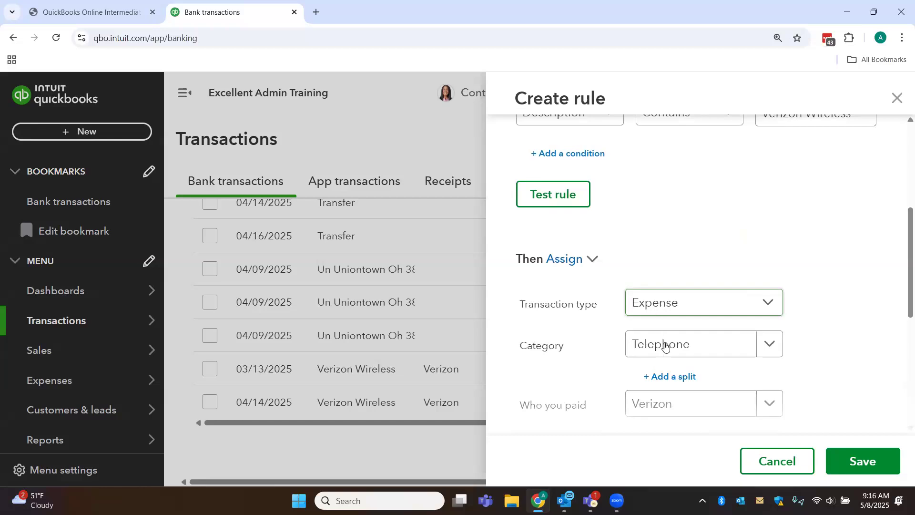
scroll(666, 344, down, 1)
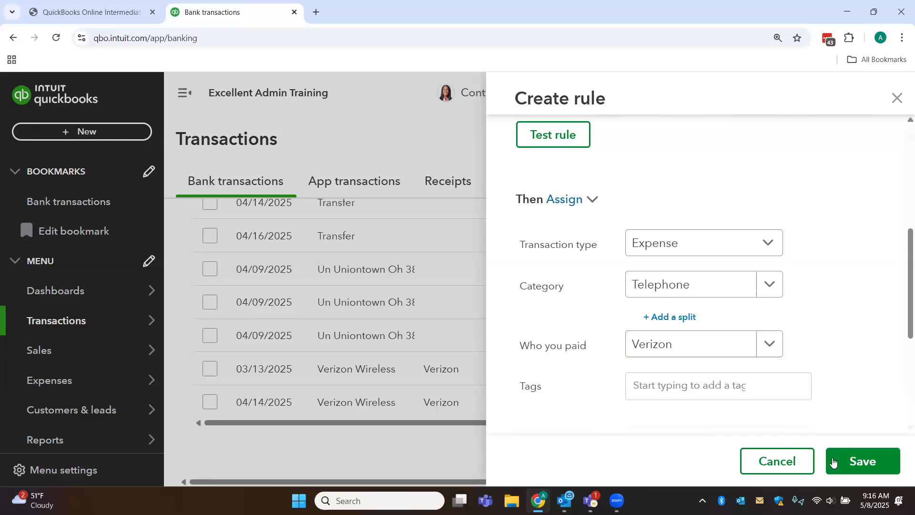
scroll(878, 269, down, 4)
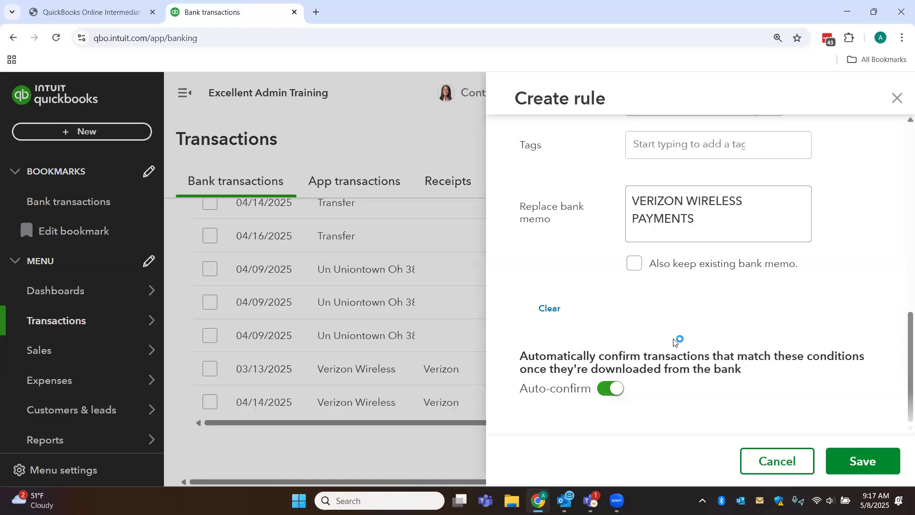
click(612, 388)
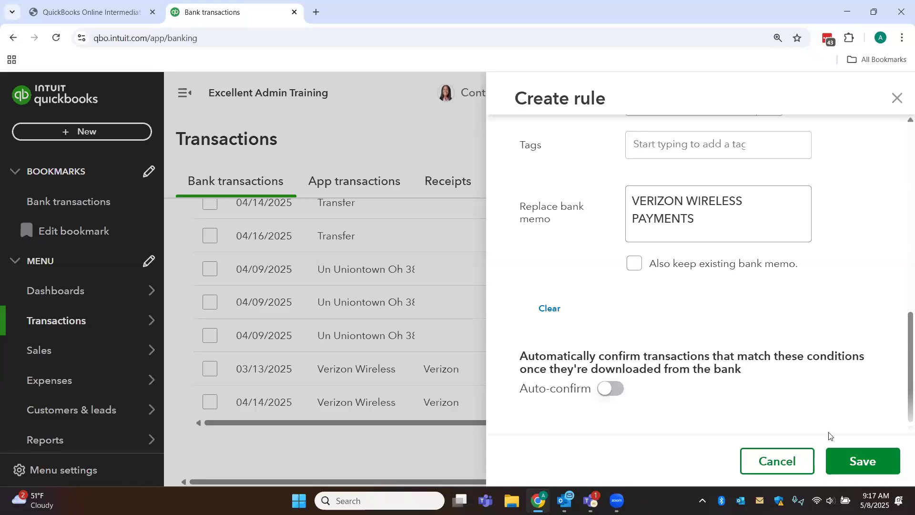
click(860, 462)
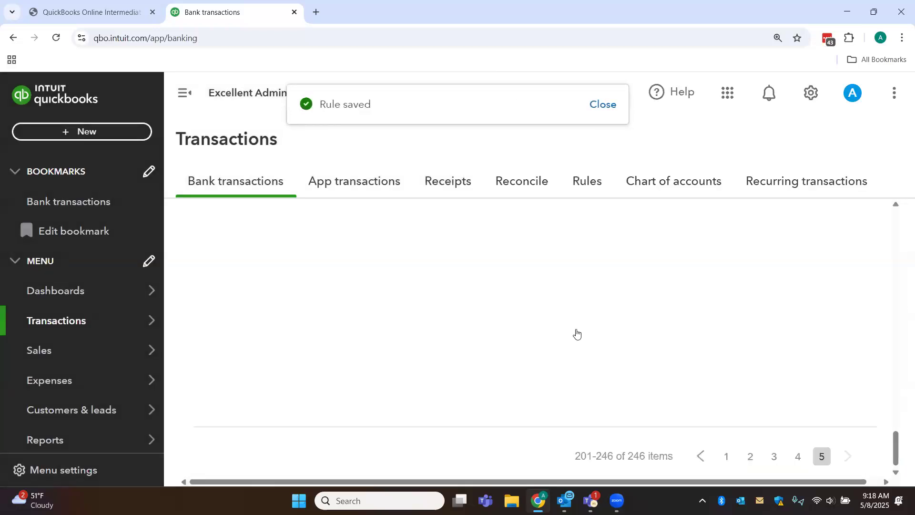
- Confirm the 03/13/2025 and 04/14/2025 Verizon Wireless transactions under the Telephone category
click(484, 361)
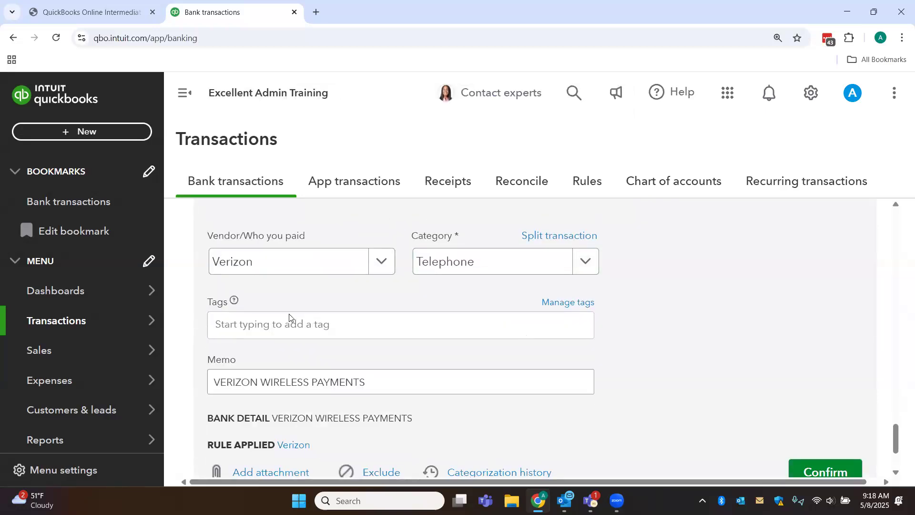
scroll(286, 328, down, 3)
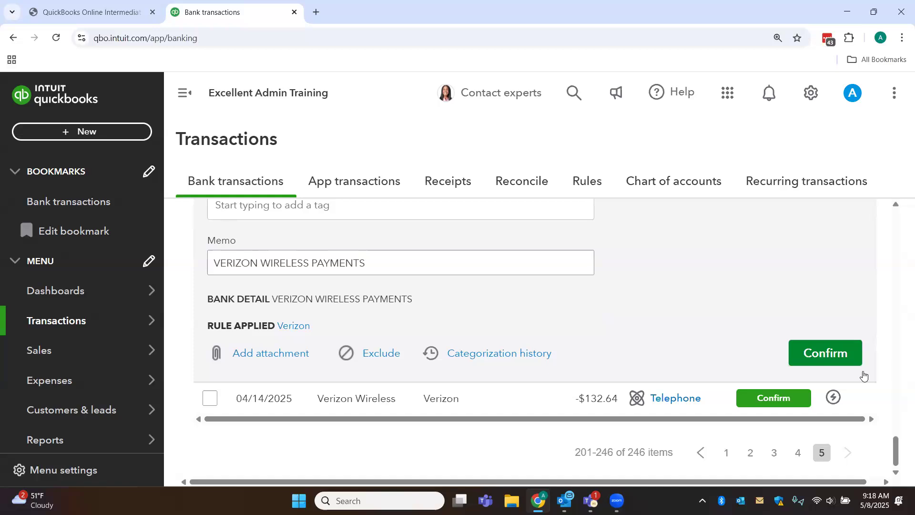
click(850, 357)
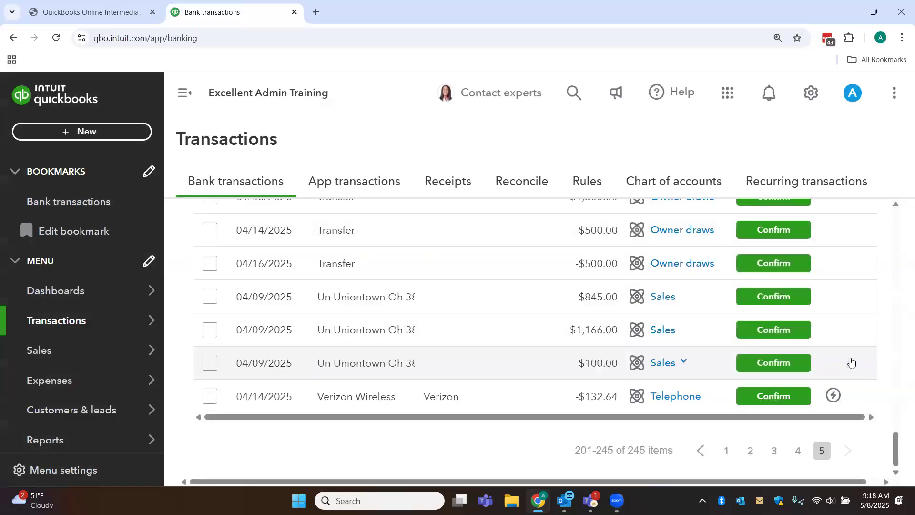
click(750, 399)
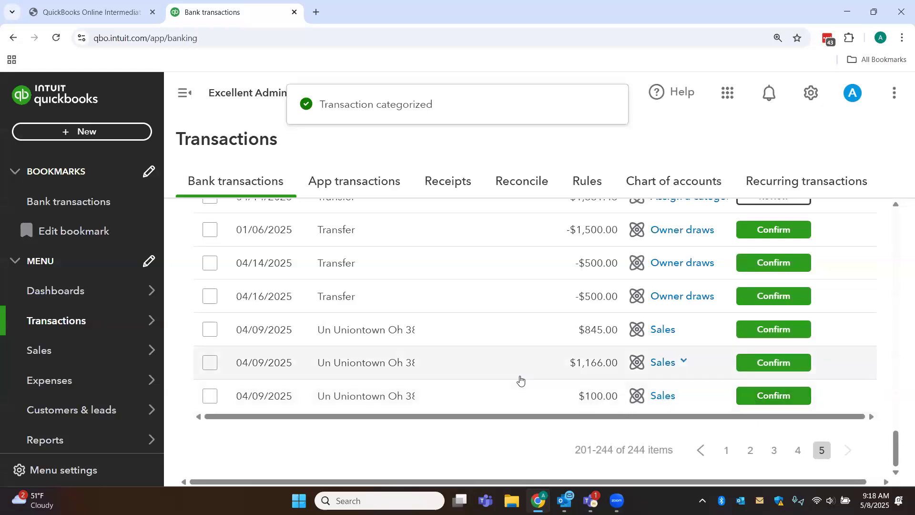
scroll(521, 380, up, 10)
scroll(521, 380, up, 2)
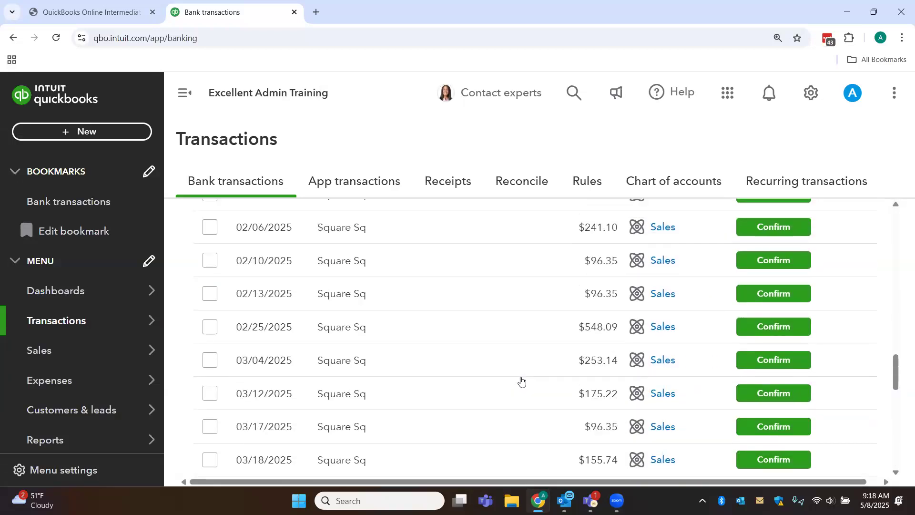
- Start creating a rule from the 03/10/2025 Sba Eidl Loan transaction
scroll(521, 380, up, 6)
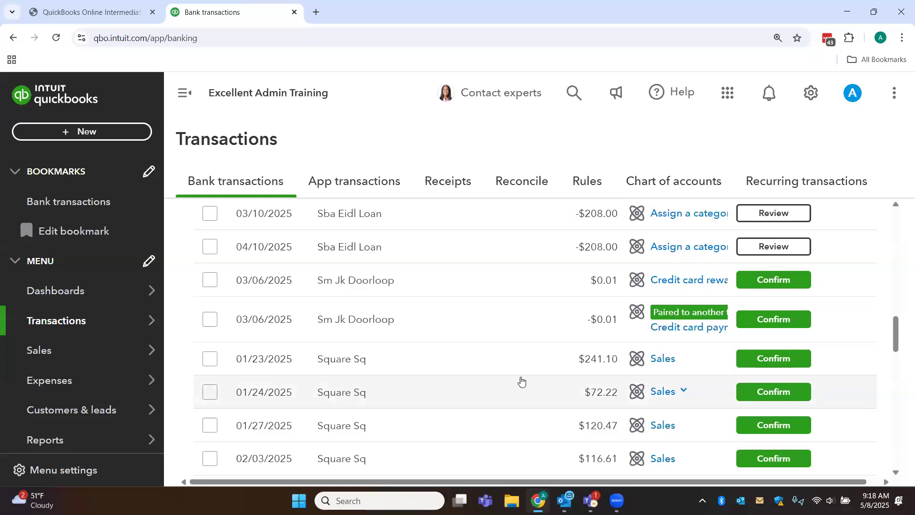
scroll(520, 376, up, 2)
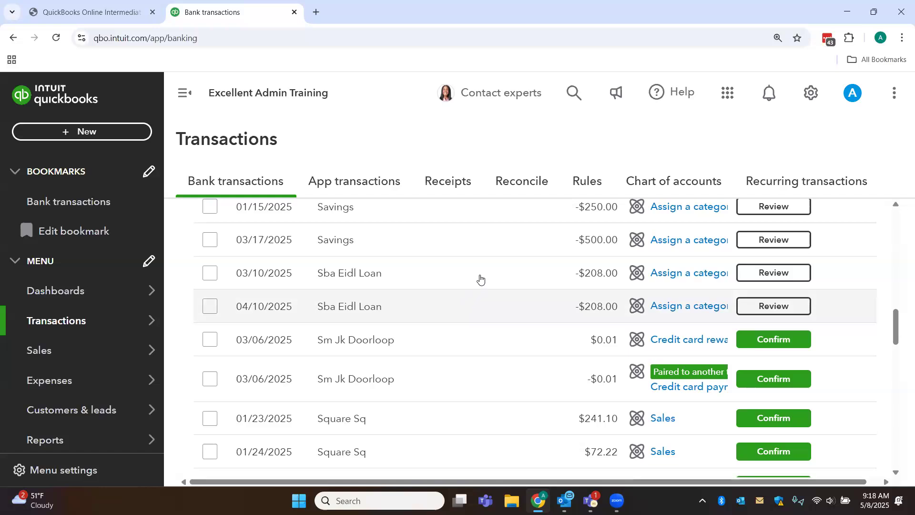
click(532, 277)
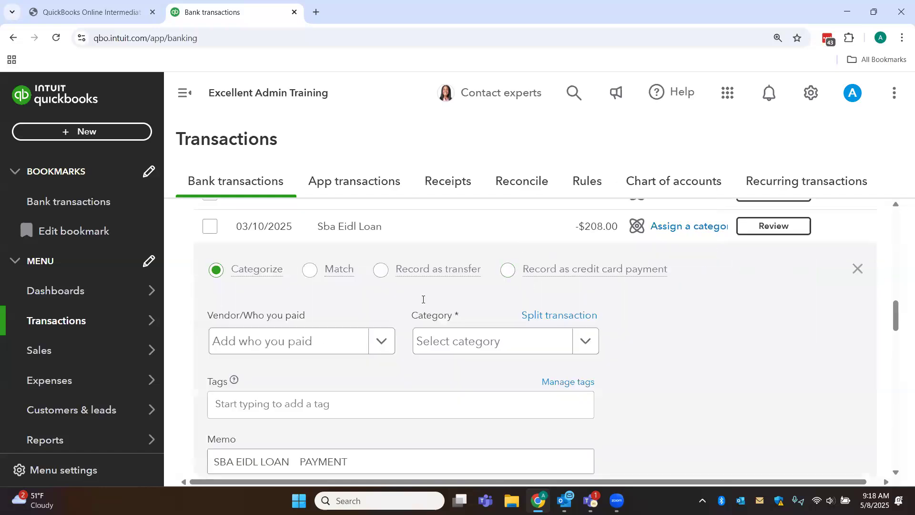
scroll(382, 392, down, 3)
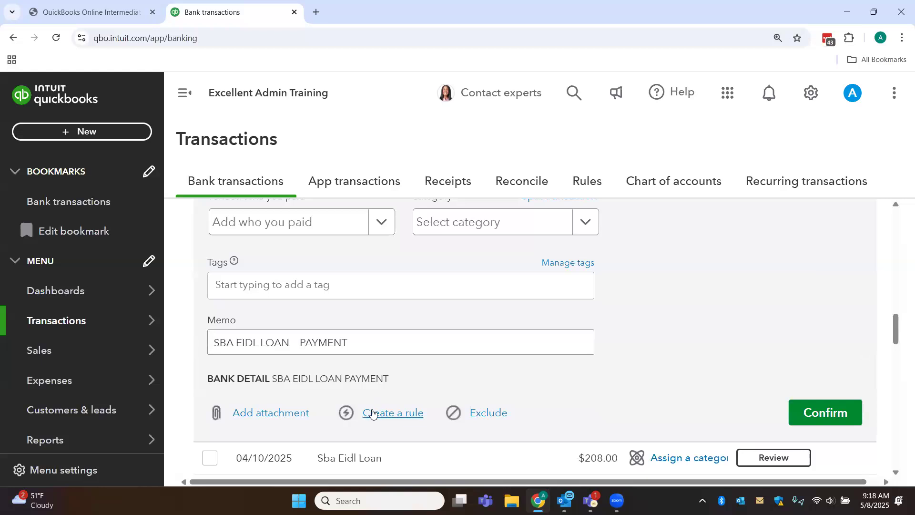
click(372, 412)
- Name the rule SBA Loan and apply it to money-out transactions in all bank accounts
click(661, 180)
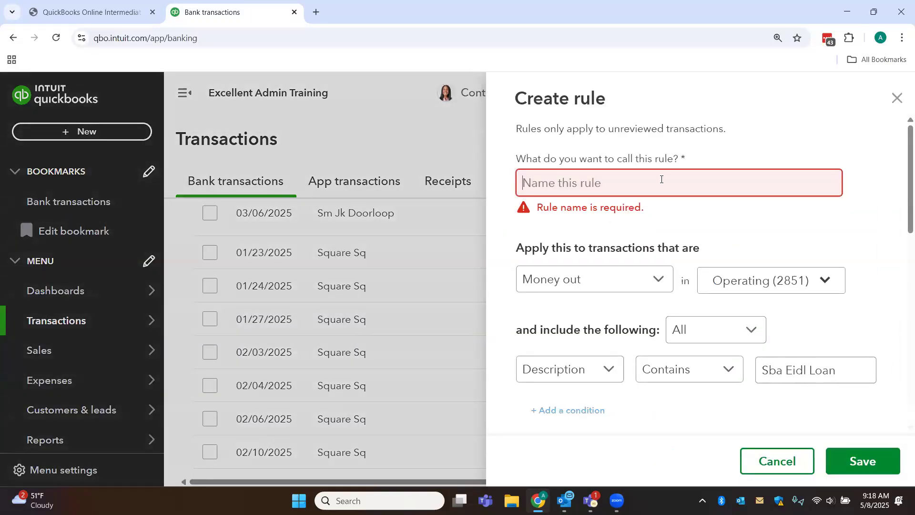
text(SBA Loan)
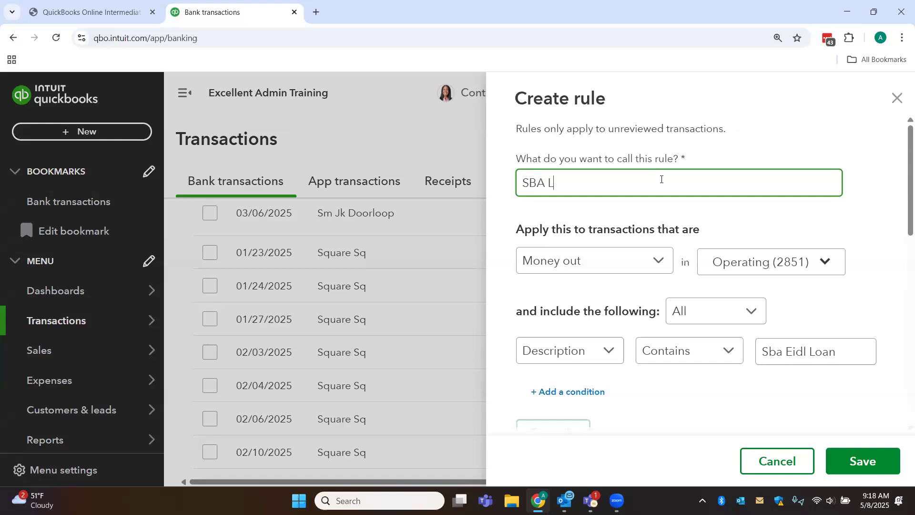
click(742, 261)
click(719, 303)
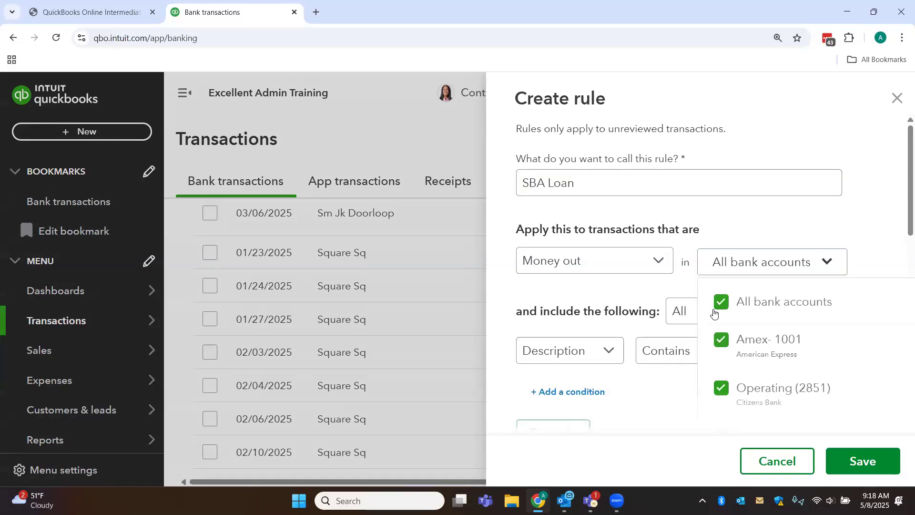
scroll(629, 381, down, 2)
click(652, 349)
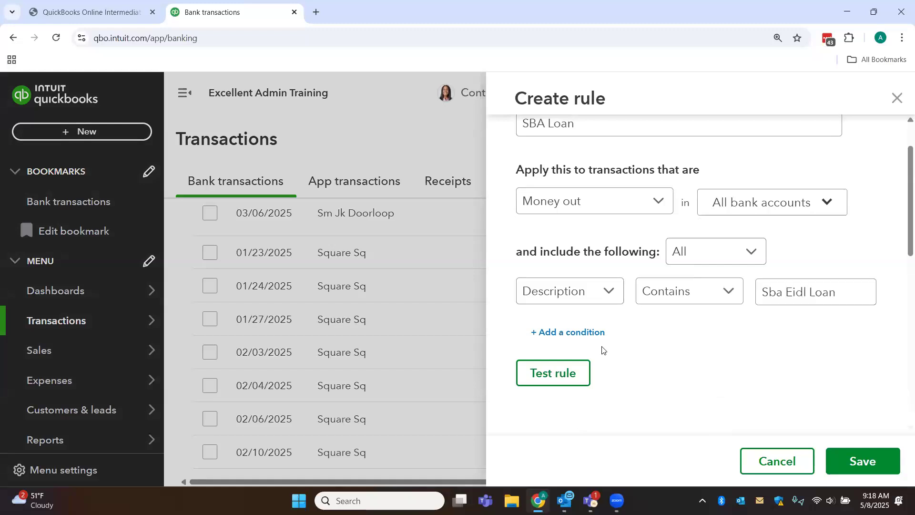
- Set the rule to record matching transactions as a Transfer to the SBA Loan account, and save the rule
scroll(626, 358, down, 6)
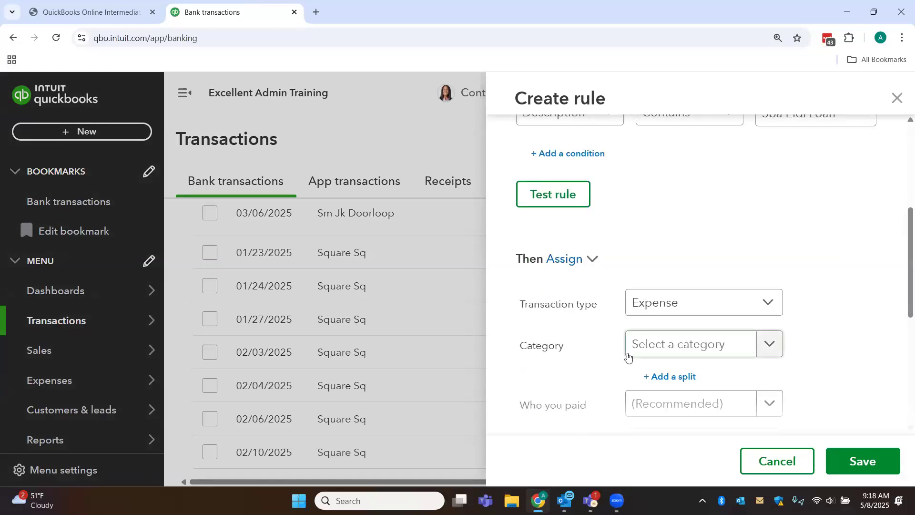
click(682, 225)
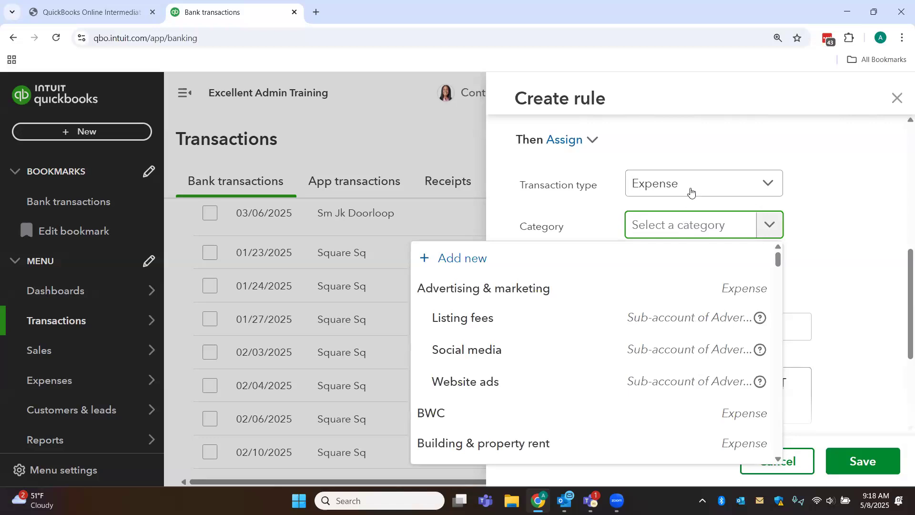
click(692, 185)
click(665, 243)
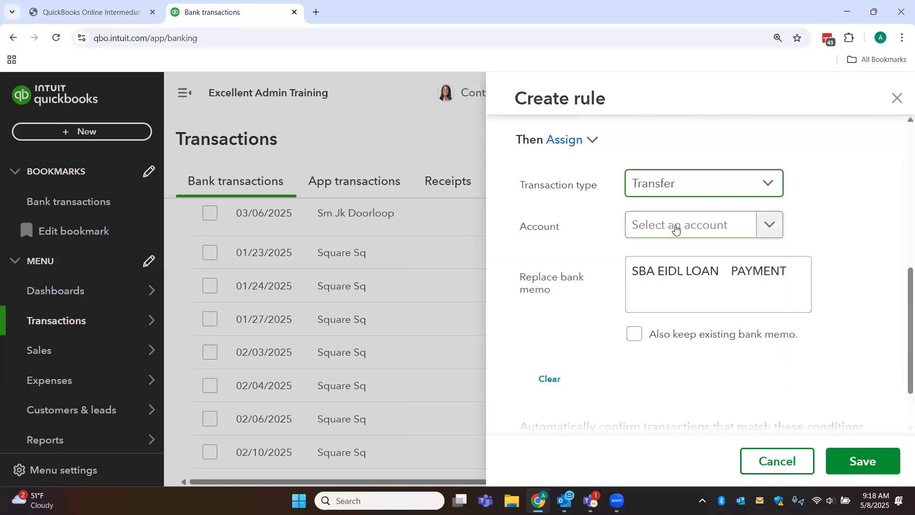
click(675, 227)
scroll(561, 341, down, 6)
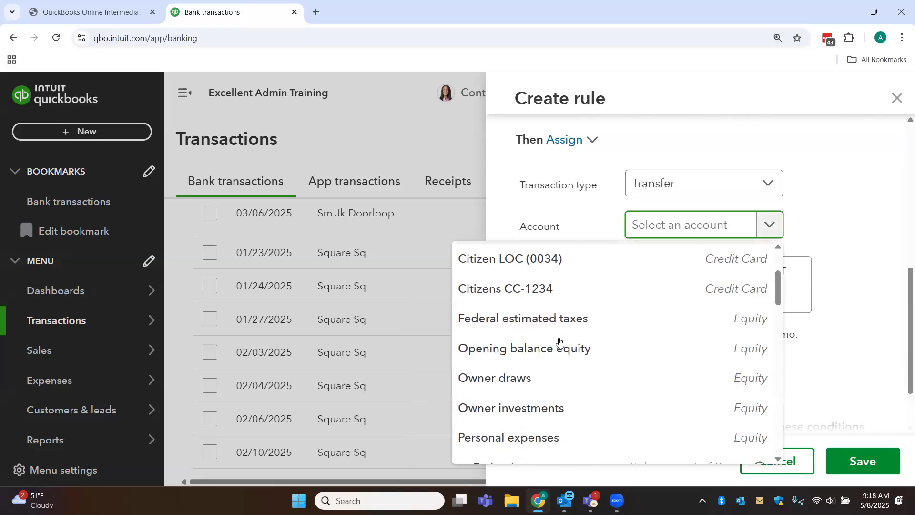
scroll(562, 336, down, 1)
text(sba)
key(Down)
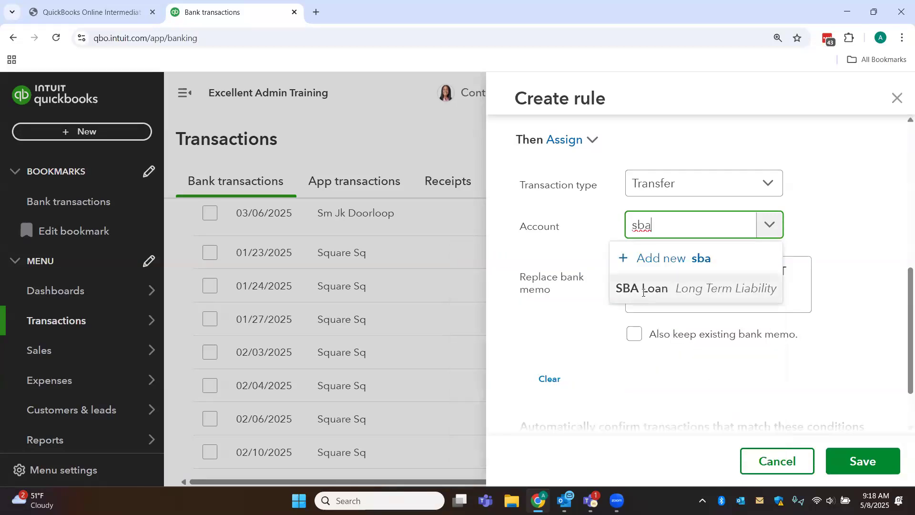
key(Return)
scroll(538, 376, down, 1)
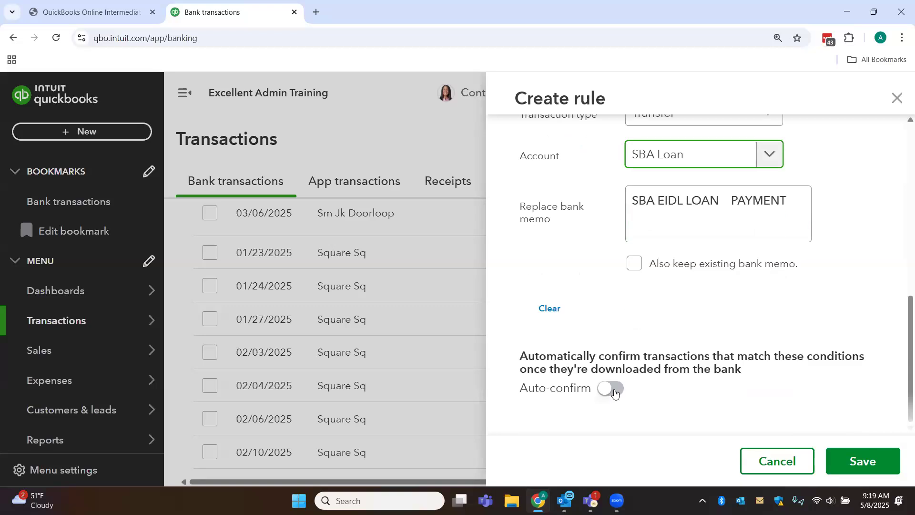
click(861, 469)
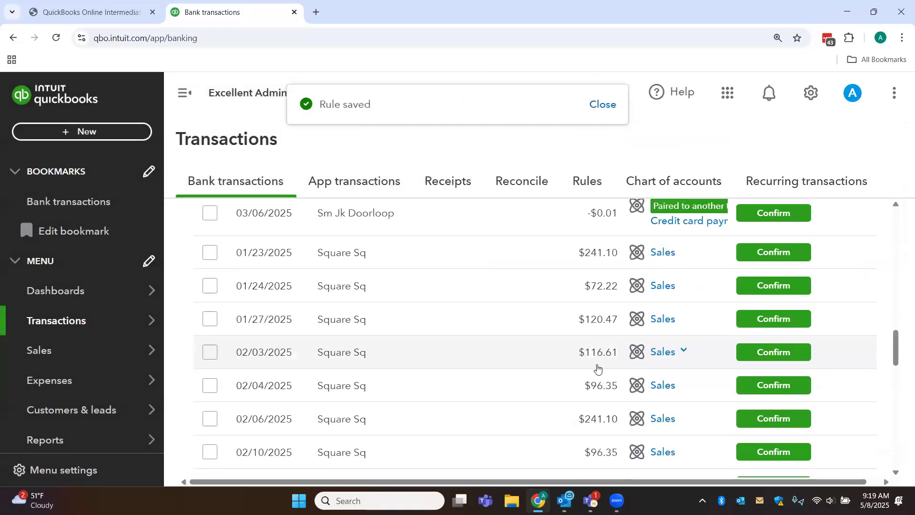
- Try to confirm the 03/10/2025 Sba Eidl Loan payment as a transfer to SBA Loan
scroll(598, 368, up, 3)
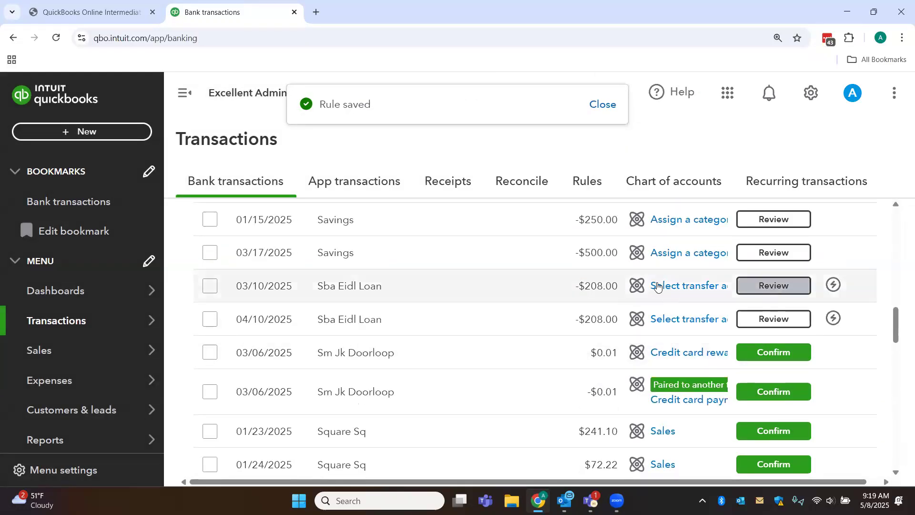
click(570, 286)
scroll(826, 393, down, 1)
click(821, 419)
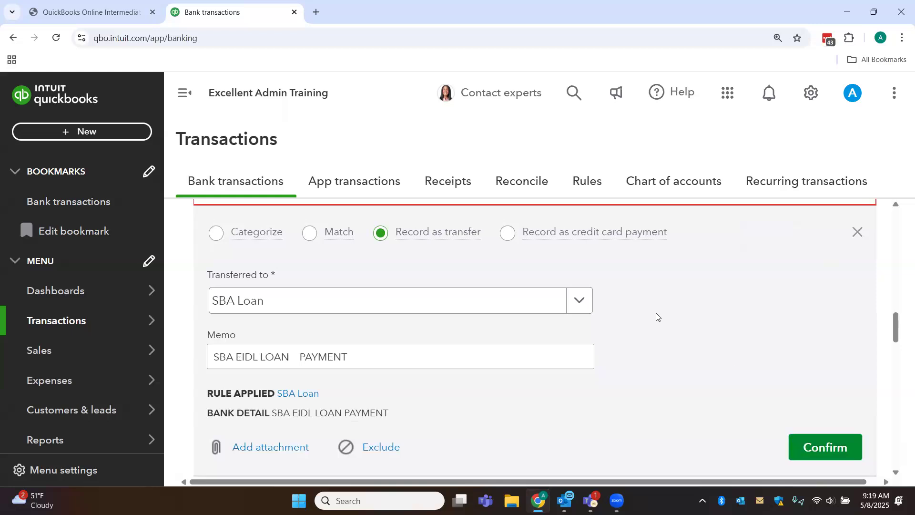
- Switch the 03/10/2025 Sba Eidl Loan payment to Categorize under SBA Loan and confirm it
scroll(657, 316, up, 3)
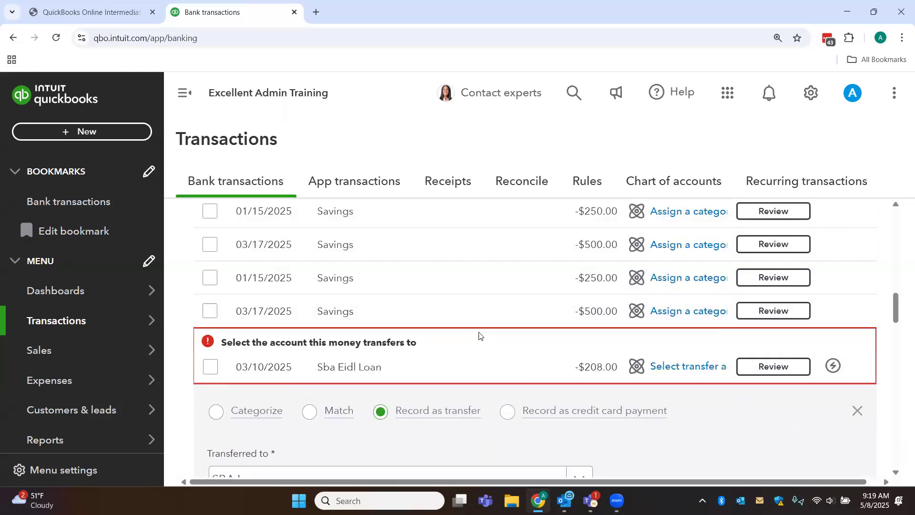
click(217, 412)
scroll(766, 390, down, 1)
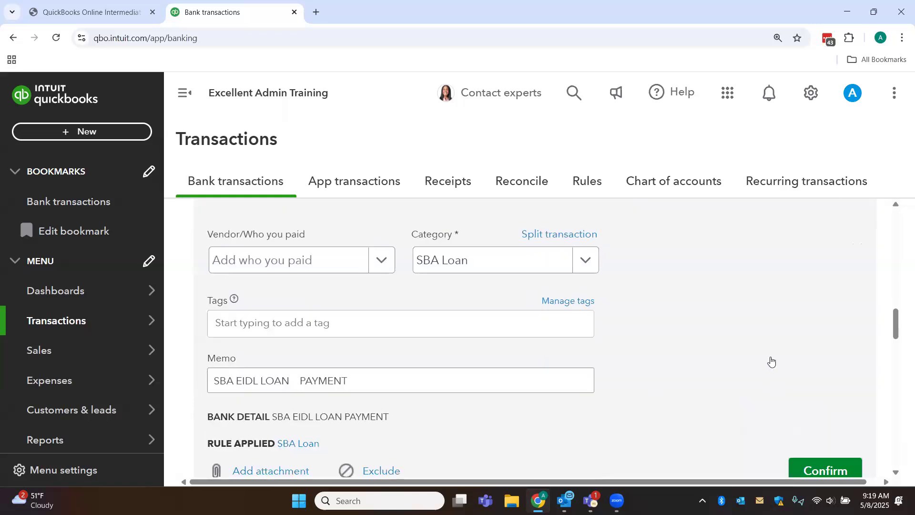
- Switch the 04/10/2025 Sba Eidl Loan payment from transfer to Categorize under SBA Loan and confirm it
scroll(563, 281, up, 3)
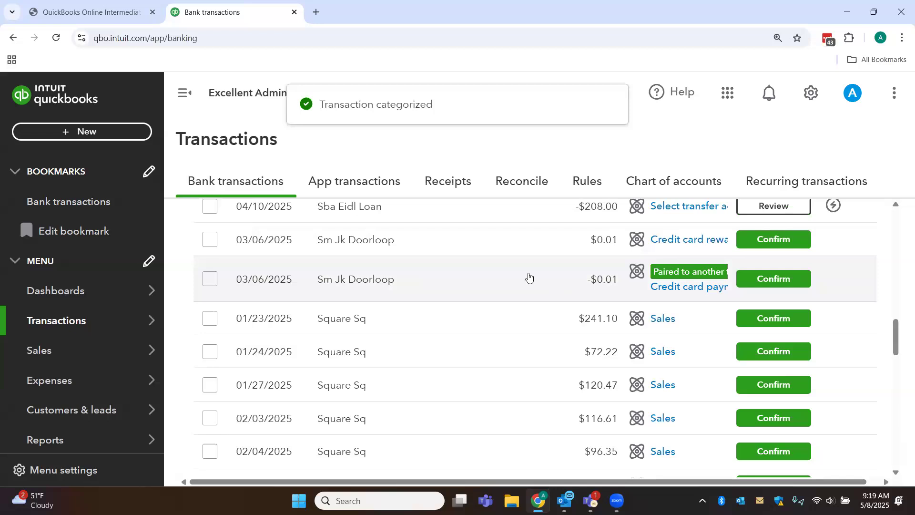
scroll(529, 278, up, 1)
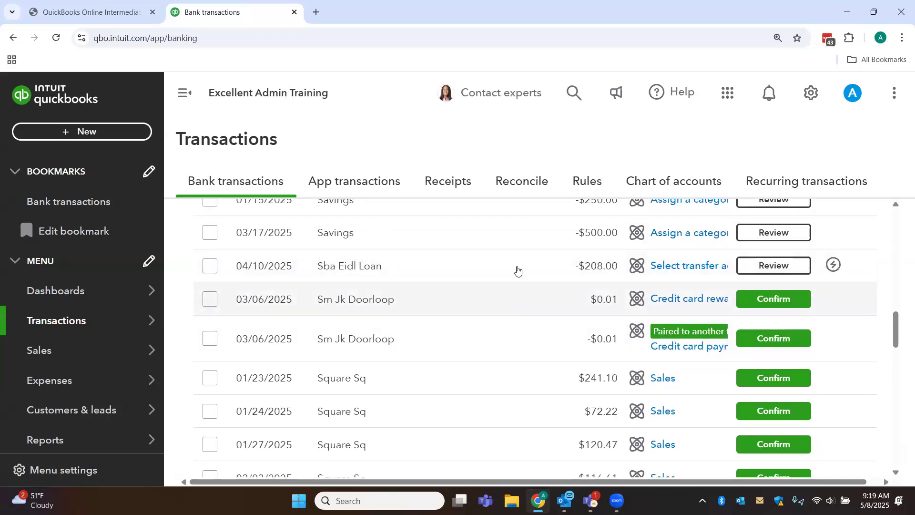
click(546, 276)
scroll(295, 267, down, 1)
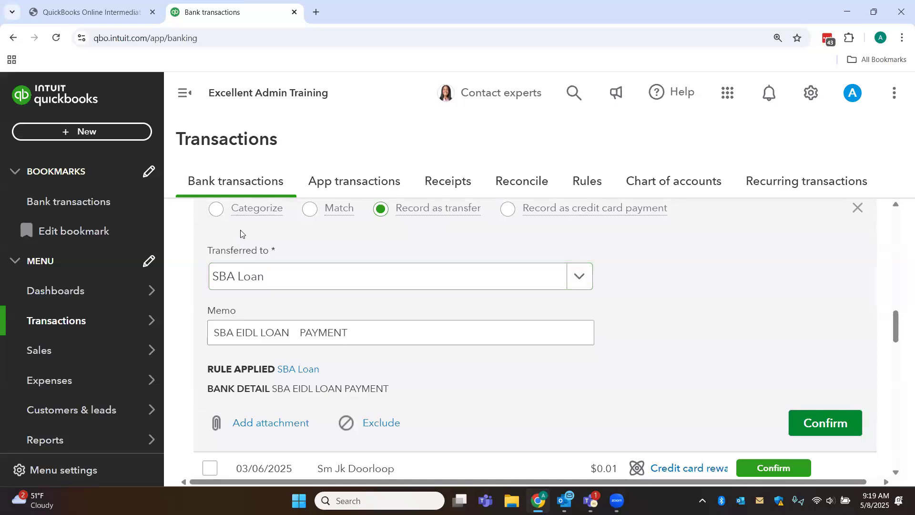
click(254, 215)
scroll(669, 364, down, 3)
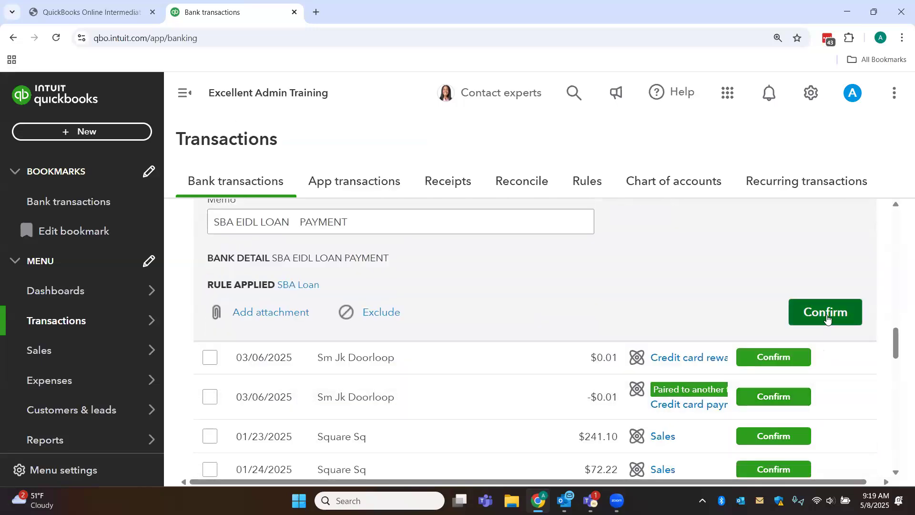
key(Return)
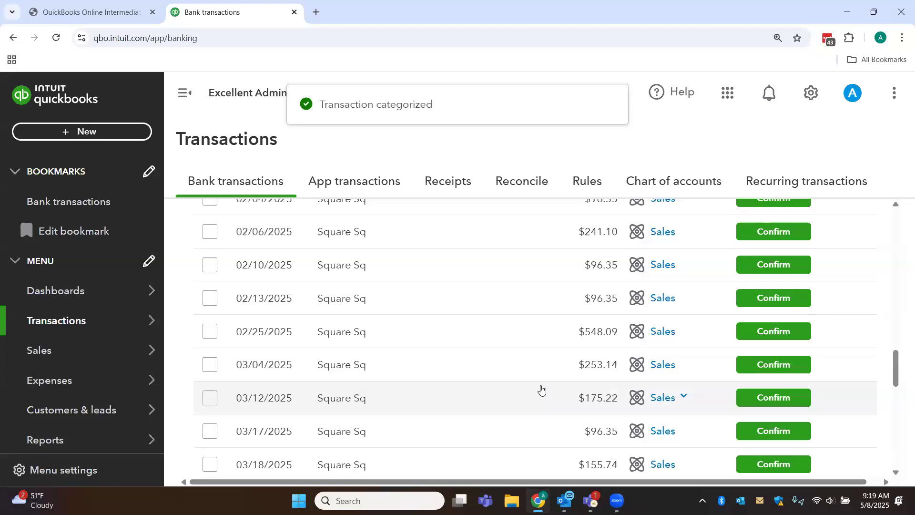
- Open the bank register for the Operating (2851) account, dismiss the tips and examine the recorded loan and phone payments
scroll(482, 467, up, 20)
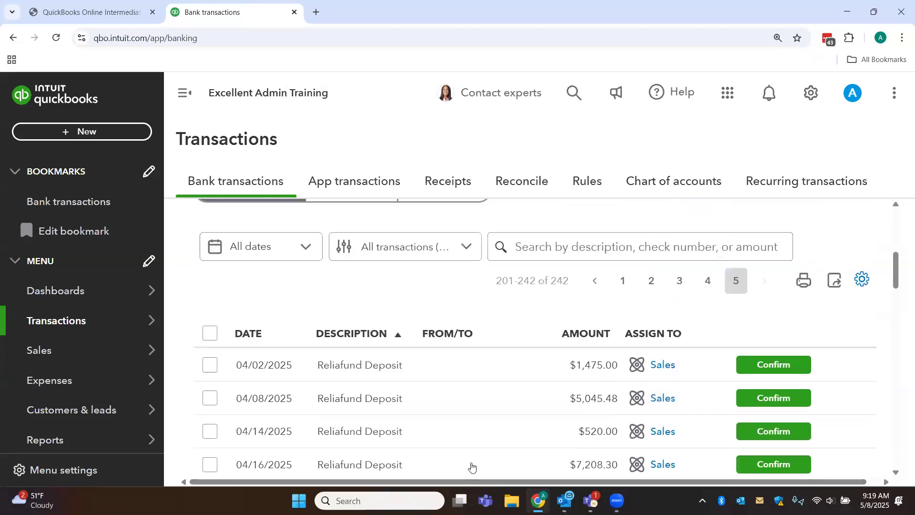
scroll(409, 417, down, 3)
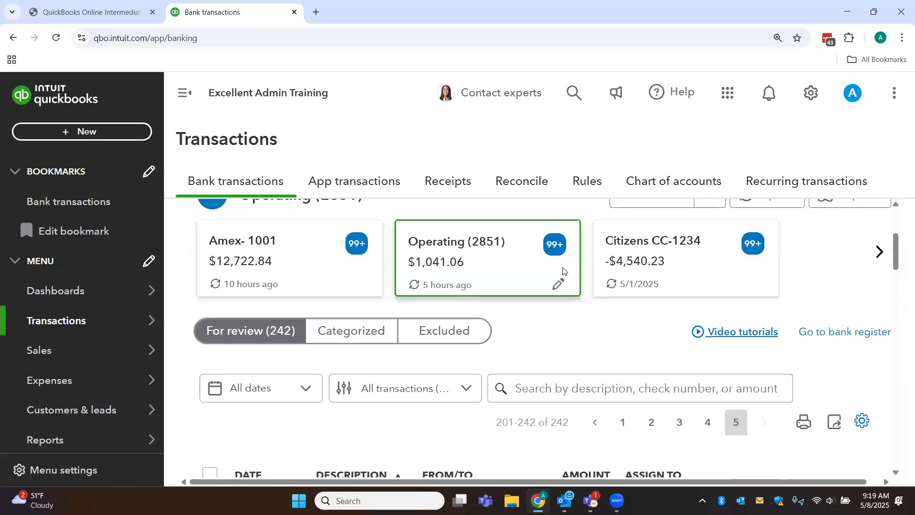
click(877, 332)
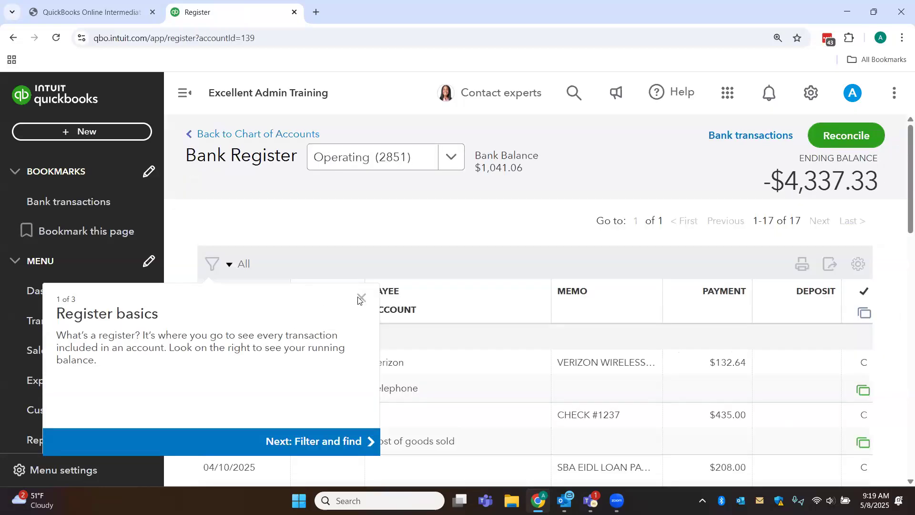
click(361, 299)
scroll(370, 343, down, 3)
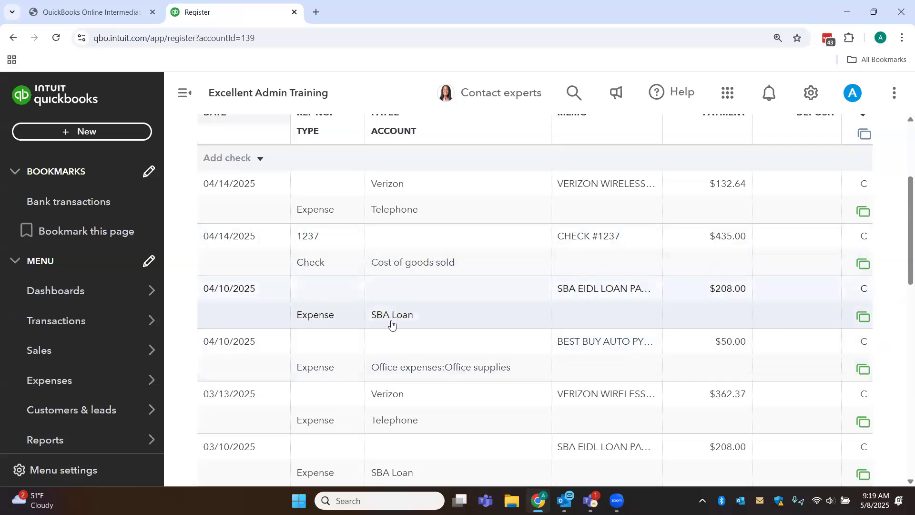
scroll(391, 324, down, 12)
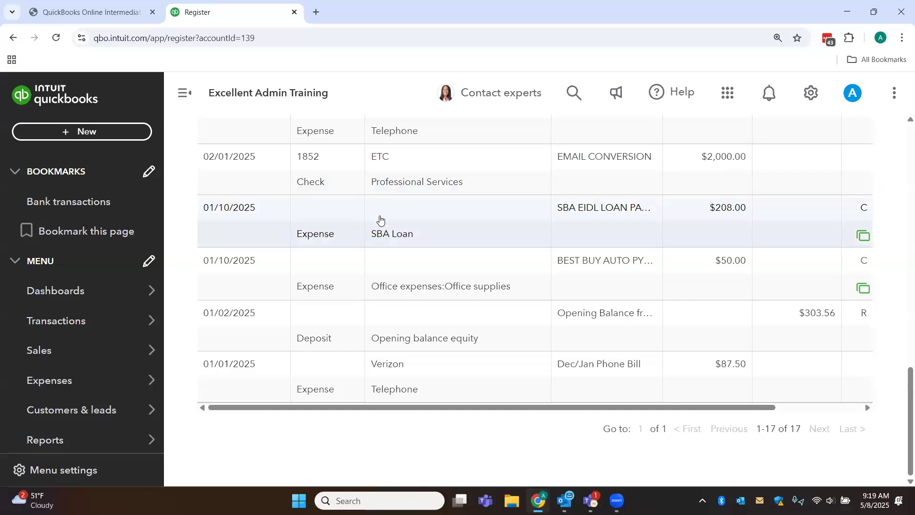
scroll(385, 310, up, 10)
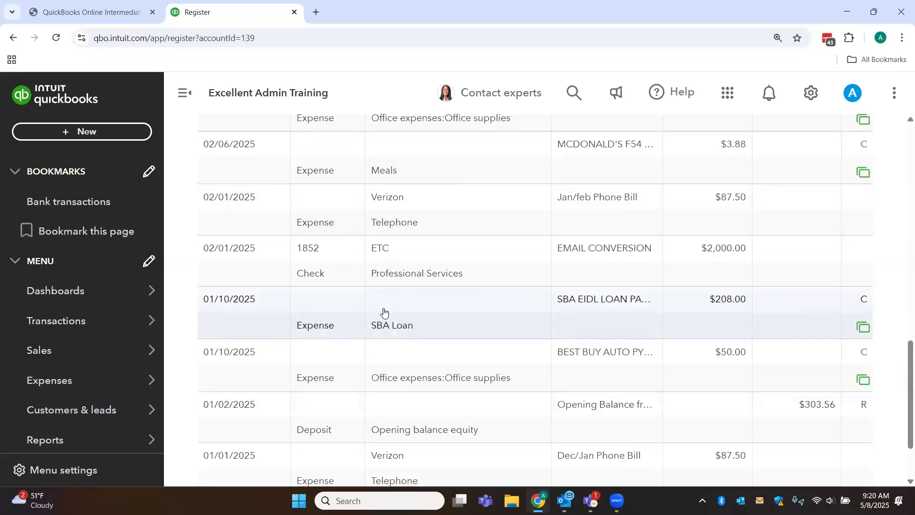
scroll(386, 311, up, 3)
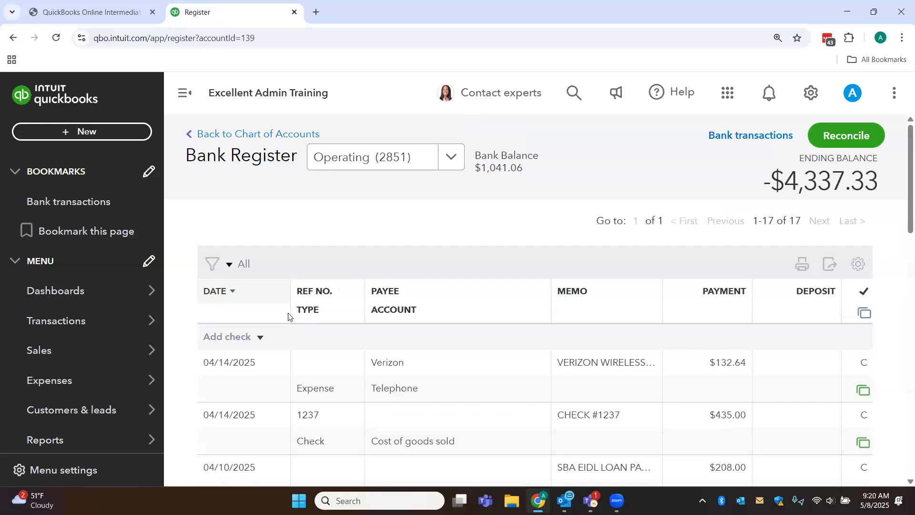
- Start a new expense entry dated 05/08/2025 in the bank register with Verizon as the payee
click(596, 337)
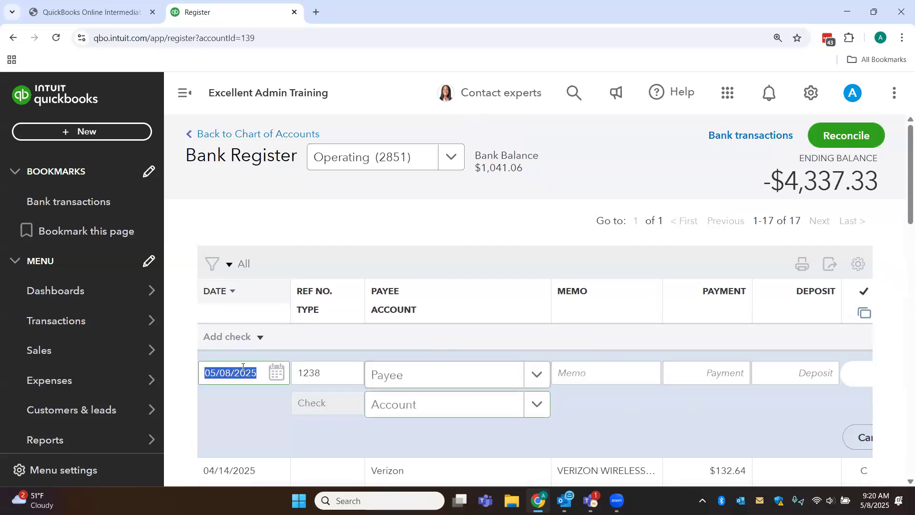
click(257, 337)
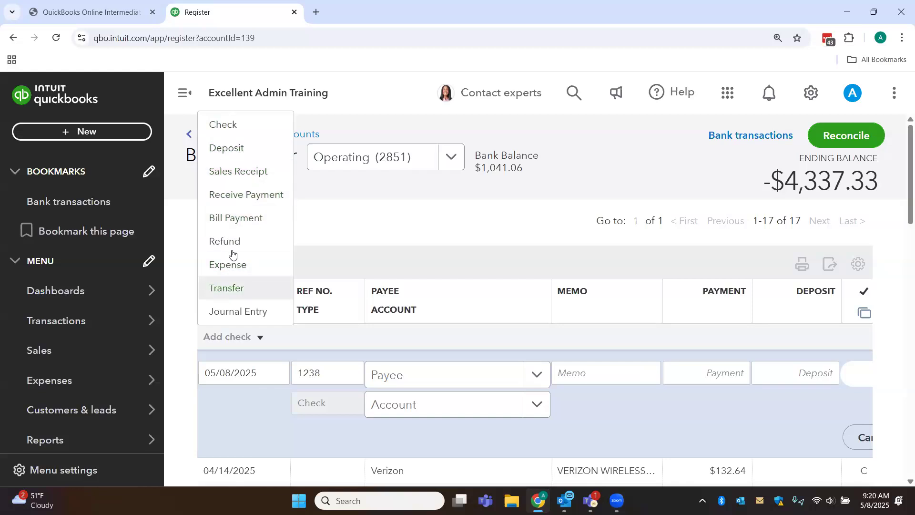
click(232, 265)
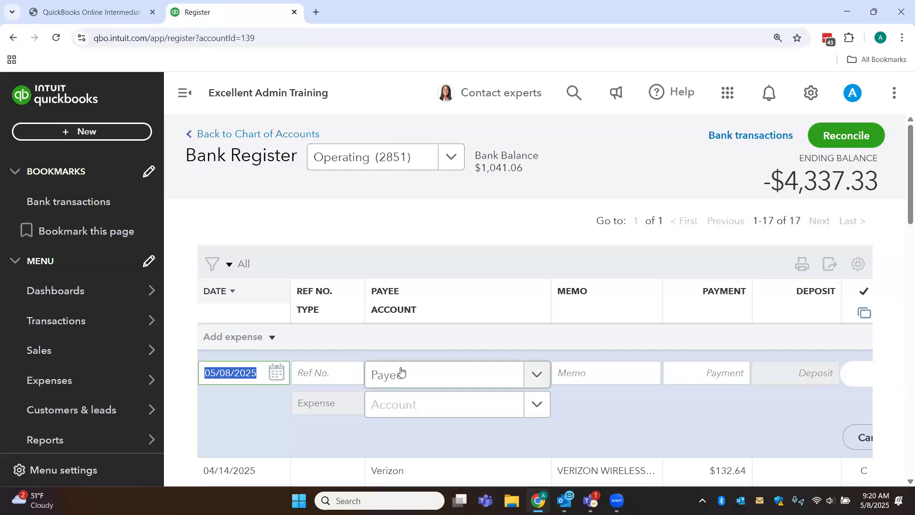
click(402, 372)
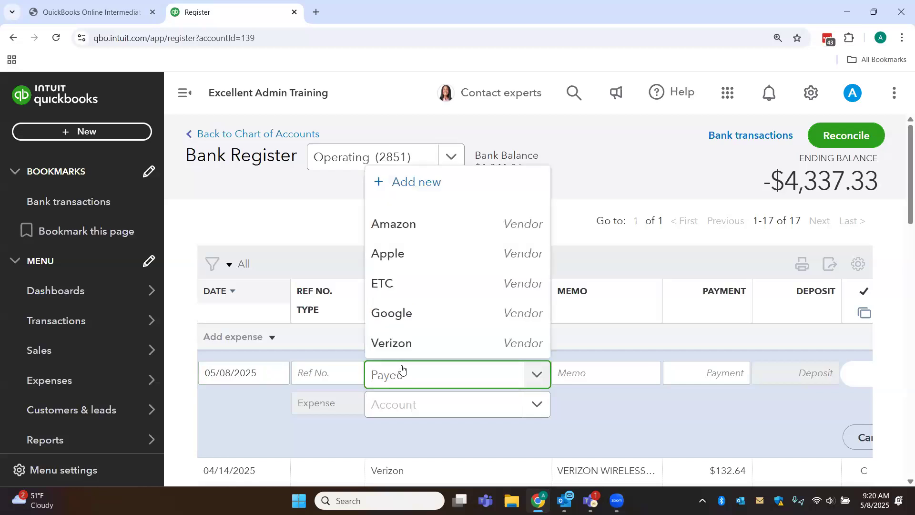
click(413, 344)
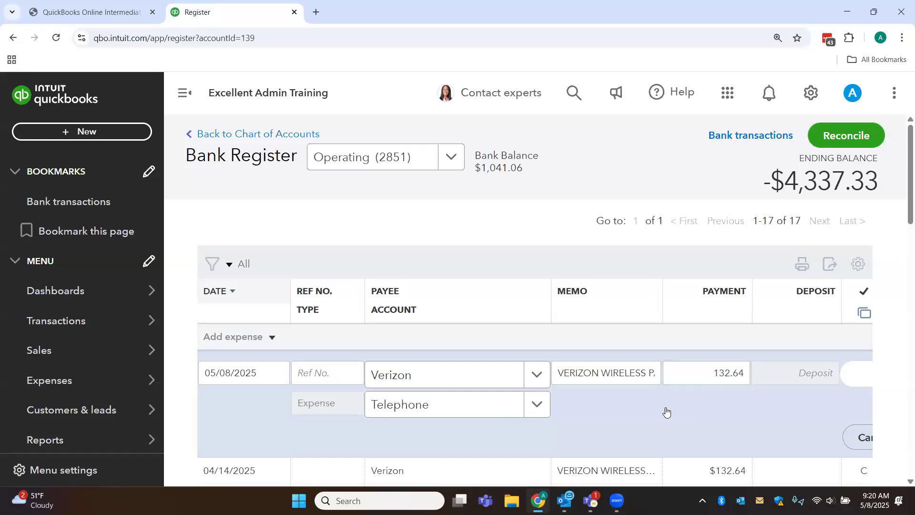
- Set the Verizon expense's payment amount to 1,200.00 and save the register entry
click(698, 381)
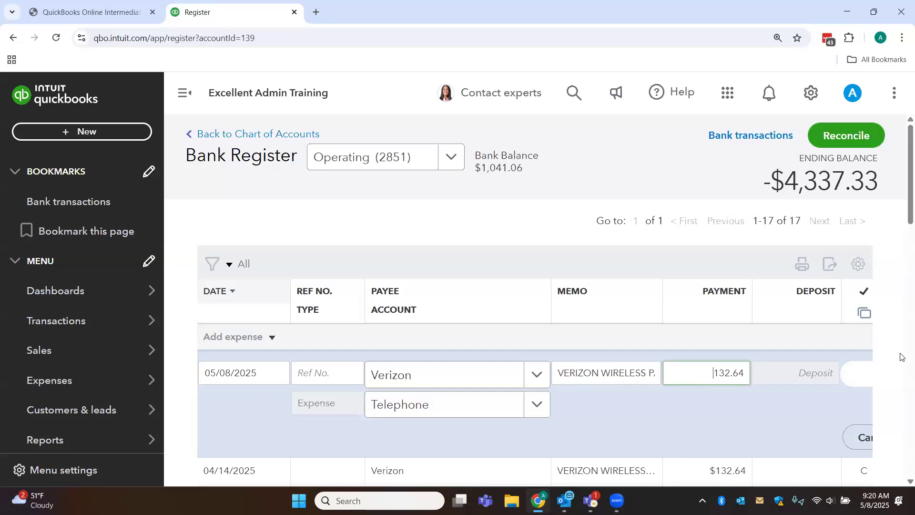
key(ctrl+a)
text(1)
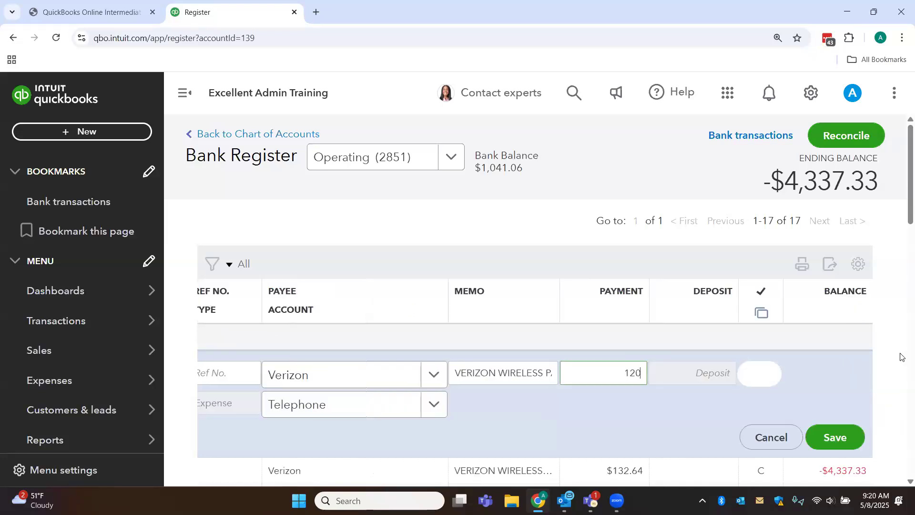
click(902, 356)
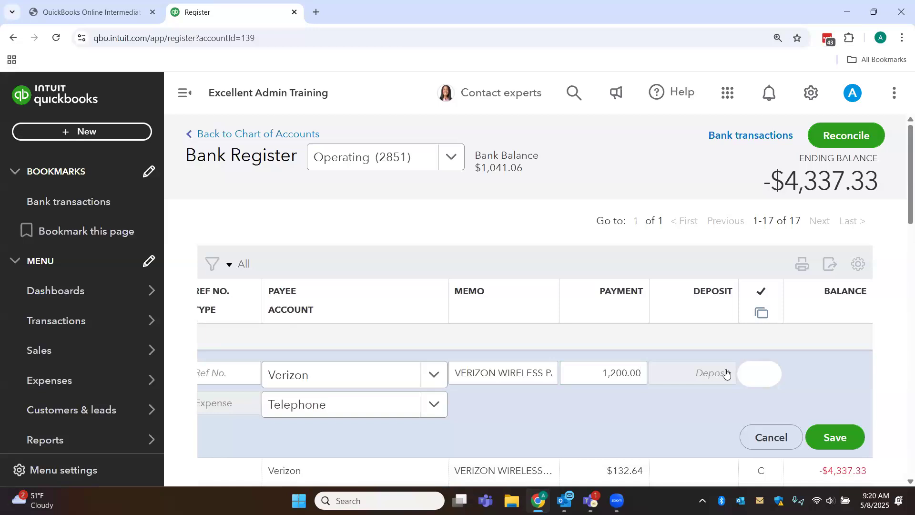
click(833, 432)
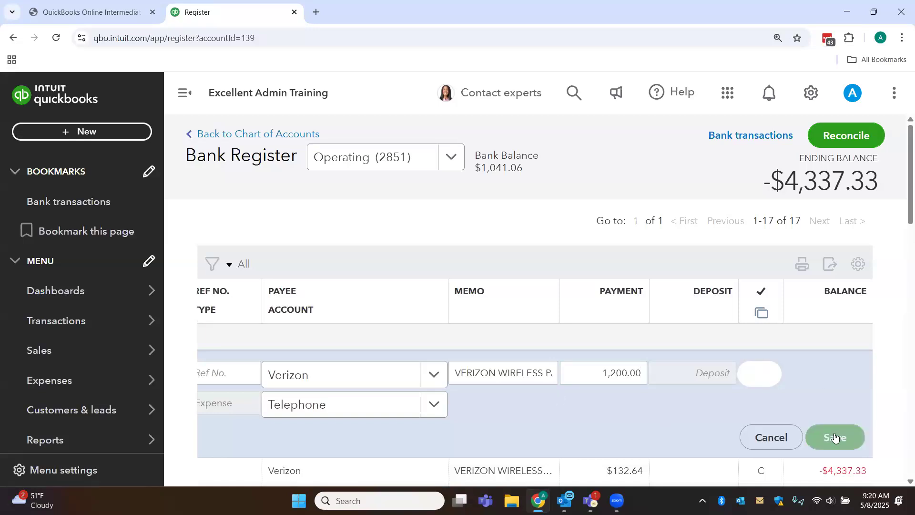
scroll(423, 353, down, 3)
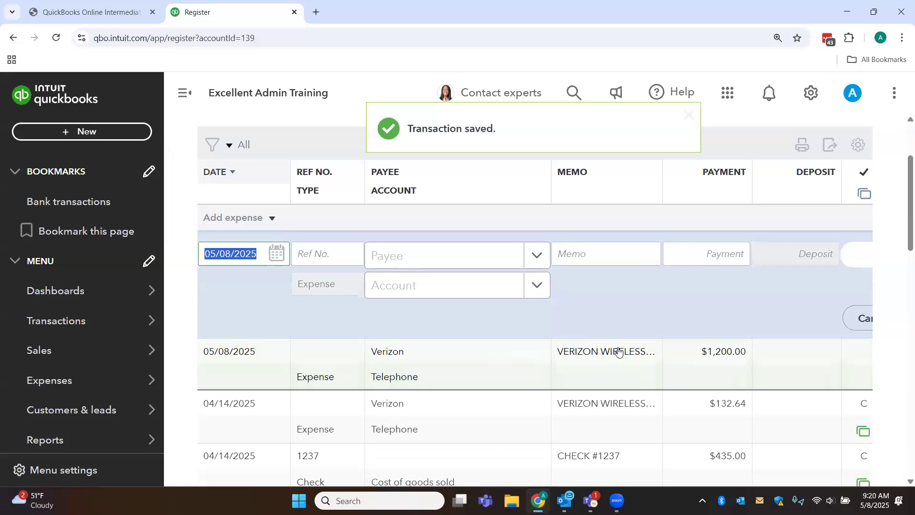
scroll(367, 416, up, 3)
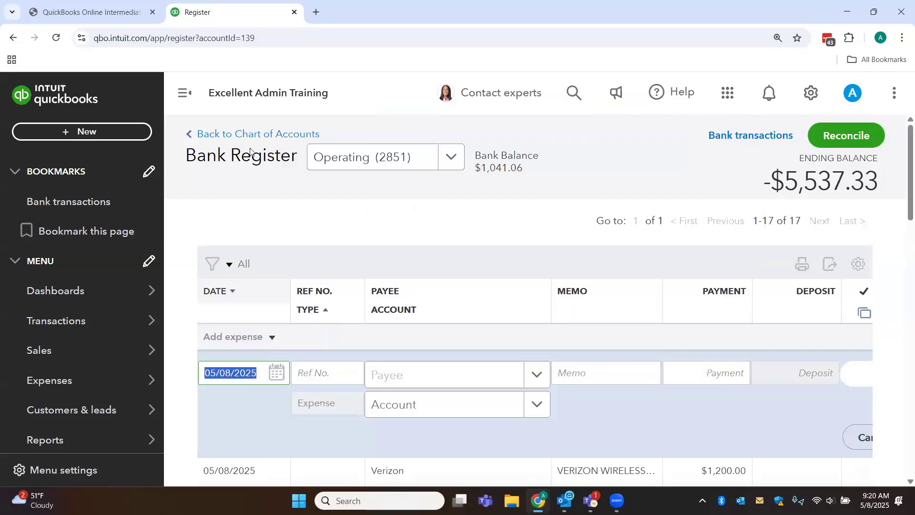
- Return to the bank transactions and look through the Operating (2851) items awaiting review
click(258, 133)
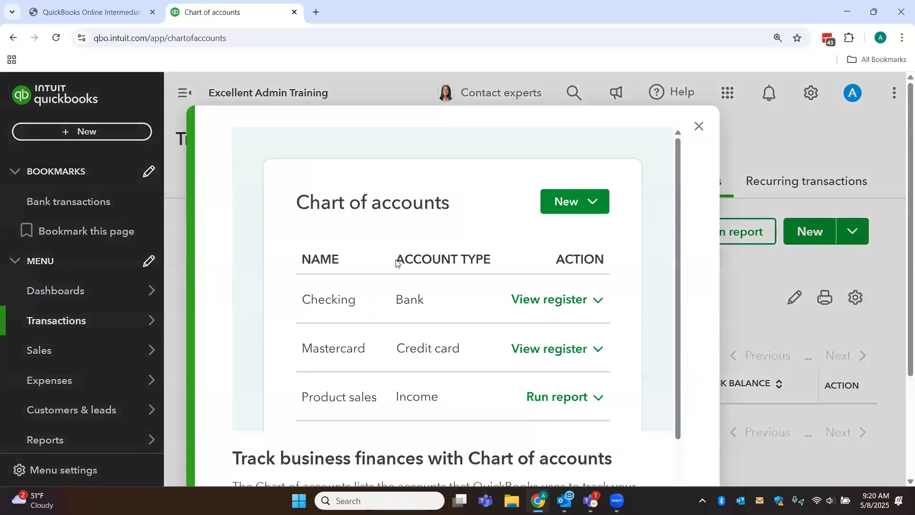
click(113, 278)
click(239, 180)
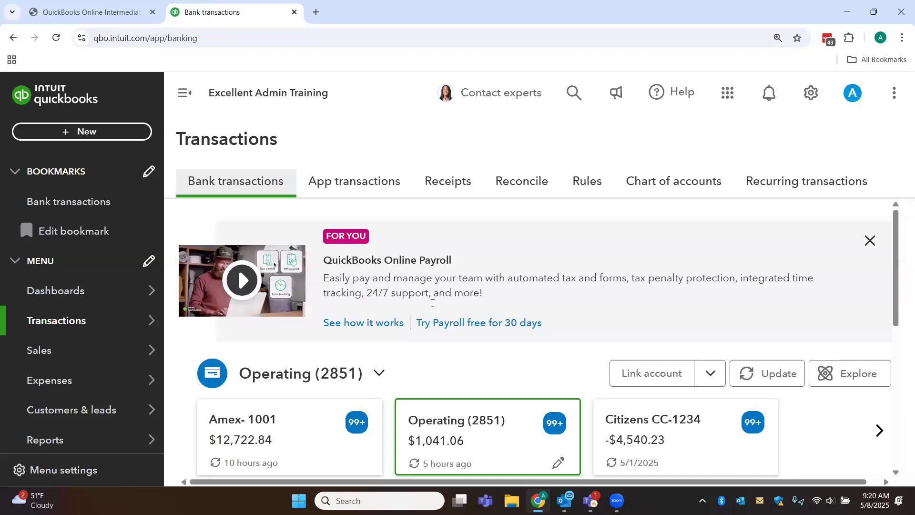
scroll(530, 370, down, 5)
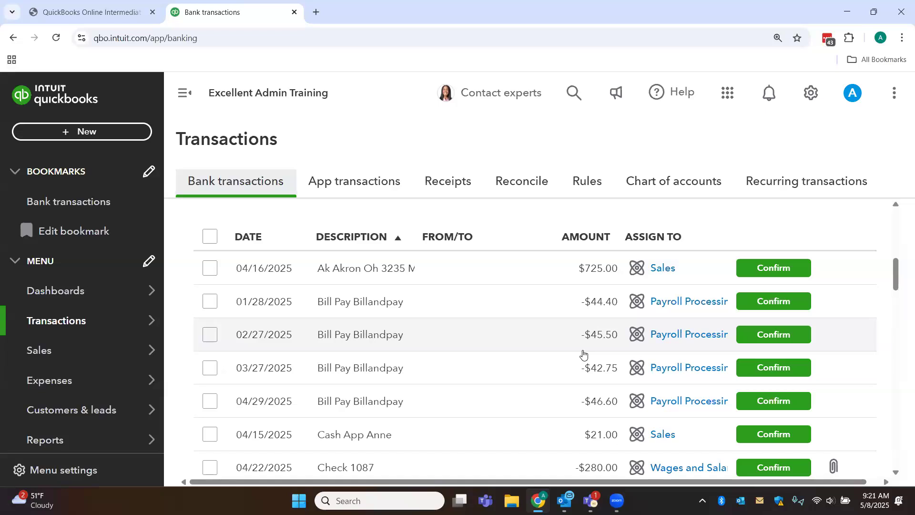
scroll(570, 373, up, 1)
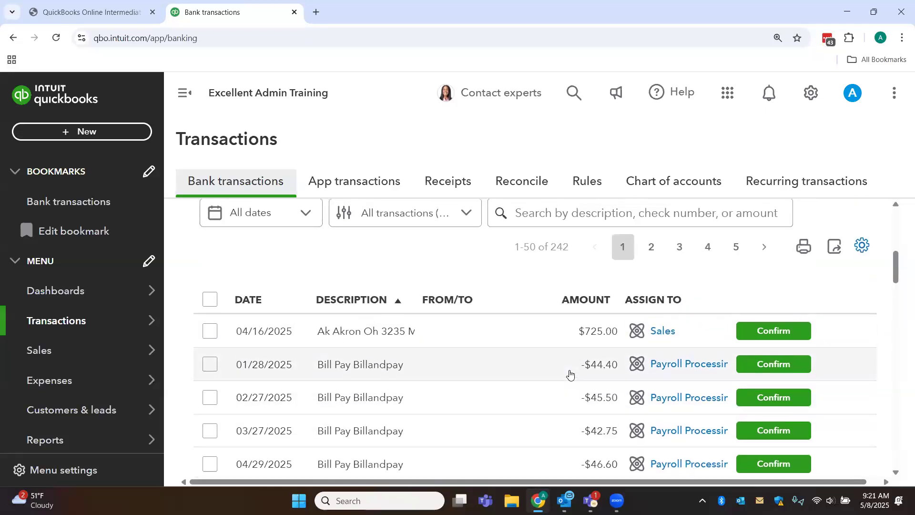
scroll(571, 373, up, 5)
scroll(569, 375, down, 2)
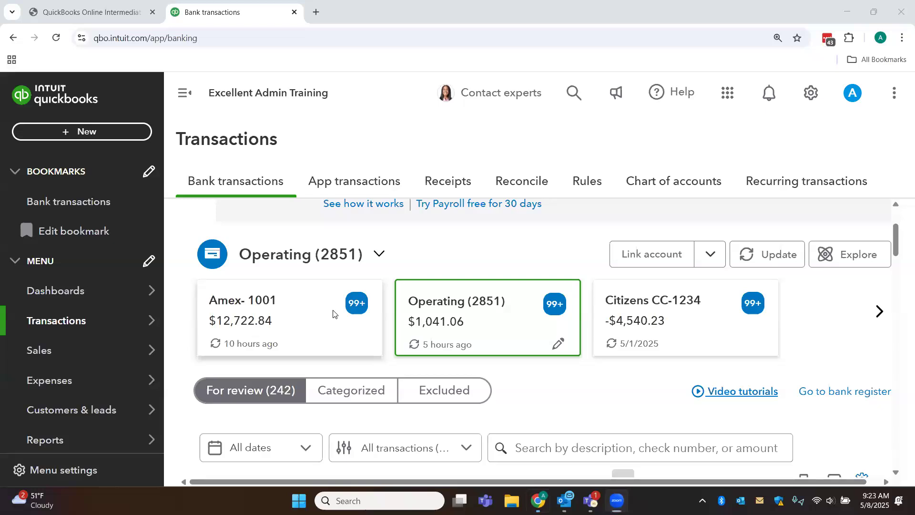
scroll(360, 235, down, 6)
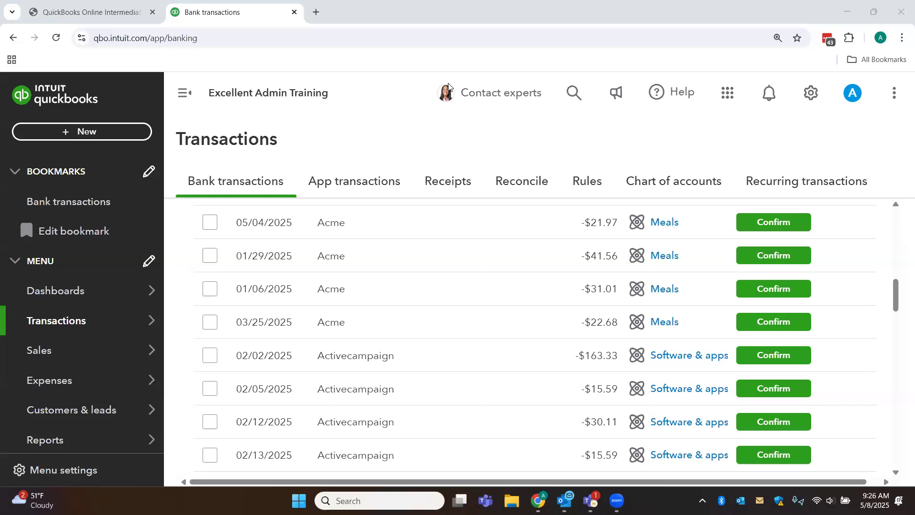
- Start a new account in the chart of accounts and open its description for entry
click(672, 184)
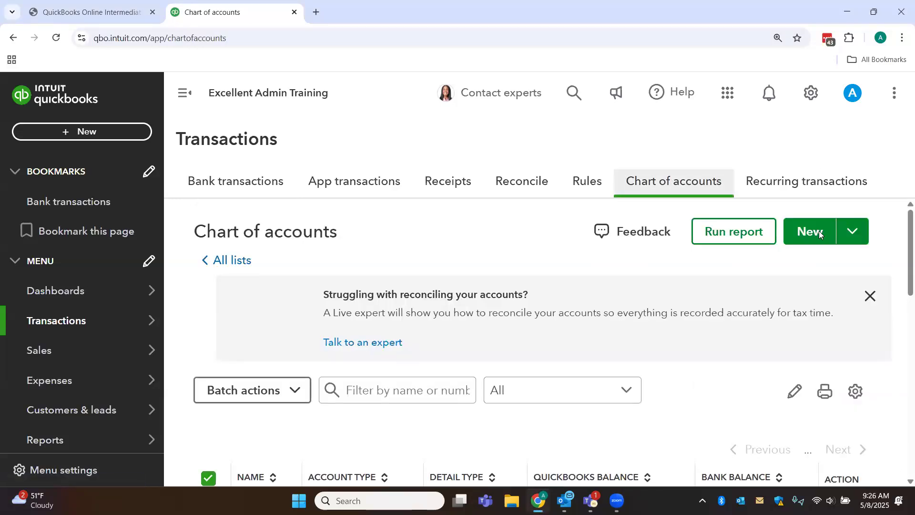
click(814, 236)
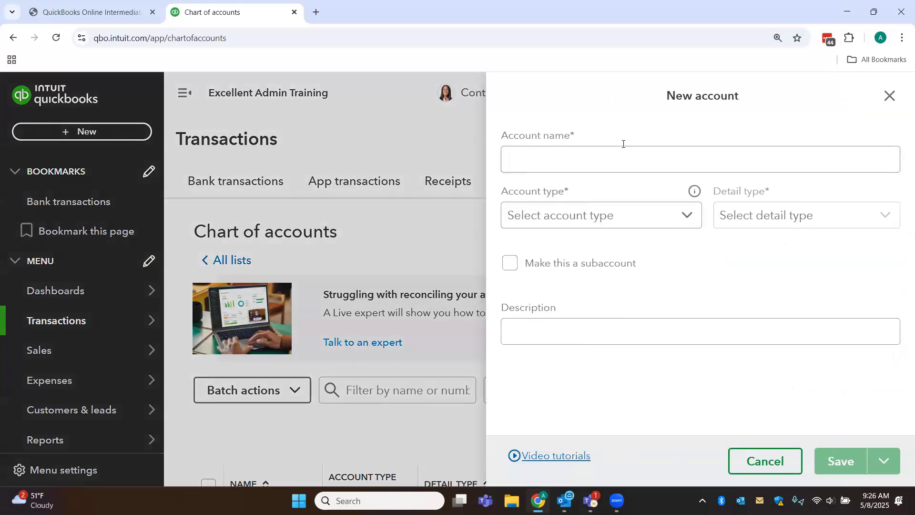
click(549, 334)
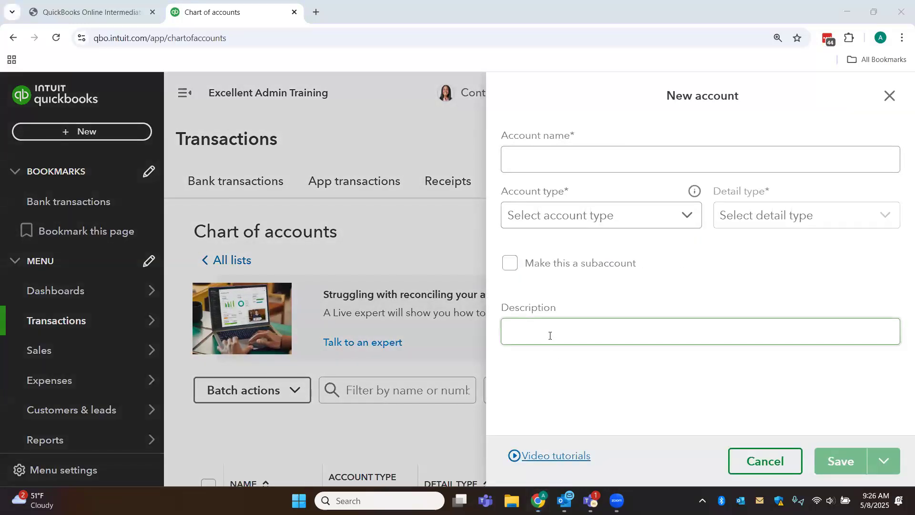
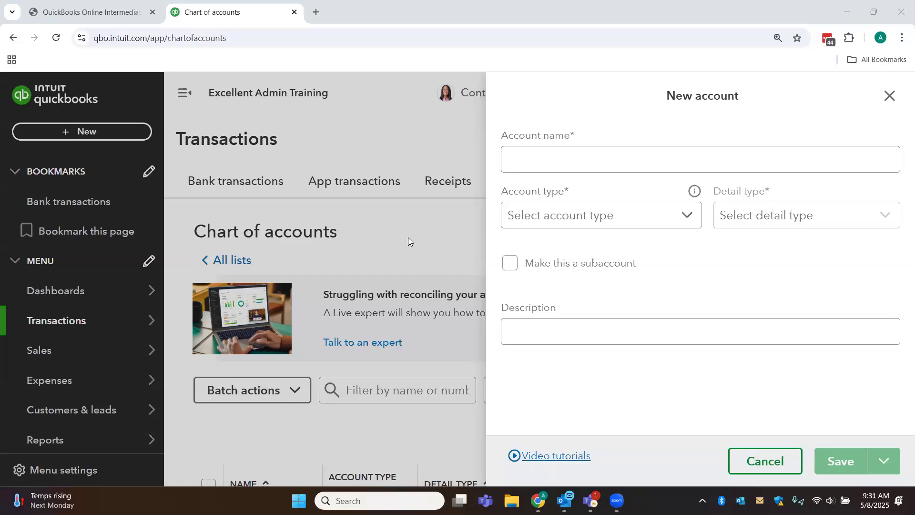
- Cancel the new account form and look through the available lists on the All lists page
click(778, 457)
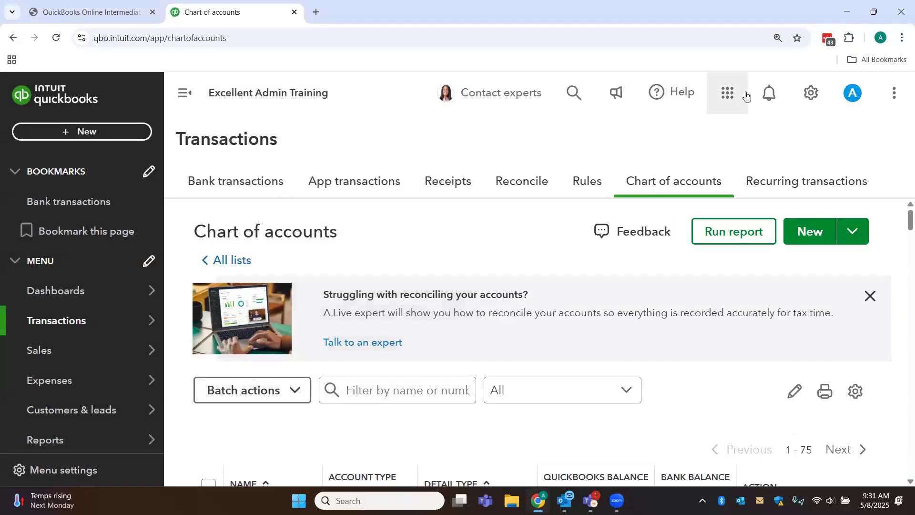
click(810, 95)
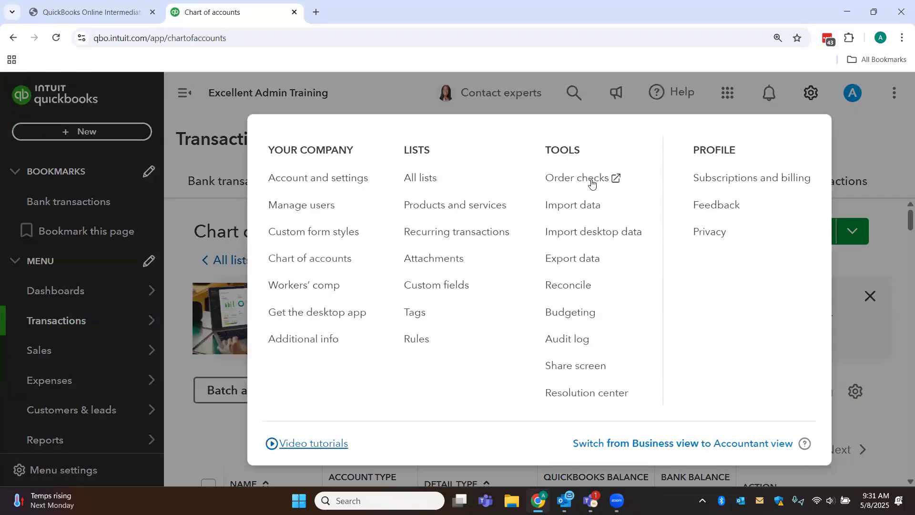
click(432, 185)
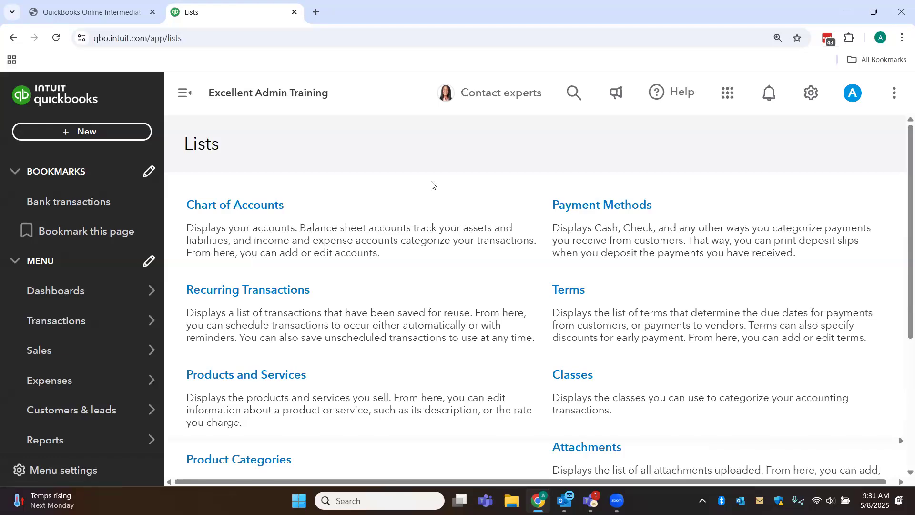
scroll(621, 310, down, 3)
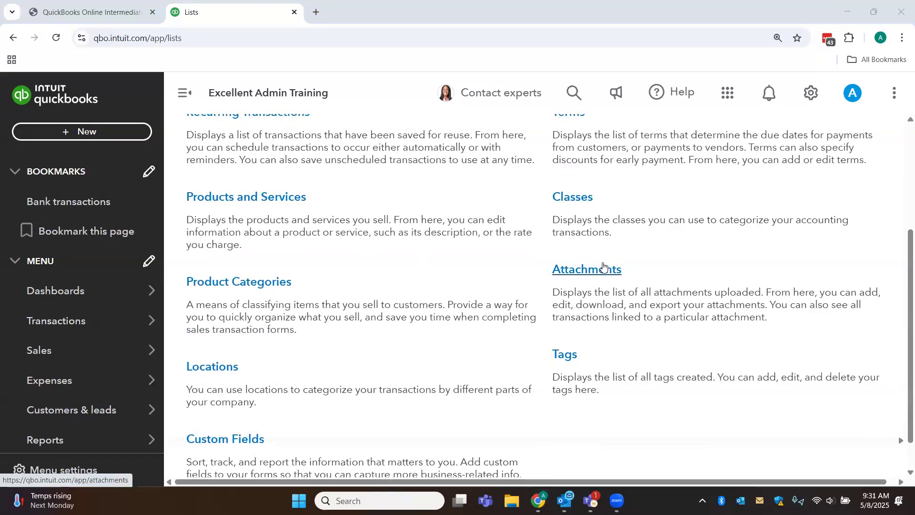
scroll(247, 120, up, 3)
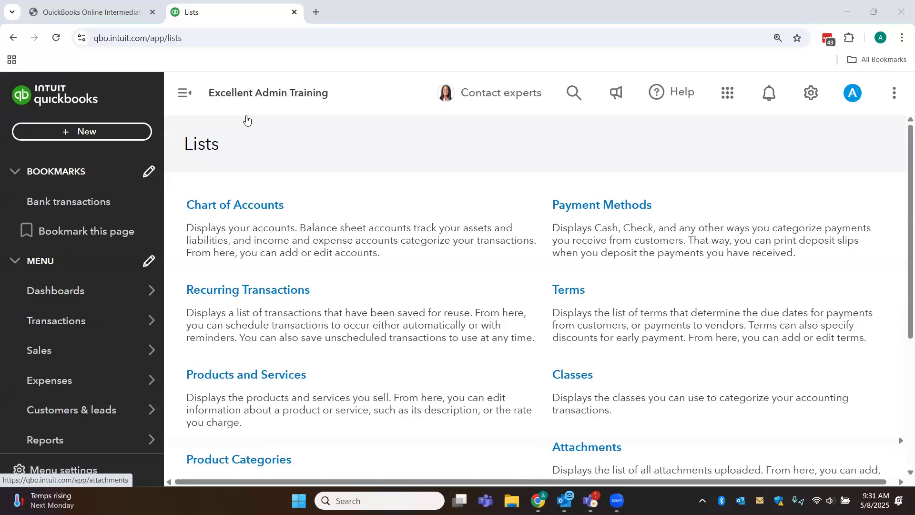
scroll(386, 258, down, 4)
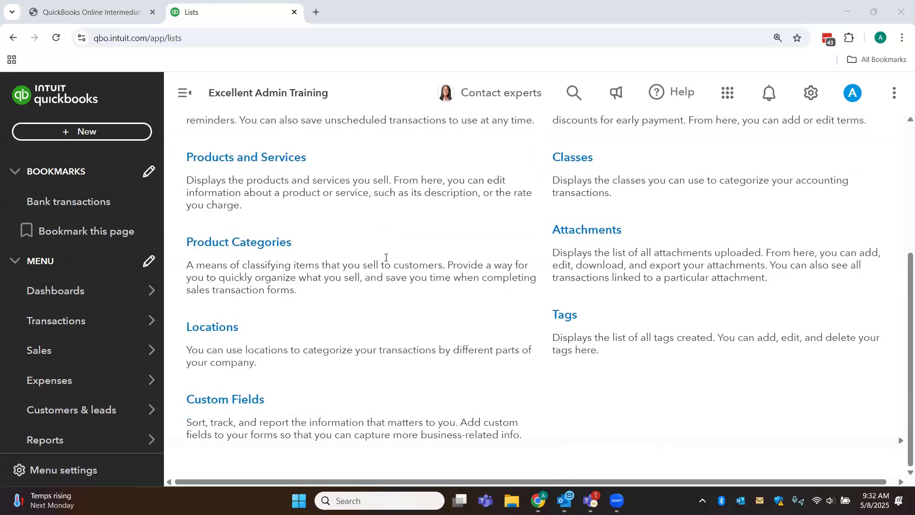
scroll(461, 204, up, 3)
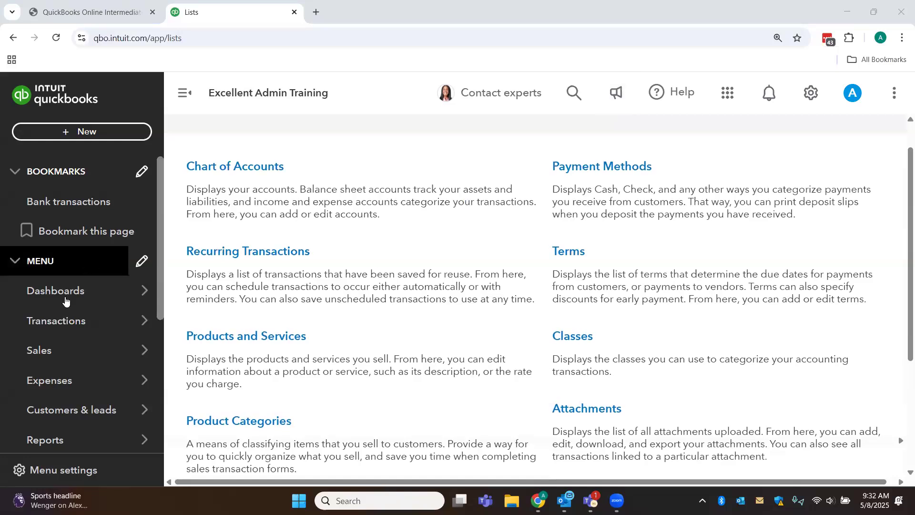
- Open the bank rules list under Transactions and check the options for exporting and importing rules
click(56, 319)
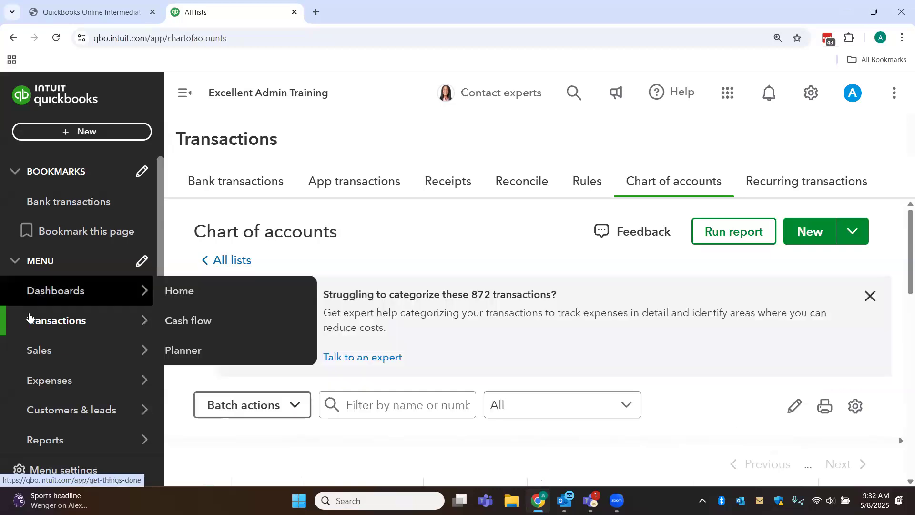
mouse_move(29, 318)
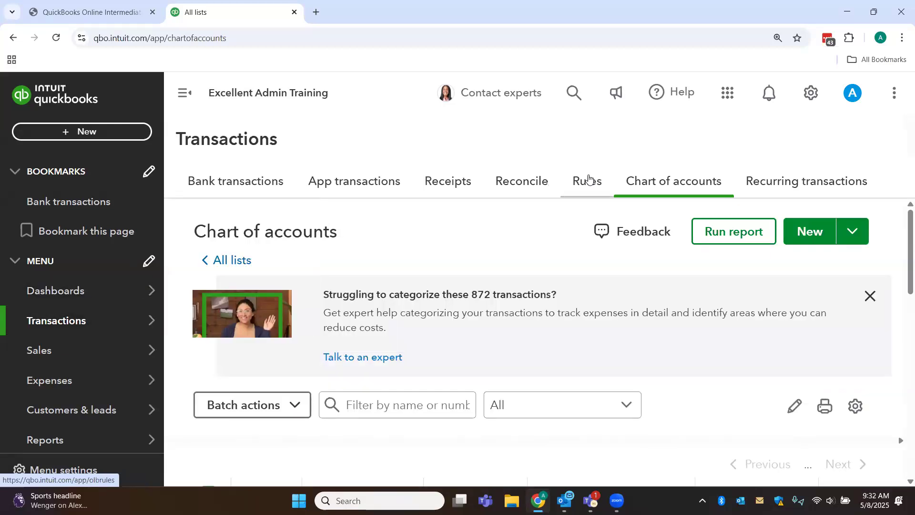
click(588, 179)
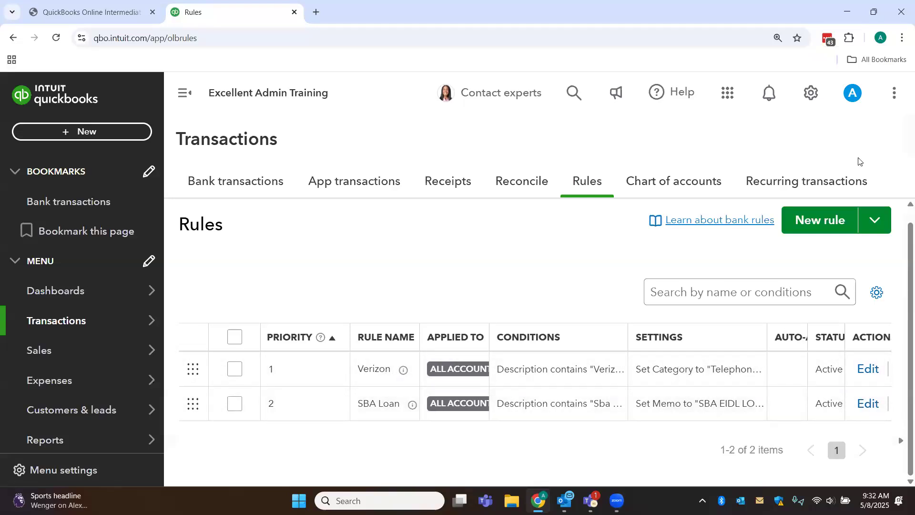
click(874, 220)
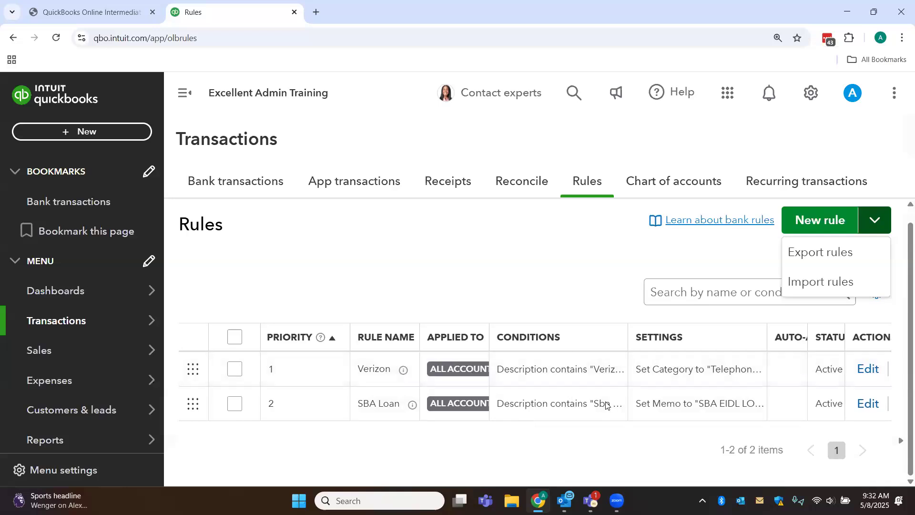
click(591, 189)
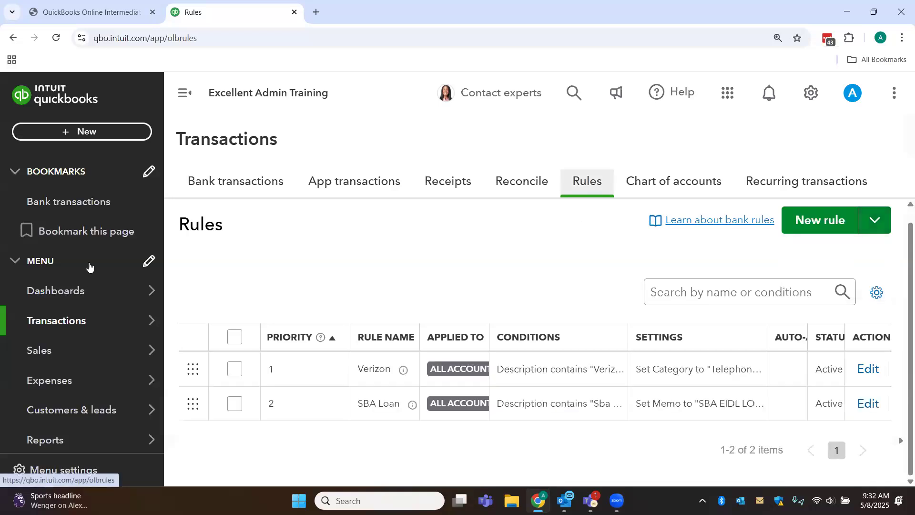
mouse_move(29, 323)
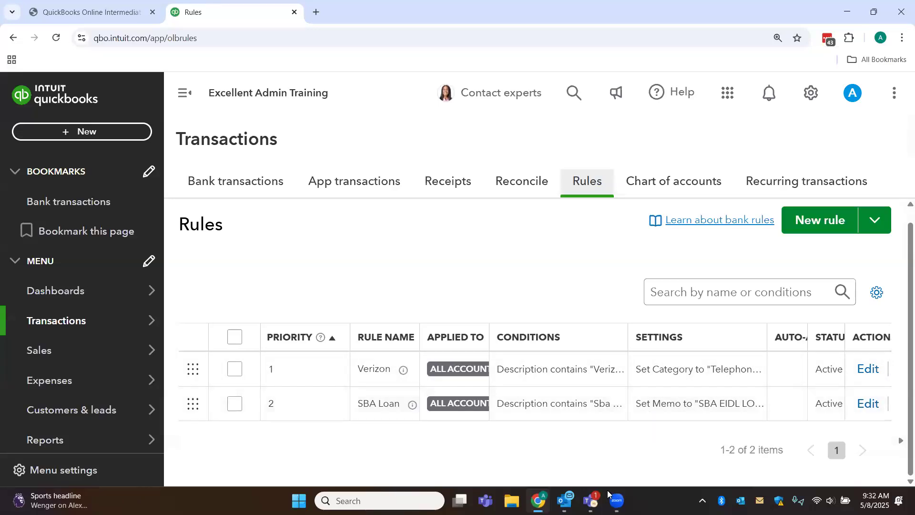
mouse_move(611, 497)
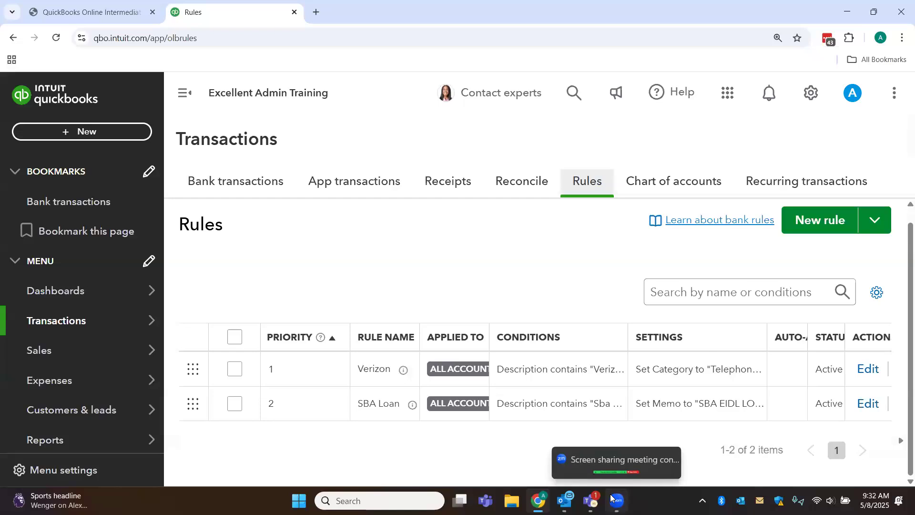
click(612, 497)
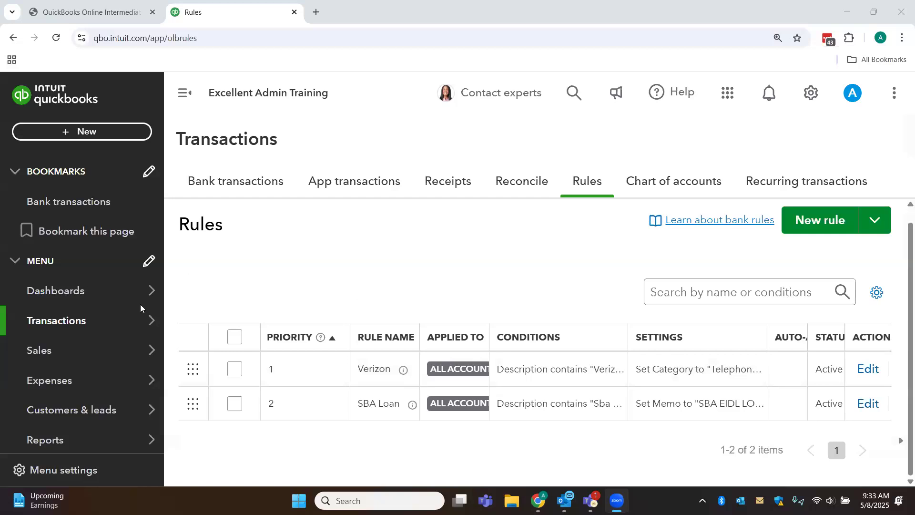
- Open the bank transactions and look over the account cards and the Amex- 1001 review area
mouse_move(101, 324)
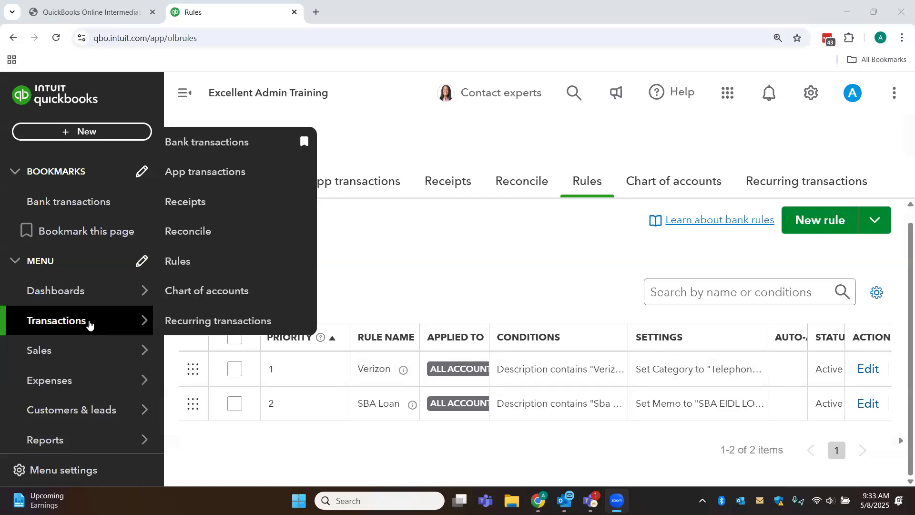
click(235, 181)
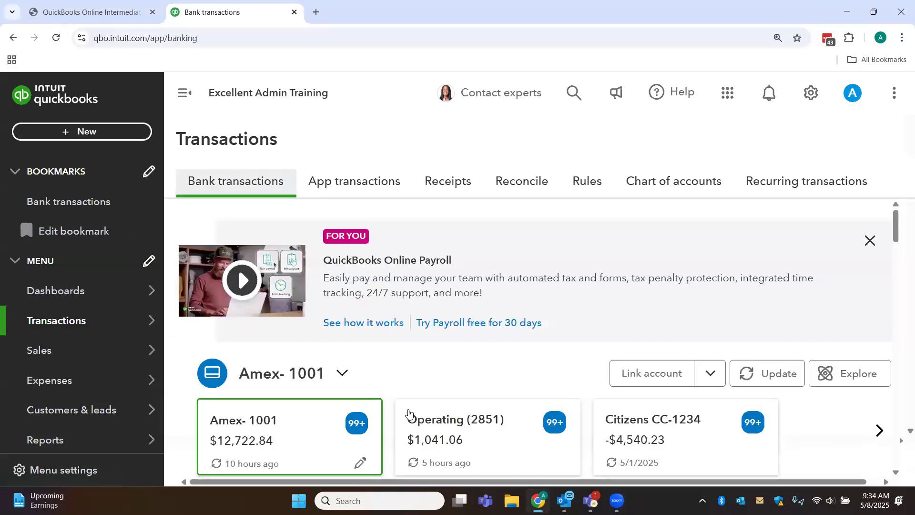
scroll(401, 410, down, 1)
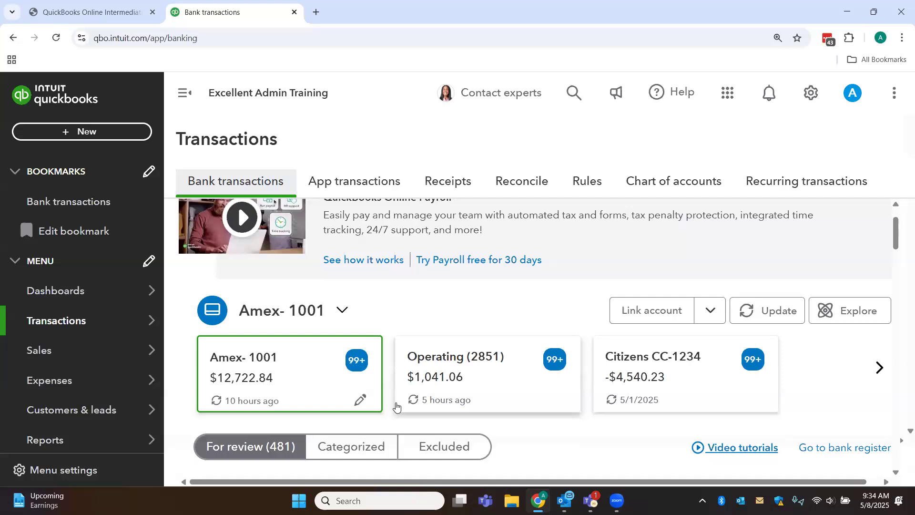
scroll(381, 371, down, 1)
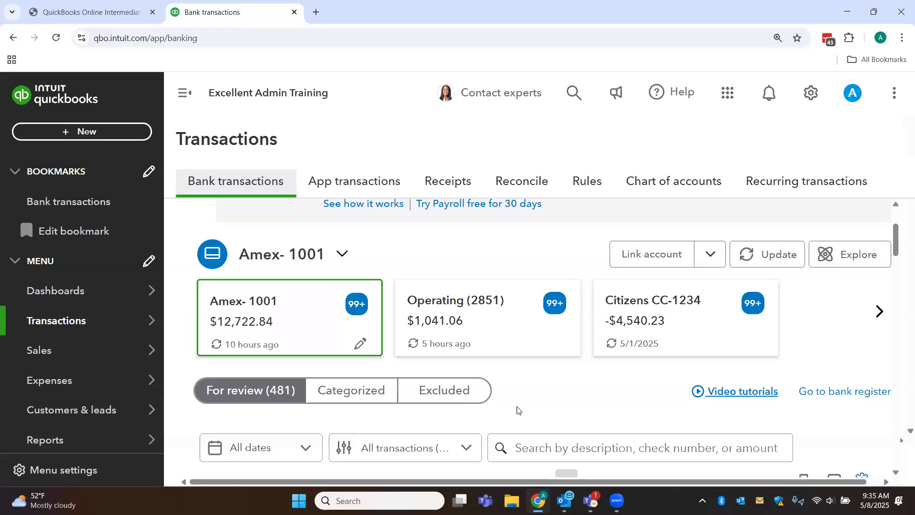
- Begin a bank reconciliation from the Reconcile page and dismiss the introductory dialog
click(523, 183)
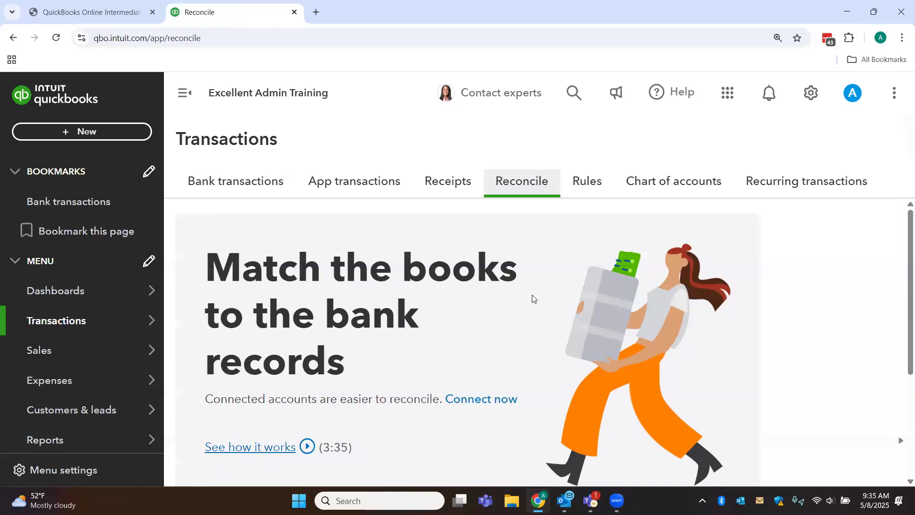
scroll(518, 316, down, 3)
click(230, 417)
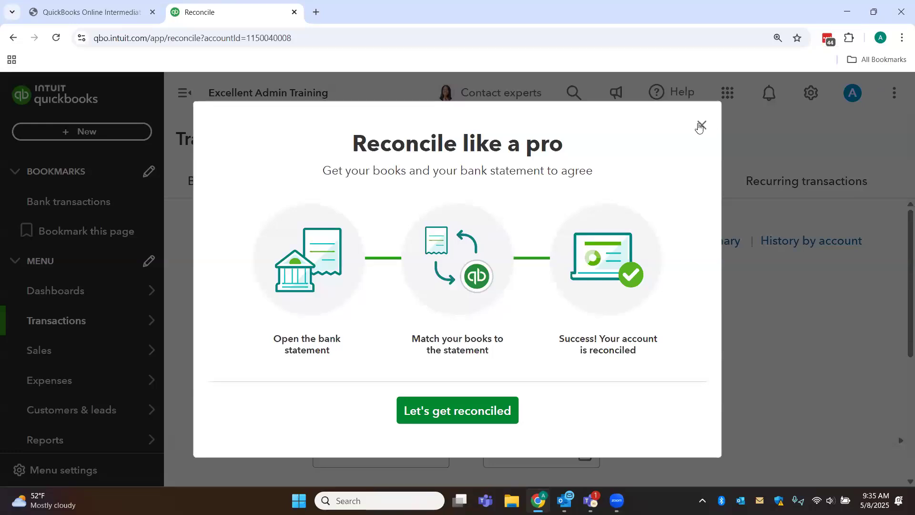
click(700, 126)
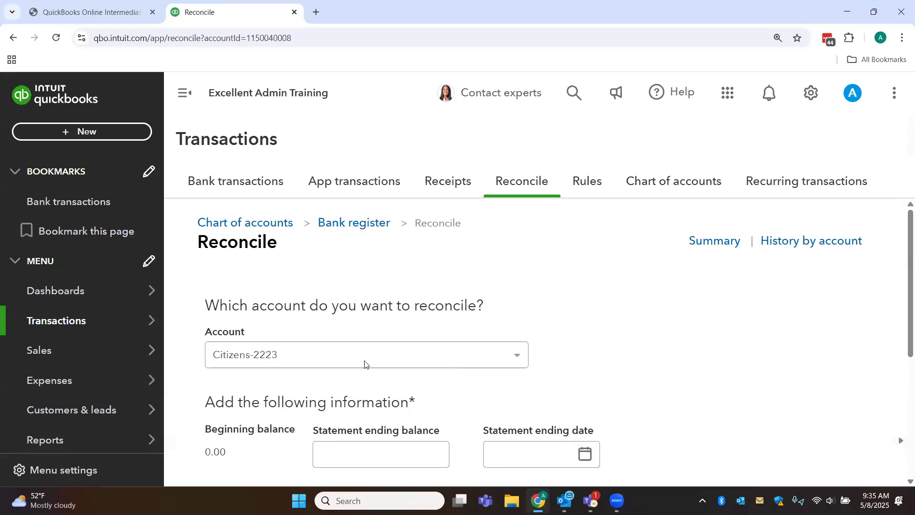
- Look through the accounts available for reconciliation, choose Citizens-2223 and check its beginning balance
click(342, 354)
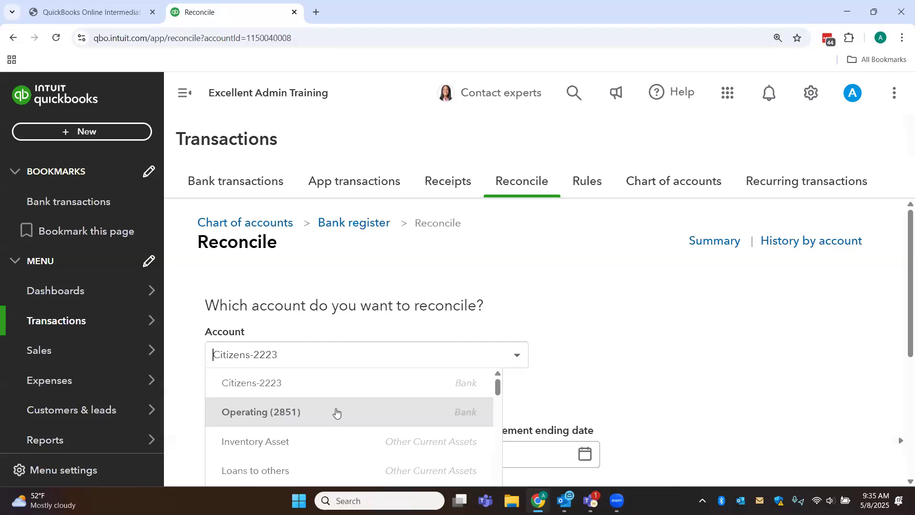
scroll(334, 416, down, 2)
scroll(337, 410, down, 3)
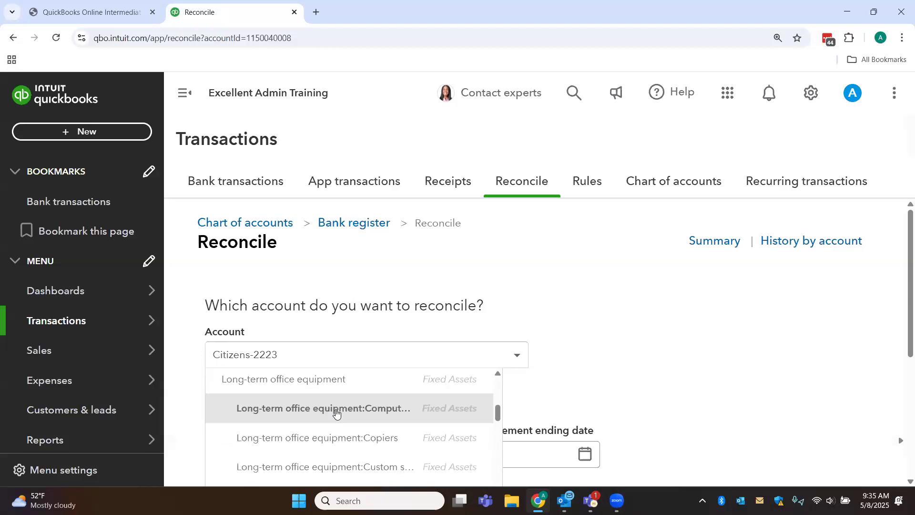
scroll(339, 393, down, 2)
scroll(340, 400, down, 4)
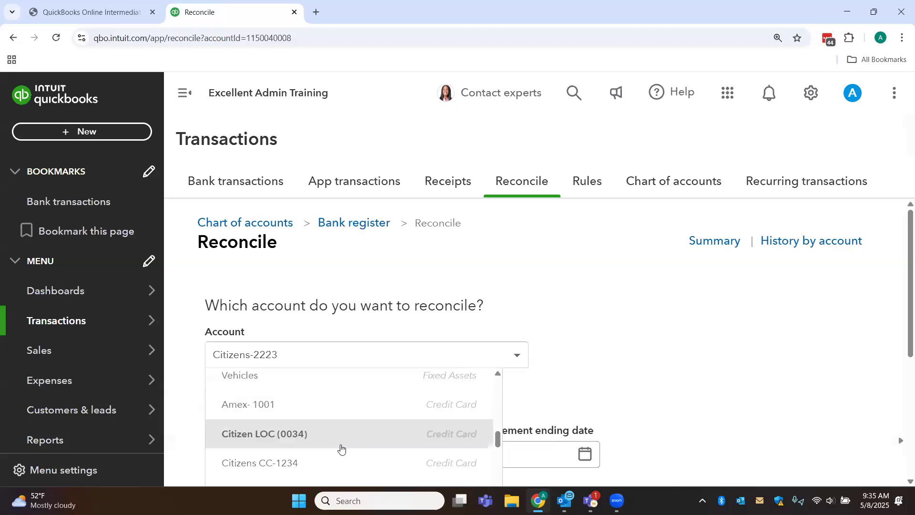
scroll(344, 424, down, 2)
scroll(357, 404, up, 10)
click(371, 381)
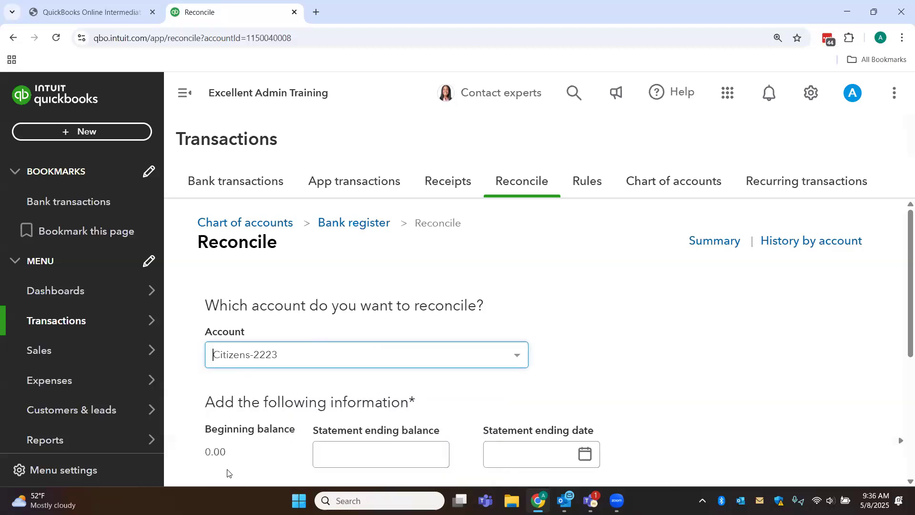
drag(230, 458, 200, 453)
click(236, 444)
mouse_move(242, 426)
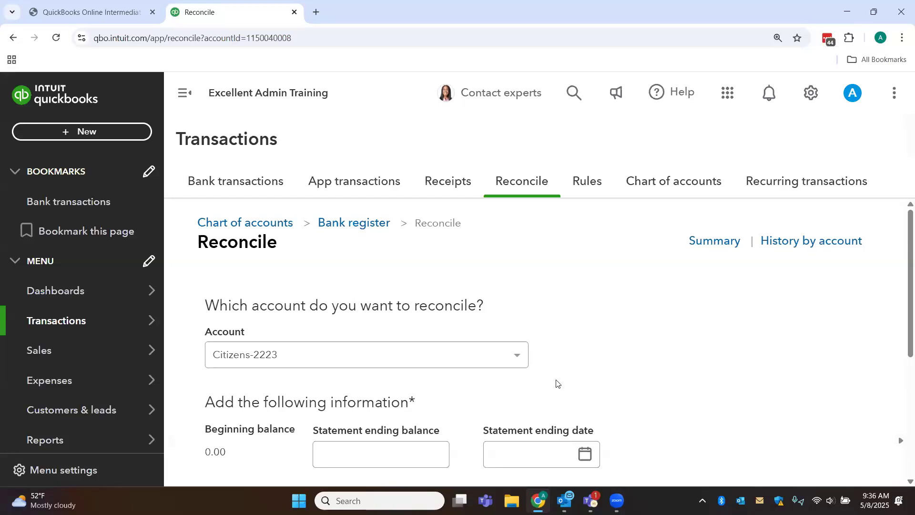
- Set the statement ending balance to 100.00 and the statement ending date to 04/30/2025
click(419, 447)
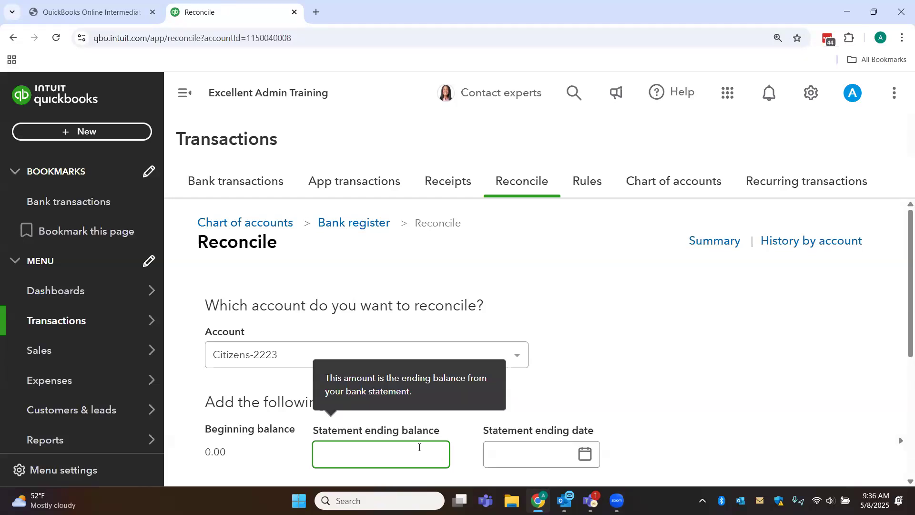
text(100)
click(590, 450)
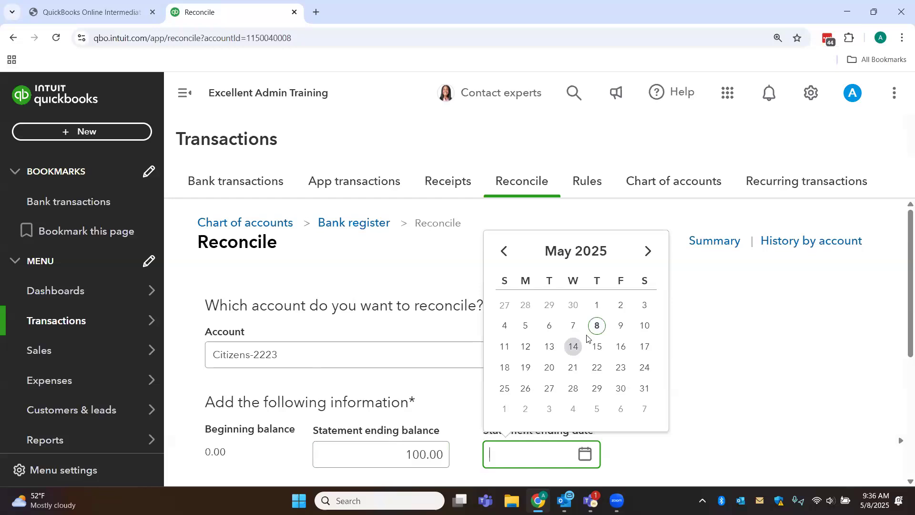
click(572, 306)
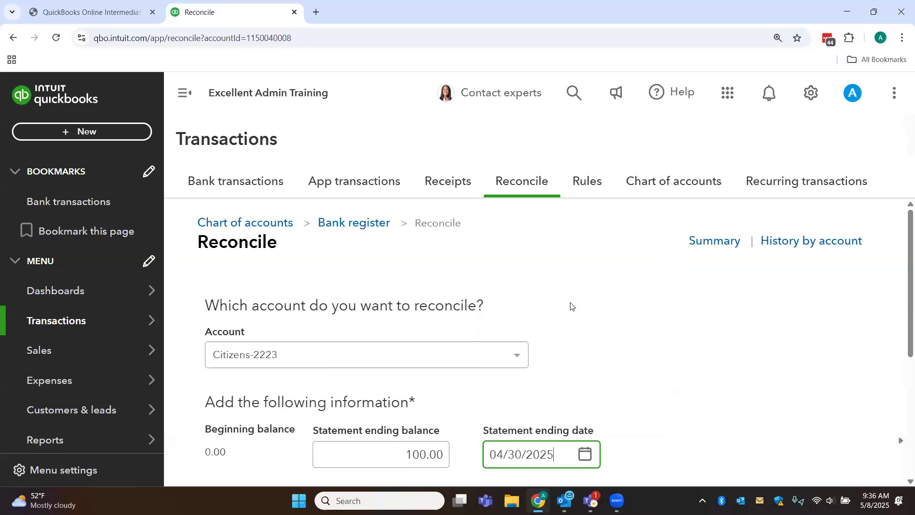
- Review the optional service charge and interest earned fields, leave them unfilled, and start reconciling Citizens-2223
scroll(571, 306, down, 1)
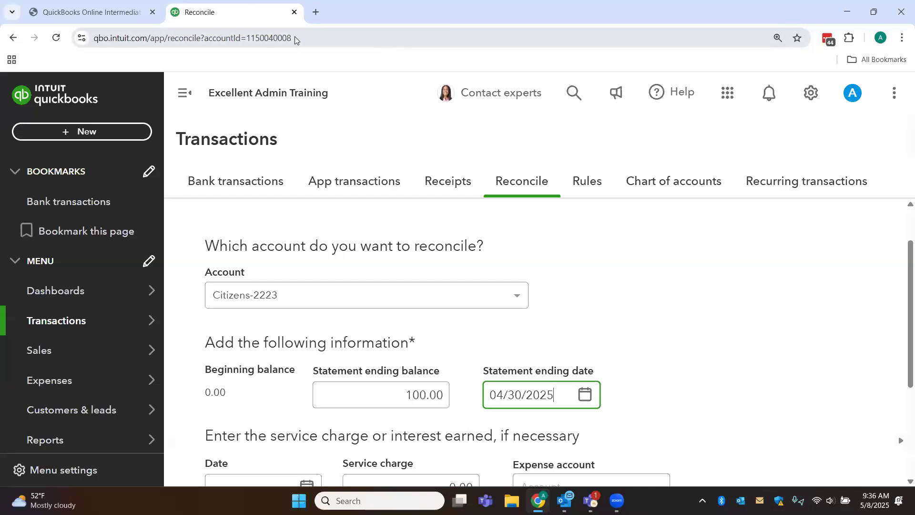
scroll(433, 267, down, 3)
click(394, 320)
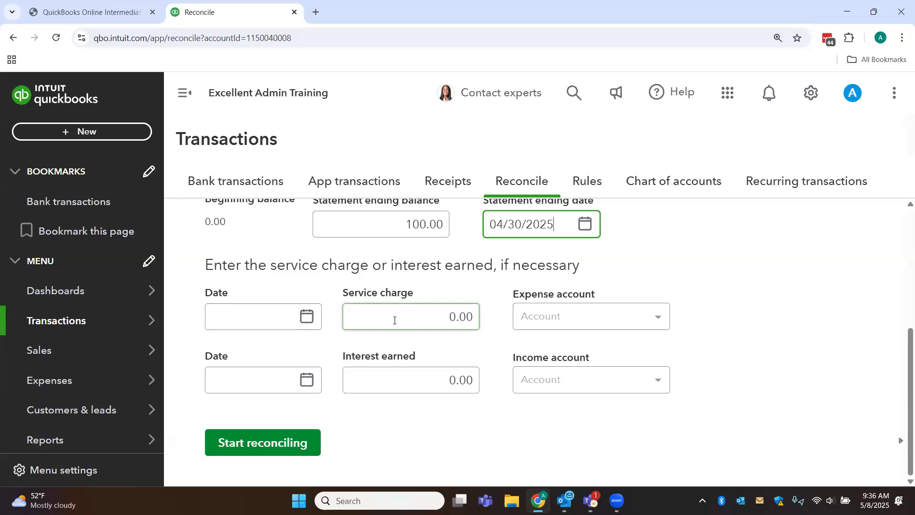
click(365, 380)
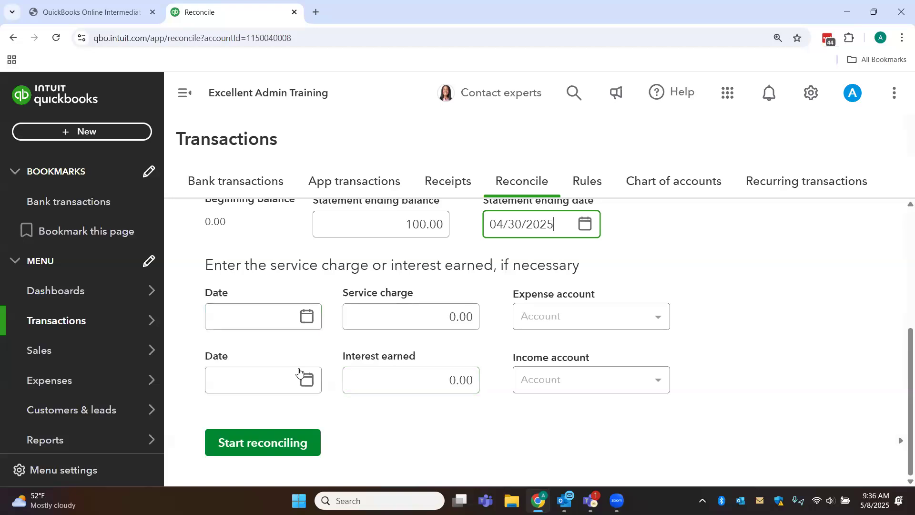
click(582, 321)
click(482, 353)
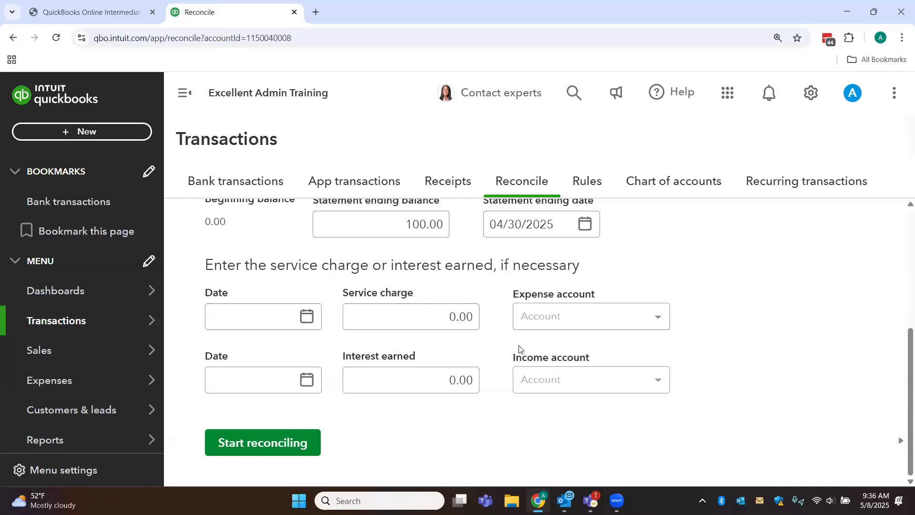
click(251, 445)
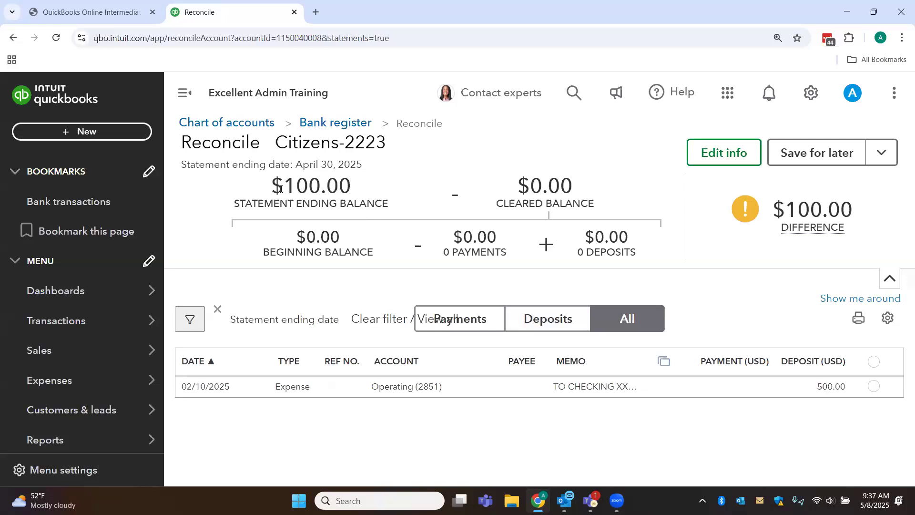
- Examine the Citizens-2223 reconciliation summary: statement ending balance, cleared balance, beginning balance, payments, deposits and difference
double_click(311, 188)
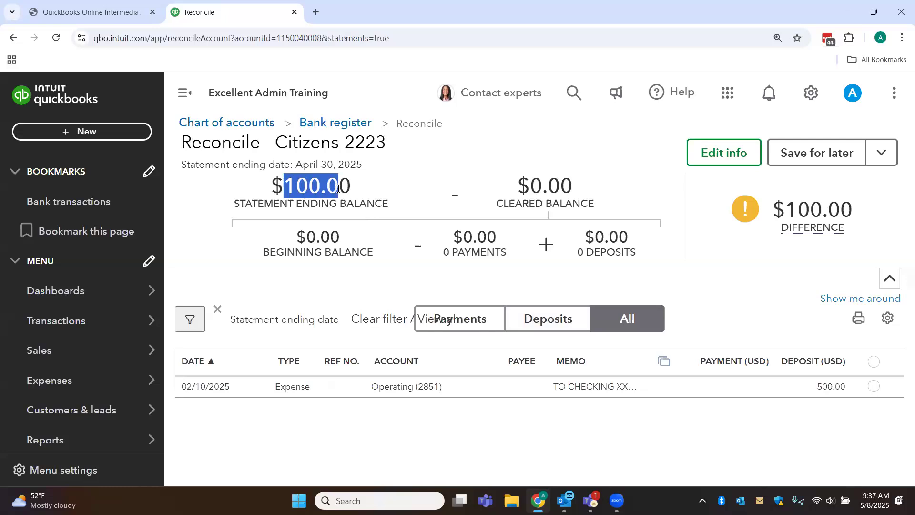
triple_click(579, 185)
triple_click(374, 233)
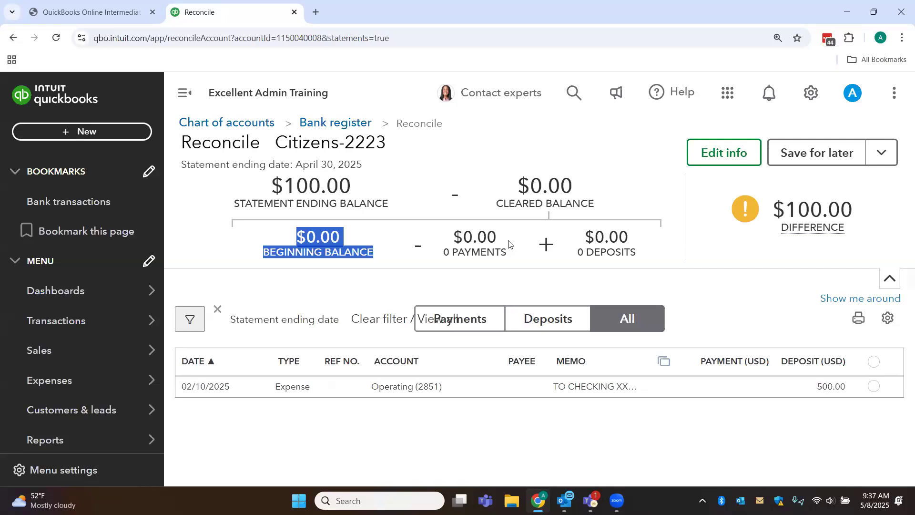
triple_click(549, 235)
drag(558, 234, 599, 271)
click(632, 246)
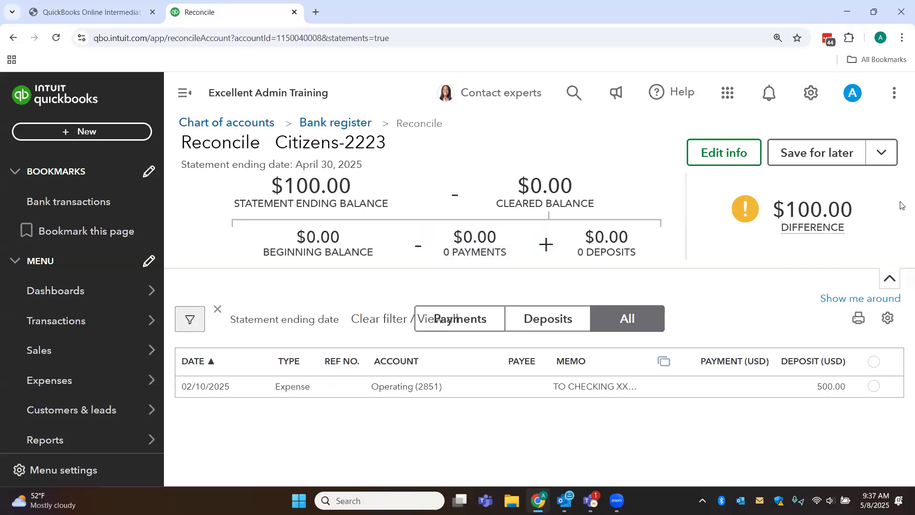
mouse_move(805, 214)
- Edit the statement information to set the statement ending balance to 500.00, and save it
click(735, 153)
click(710, 197)
key(BackSpace)
text(500.00)
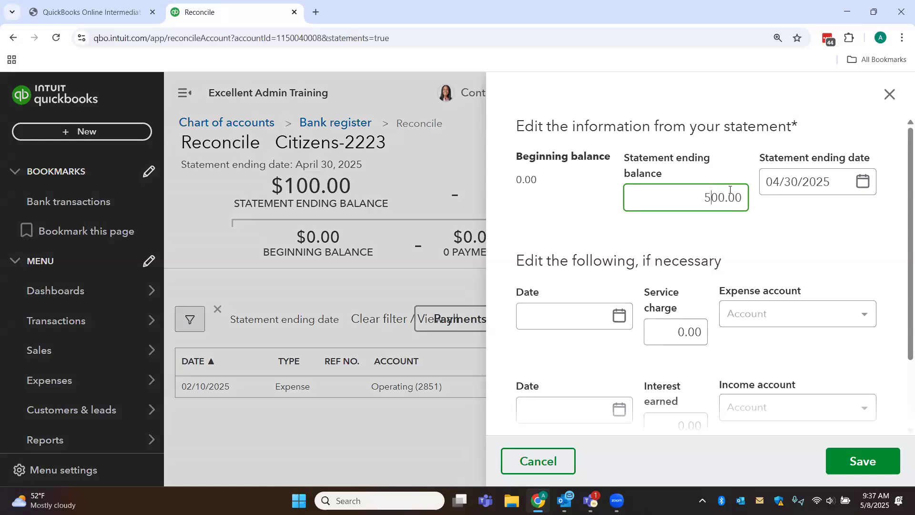
click(874, 462)
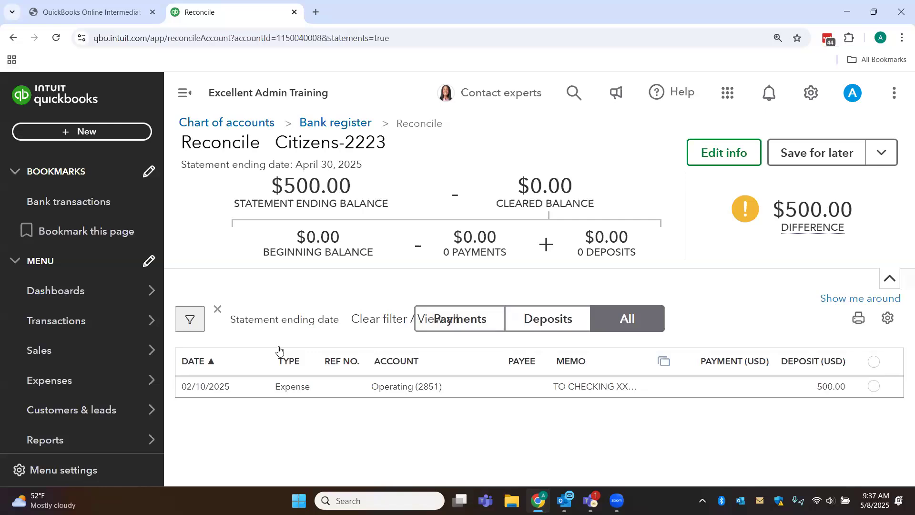
- Remove the statement ending date filter and check the payments and deposits separately before showing all transactions again
click(217, 310)
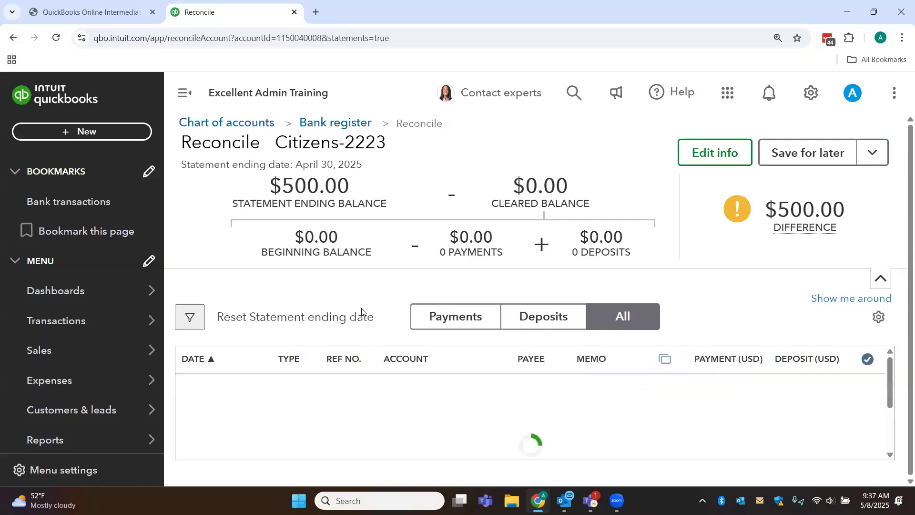
click(436, 316)
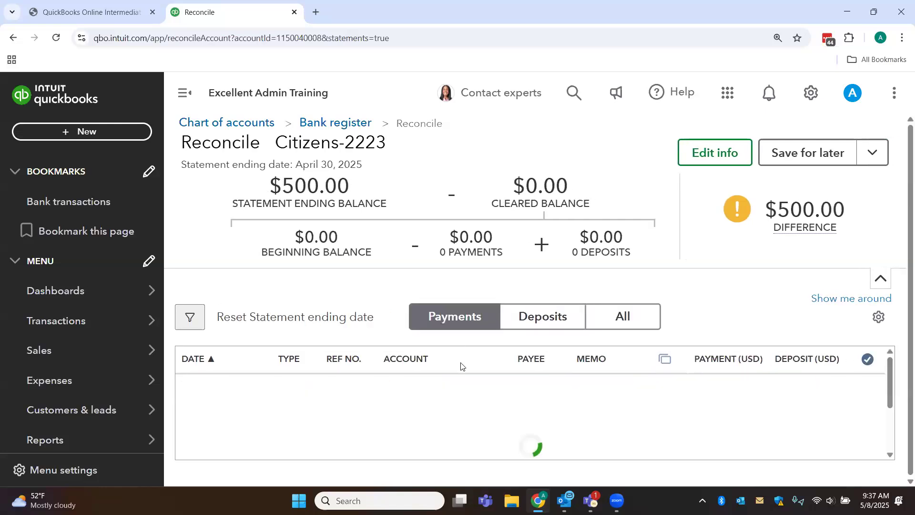
click(540, 324)
click(611, 323)
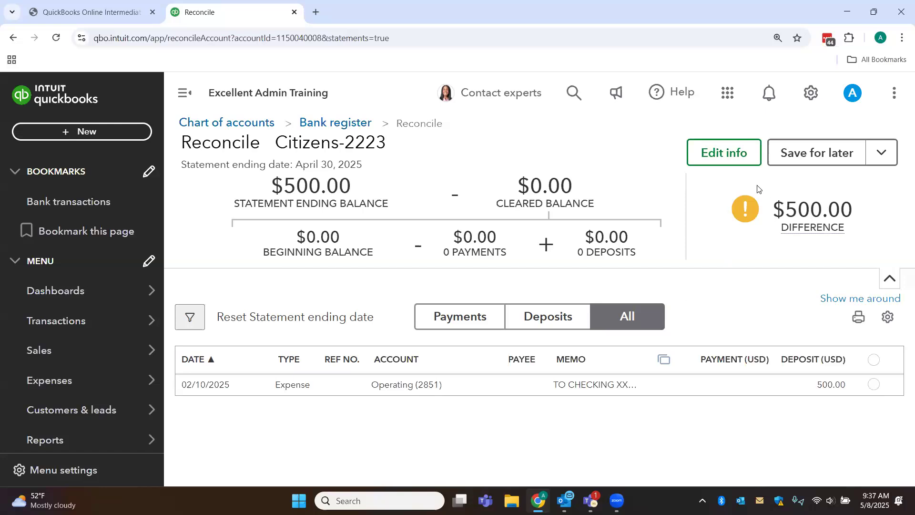
- Mark the 02/10/2025 deposit of 500.00 as cleared, checking the difference and the cleared balance
drag(851, 255, 865, 220)
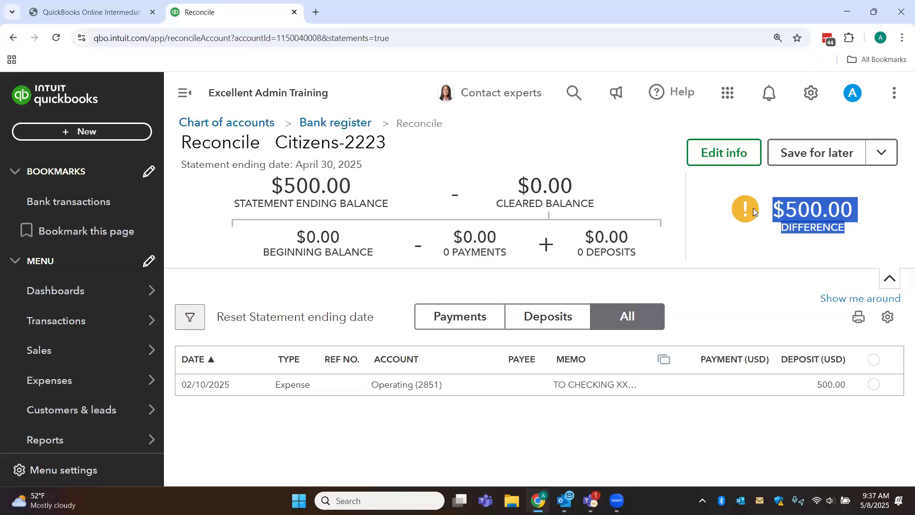
click(873, 384)
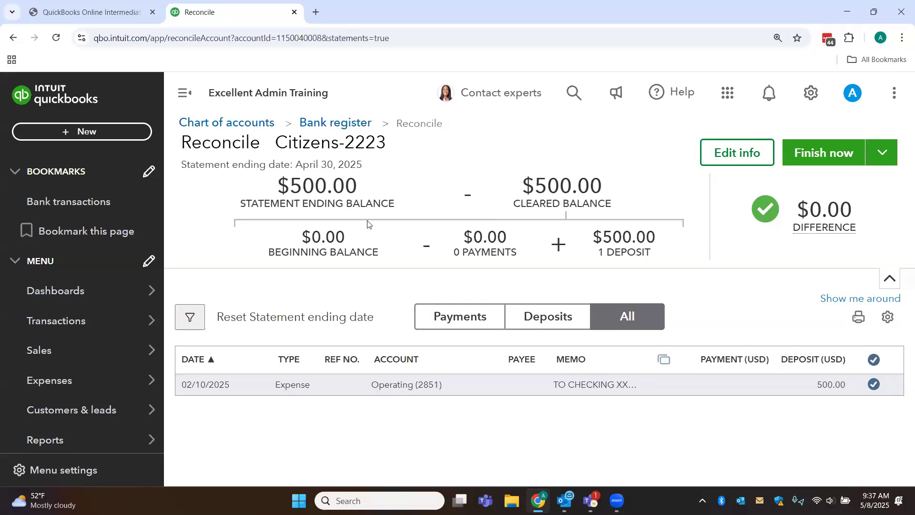
double_click(601, 183)
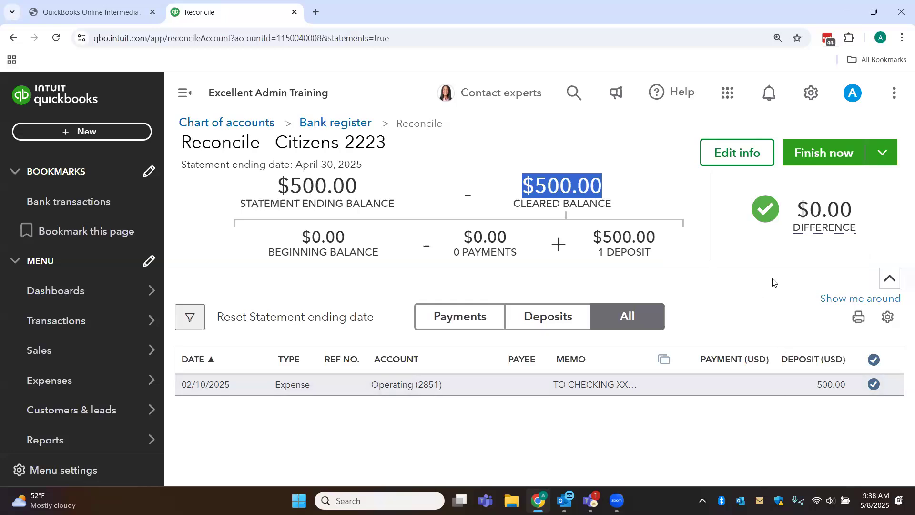
- Review the options for finishing or saving, finish the Citizens-2223 reconciliation and close the completion dialog
click(889, 160)
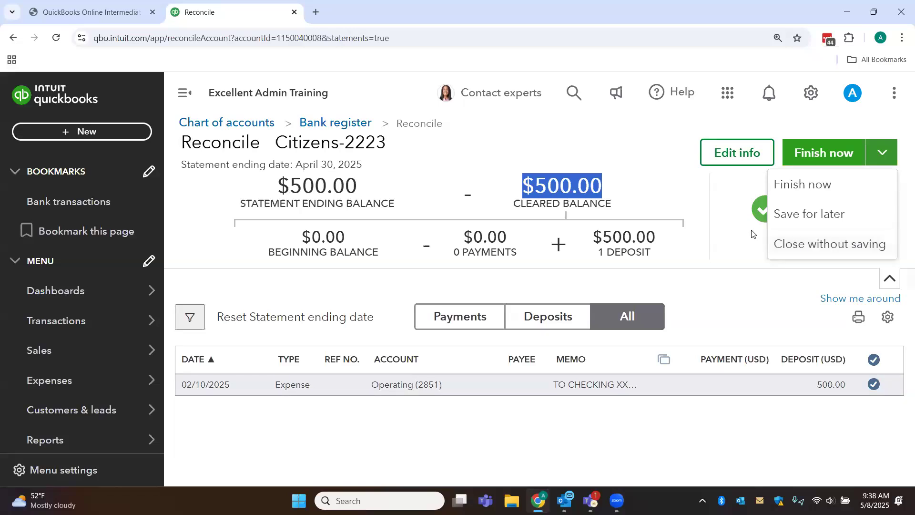
click(710, 233)
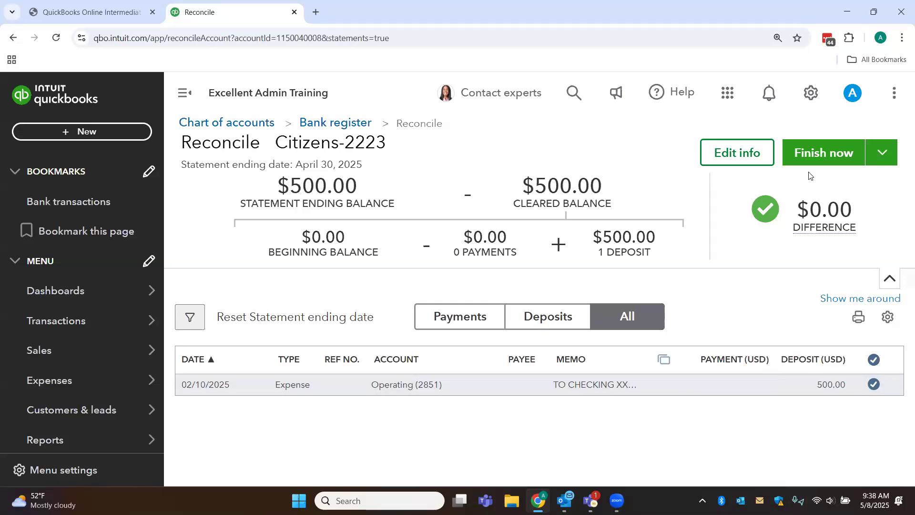
click(803, 150)
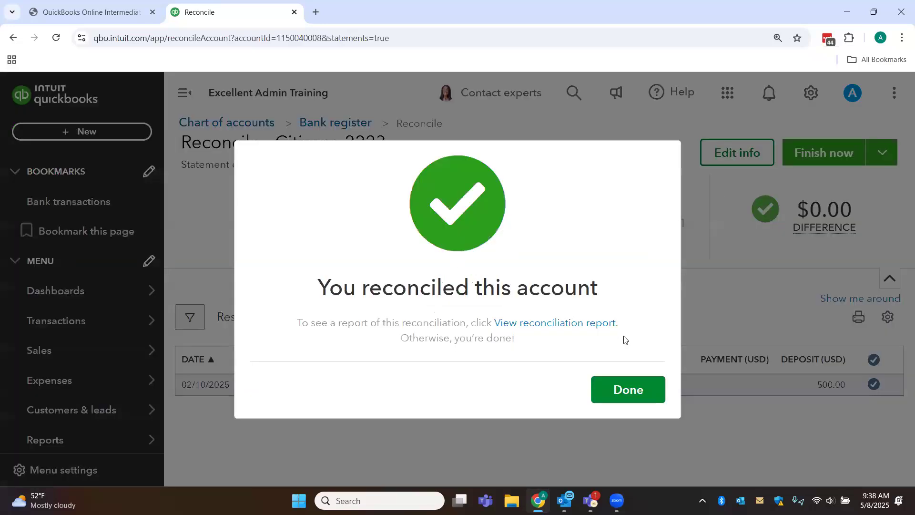
click(627, 390)
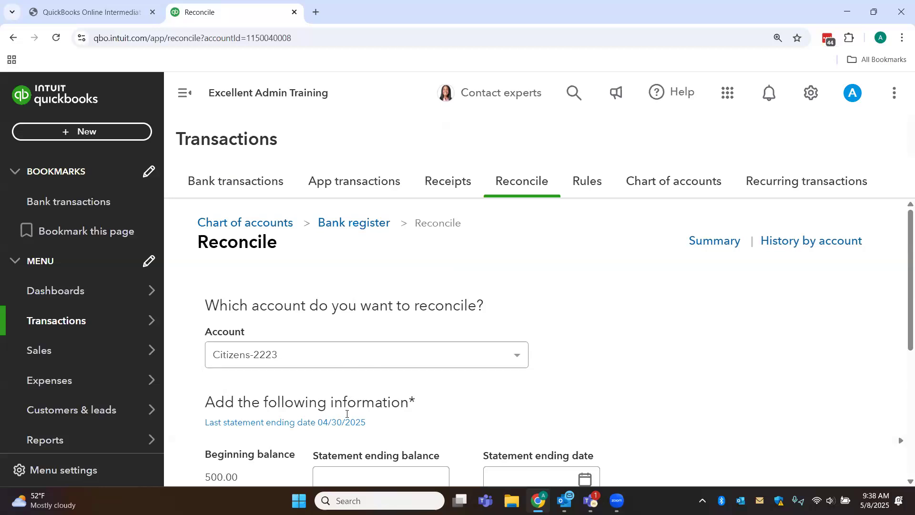
- Check the last statement ending date for Citizens-2223 and view its reconciliation history by account
drag(372, 426, 210, 435)
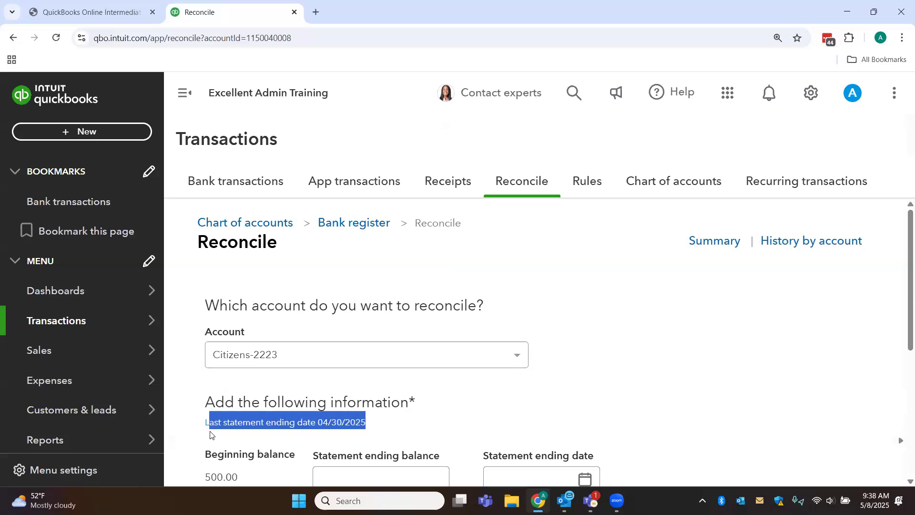
click(816, 242)
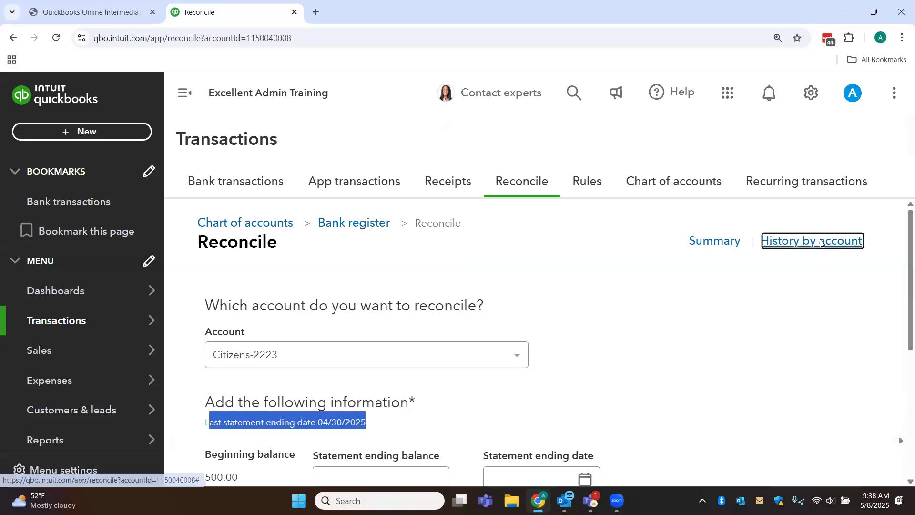
scroll(653, 388, down, 1)
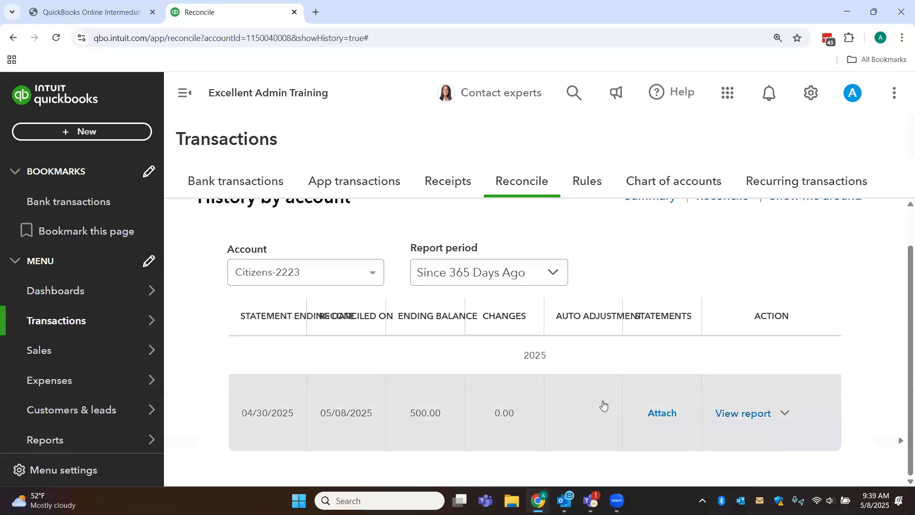
scroll(603, 405, up, 2)
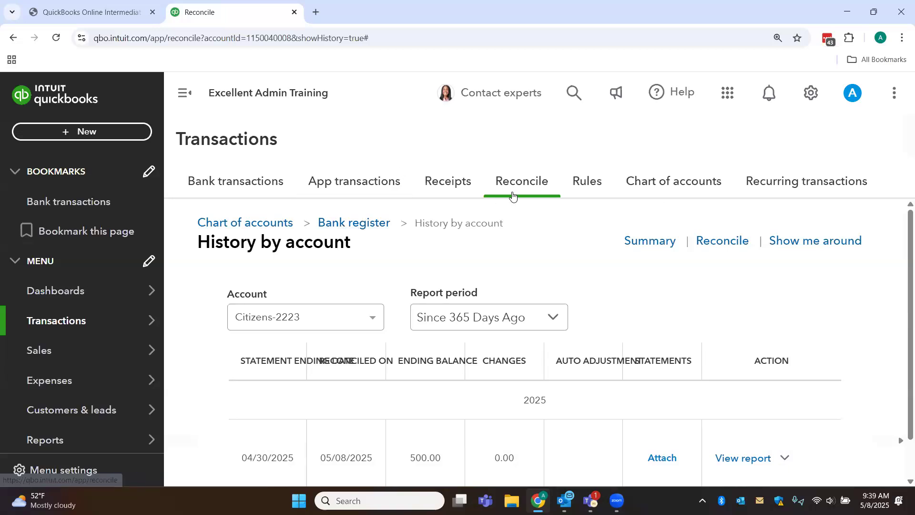
- Open the Amex- 1001 register from the bank transactions, dismiss the register tour and go to reconcile this account
click(203, 180)
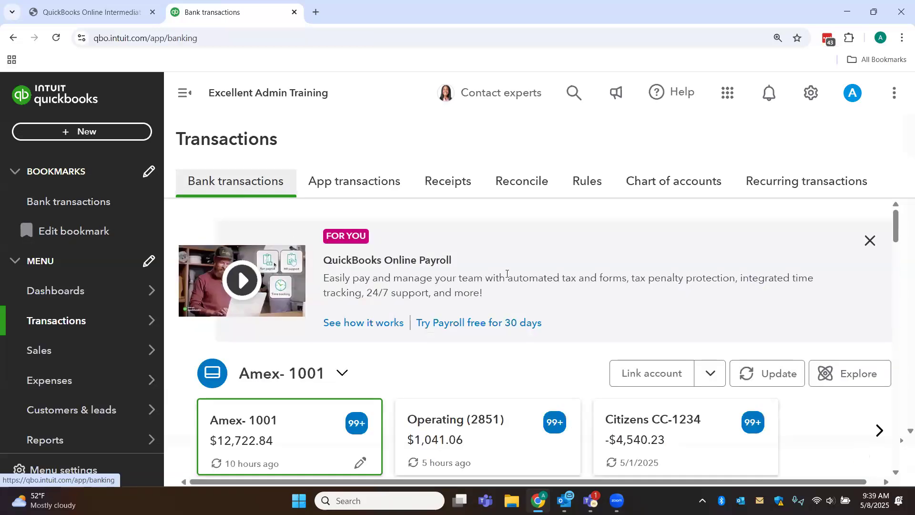
scroll(834, 334, down, 2)
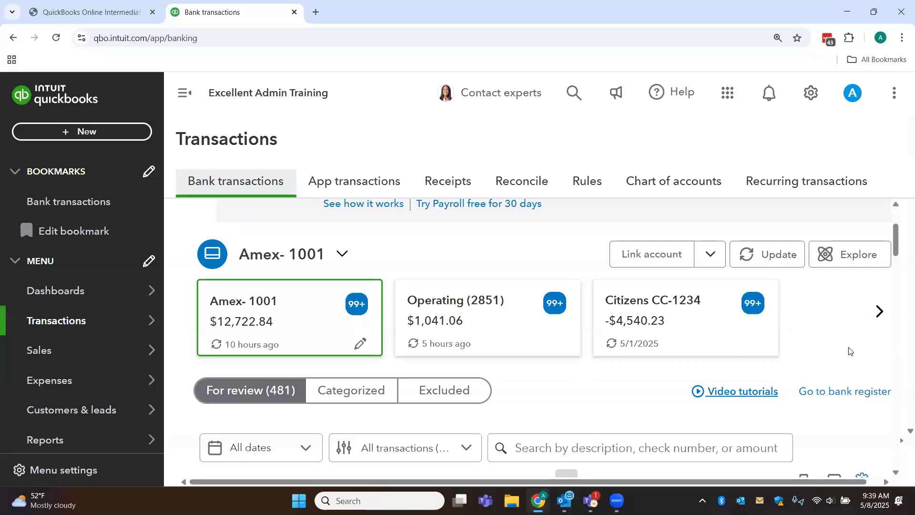
click(847, 391)
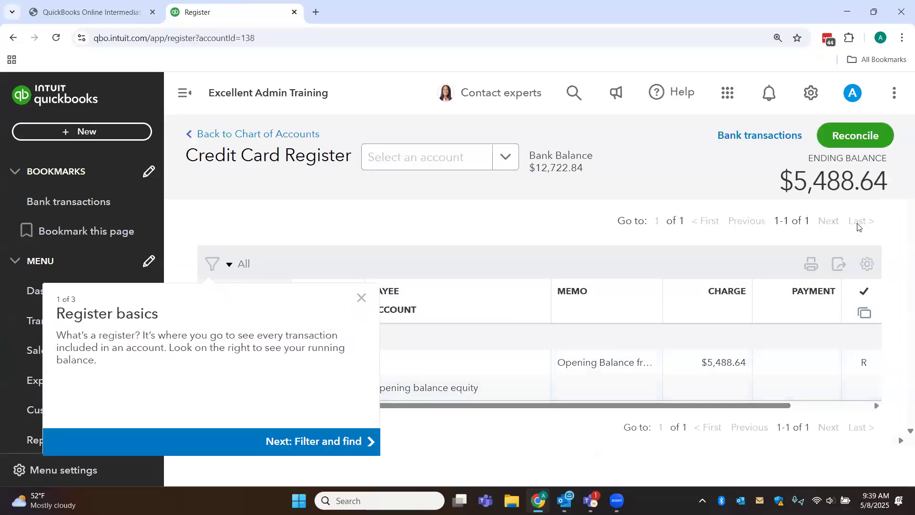
click(362, 299)
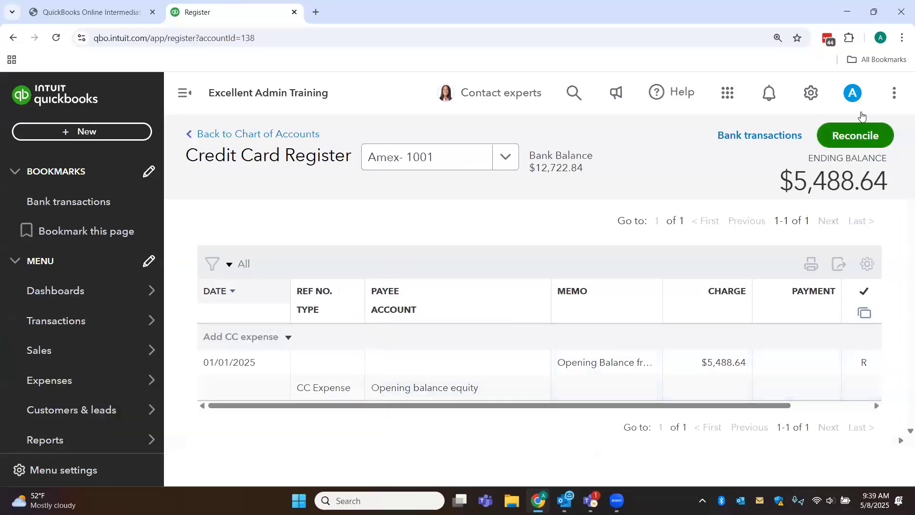
click(876, 136)
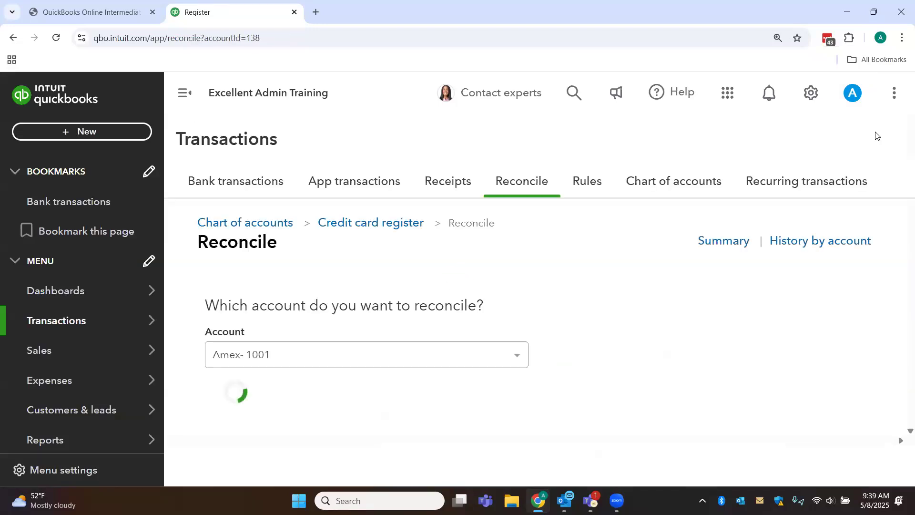
- Examine the beginning balance shown for the Amex- 1001 reconciliation
scroll(329, 382, down, 3)
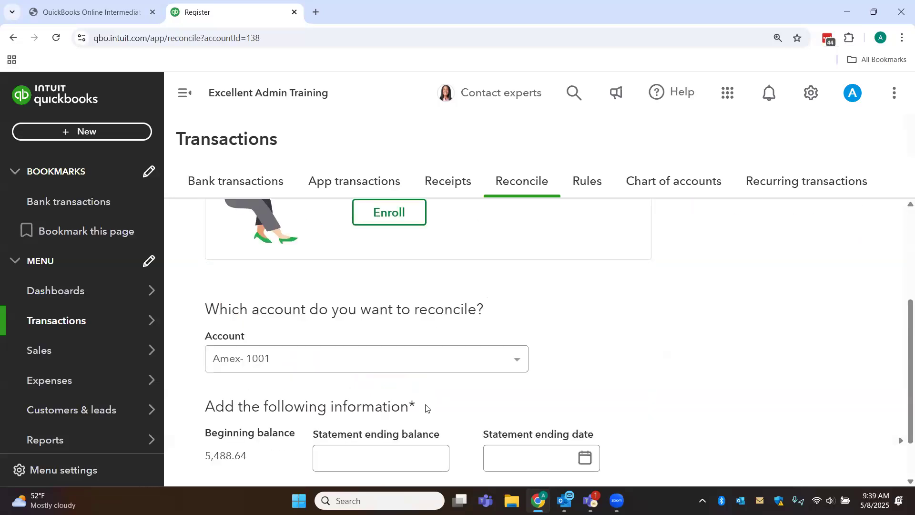
scroll(344, 401, down, 1)
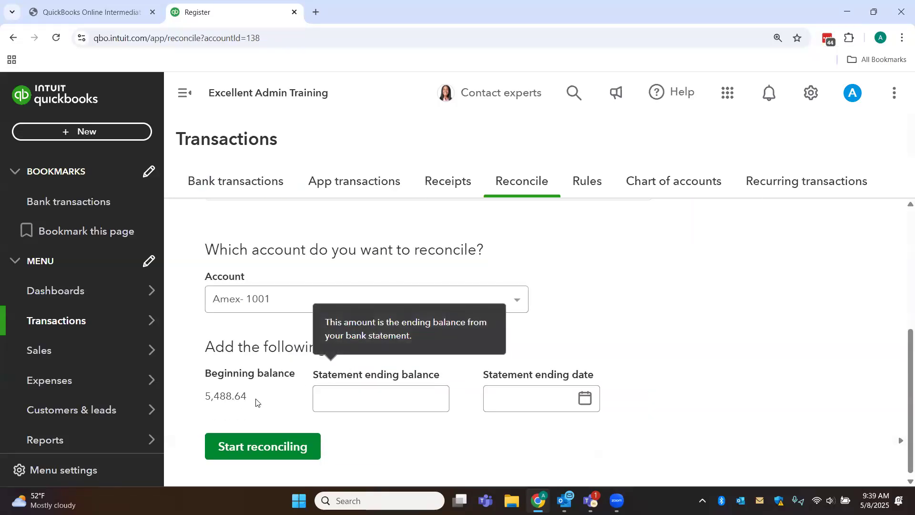
drag(254, 402, 205, 391)
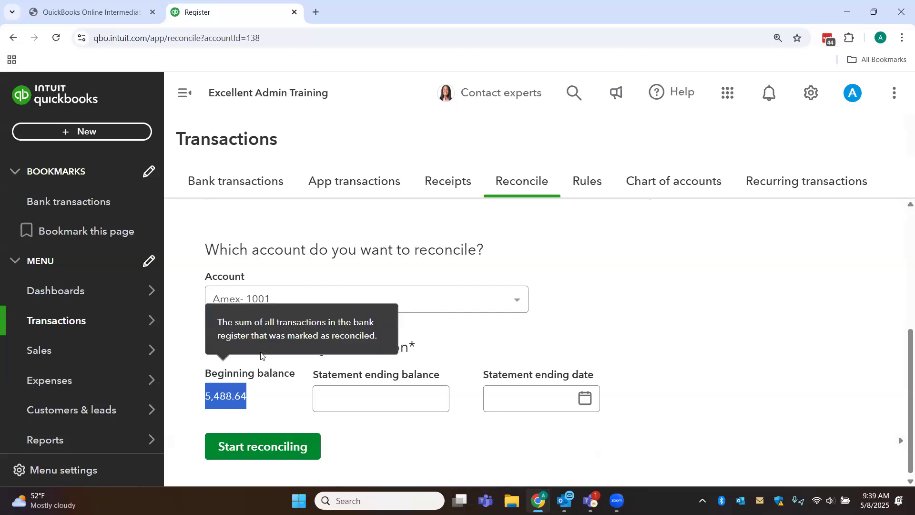
- Set the Amex- 1001 statement ending balance to 1.00 and the statement ending date to 04/30/2025
click(98, 380)
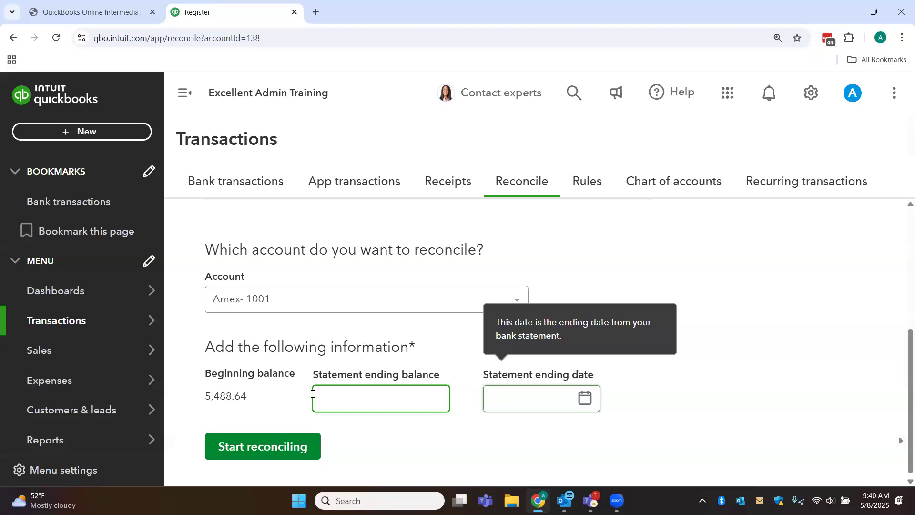
text(1.0)
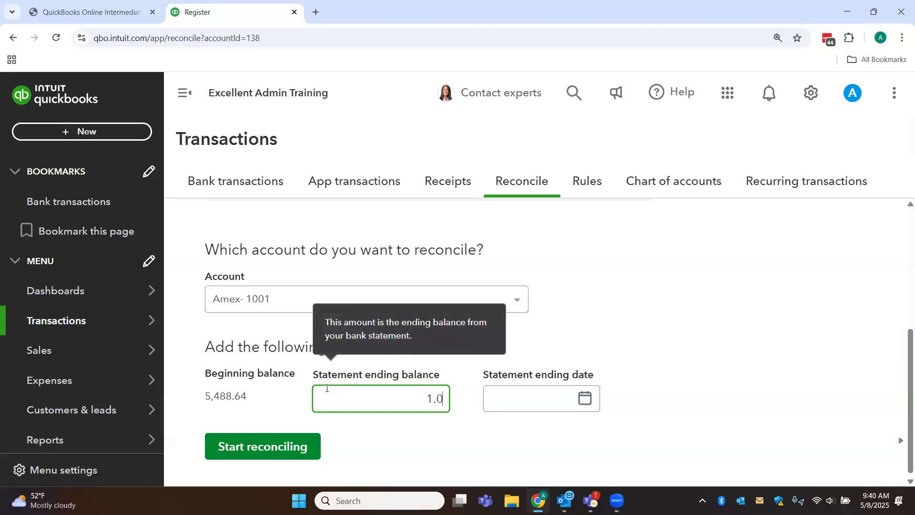
click(587, 395)
click(574, 250)
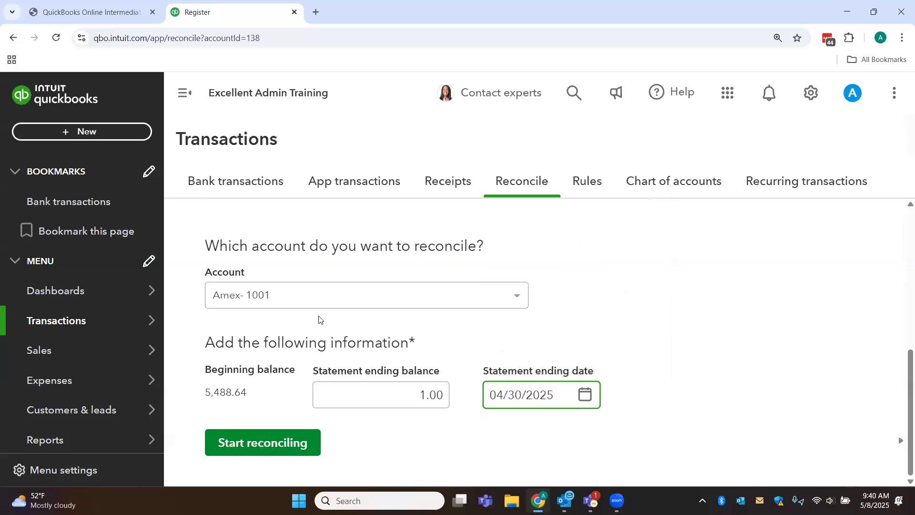
- Start reconciling Amex- 1001 and save the reconciliation for later
click(236, 438)
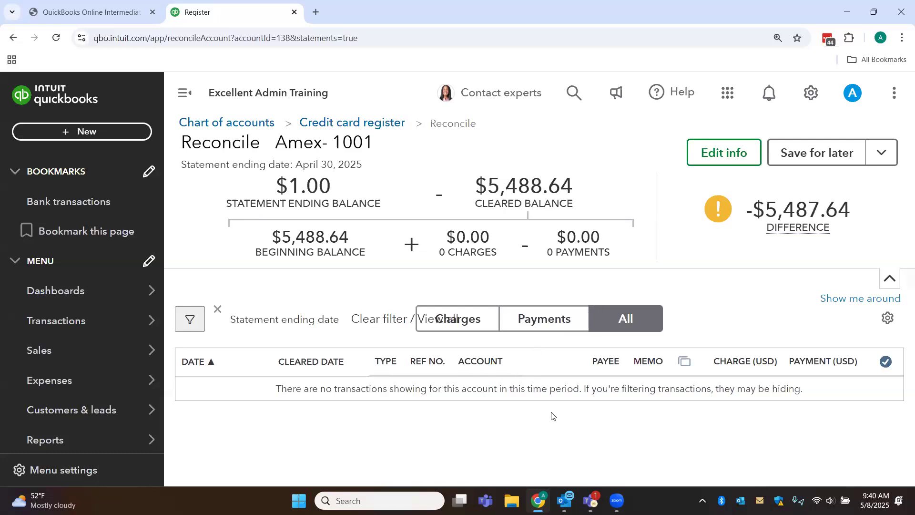
click(803, 158)
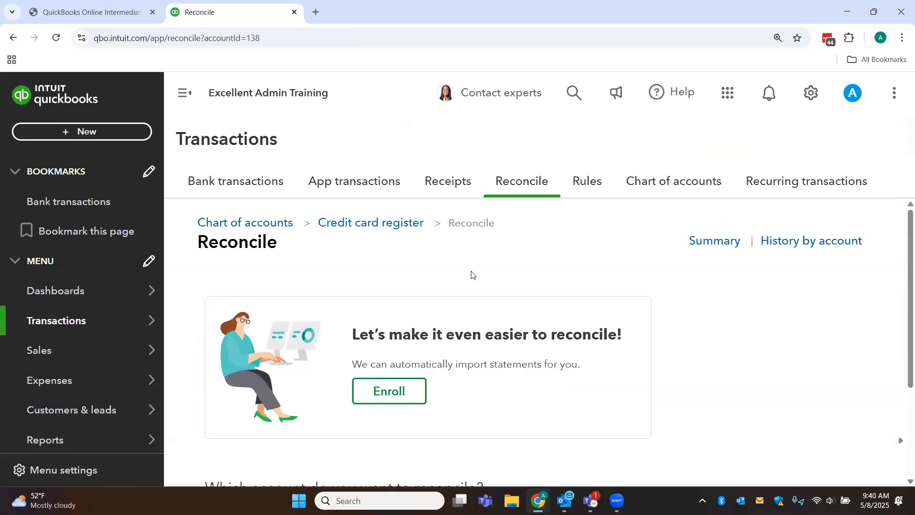
scroll(391, 323, down, 3)
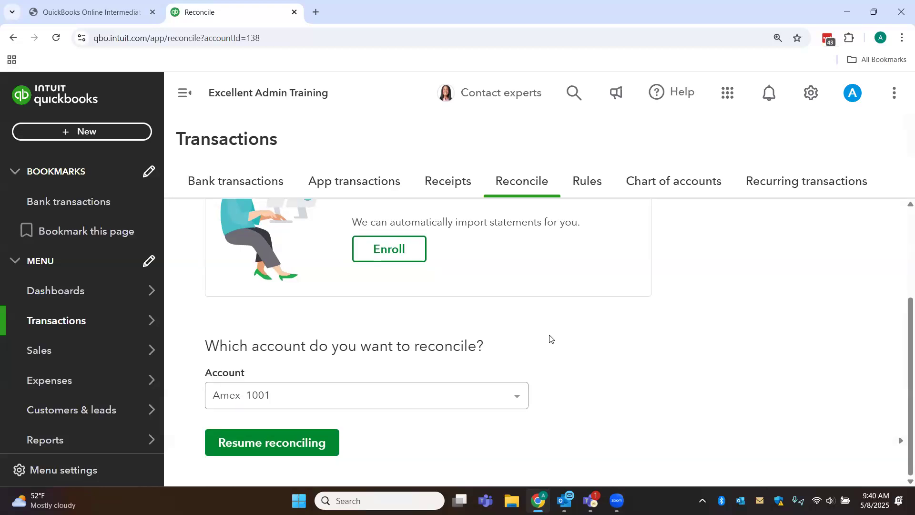
click(137, 131)
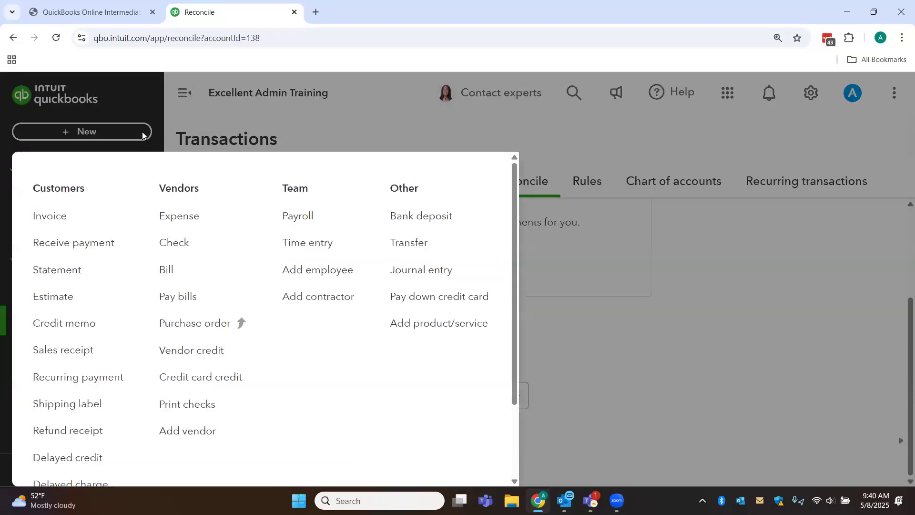
click(786, 363)
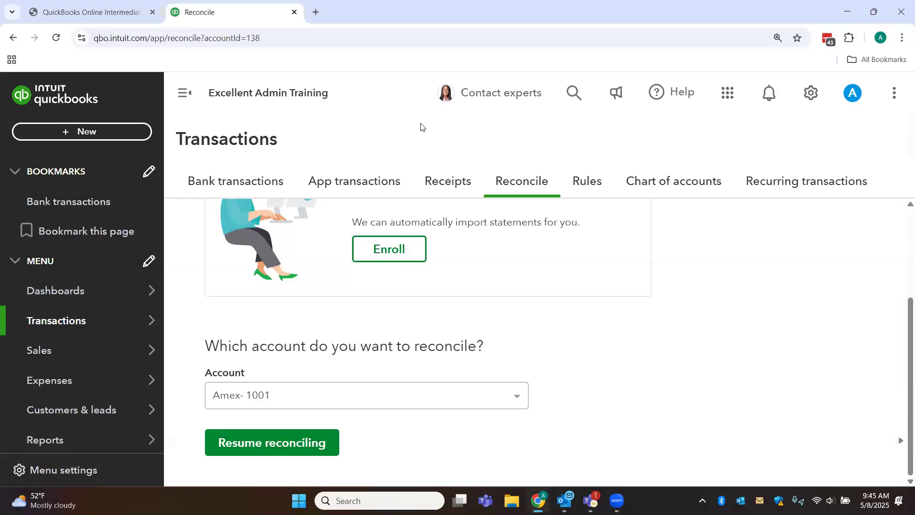
- Open the credit card register of Amex- 1001 from its bank transactions and keep that account selected
click(119, 211)
click(231, 180)
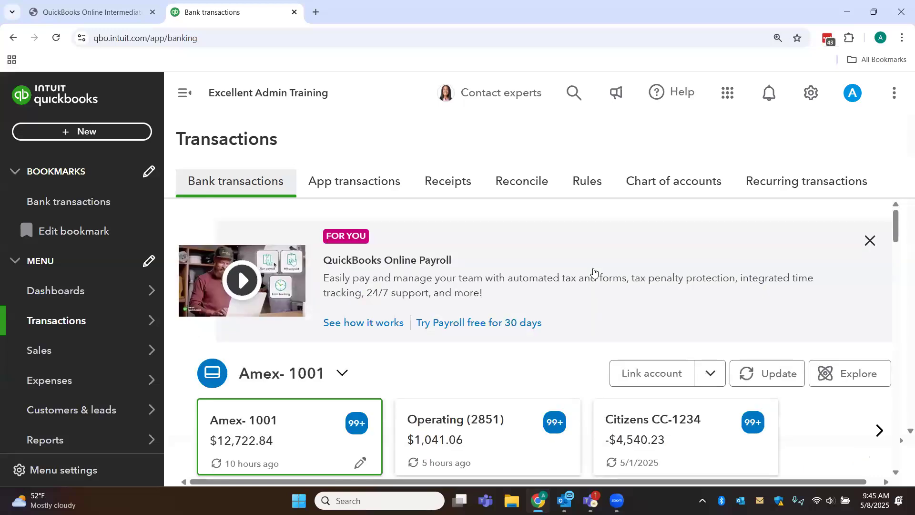
scroll(879, 332, down, 4)
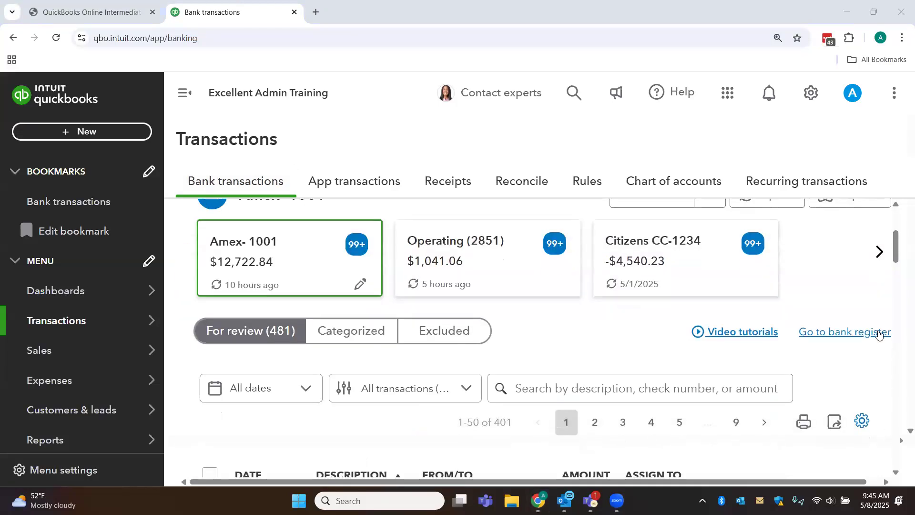
click(879, 332)
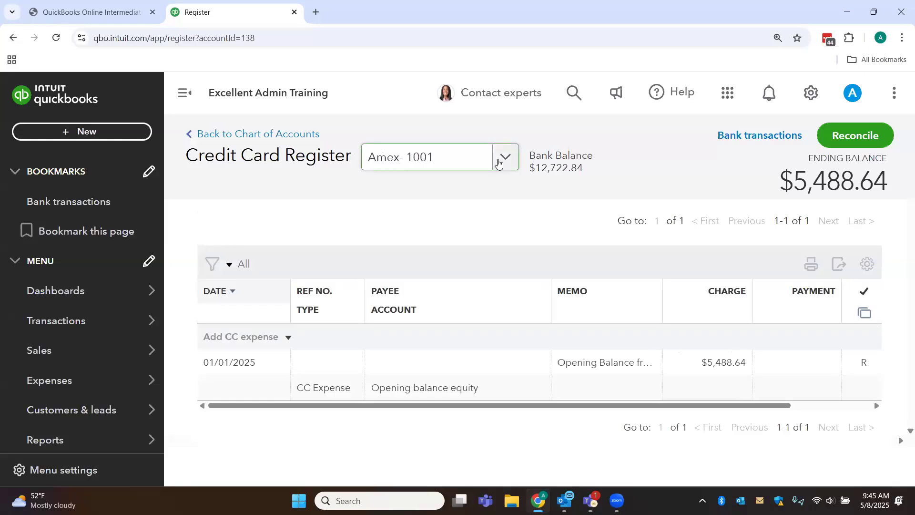
click(498, 163)
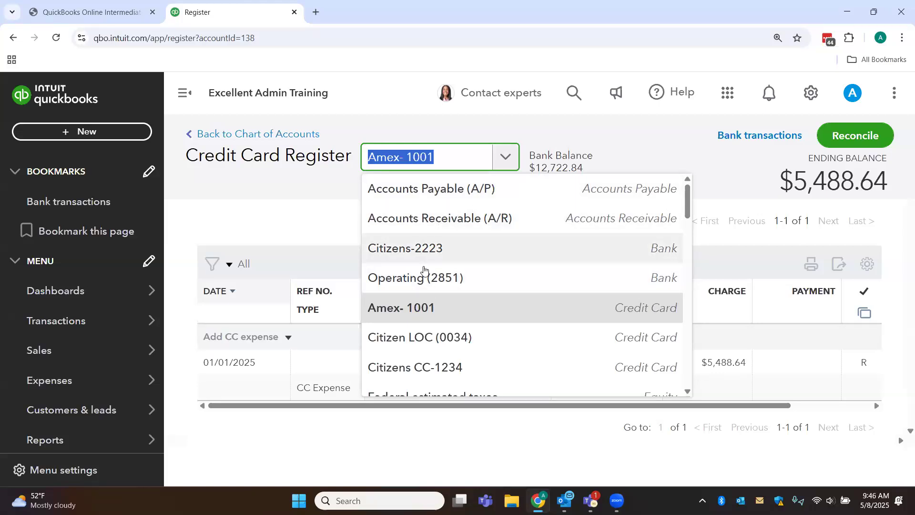
click(427, 297)
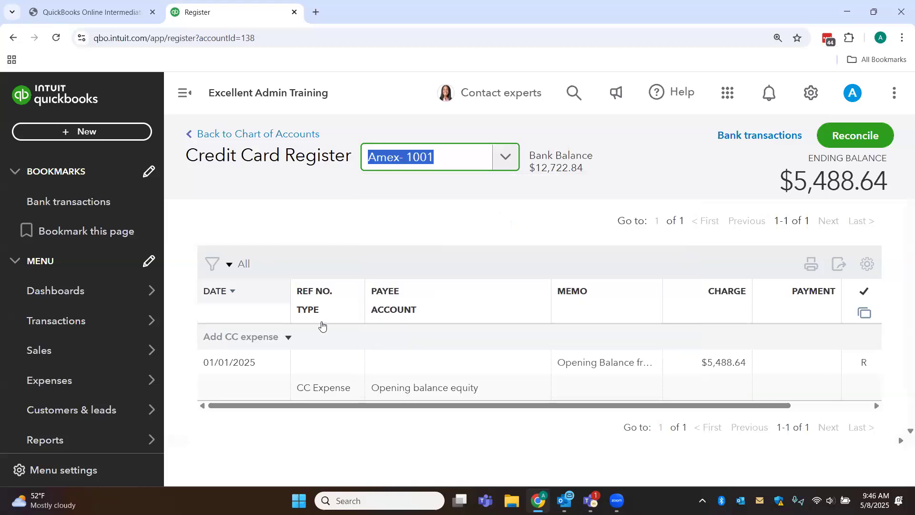
- Record and save a CC Credit in the Amex- 1001 register with a payment of 1,000 and the account Citizens-2223
click(288, 336)
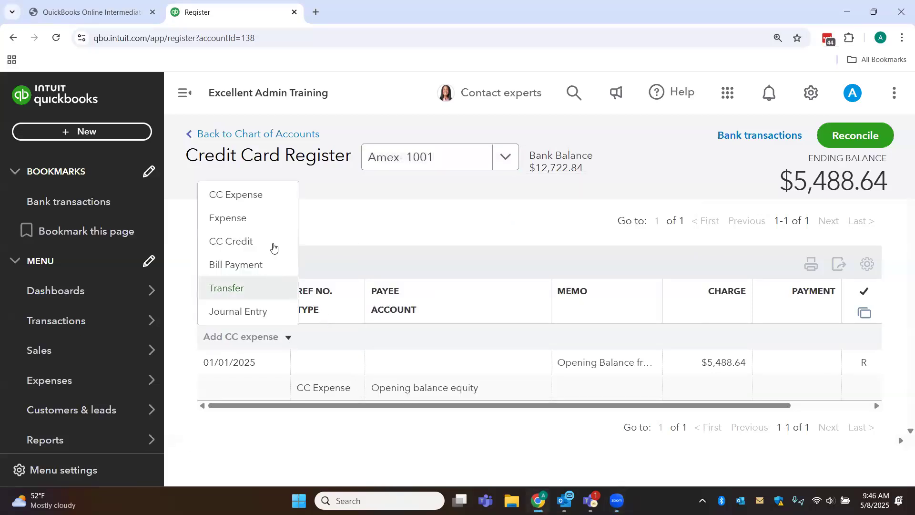
click(275, 241)
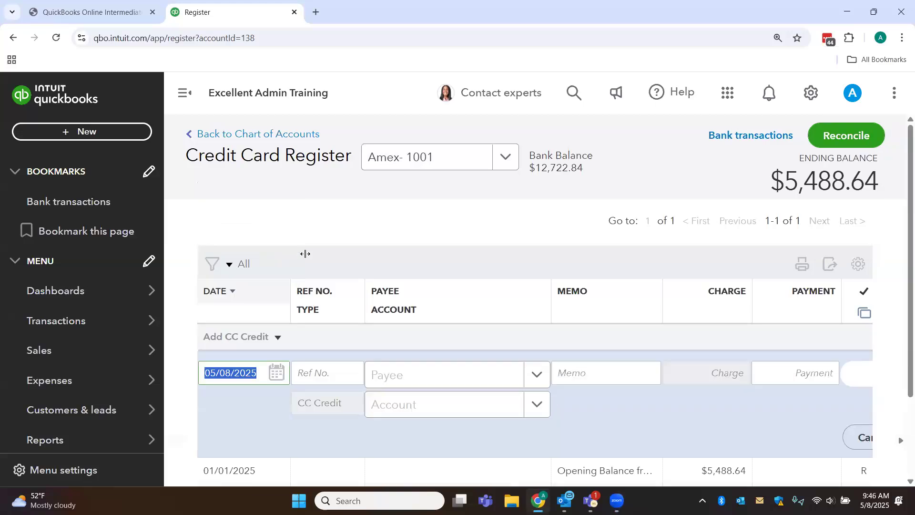
click(809, 373)
text(1,0)
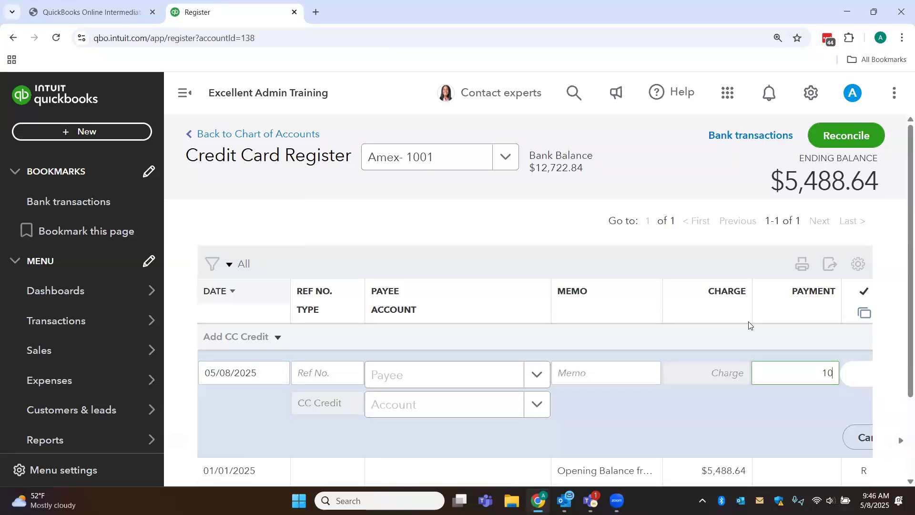
text(00)
click(484, 408)
text(cit)
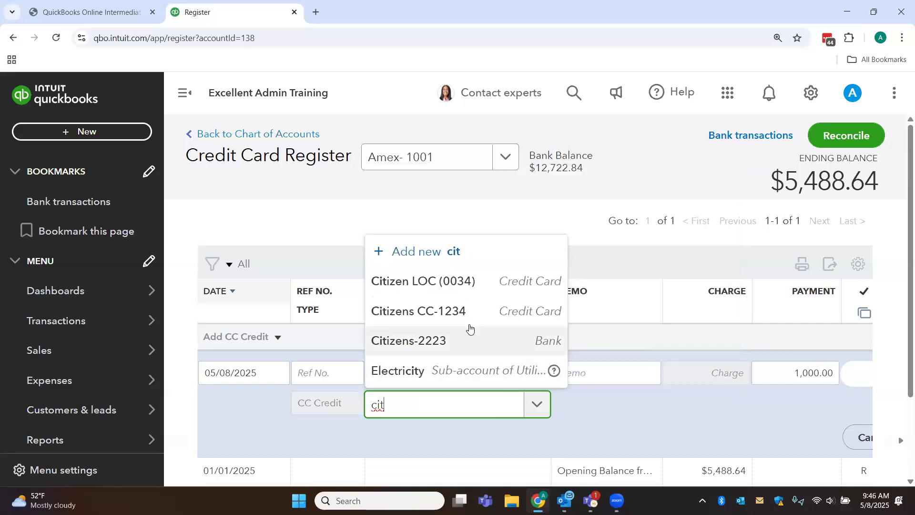
click(461, 341)
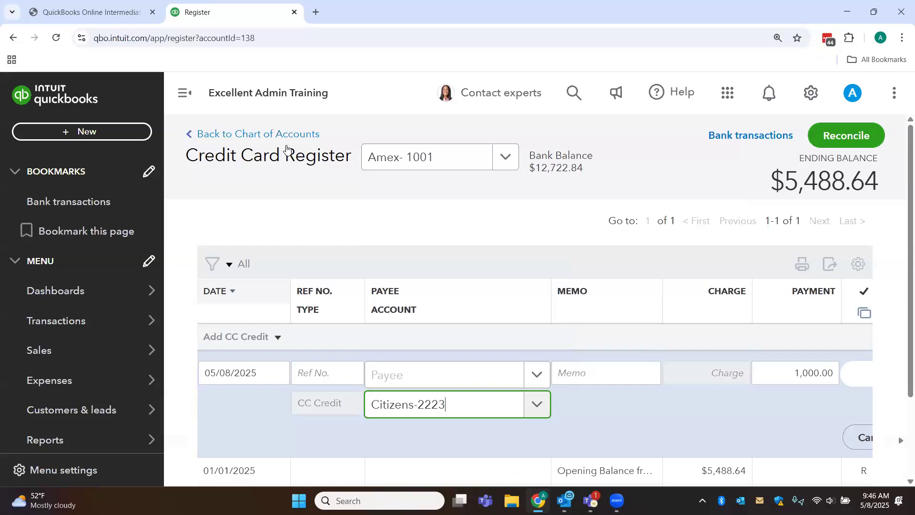
click(183, 80)
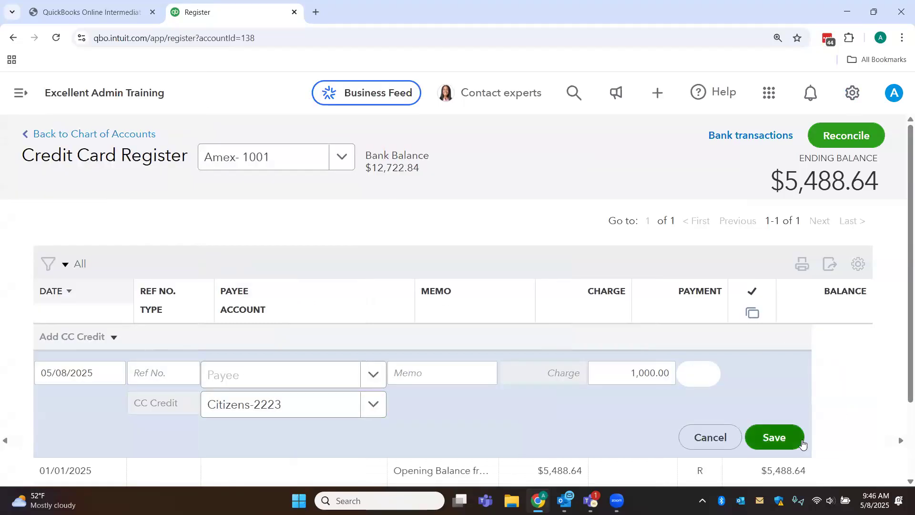
click(774, 437)
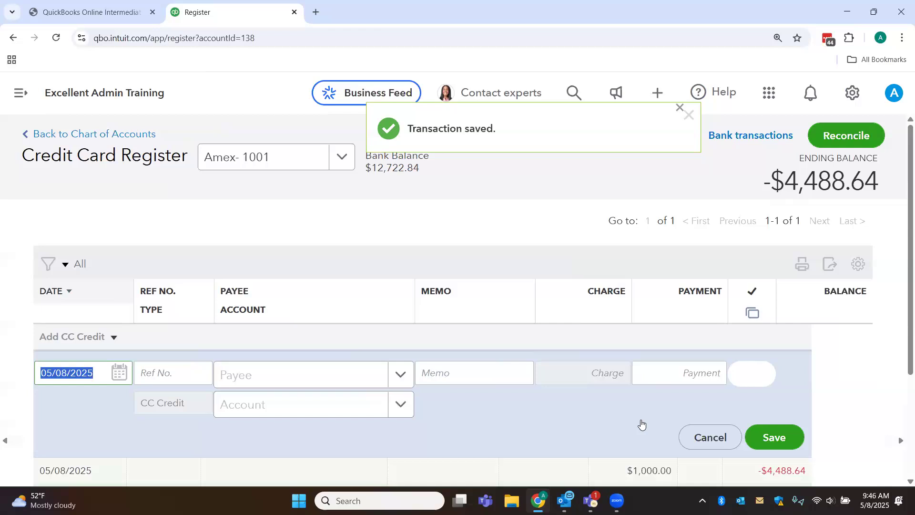
- Return to the bank transactions and open the details of the 03/28/2025 Amazon transaction of $144.10 for Citizens CC-1234
mouse_move(538, 501)
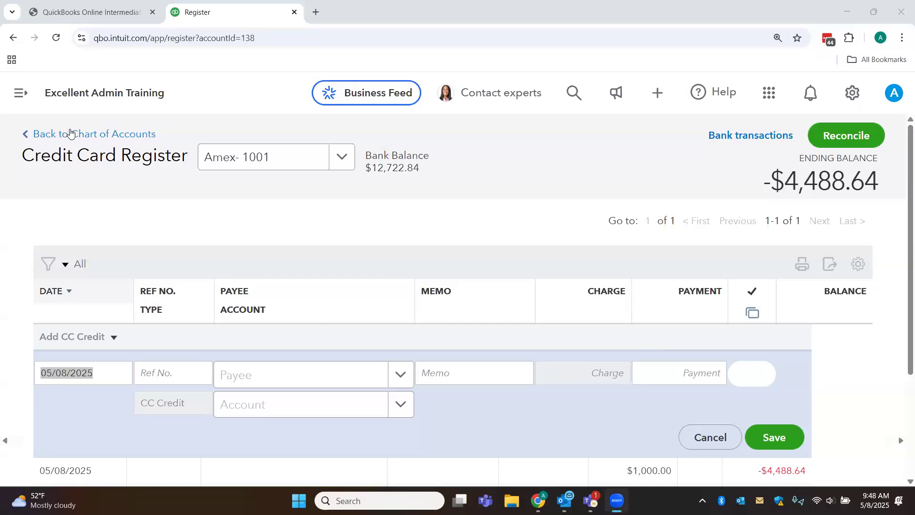
click(19, 92)
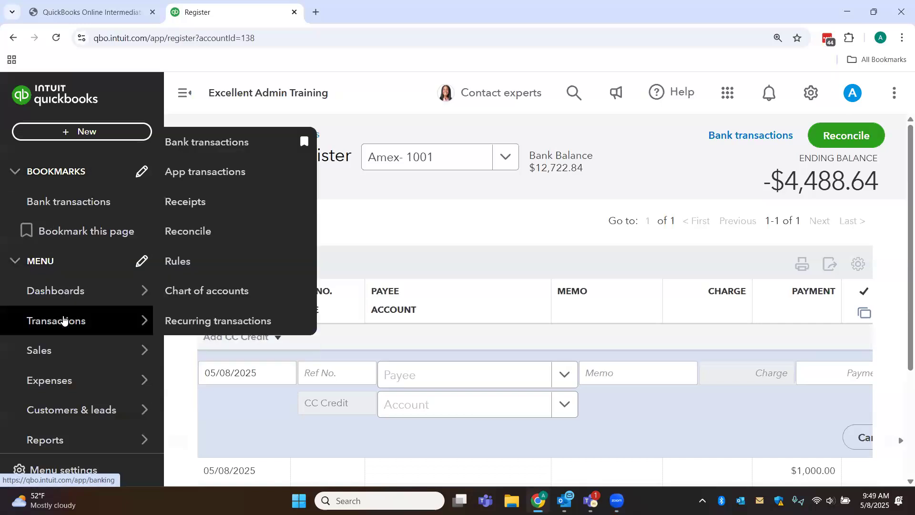
click(60, 322)
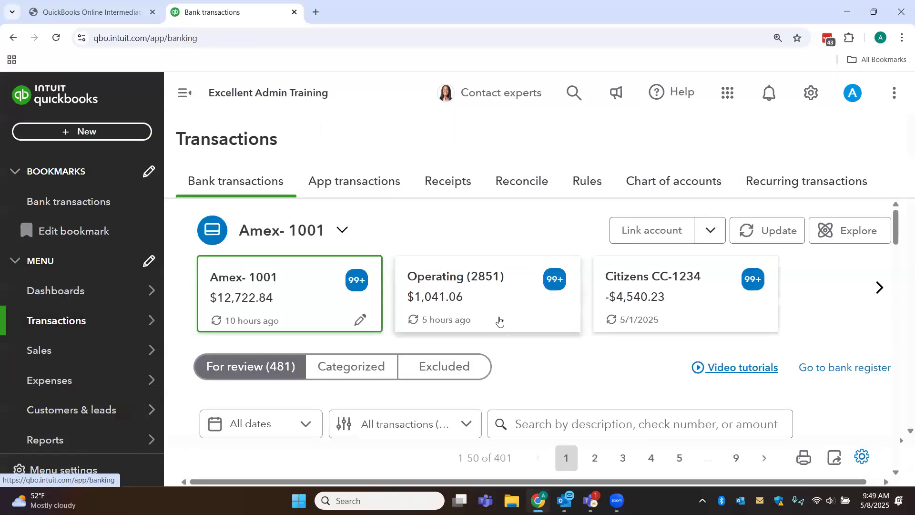
scroll(535, 307, down, 4)
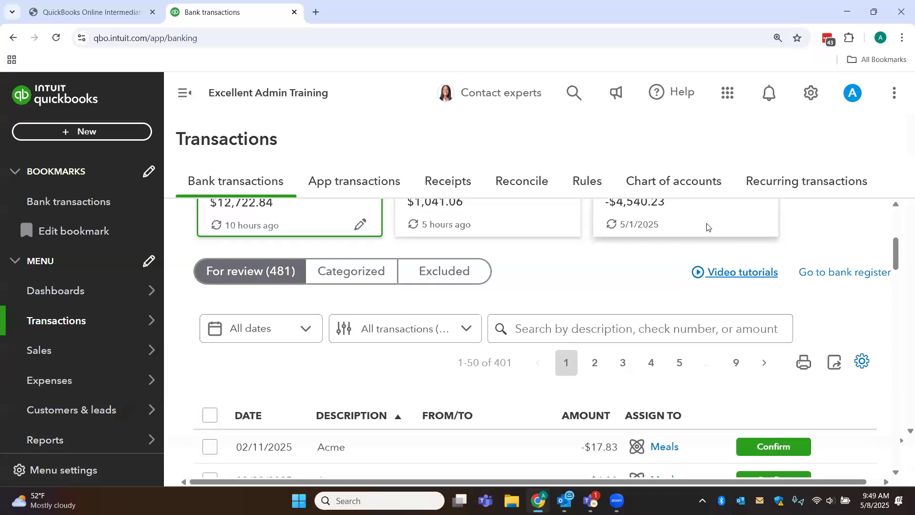
scroll(547, 339, down, 5)
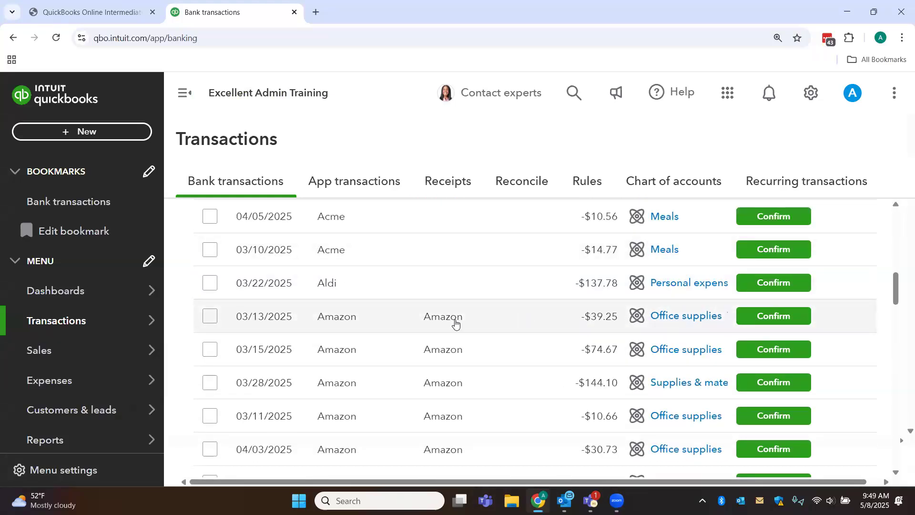
click(481, 388)
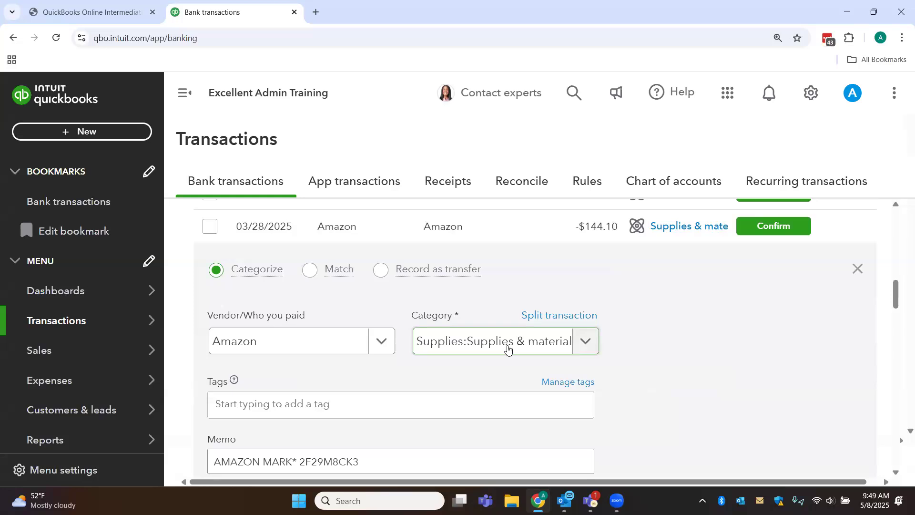
scroll(507, 348, down, 3)
scroll(512, 345, up, 2)
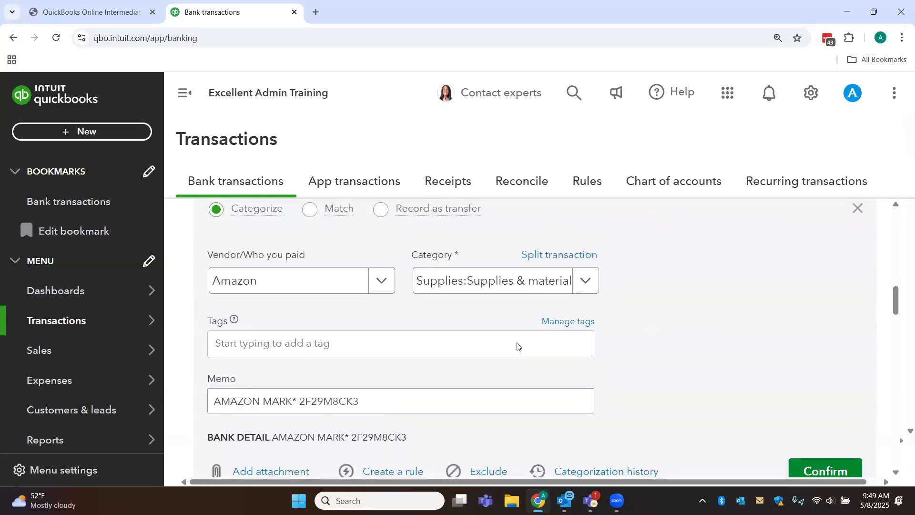
scroll(514, 345, down, 3)
scroll(675, 341, up, 4)
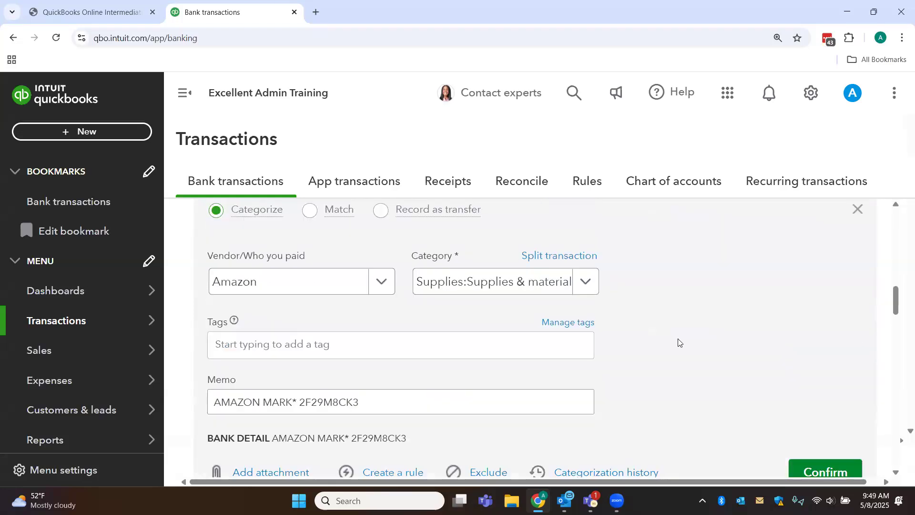
- Split the Amazon transaction into 100 for Supplies:Supplies & materials and 44.10 for Owner draws
click(578, 318)
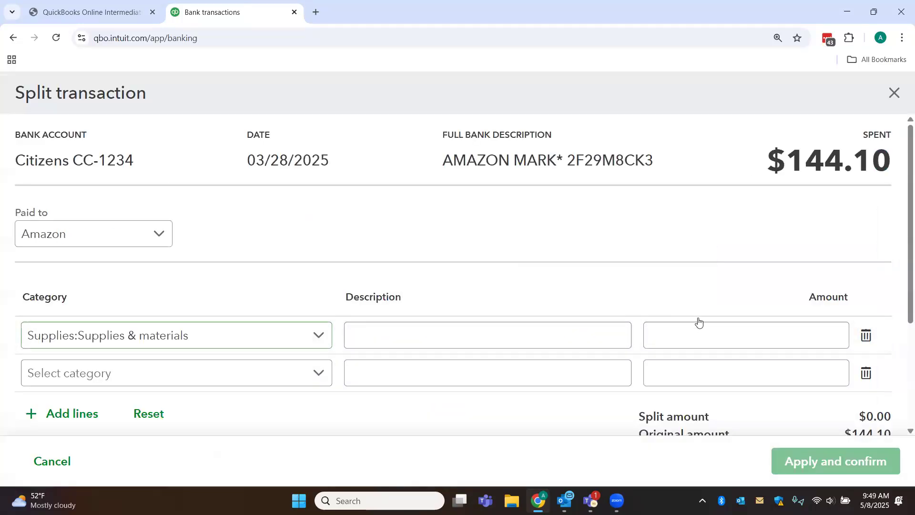
click(732, 323)
text(100)
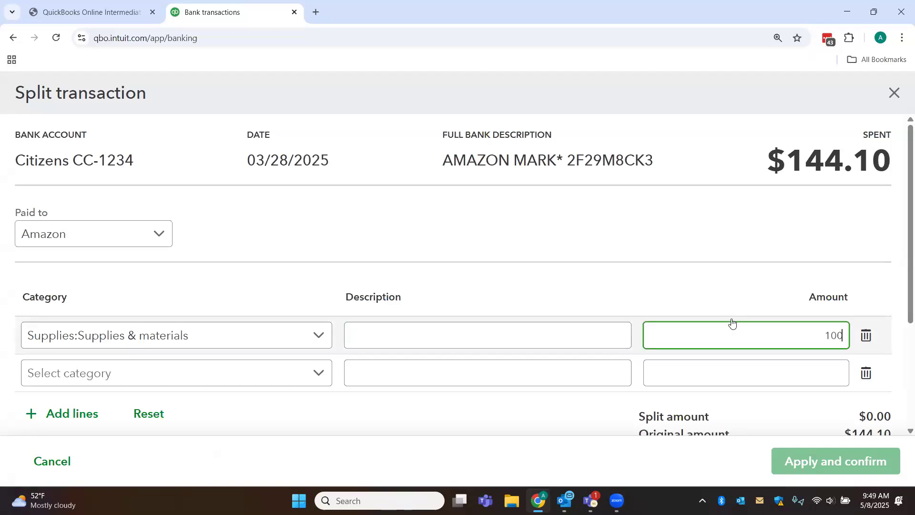
click(172, 384)
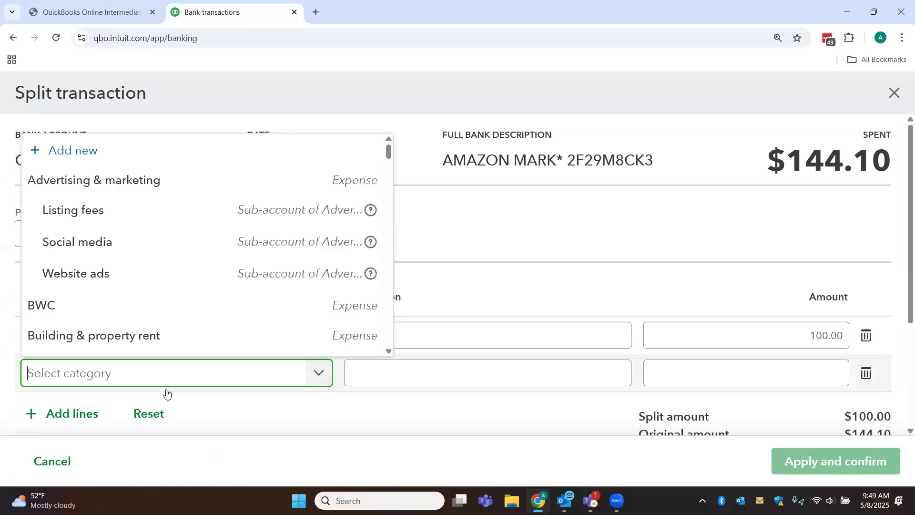
text(own)
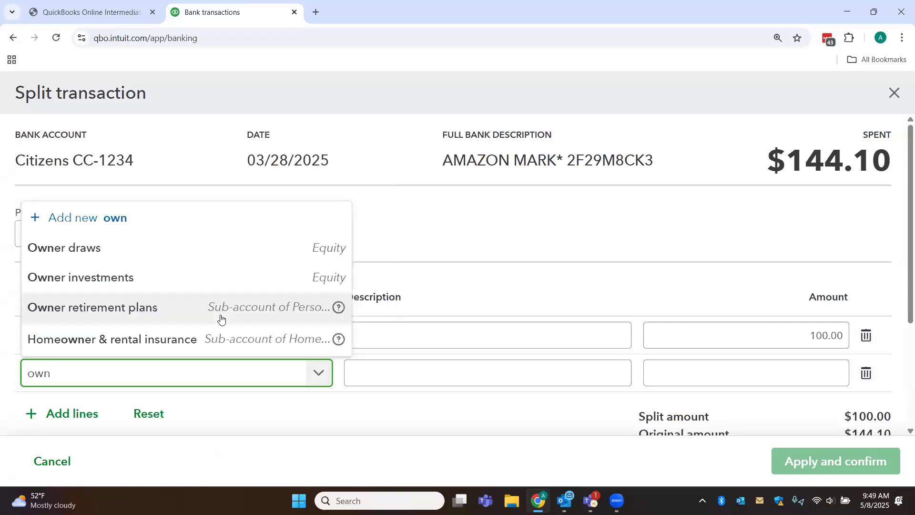
click(221, 251)
click(811, 373)
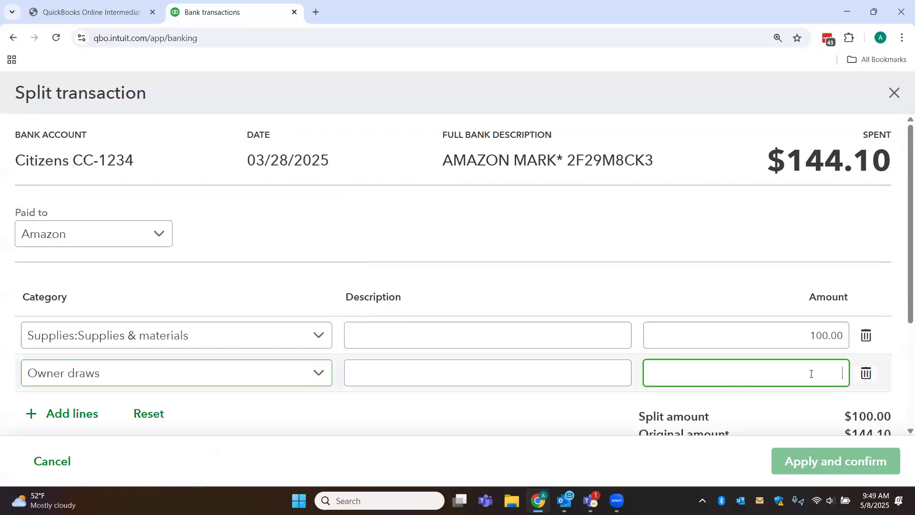
text(44.10)
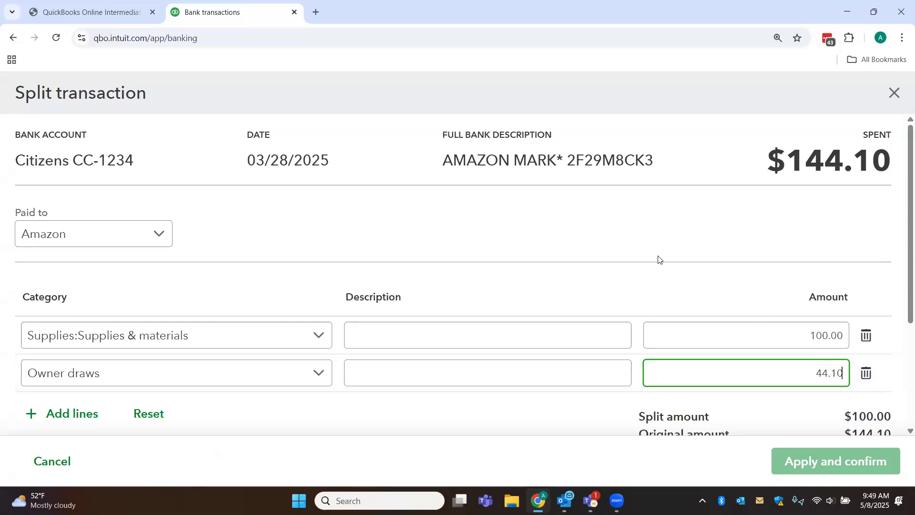
- Describe the Owner draws line as "personal" and the supplies line as "paper and ink", and apply and confirm the split
click(536, 371)
text(personal)
click(536, 334)
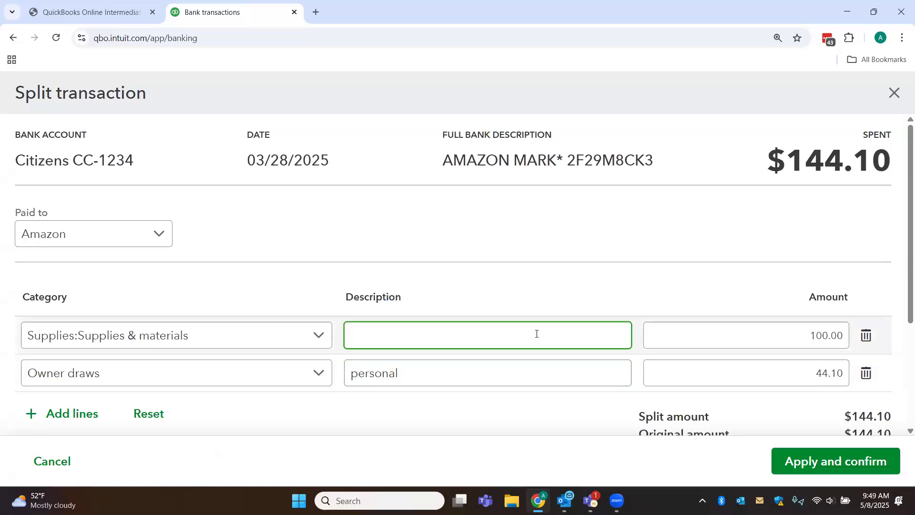
text(paper and ink)
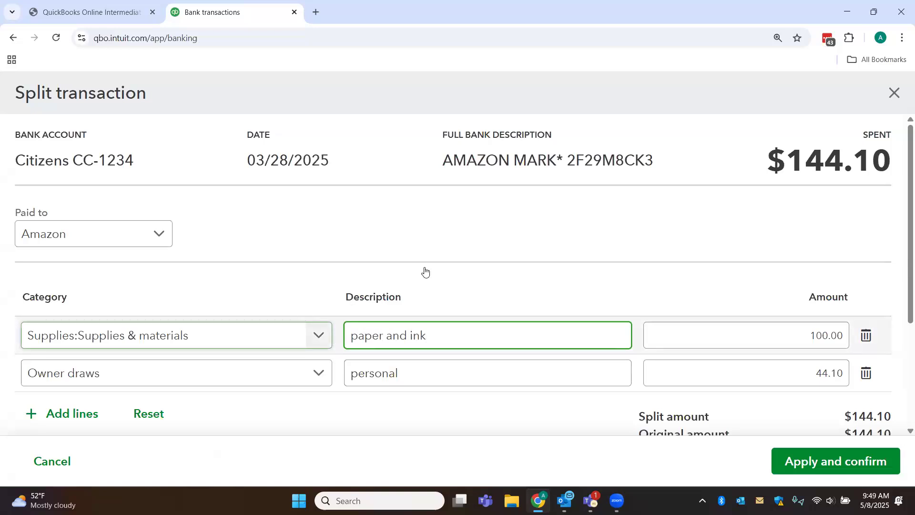
click(881, 464)
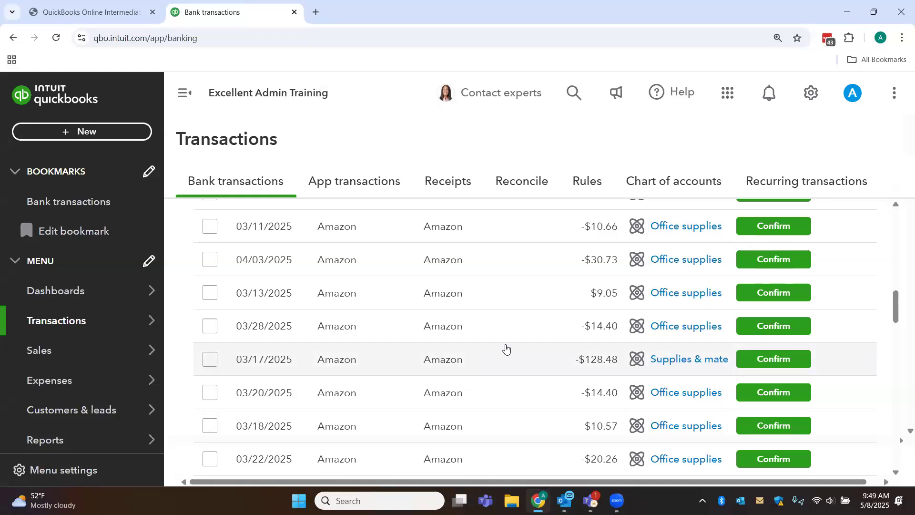
- Start splitting the 03/17/2025 Amazon transaction of $128.48 and allocate 100 to Supplies:Supplies & materials
click(506, 348)
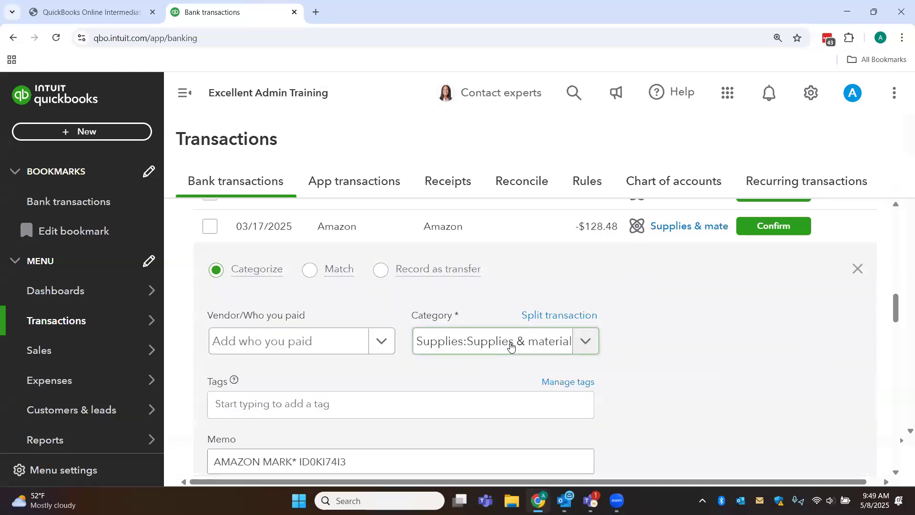
click(563, 320)
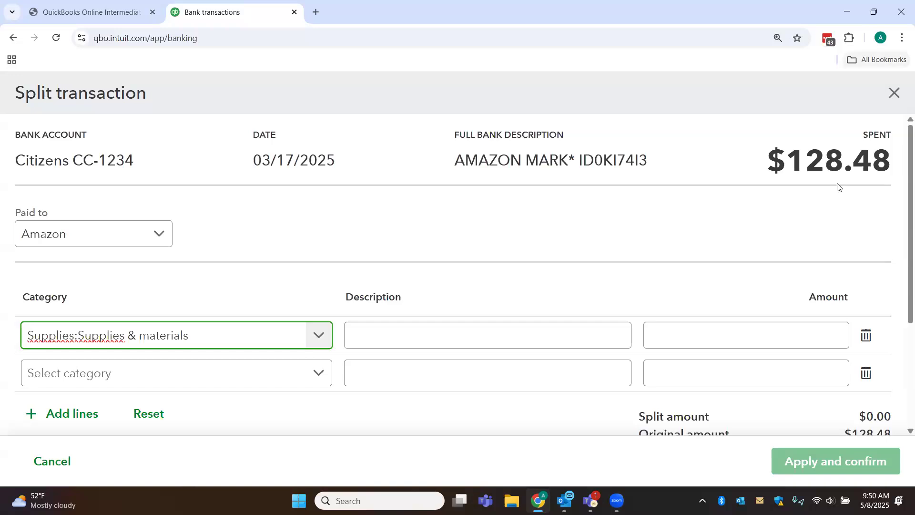
click(778, 326)
text(1)
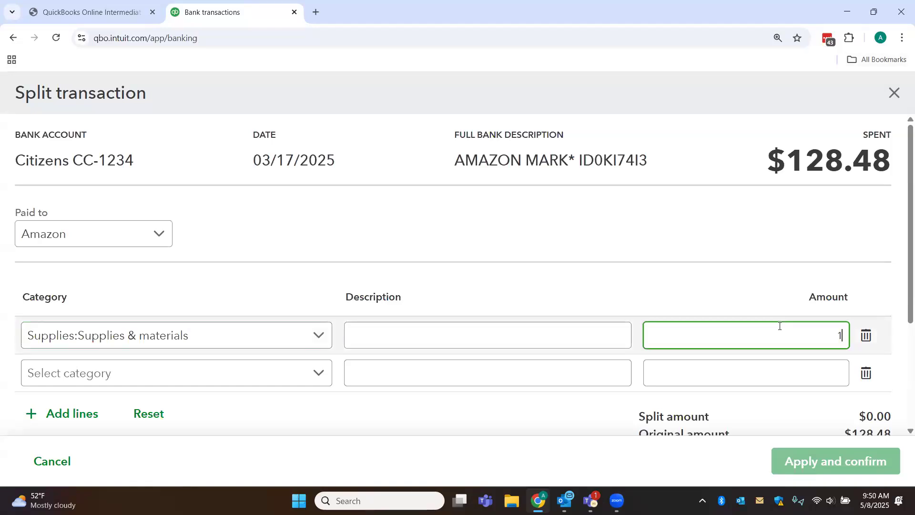
text(00)
key(Tab)
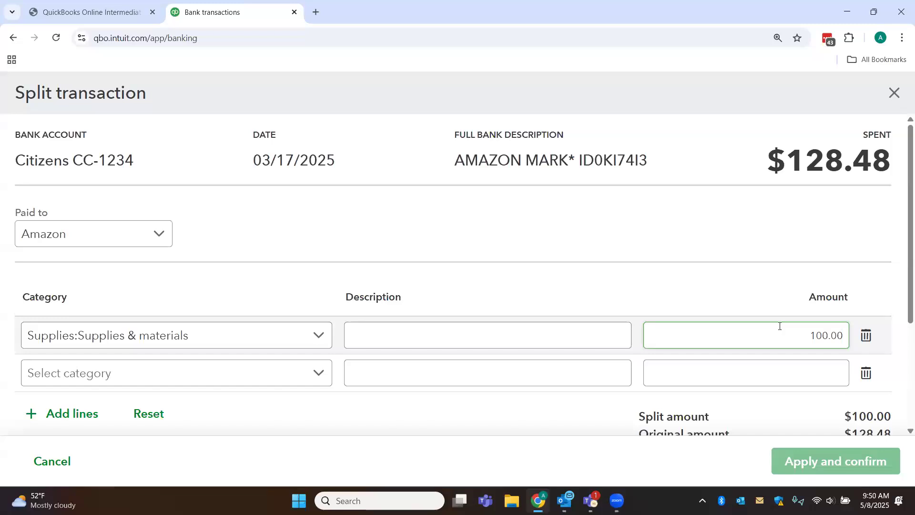
- Check the difference between the split and original amounts, and enter 100 as the second split line's amount
scroll(799, 333, down, 1)
scroll(799, 333, down, 2)
drag(840, 294, 899, 293)
click(785, 453)
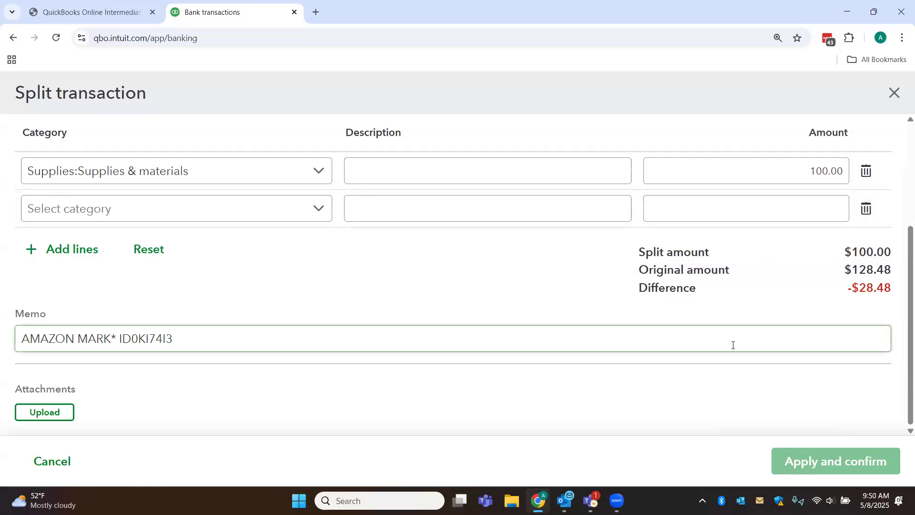
click(797, 209)
text(100)
click(790, 235)
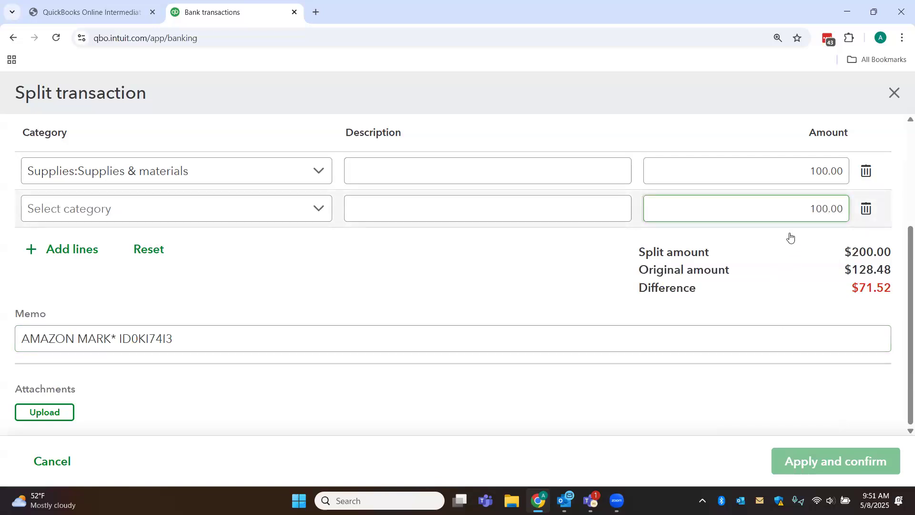
- Check the difference between the split and original amounts, and add two more lines to the Amazon split
drag(850, 290, 900, 291)
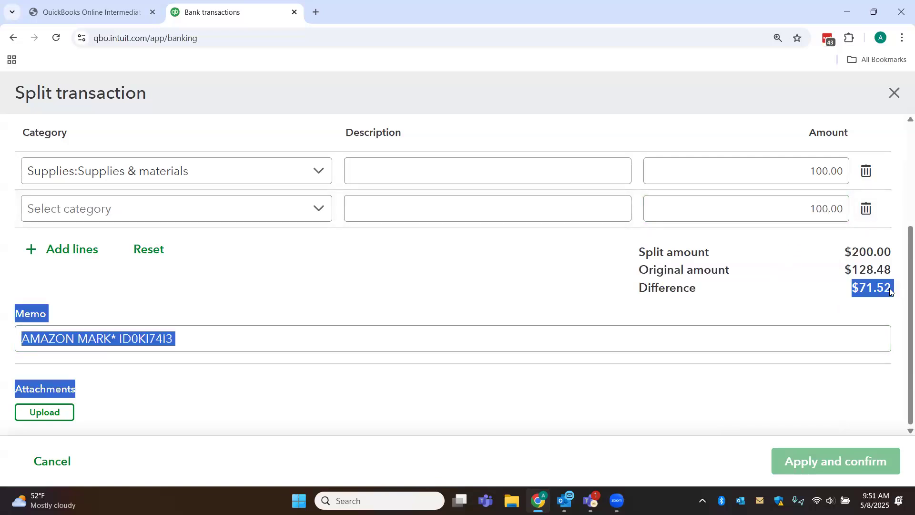
click(823, 303)
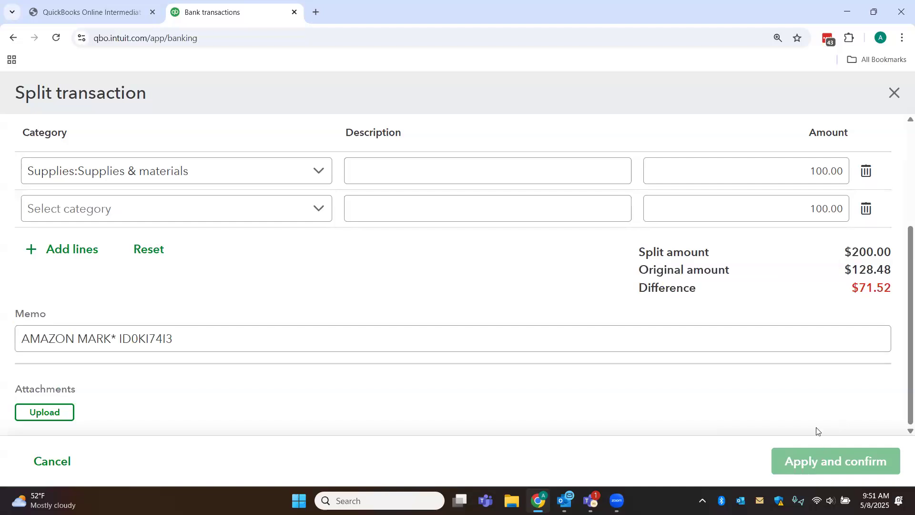
click(92, 250)
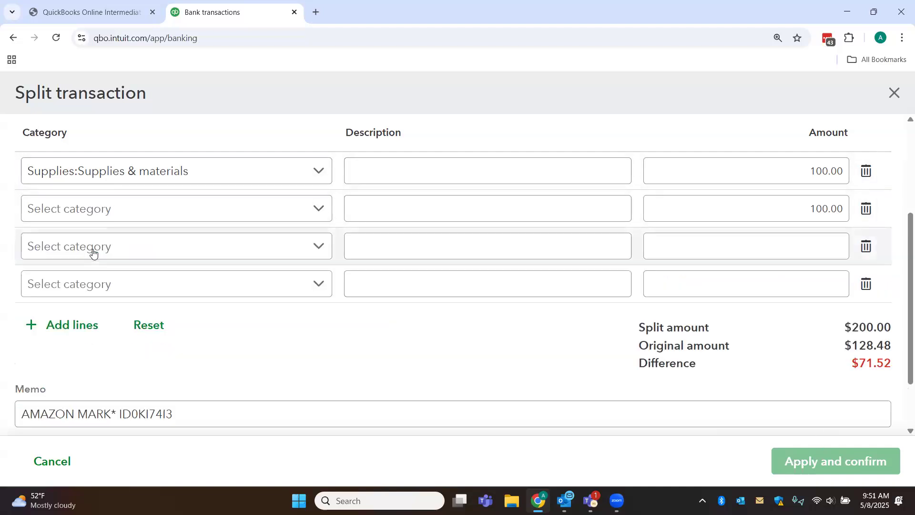
click(177, 208)
click(413, 179)
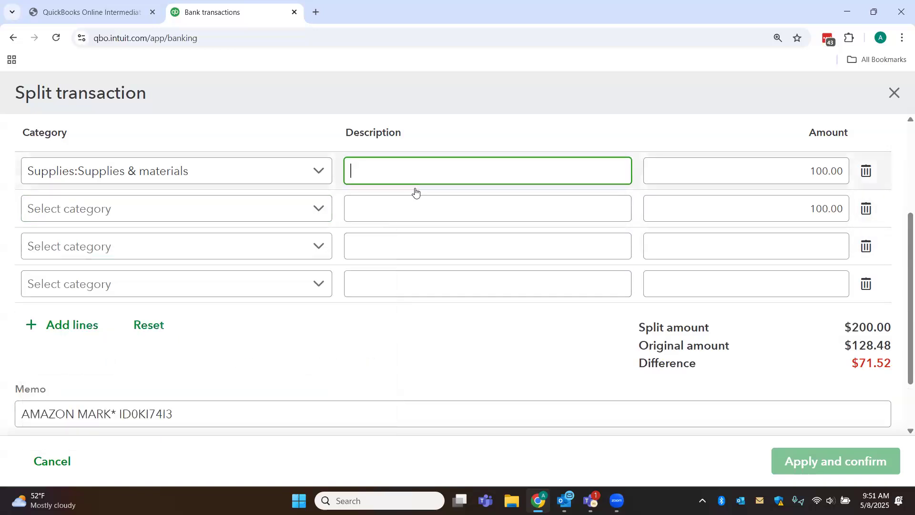
- Clear the second split line's amount and close the Amazon split without applying it
scroll(259, 324, down, 2)
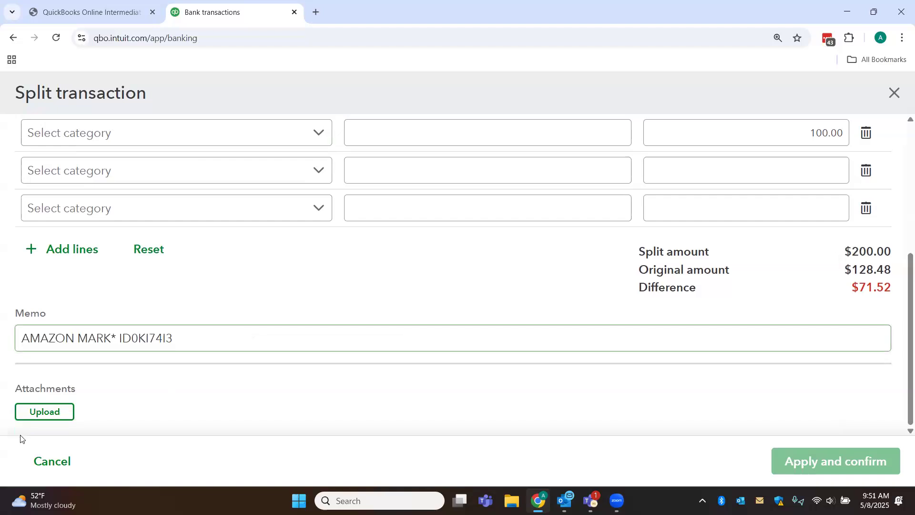
scroll(146, 322, up, 4)
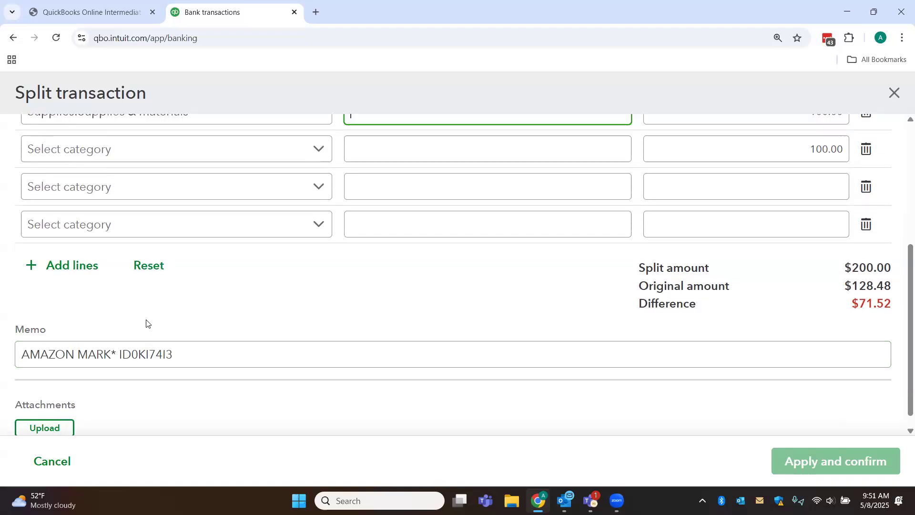
scroll(148, 315, up, 2)
scroll(149, 313, down, 2)
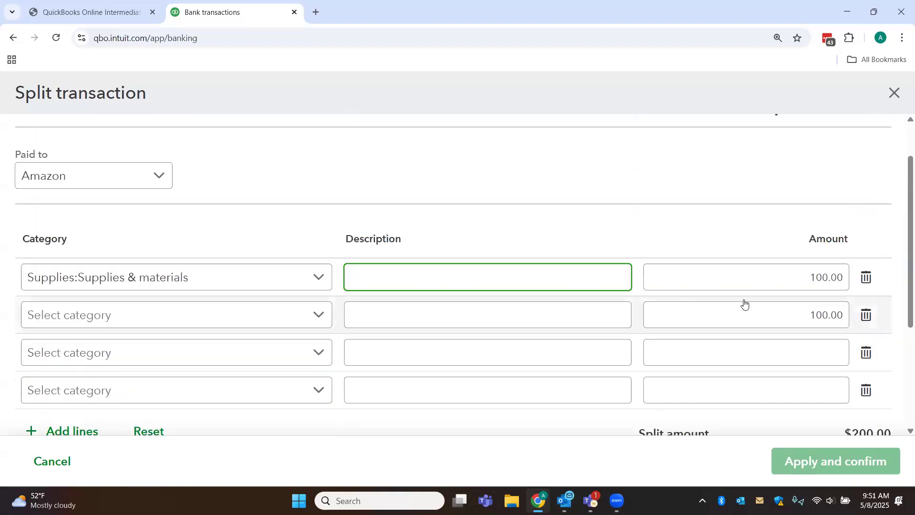
click(814, 314)
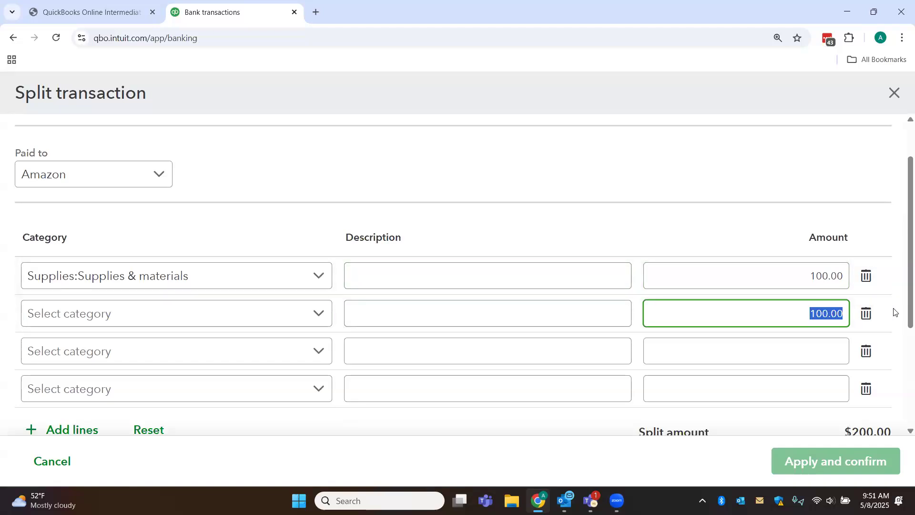
key(BackSpace)
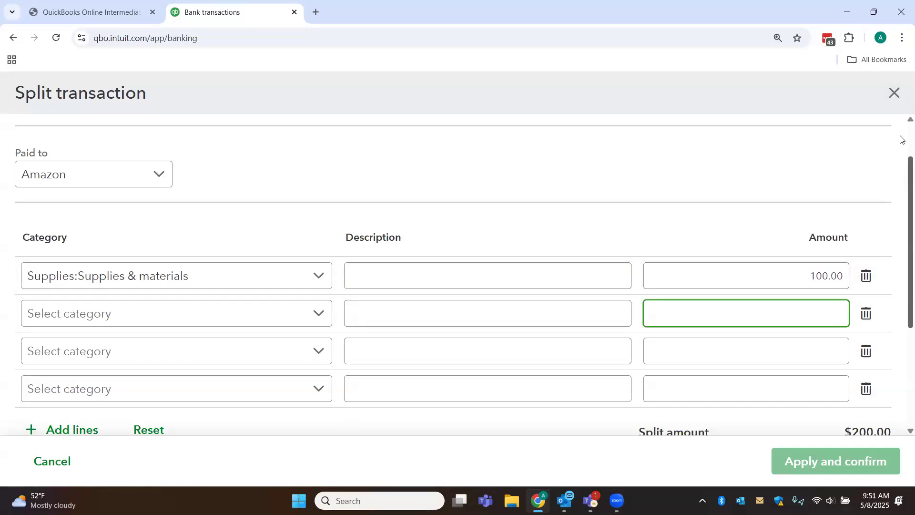
click(893, 92)
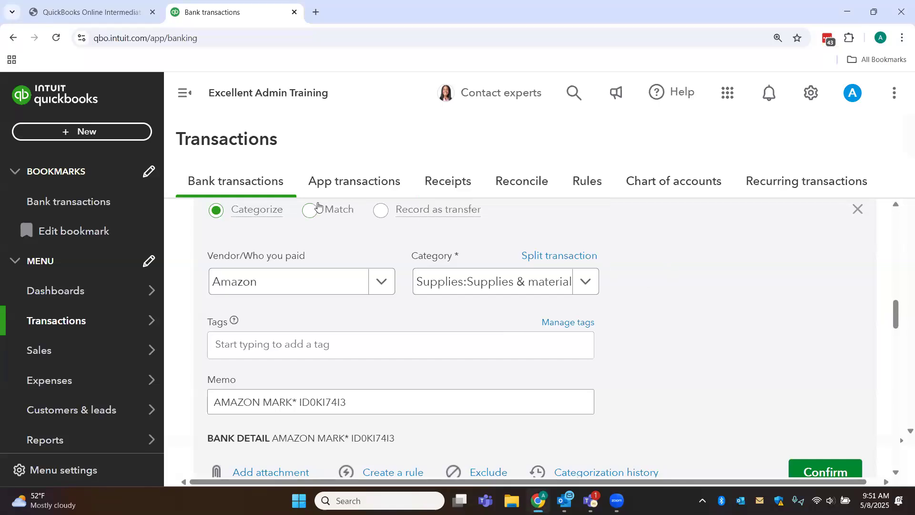
scroll(431, 303, up, 1)
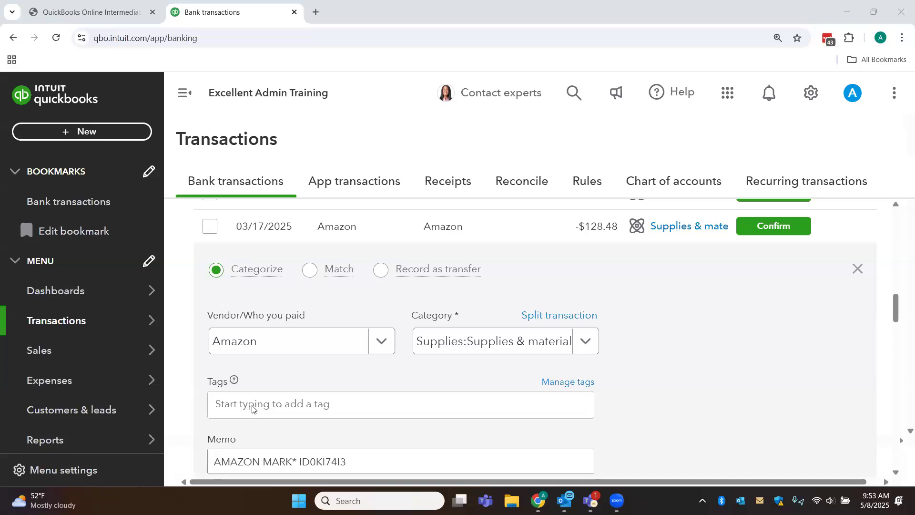
scroll(381, 333, down, 5)
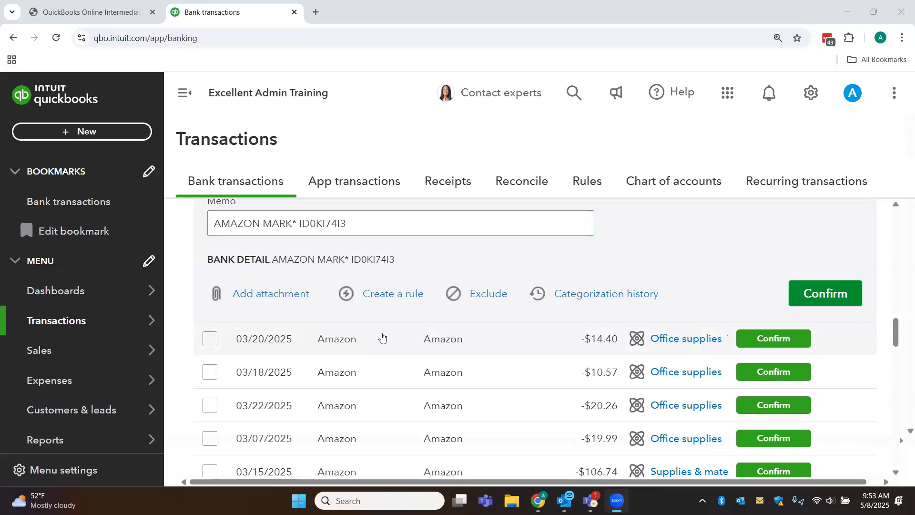
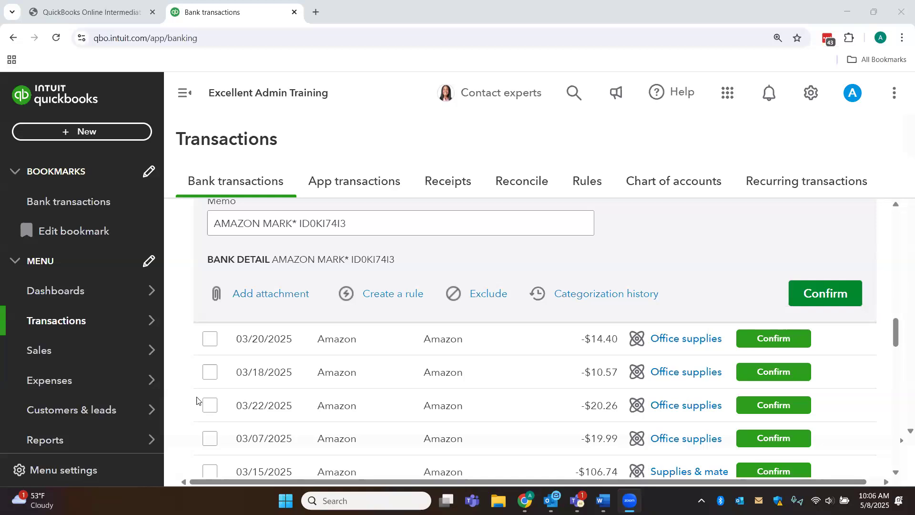
- Open the Bills list under Expenses and dismiss the Bill Pay and AI-powered bill creation pop-ups
click(8, 353)
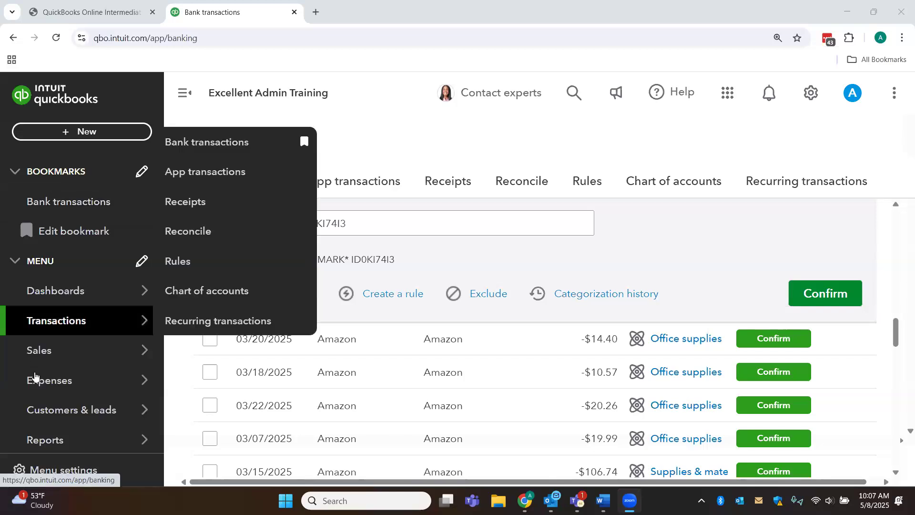
click(38, 378)
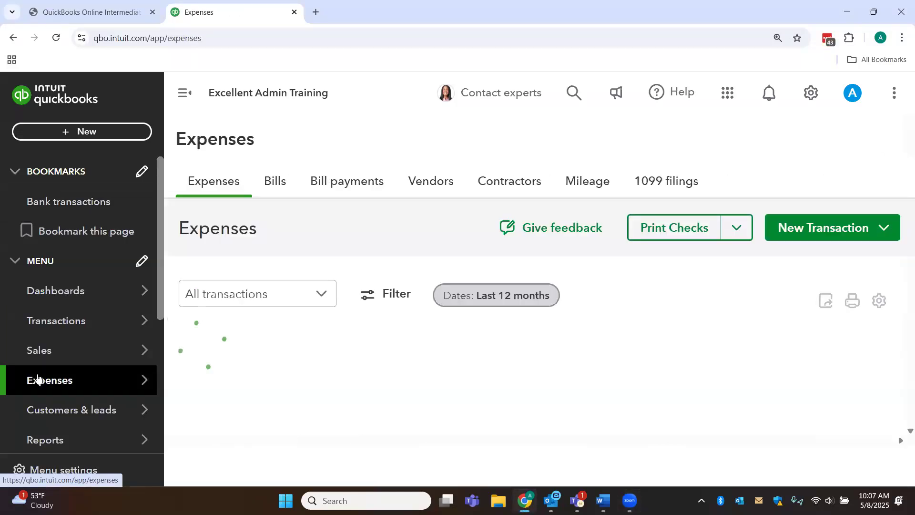
click(270, 186)
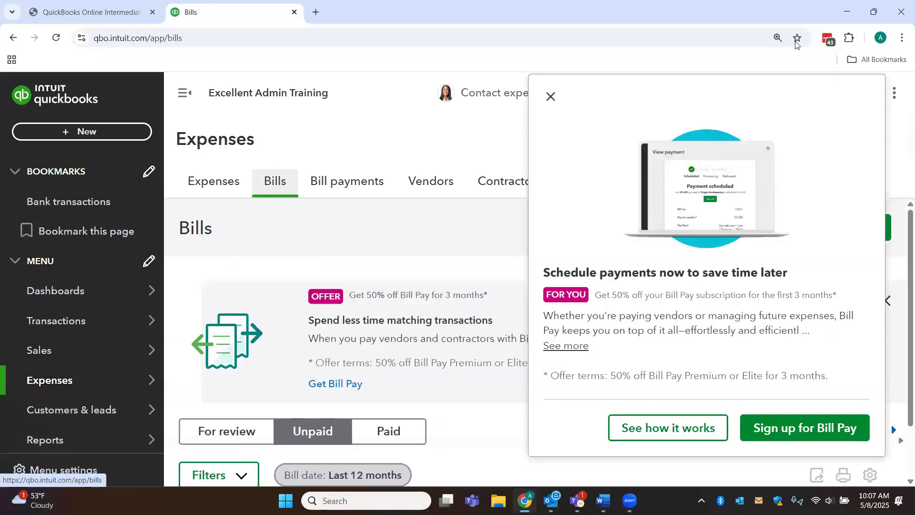
click(551, 96)
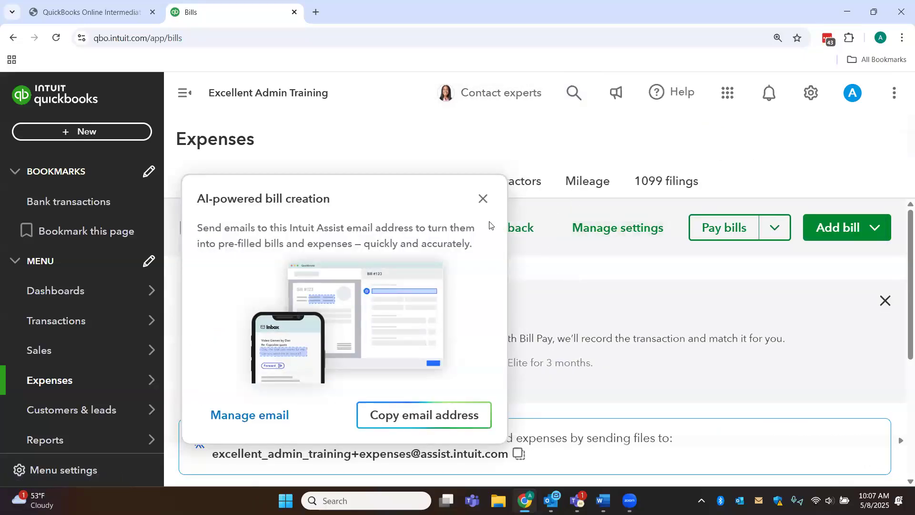
click(479, 199)
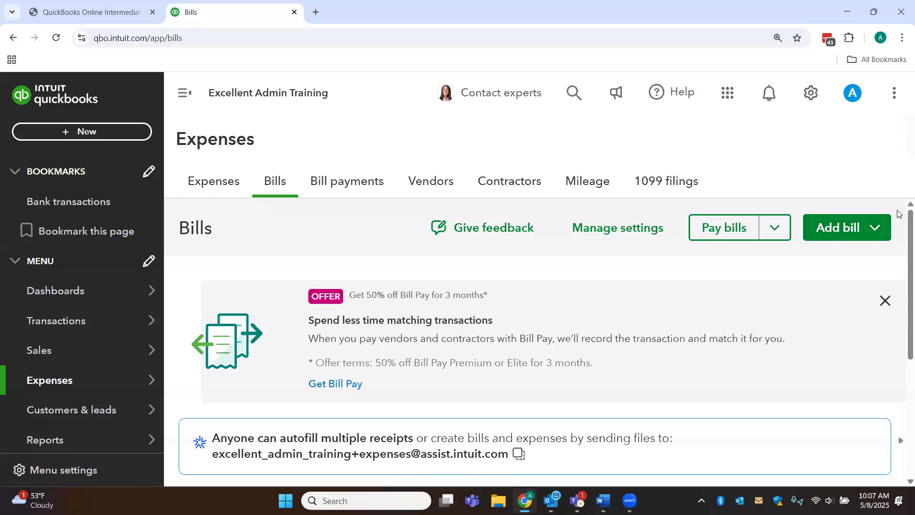
- Create a new bill for vendor ETC with Net 30 terms and a bill date of 05/06/2025
click(841, 236)
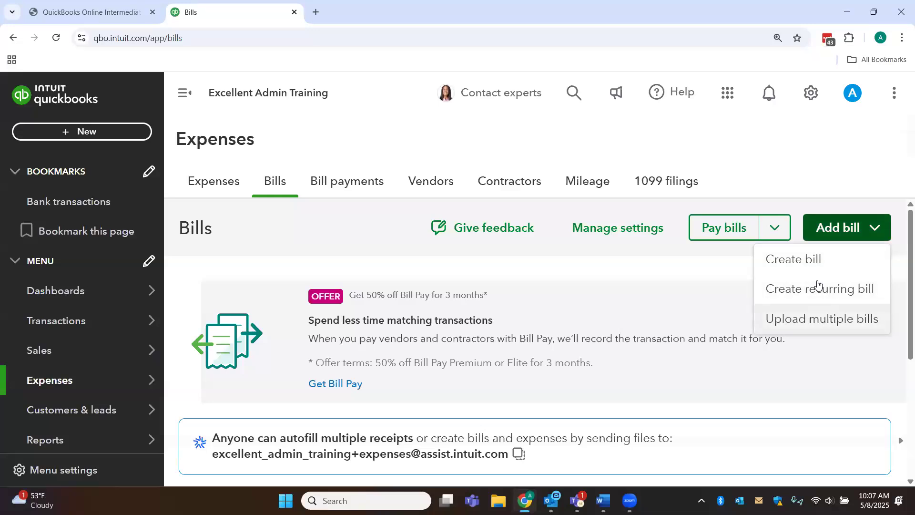
click(813, 259)
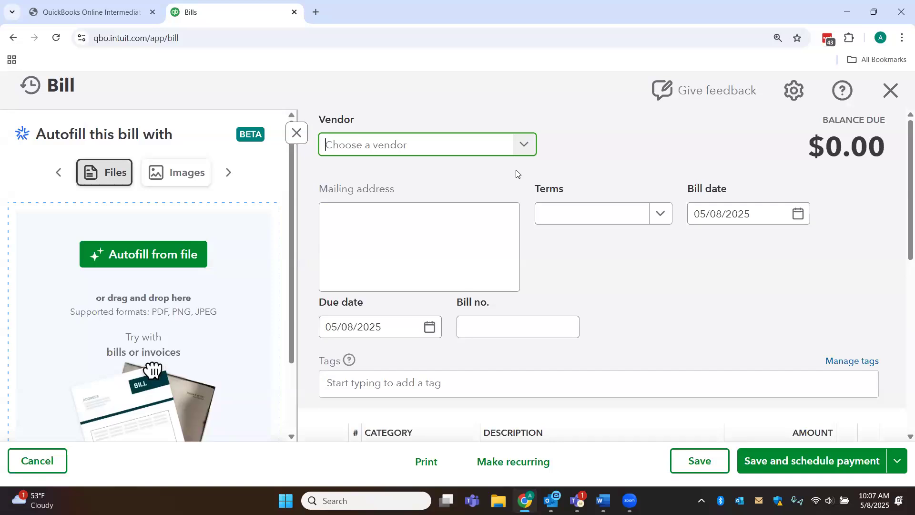
text(ETC)
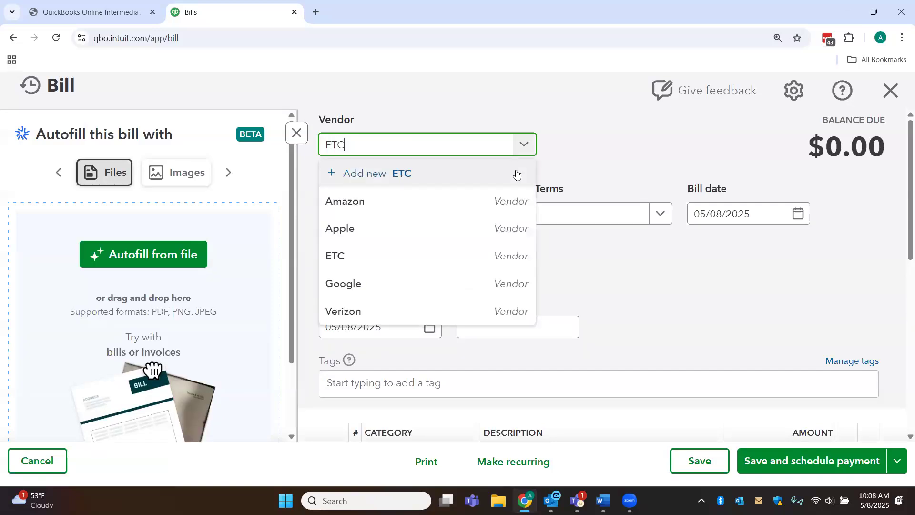
click(449, 207)
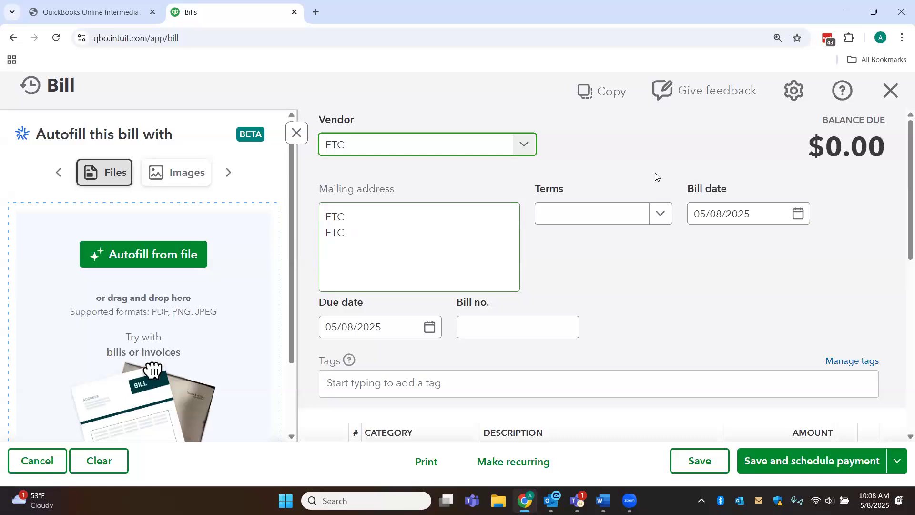
click(660, 214)
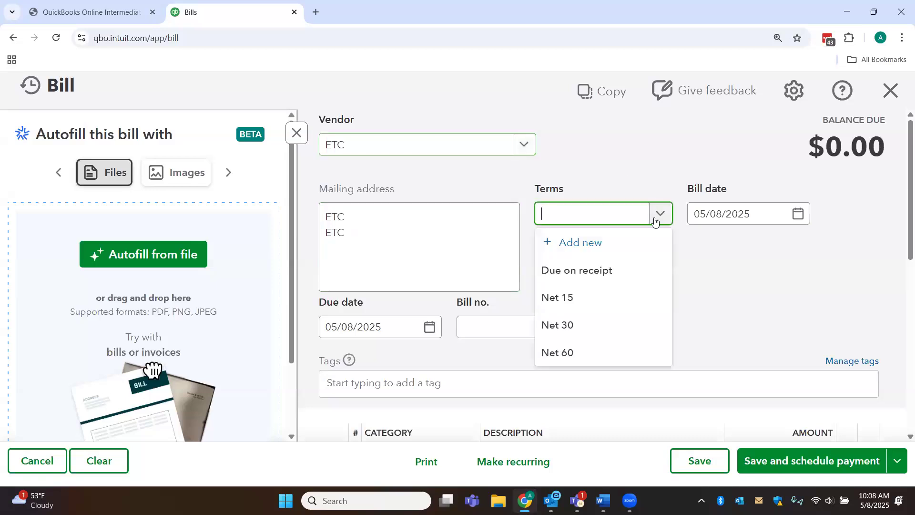
click(599, 336)
click(770, 210)
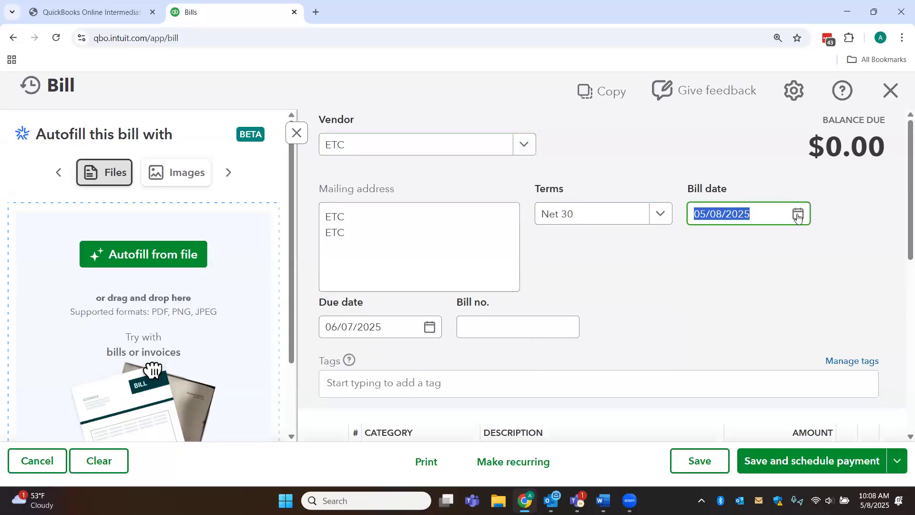
click(797, 214)
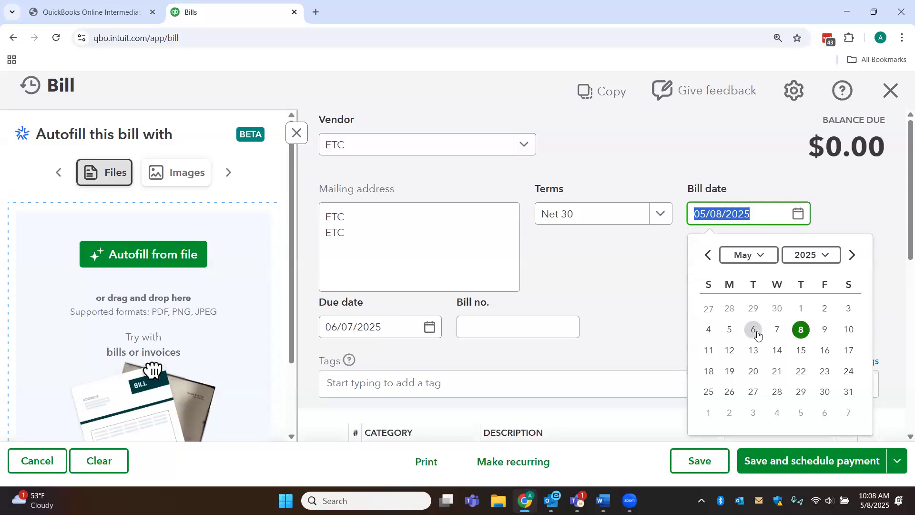
click(753, 329)
- Categorize the bill's first line as Professional Services with an amount of 355.85
scroll(526, 340, down, 4)
click(399, 280)
text(PRO)
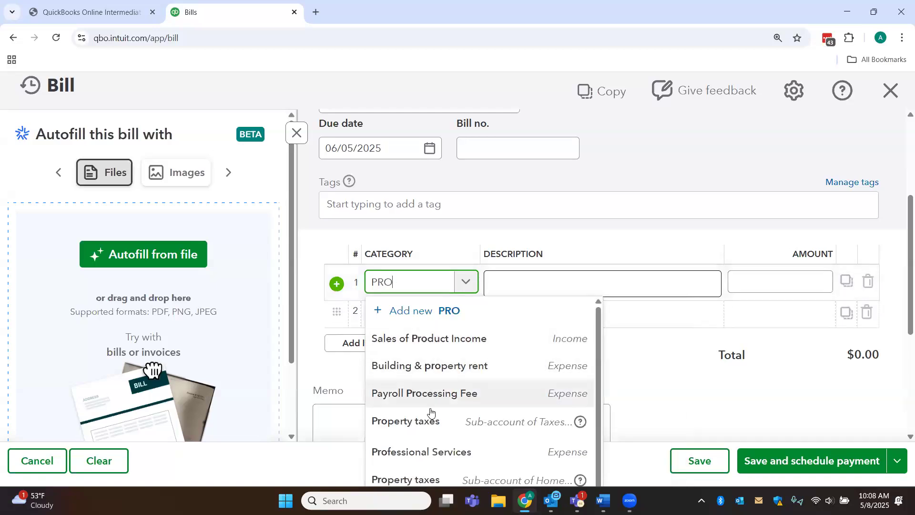
click(446, 451)
click(728, 271)
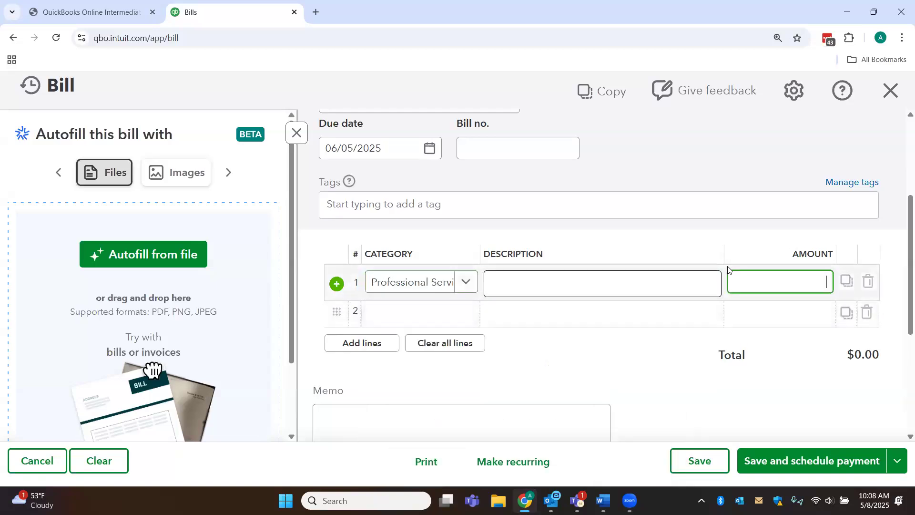
text(355.85)
key(Tab)
- Enter "Monthly Subscriptions and Tech support" as the first line's description
click(609, 286)
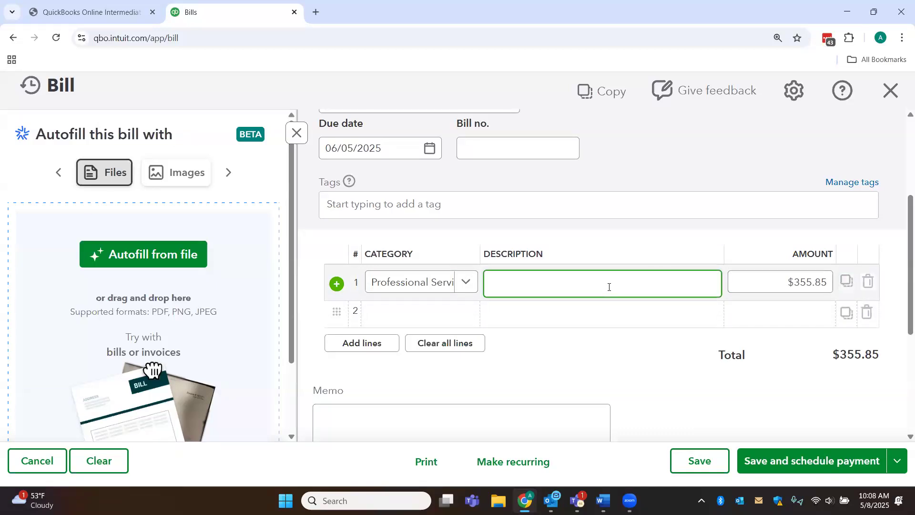
text(Monthly Subscriptions an)
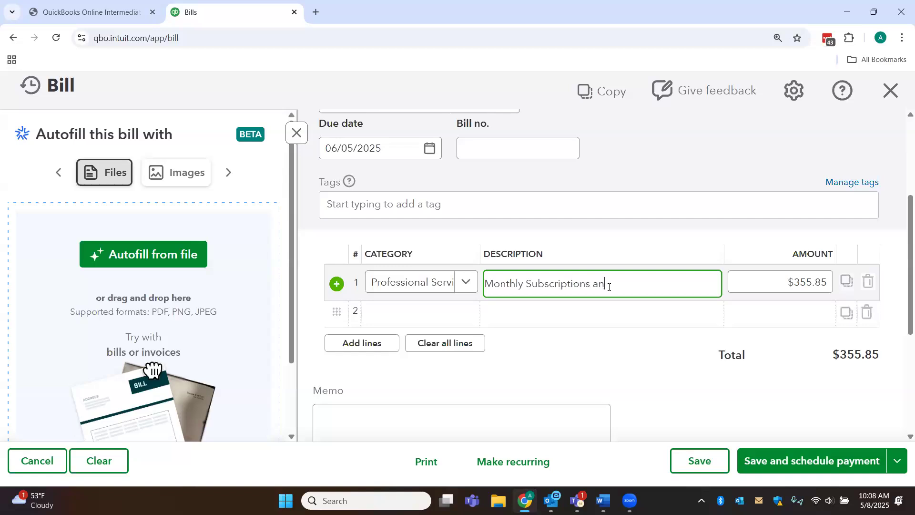
text(d Tech support)
scroll(582, 339, down, 2)
scroll(582, 348, down, 1)
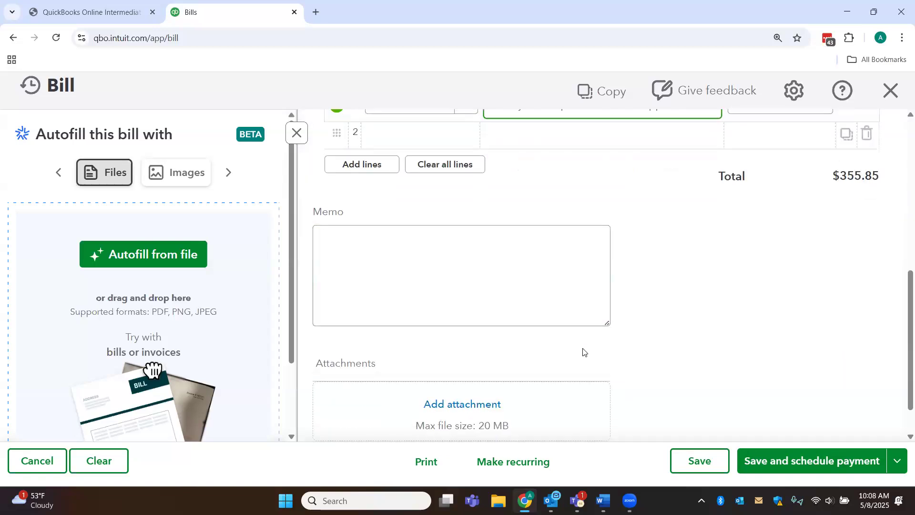
scroll(524, 381, down, 1)
click(476, 358)
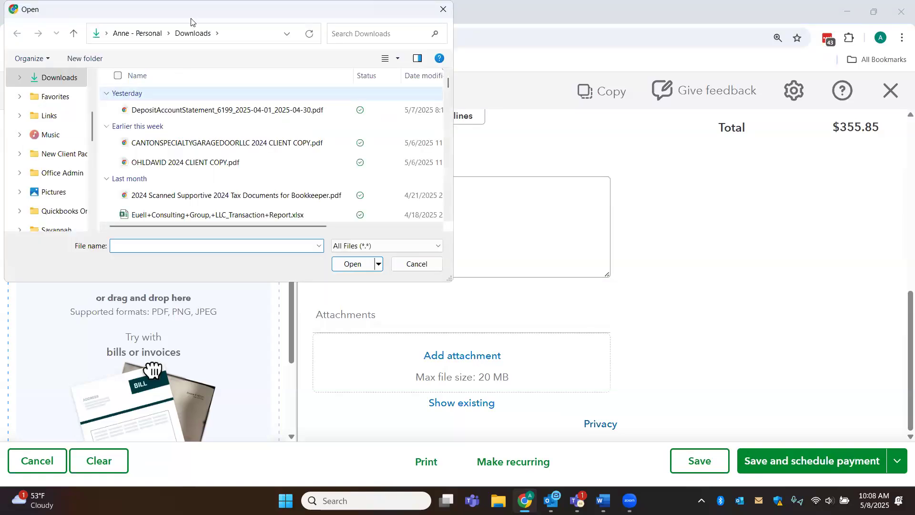
click(416, 264)
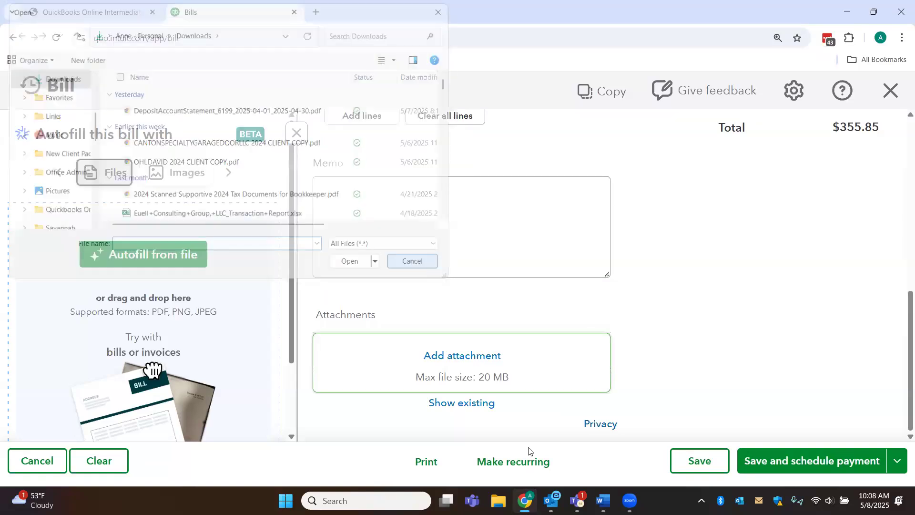
- Switch to the Outlook inbox, search it for "etc" and open the emailed invoice MSP-123104.pdf
mouse_move(551, 501)
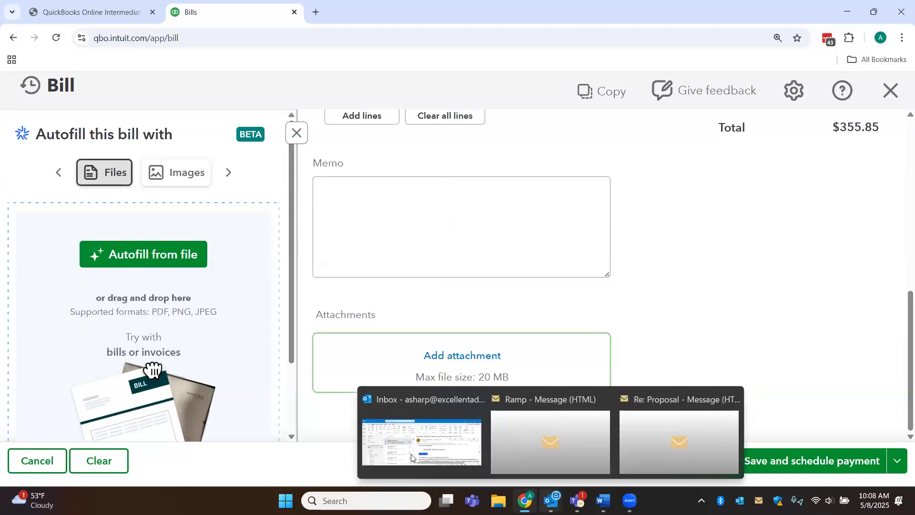
click(422, 440)
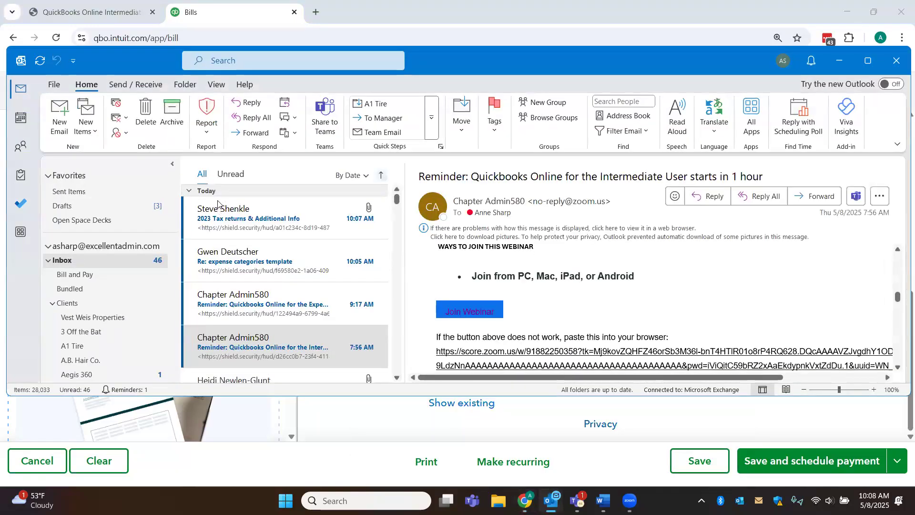
click(256, 67)
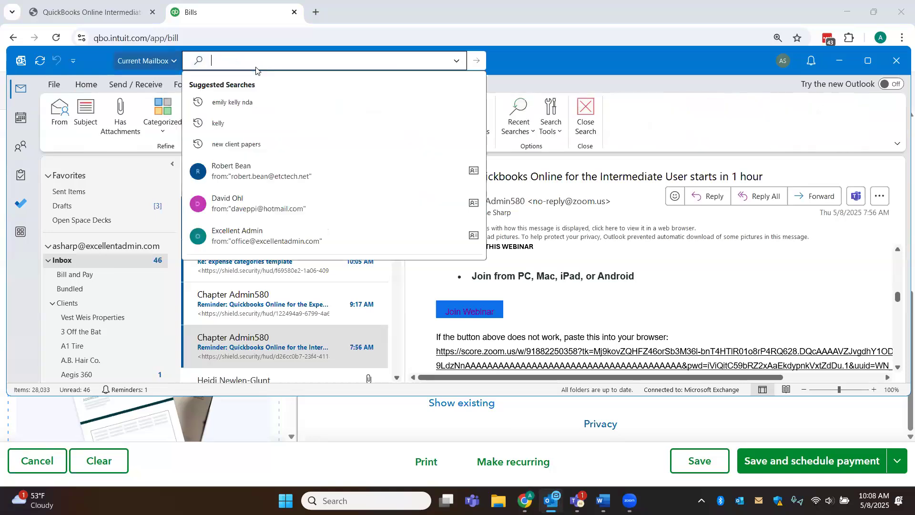
text(etc)
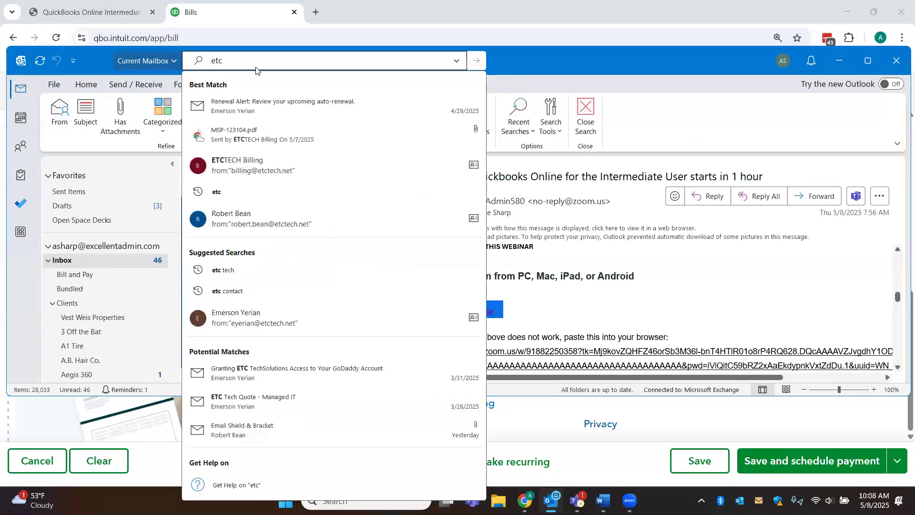
click(238, 139)
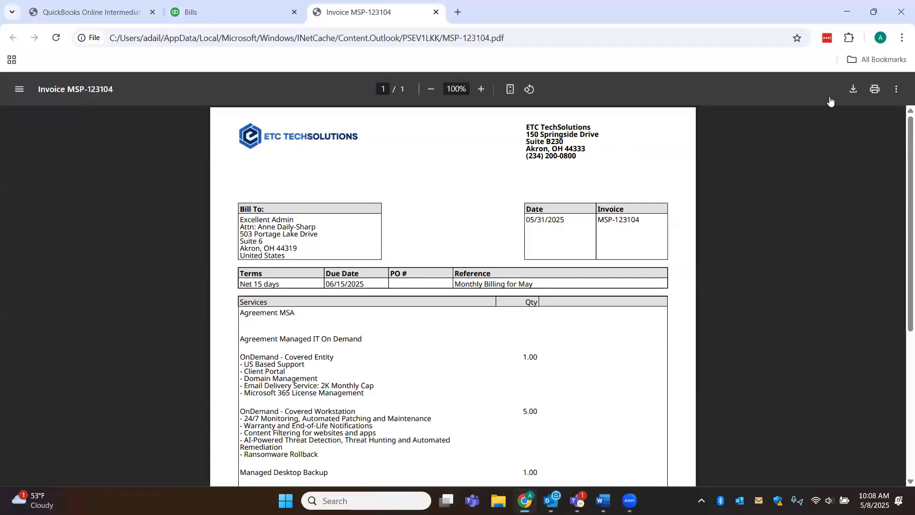
- Save the invoice PDF to the Downloads folder as MSP-123104.pdf and return to the ETC bill
click(854, 90)
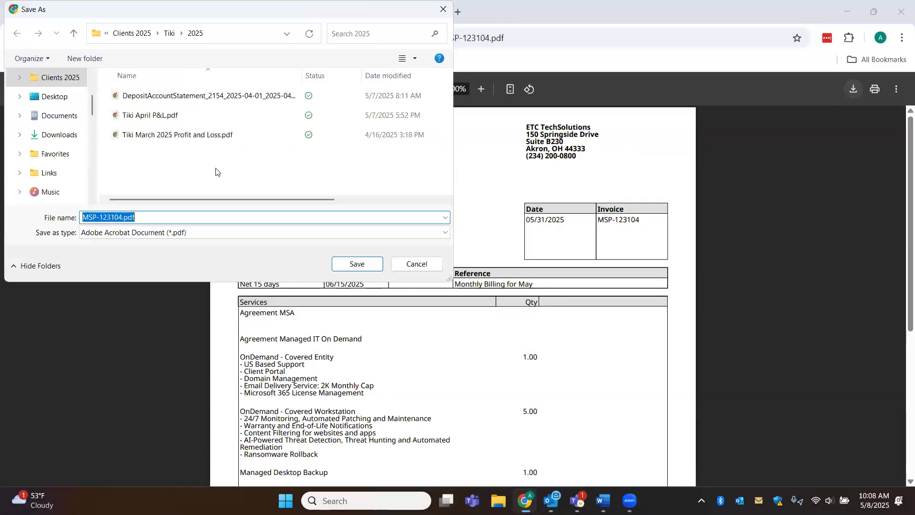
click(57, 134)
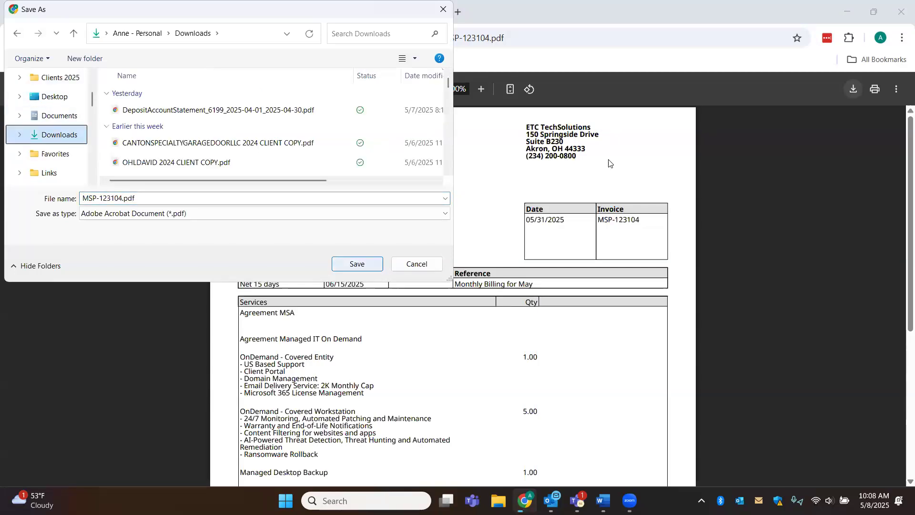
key(Return)
click(217, 10)
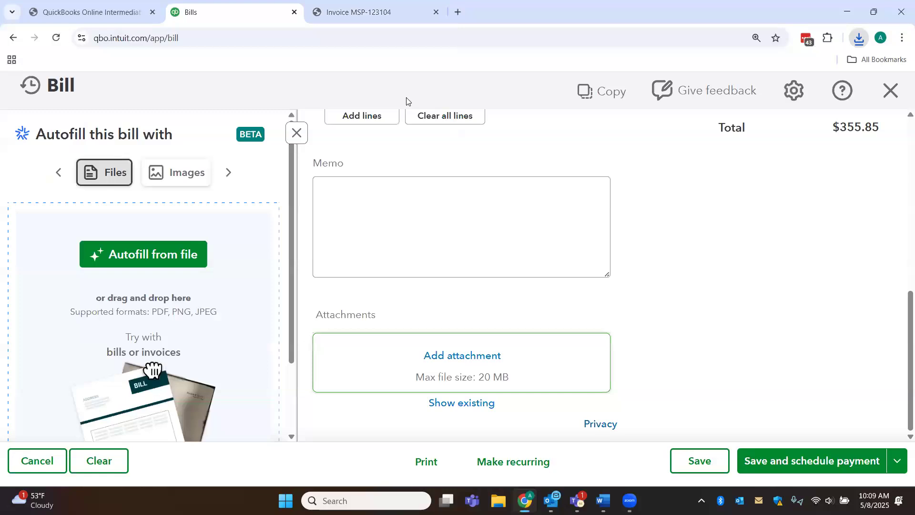
click(442, 365)
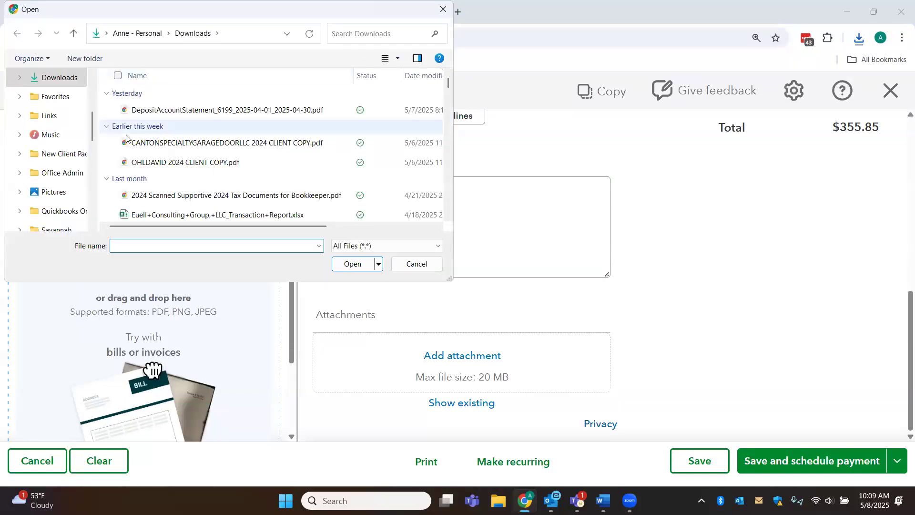
scroll(52, 157, up, 3)
scroll(61, 155, down, 2)
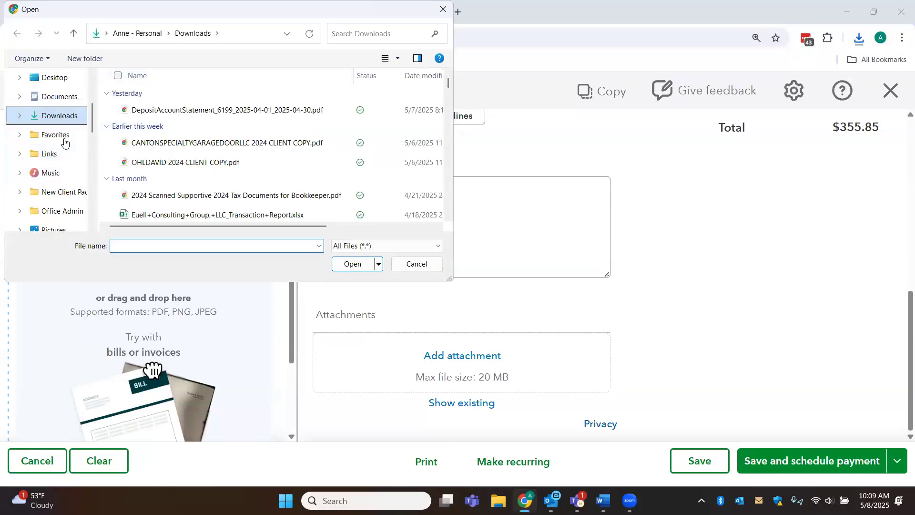
scroll(42, 116, up, 1)
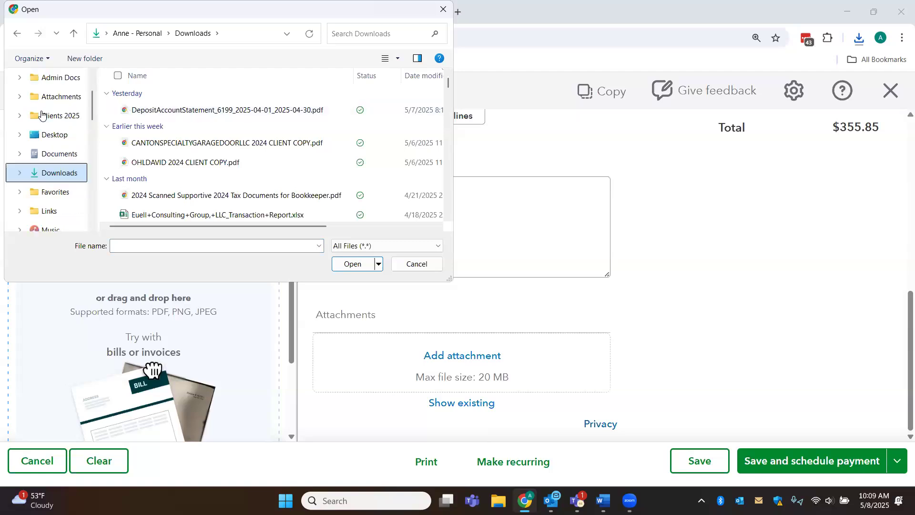
scroll(204, 153, up, 3)
click(410, 75)
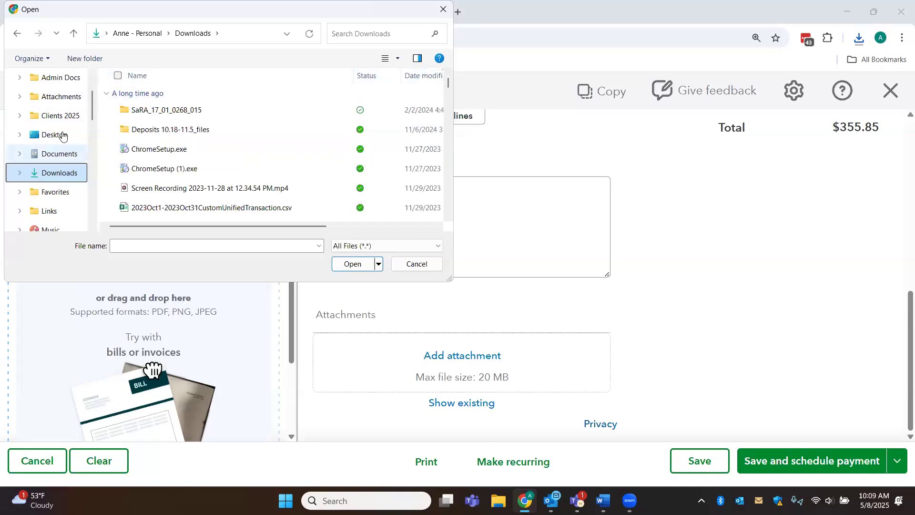
scroll(56, 143, up, 3)
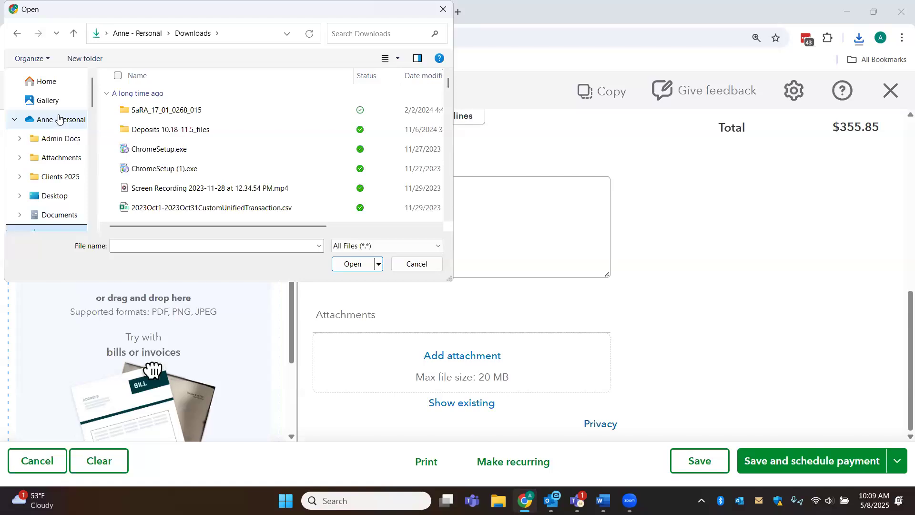
scroll(59, 119, down, 5)
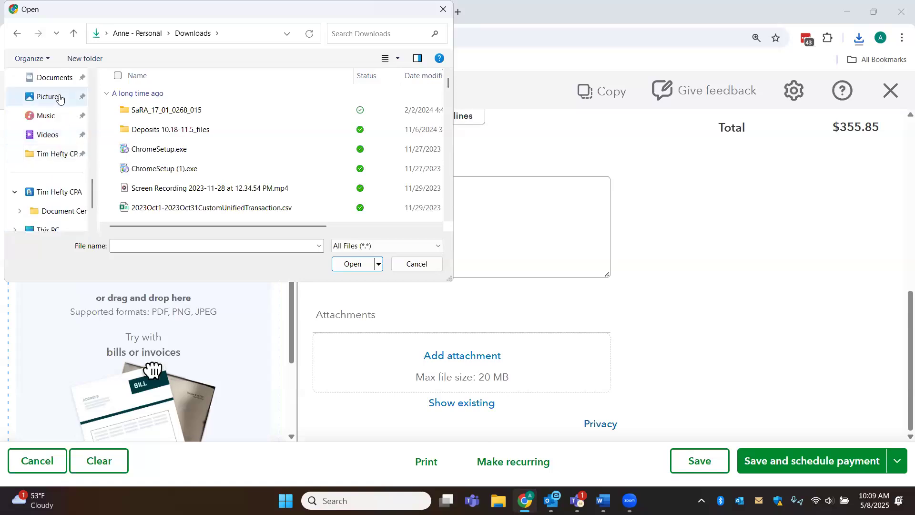
scroll(62, 122, up, 2)
click(62, 122)
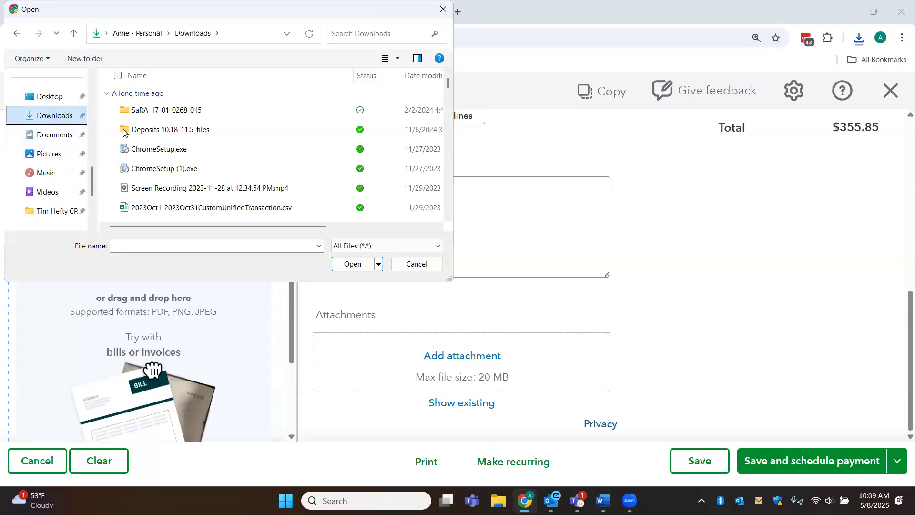
scroll(158, 136, down, 1)
scroll(159, 136, up, 1)
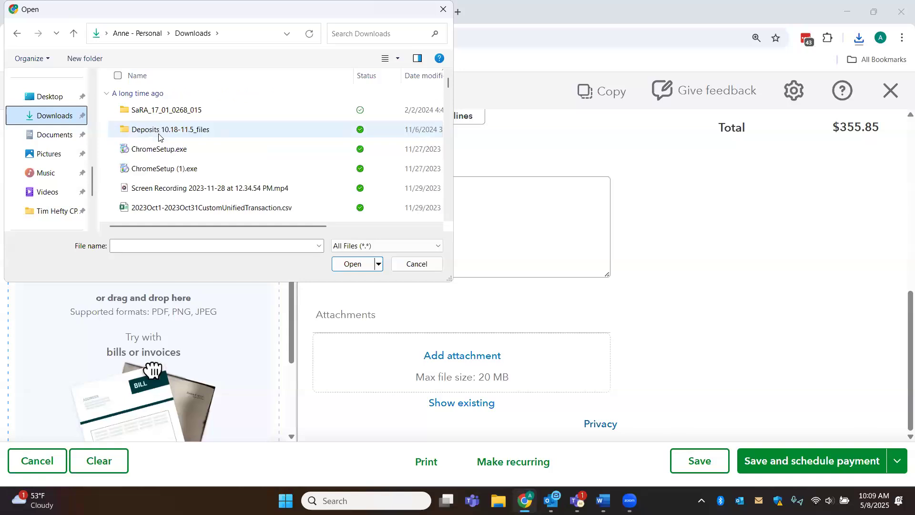
click(406, 261)
- Move the MSP-123104 invoice into its own window beside the bill and display its recent download history
click(385, 14)
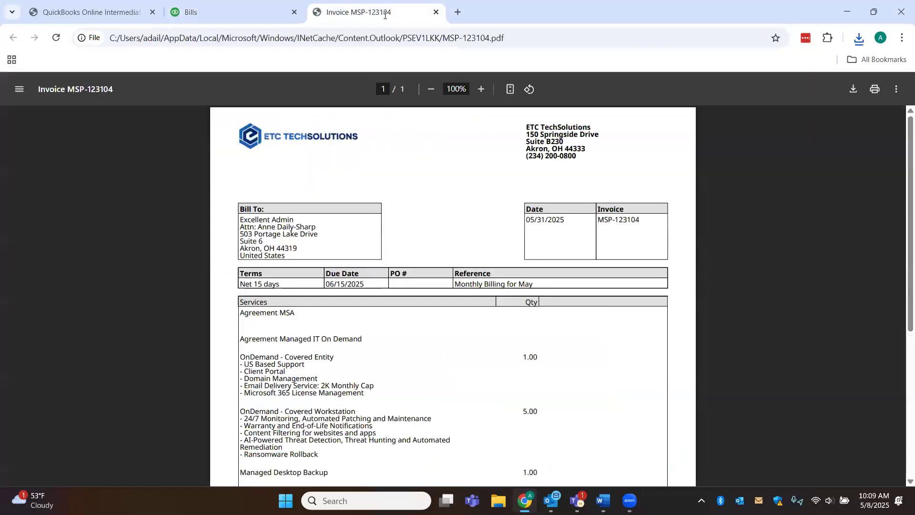
drag(385, 13, 470, 153)
click(560, 169)
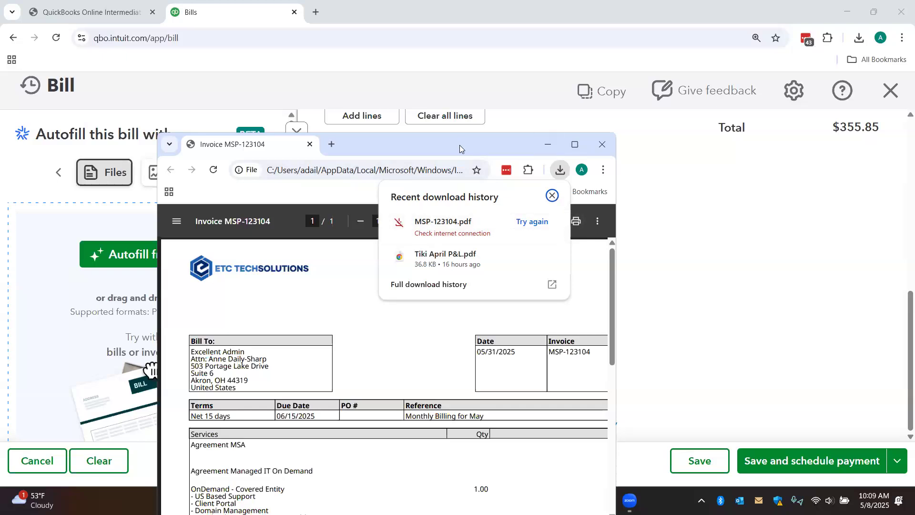
drag(459, 145, 891, 104)
click(893, 117)
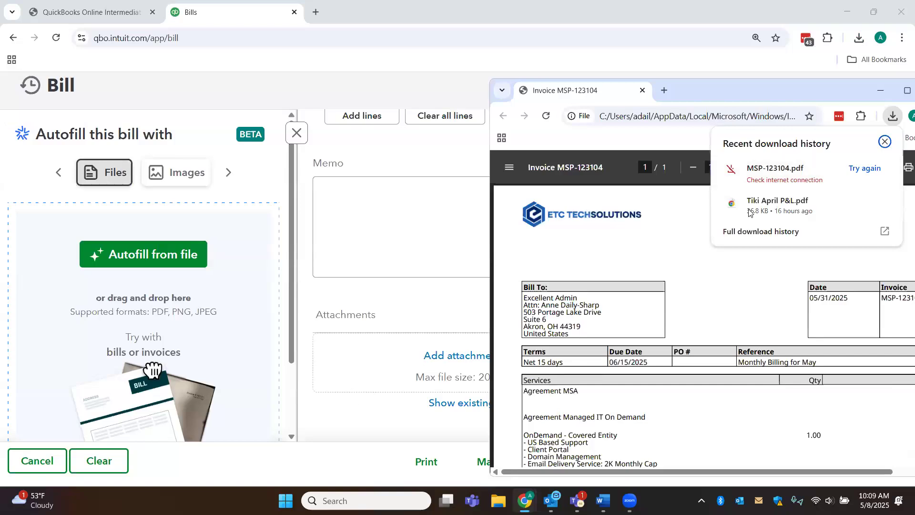
- Attach Tiki April P&L.pdf from the recent downloads to the bill and remove the attachment again
mouse_move(787, 204)
drag(759, 207, 364, 381)
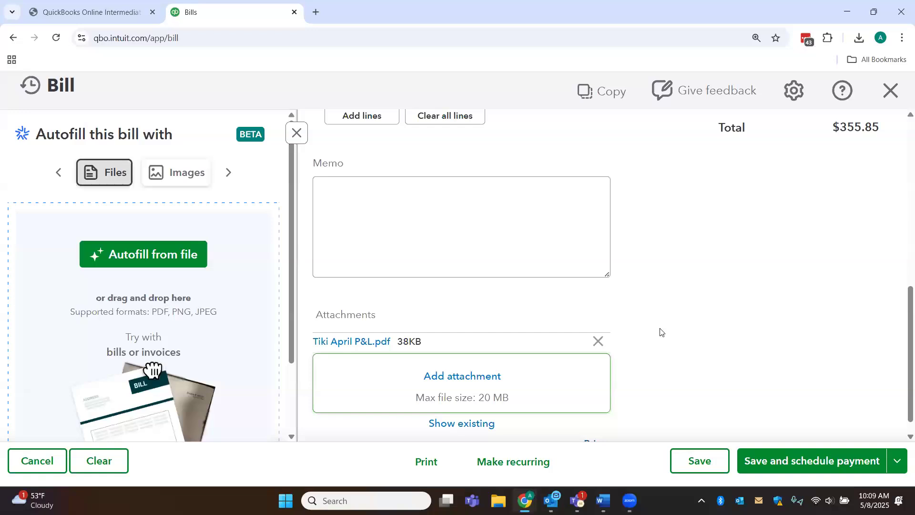
click(596, 343)
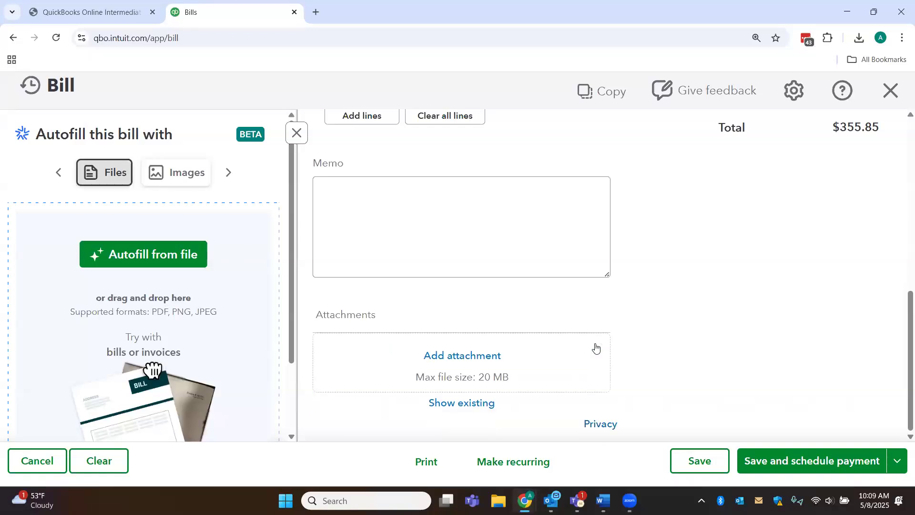
- Leave the bill number blank, save the ETC bill and start a new bill
scroll(596, 343, up, 5)
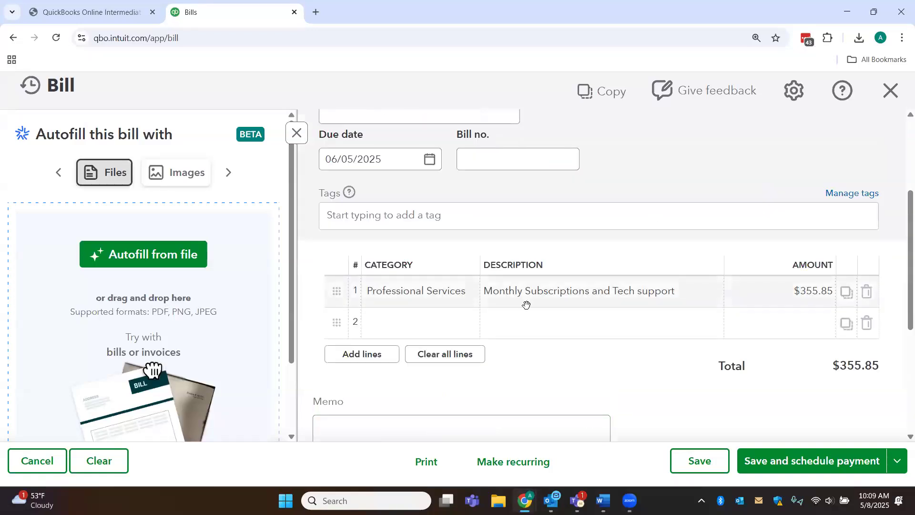
click(493, 153)
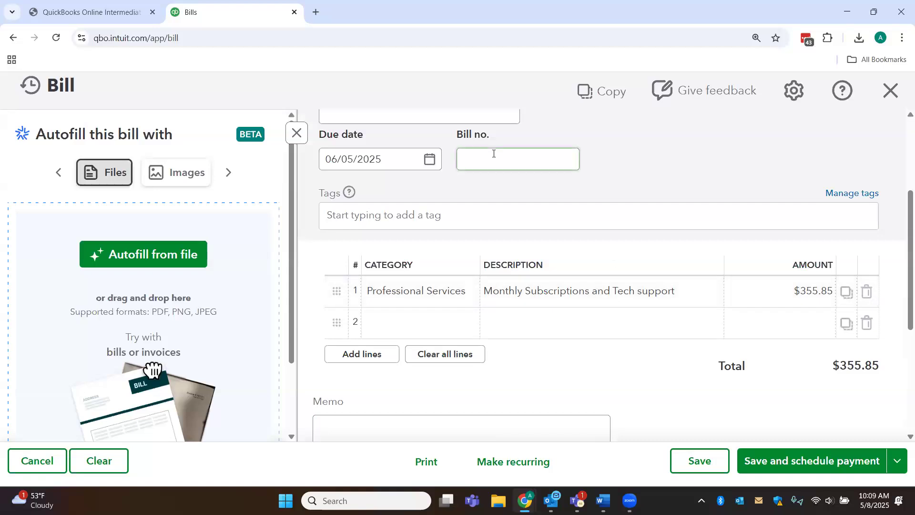
click(494, 156)
scroll(476, 211, up, 3)
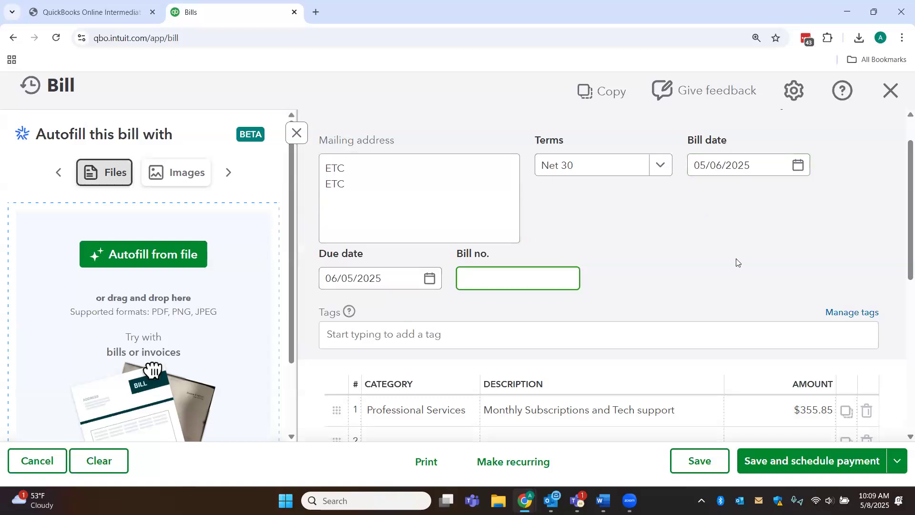
scroll(782, 276, down, 3)
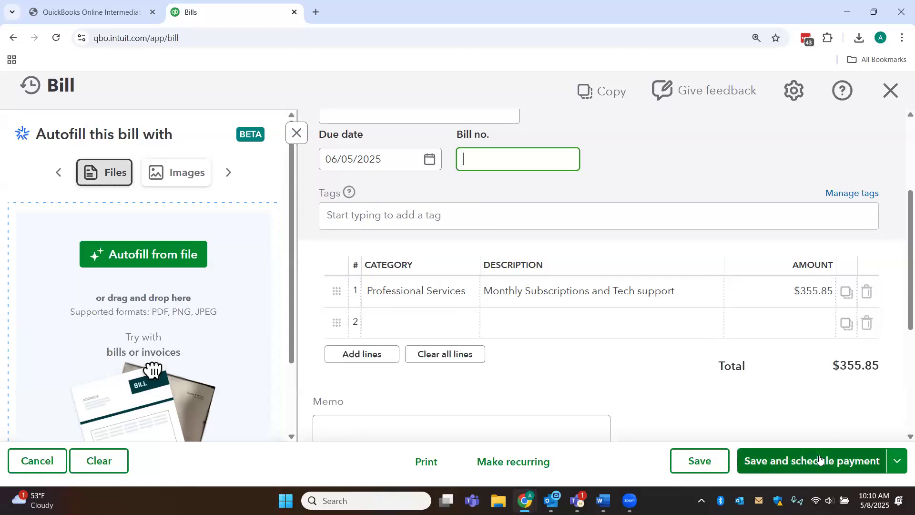
click(891, 460)
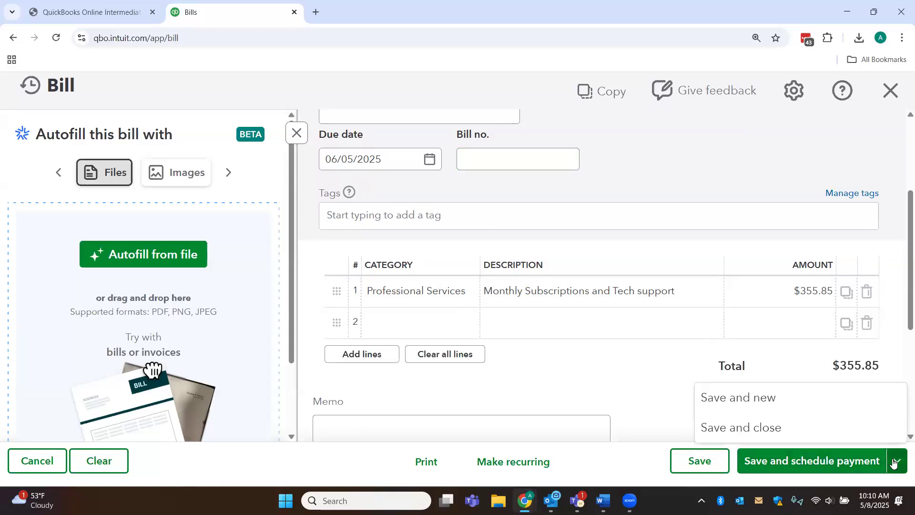
click(795, 389)
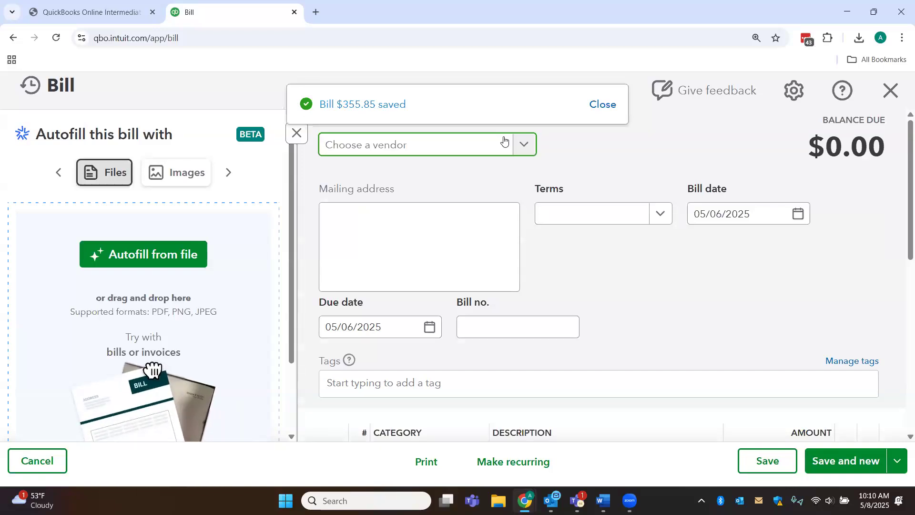
- Add Holmans Holding as a new vendor from the blank bill and save the vendor record
text(Rent)
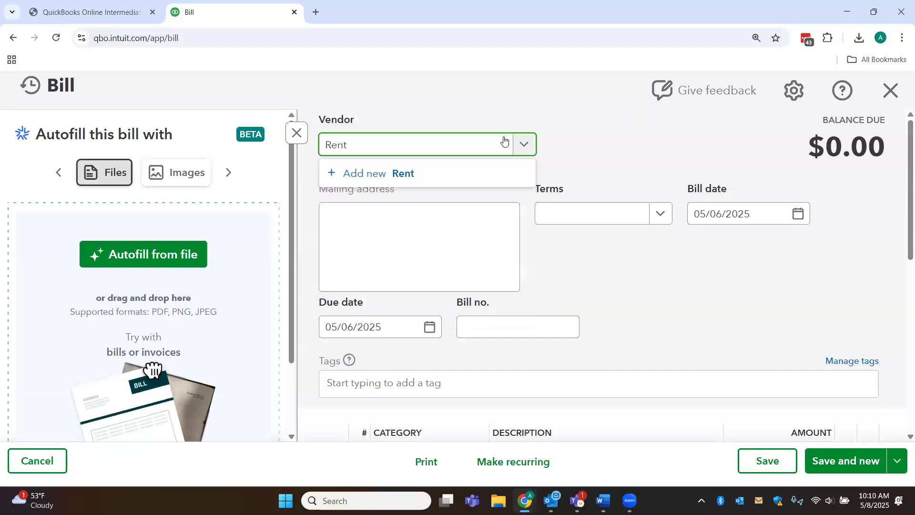
key(BackSpace)
key(BackSpace)
key(BackSpace)
text(Holmans Ha)
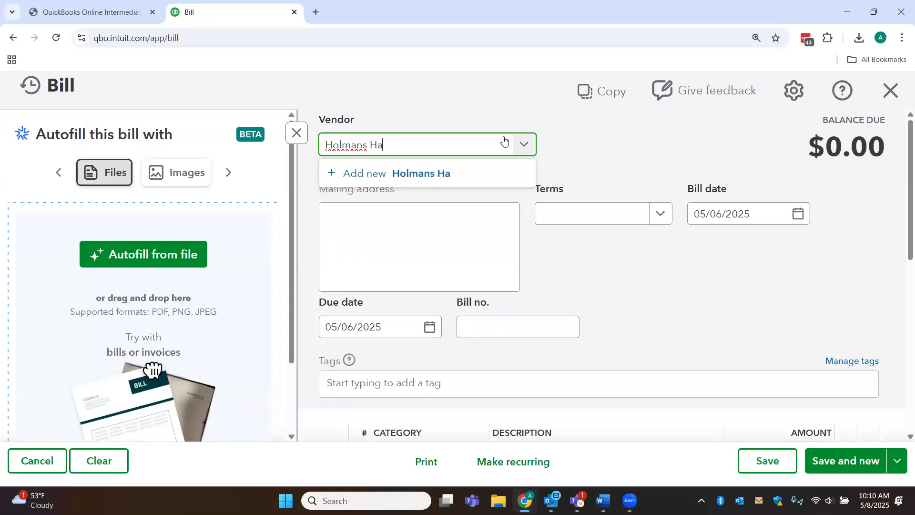
key(BackSpace)
text(olding)
click(446, 181)
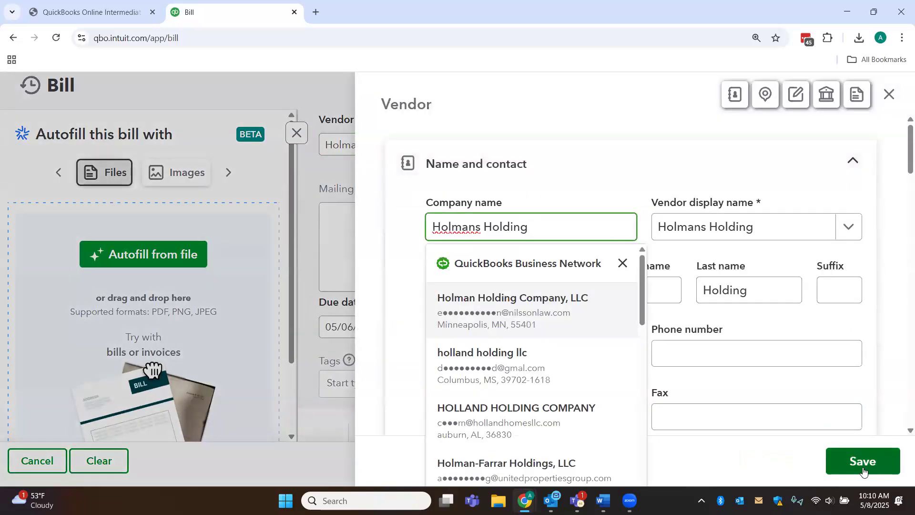
click(863, 470)
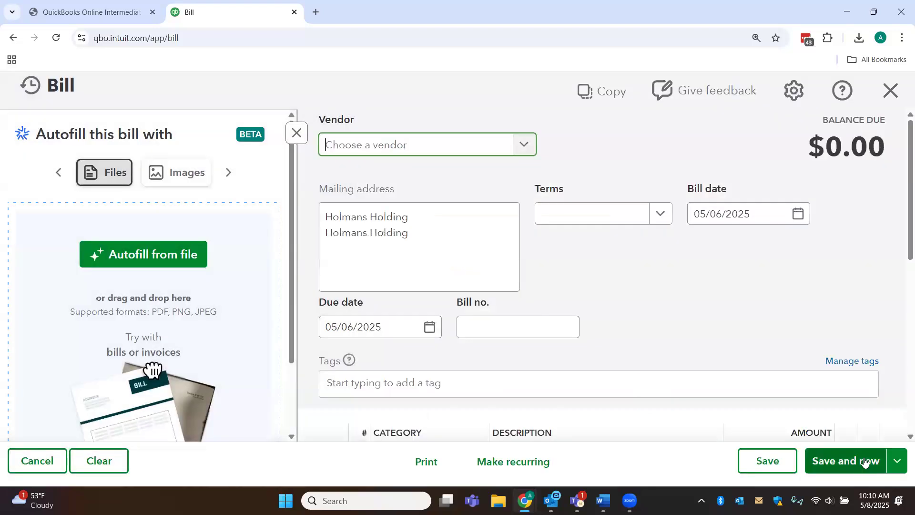
- Set the bill's terms to Due on receipt and its bill date to 06/01/2025
click(652, 211)
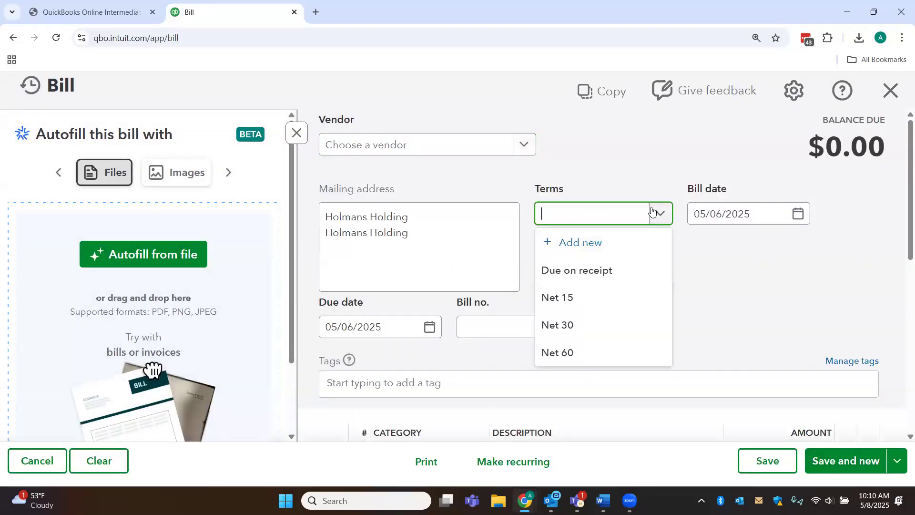
click(598, 270)
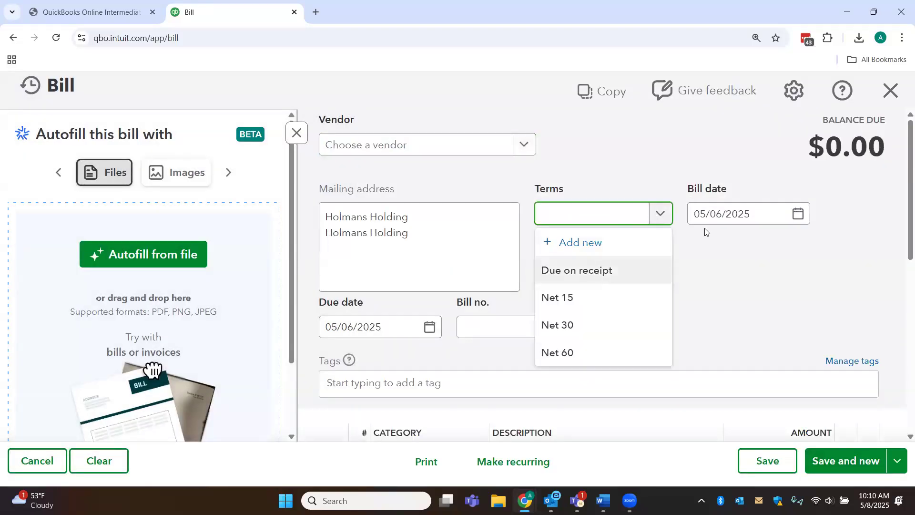
click(796, 215)
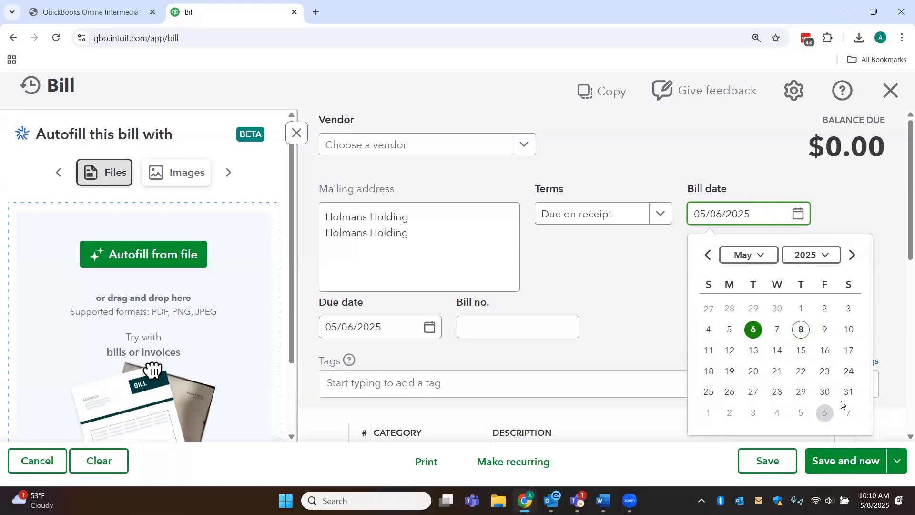
click(710, 412)
click(629, 303)
- Categorize the bill's first line as the Rent sub-account of Home office with an amount of 825.00
scroll(547, 305, down, 4)
click(457, 298)
text(Ren)
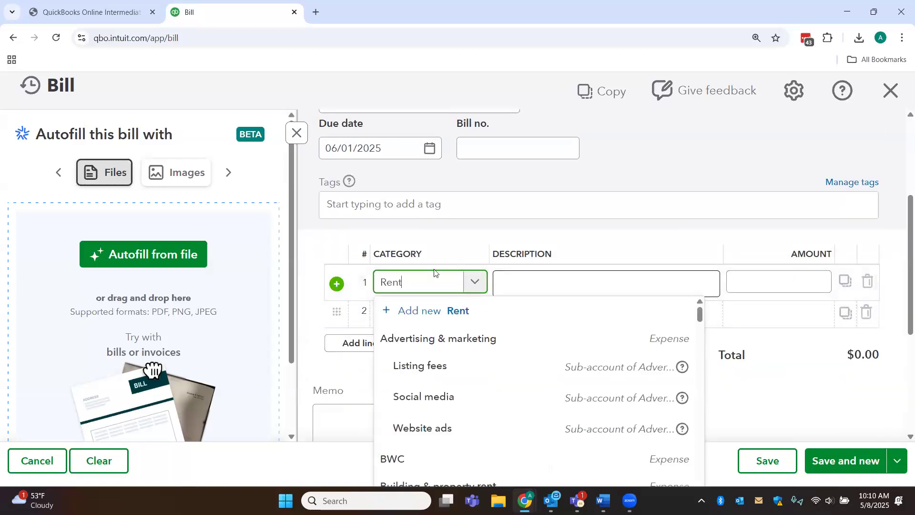
text(t)
click(445, 364)
click(816, 275)
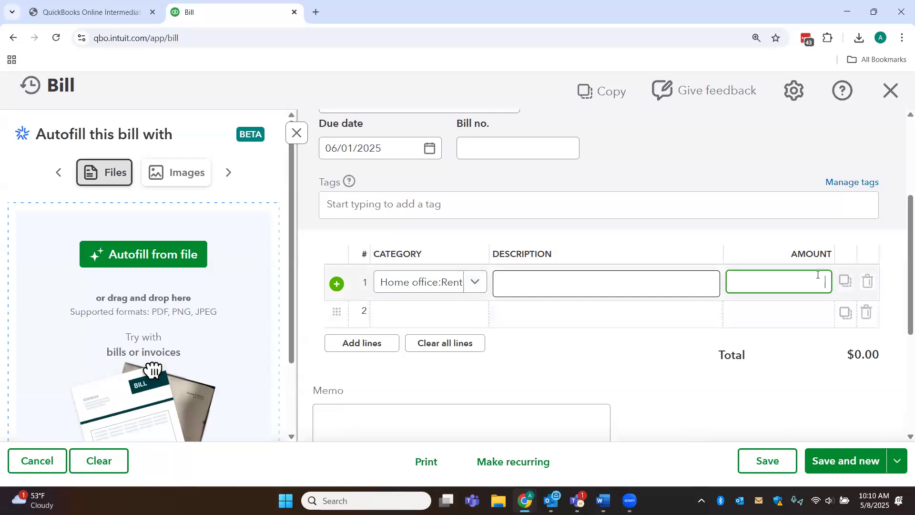
text(825)
key(Tab)
- Enter "Junes Rent" as the first line's description, save the bill and start a new one
click(593, 279)
text(Junes Rent)
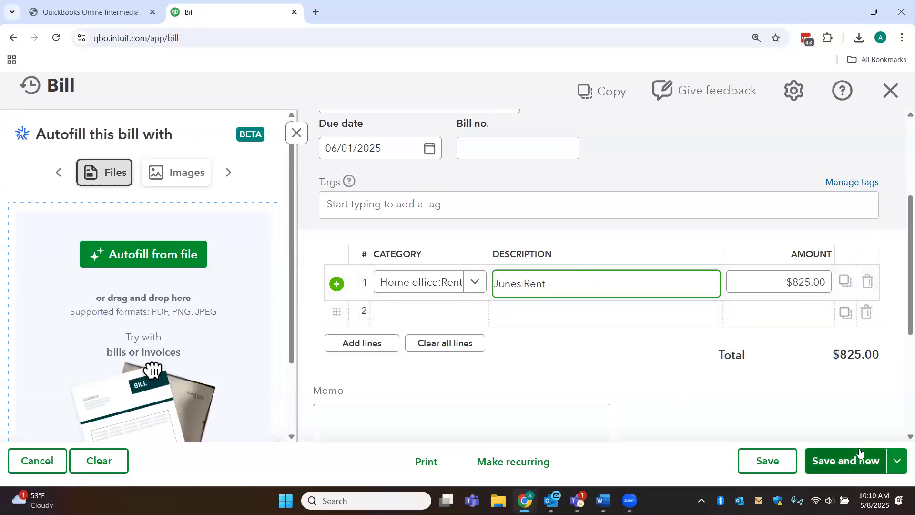
click(853, 461)
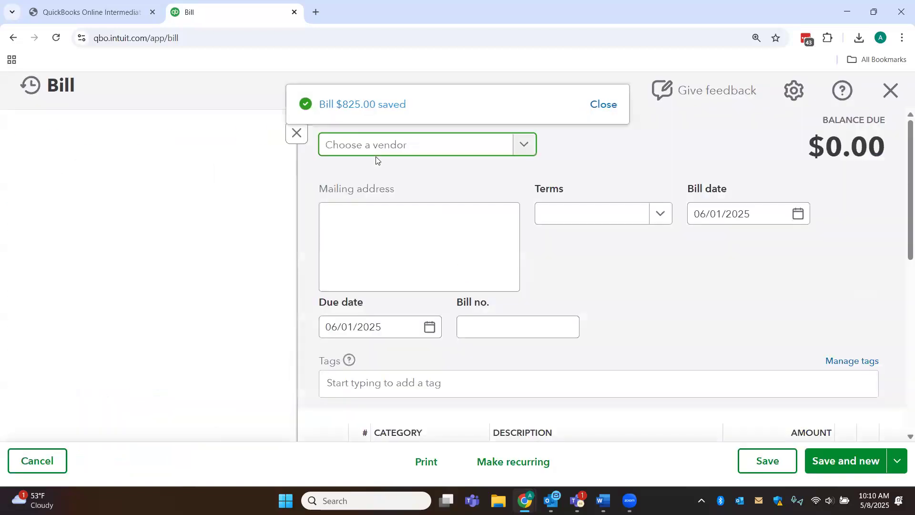
- Add BFG as a new vendor for the bill and set the terms to Due on receipt
text(BFG)
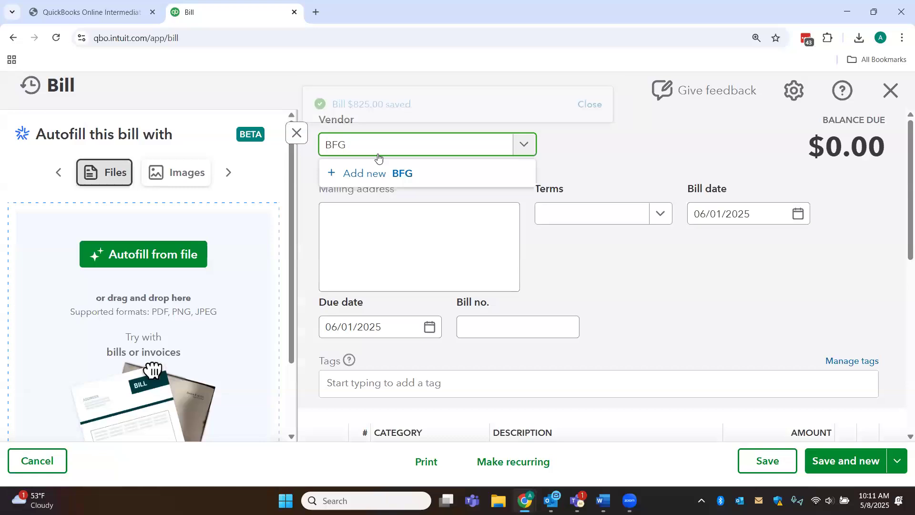
click(379, 164)
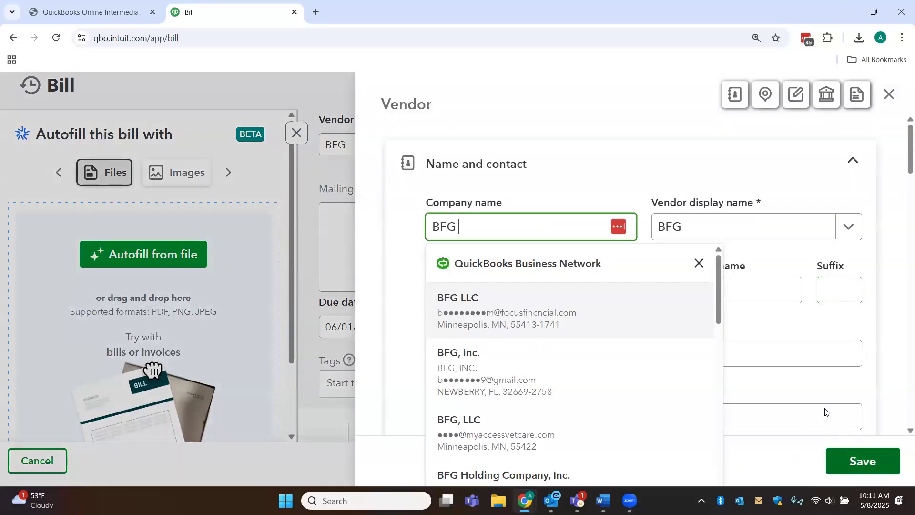
click(588, 208)
click(588, 267)
- Create a new account named KIA Loan as the category of the bill's first line
scroll(453, 302, down, 4)
click(426, 285)
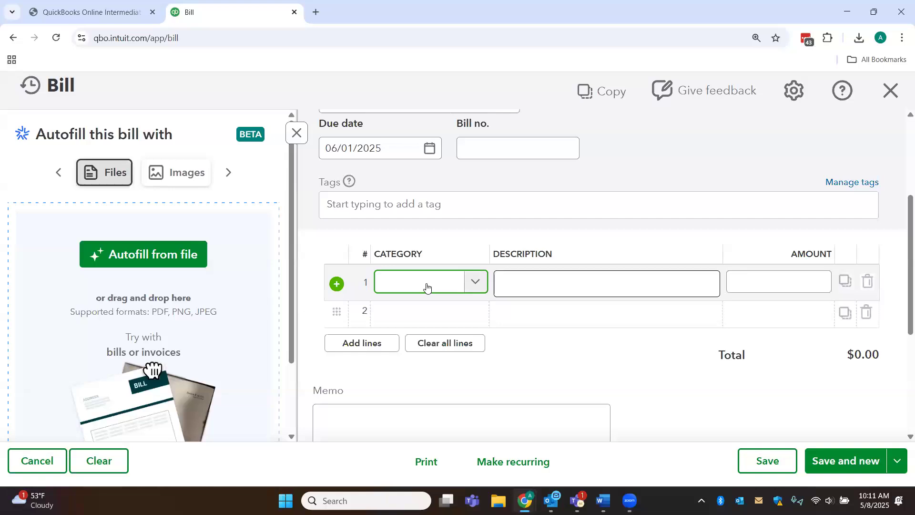
text(KIA l)
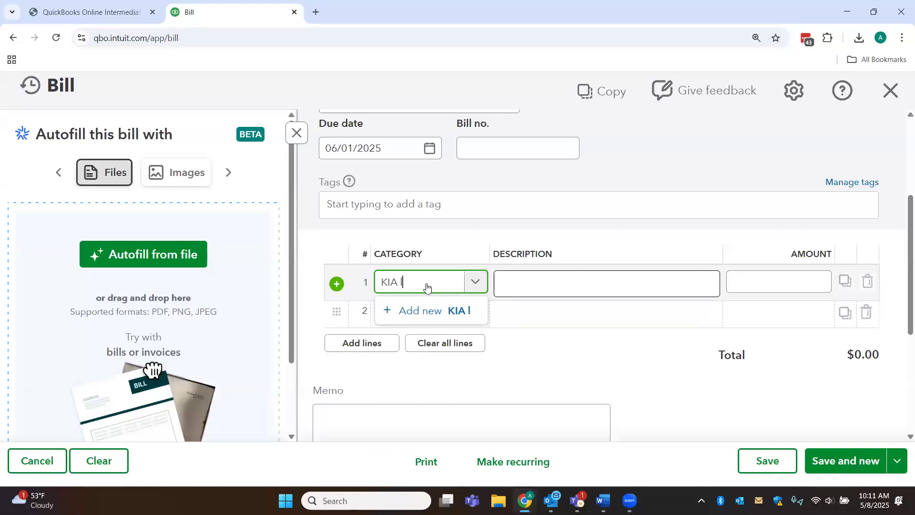
text(OAN)
key(BackSpace)
key(BackSpace)
key(BackSpace)
key(BackSpace)
text(Loan)
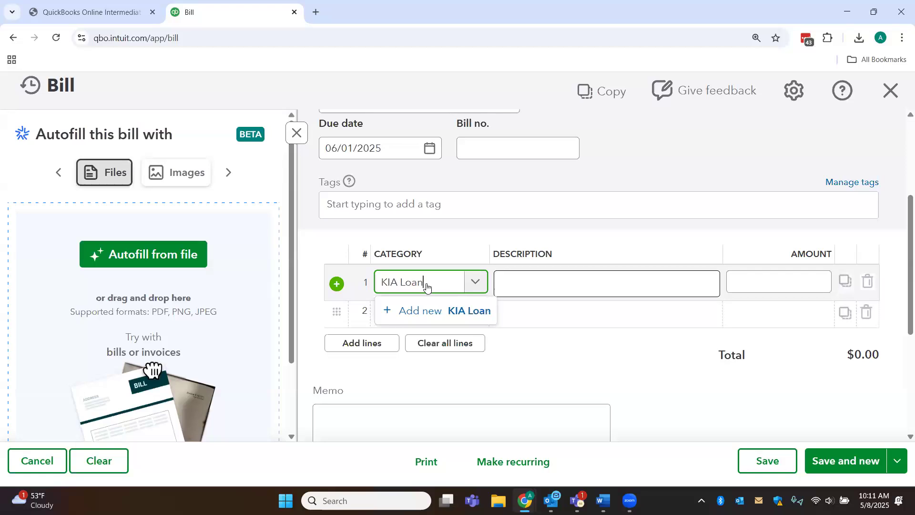
click(411, 308)
click(636, 224)
click(620, 393)
click(841, 460)
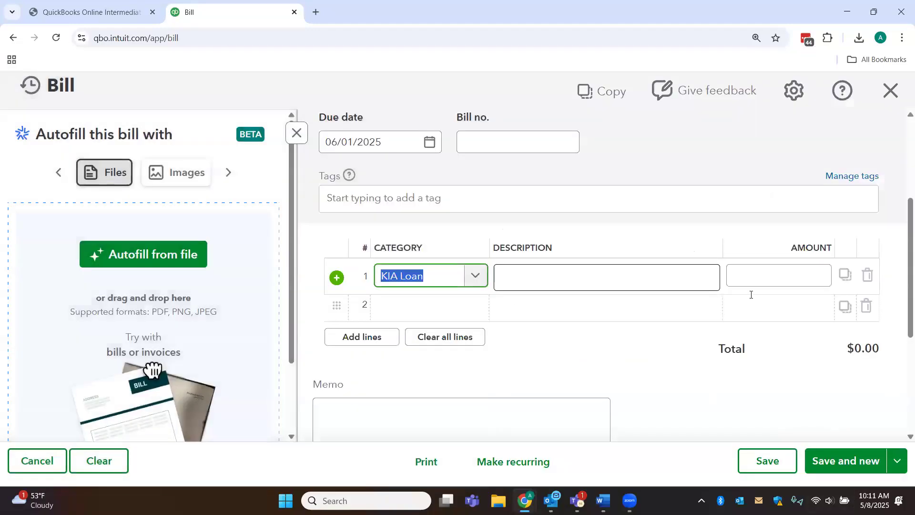
- Set the first line's amount to 625.00, then save and close the bill
click(761, 275)
text(625)
key(Tab)
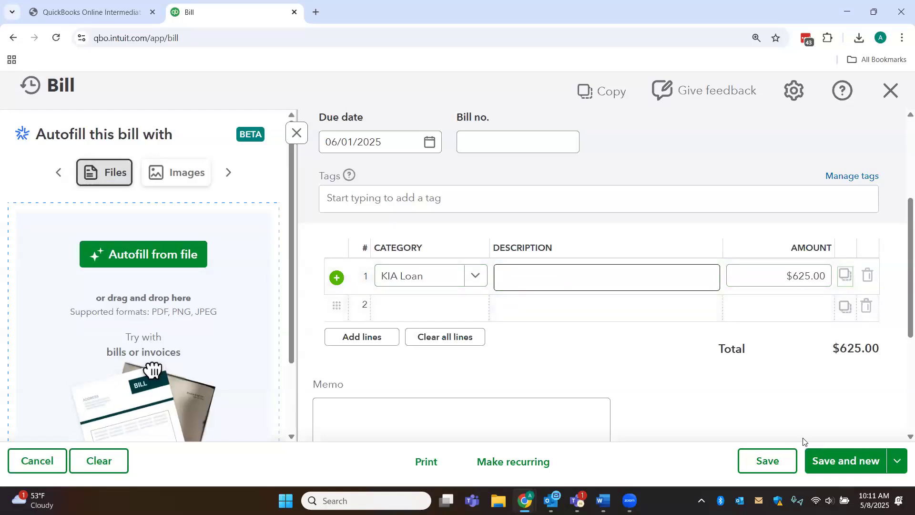
click(900, 461)
click(780, 396)
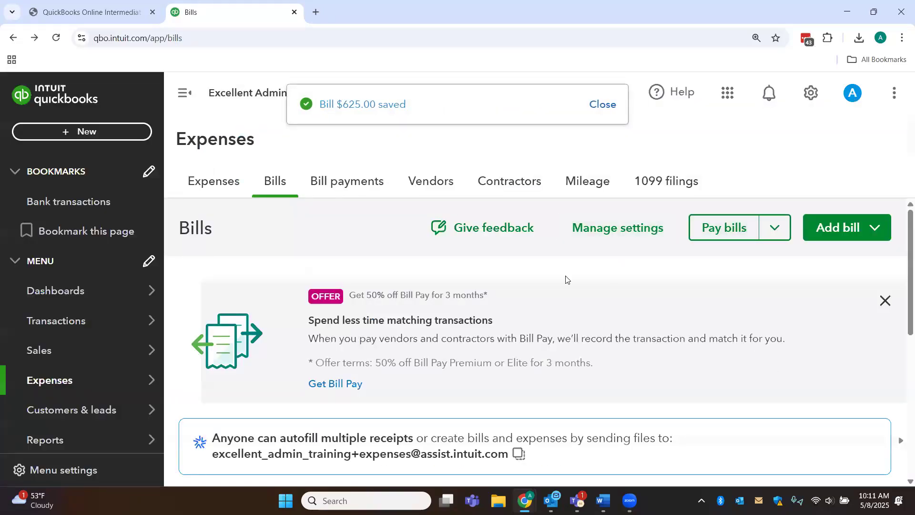
- Review the unpaid bills, open Pay Bills from the expenses page and select all listed bills for payment
scroll(433, 317, down, 5)
scroll(405, 348, down, 2)
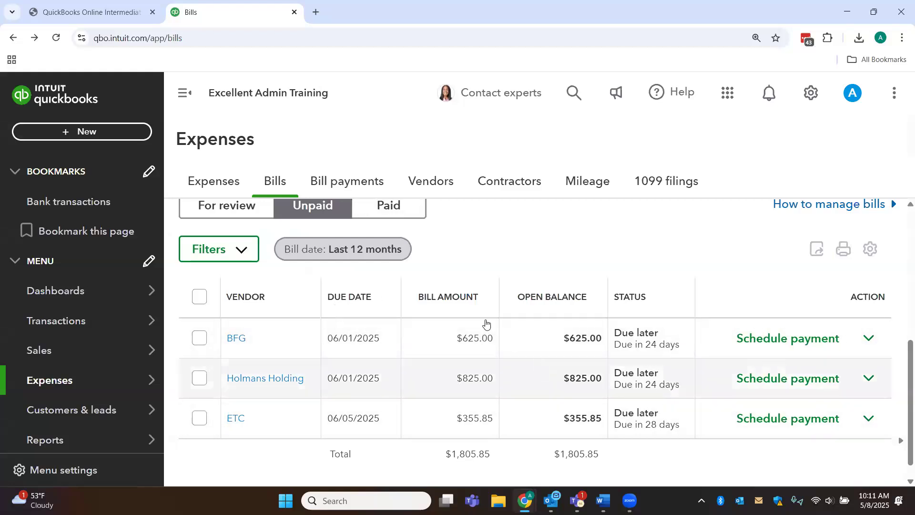
drag(465, 451, 502, 444)
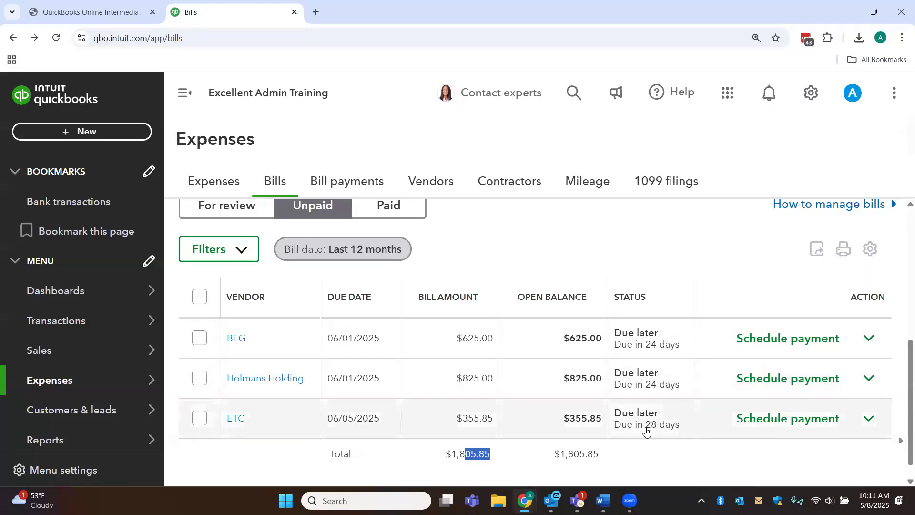
scroll(884, 307, up, 5)
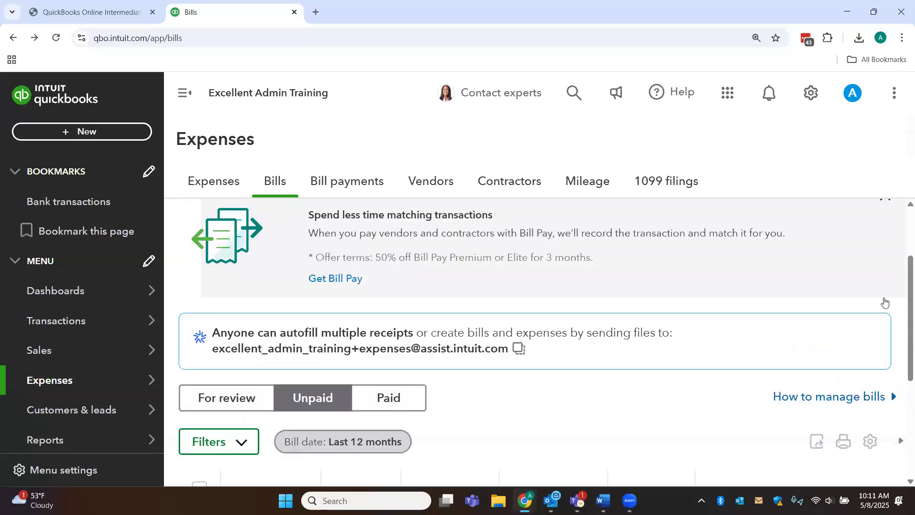
click(214, 181)
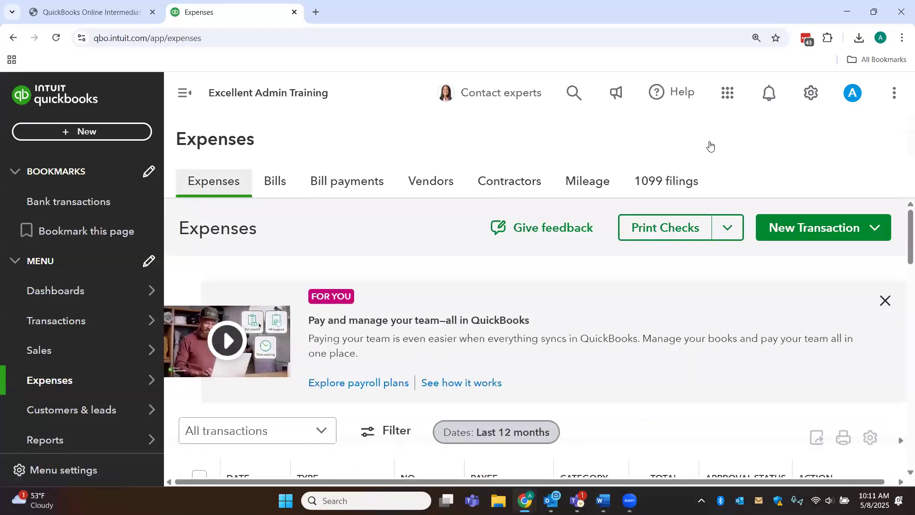
click(674, 262)
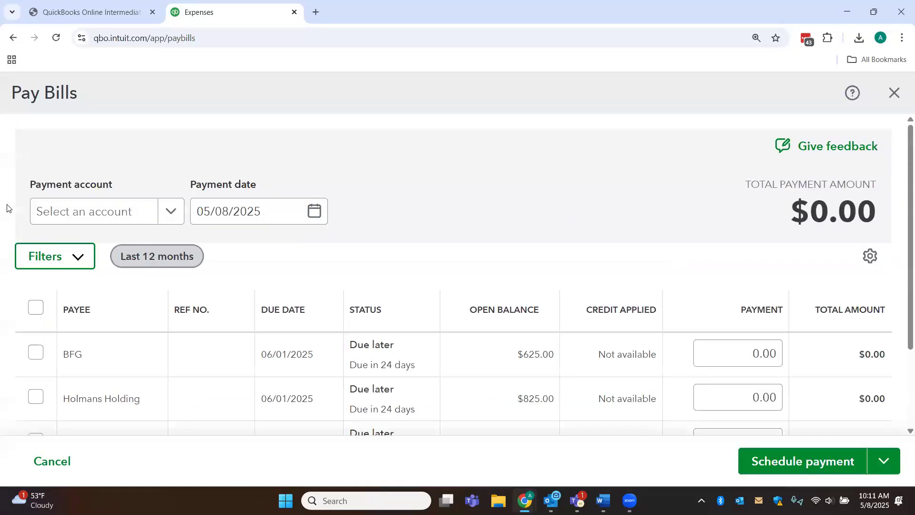
scroll(7, 208, down, 2)
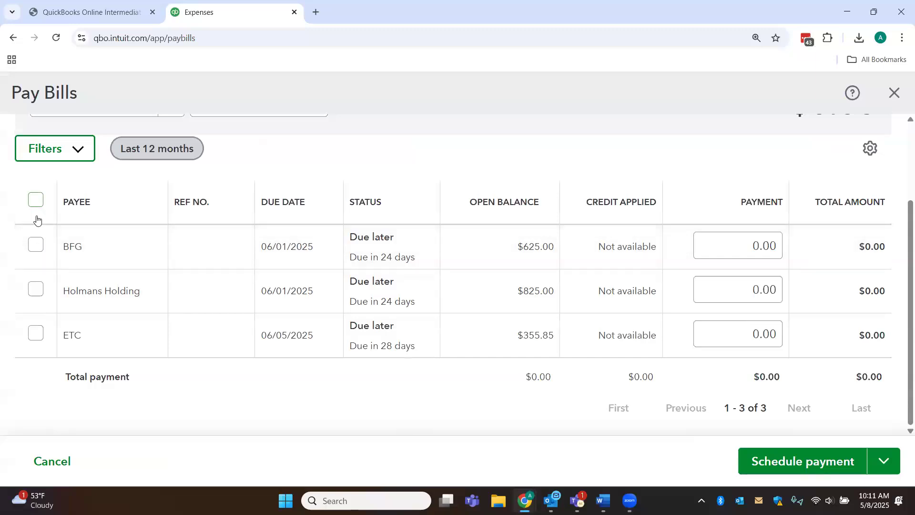
click(36, 201)
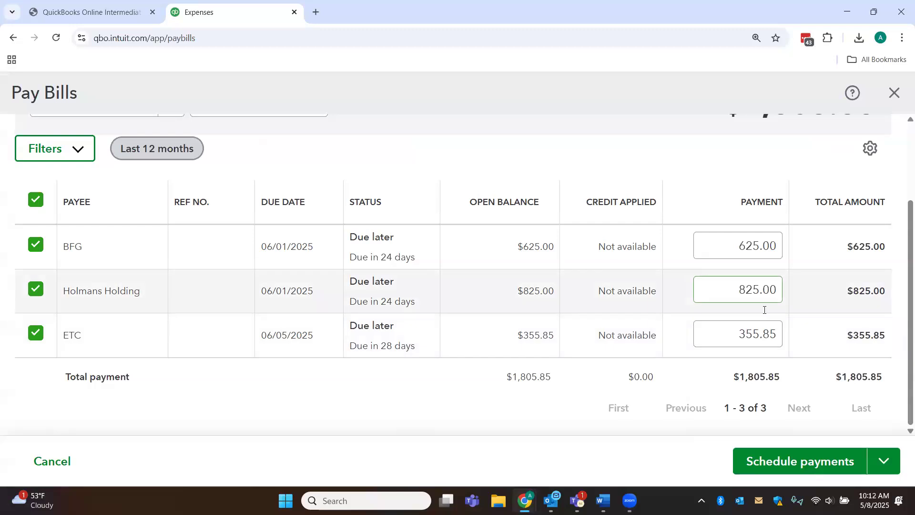
- Try a partial payment of 255.85 on the ETC bill and restore the payment to 355.85
click(731, 338)
key(Escape)
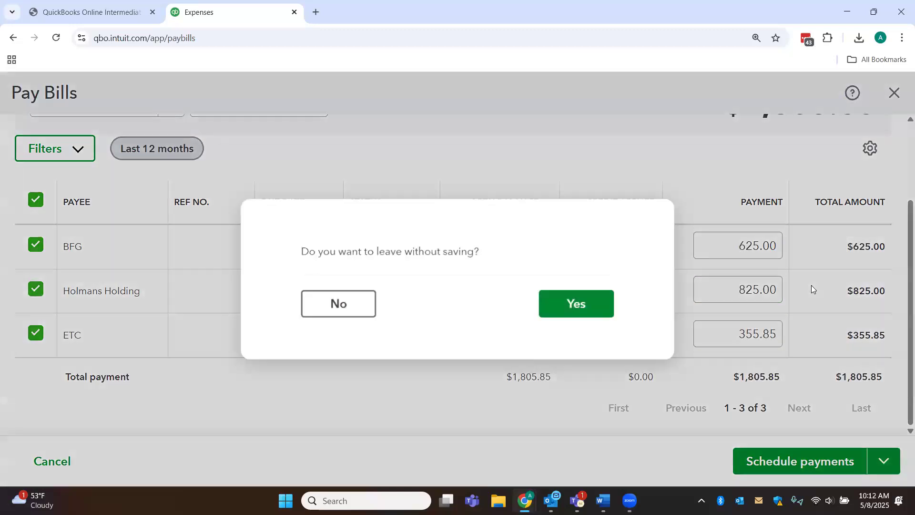
click(333, 304)
click(741, 334)
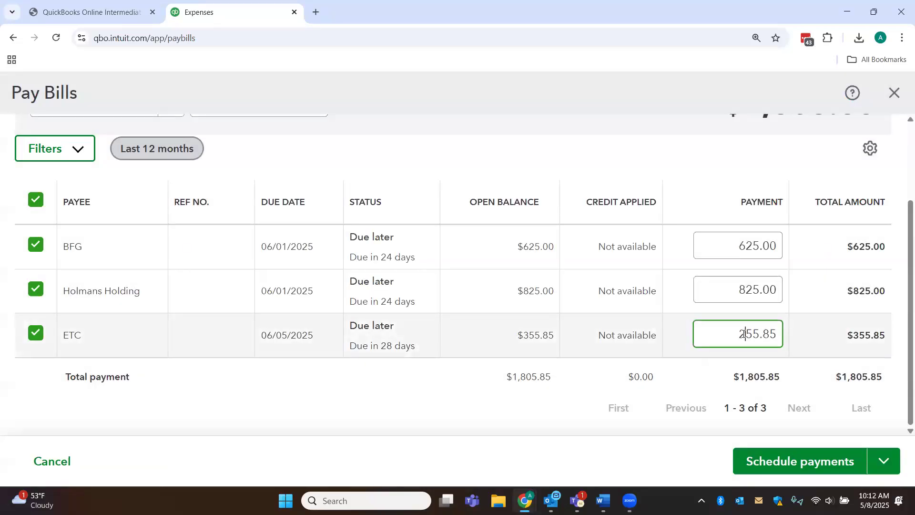
key(Tab)
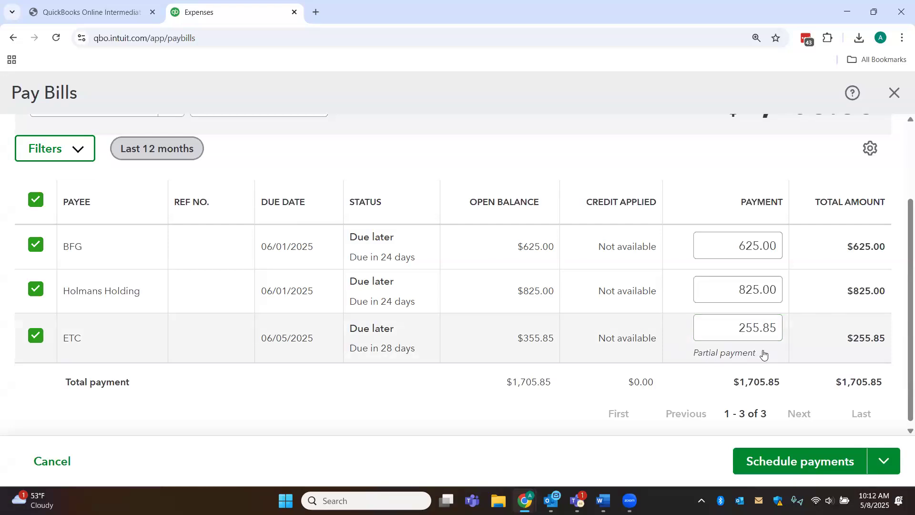
click(746, 330)
click(668, 196)
- Select the Operating bank account for the payments and set the starting check number to 3500
scroll(424, 210, up, 3)
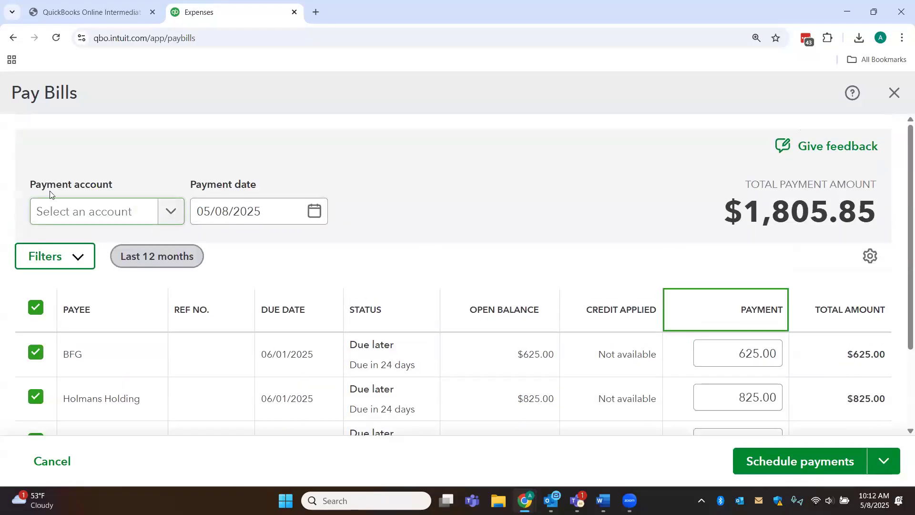
click(159, 211)
click(111, 312)
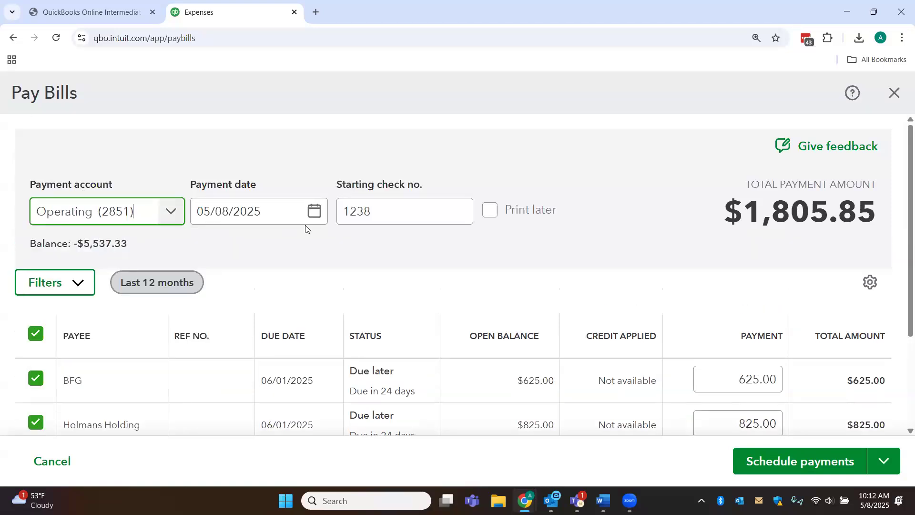
click(437, 213)
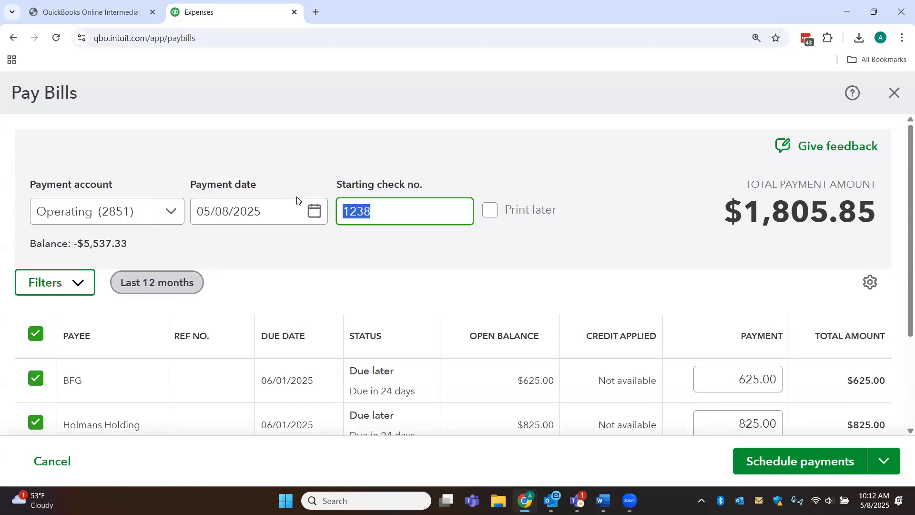
click(496, 215)
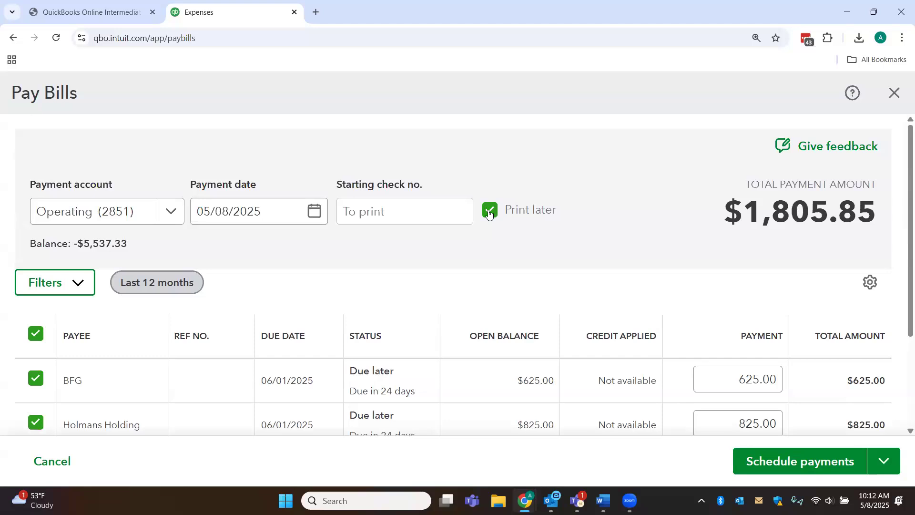
click(489, 211)
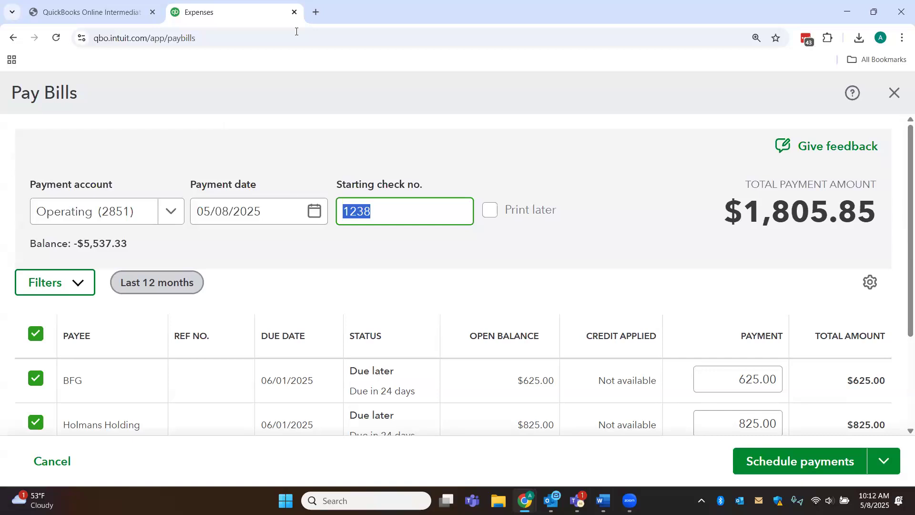
text(3500)
click(496, 140)
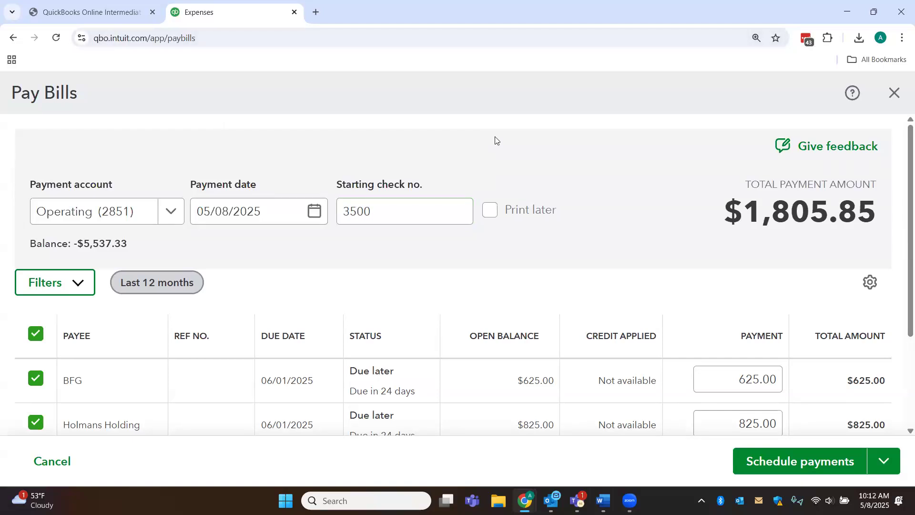
- Submit the selected bill payments for check printing and finish the print checks setup with the Voucher check type
scroll(520, 194, down, 3)
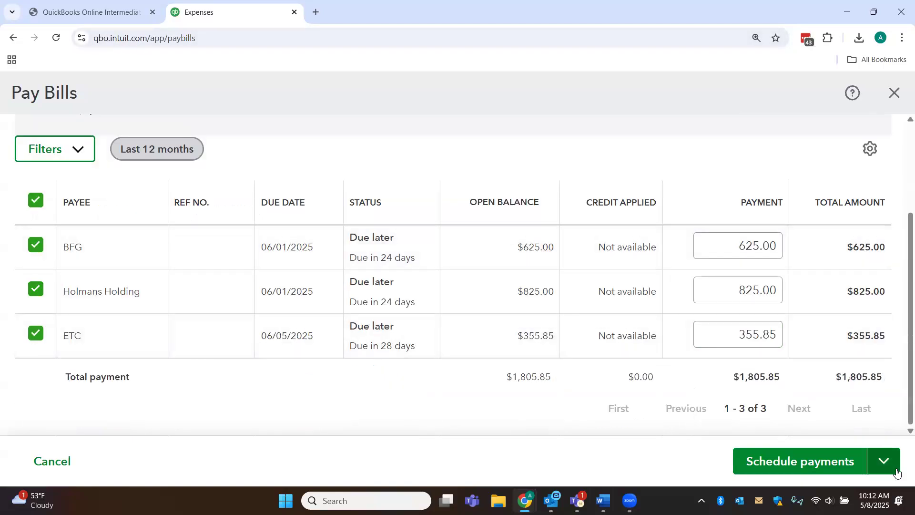
click(873, 449)
click(819, 433)
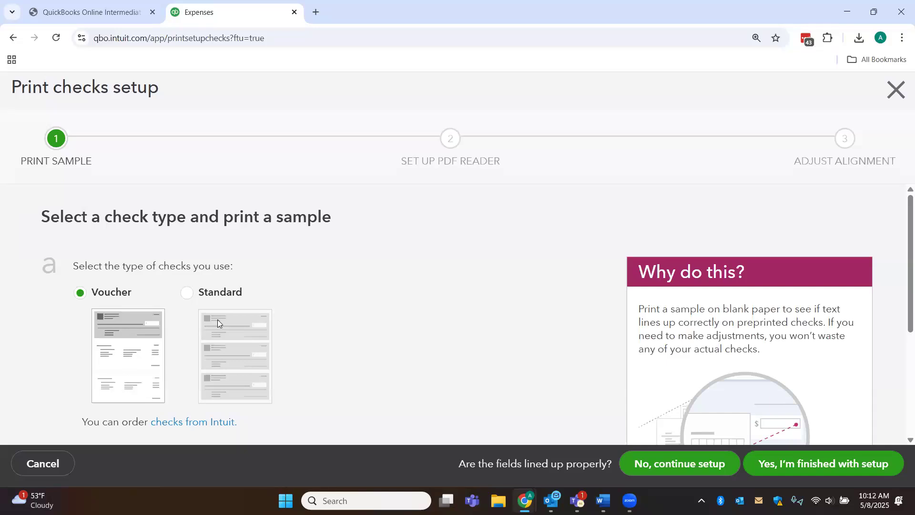
scroll(231, 388, down, 3)
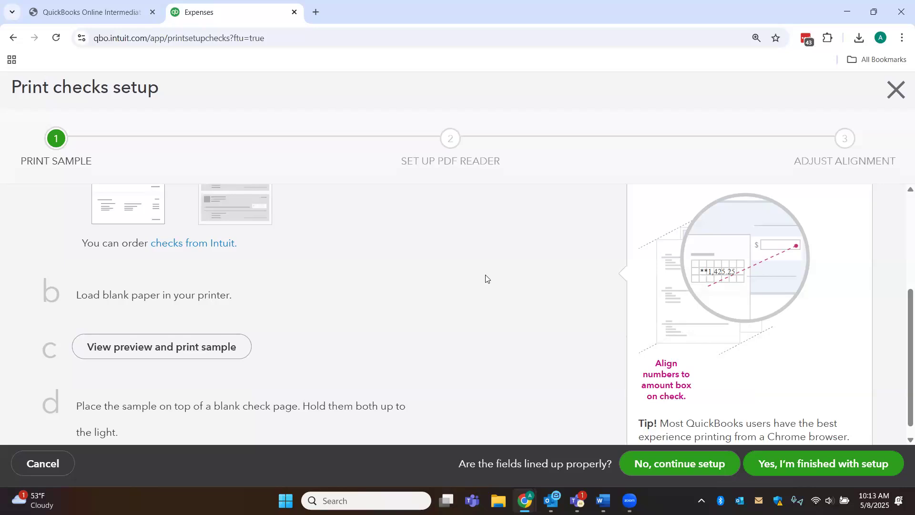
scroll(758, 399, down, 1)
click(803, 468)
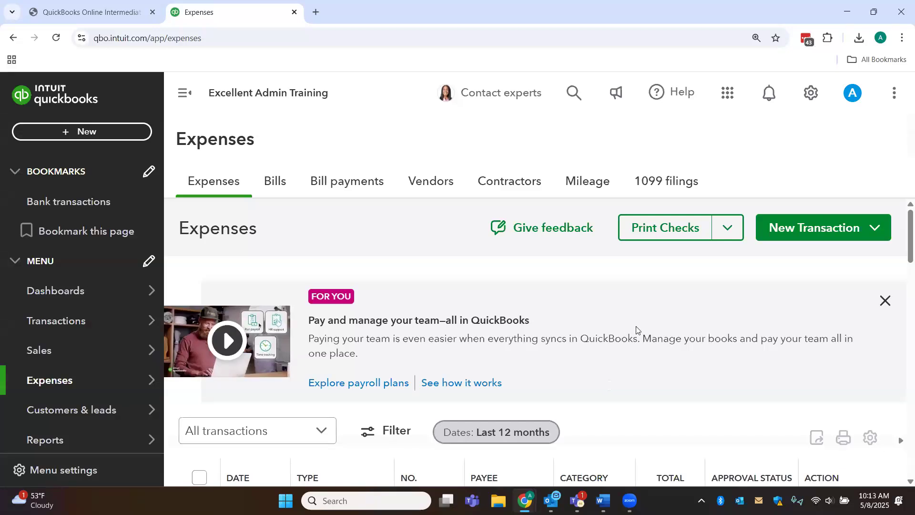
- Check the Print Checks page from the expenses list and close it
scroll(690, 300, down, 5)
scroll(690, 302, up, 5)
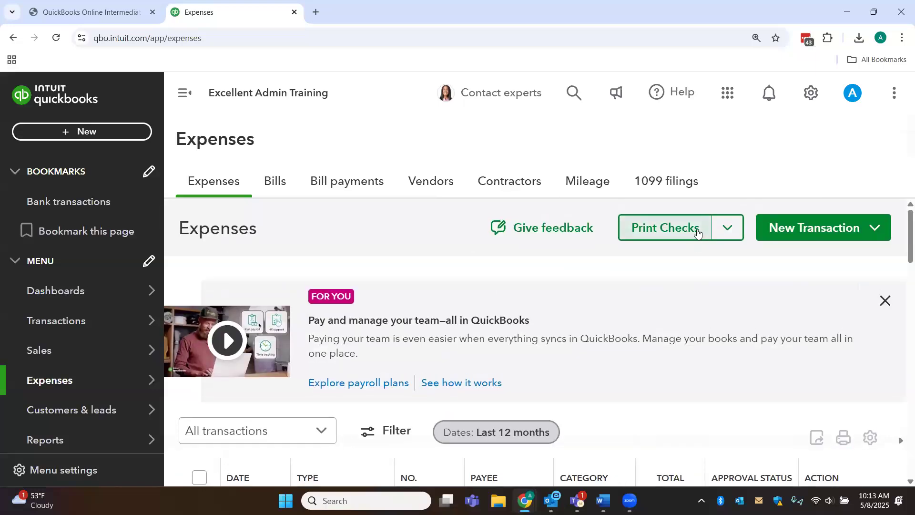
click(697, 232)
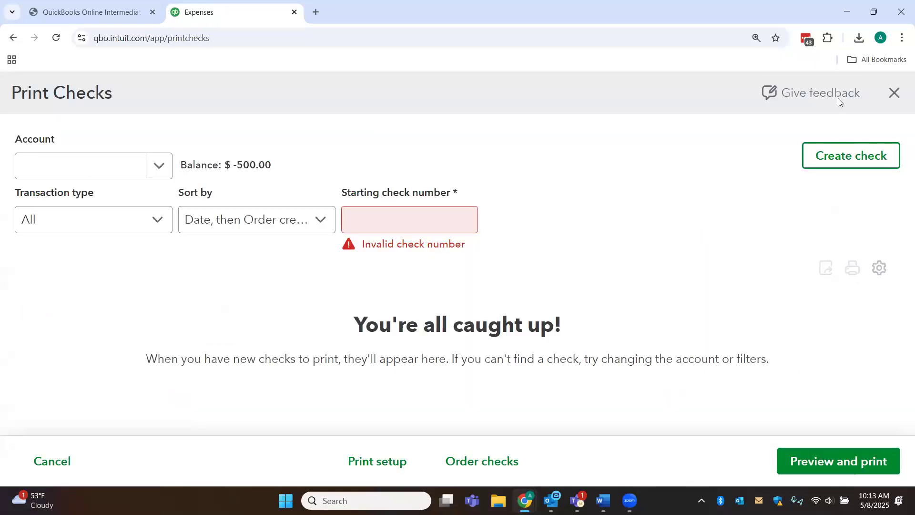
click(892, 92)
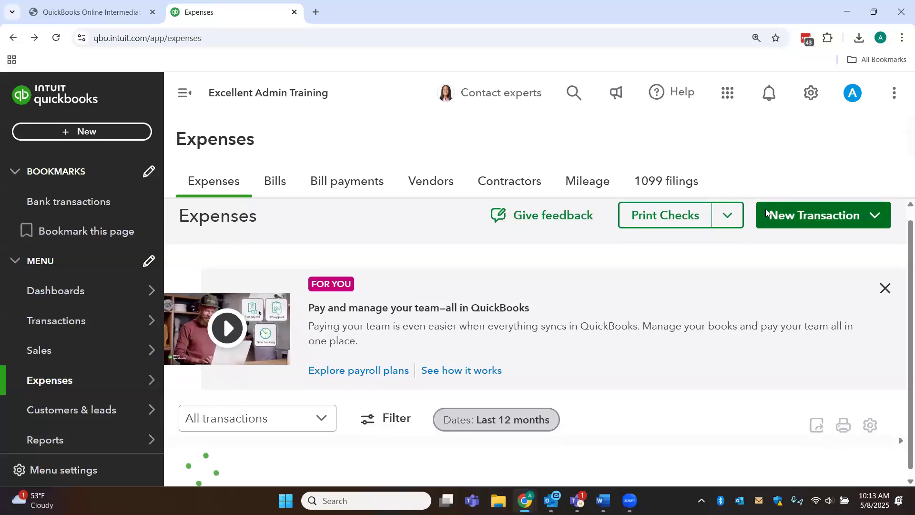
- Open the BFG bill from the expenses list and view the payment linked to it
scroll(711, 245, down, 5)
scroll(413, 245, up, 3)
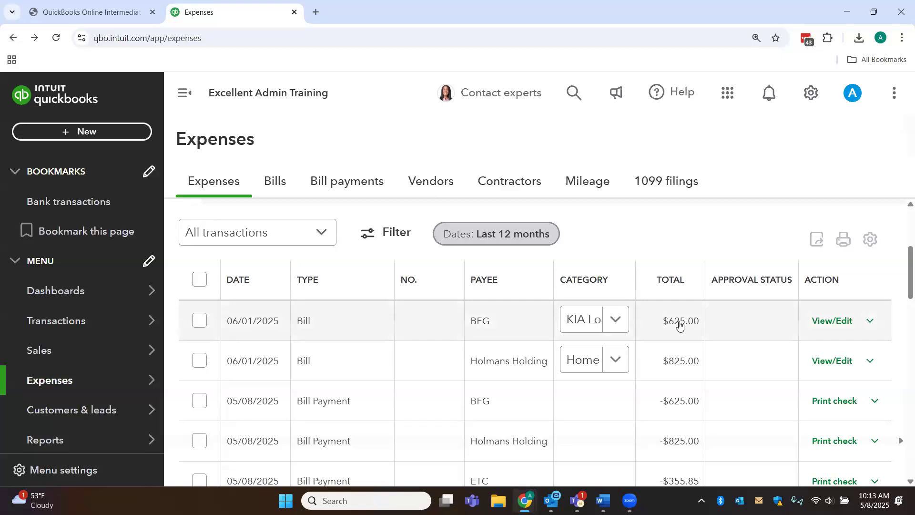
click(823, 322)
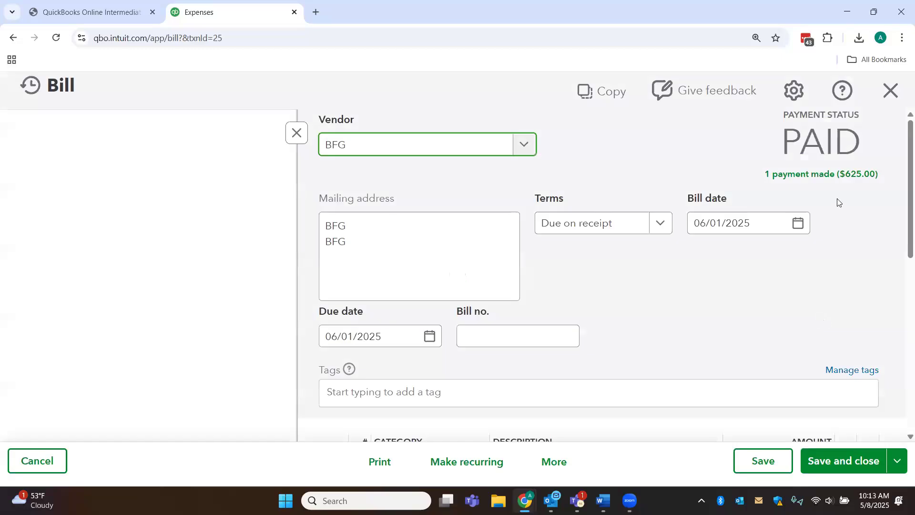
click(822, 174)
click(601, 185)
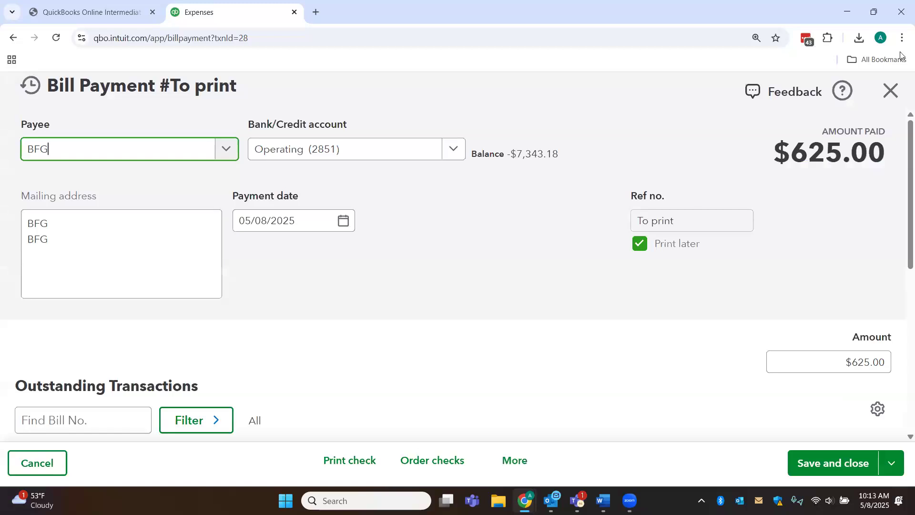
- Open Print Checks for the Operating bank account and set the starting check number to 3500
scroll(714, 234, up, 5)
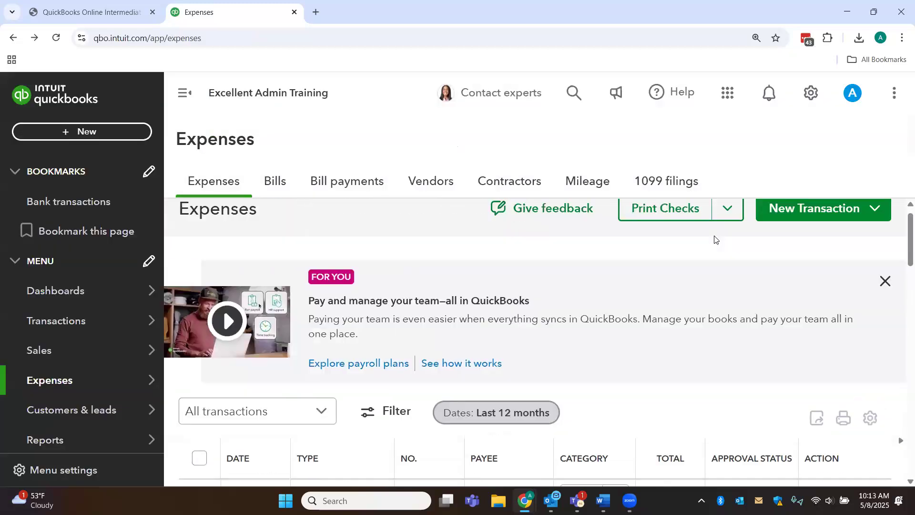
click(677, 232)
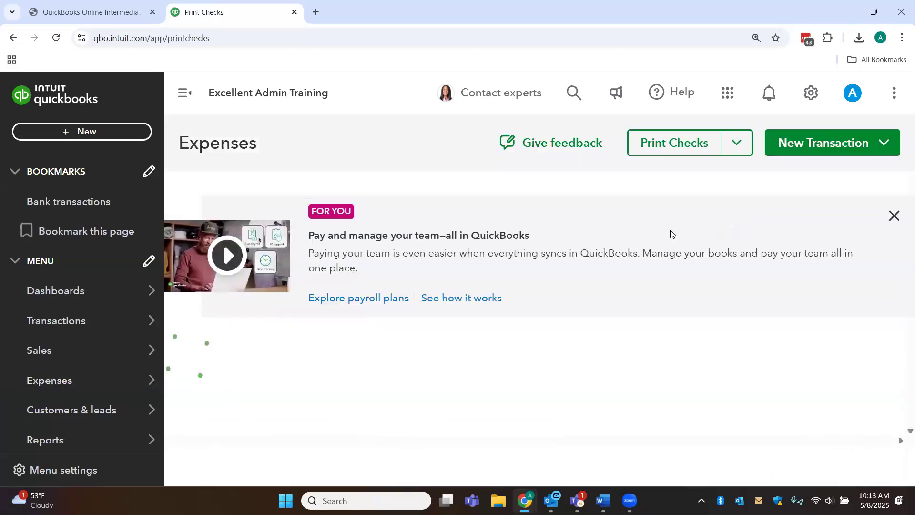
click(62, 167)
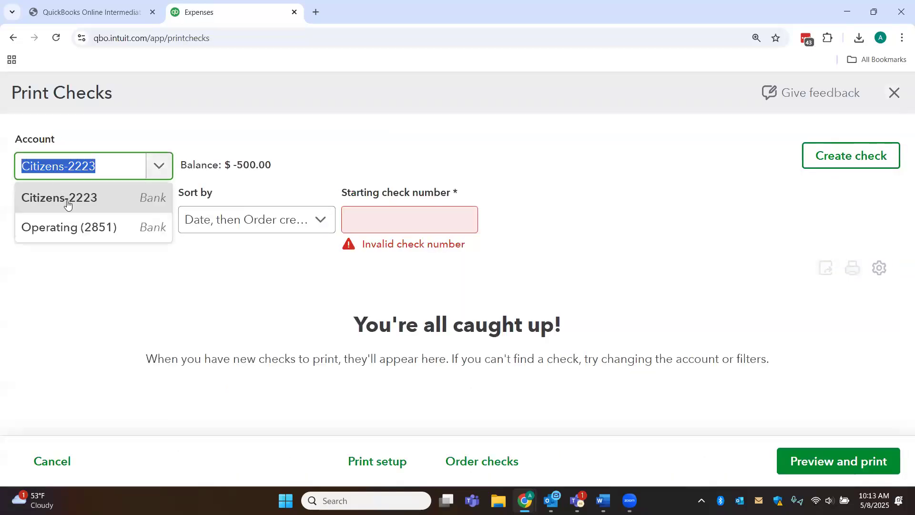
click(61, 227)
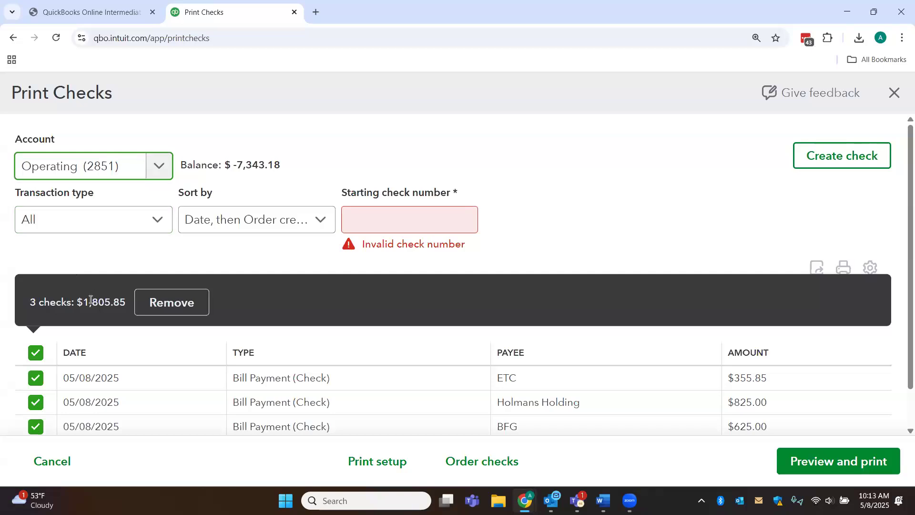
scroll(133, 297, down, 1)
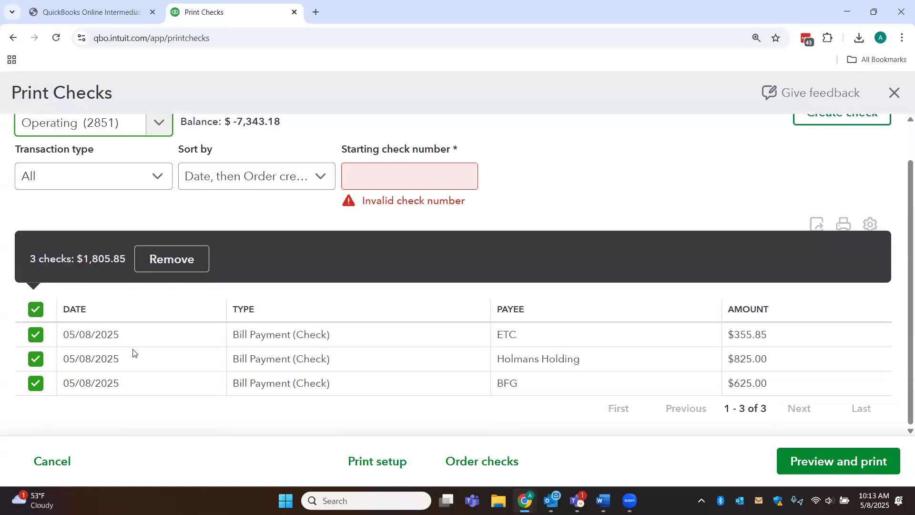
click(388, 177)
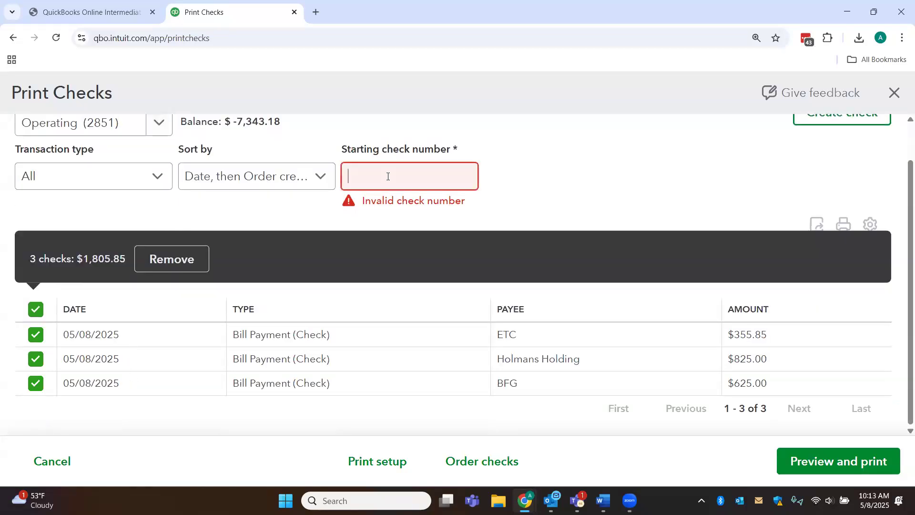
text(3500)
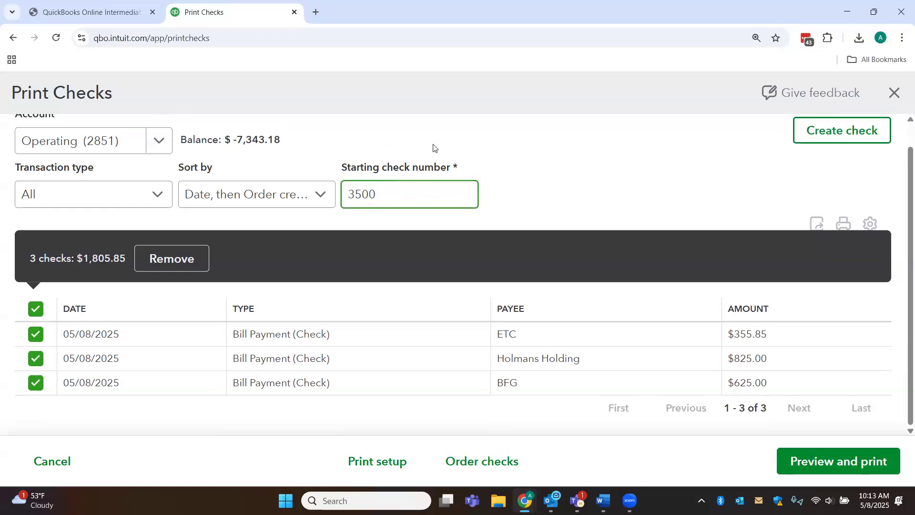
click(517, 172)
drag(394, 196, 372, 195)
- Preview the three bill payment checks, close the preview and confirm that they all printed correctly
click(830, 462)
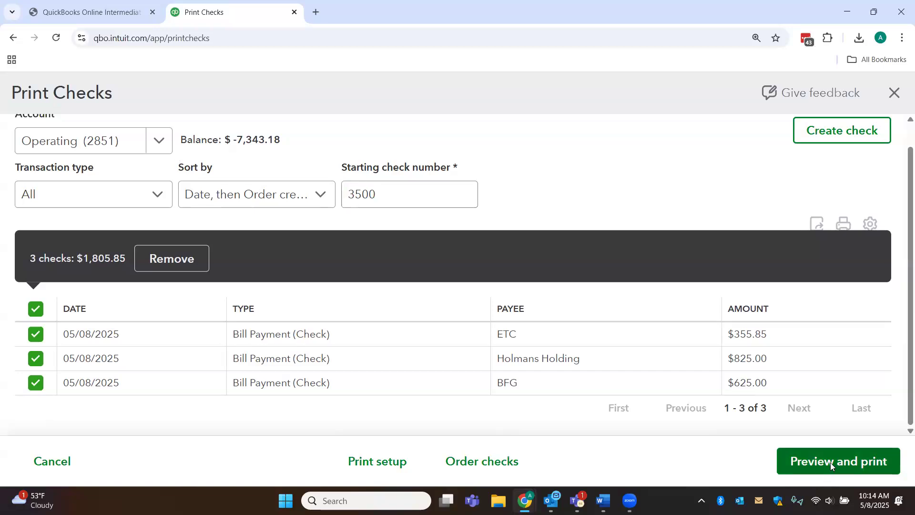
scroll(676, 223, down, 6)
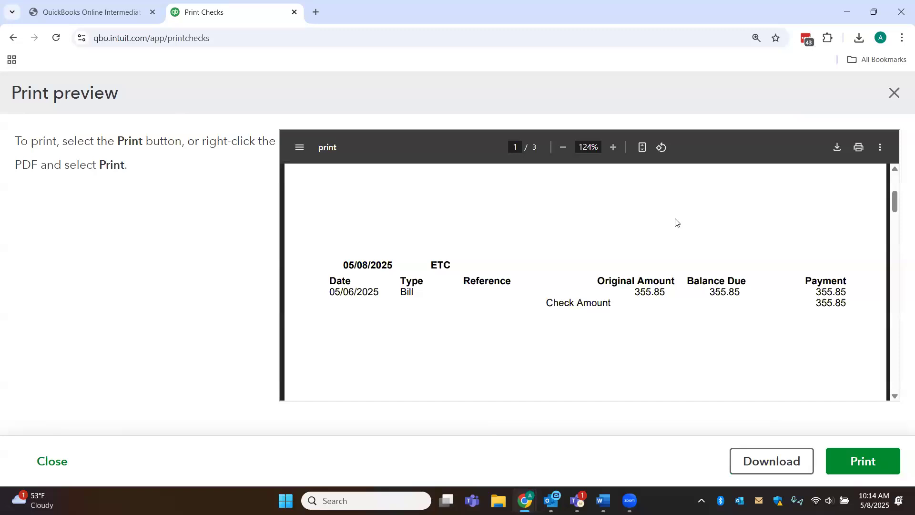
scroll(672, 231, down, 12)
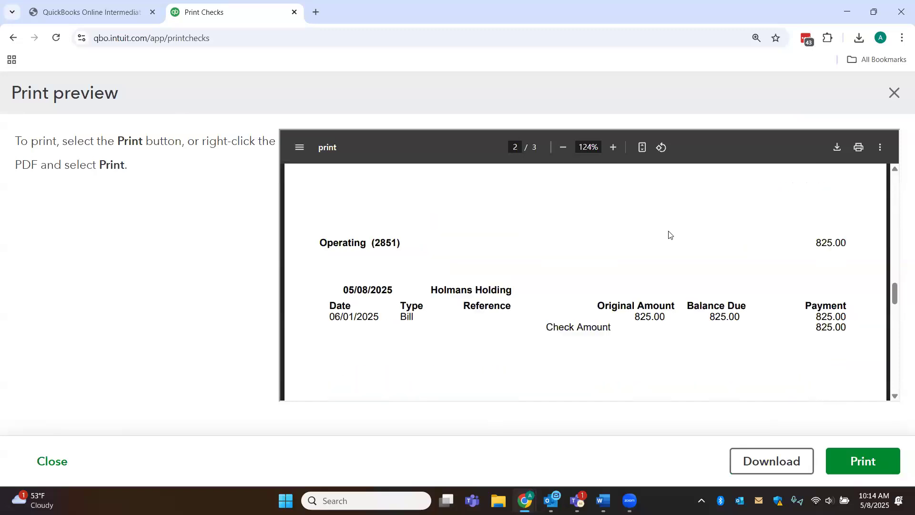
scroll(670, 225, down, 8)
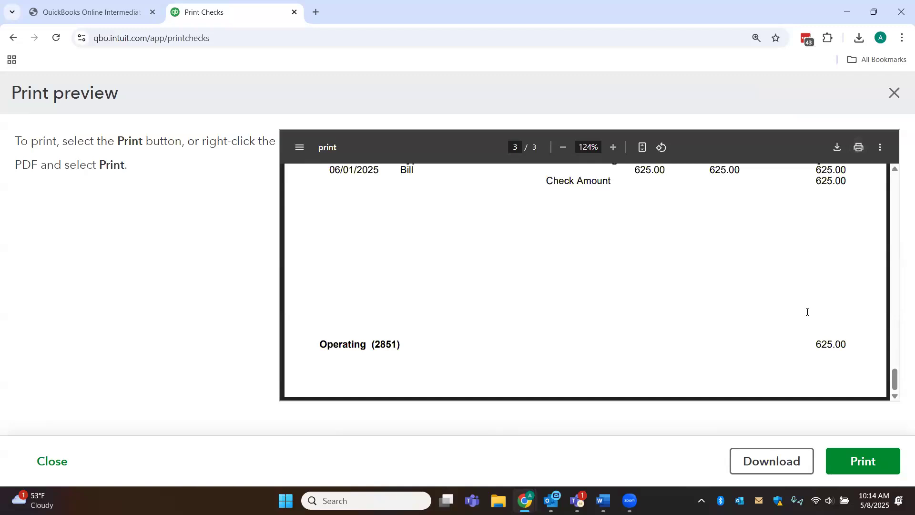
click(889, 98)
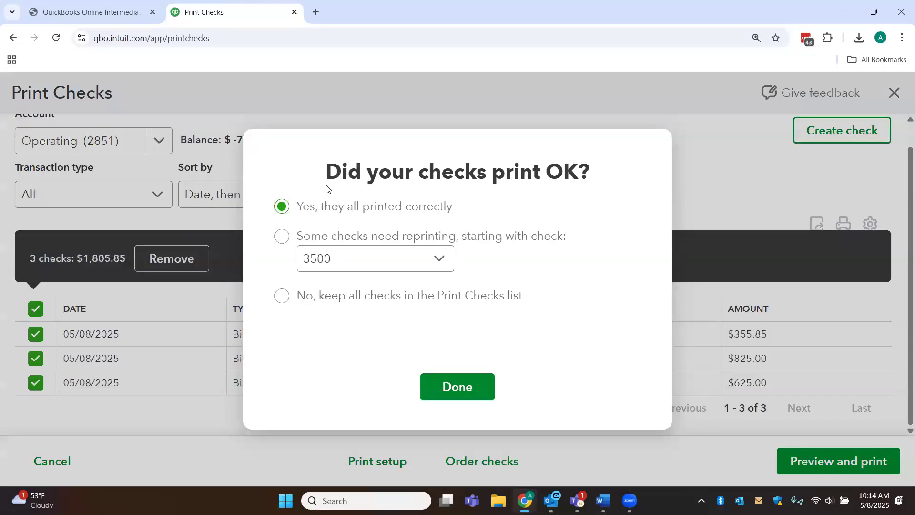
click(446, 382)
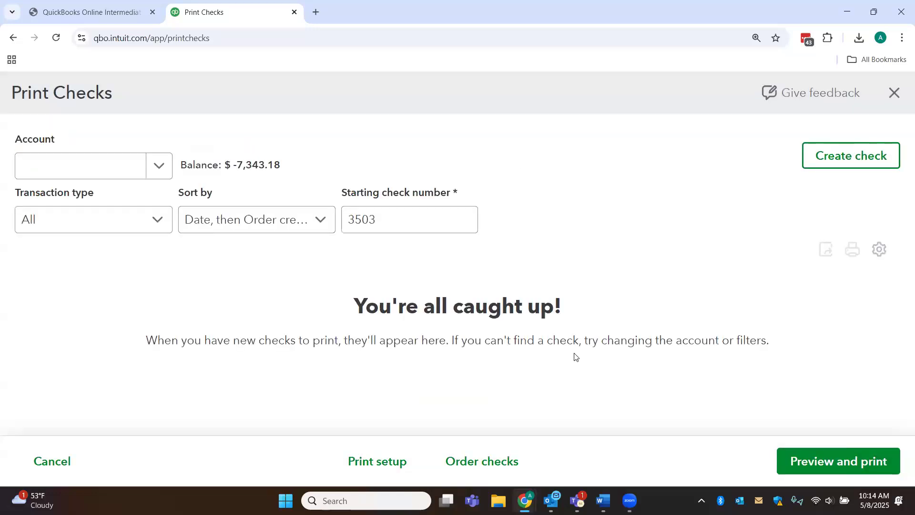
- Check the starting check number, account and balance on the Print Checks page and close it
click(348, 212)
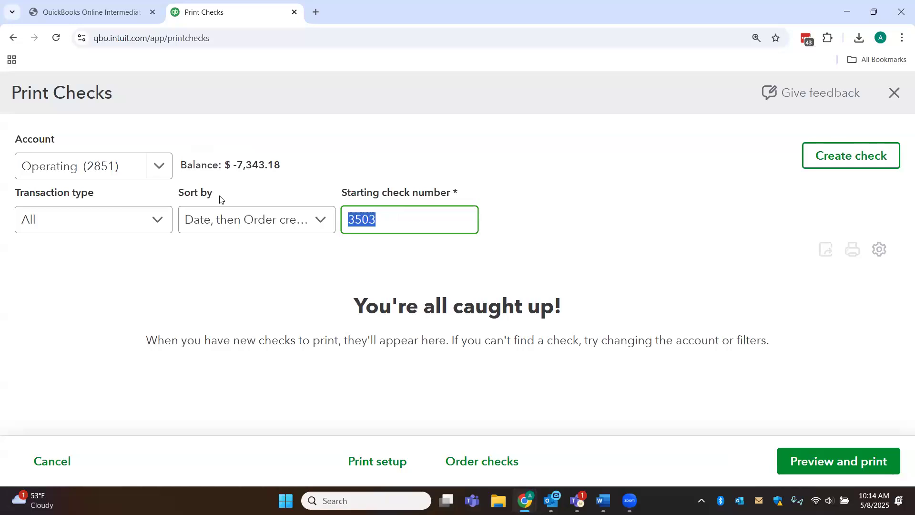
click(161, 165)
click(161, 164)
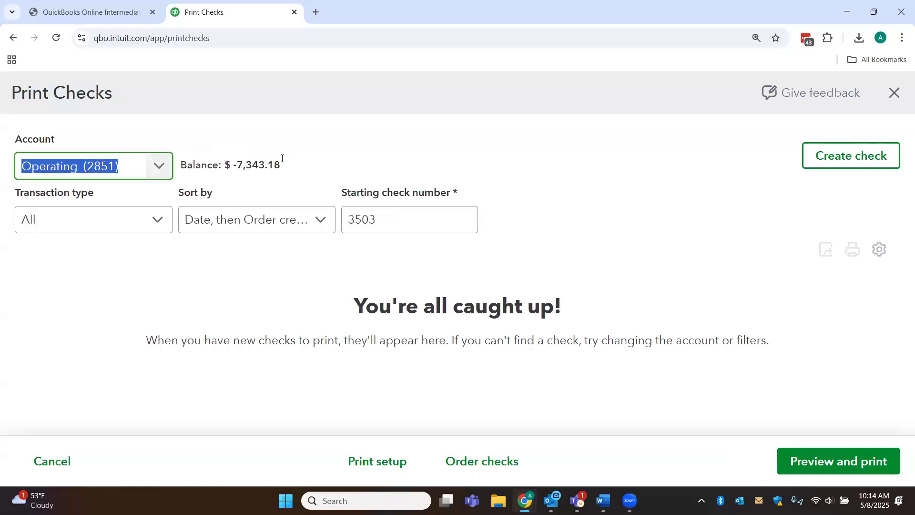
drag(282, 159, 238, 163)
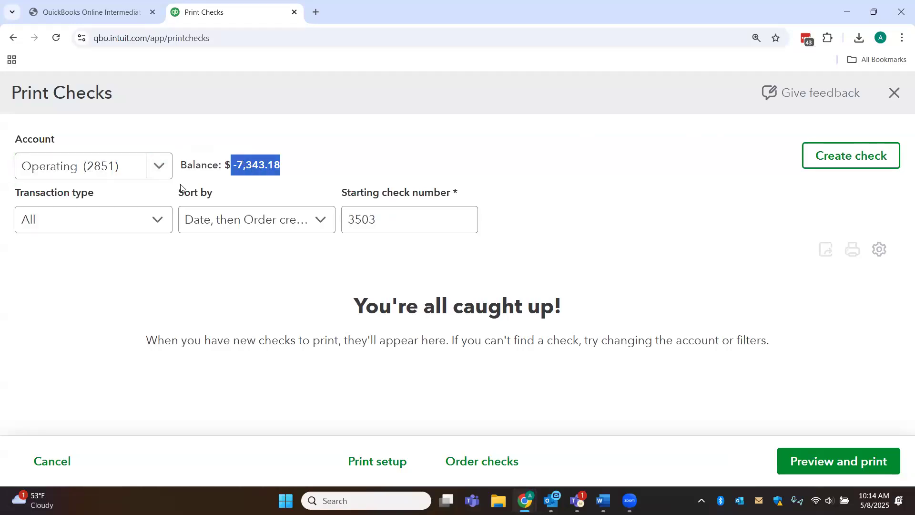
click(890, 109)
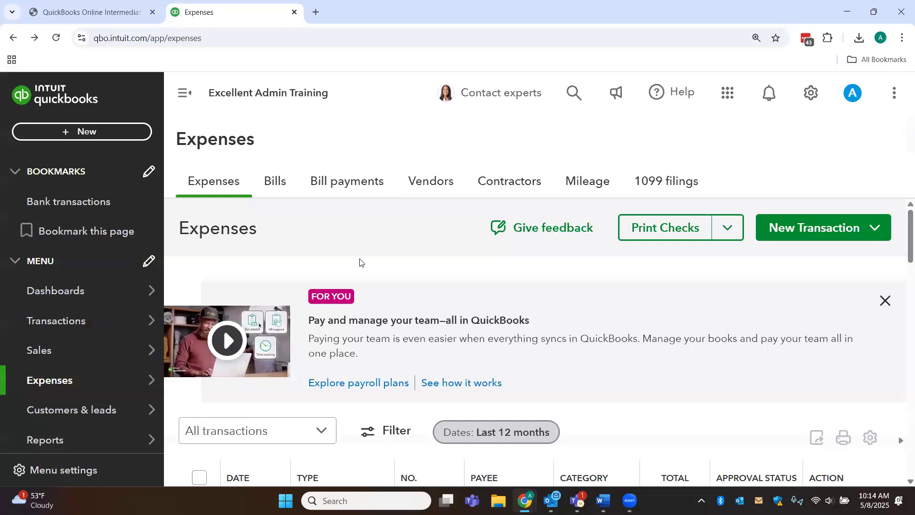
- Open the Operating account's register from the chart of accounts and examine the printed bill payments
click(70, 321)
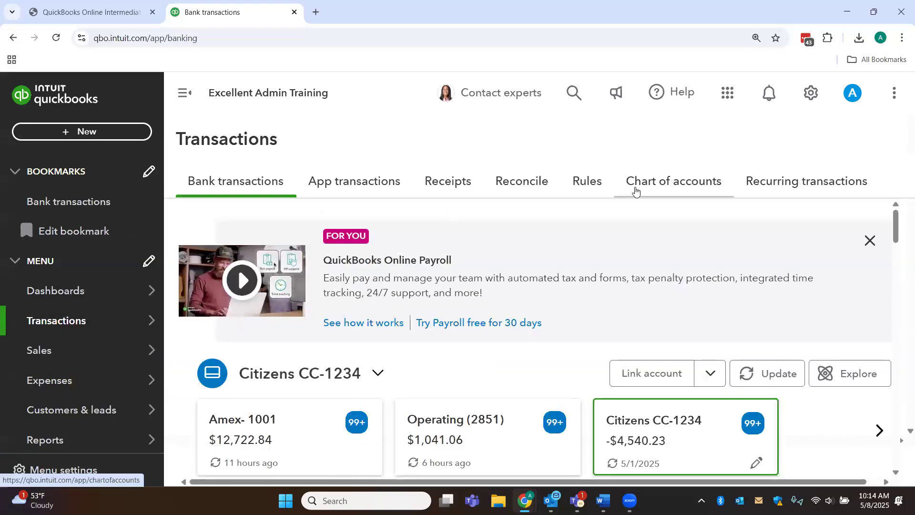
click(636, 191)
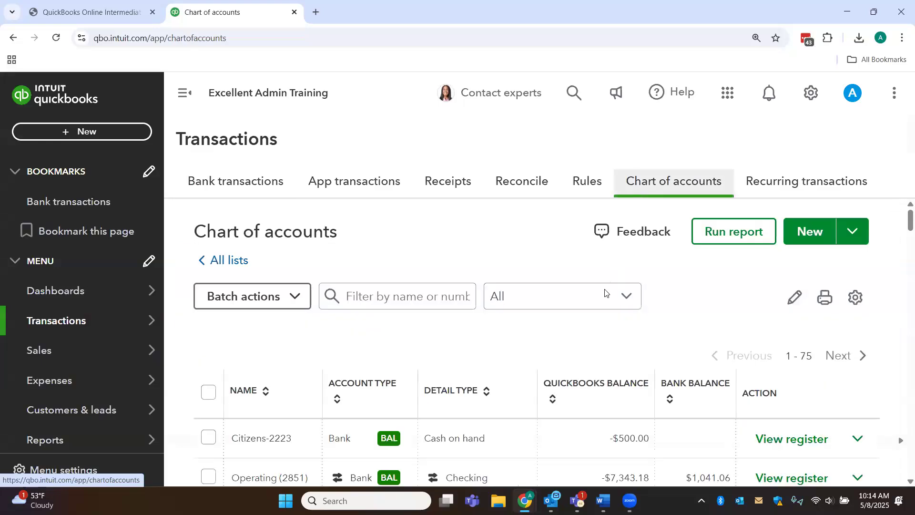
scroll(601, 296, down, 2)
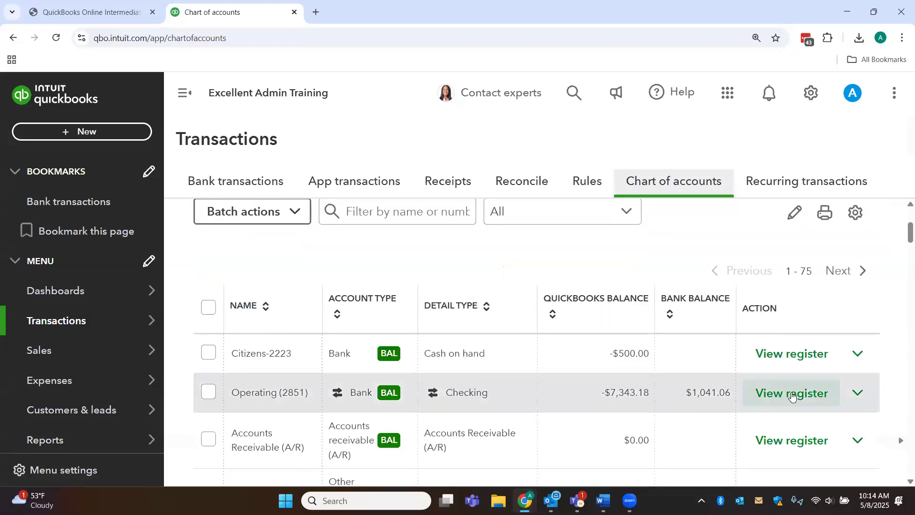
click(785, 393)
scroll(334, 333, down, 2)
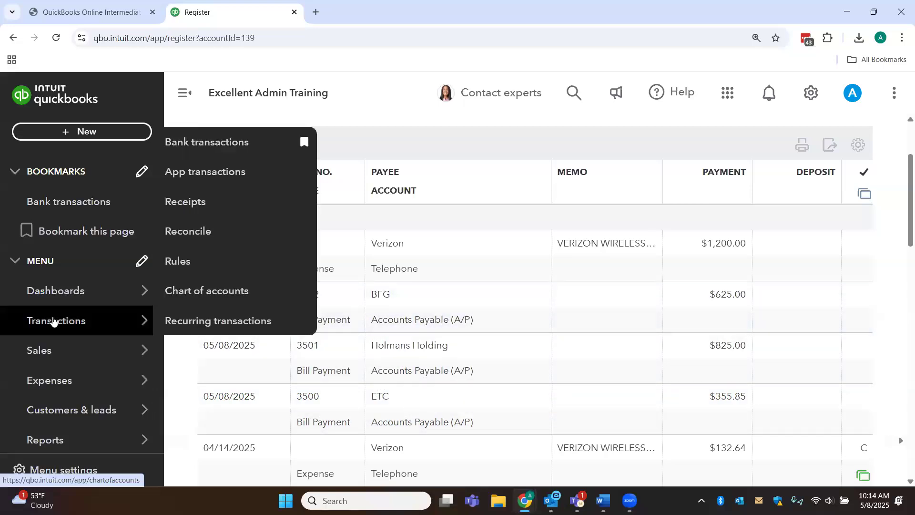
- Search the Operating account's bank transactions for review for the amount 625
click(53, 320)
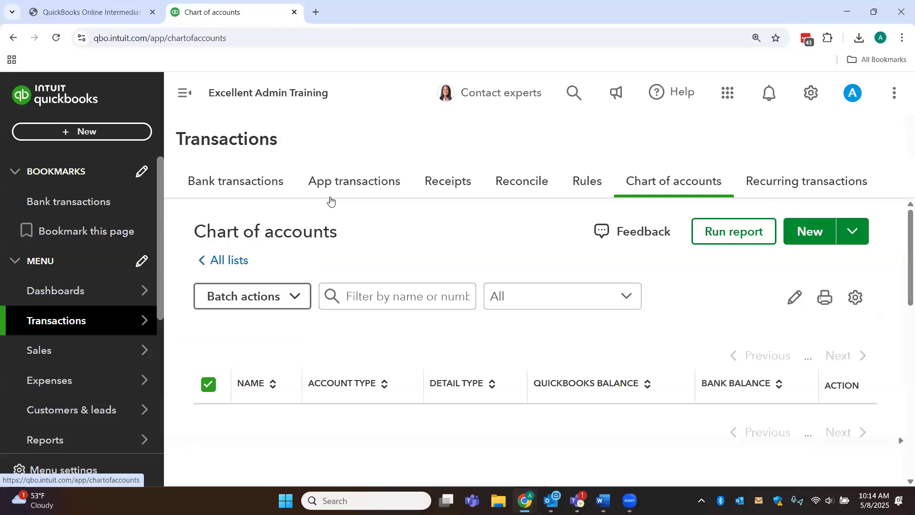
scroll(262, 184, down, 5)
click(261, 184)
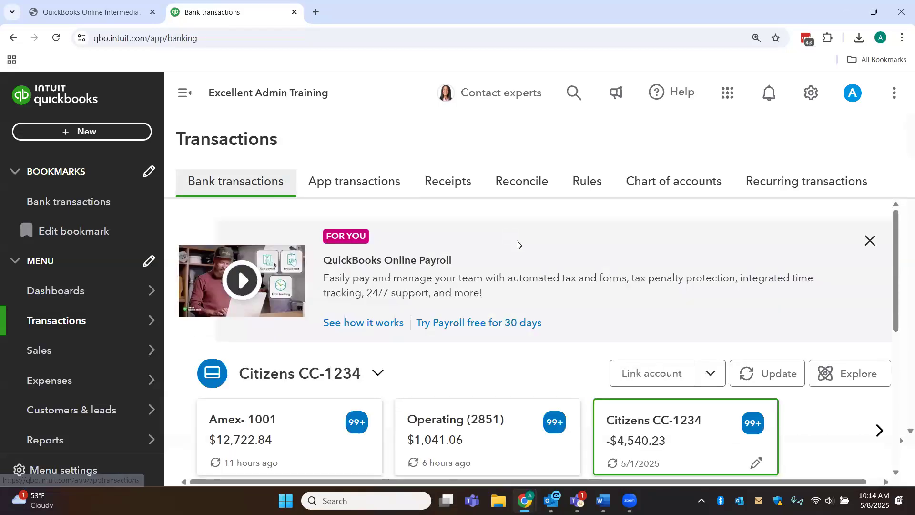
click(484, 418)
scroll(542, 343, down, 5)
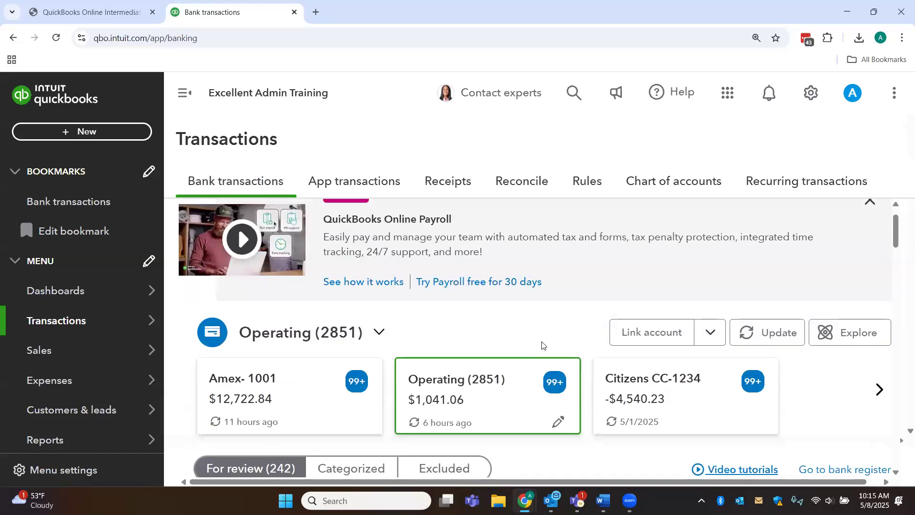
scroll(586, 329, down, 1)
scroll(477, 327, up, 3)
click(534, 241)
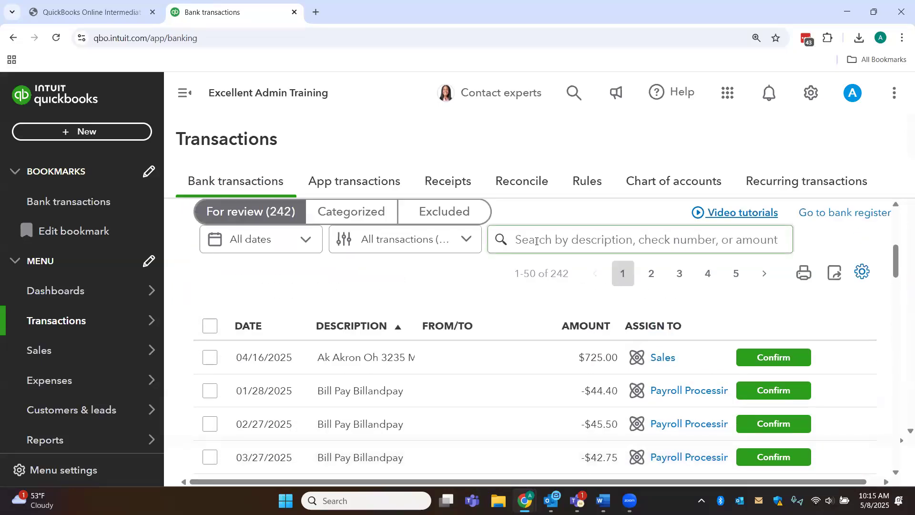
text(625)
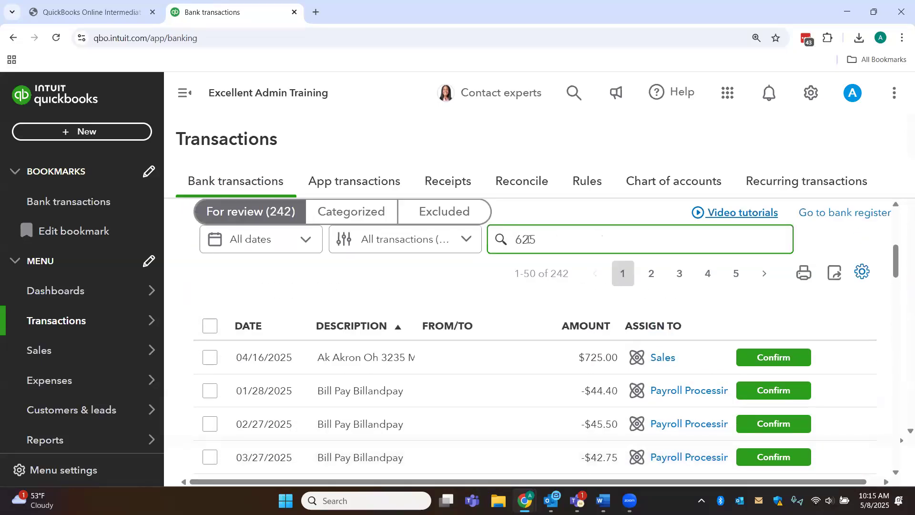
key(Return)
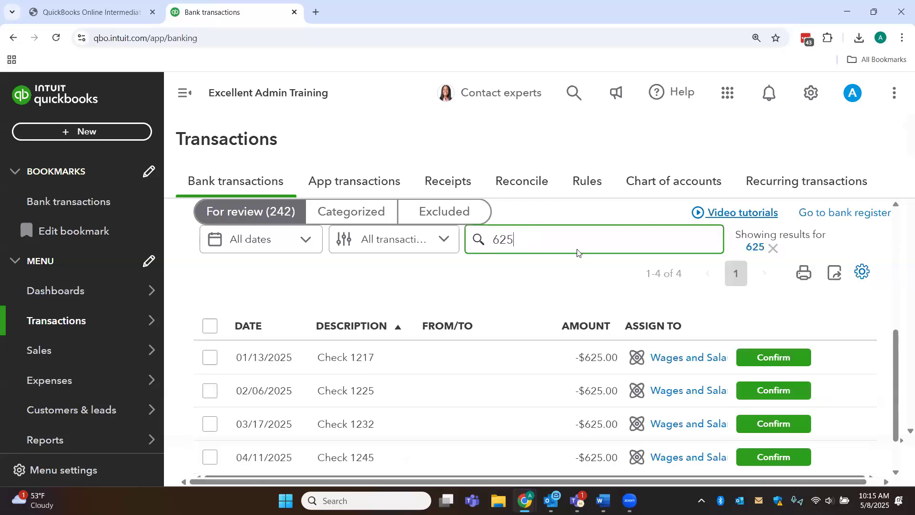
scroll(502, 381, down, 2)
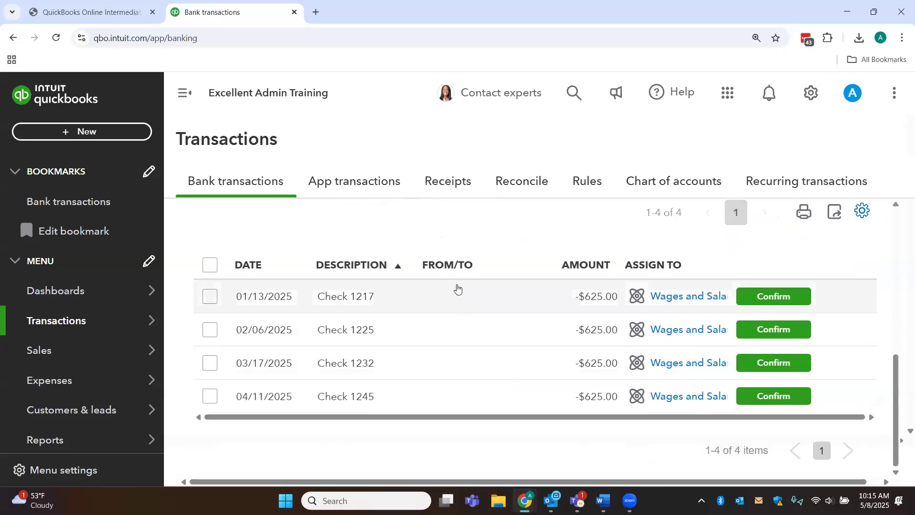
- Look for transactions that could match Check 1217, close the match search and review the filtered checks
click(556, 298)
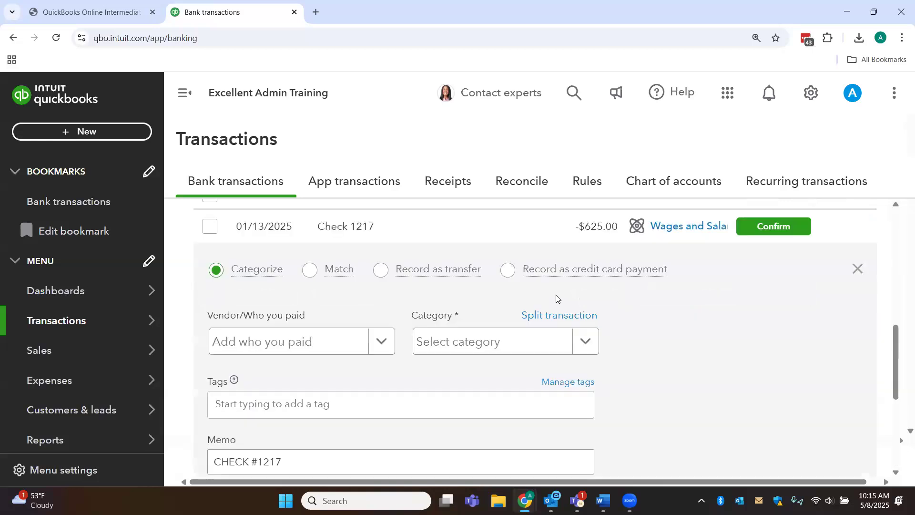
click(312, 270)
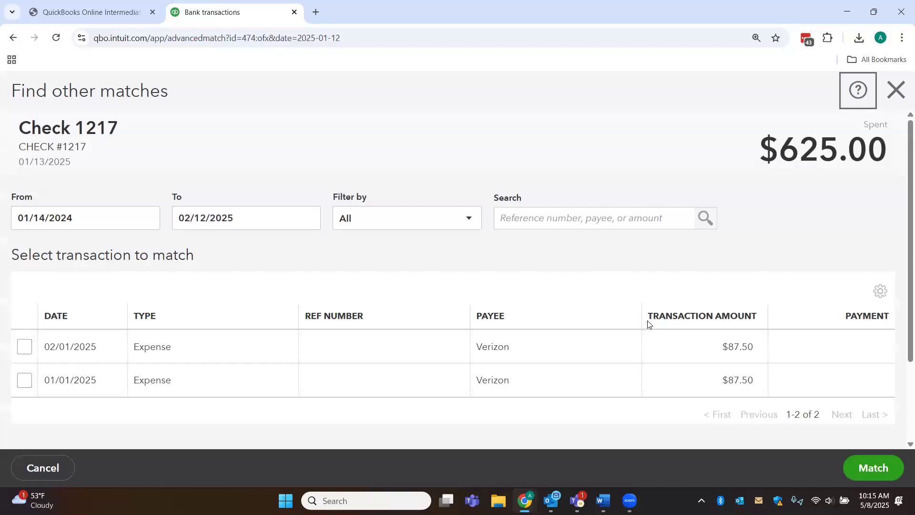
scroll(630, 345, down, 1)
scroll(630, 345, down, 1)
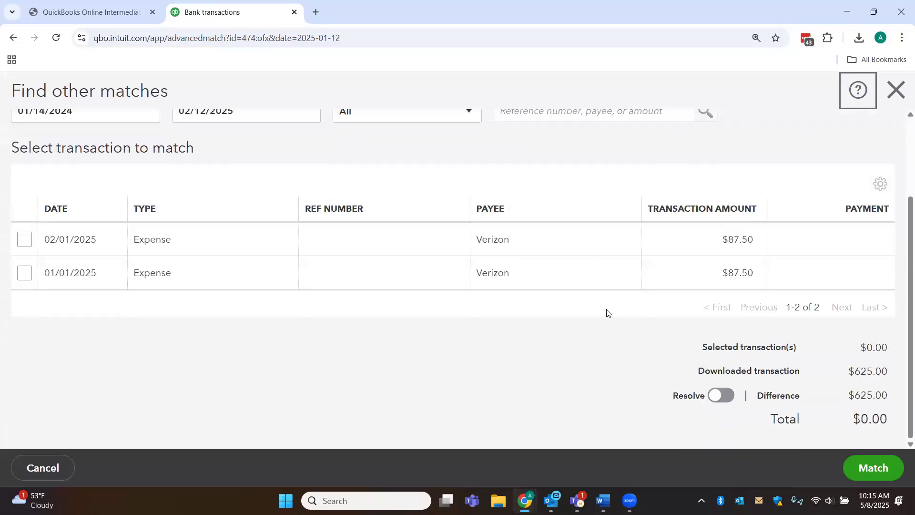
scroll(656, 281, up, 1)
click(897, 91)
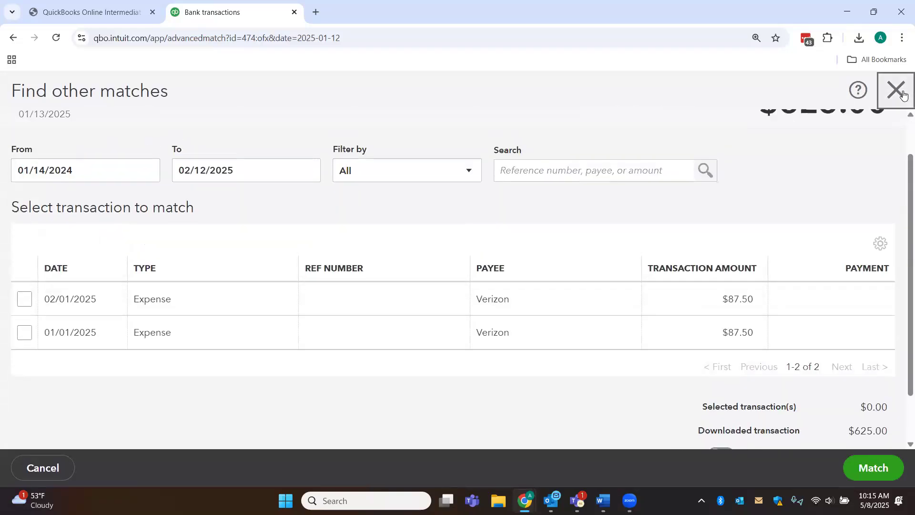
scroll(569, 322, down, 3)
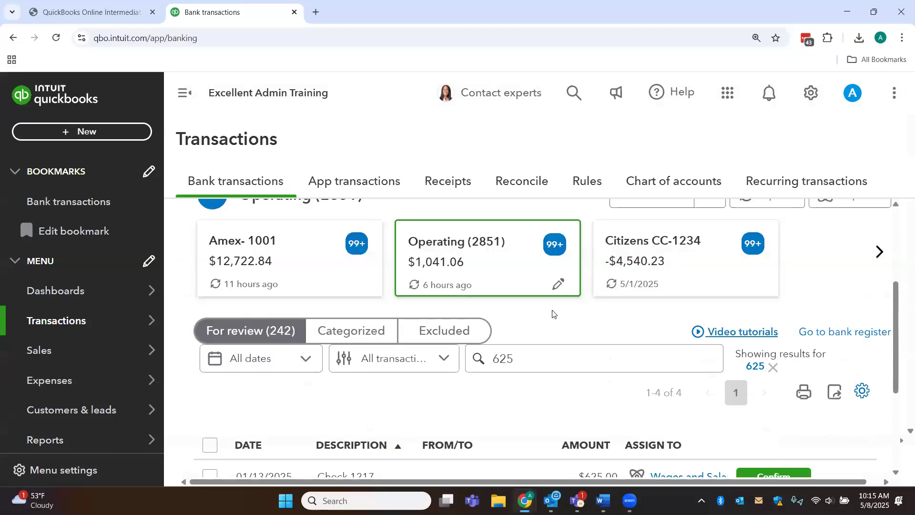
scroll(552, 314, down, 3)
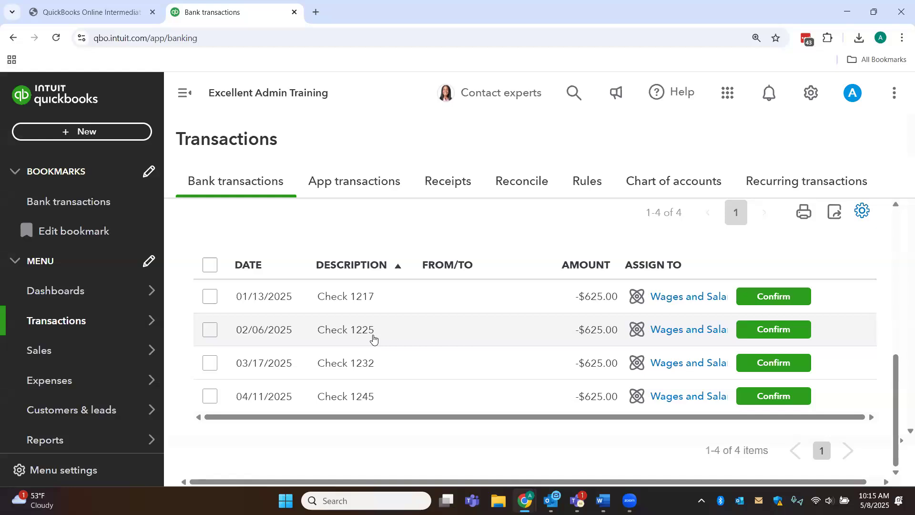
scroll(419, 328, up, 3)
scroll(420, 328, down, 1)
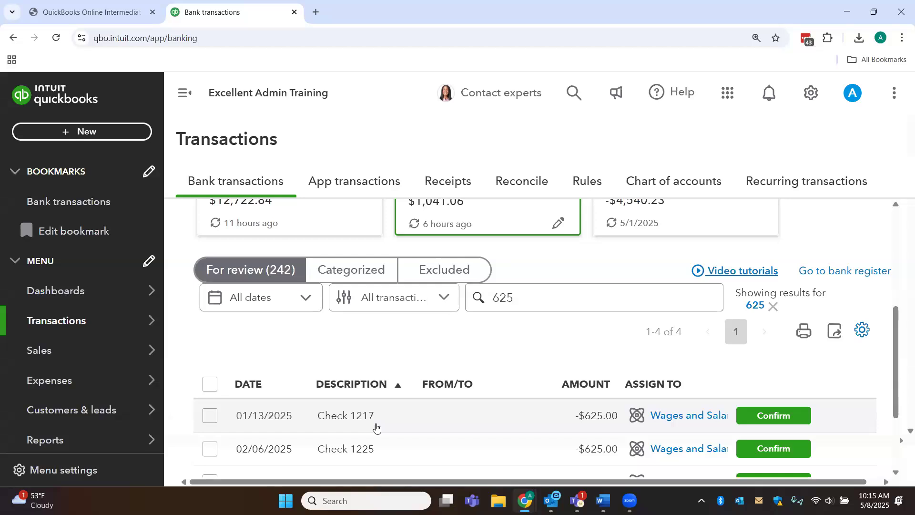
- Open the Operating account's register from the chart of accounts and examine bill payments 3500, 3501 and 3502
scroll(380, 364, down, 3)
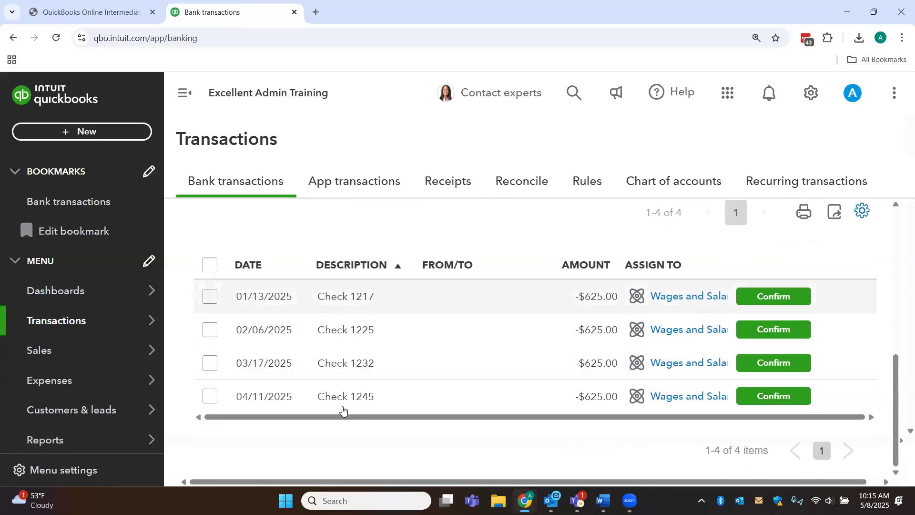
click(647, 180)
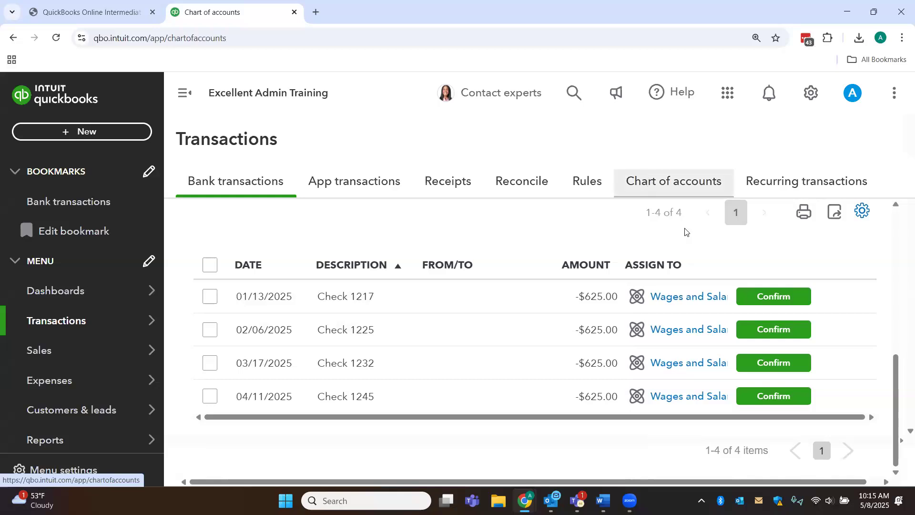
scroll(729, 369, down, 7)
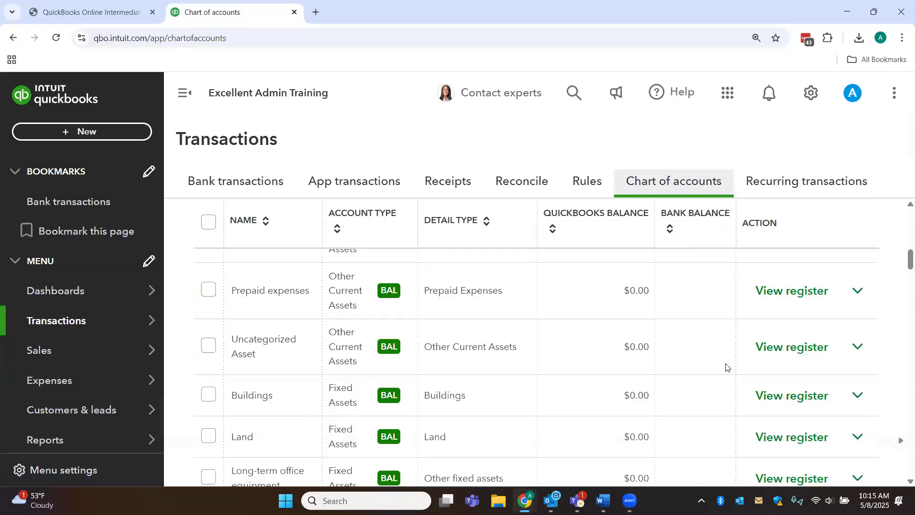
scroll(734, 368, up, 5)
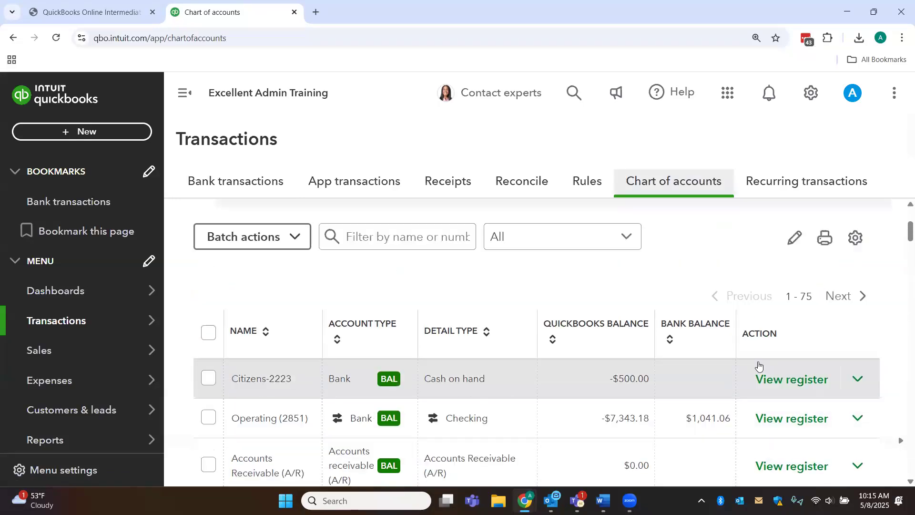
click(810, 419)
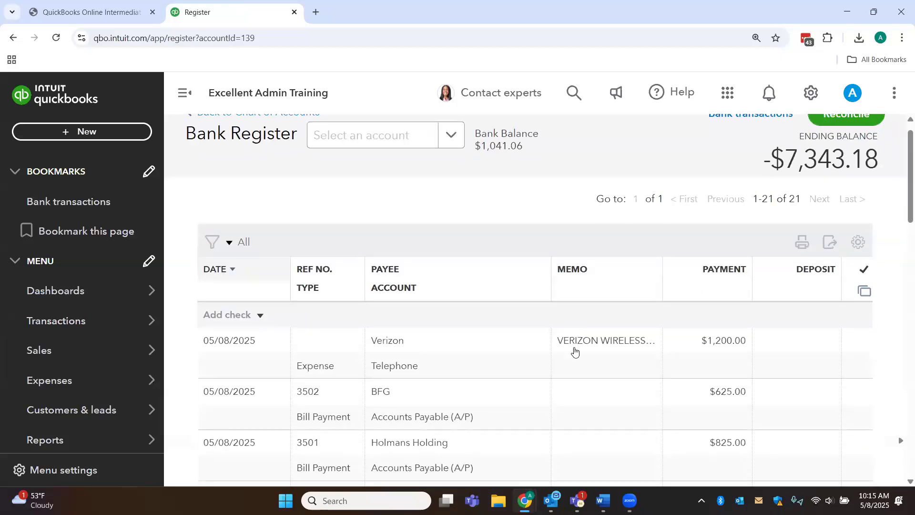
scroll(567, 355, down, 2)
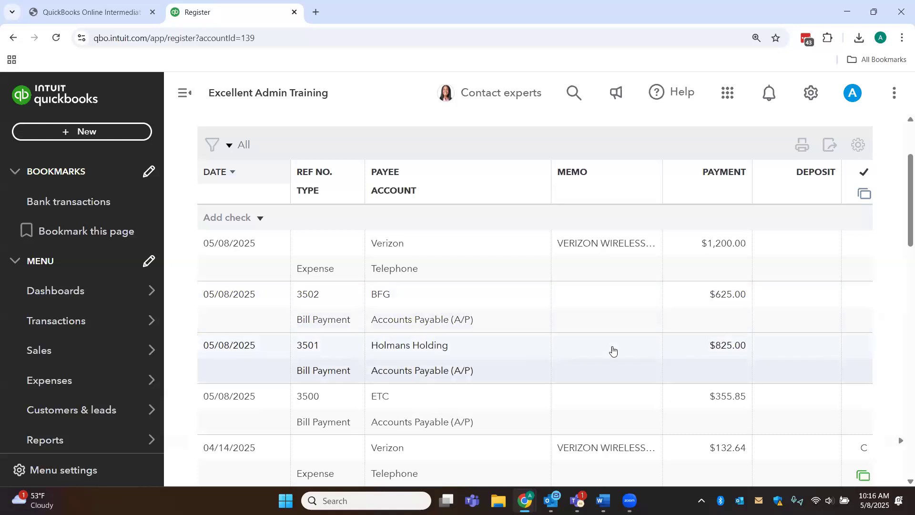
scroll(613, 351, up, 3)
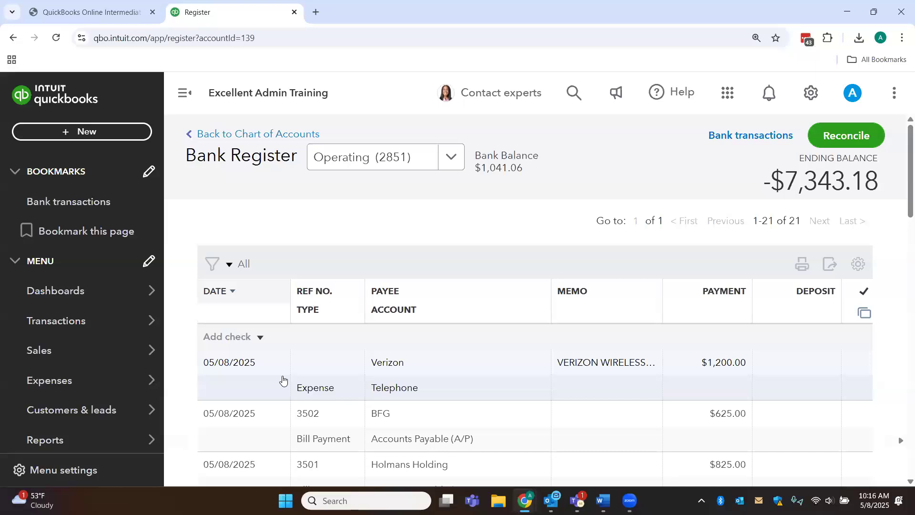
scroll(413, 372, down, 1)
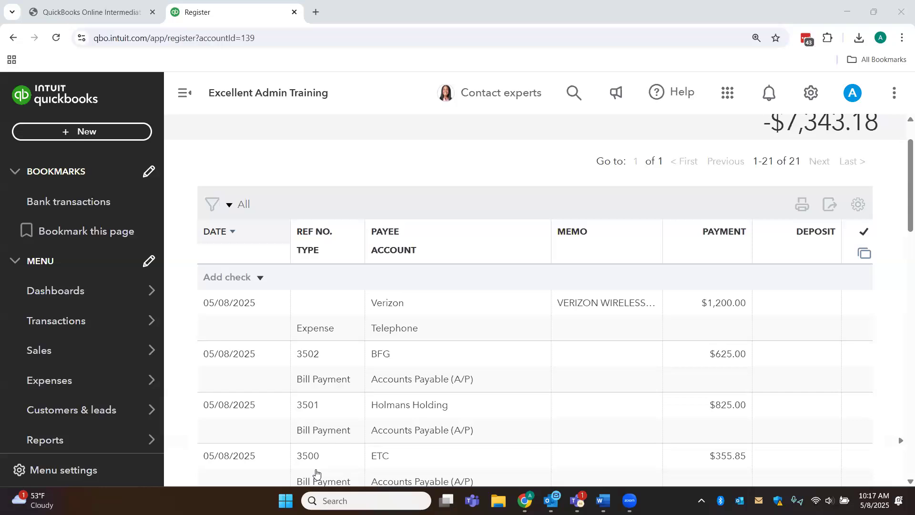
- Open the 06/01/2025 Holmans Holding bill from the expense transactions and make a copy of it
mouse_move(4, 436)
click(73, 388)
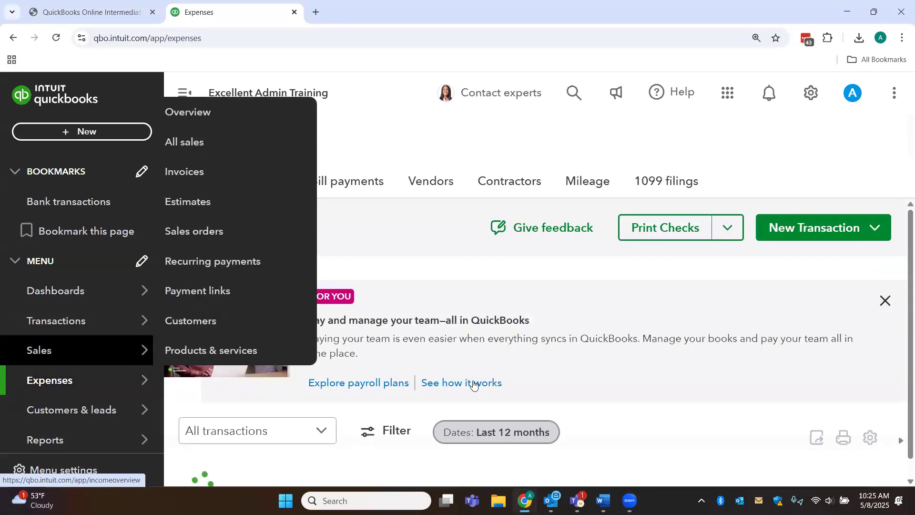
scroll(491, 372, down, 3)
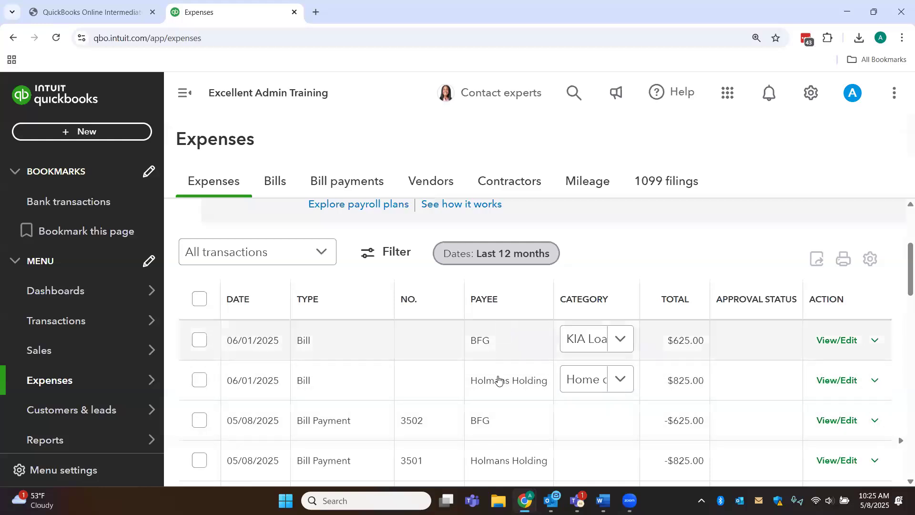
click(835, 381)
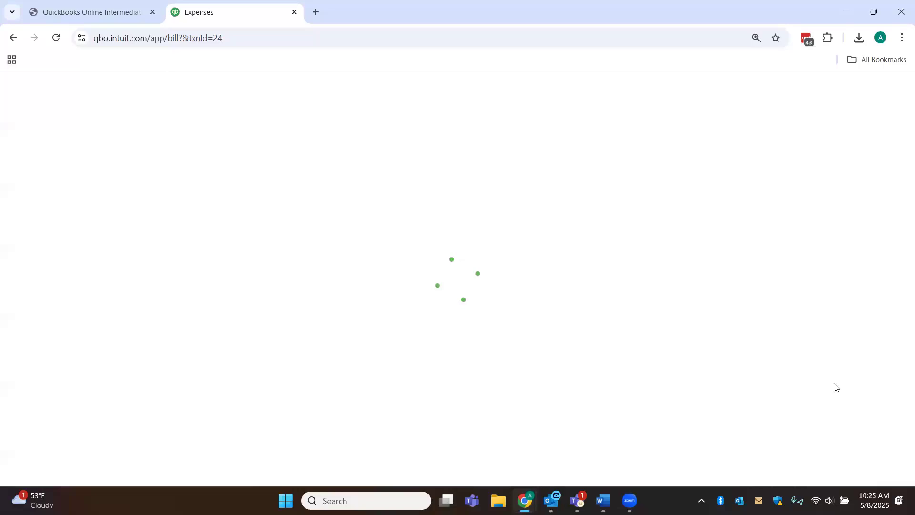
scroll(667, 409, down, 1)
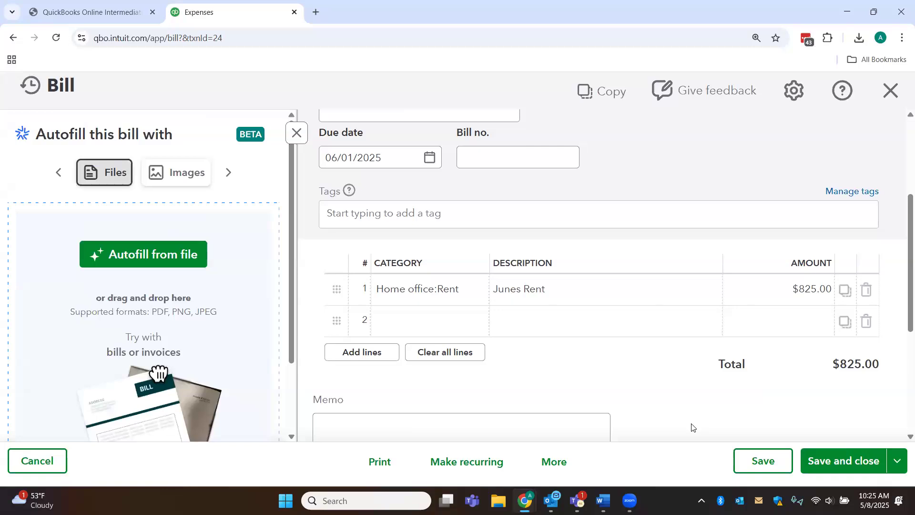
click(560, 462)
click(540, 311)
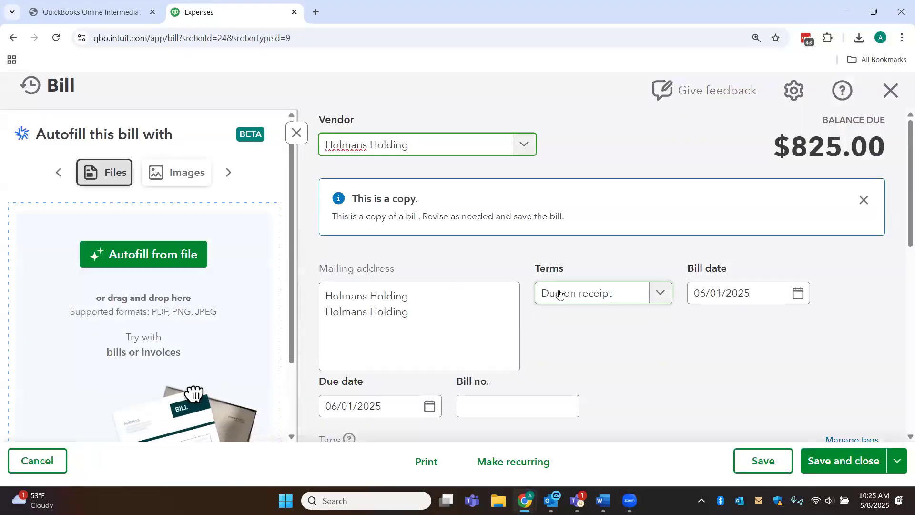
- Set the copied Holmans Holding bill's date to 07/01/2025
click(797, 293)
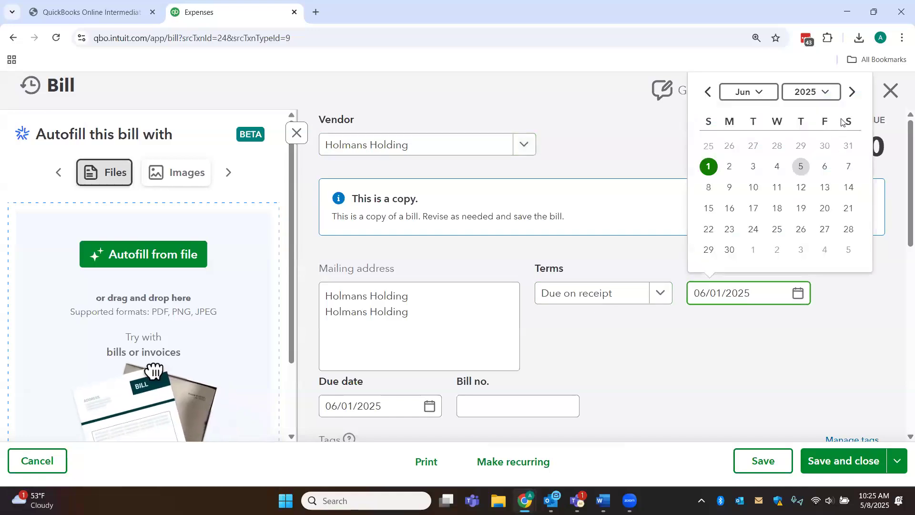
click(852, 91)
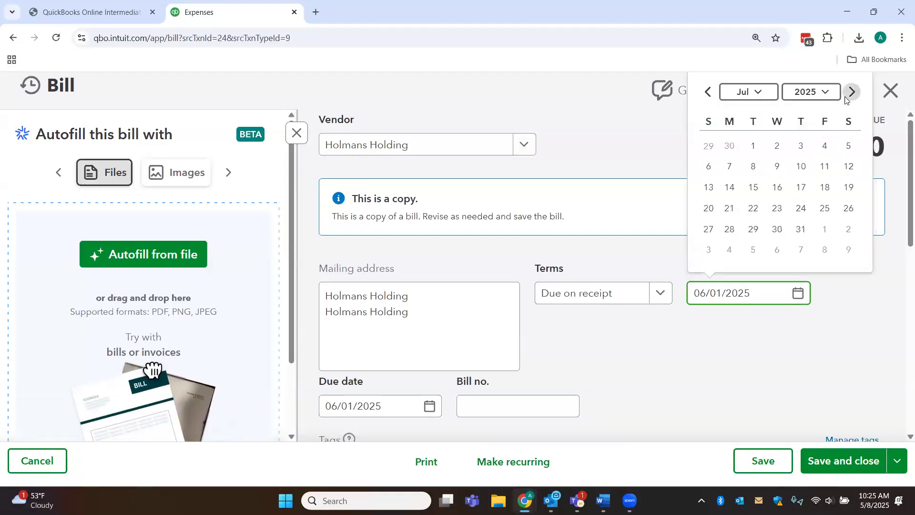
click(747, 149)
- Change the rent line's description to July Rent, then save and close the copied bill
scroll(656, 241, down, 5)
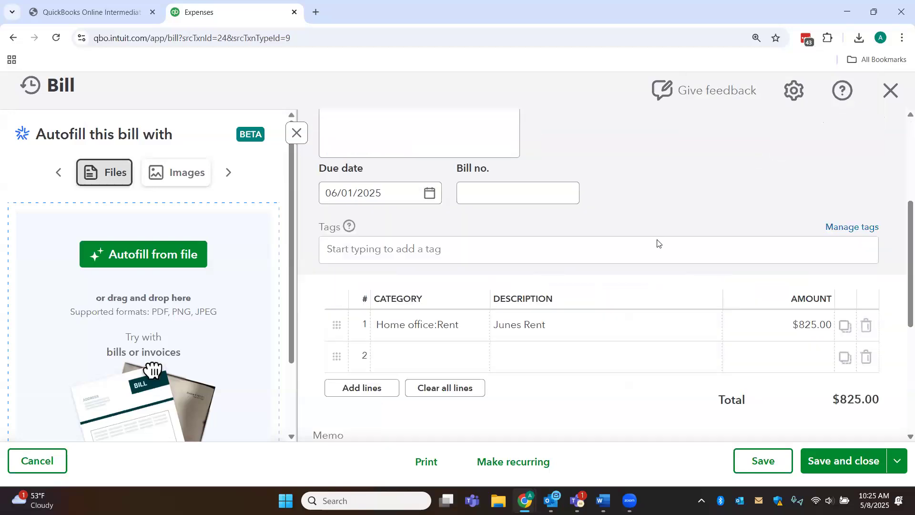
click(512, 301)
double_click(514, 303)
text(July)
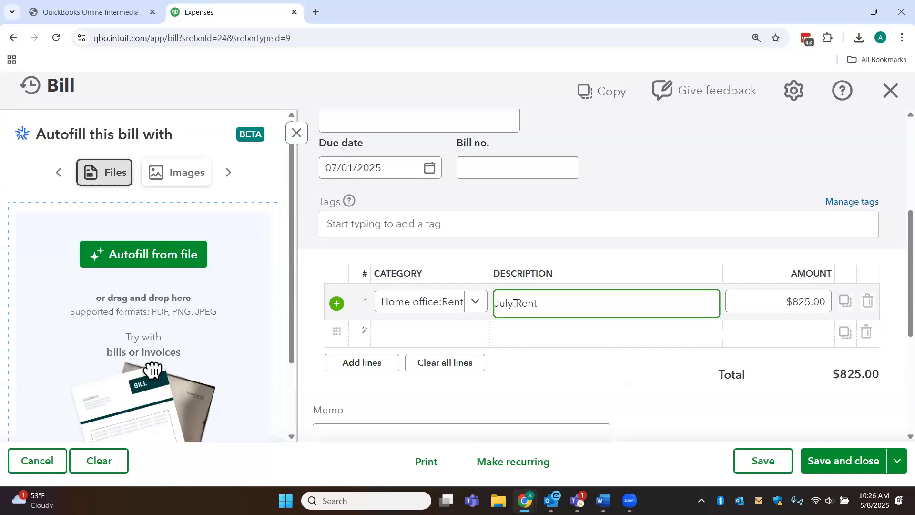
click(864, 455)
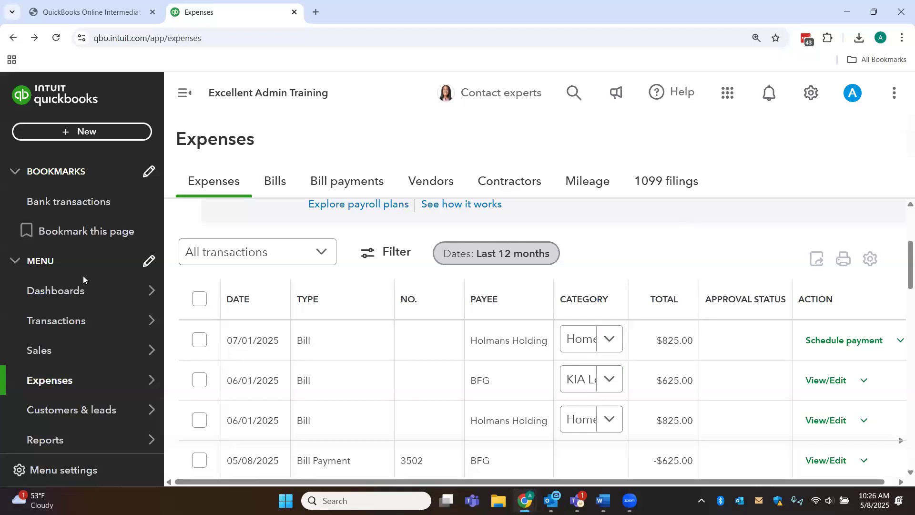
- Return to the chart of accounts, open the Operating account's register and find the 04/14/2025 Verizon expense
click(78, 327)
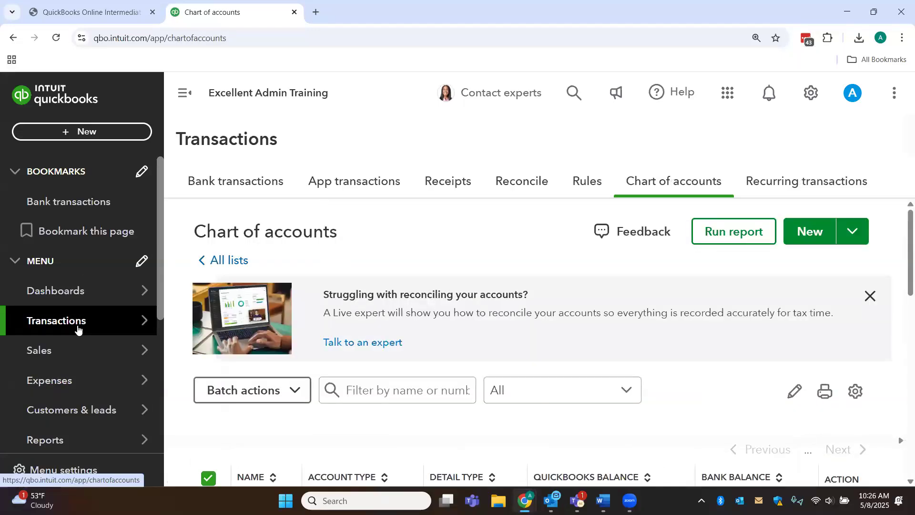
scroll(810, 314, down, 5)
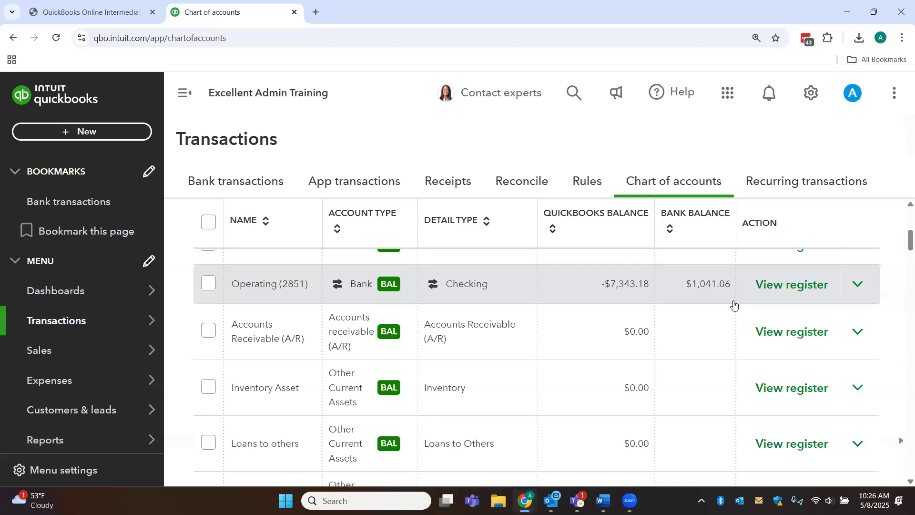
click(788, 284)
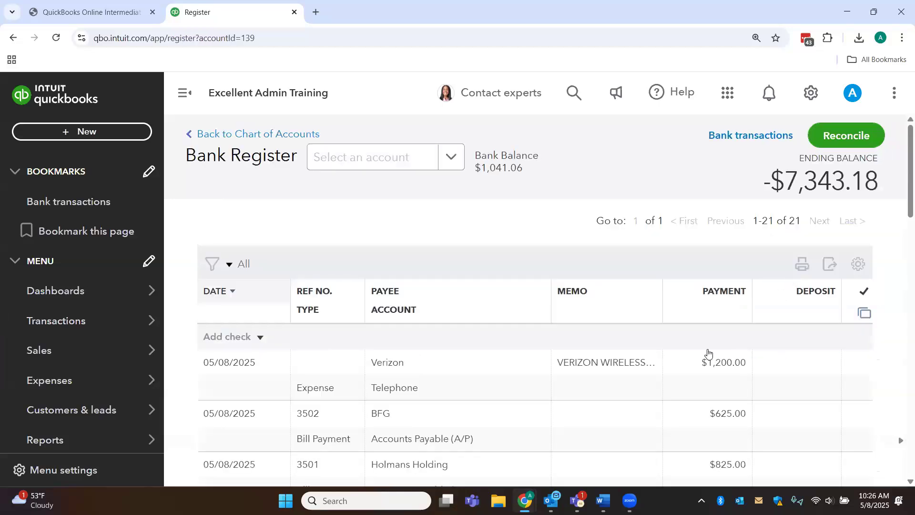
scroll(554, 430, down, 1)
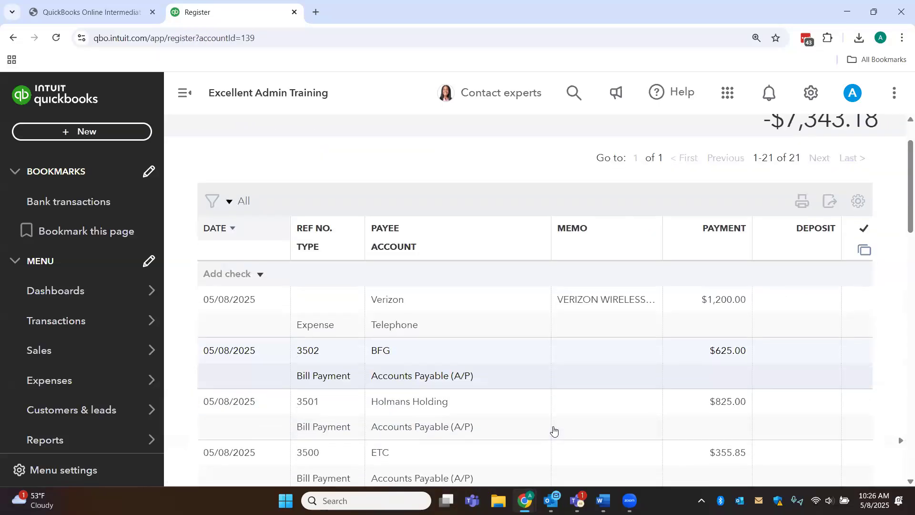
scroll(553, 430, down, 2)
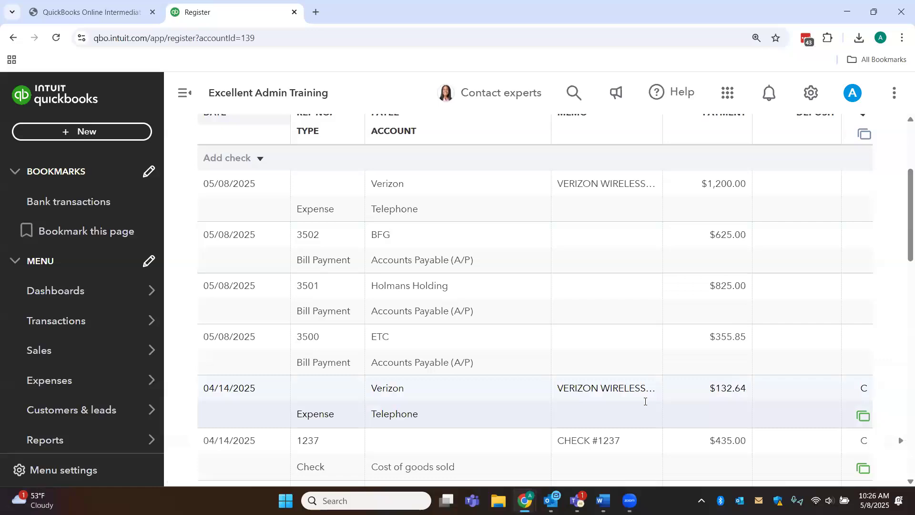
- Open the 04/14/2025 Verizon expense for editing and make a copy of it
click(645, 402)
click(823, 464)
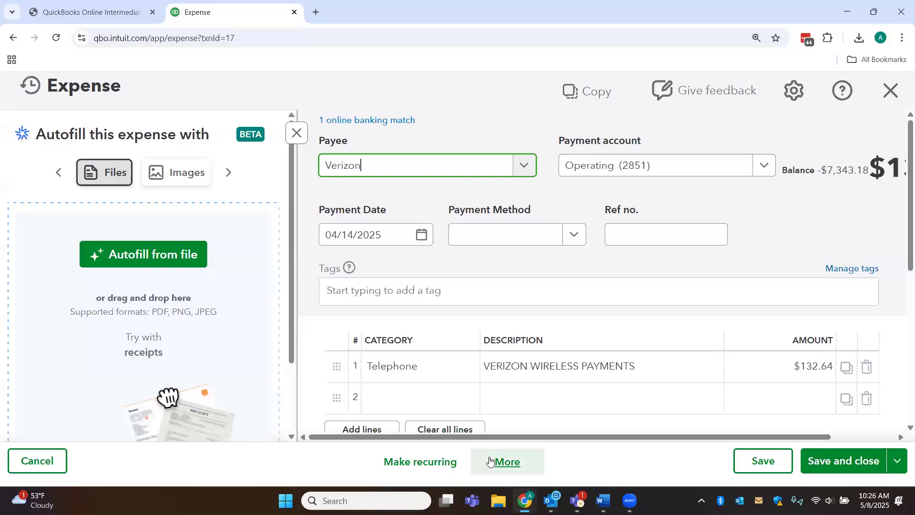
click(489, 461)
click(471, 308)
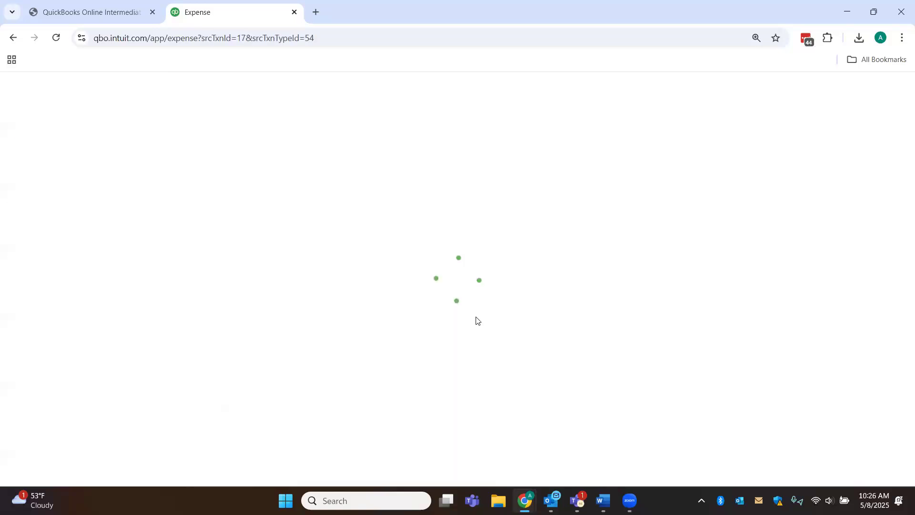
- Set the copied Verizon expense's payment date to 06/14/2025, save it and return to the register to check the entry
click(421, 292)
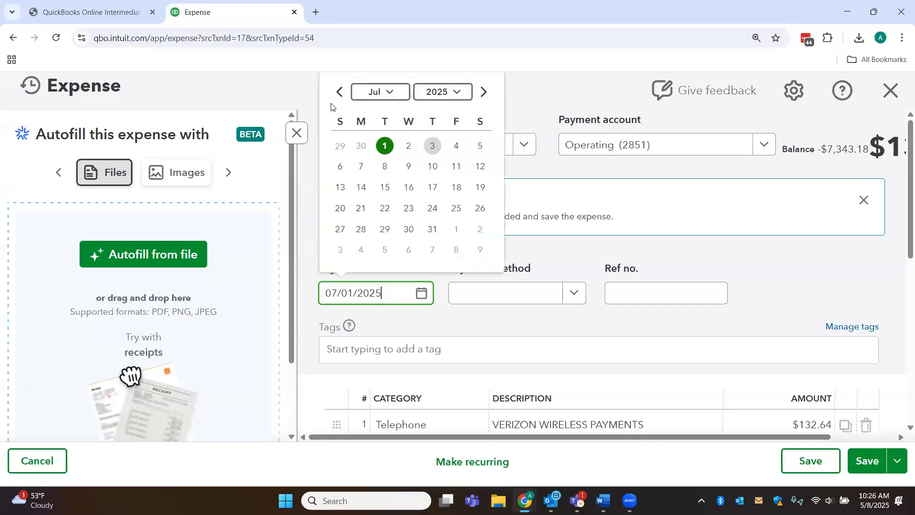
click(340, 92)
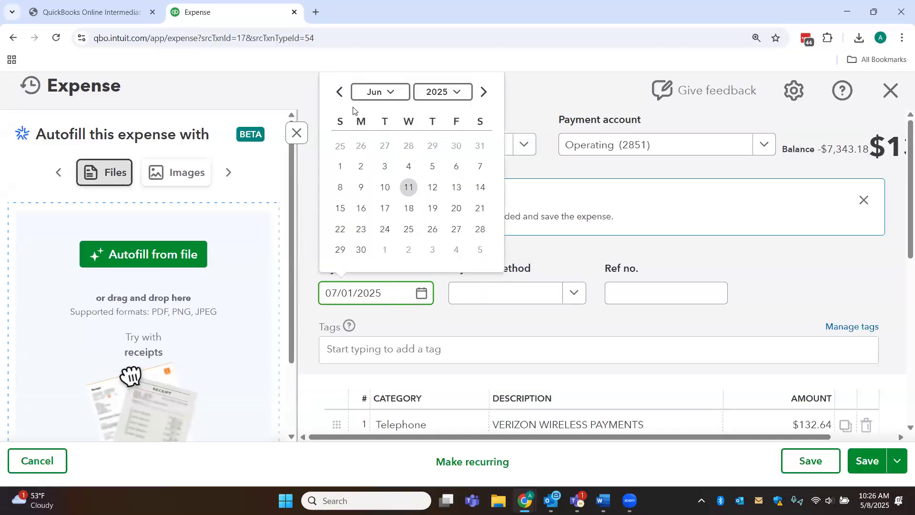
click(480, 187)
click(856, 460)
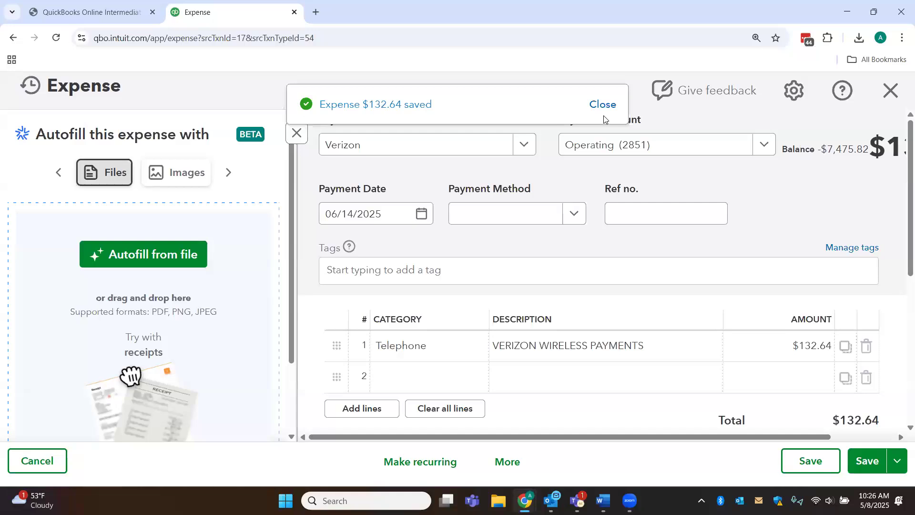
click(889, 90)
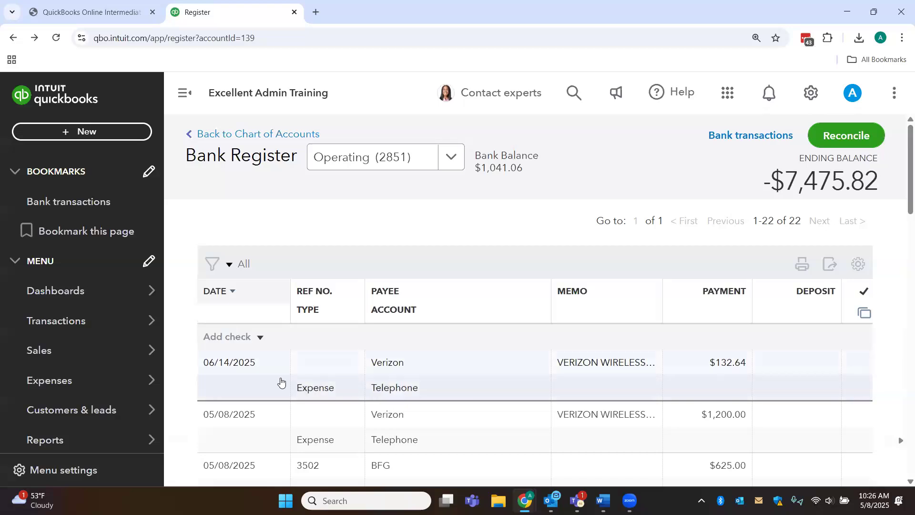
scroll(758, 407, down, 2)
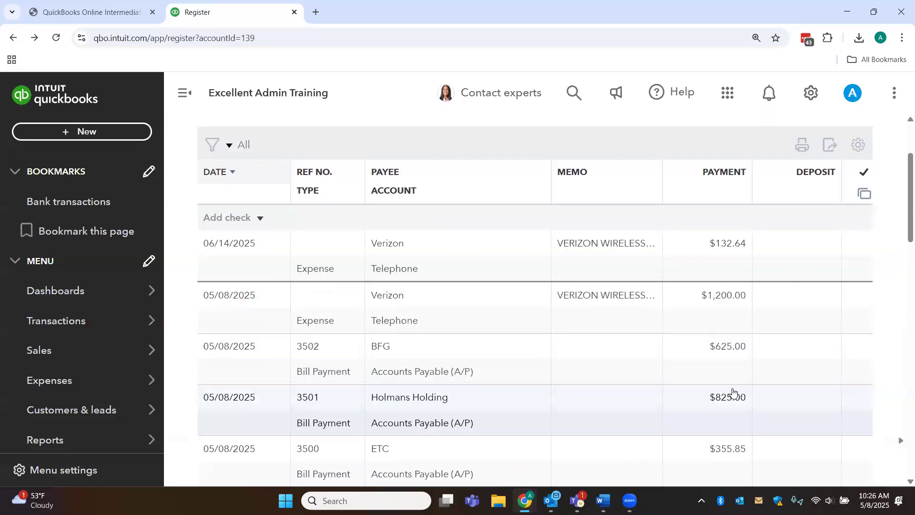
scroll(729, 395, down, 1)
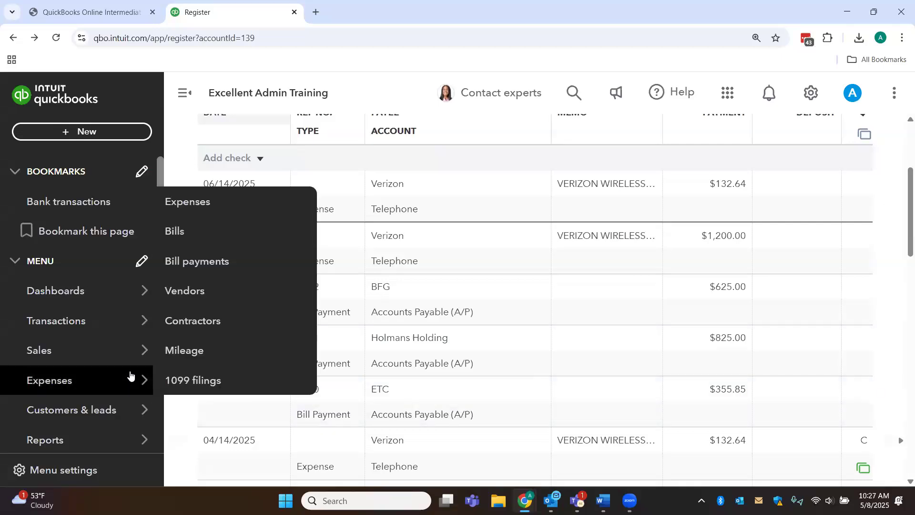
- Open the Operating account's bank transactions and expand the 01/28/2025 Bill Pay Billandpay transaction to examine its details
click(87, 325)
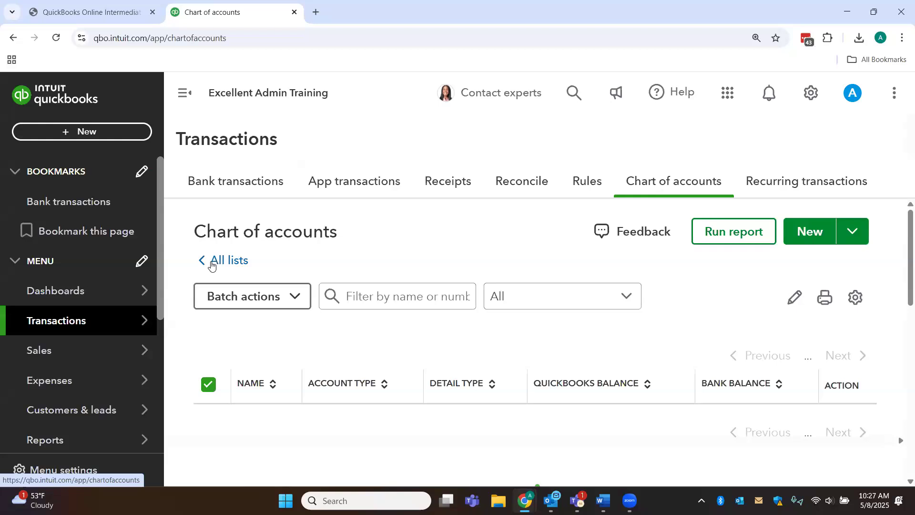
click(255, 192)
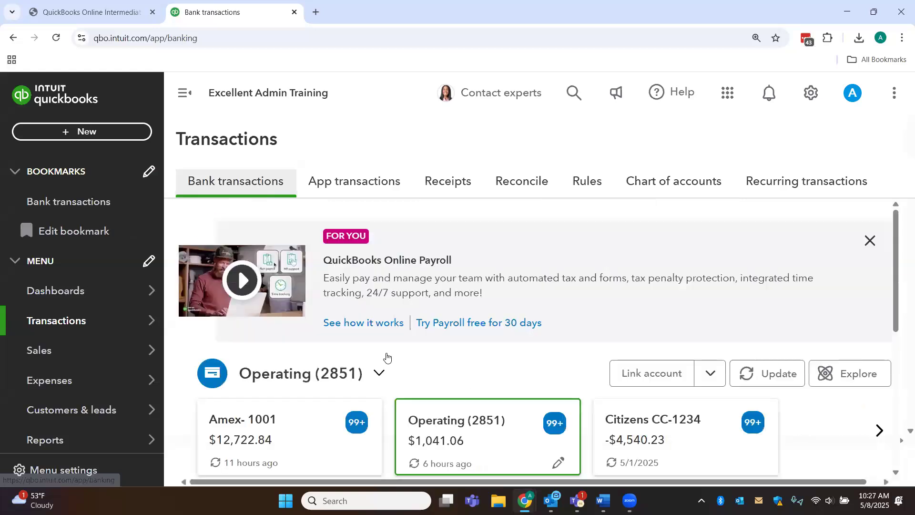
scroll(452, 335, down, 7)
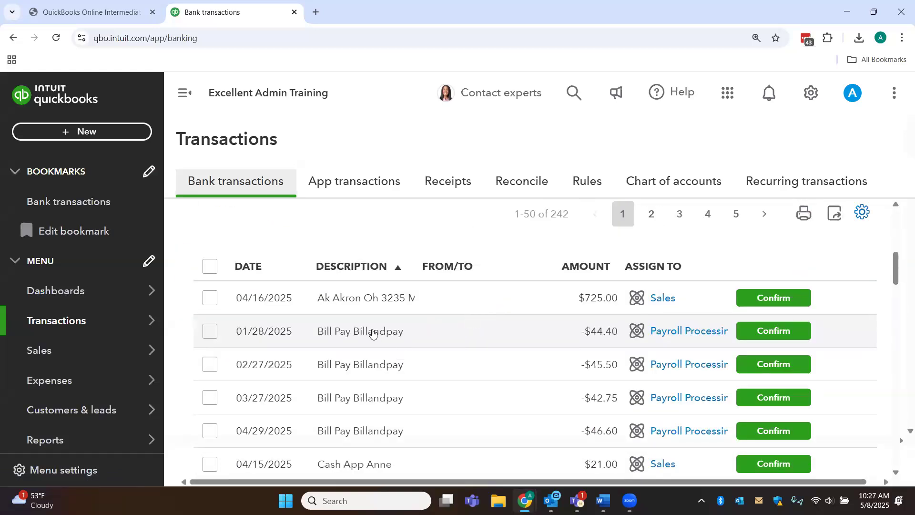
click(372, 333)
scroll(401, 341, down, 4)
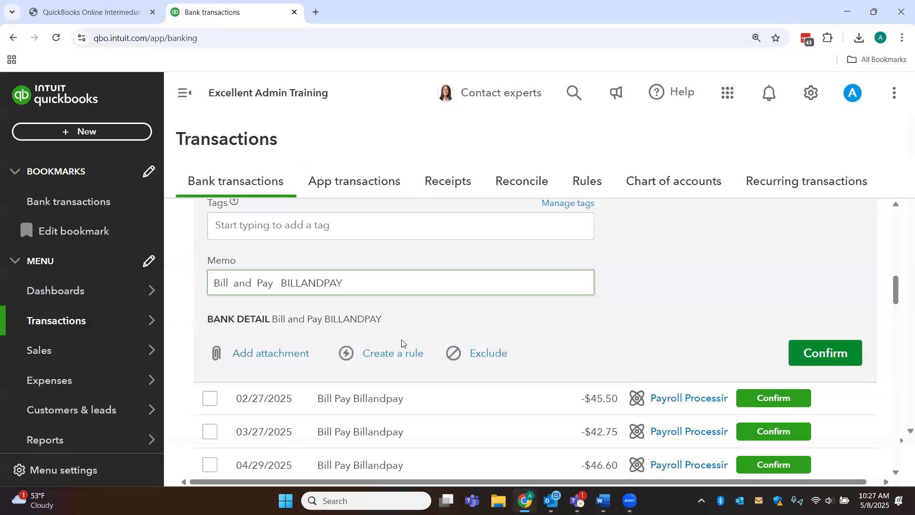
- Sort the Operating account's bank transactions for review by date, newest first
scroll(555, 347, up, 5)
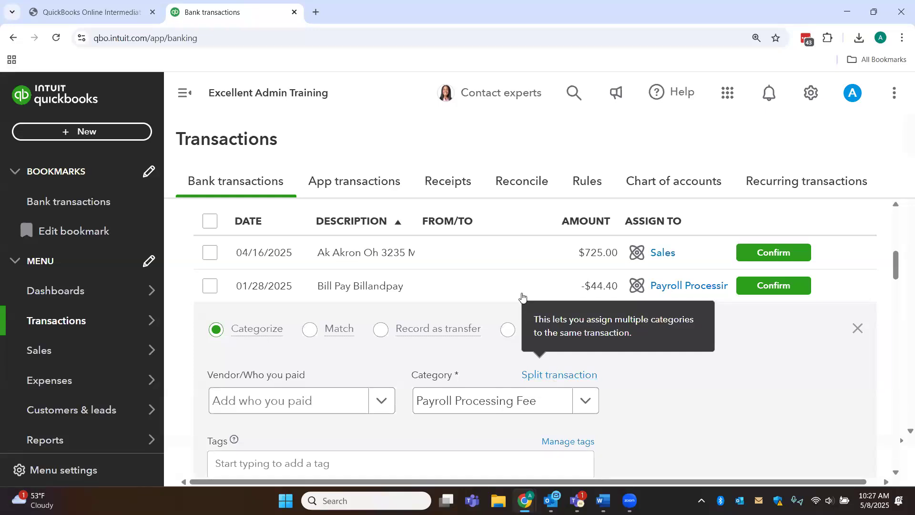
scroll(519, 299, up, 3)
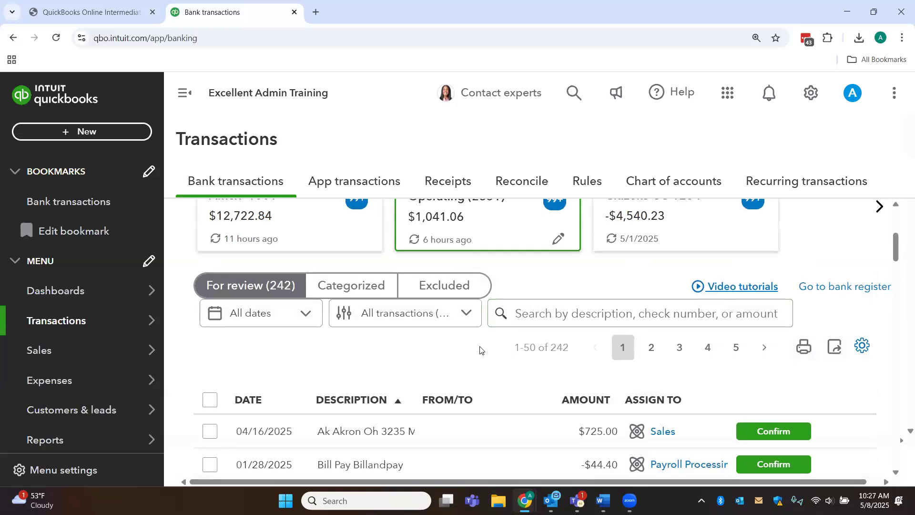
scroll(476, 384, down, 2)
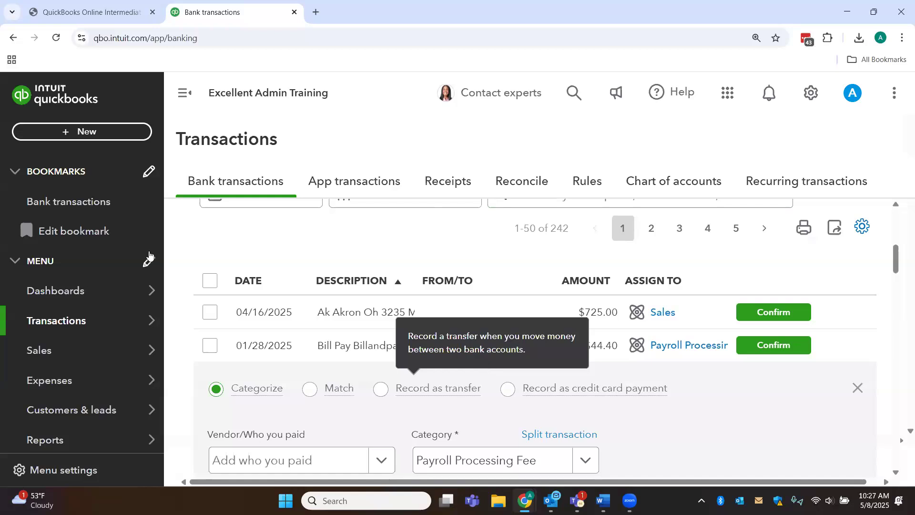
click(254, 278)
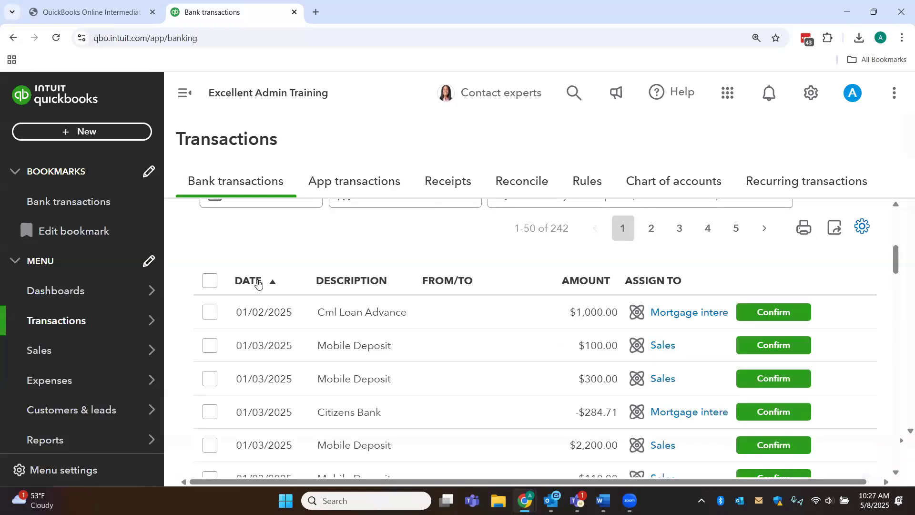
click(248, 293)
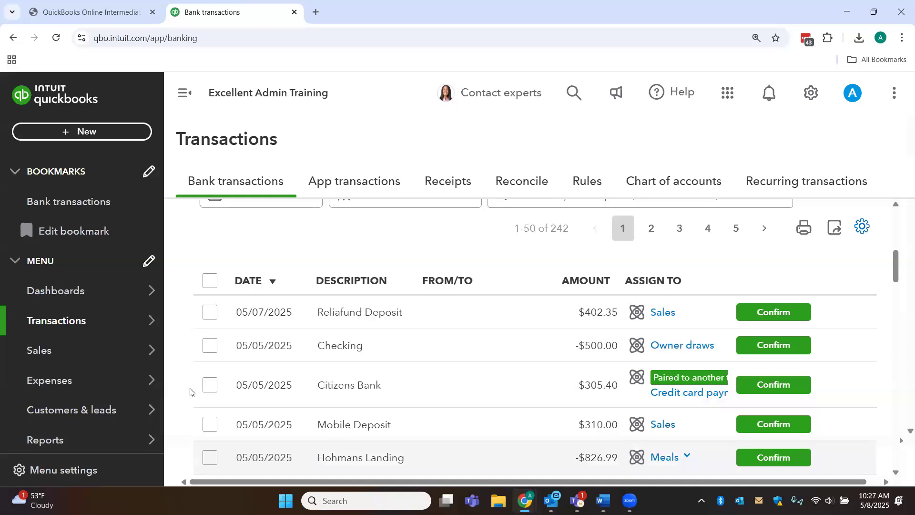
- Open the company's account and settings and review the company info and legal info sections
mouse_move(127, 367)
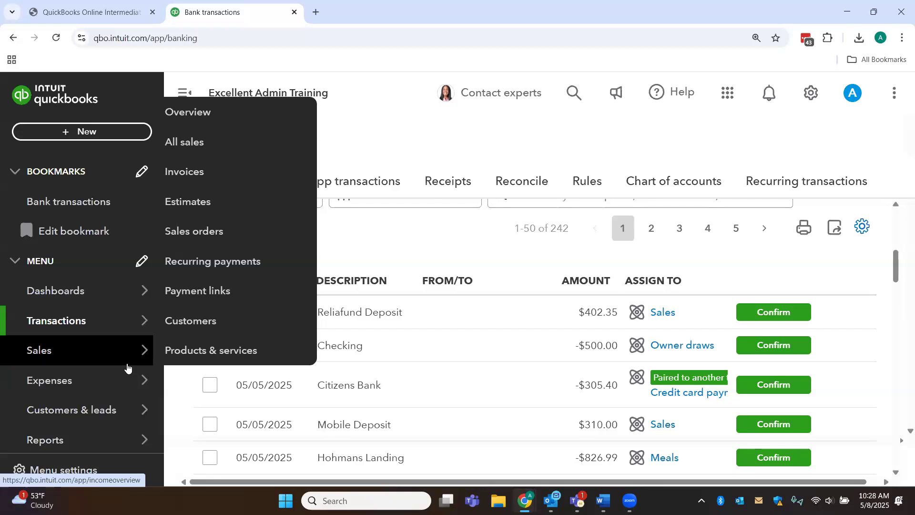
click(804, 98)
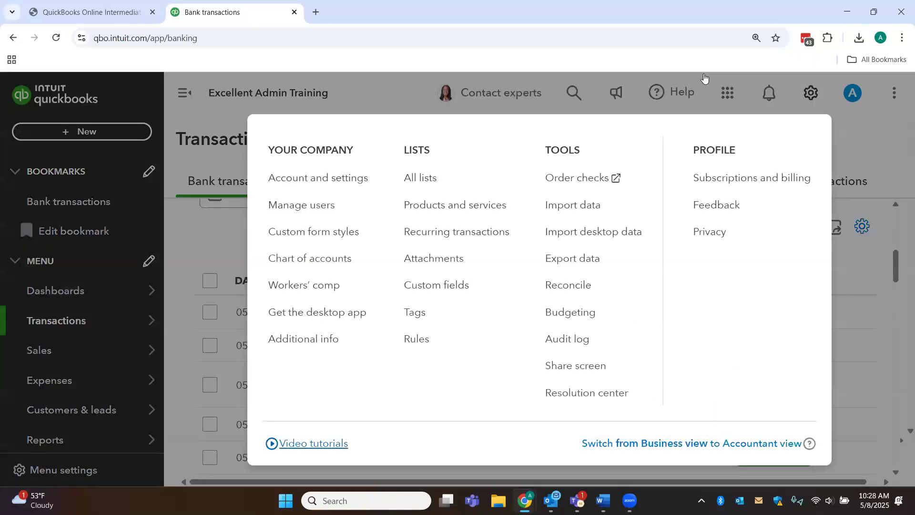
click(291, 181)
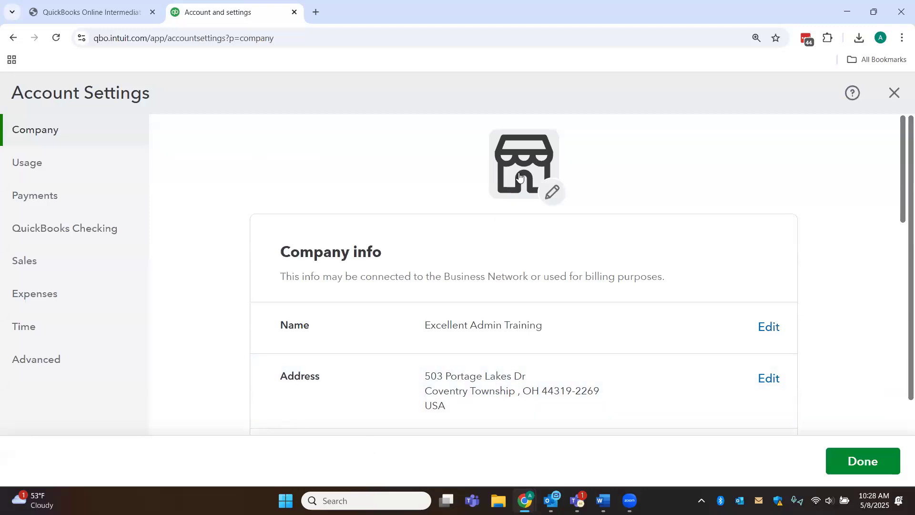
scroll(505, 341, down, 1)
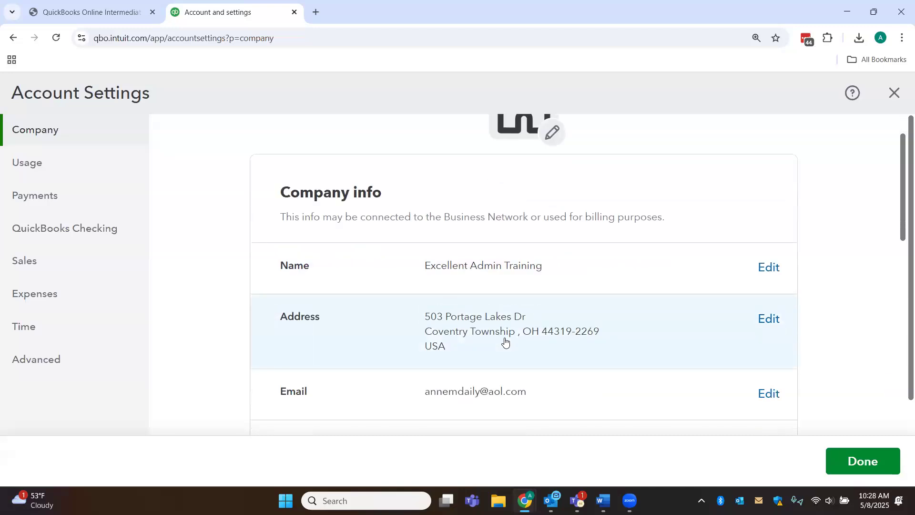
scroll(505, 341, down, 2)
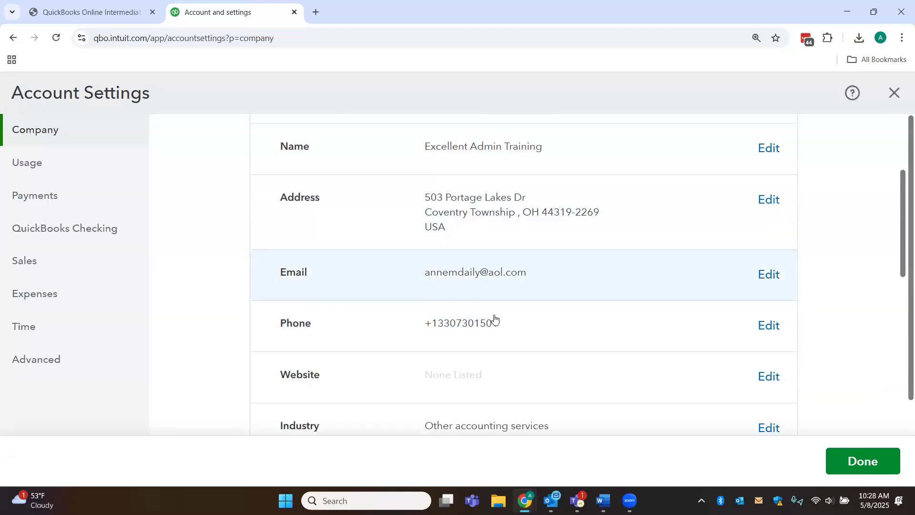
scroll(482, 379, down, 1)
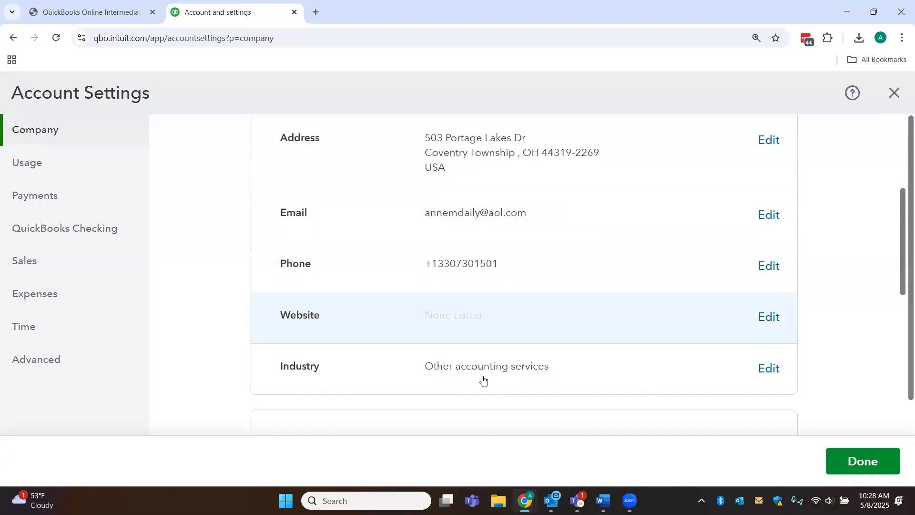
scroll(483, 375, down, 3)
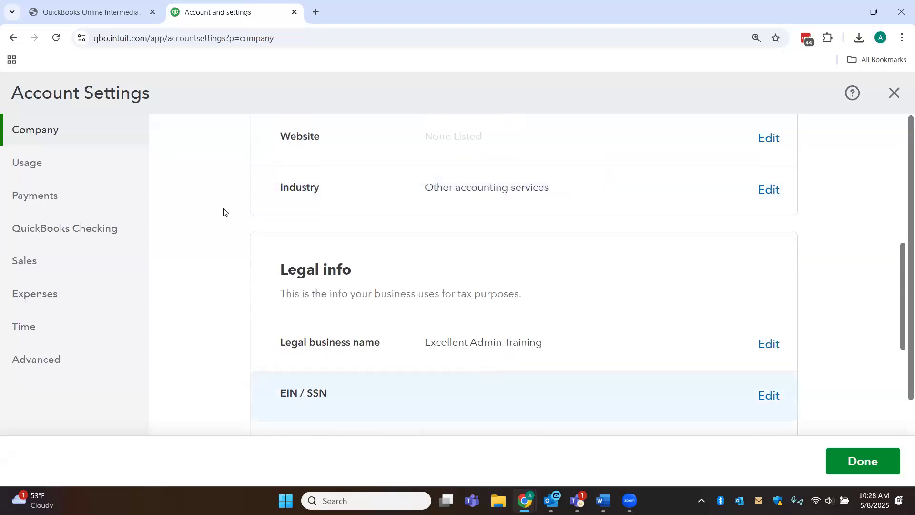
- Review the Payments and Sales settings of the company account, then close the account settings
click(52, 194)
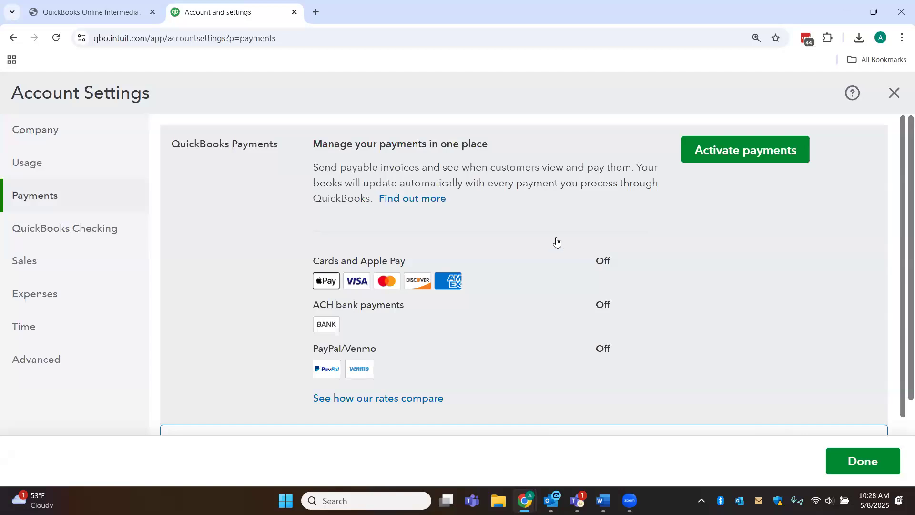
scroll(697, 264, down, 1)
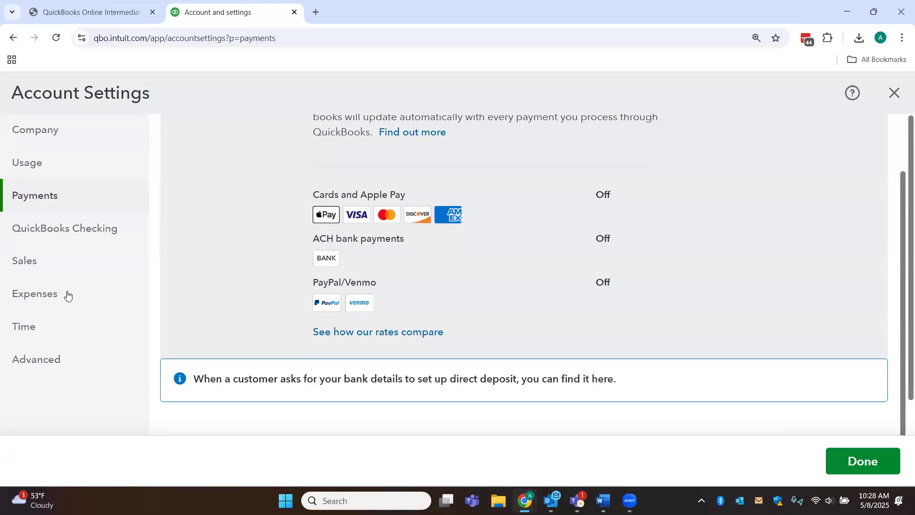
click(64, 273)
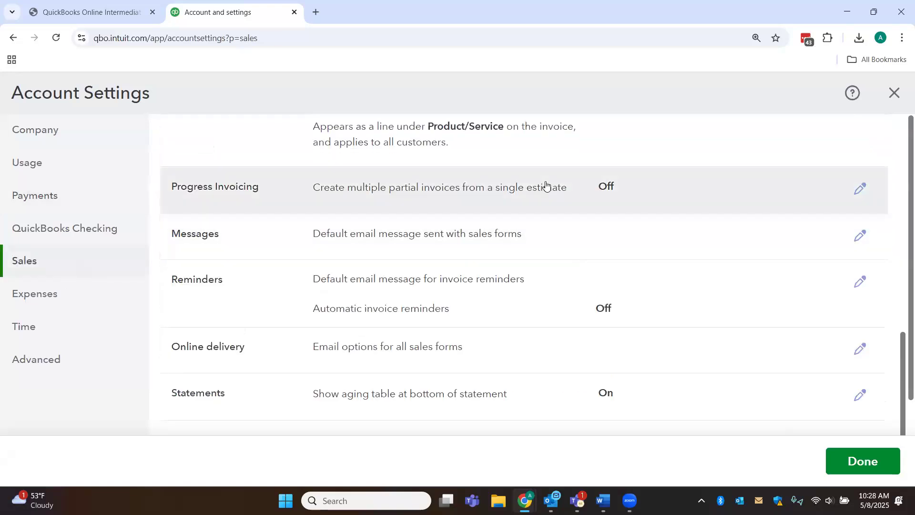
scroll(548, 352, down, 2)
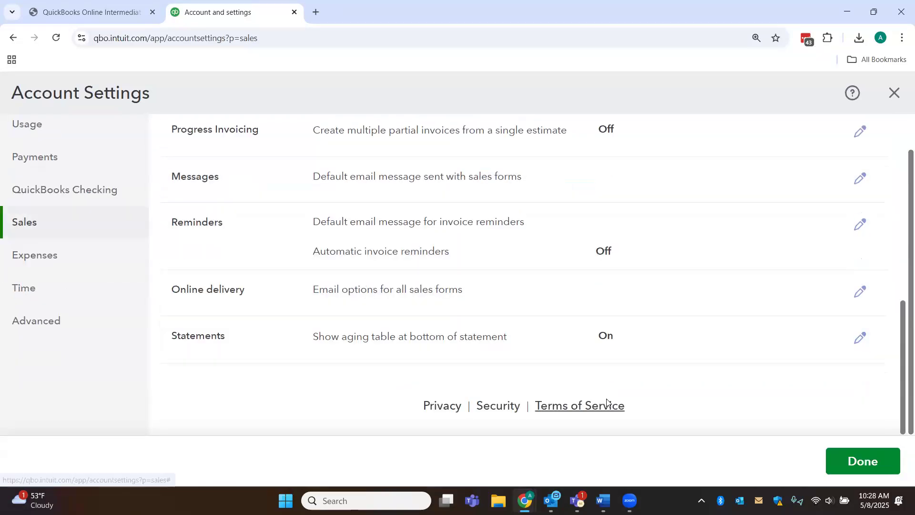
scroll(518, 181, up, 6)
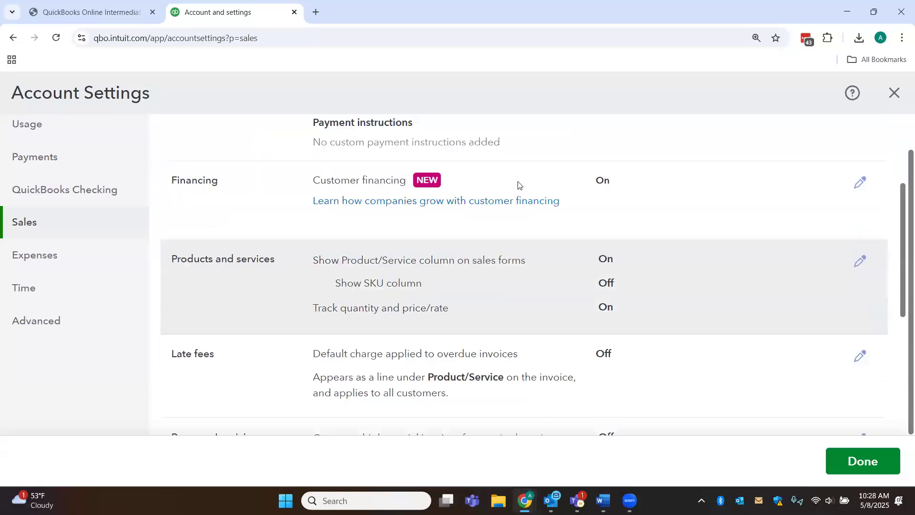
scroll(519, 185, up, 6)
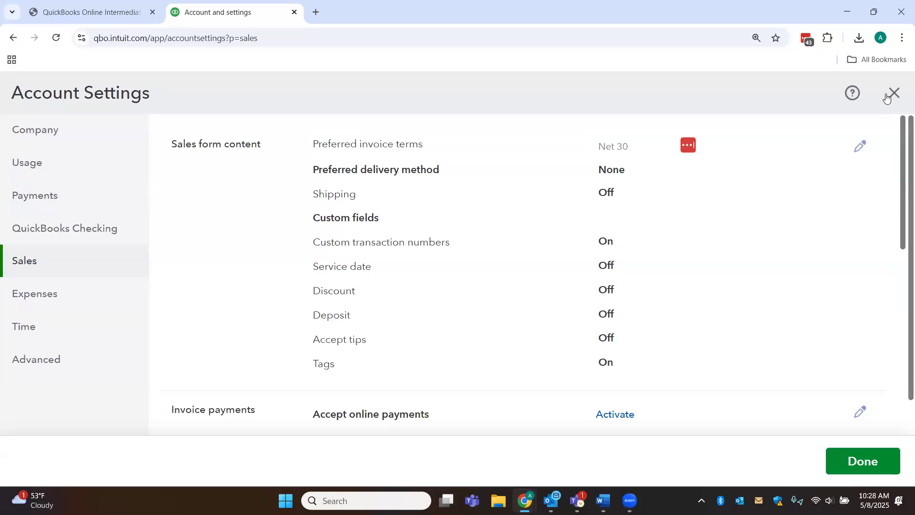
click(886, 98)
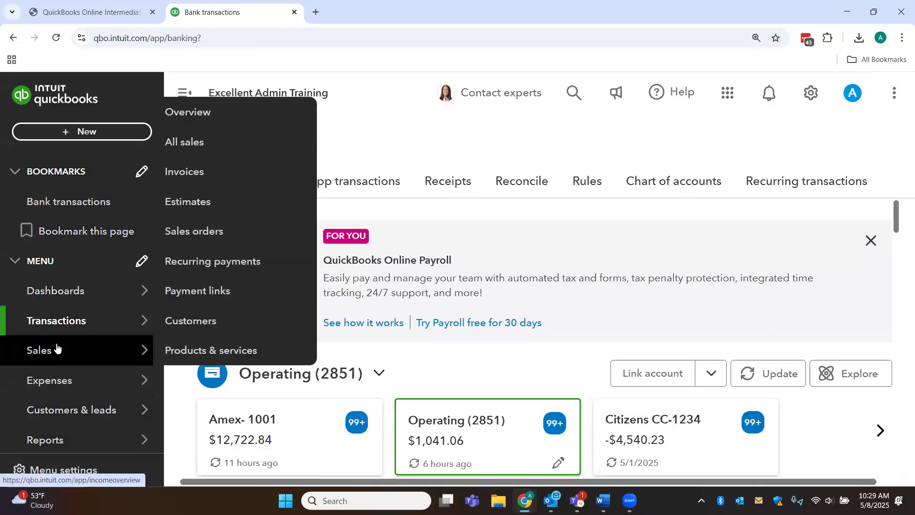
- Start a new invoice from the Sales invoices page, dismissing the promotional notice, the feature introduction and the autofill area
click(56, 348)
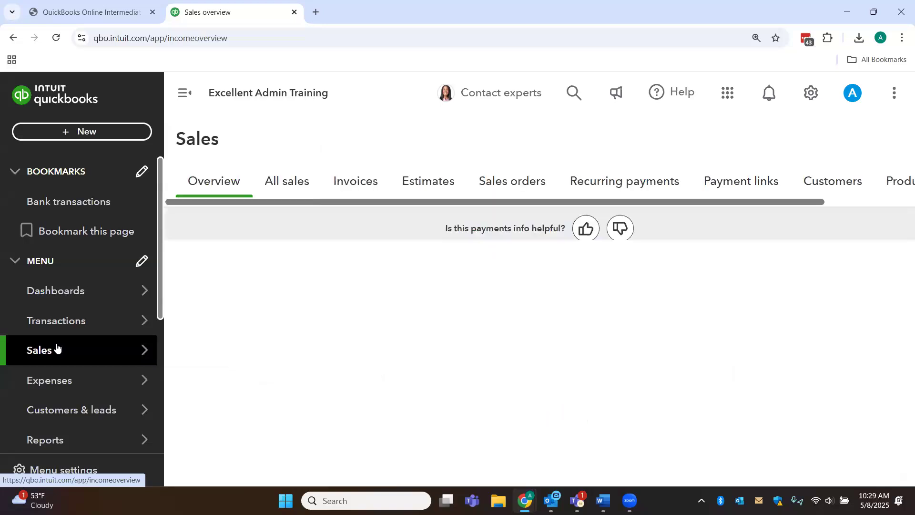
click(371, 184)
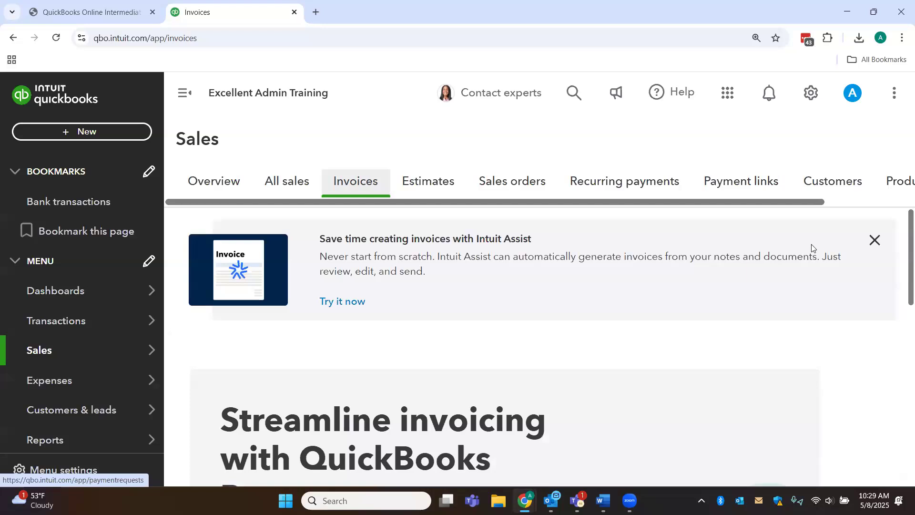
click(874, 240)
scroll(705, 314, down, 5)
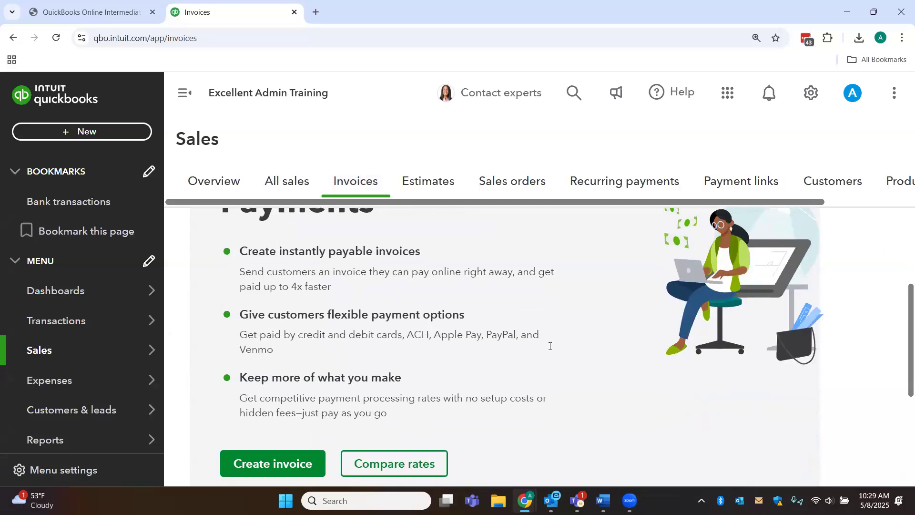
click(312, 406)
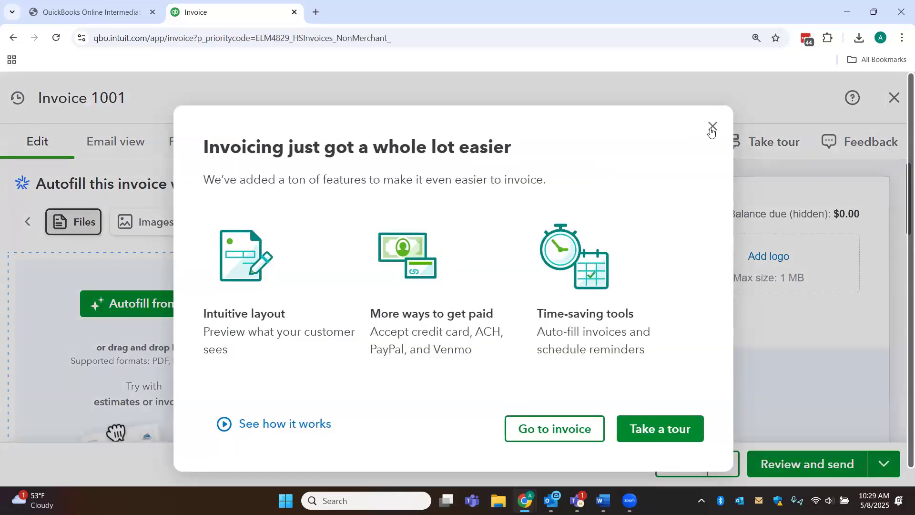
click(710, 125)
click(297, 182)
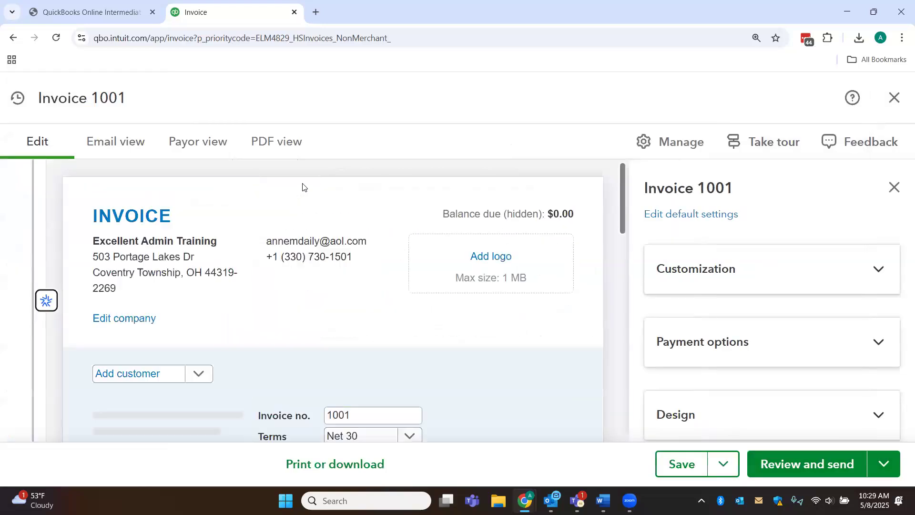
- Preview the new invoice as a PDF with the settings pane closed and look through its layout
click(279, 145)
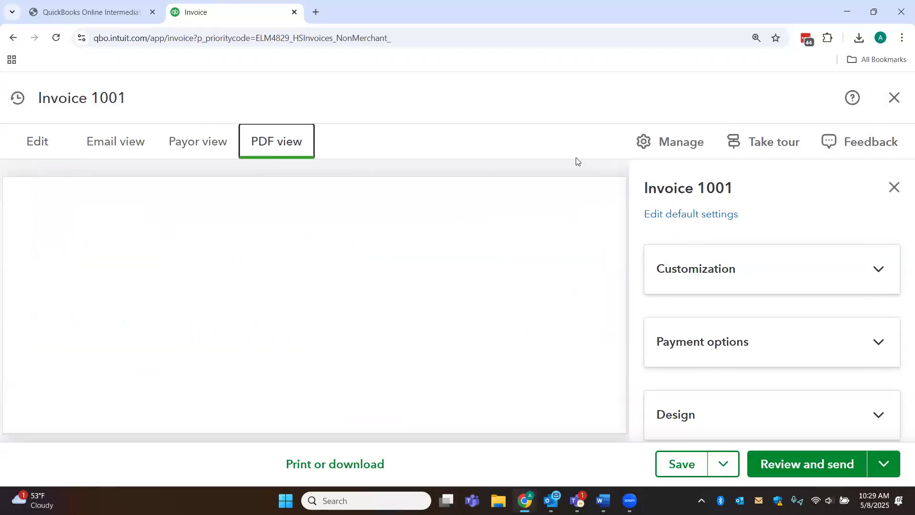
click(894, 186)
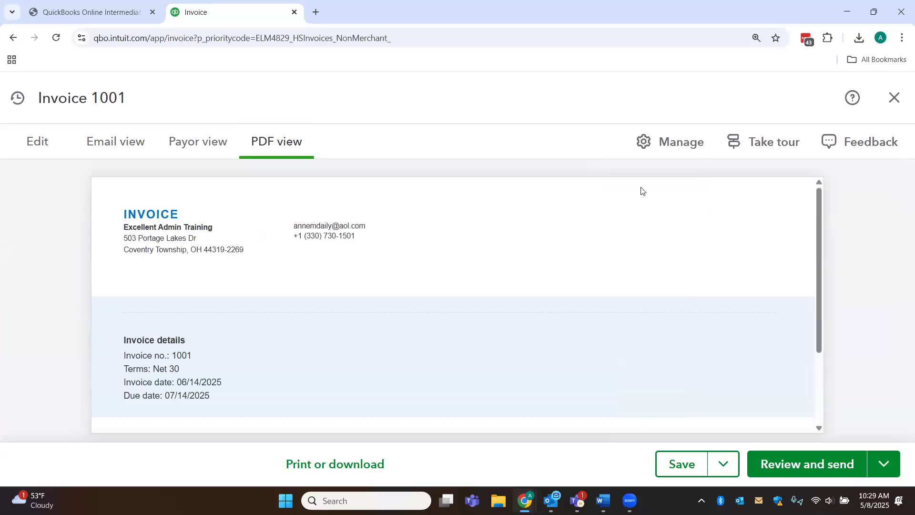
scroll(571, 210, down, 2)
scroll(409, 254, up, 2)
scroll(162, 305, down, 3)
scroll(238, 341, up, 3)
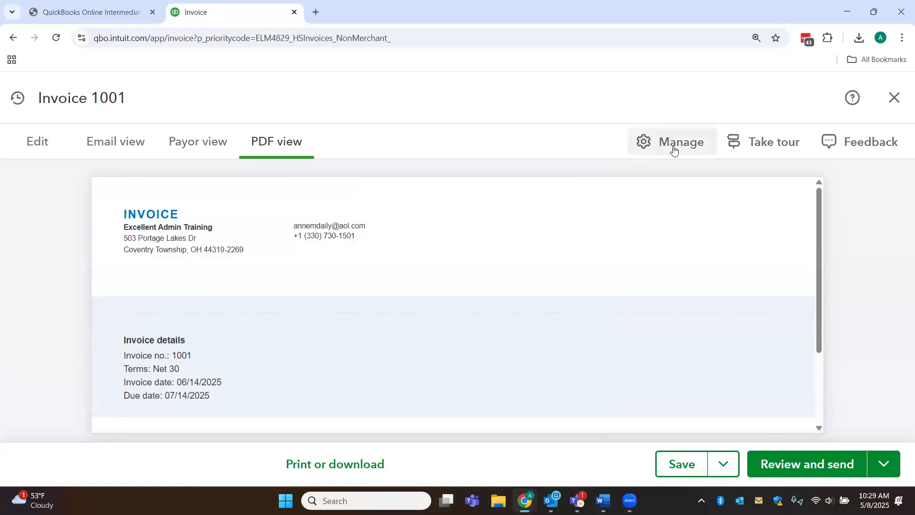
- Open the invoice's management settings and examine the customization options for the fields it shows
click(673, 150)
click(768, 286)
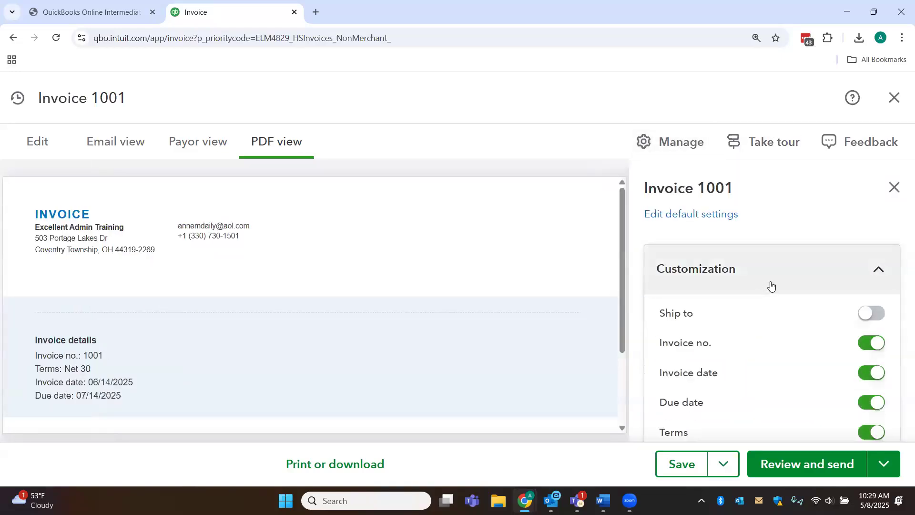
scroll(772, 367, down, 6)
scroll(772, 376, down, 5)
- Set the invoice design's colour to light green #79bd58, look over the font and template options, and close the settings
click(772, 307)
scroll(771, 307, down, 5)
scroll(756, 290, up, 2)
click(711, 294)
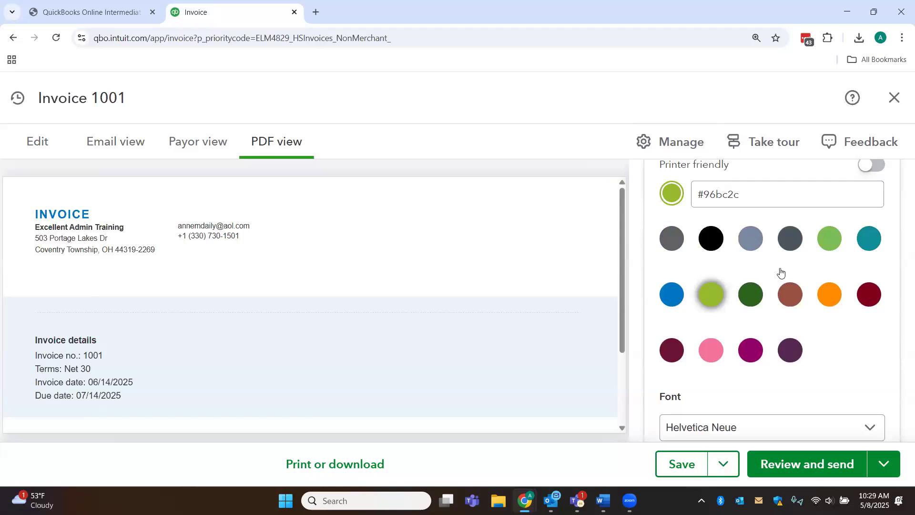
click(829, 239)
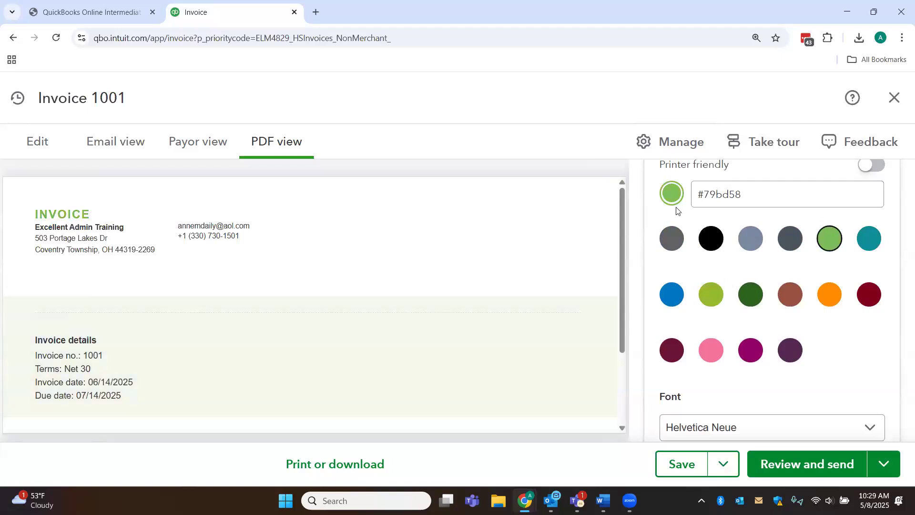
scroll(695, 300, down, 2)
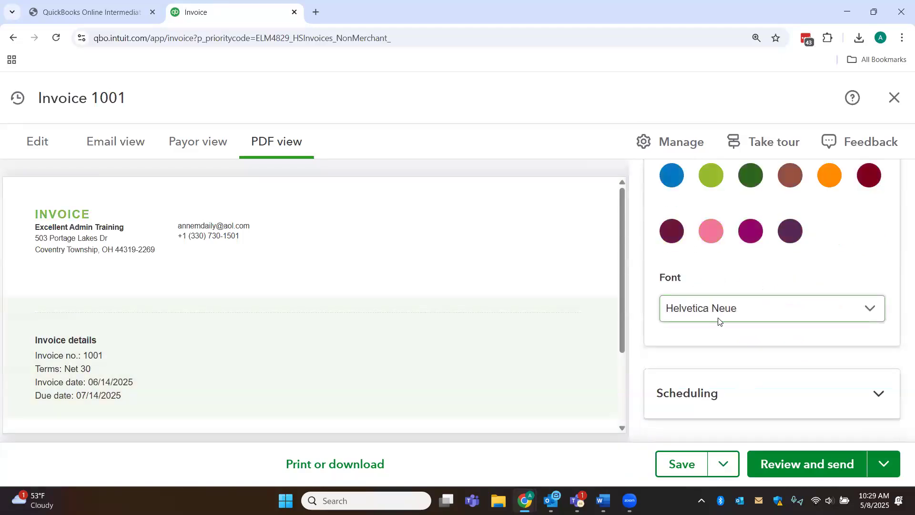
scroll(697, 386, up, 8)
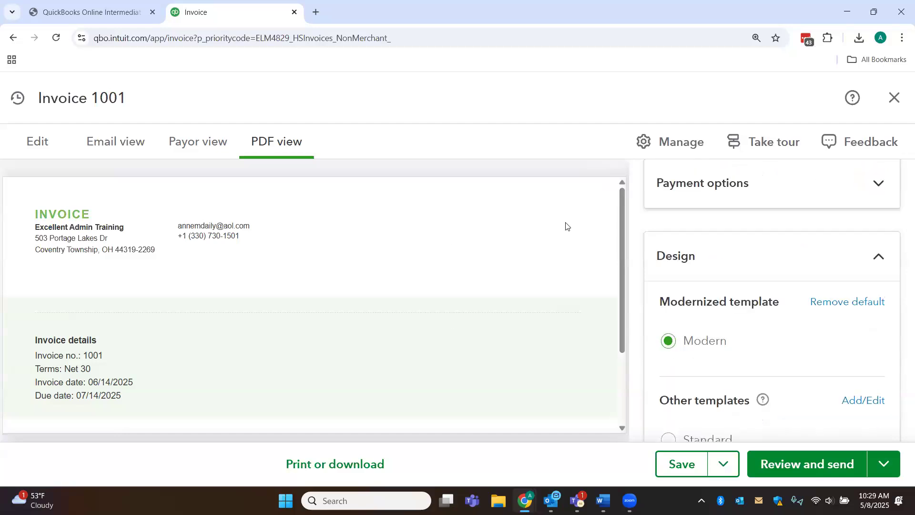
scroll(708, 235, up, 3)
click(893, 187)
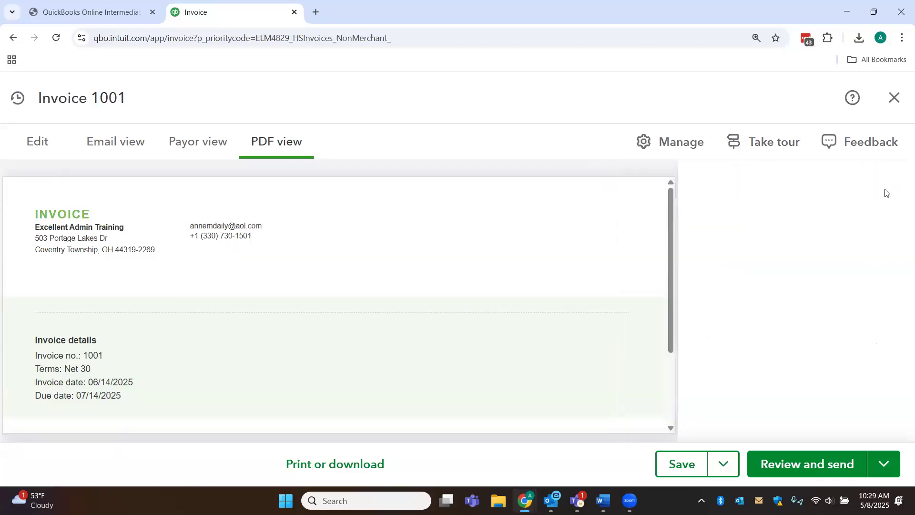
- Return to editing the invoice and start adding a new customer named Canton Score
click(51, 143)
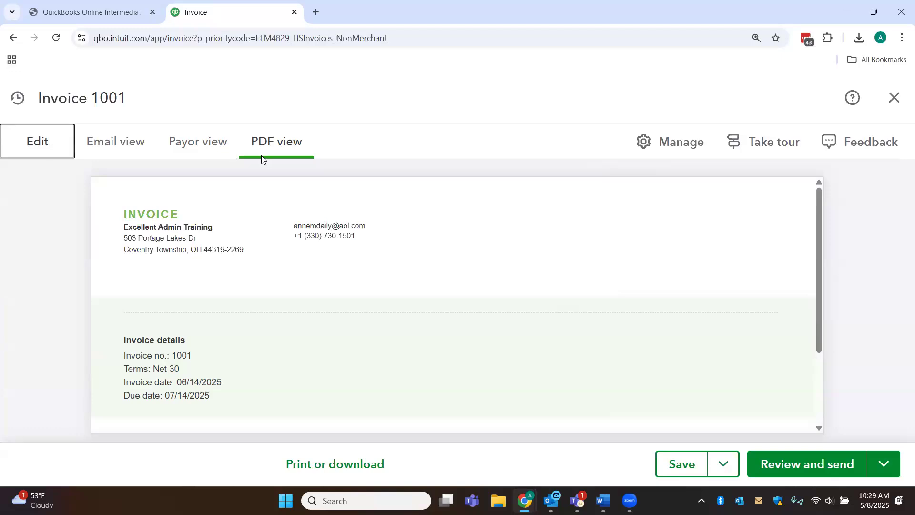
click(144, 249)
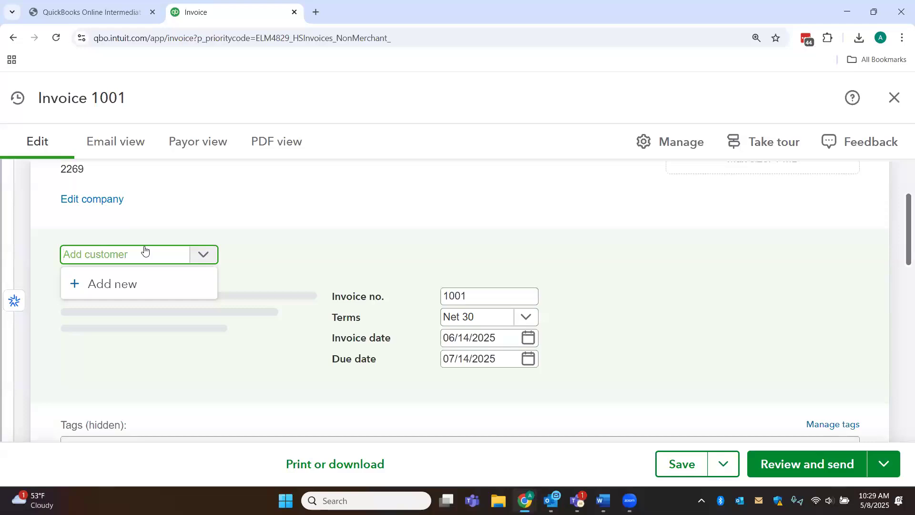
text(Cant)
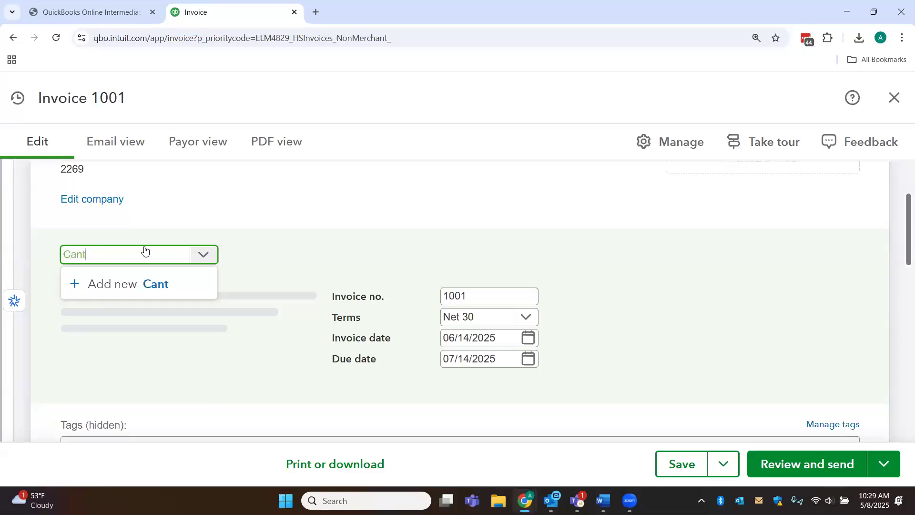
text(on Score)
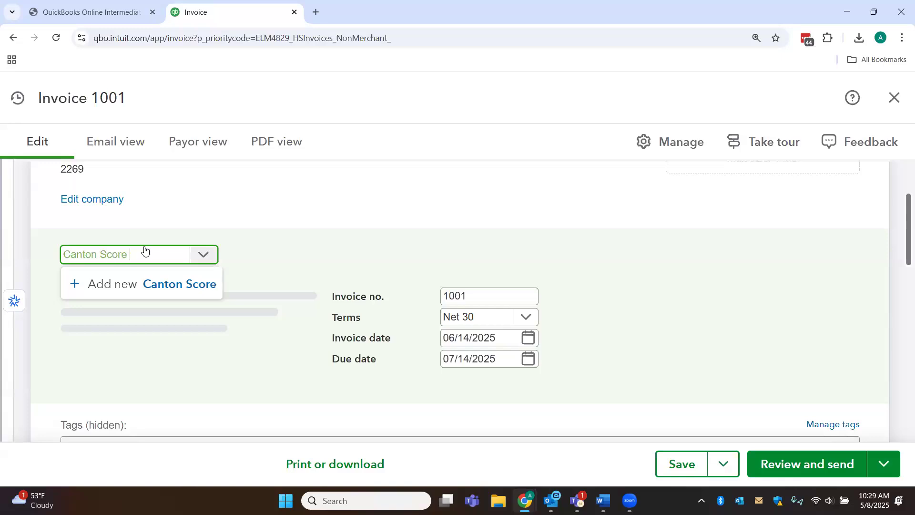
click(141, 284)
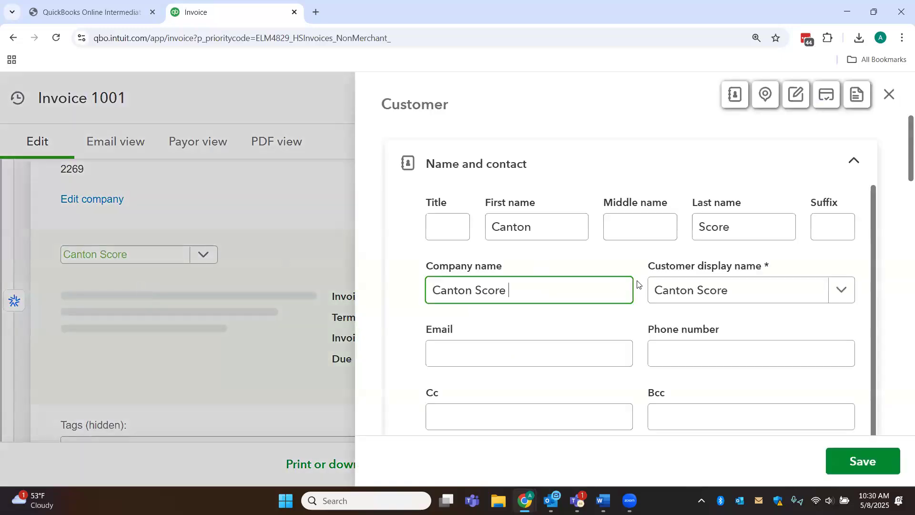
- Look over the new customer's contact fields, leaving them blank, and enter the street address of the billing address
scroll(576, 259, down, 1)
click(575, 292)
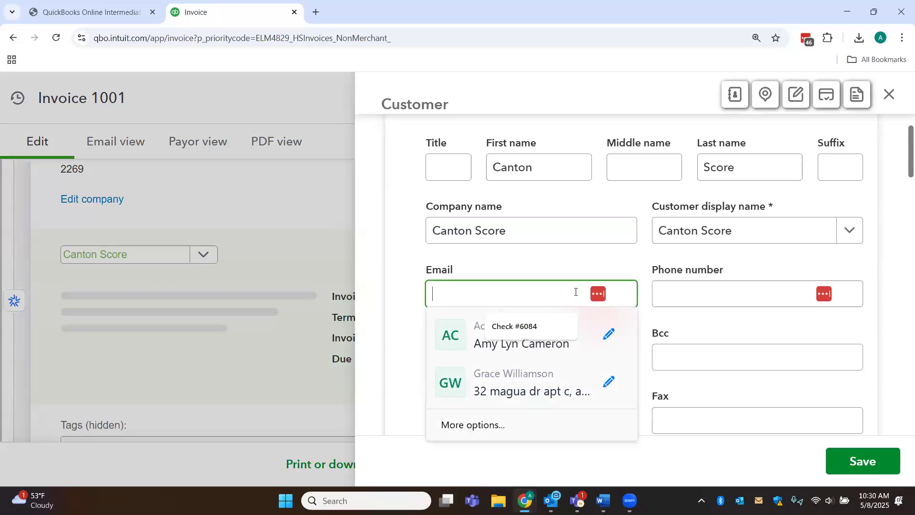
click(669, 286)
scroll(629, 244, down, 2)
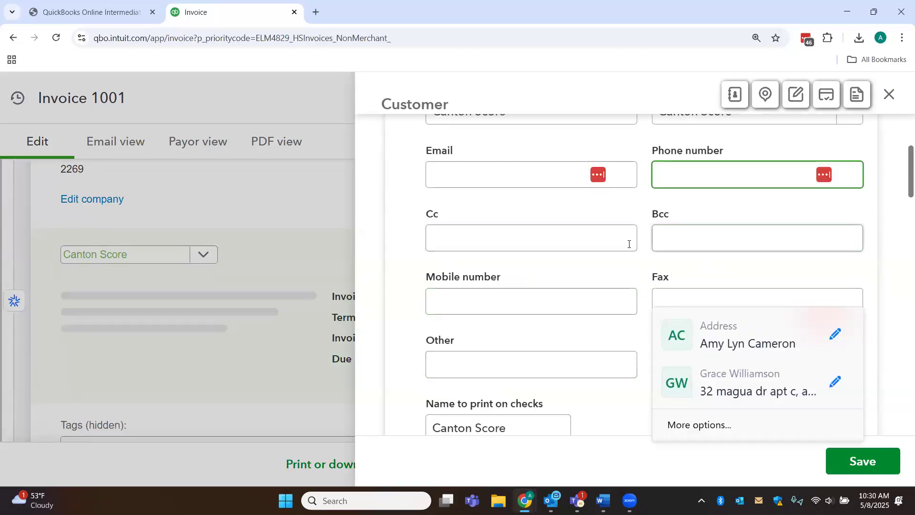
click(700, 246)
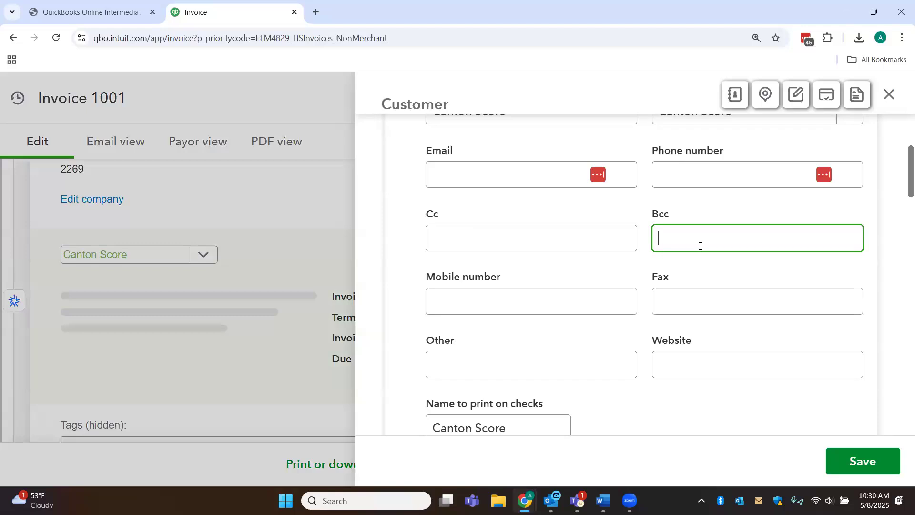
scroll(655, 277, down, 3)
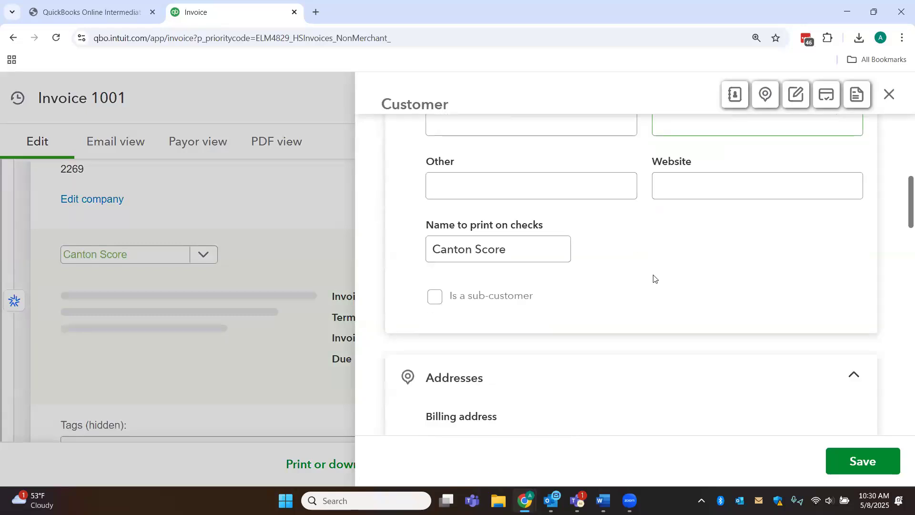
scroll(654, 278, down, 3)
click(510, 282)
text(12)
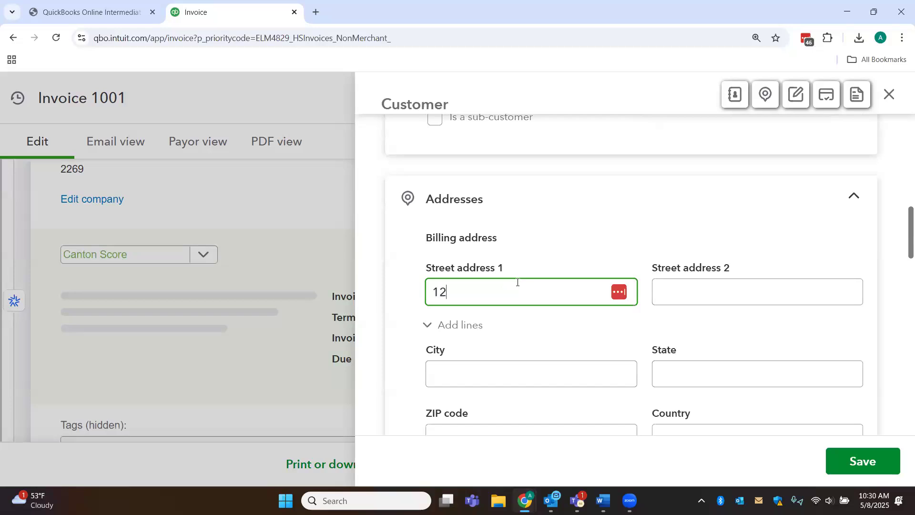
text(3 cant)
text(anton Ave)
key(Tab)
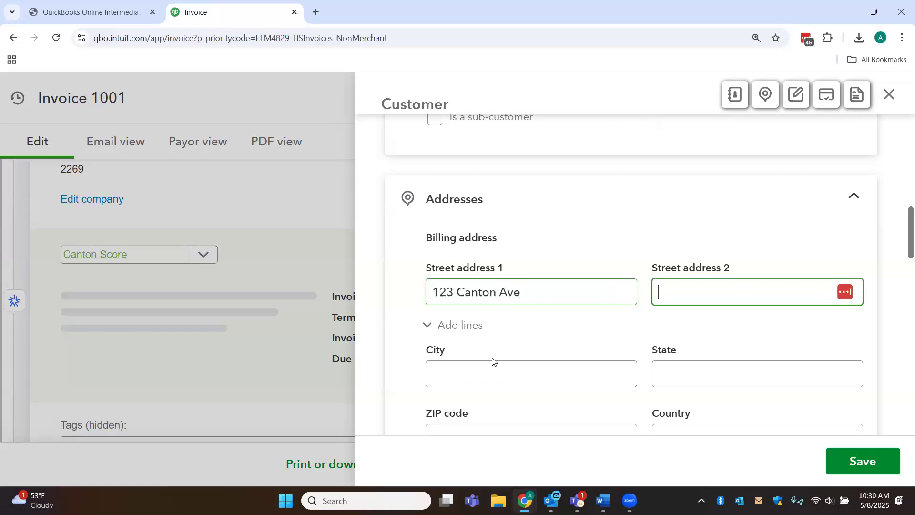
- Fill in the city, state and ZIP code of the customer's billing address
click(489, 361)
text(Can)
key(BackSpace)
key(BackSpace)
key(BackSpace)
text(Cant)
key(Tab)
text(OH)
key(Tab)
text(4)
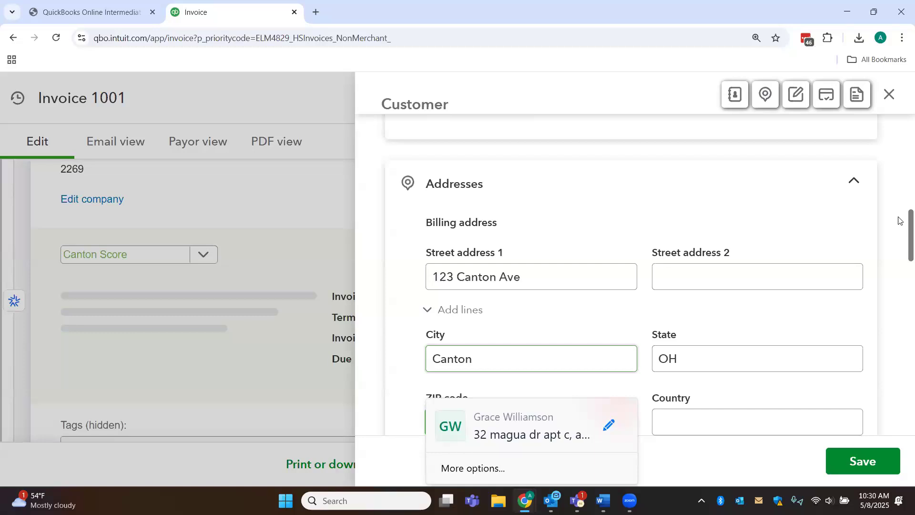
text(4)
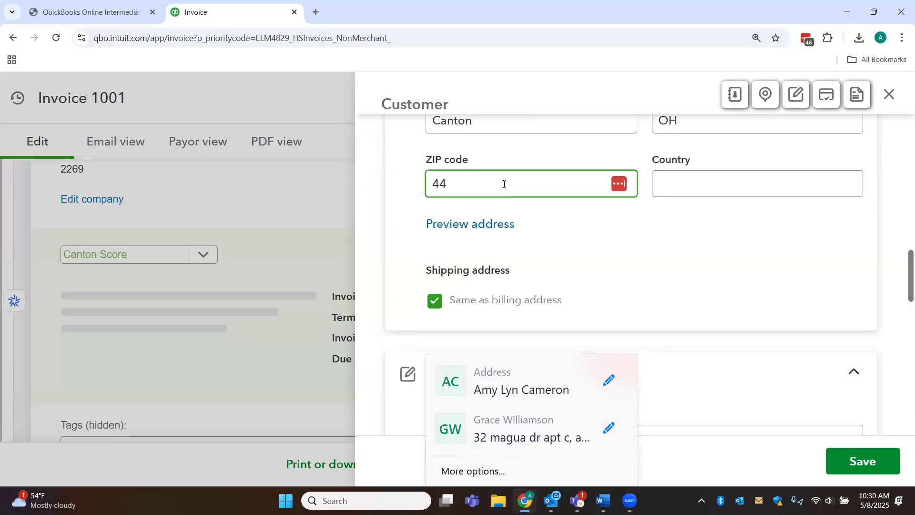
text(702)
key(Tab)
- Save the customer after looking over the notes, attachments, payments and additional info, and decline storing the address in the browser
scroll(519, 229, down, 5)
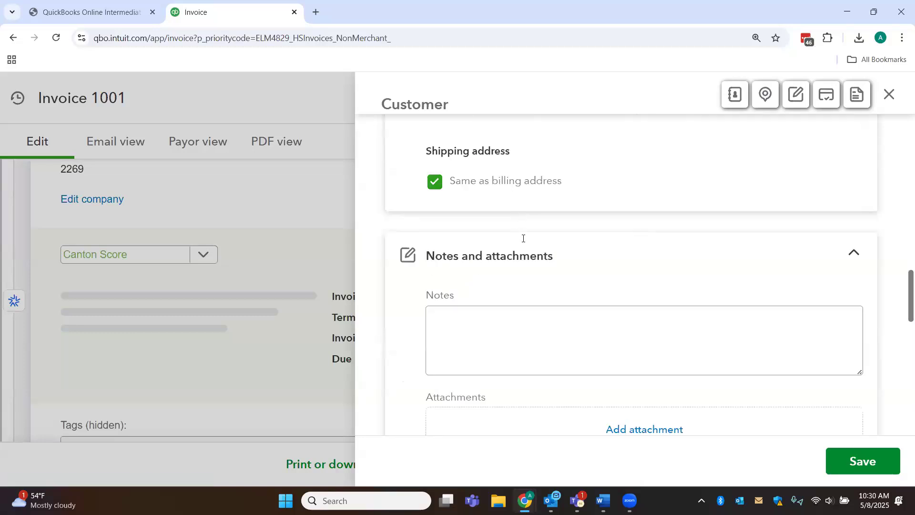
click(511, 191)
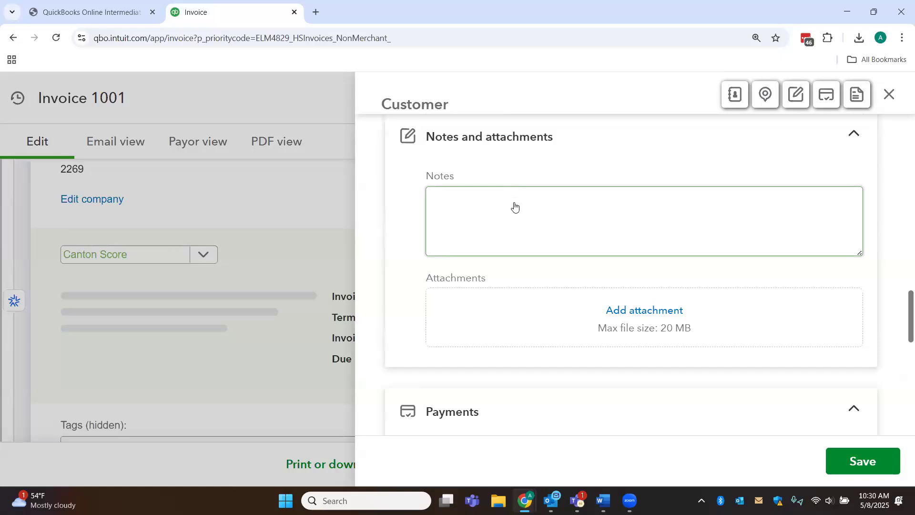
click(636, 314)
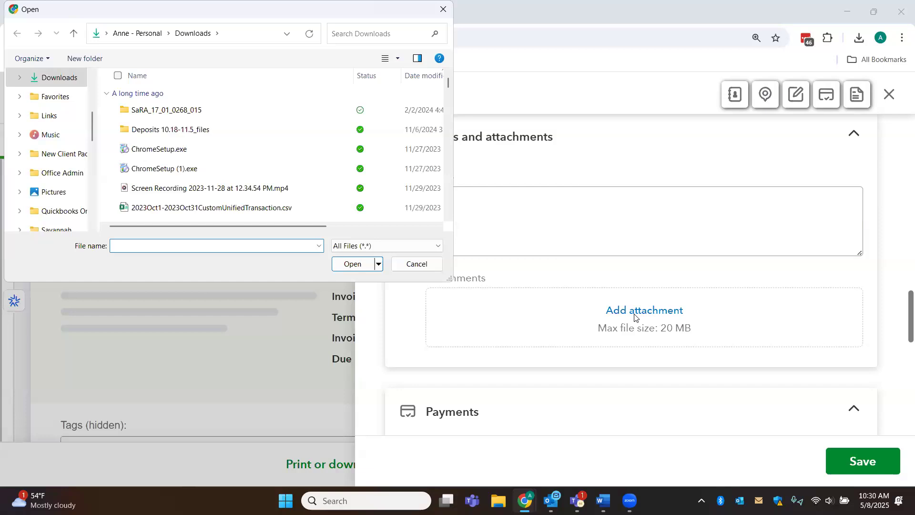
click(415, 263)
scroll(722, 310, down, 3)
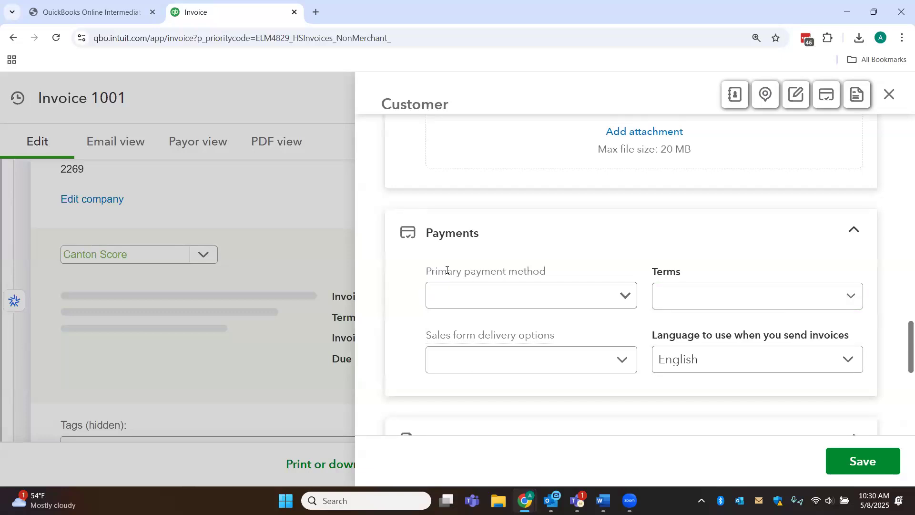
click(483, 296)
scroll(547, 316, down, 6)
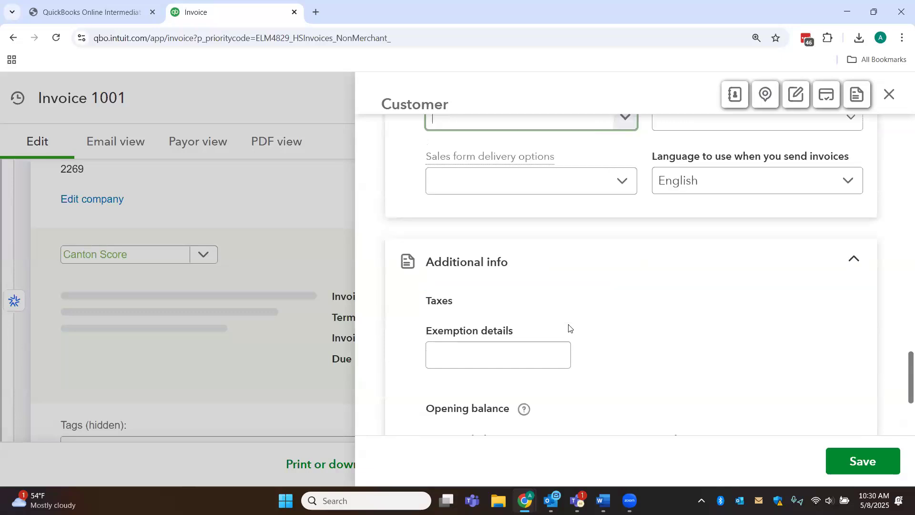
click(469, 236)
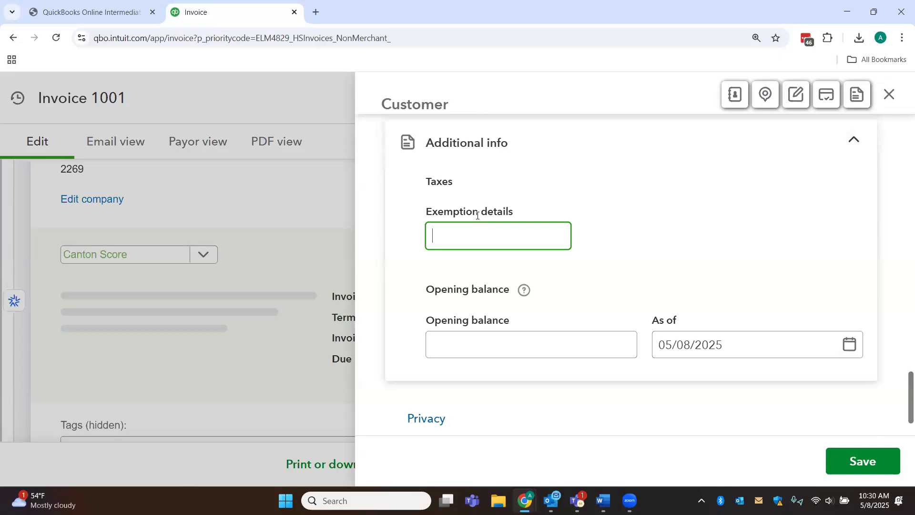
scroll(477, 215, down, 1)
click(859, 458)
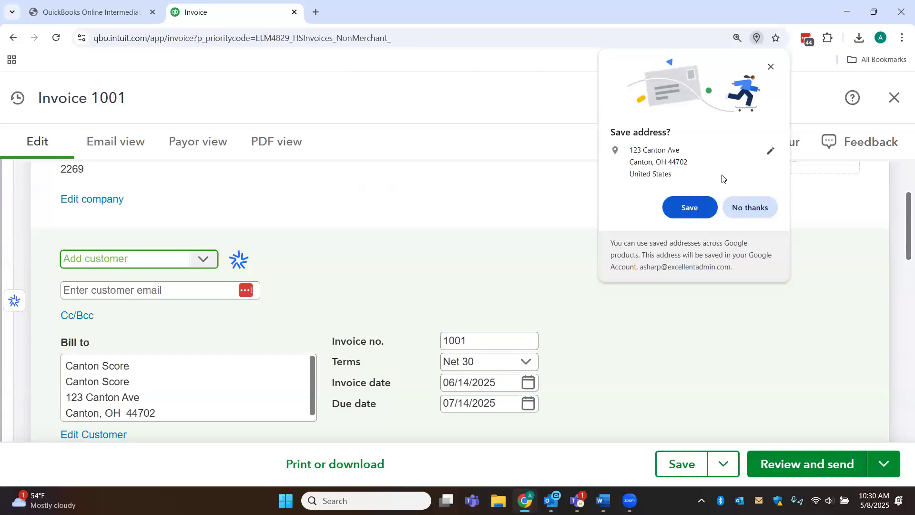
click(748, 207)
- Start a new product or service named Payroll from the first line of the invoice
scroll(327, 249, down, 2)
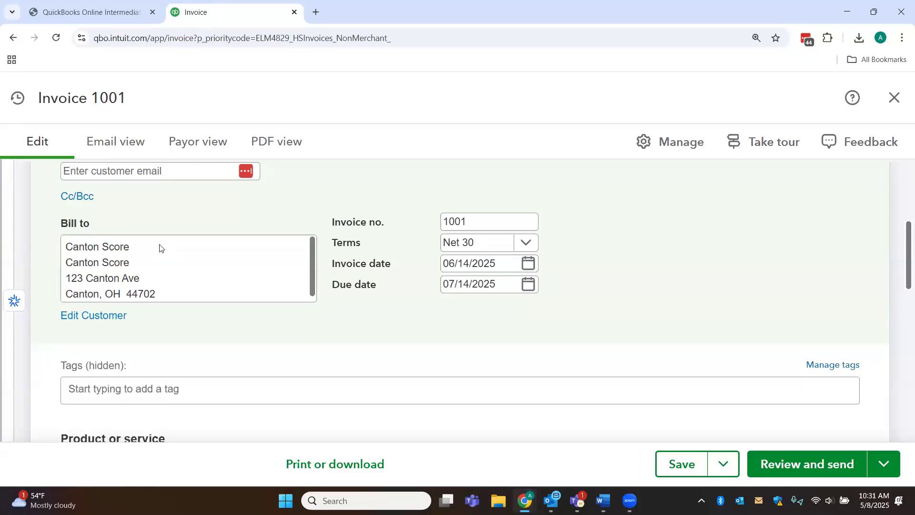
scroll(238, 316, down, 3)
click(237, 318)
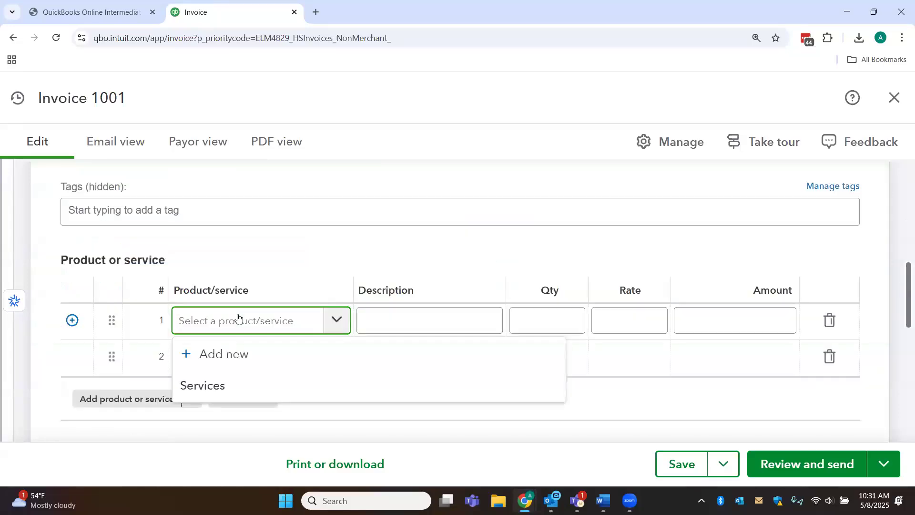
text(pAYRO)
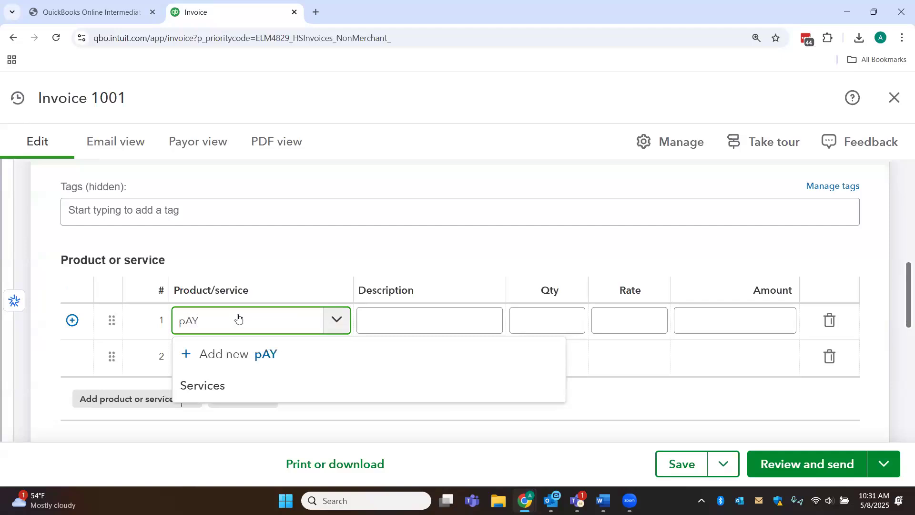
key(BackSpace)
key(BackSpace)
key(BackSpace)
key(BackSpace)
key(BackSpace)
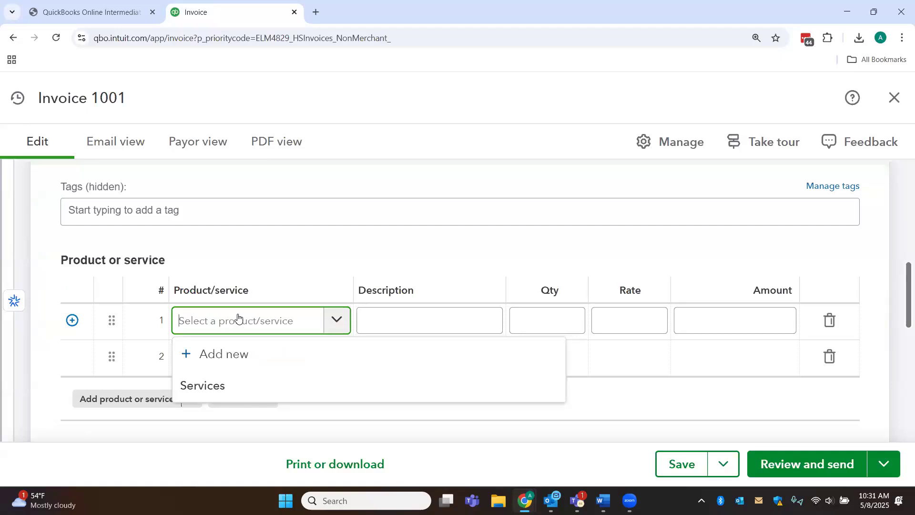
text(pAYROLL)
key(BackSpace)
key(BackSpace)
key(BackSpace)
key(BackSpace)
key(BackSpace)
key(BackSpace)
key(BackSpace)
text(Pay)
text(ri)
key(BackSpace)
text(oll)
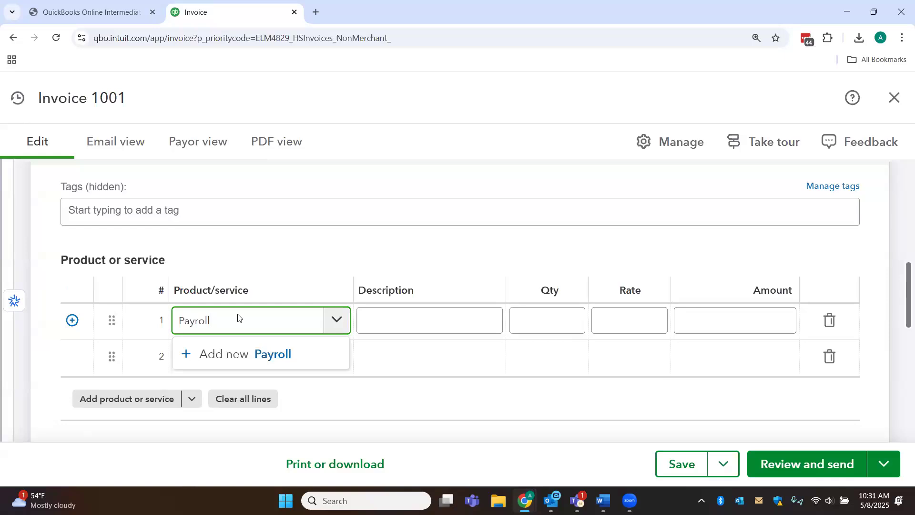
click(250, 355)
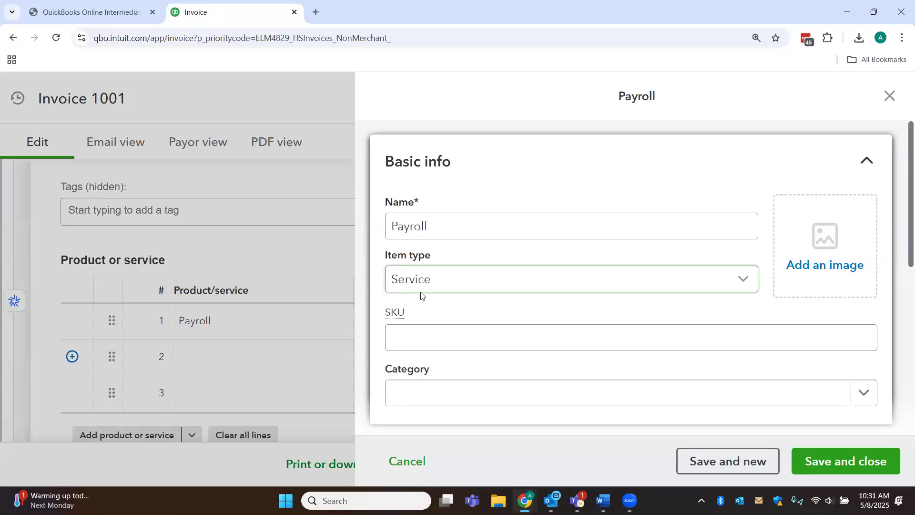
- Start a new account named Payroll Income as the Payroll service's income account, leaving the price blank
scroll(420, 295, down, 2)
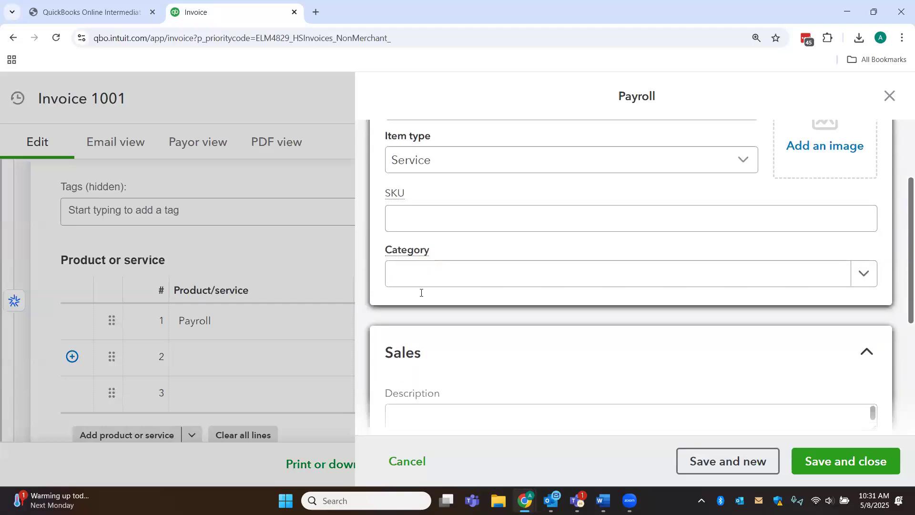
scroll(565, 248, down, 4)
click(539, 241)
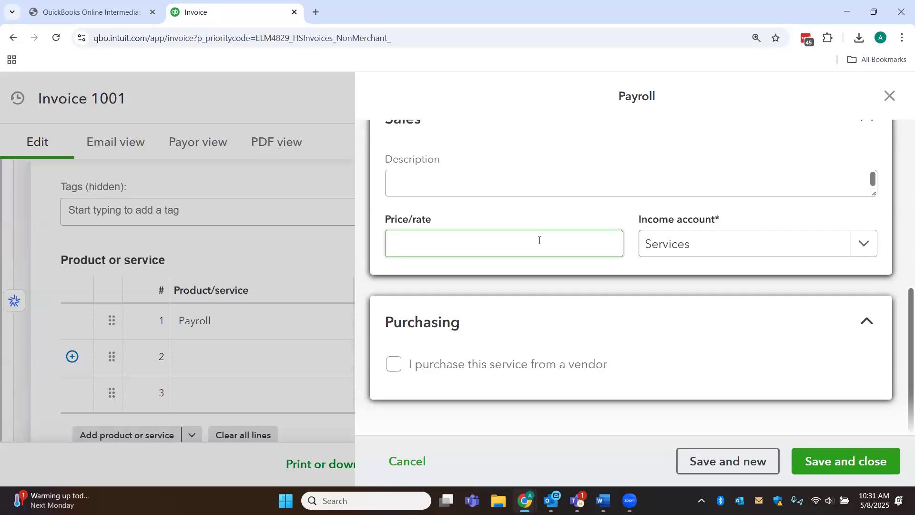
click(713, 253)
click(713, 254)
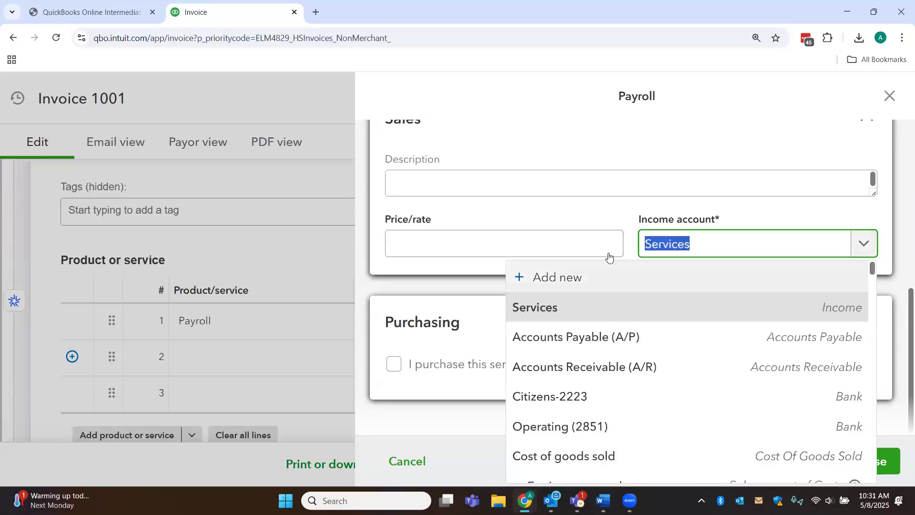
text(Payroll Income)
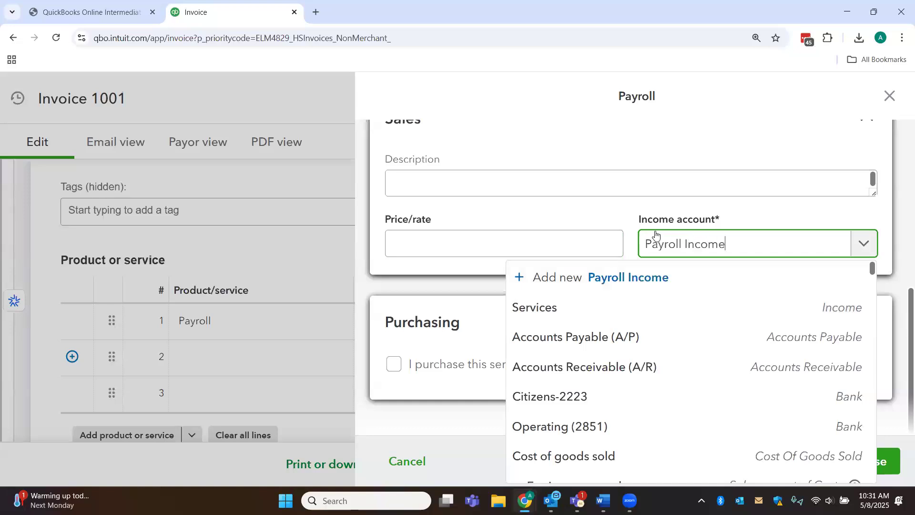
click(669, 280)
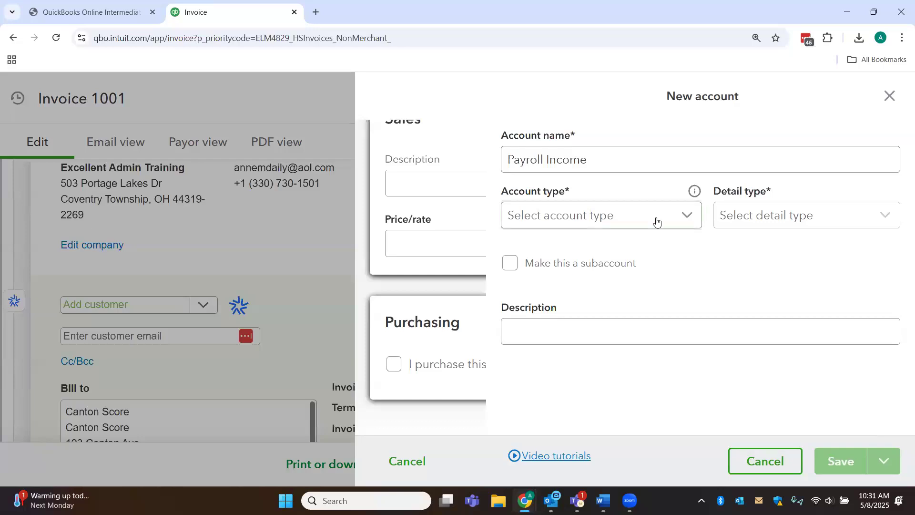
- Set the new account's type to Income and detail type to Service/Fee Income, and save it
click(656, 221)
scroll(623, 302, down, 4)
click(594, 363)
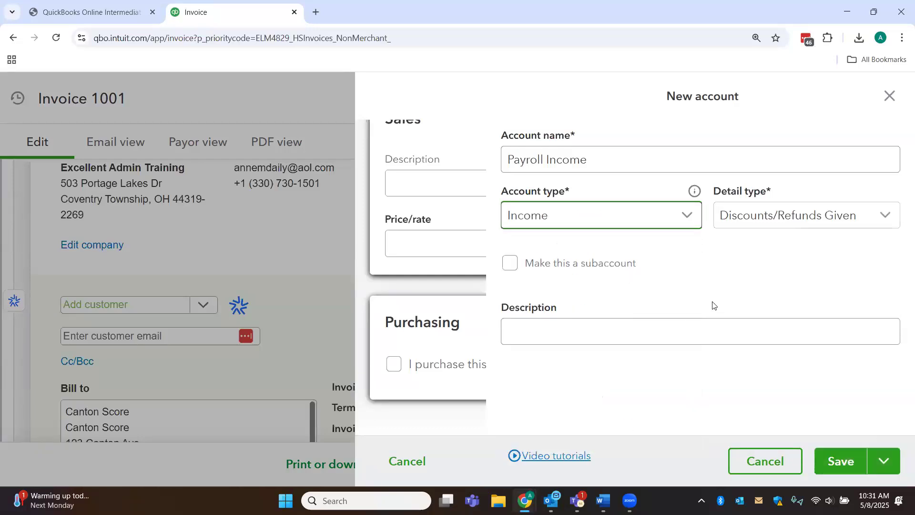
click(761, 212)
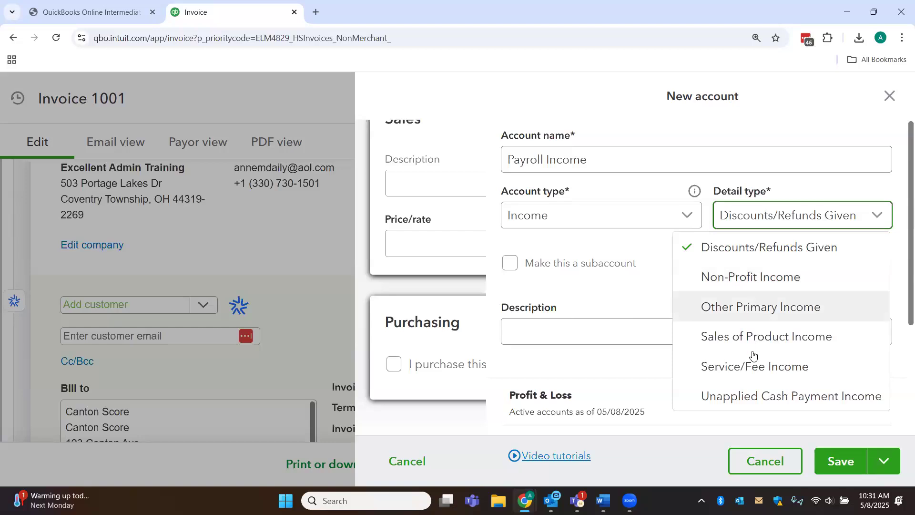
click(753, 371)
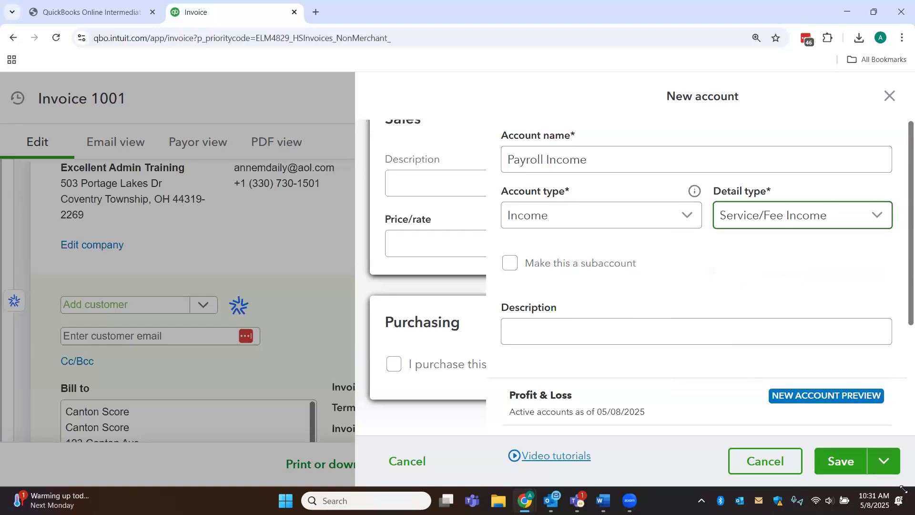
click(822, 463)
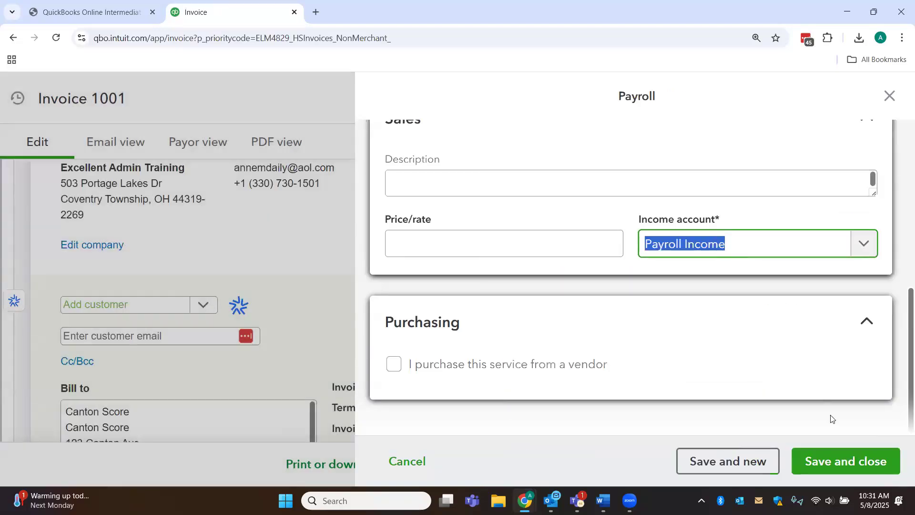
- Save the Payroll service and set the first invoice line's description to "Aprils Payroll Processing"
click(844, 458)
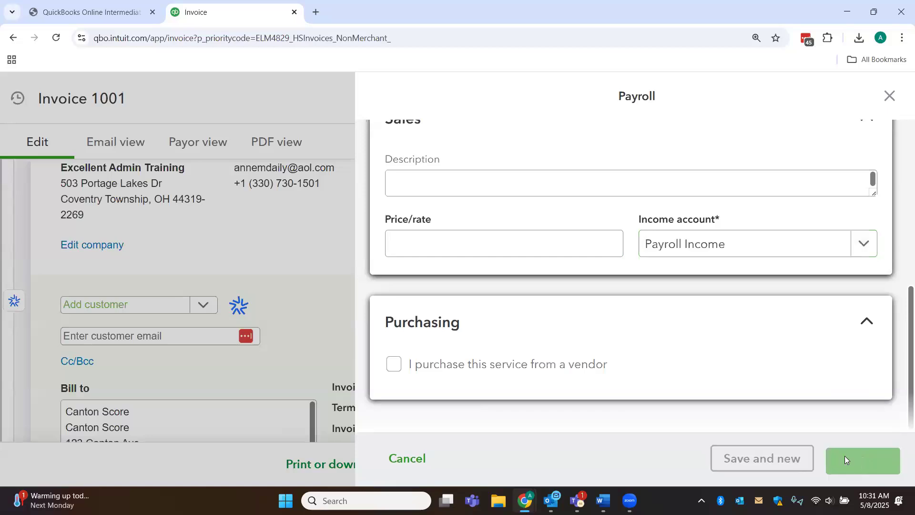
scroll(335, 248, down, 5)
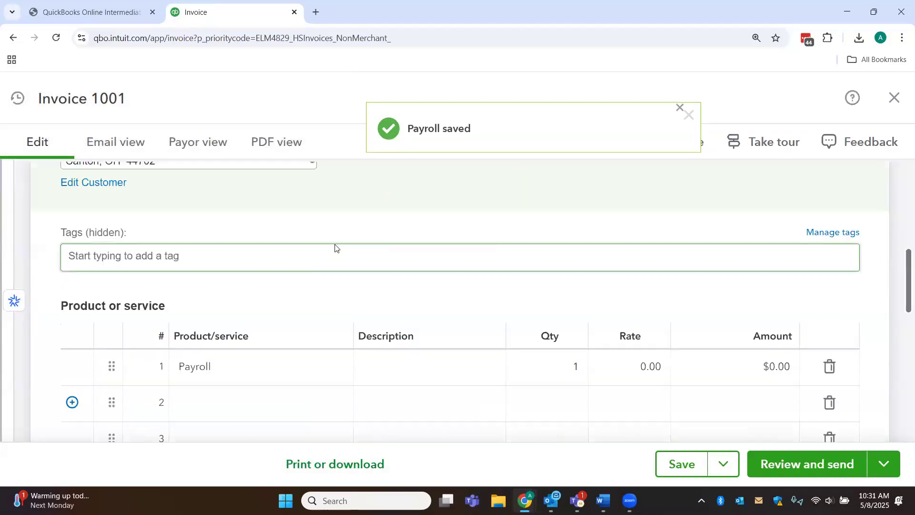
scroll(335, 248, down, 3)
click(419, 257)
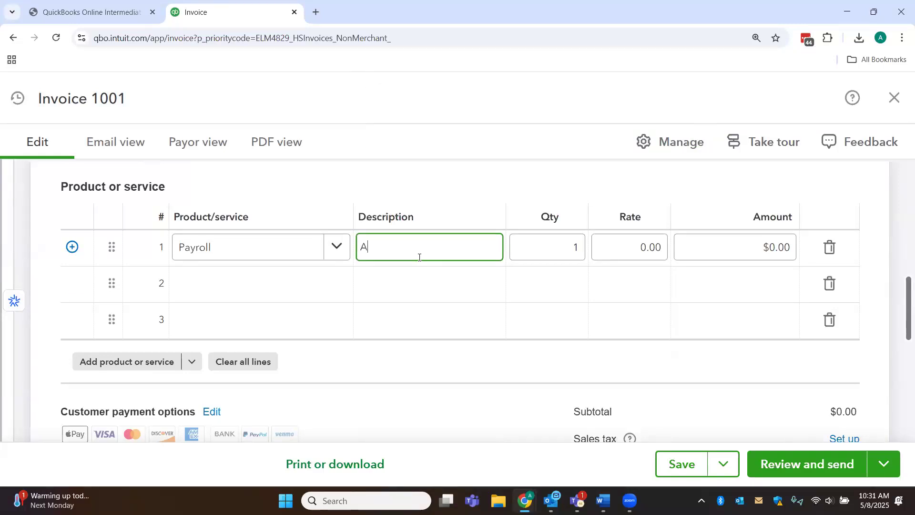
text(Aprils Payroll Processing)
key(Tab)
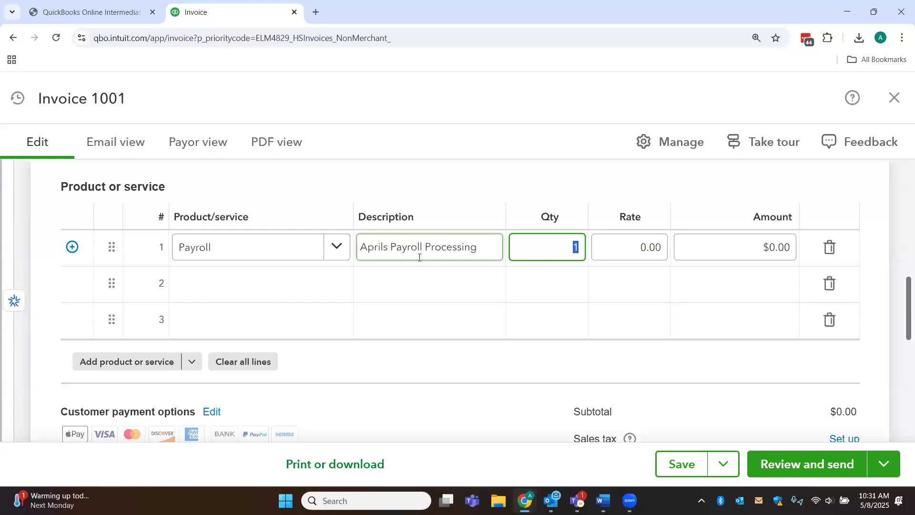
- Add the April pay dates 4/4 and 4/18 on separate lines of the Payroll description, checking them against the system calendar
click(484, 247)
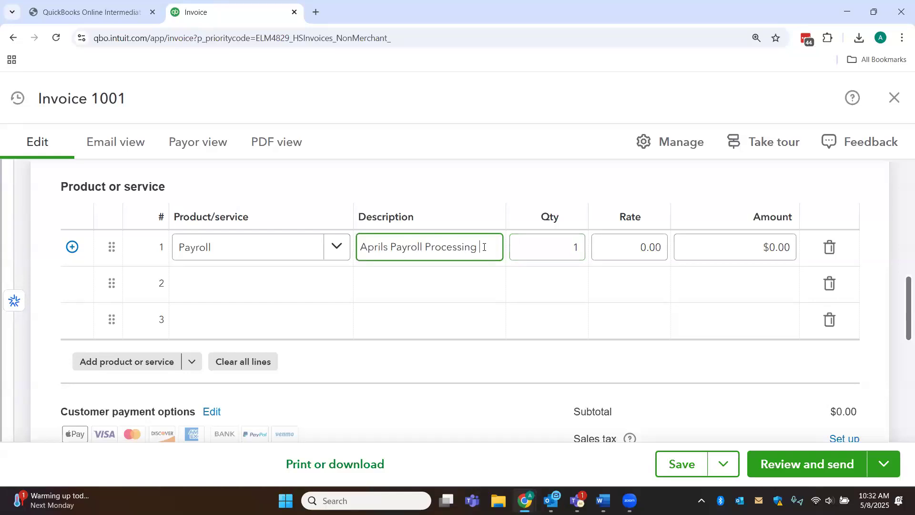
key(Return)
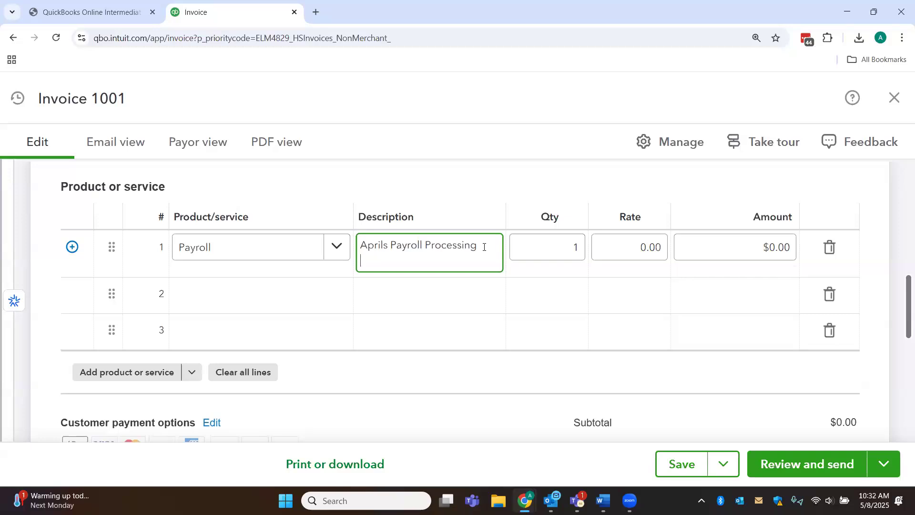
click(880, 499)
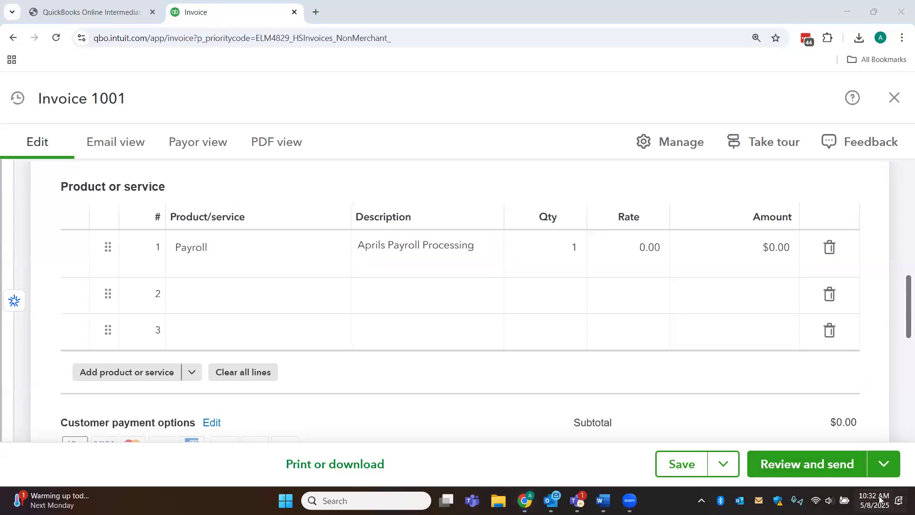
click(868, 249)
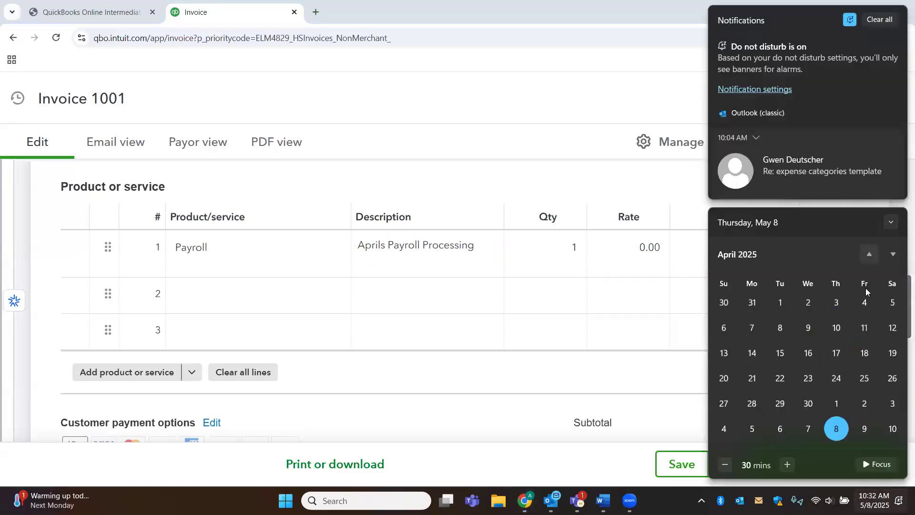
click(387, 267)
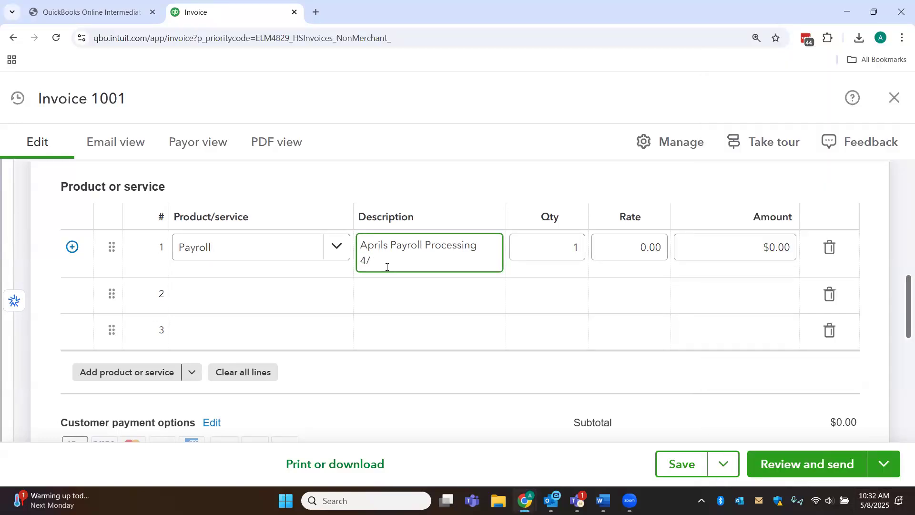
key(Return)
text(4/18)
- Set the Payroll line's quantity to 2 and its rate to 50
key(Tab)
text(2)
key(Tab)
text(50)
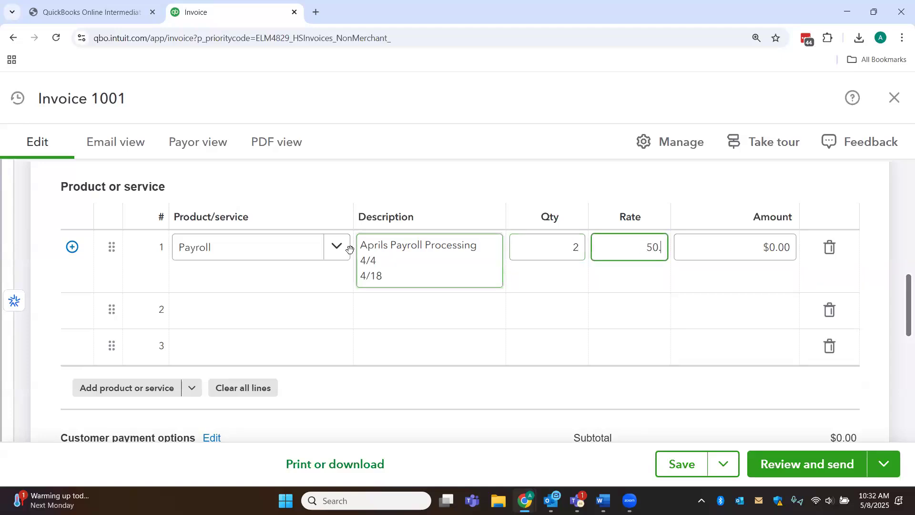
key(Tab)
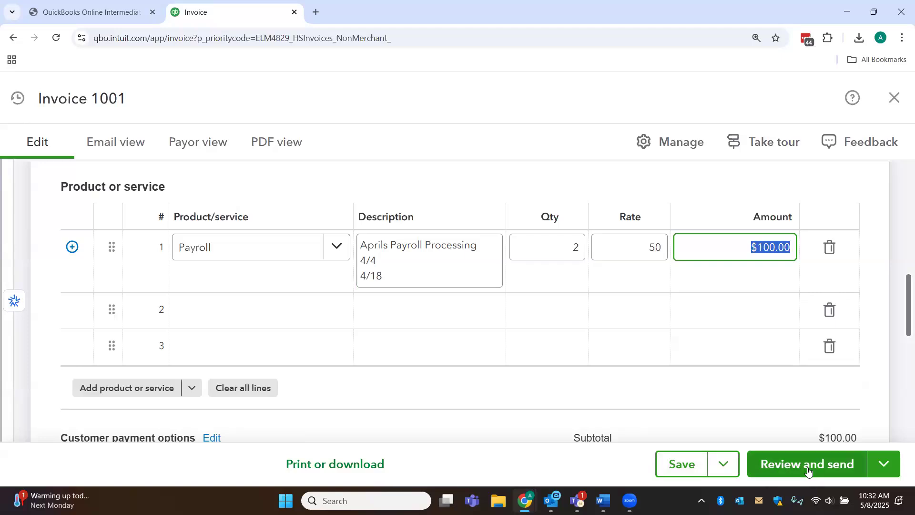
- Review invoice 1001, fill in the recipient's e-mail from the suggestions, send it, and dismiss the online payments offer
click(837, 470)
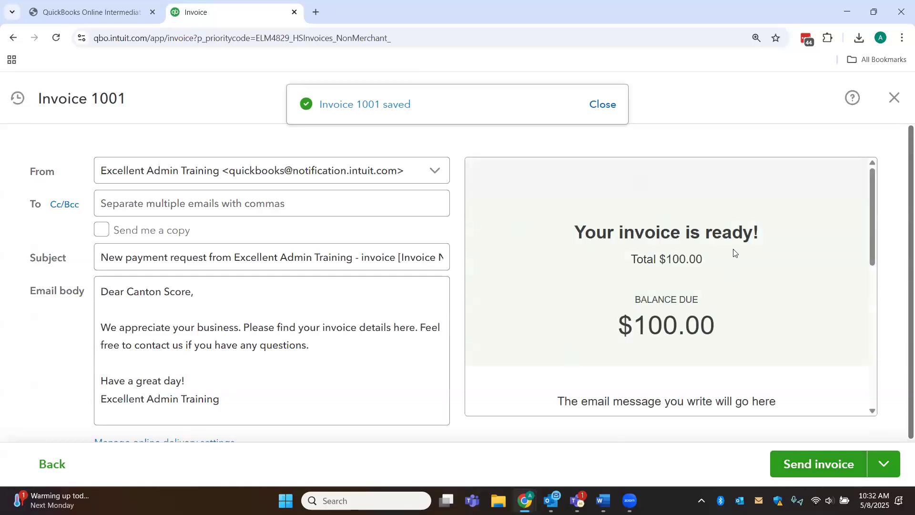
click(182, 200)
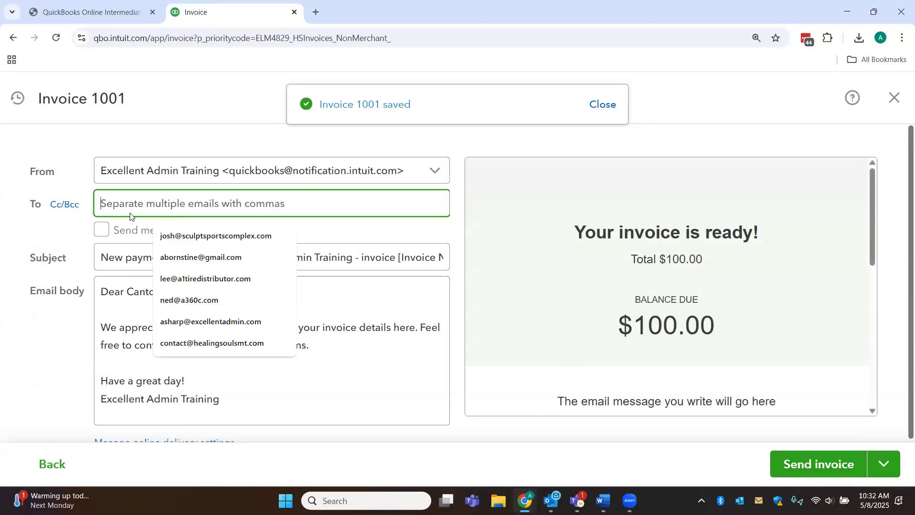
key(Down)
key(Down)
key(Down)
key(Down)
key(Down)
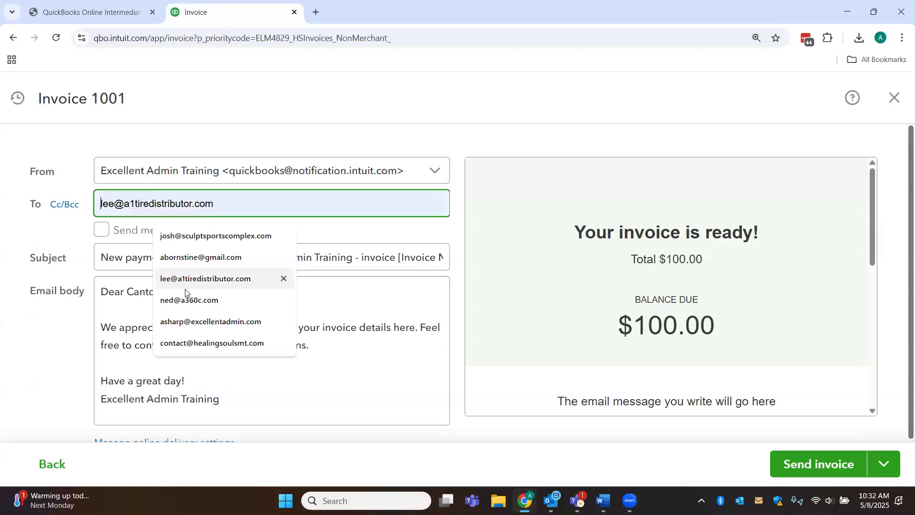
key(Return)
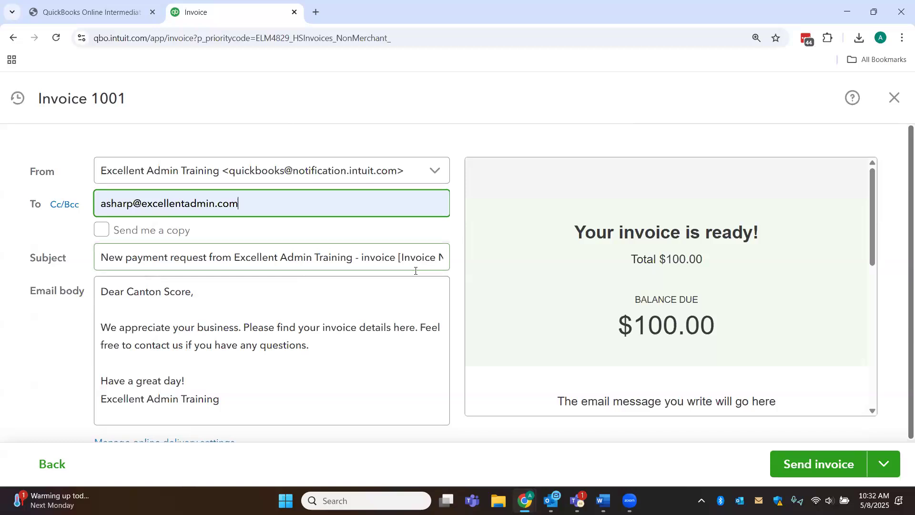
scroll(428, 359, down, 1)
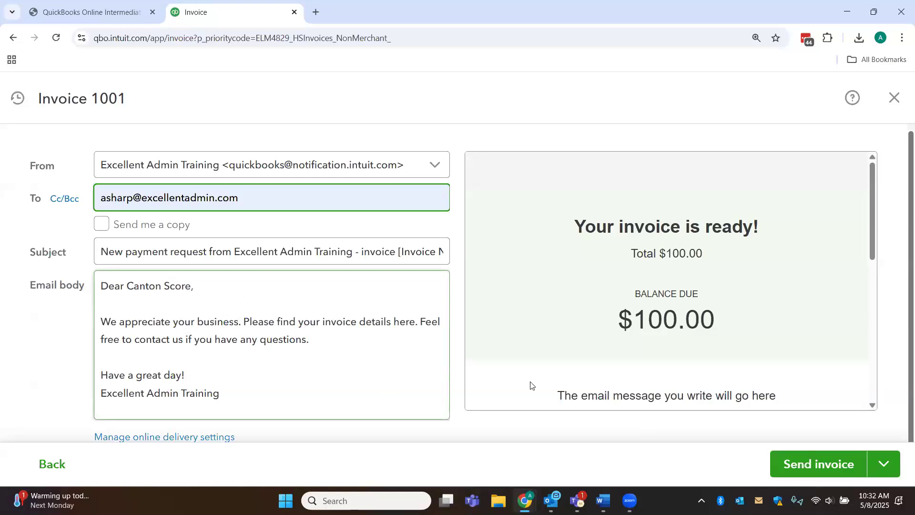
click(784, 465)
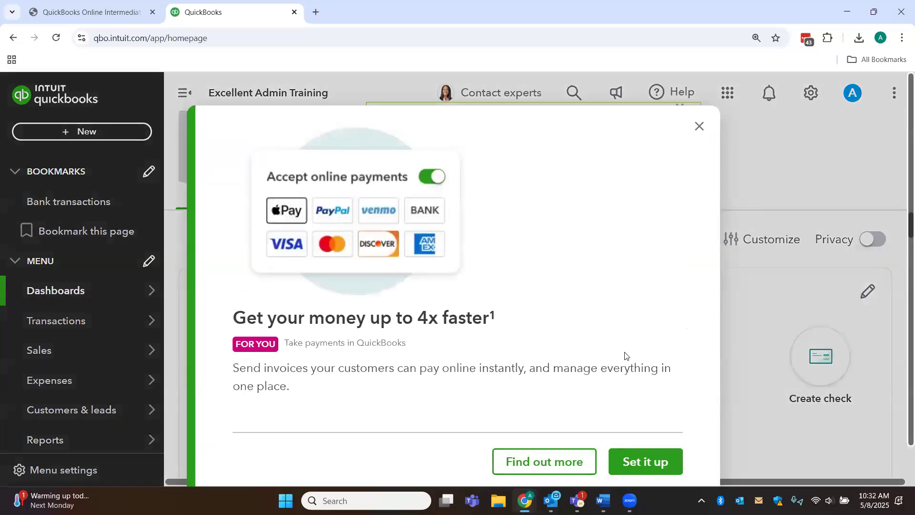
click(698, 126)
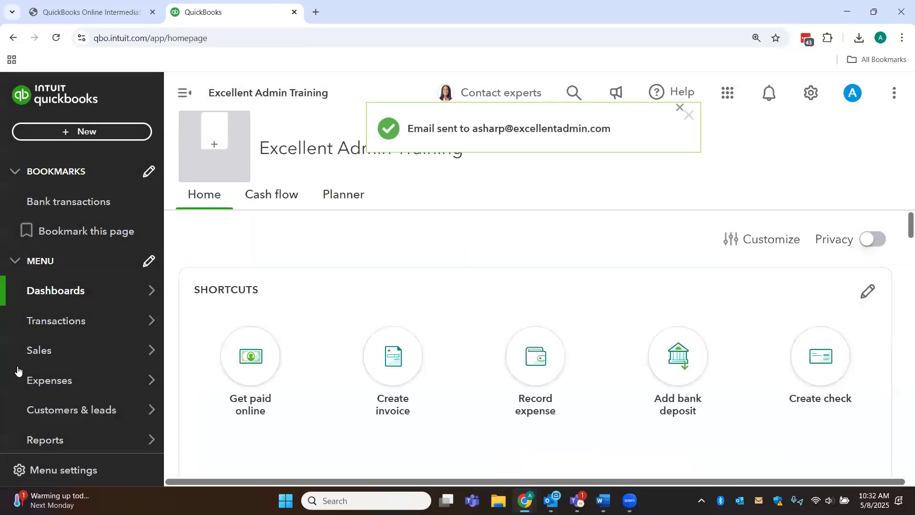
- Open invoice 1001 for Canton Score from the sales invoice list and make a copy of it
click(34, 356)
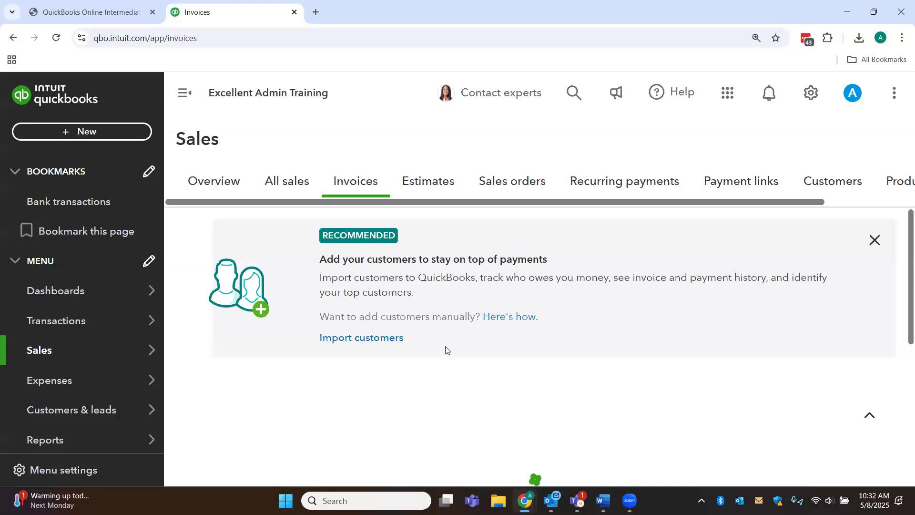
scroll(536, 338, down, 5)
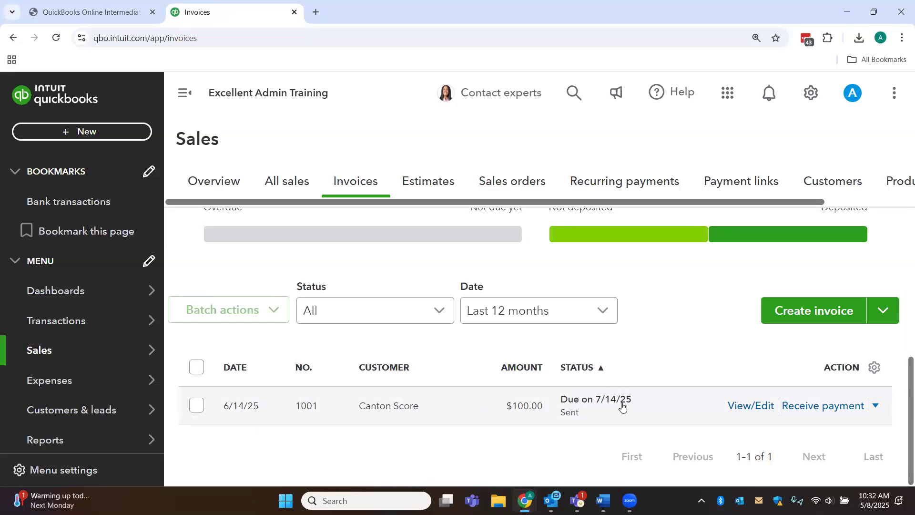
click(736, 407)
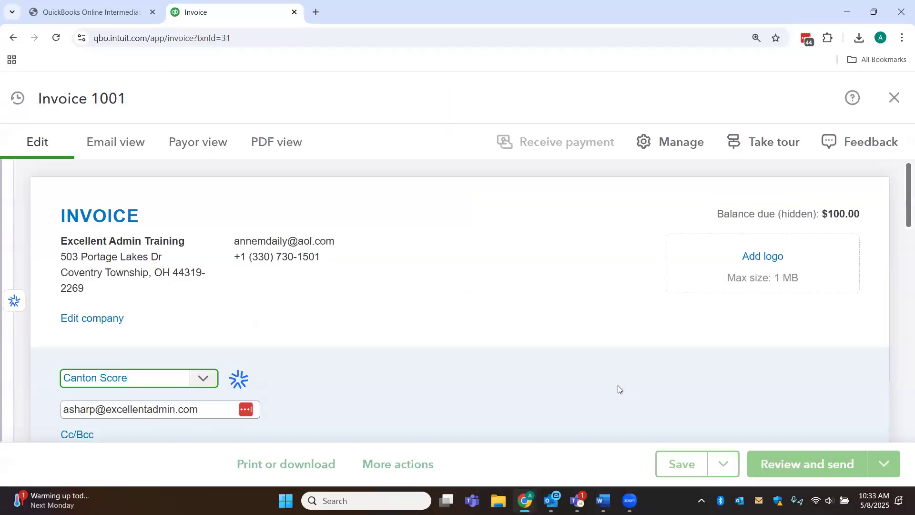
scroll(496, 410, down, 3)
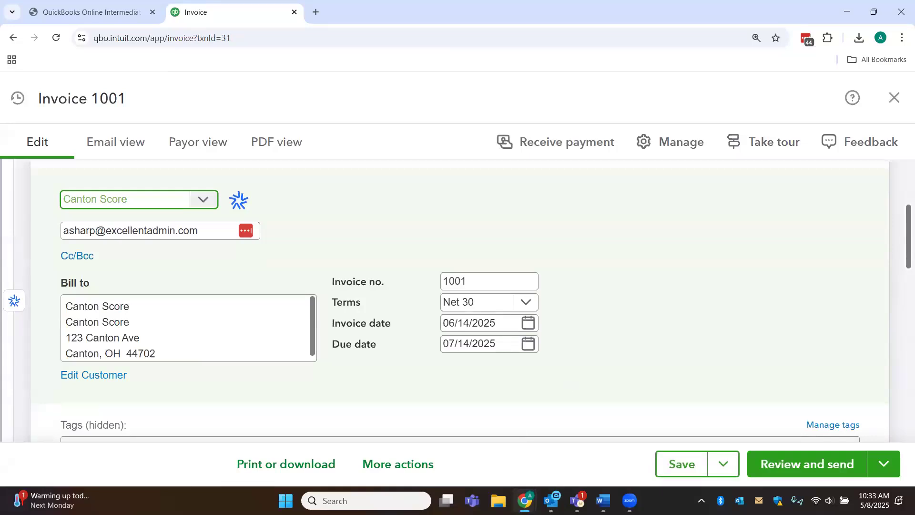
click(398, 464)
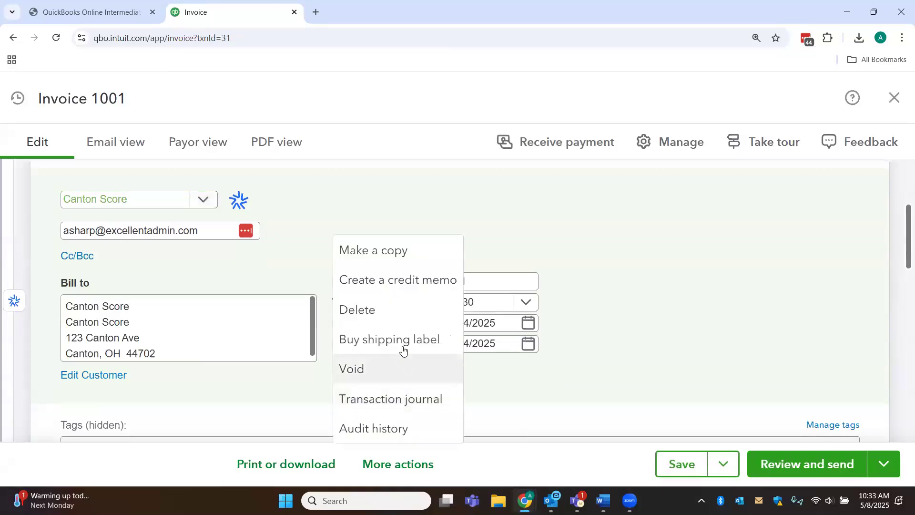
click(403, 255)
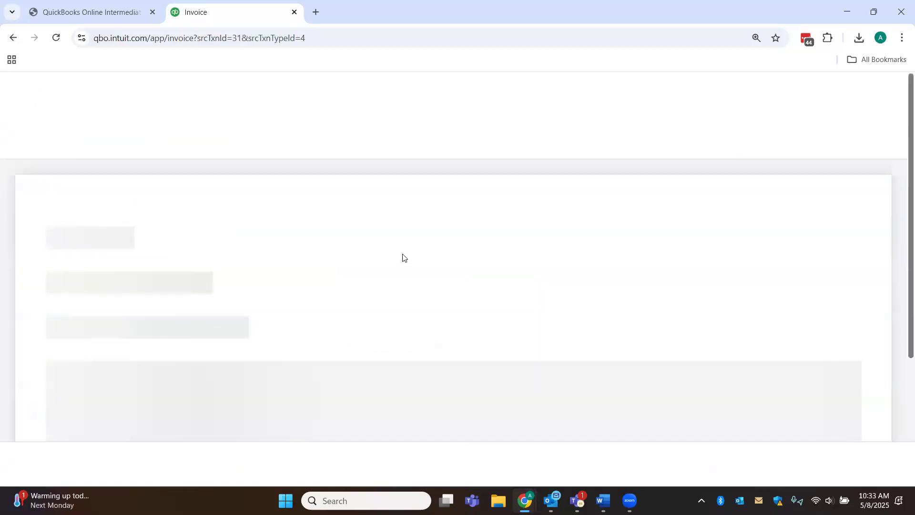
- Set the copied invoice's invoice date and due date to 05/30/2025 and its terms to Due on receipt
scroll(573, 380, down, 3)
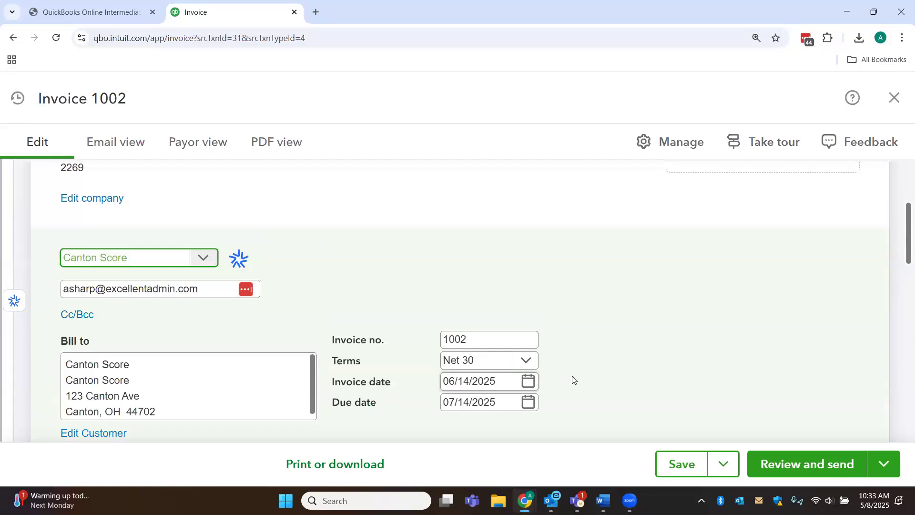
click(528, 382)
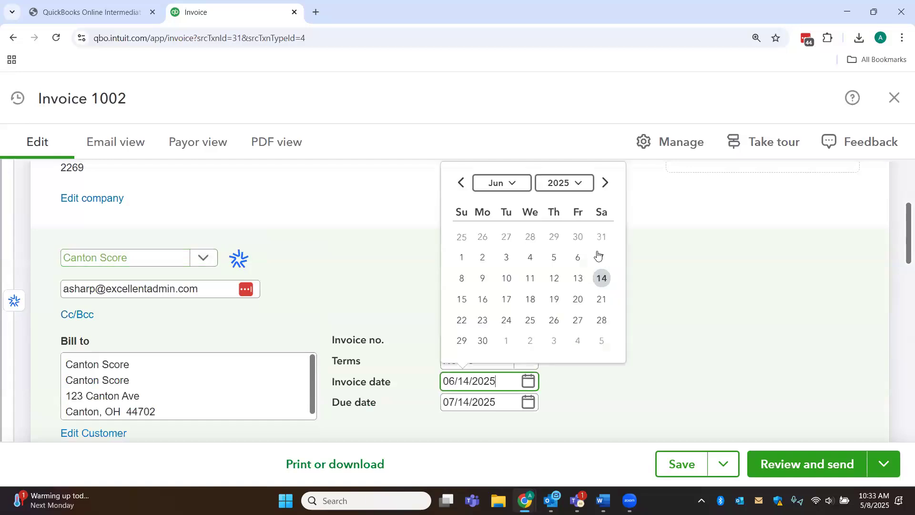
click(577, 237)
click(528, 401)
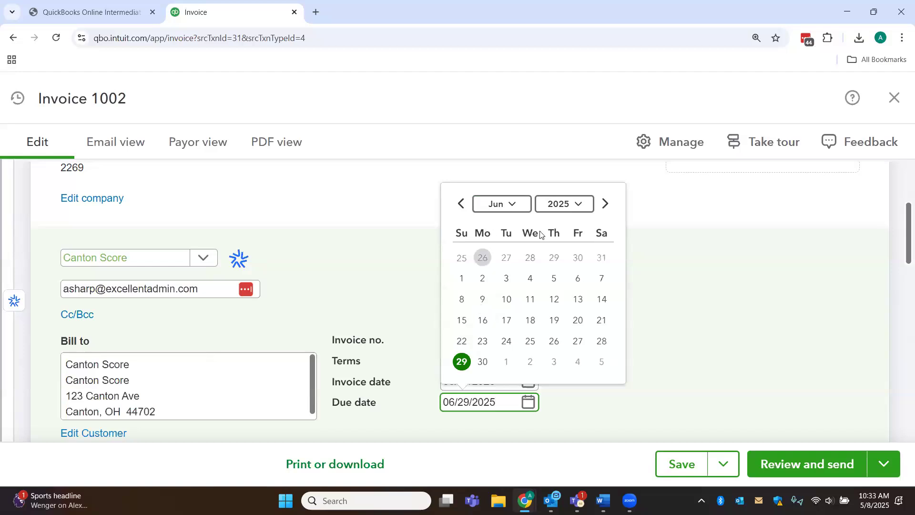
click(578, 258)
click(493, 360)
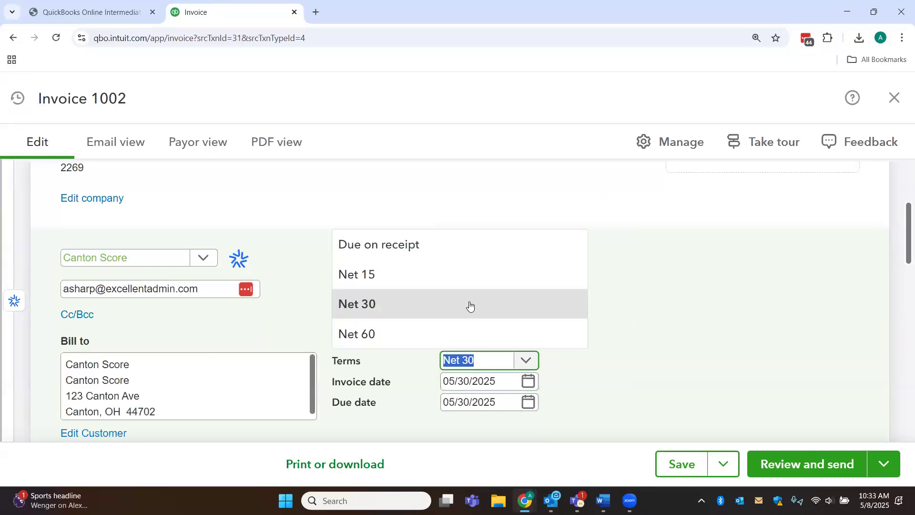
click(463, 247)
- Replace Payroll on the first invoice line by starting a new product or service named Training
scroll(518, 338, down, 6)
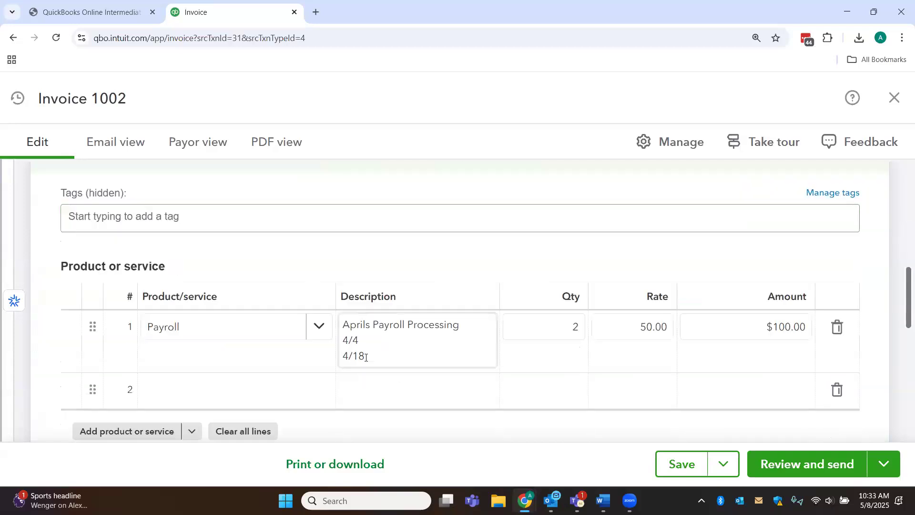
click(219, 312)
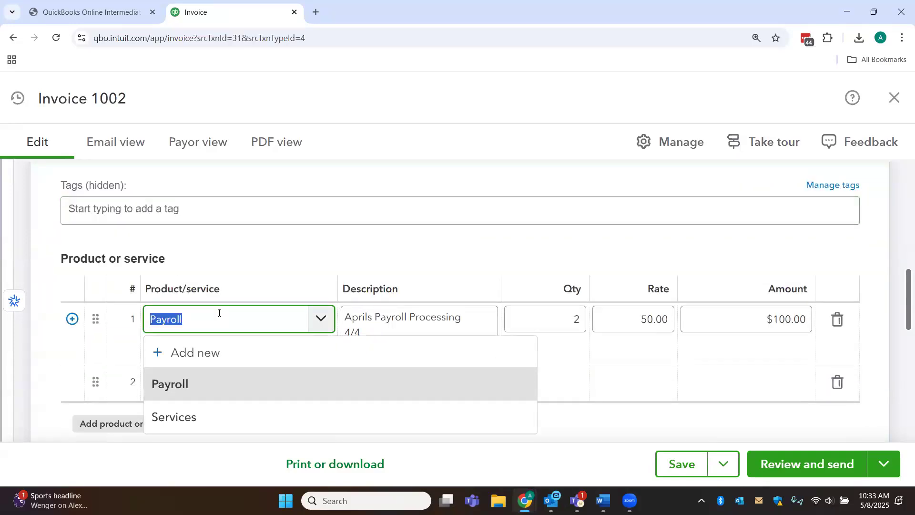
text(Training)
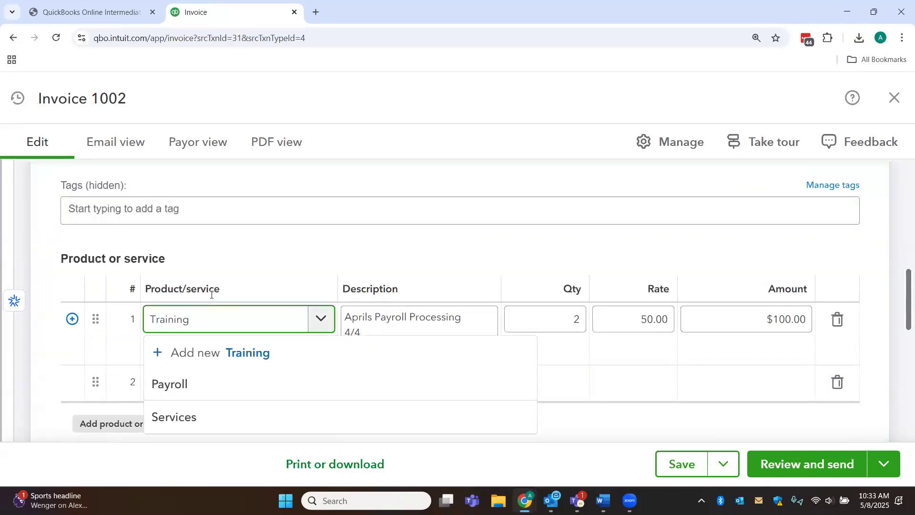
click(226, 364)
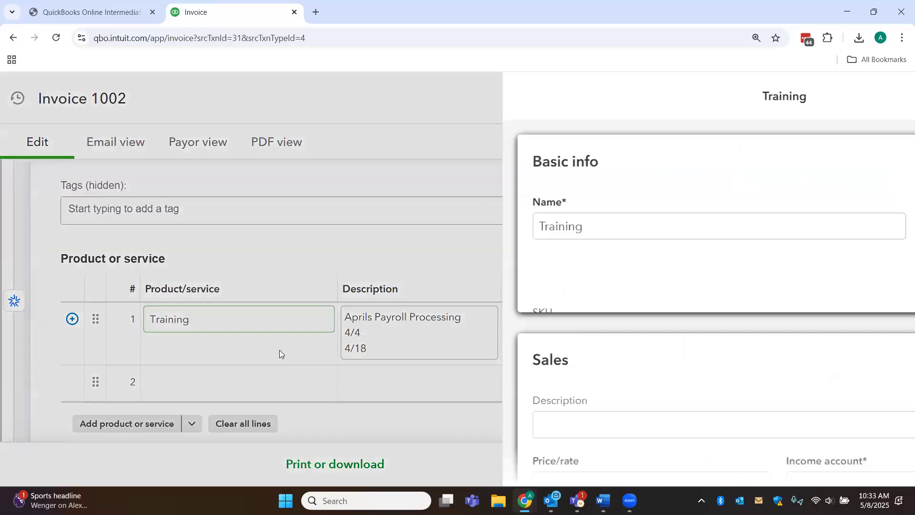
scroll(507, 265, down, 8)
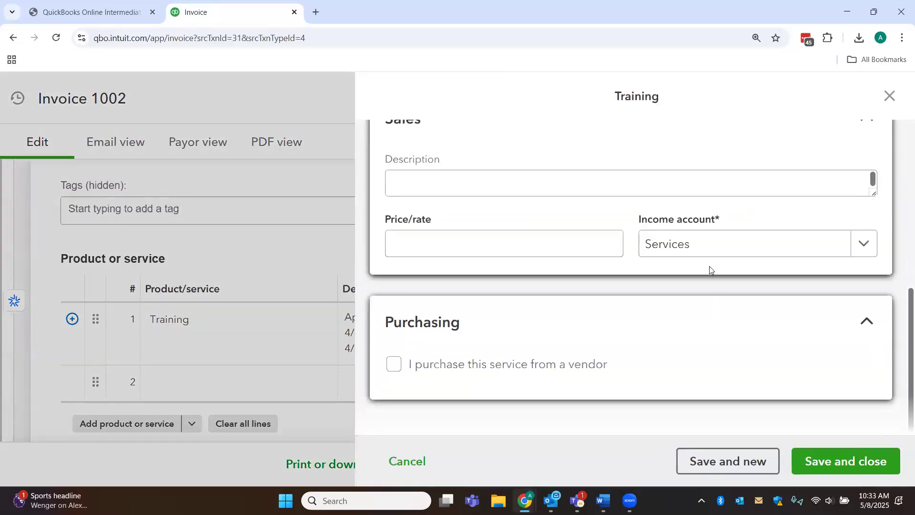
- Start a new account named Training Income as the Training service's income account
click(730, 237)
click(730, 237)
text(Training Income)
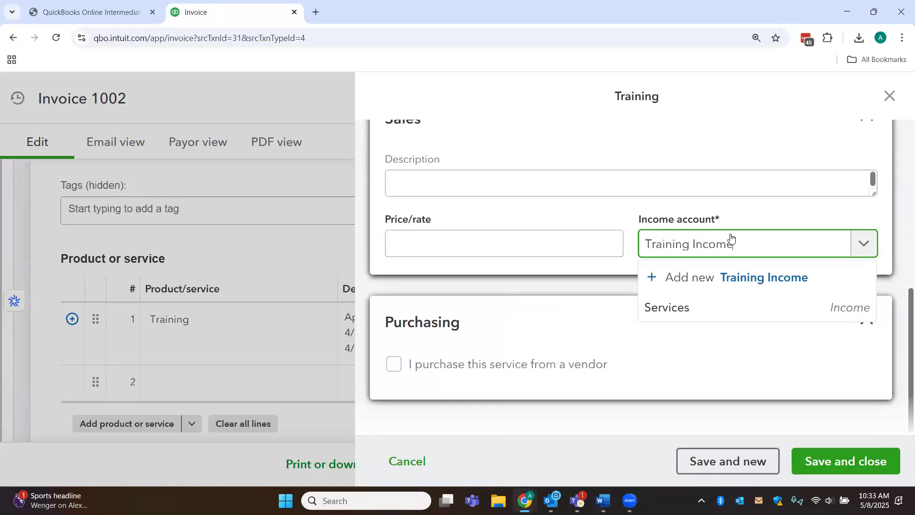
click(710, 277)
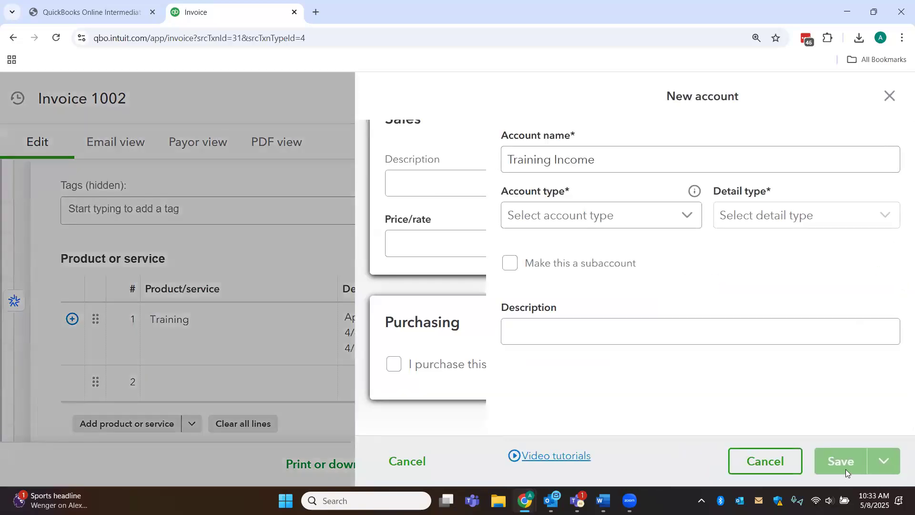
- Set the Training Income account's type to Income and save both the account and the Training service
click(579, 223)
scroll(570, 333, down, 3)
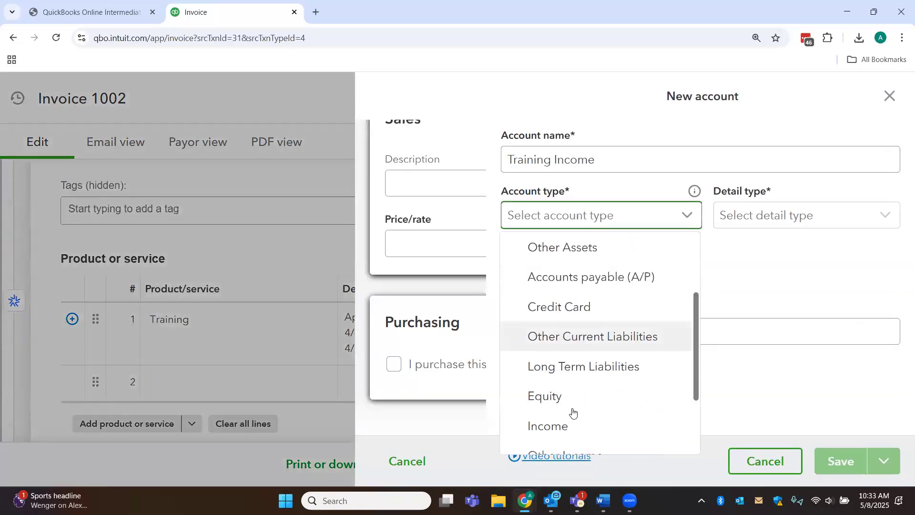
click(579, 417)
click(841, 469)
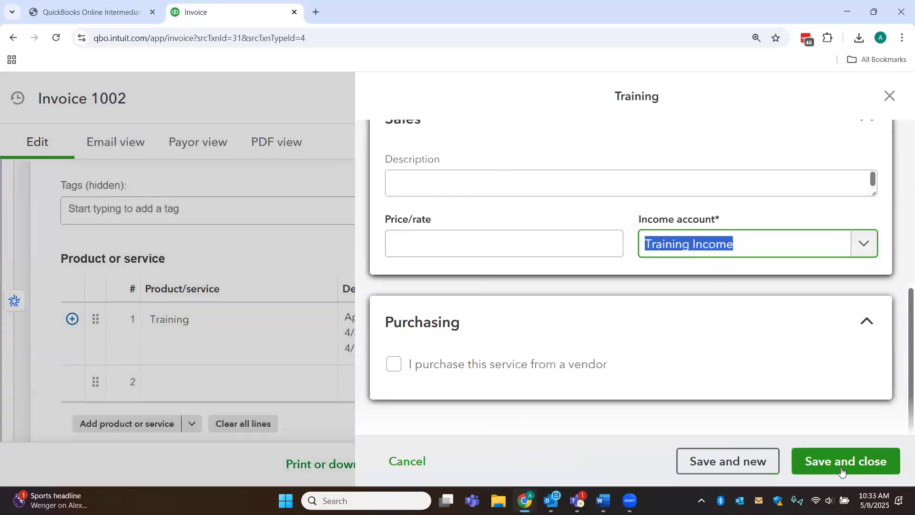
click(841, 467)
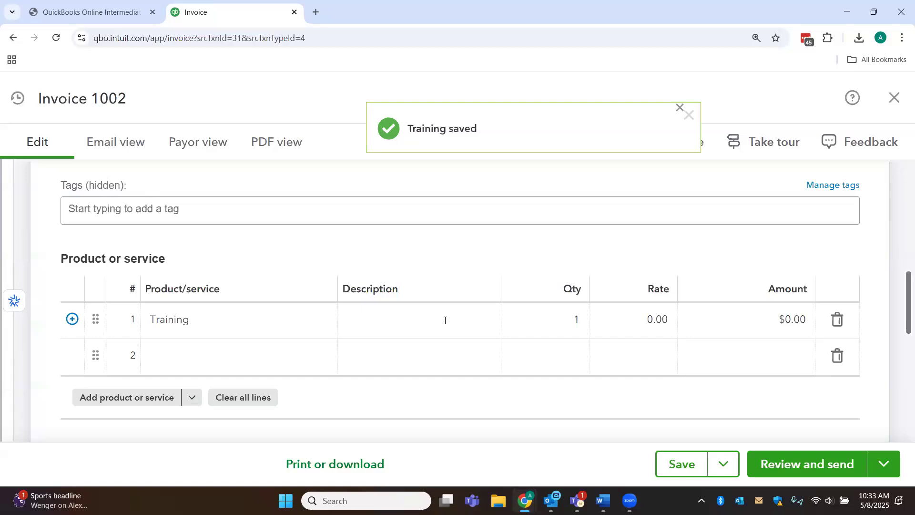
- Describe the Training line of the copied invoice as "QB Training 2025" with "May" on a second line
click(445, 321)
click(460, 327)
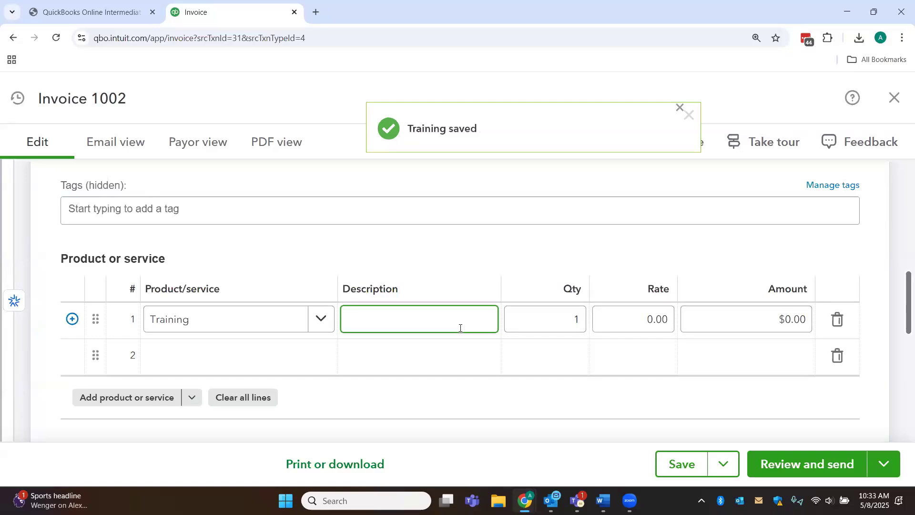
text(QB)
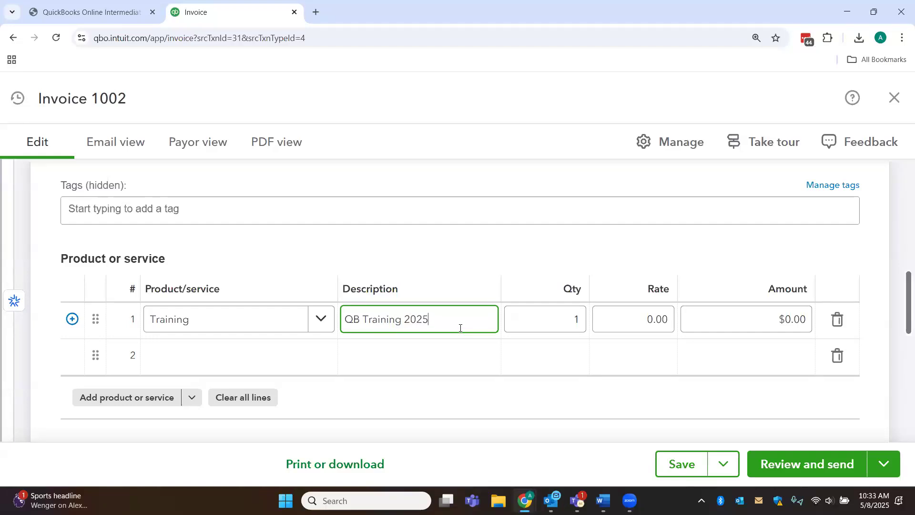
text(Training 2025)
key(Return)
key(Tab)
- Set the Training line's quantity to 4 and its rate to 25
text(4)
key(Tab)
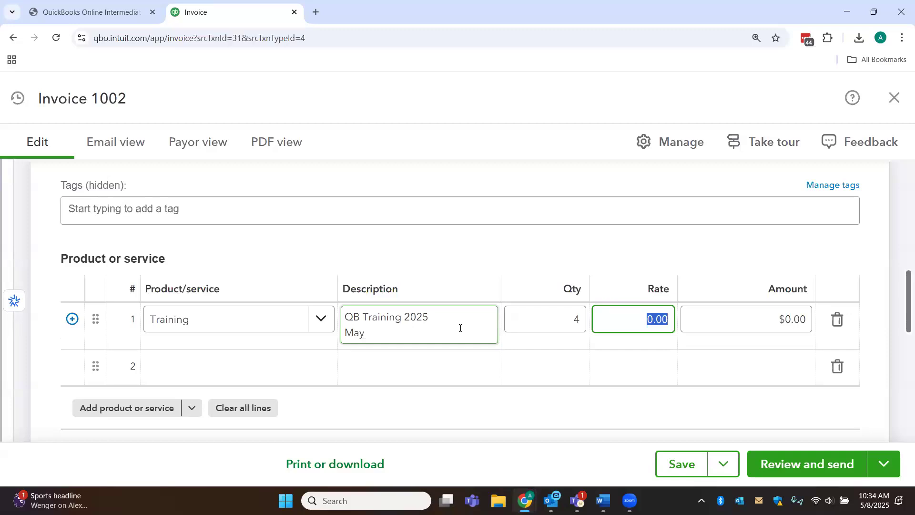
text(25)
key(Tab)
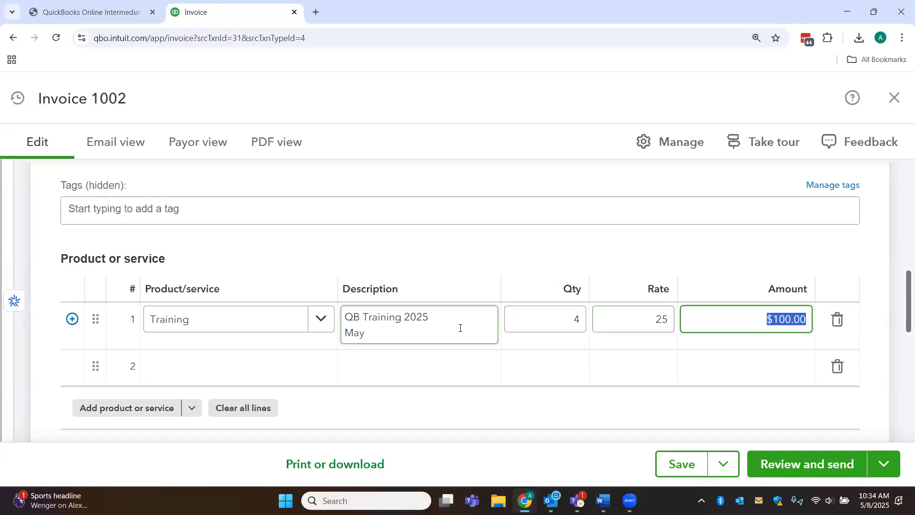
click(399, 366)
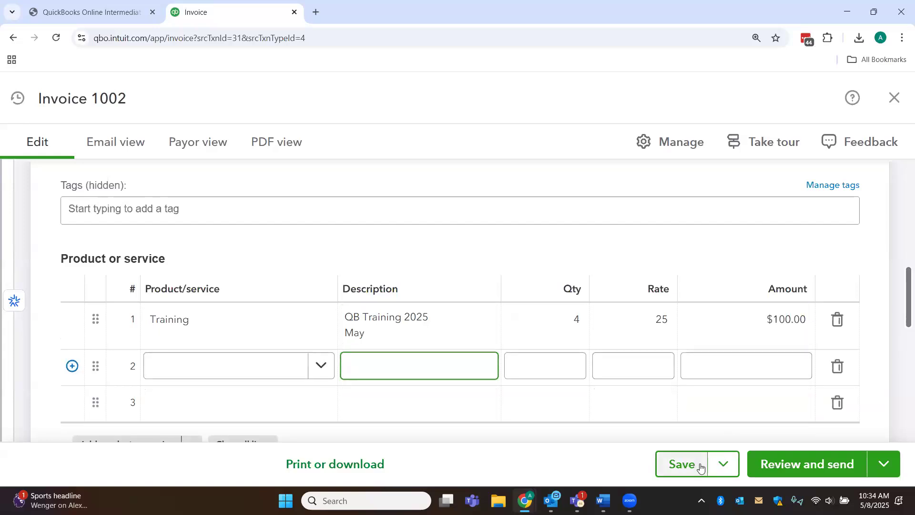
- Save and close invoice 1002 without sending it, and show the invoices listed under Sales
click(899, 469)
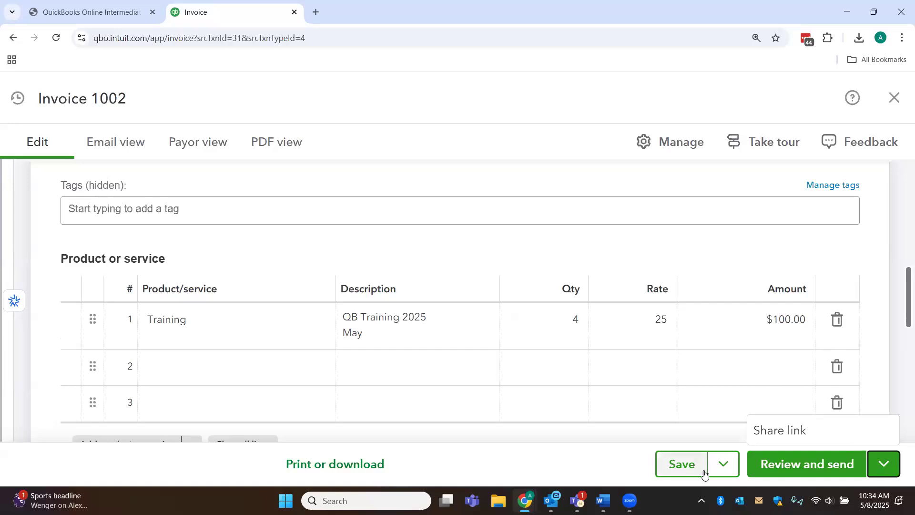
click(722, 464)
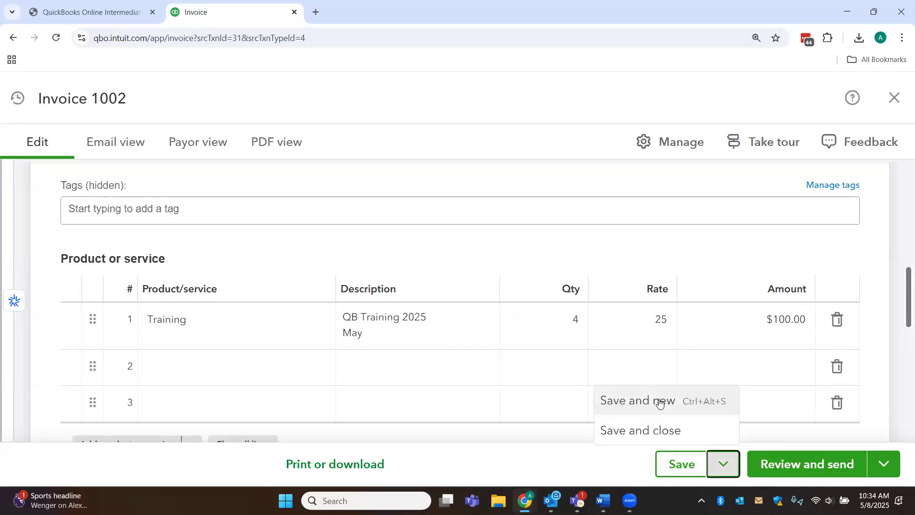
click(649, 436)
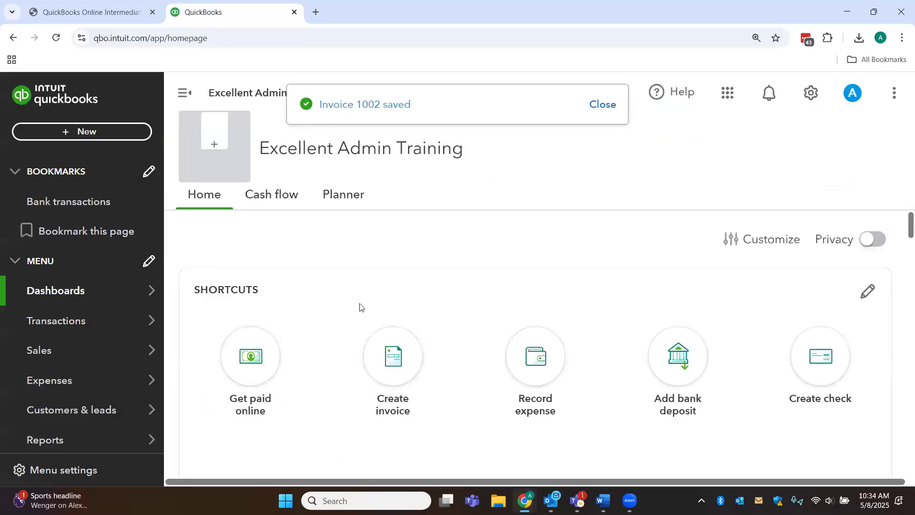
click(84, 358)
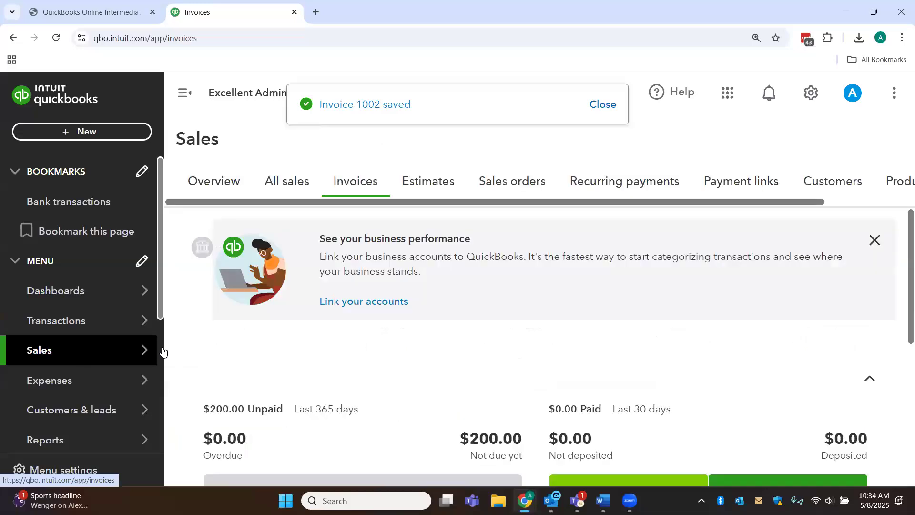
scroll(453, 396, down, 5)
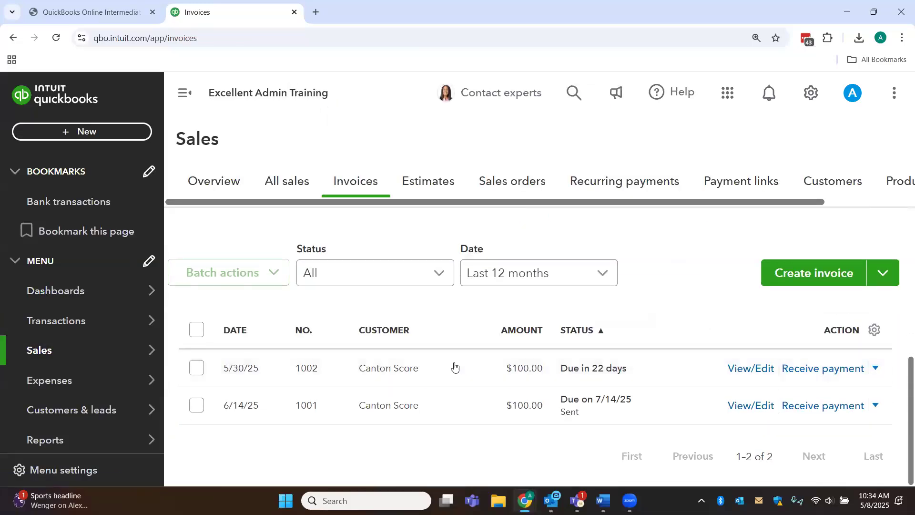
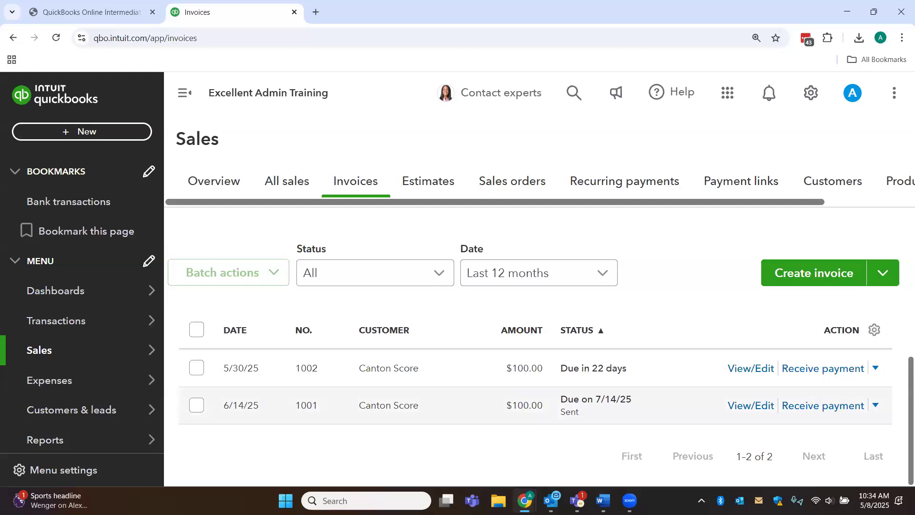
- Duplicate invoice 1002 for Canton Score and save and close the copy without sending it
click(875, 369)
click(815, 419)
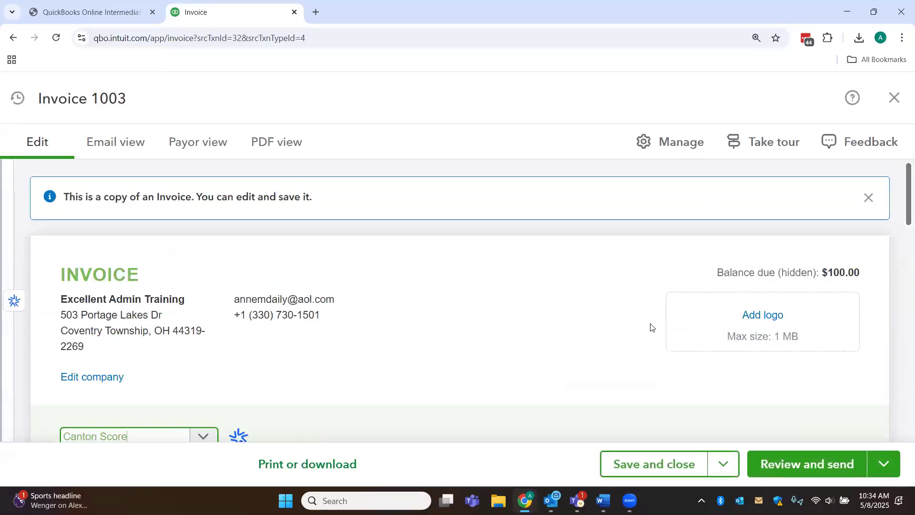
scroll(529, 346, down, 10)
click(672, 474)
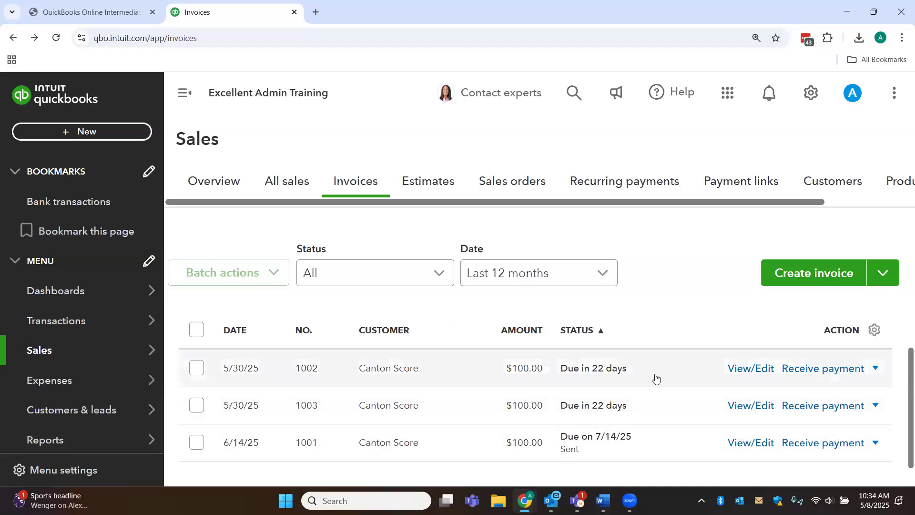
- Start receiving a payment for invoice 1002 and review the available deposit accounts and payment methods
mouse_move(138, 312)
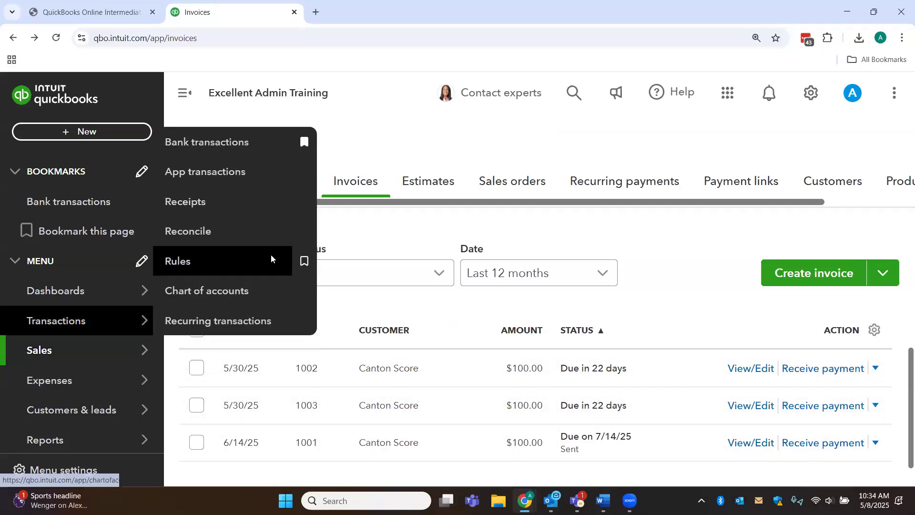
click(800, 370)
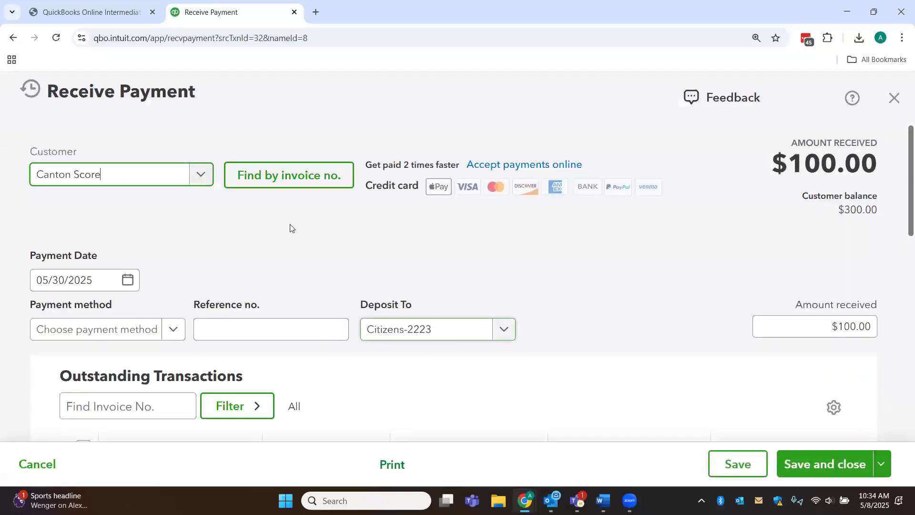
scroll(559, 366, down, 2)
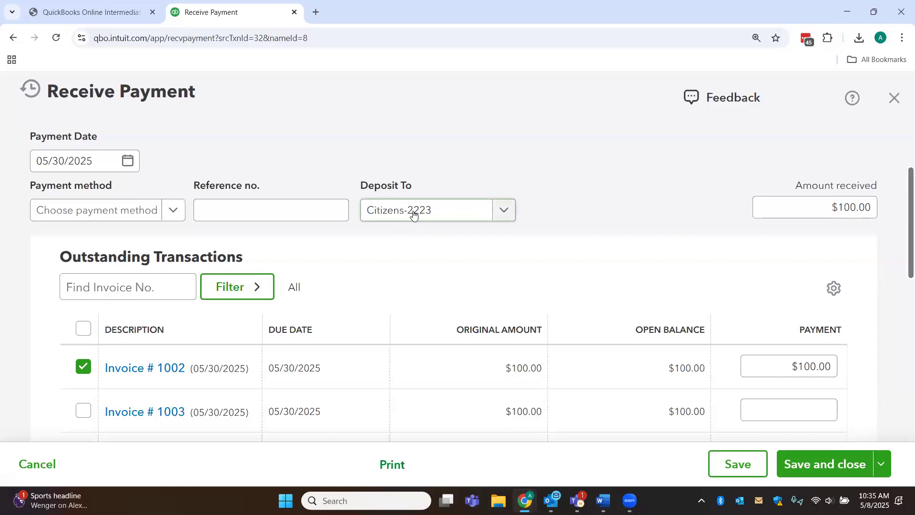
click(413, 212)
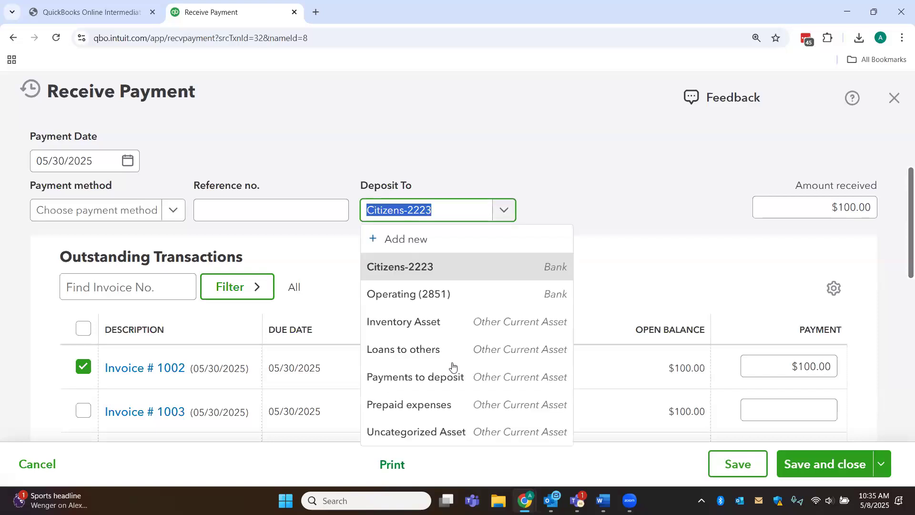
click(123, 213)
key(Tab)
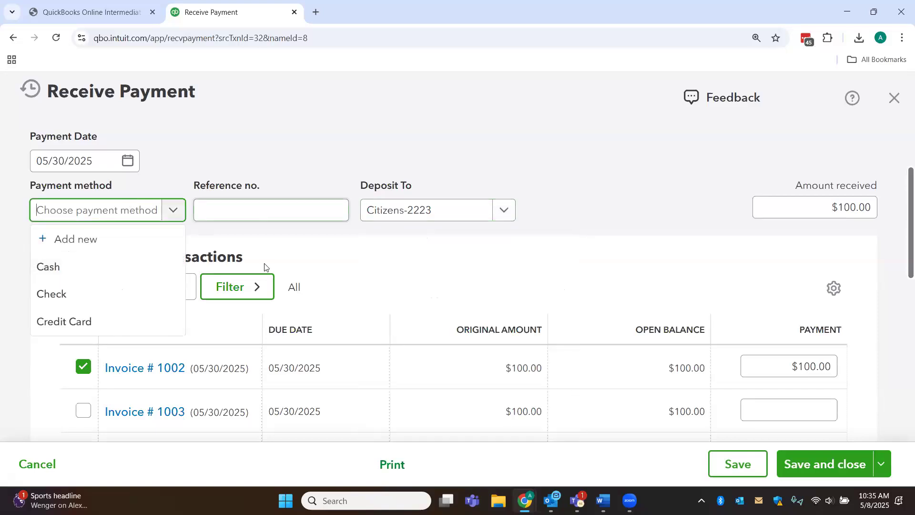
- Apply the payment to invoice 1001 instead of invoice 1002, and save and close it
click(85, 367)
scroll(131, 370, down, 3)
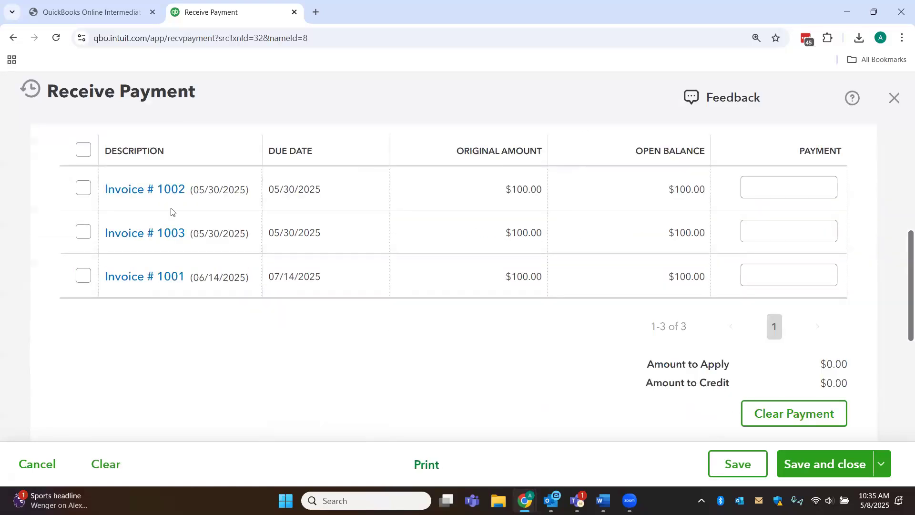
click(81, 277)
scroll(492, 299, up, 5)
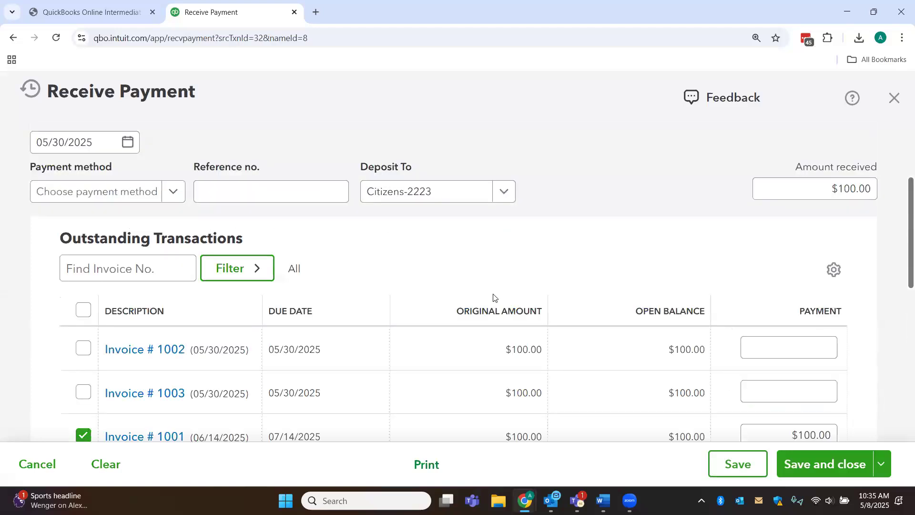
click(816, 464)
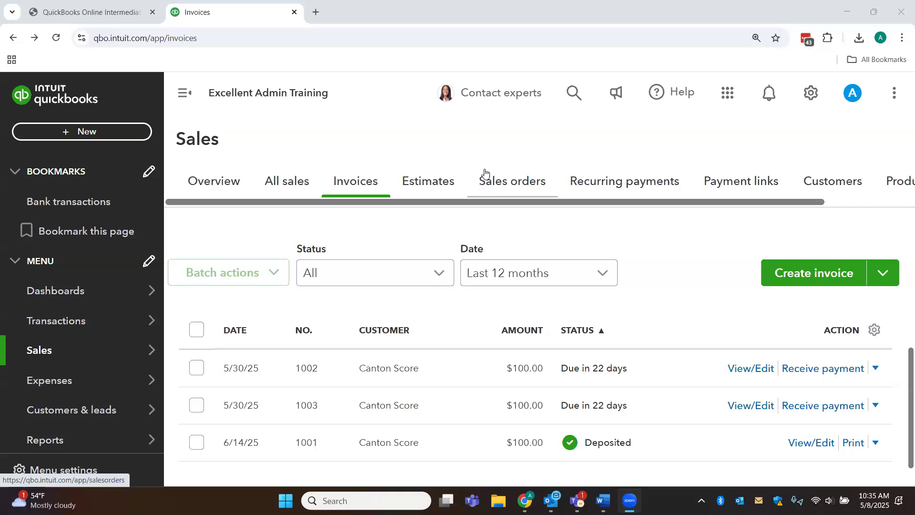
- Show the products and services list and try to make the Services item inactive
click(892, 182)
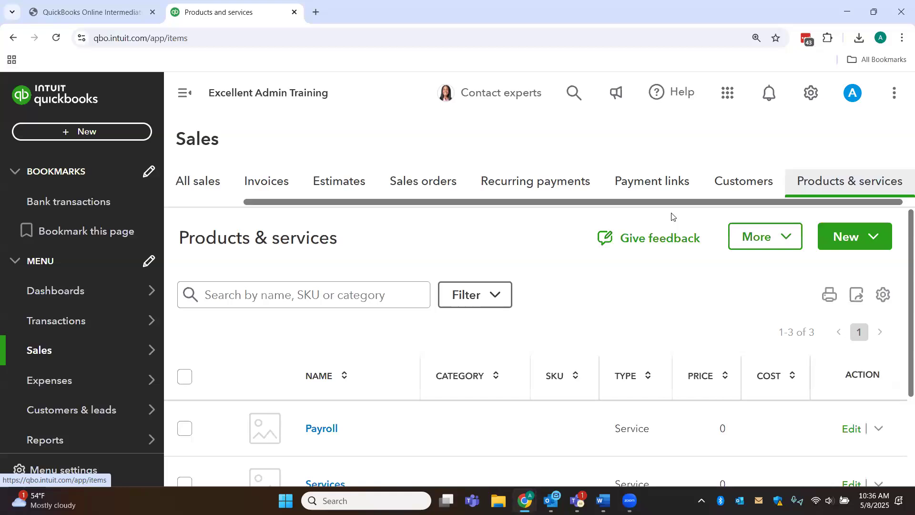
scroll(282, 258, down, 2)
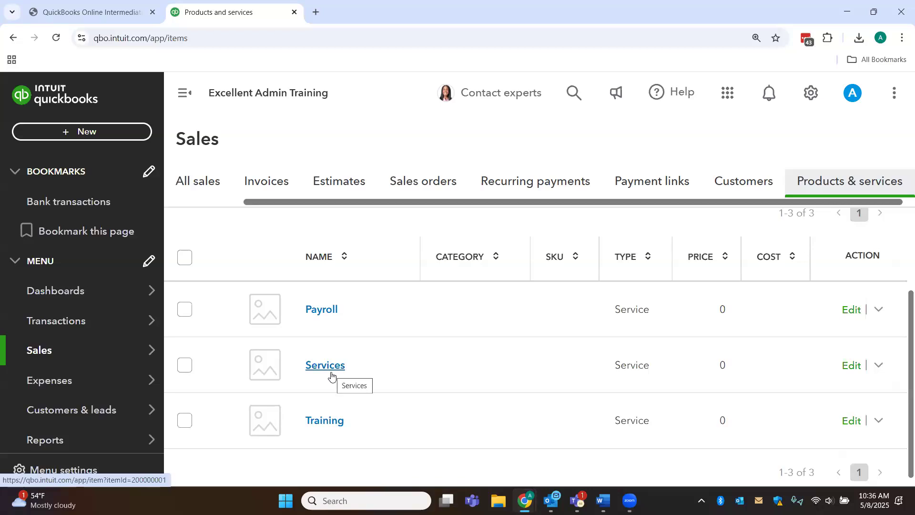
click(879, 365)
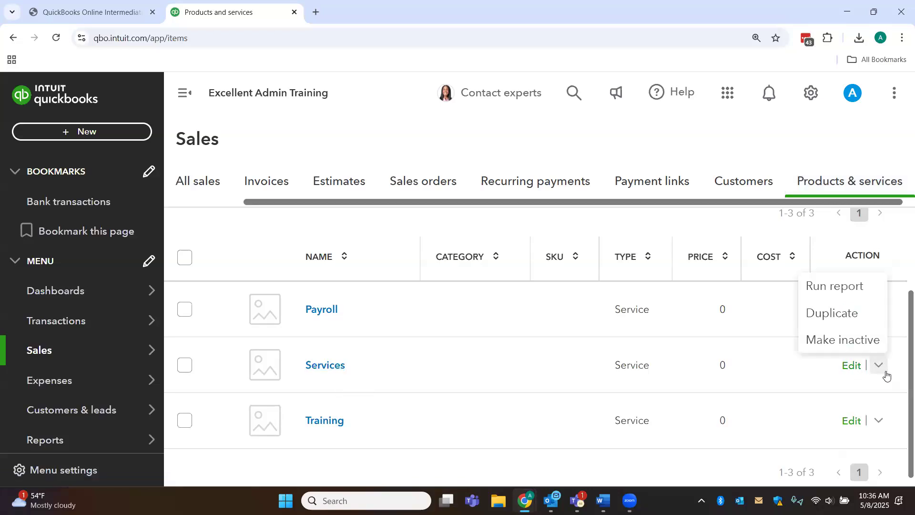
click(852, 337)
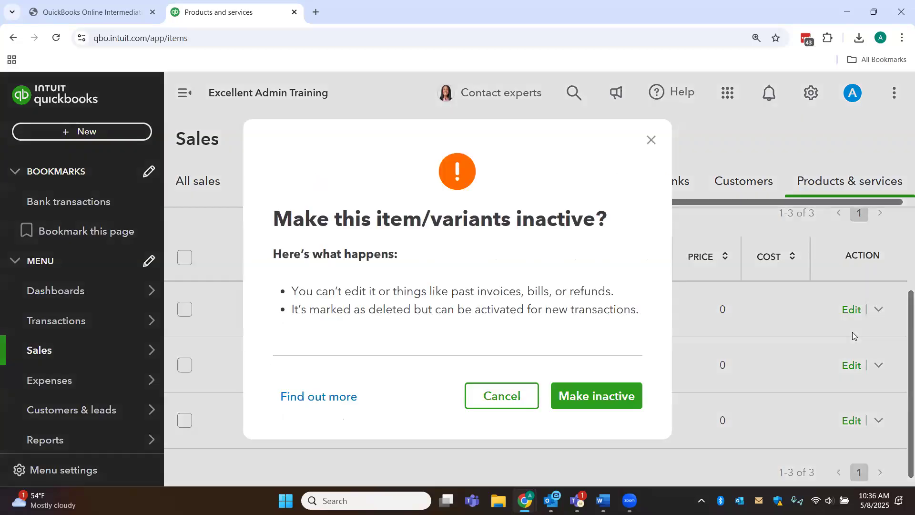
click(590, 390)
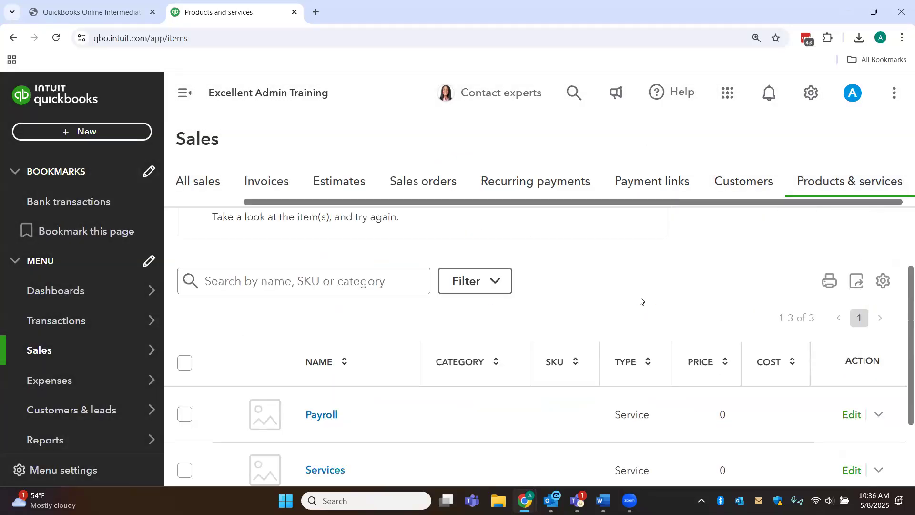
click(882, 235)
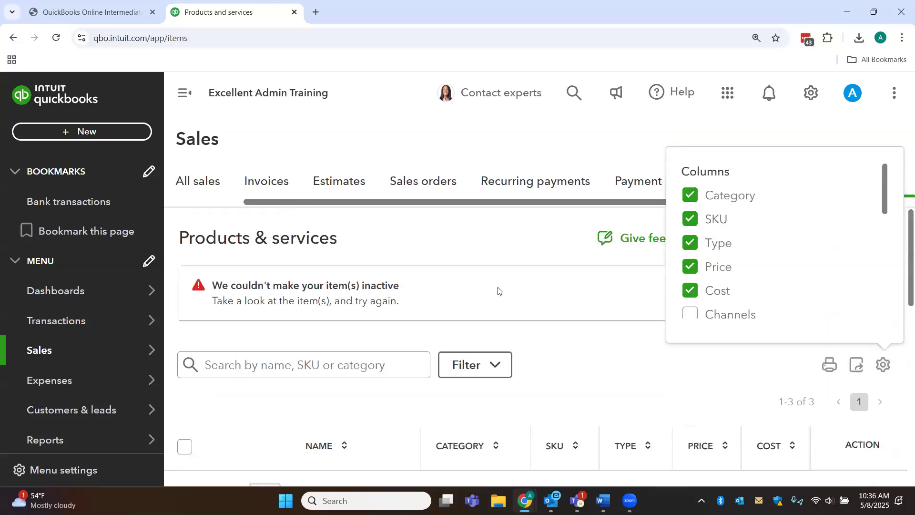
click(498, 290)
scroll(584, 312, down, 4)
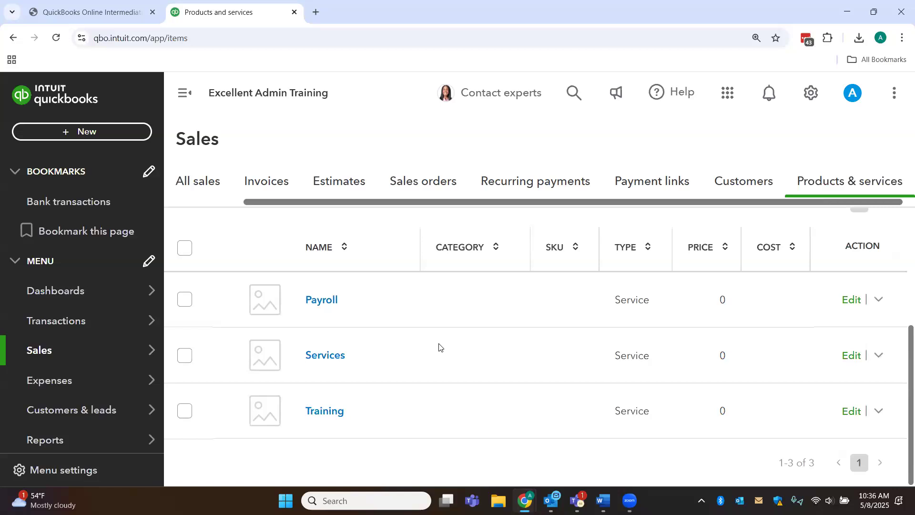
scroll(701, 373, up, 4)
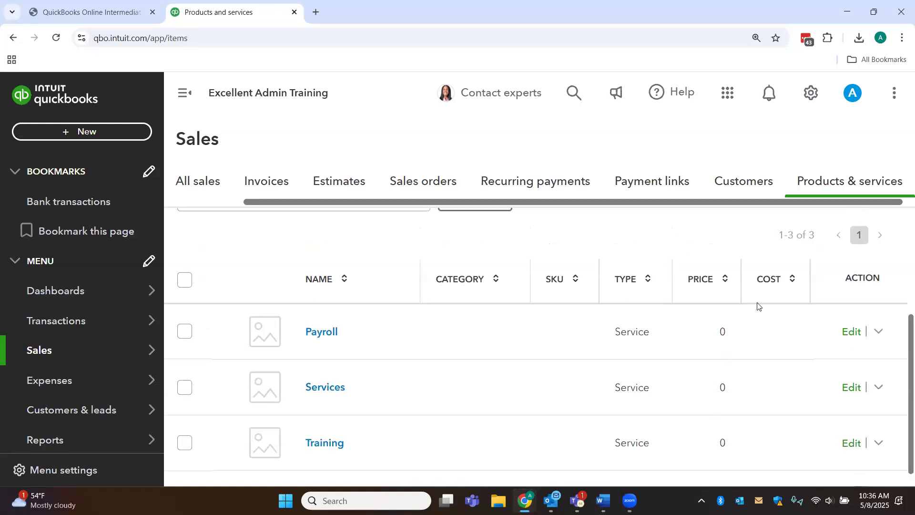
click(873, 221)
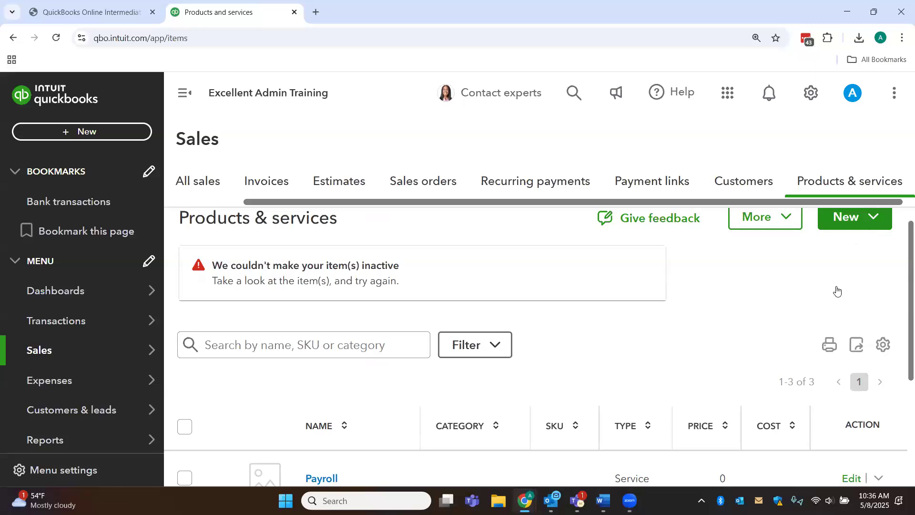
click(691, 347)
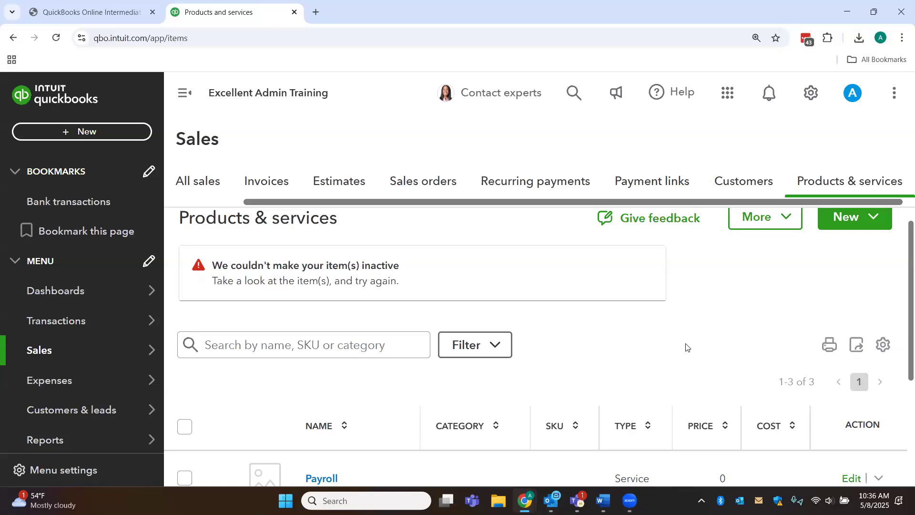
- Start a new service item and name it Contract Labor
click(858, 222)
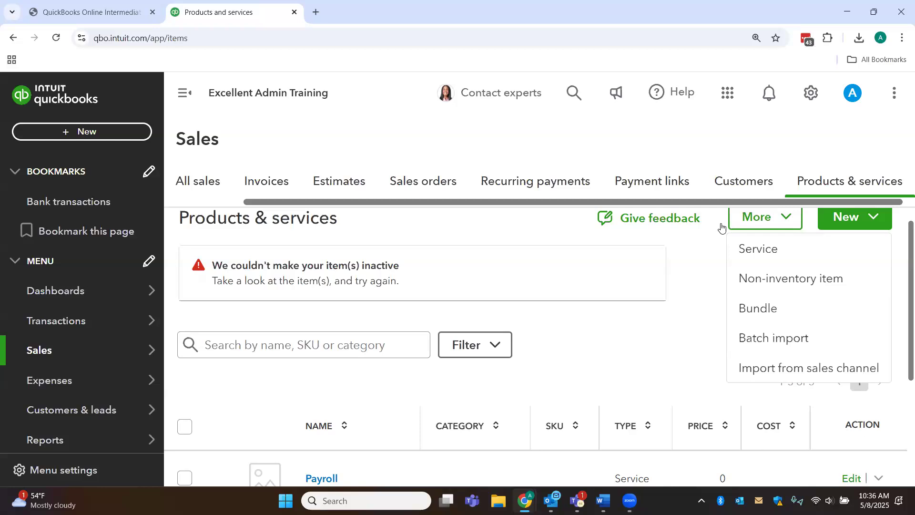
click(748, 246)
click(636, 213)
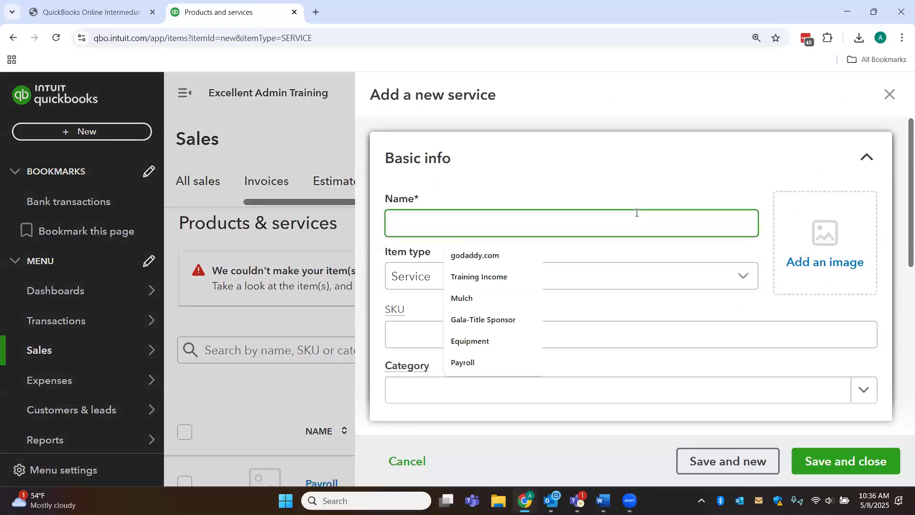
text(Contract)
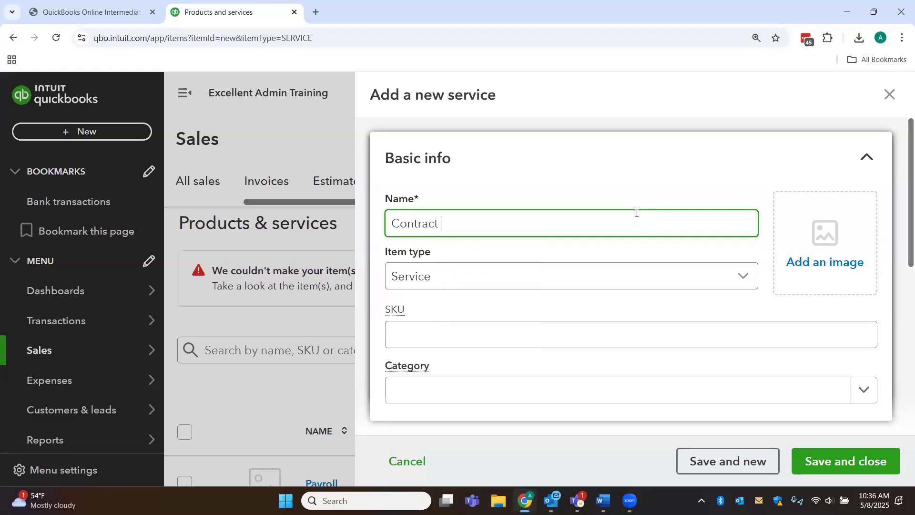
text( Labor)
- Set the new service's income account to the Contract labor expense account, and save and close the service
scroll(640, 225, down, 5)
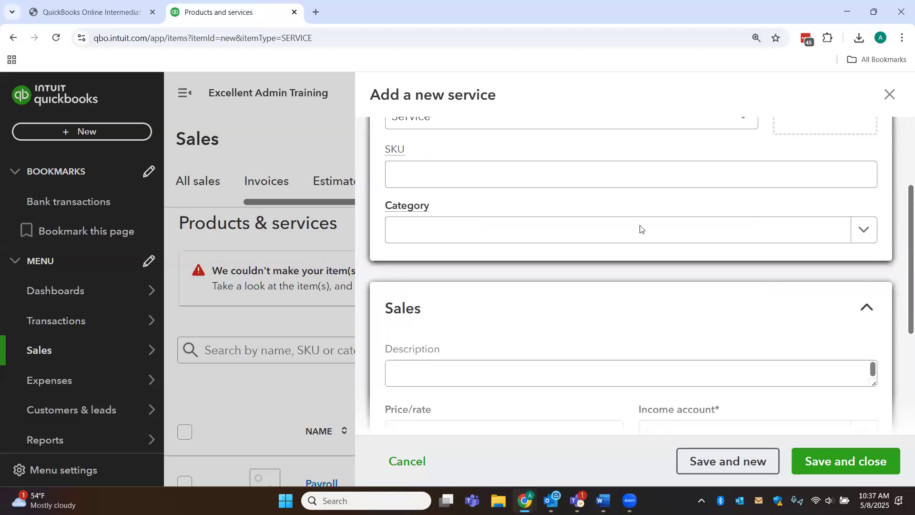
click(658, 300)
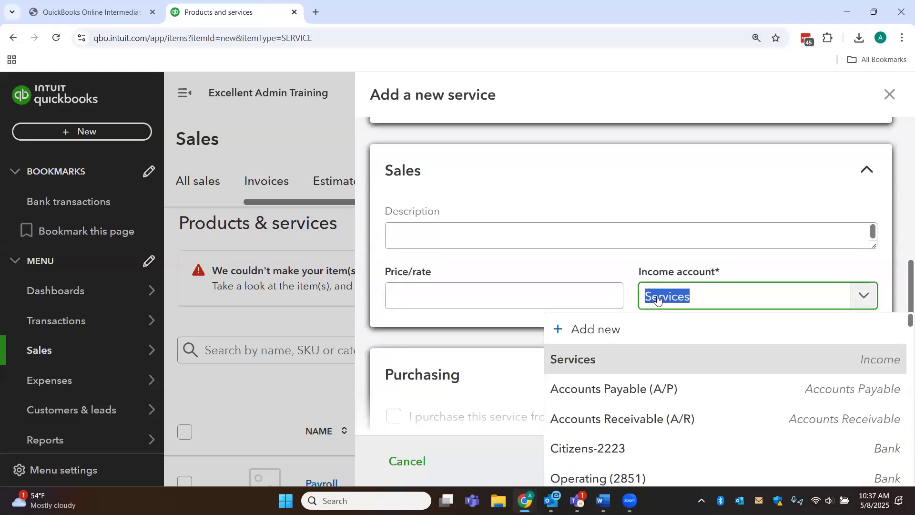
text(con)
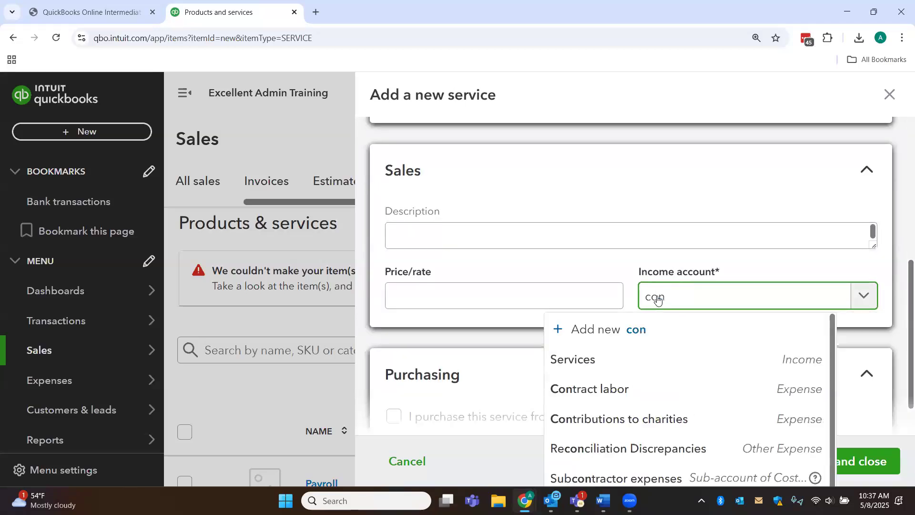
click(629, 398)
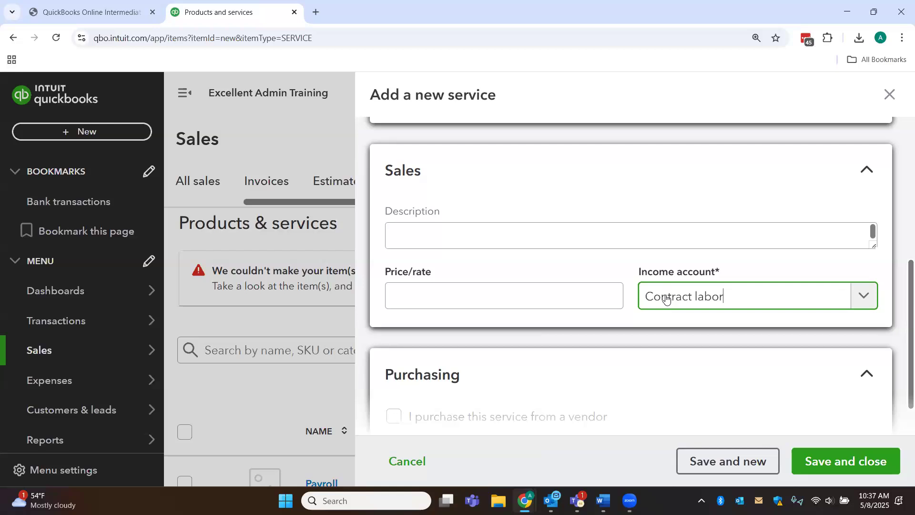
click(719, 298)
click(713, 396)
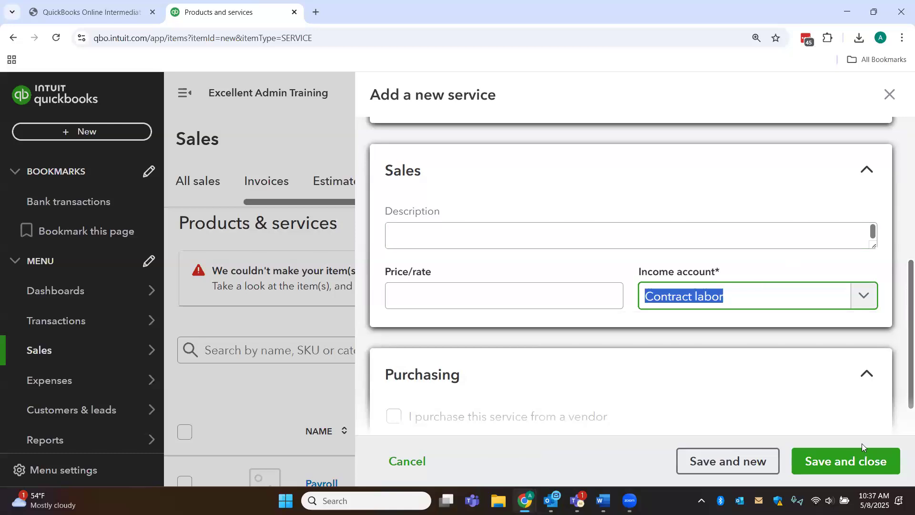
click(854, 459)
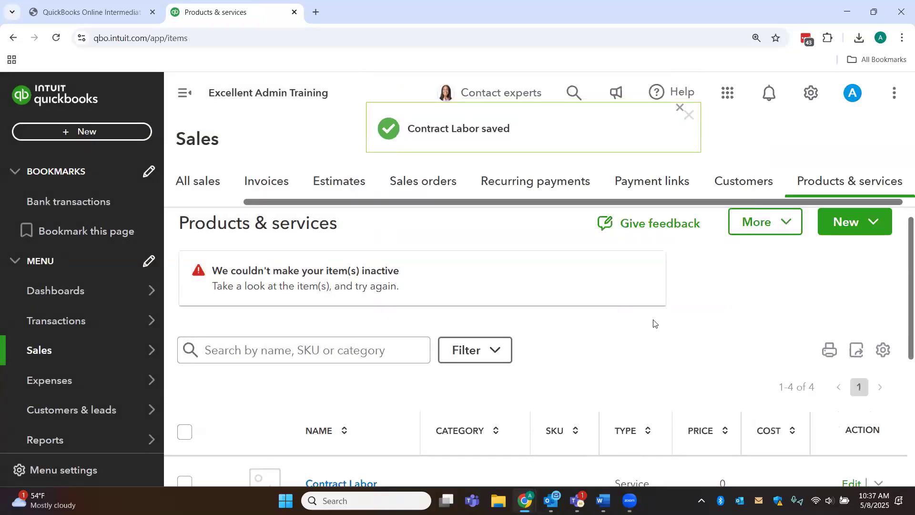
- Find the Contract Labor service in the products and services list and open it for editing at its sales details
scroll(633, 360, down, 1)
scroll(633, 360, down, 1)
scroll(633, 360, down, 1)
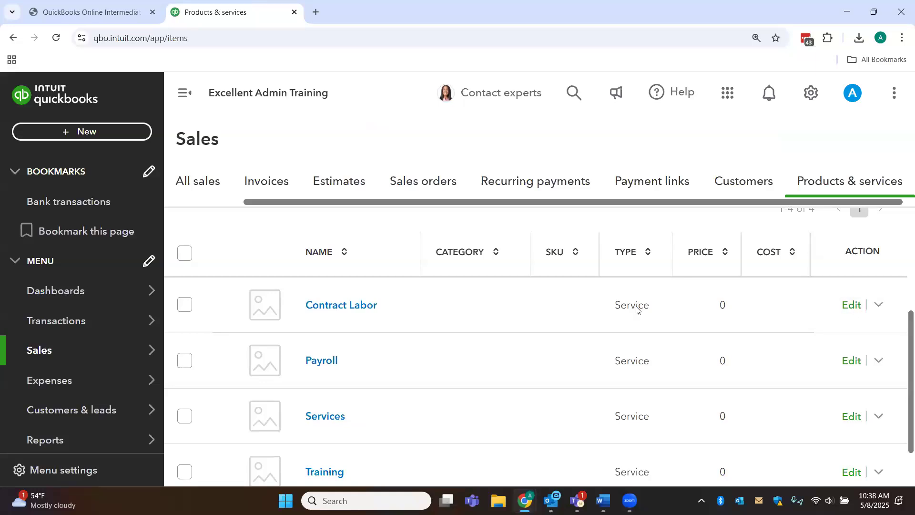
click(845, 310)
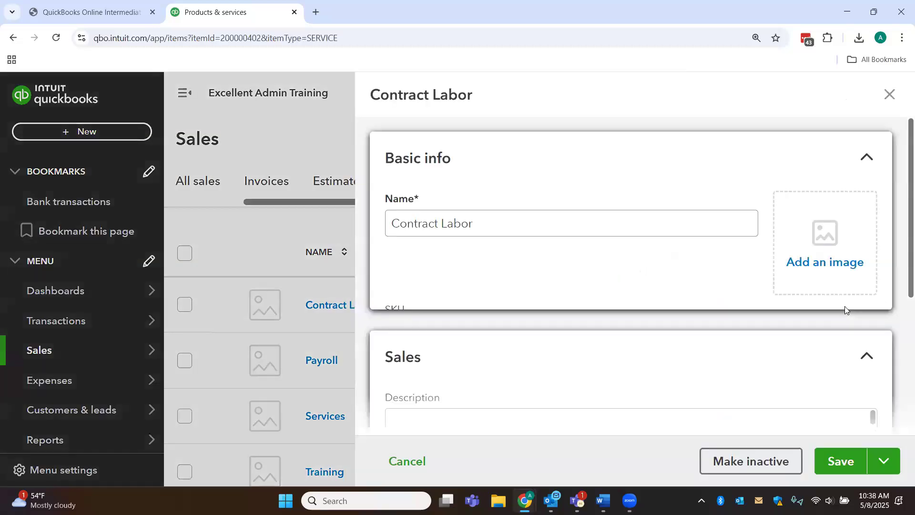
scroll(785, 290, down, 5)
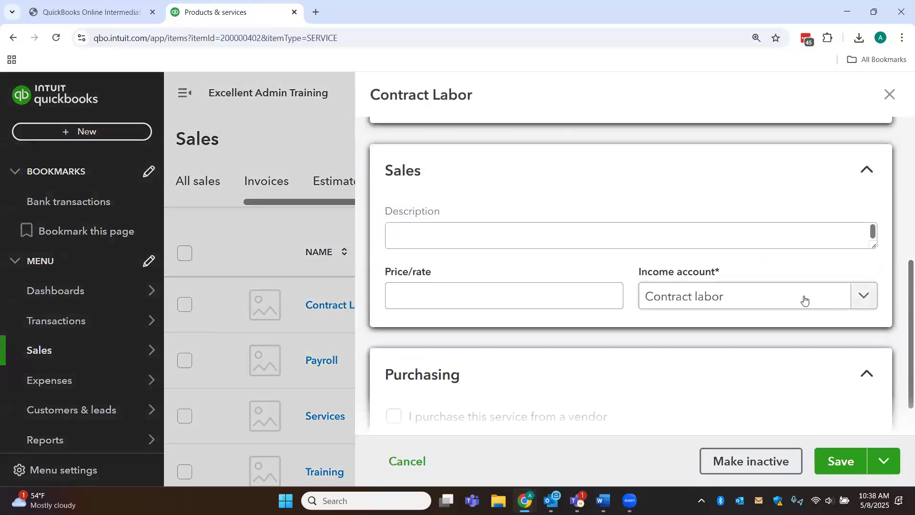
- Enter Contractor Income as a new income account for the Contract Labor service
click(804, 299)
scroll(757, 352, down, 3)
scroll(757, 355, up, 3)
scroll(756, 358, up, 10)
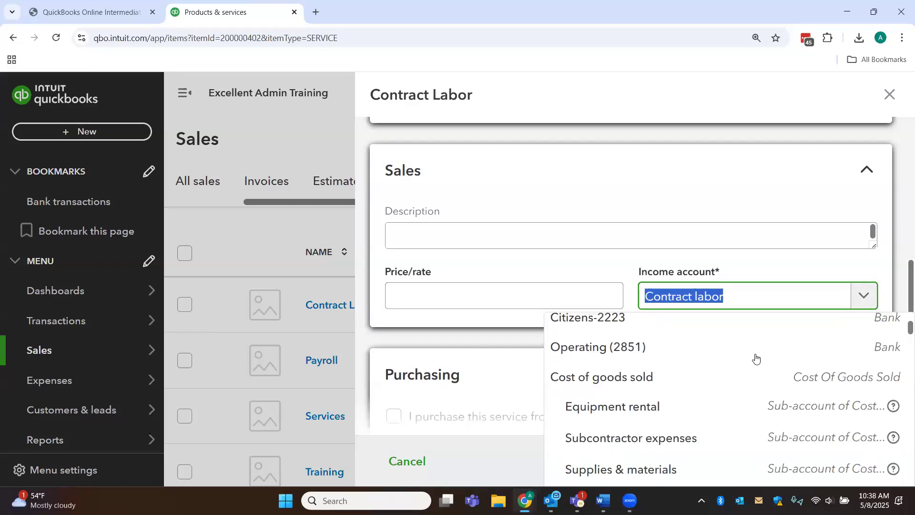
scroll(756, 358, up, 3)
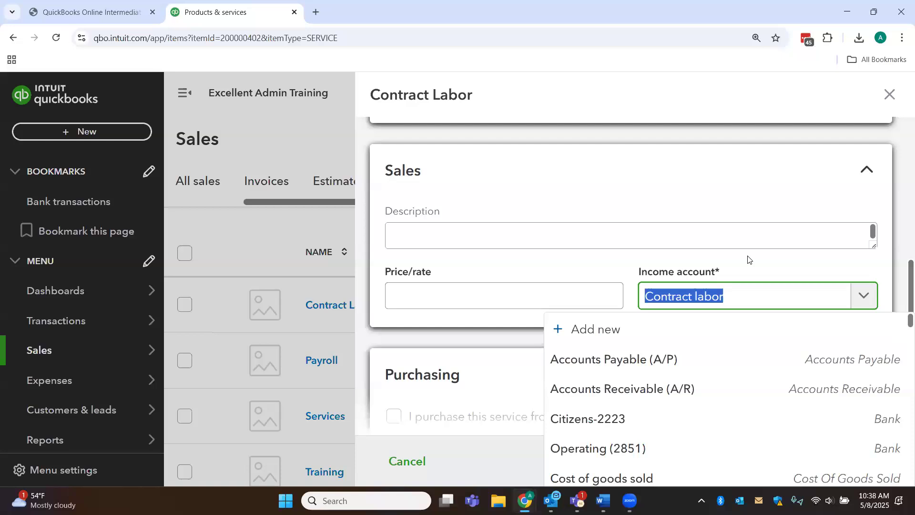
text(Contractor Income)
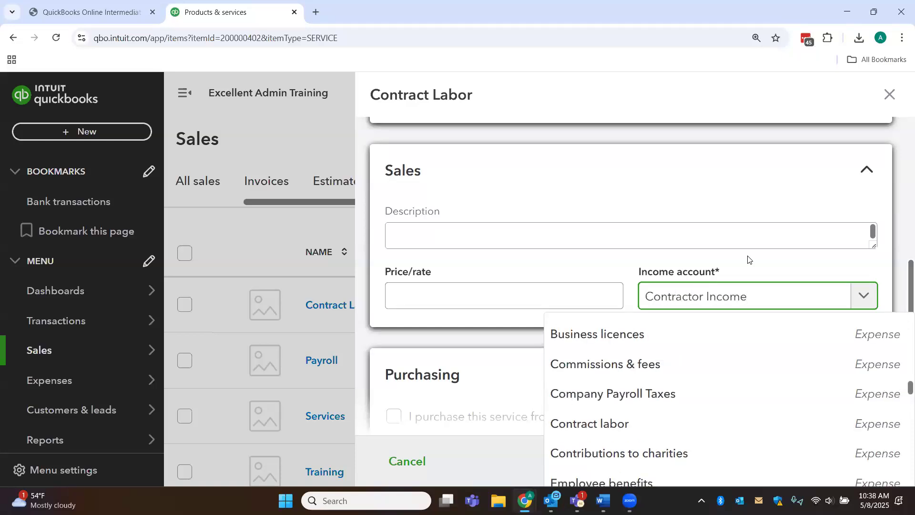
key(Return)
- Set the new account's type to Income and detail type to Service/Fee Income, then save the account and the service
click(651, 221)
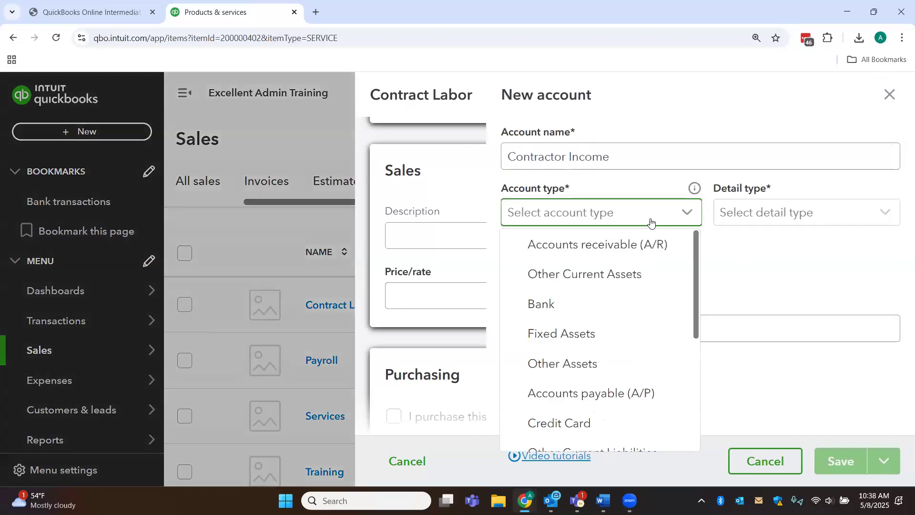
scroll(624, 334, down, 3)
click(598, 425)
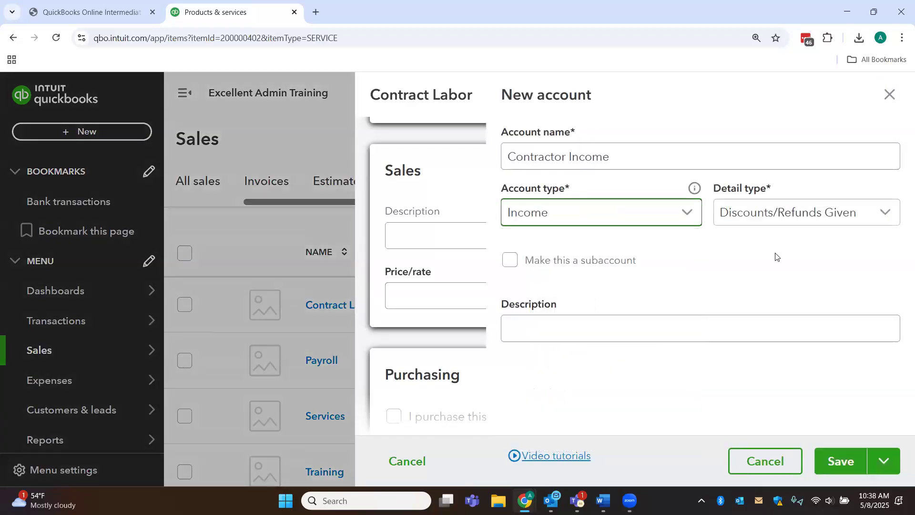
click(813, 205)
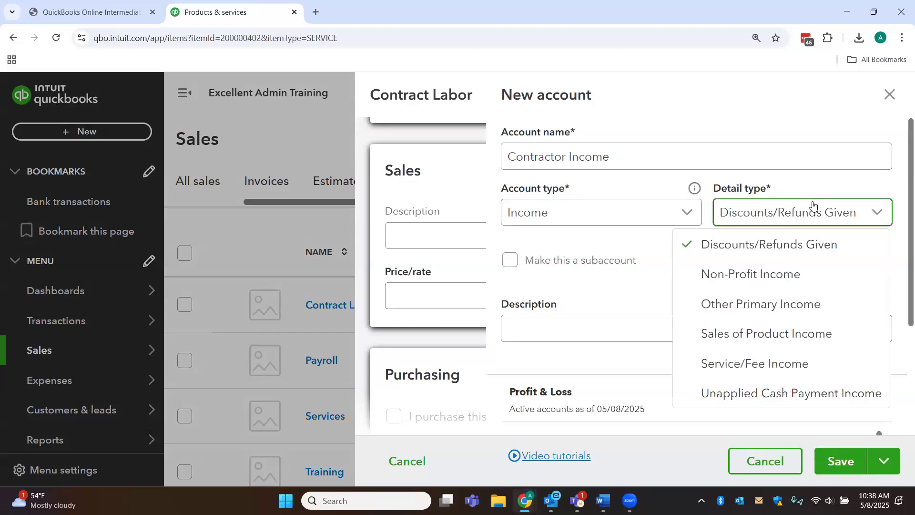
click(764, 364)
click(849, 454)
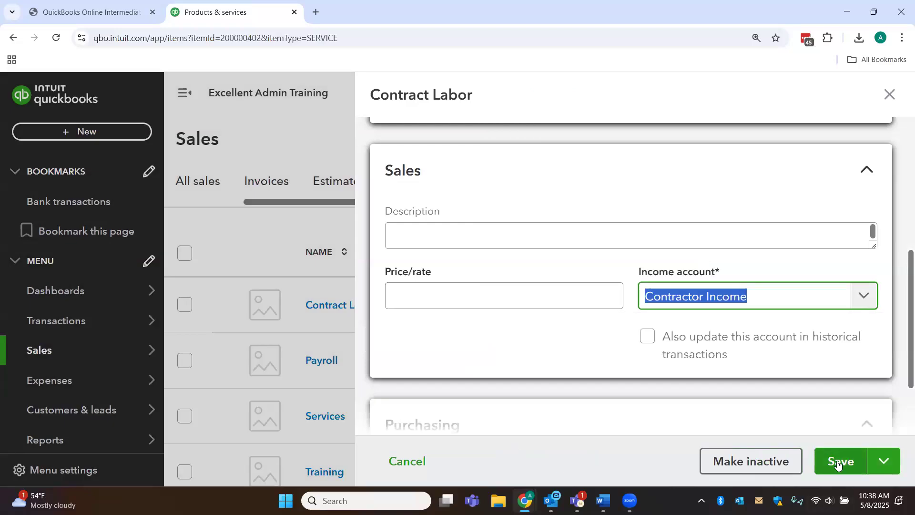
click(839, 460)
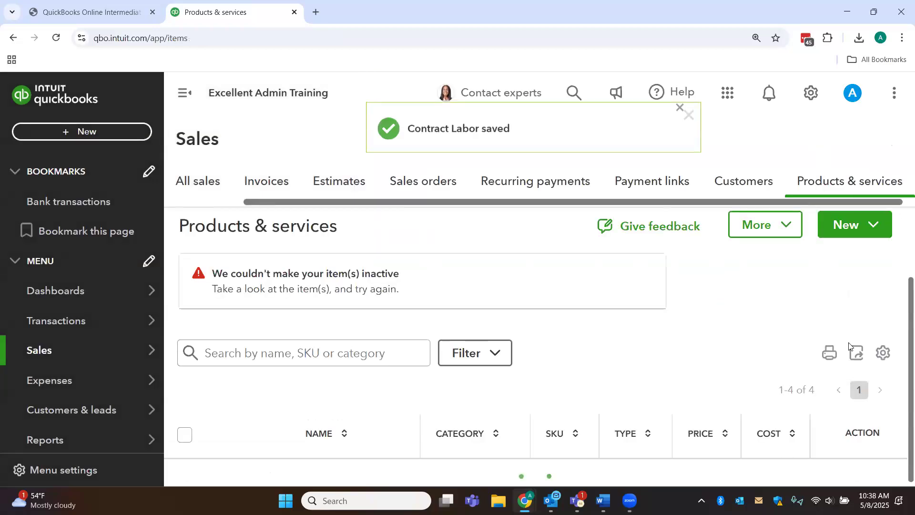
- Start a new non-inventory item named Purse with SKU 1005
click(874, 238)
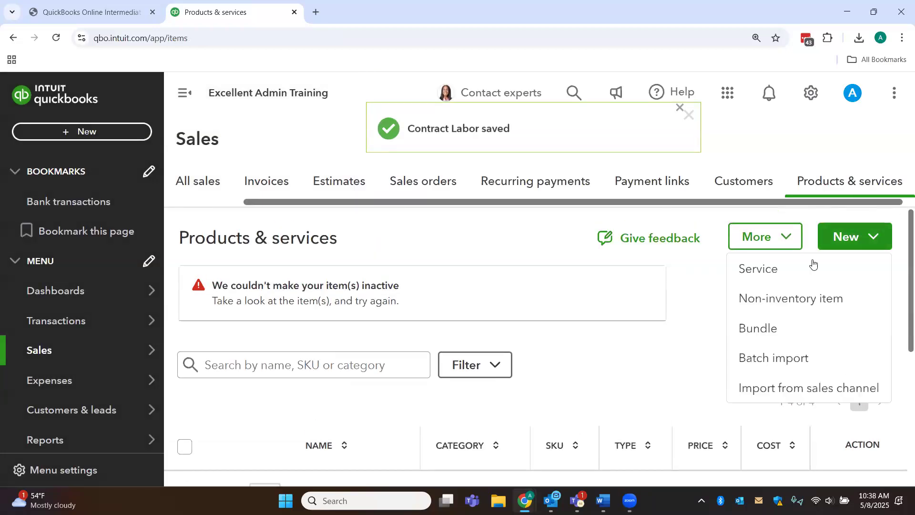
click(800, 309)
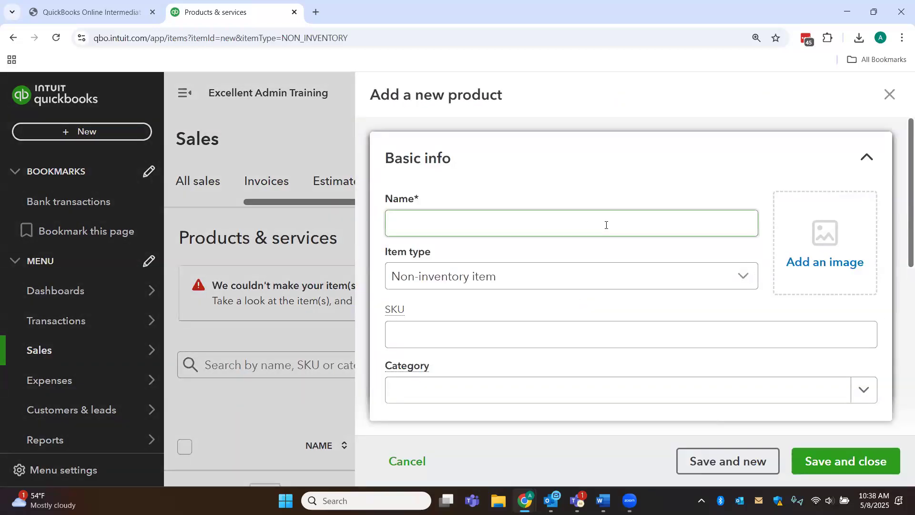
click(605, 225)
text(Purse)
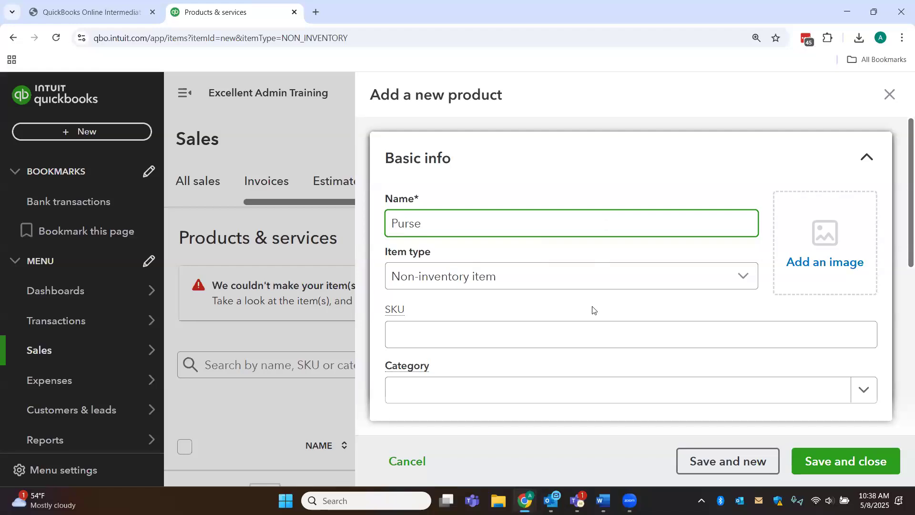
click(583, 334)
text(1005)
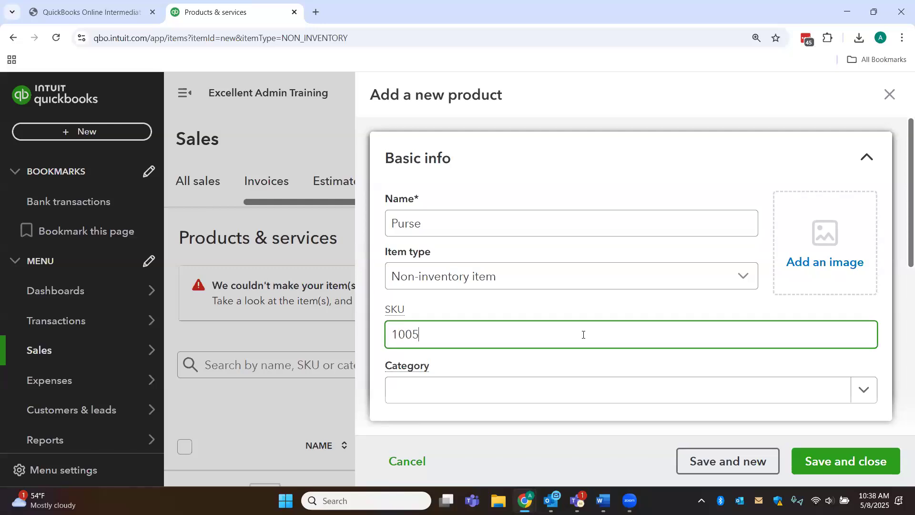
click(574, 393)
- Enter the sales description "2025 Purse collection" and a price of 55.0 for the Purse item
scroll(592, 349, down, 4)
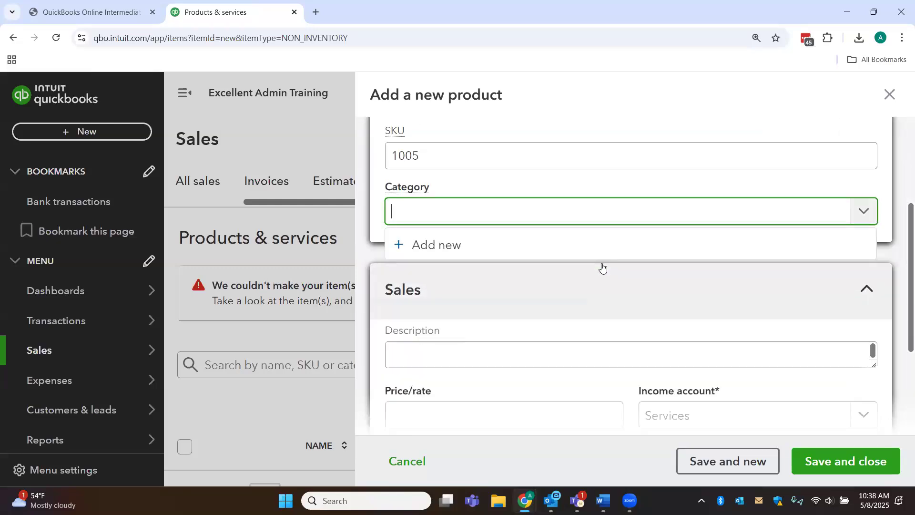
scroll(574, 337, down, 1)
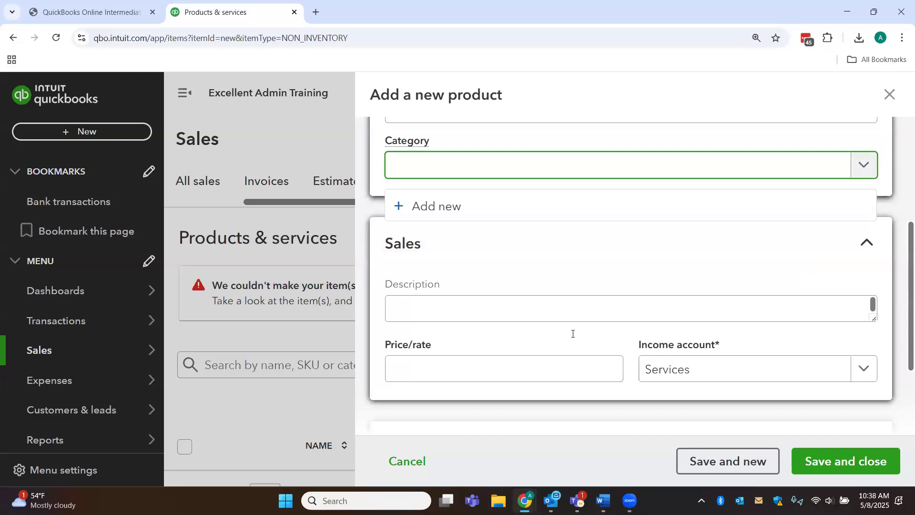
click(579, 286)
text(2025 Pur)
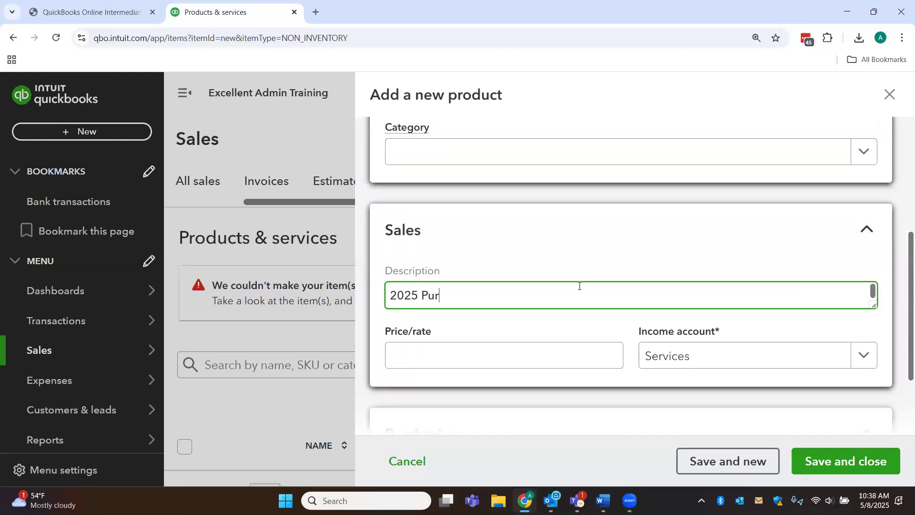
text(se collection)
click(545, 354)
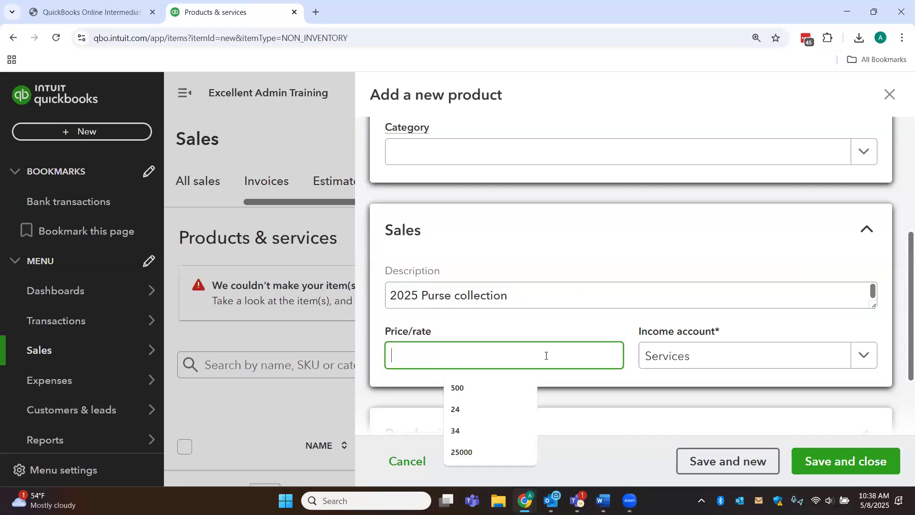
text(55.0)
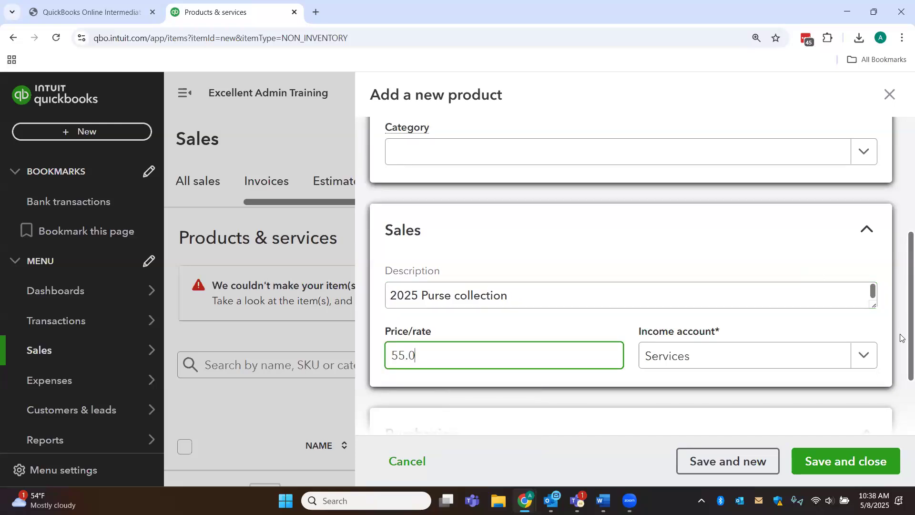
- Keep Services as the Purse item's income account, and save and close the item
click(763, 359)
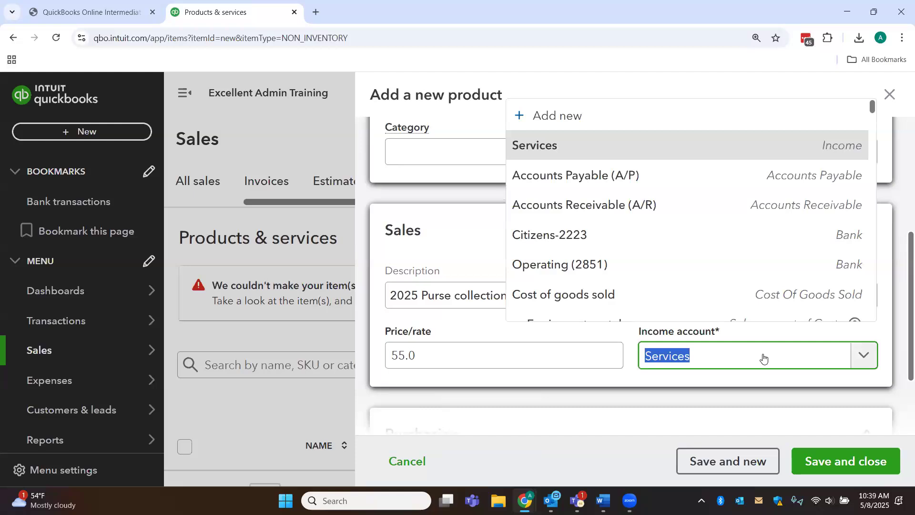
click(763, 357)
scroll(774, 374, down, 2)
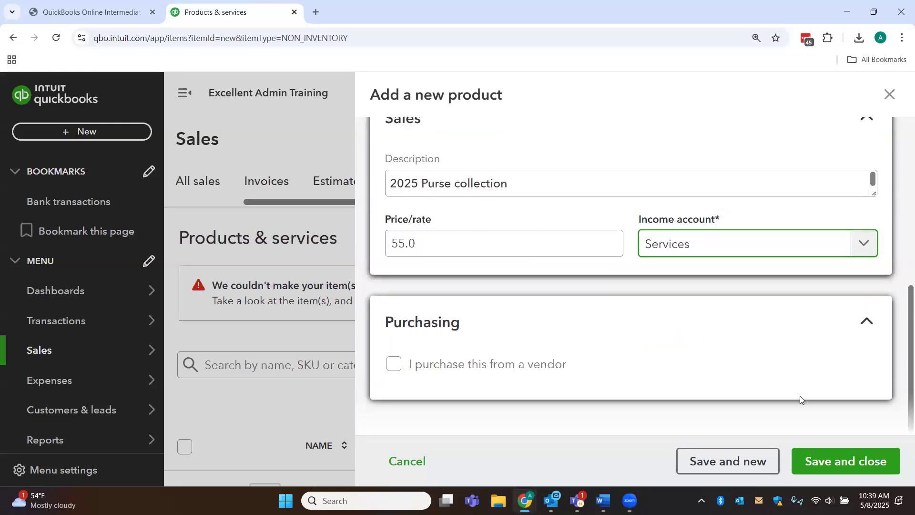
click(829, 463)
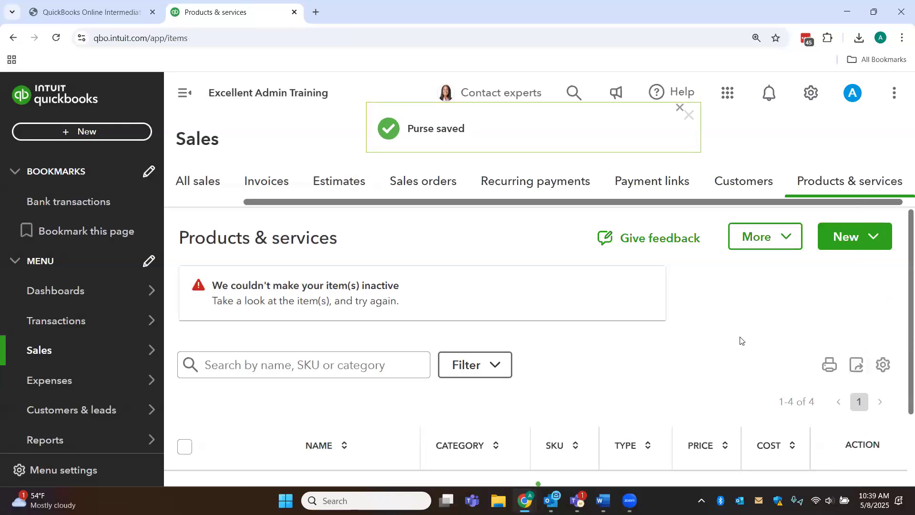
scroll(740, 338, down, 2)
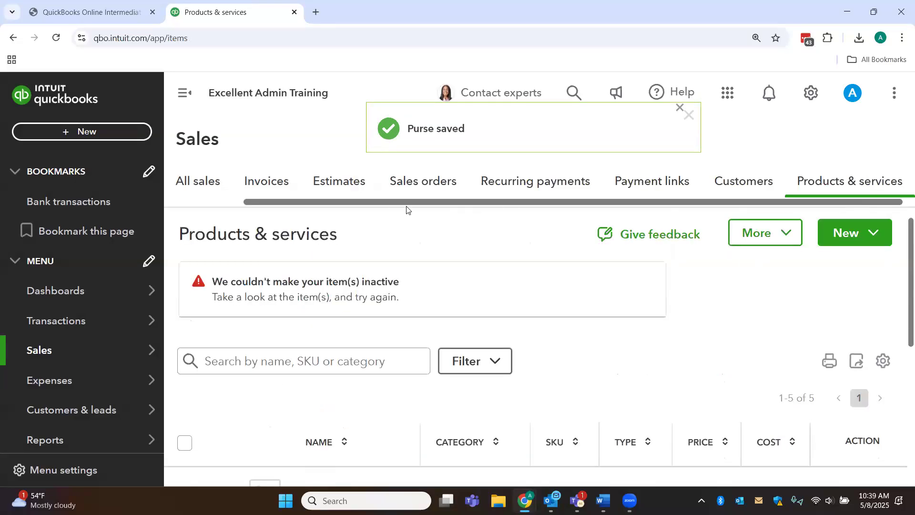
- Create a new invoice and add a new customer to it by entering and saving the customer's full name
click(279, 181)
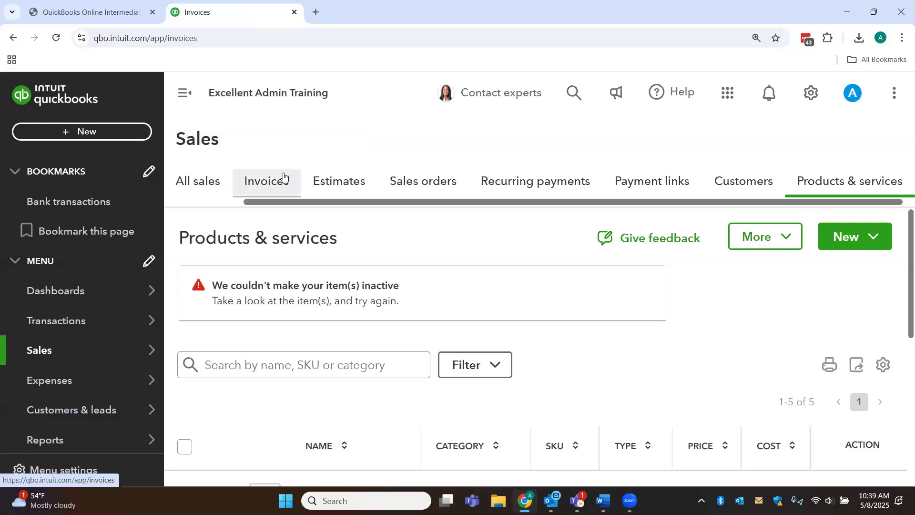
scroll(416, 257, down, 5)
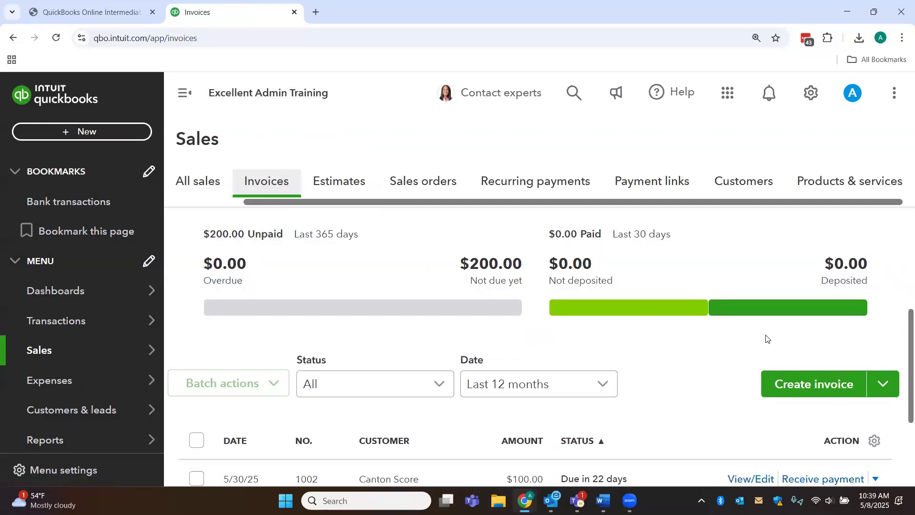
click(812, 381)
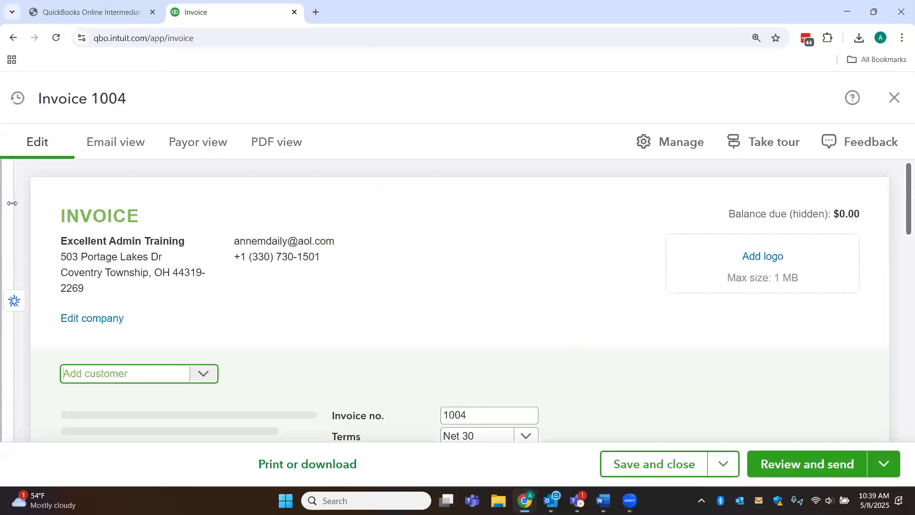
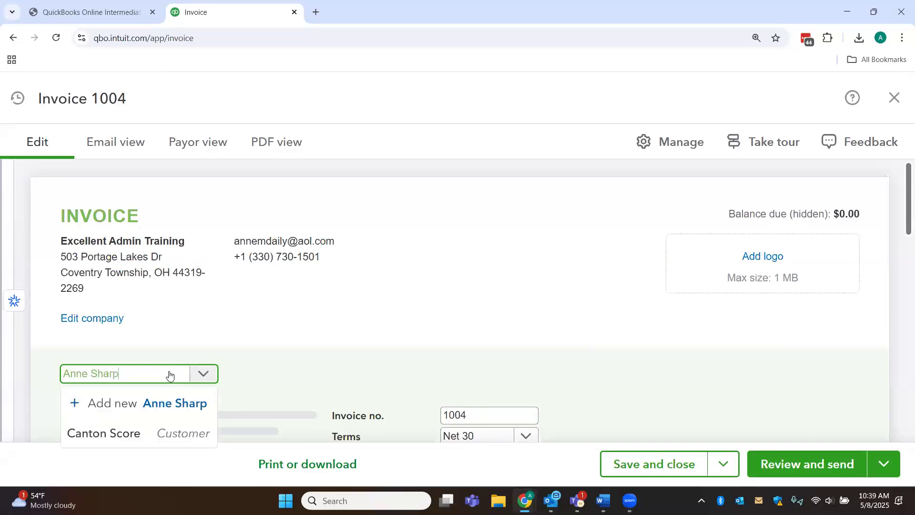
click(135, 403)
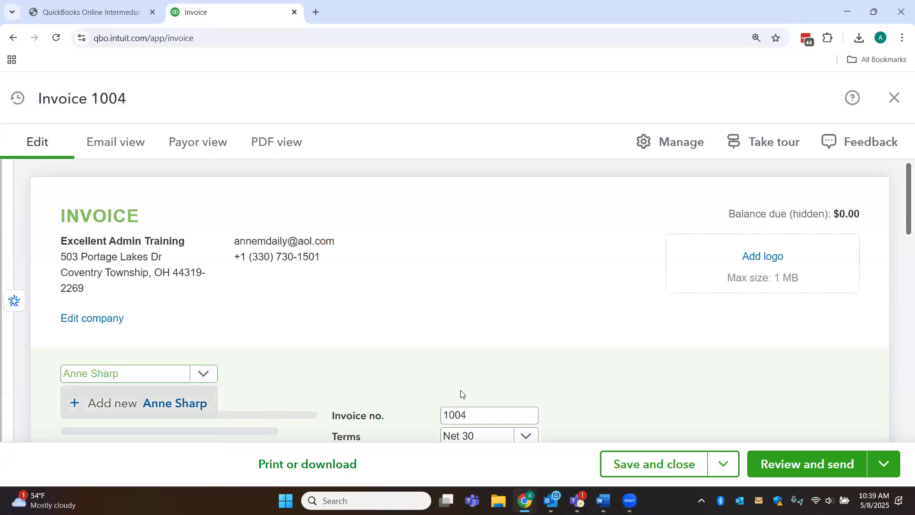
click(858, 468)
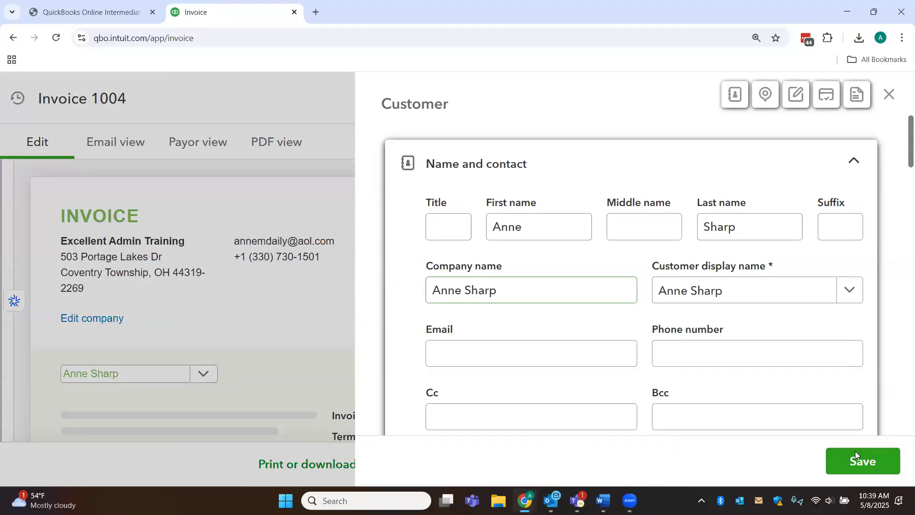
- Add the Purse item to the invoice with a quantity of 5, and save and close the invoice
scroll(477, 365, down, 5)
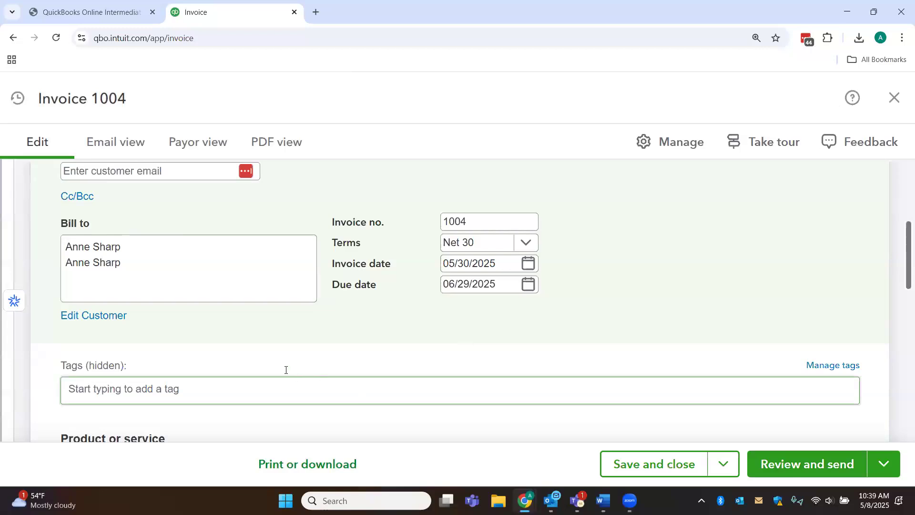
scroll(236, 370, down, 2)
click(237, 370)
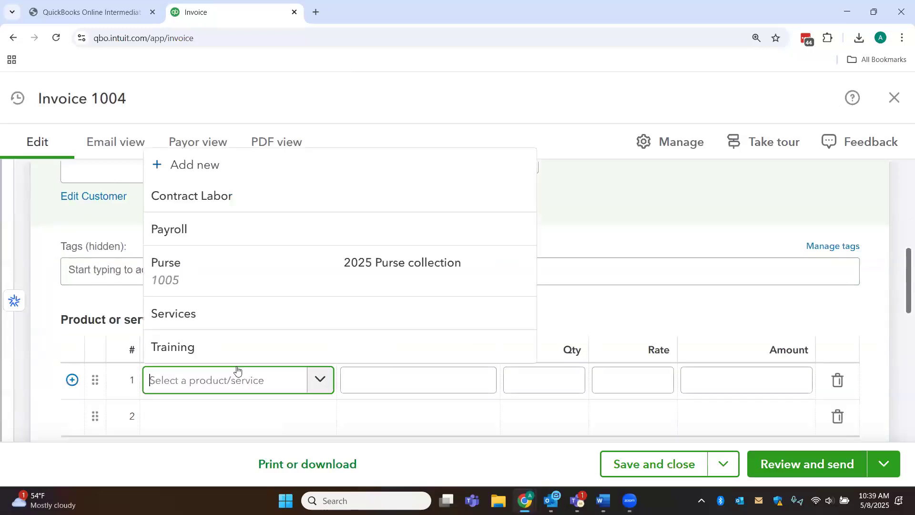
click(223, 277)
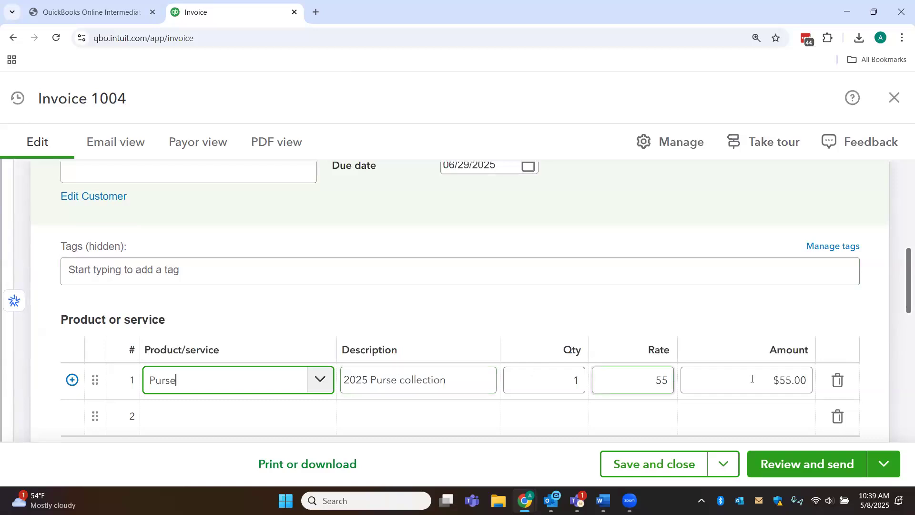
click(567, 382)
text(5)
click(584, 424)
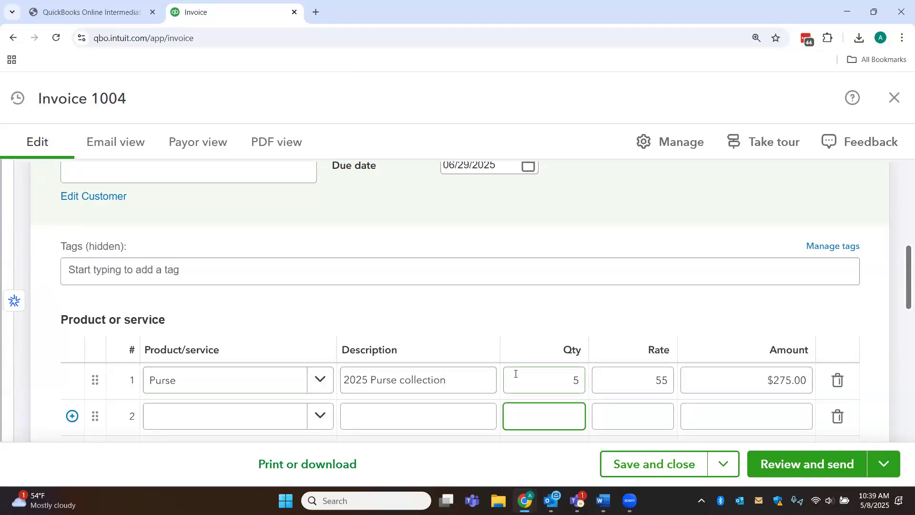
click(674, 466)
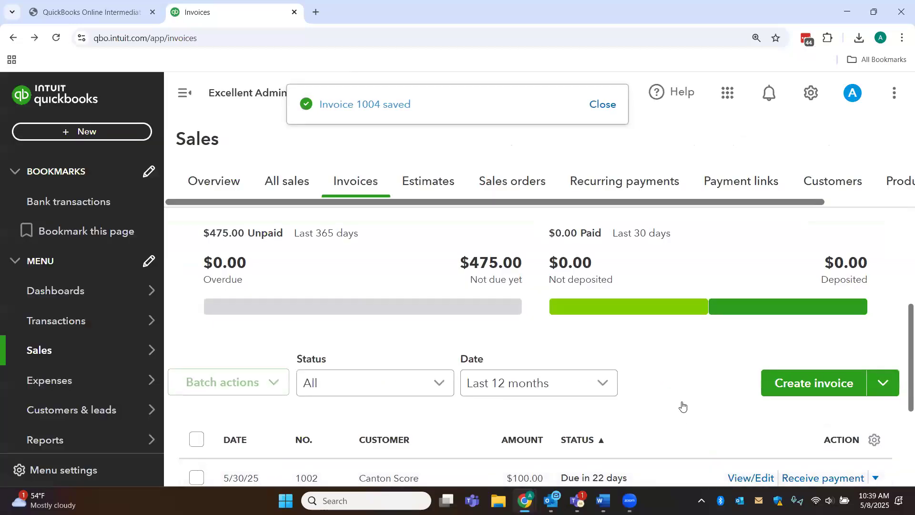
scroll(683, 406, down, 3)
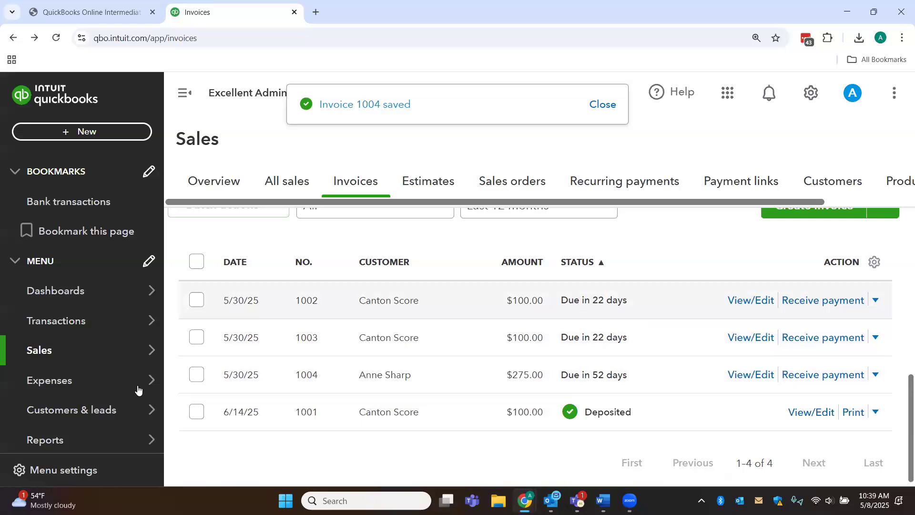
mouse_move(59, 353)
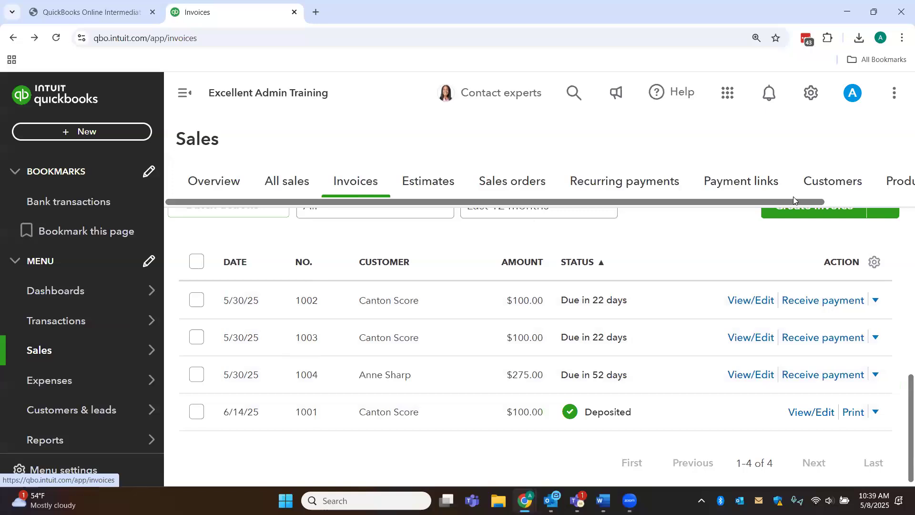
- Open the products and services list and show the available types for a new item
drag(803, 201, 872, 200)
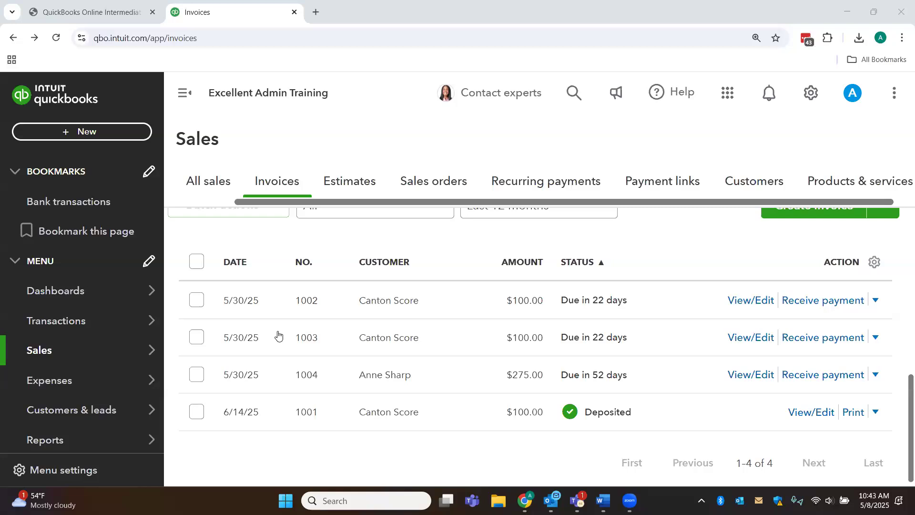
mouse_move(7, 337)
click(880, 183)
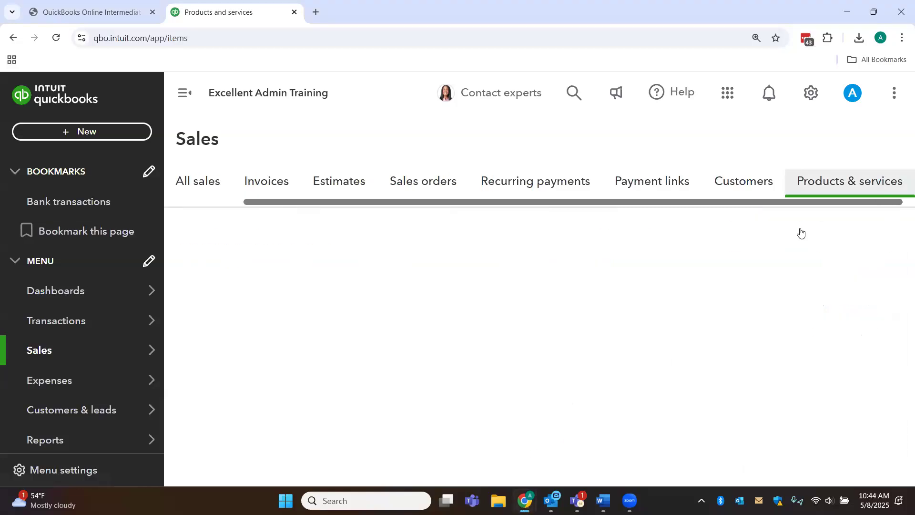
click(849, 247)
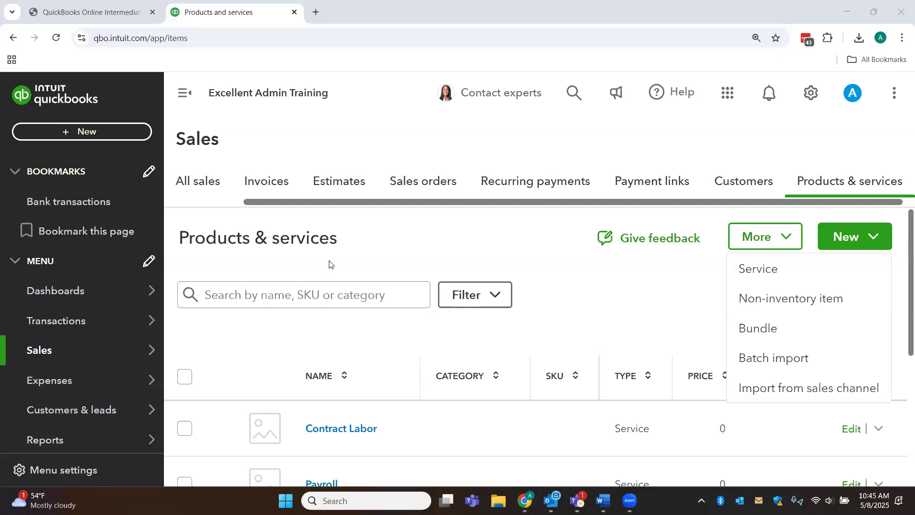
- Return to the invoices list and start receiving a payment for a $100.00 Canton Score invoice
click(286, 190)
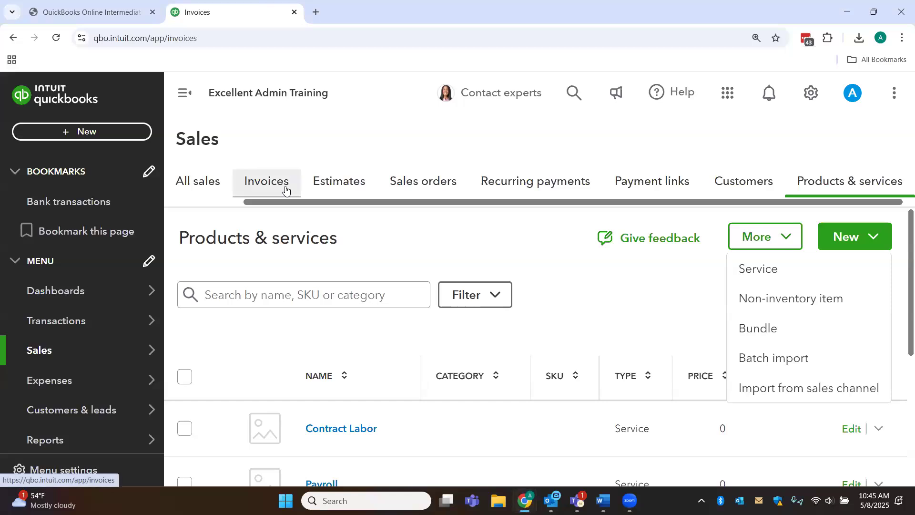
scroll(840, 270, down, 5)
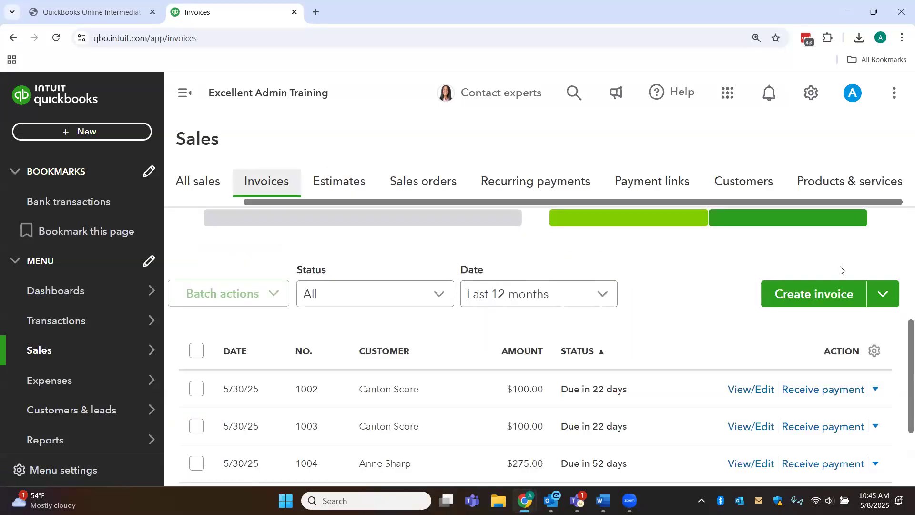
scroll(841, 270, down, 1)
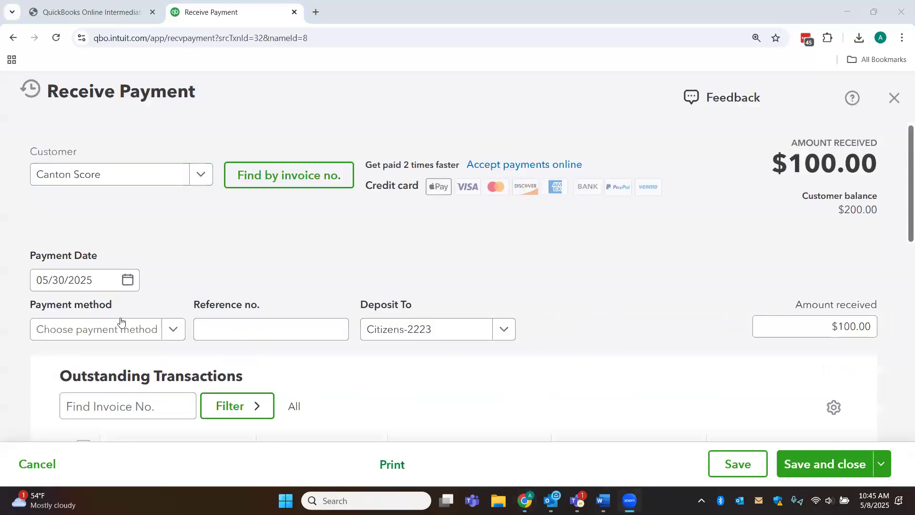
- Set the payment method to ACH, keep Citizens-2223 as the deposit account, and save and close the payment
click(119, 322)
text(ACH)
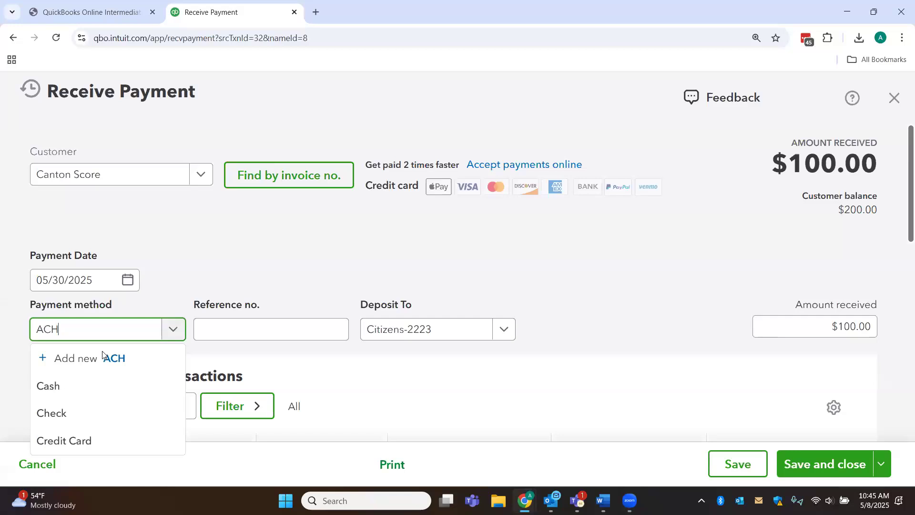
key(Tab)
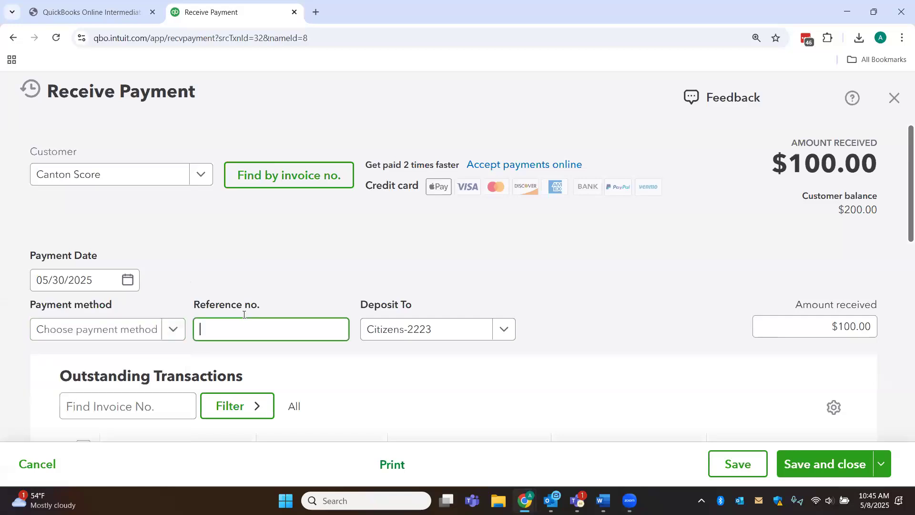
click(160, 328)
click(111, 392)
click(267, 339)
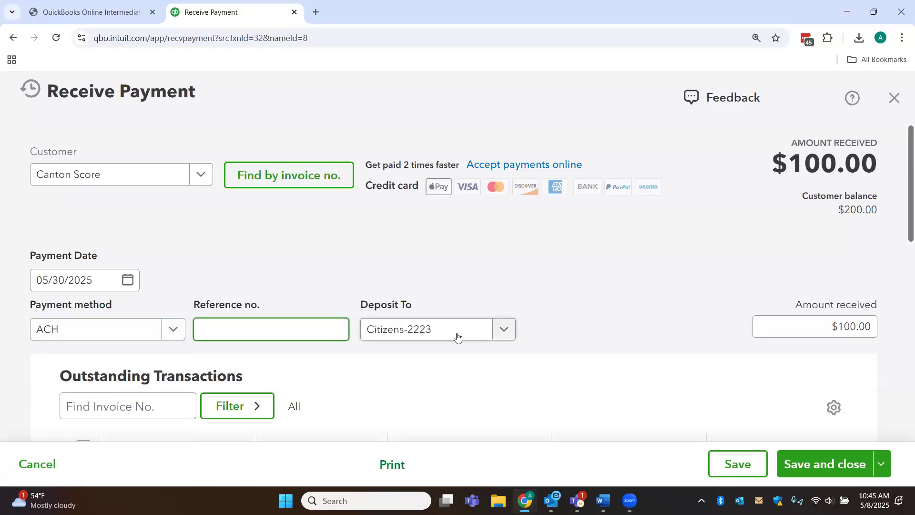
click(634, 333)
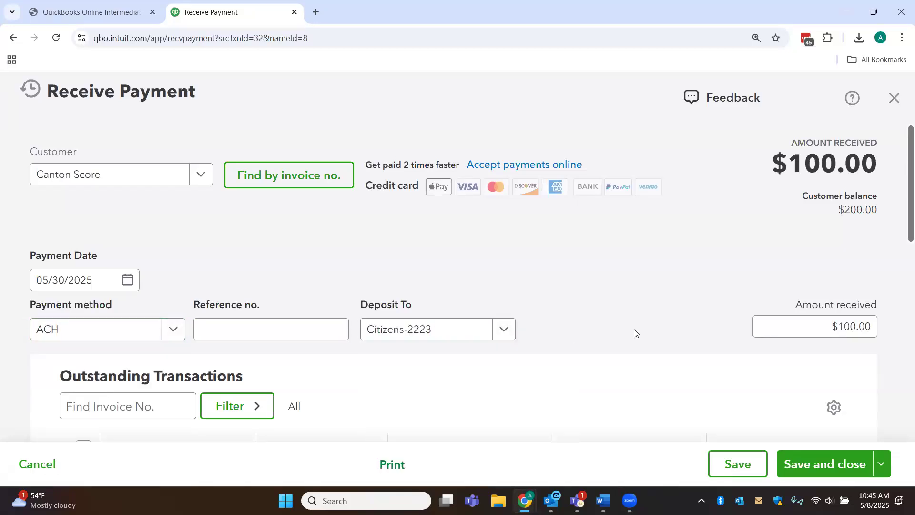
scroll(635, 332, down, 3)
click(819, 456)
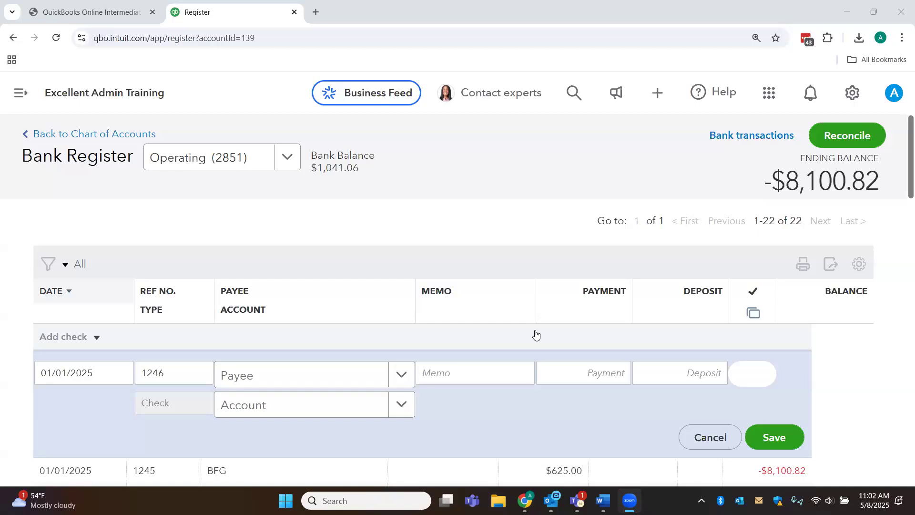
- Review the Operating (2851) bank transactions awaiting review and return to that account's bank register
click(19, 93)
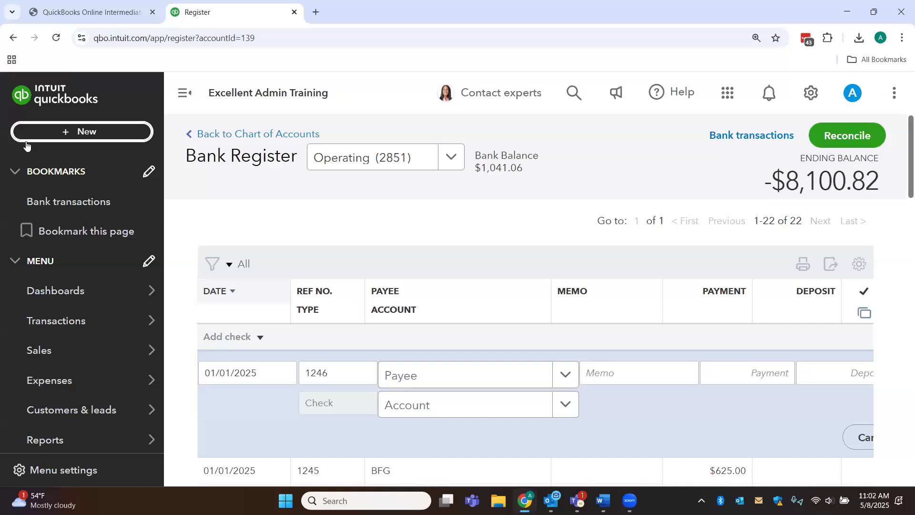
click(34, 320)
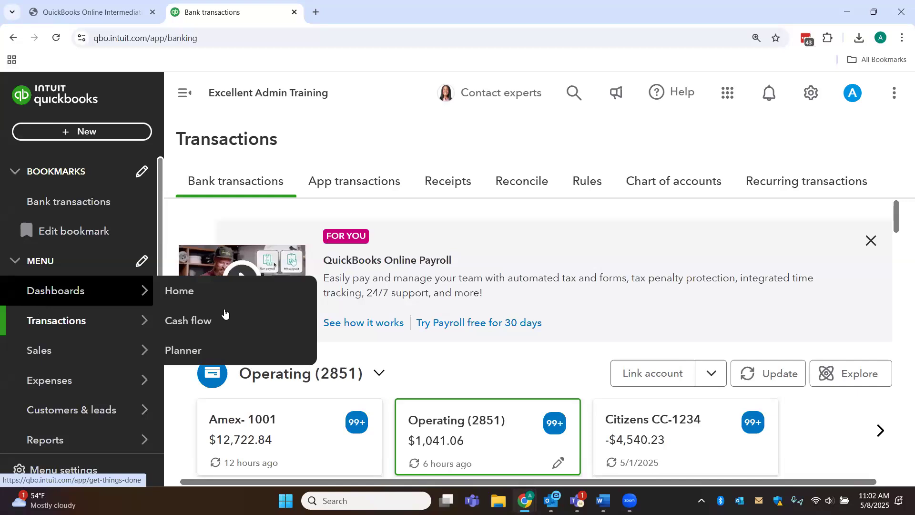
scroll(573, 288, down, 3)
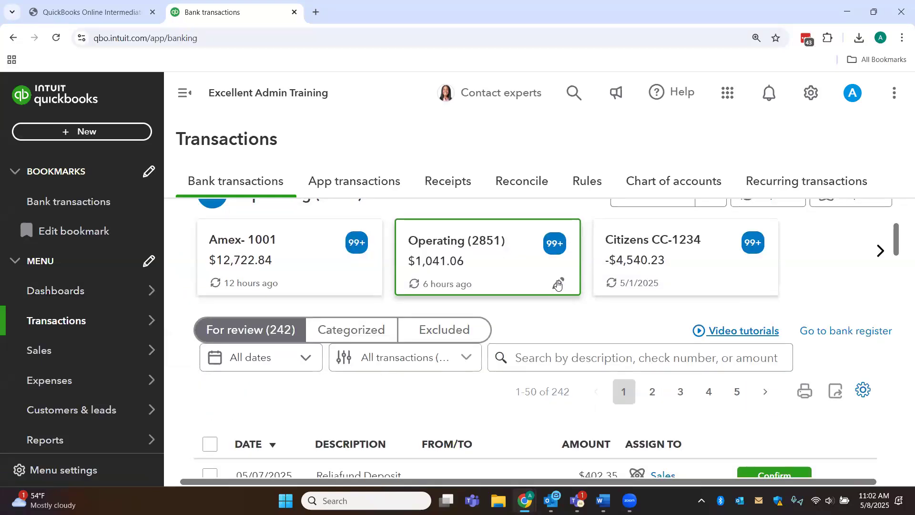
scroll(557, 284, down, 3)
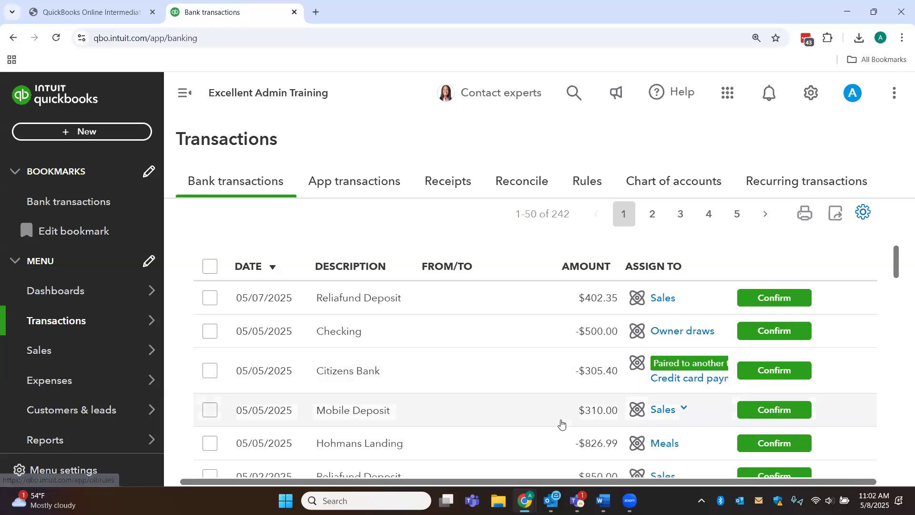
scroll(593, 407, up, 5)
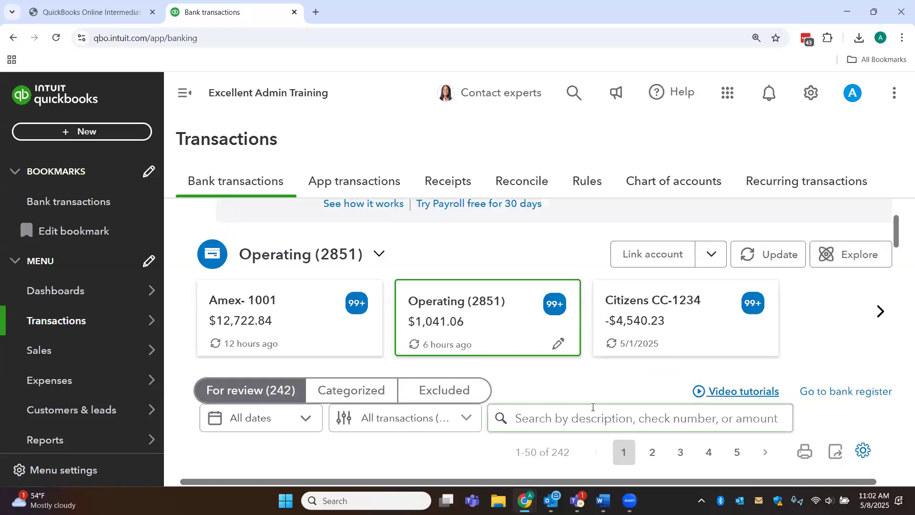
click(867, 390)
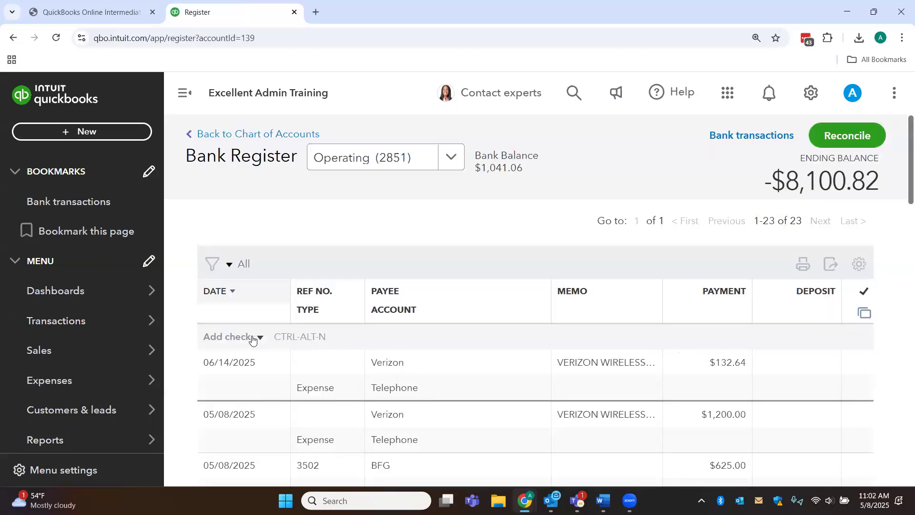
- Add a deposit to the Operating (2851) register dated 05/07/2025 with an amount of 402.35
click(265, 338)
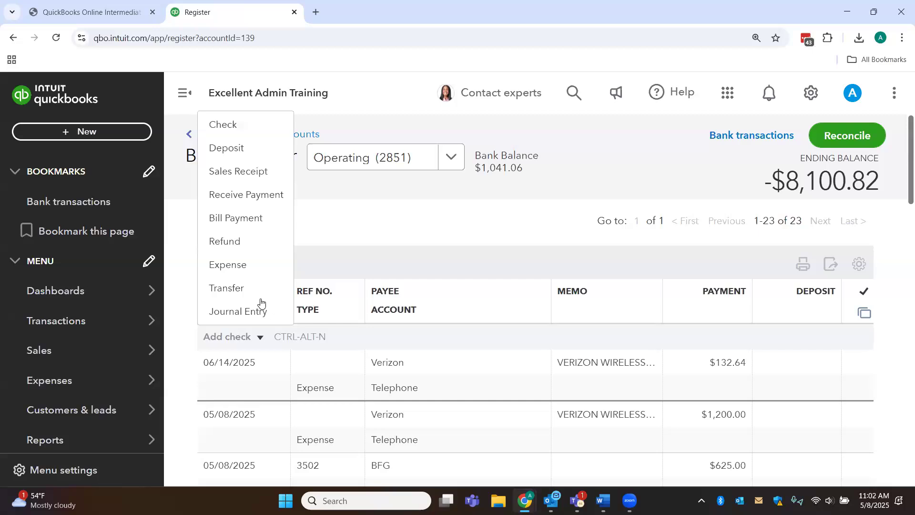
click(243, 148)
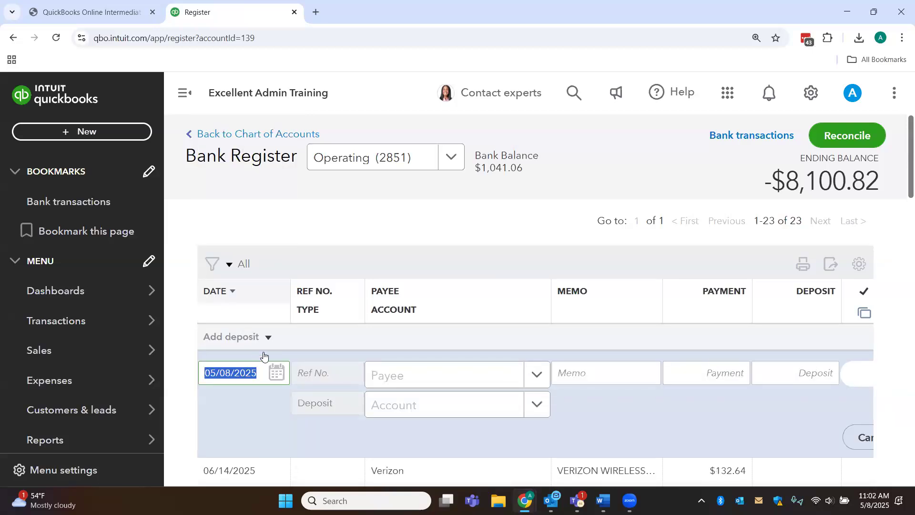
text(5)
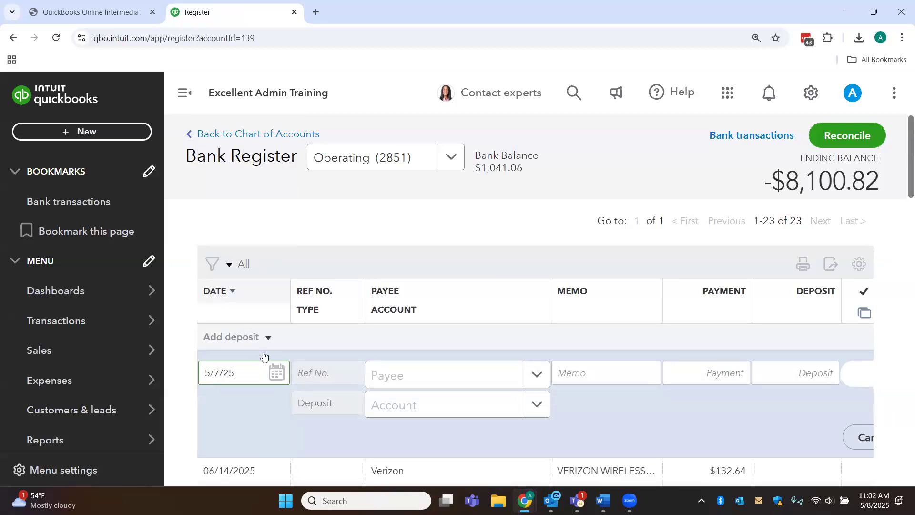
key(Tab)
key(Tab)
key(Tab)
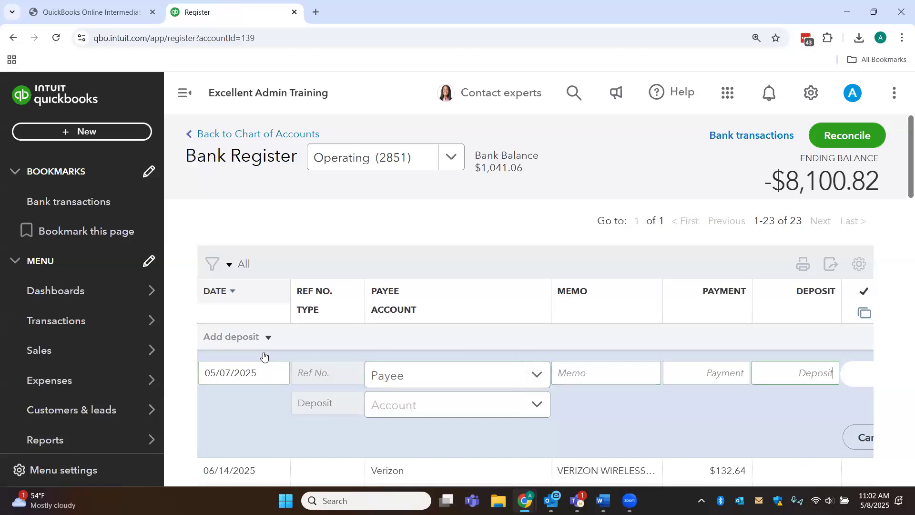
text(402.5)
key(BackSpace)
key(BackSpace)
text(.35)
key(Tab)
- Assign the deposit to the Payroll Income account and save it
click(400, 411)
text(pAYRO)
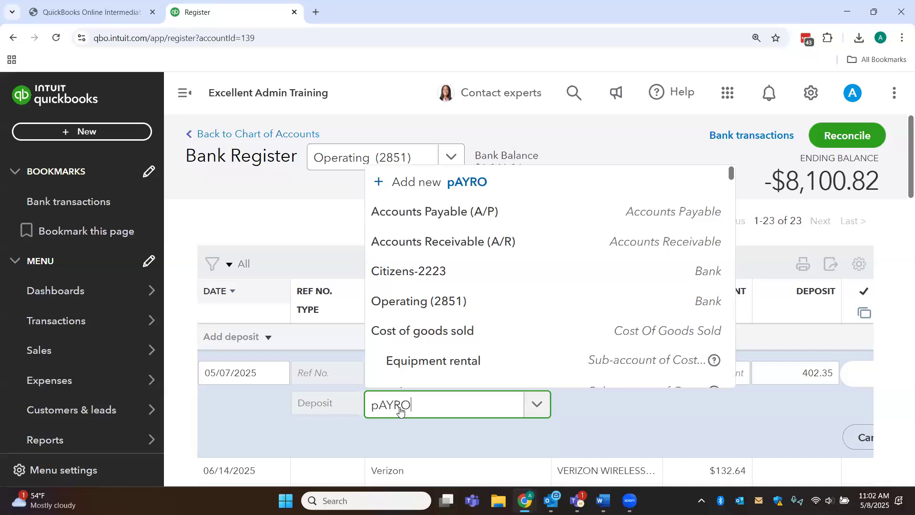
click(389, 218)
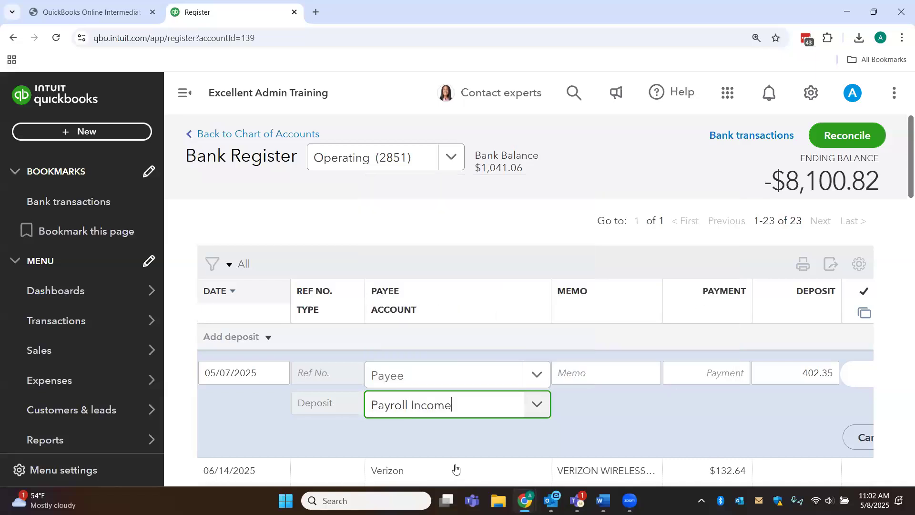
click(184, 92)
click(768, 437)
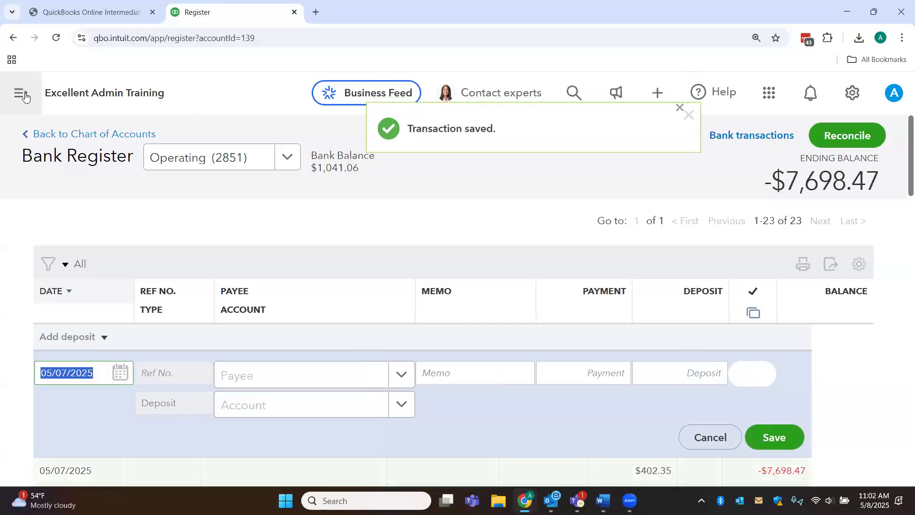
- Match the 05/07/2025 Reliafund Deposit in the bank transactions to the $402.35 register deposit
click(26, 97)
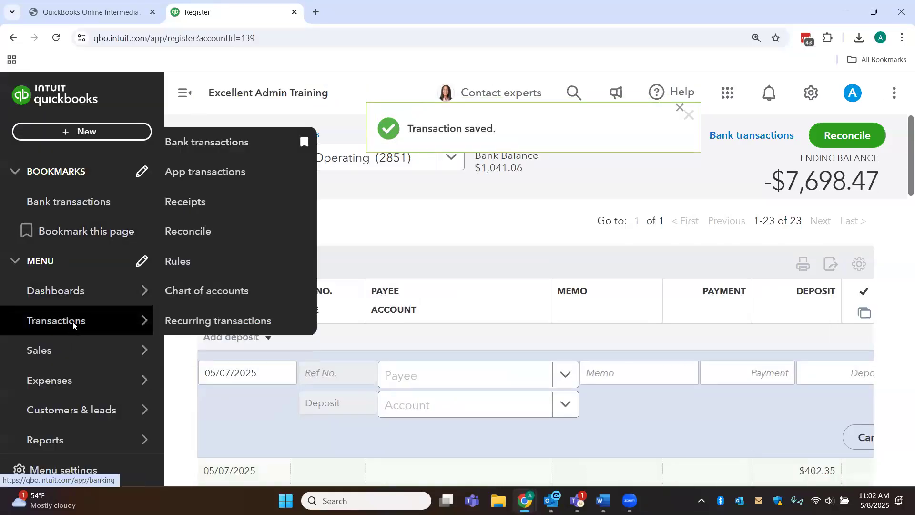
click(73, 324)
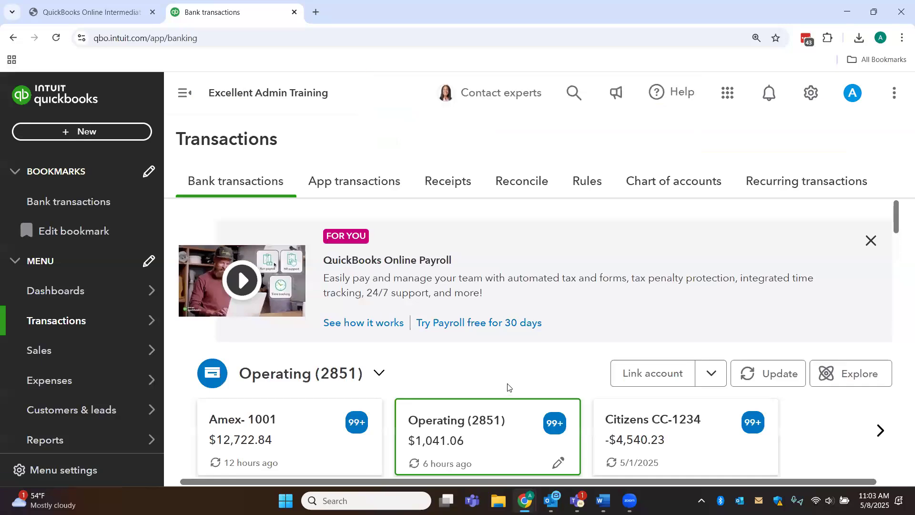
scroll(512, 260, down, 10)
scroll(521, 267, up, 4)
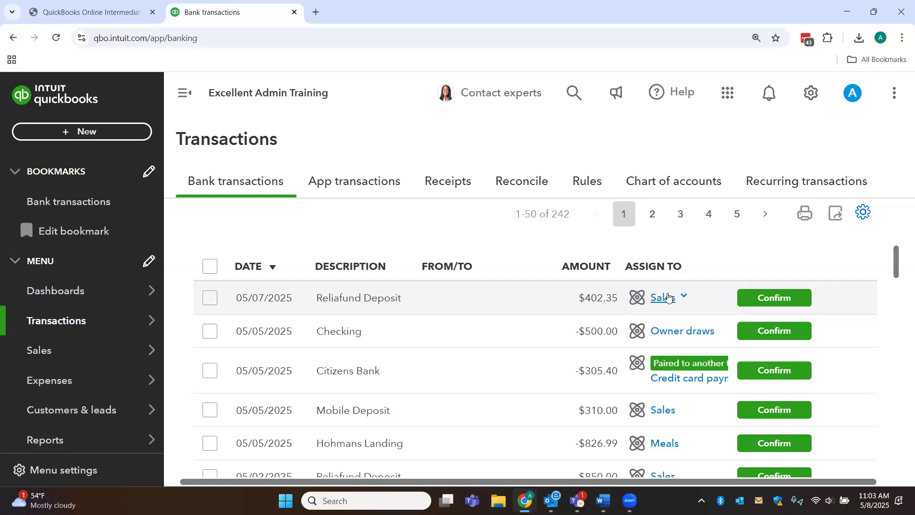
click(496, 304)
click(308, 226)
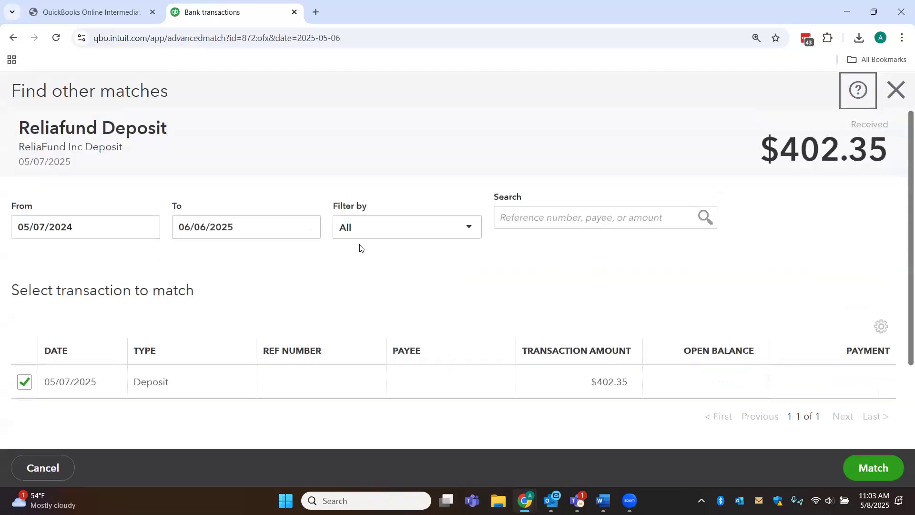
scroll(380, 262, down, 3)
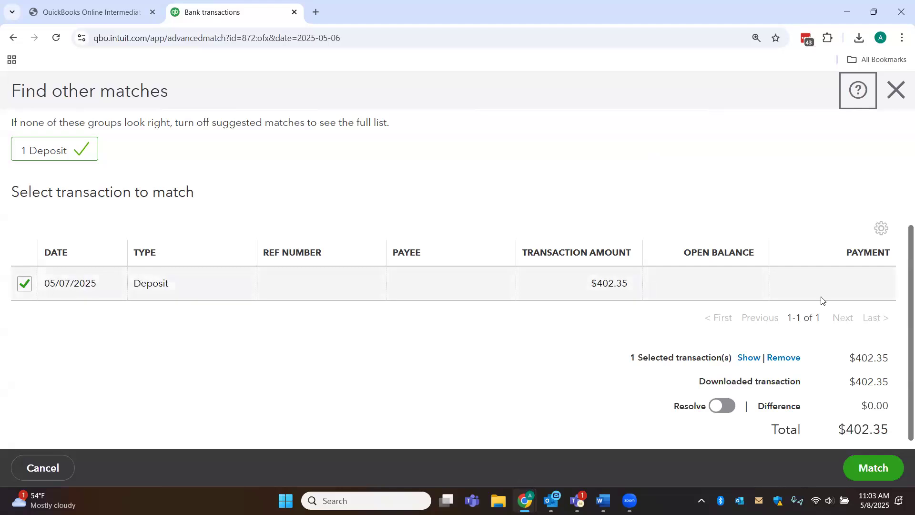
scroll(821, 300, down, 1)
click(887, 472)
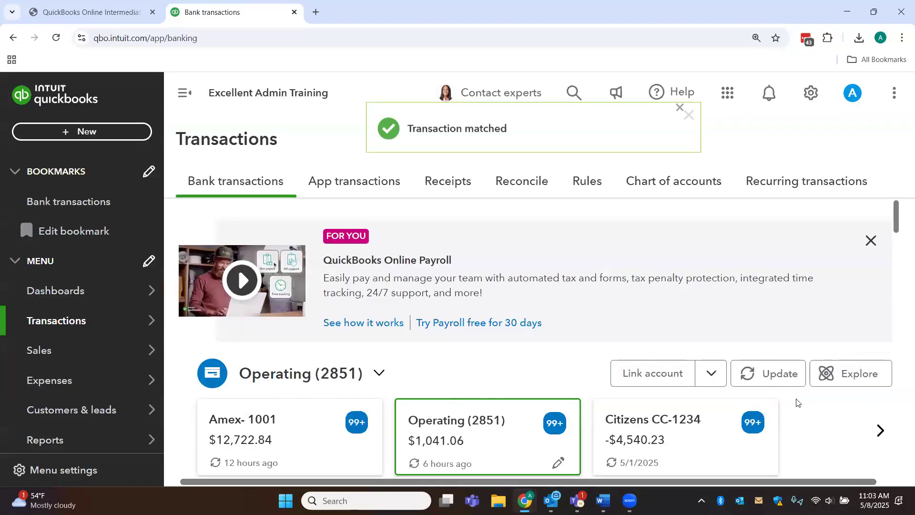
- Check the remaining transactions for review, and open the Operating (2851) register to examine its entries by date
scroll(799, 339, down, 4)
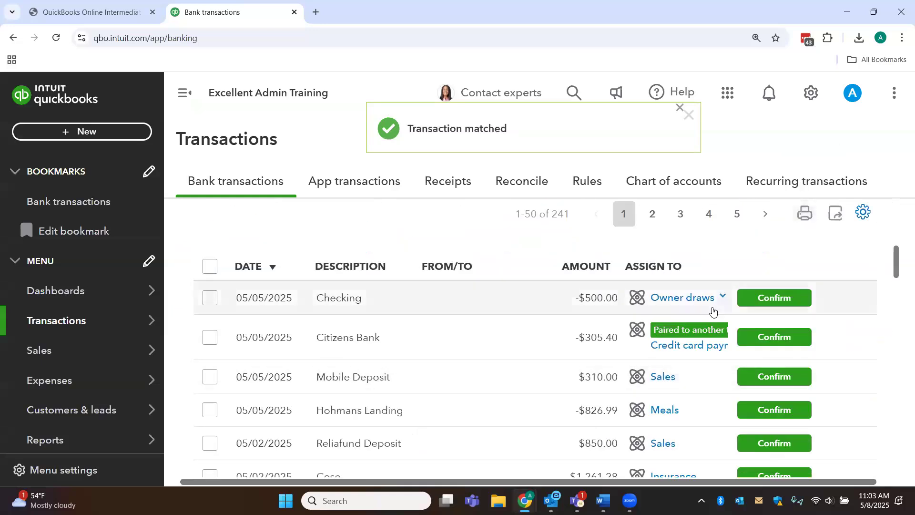
scroll(620, 369, up, 5)
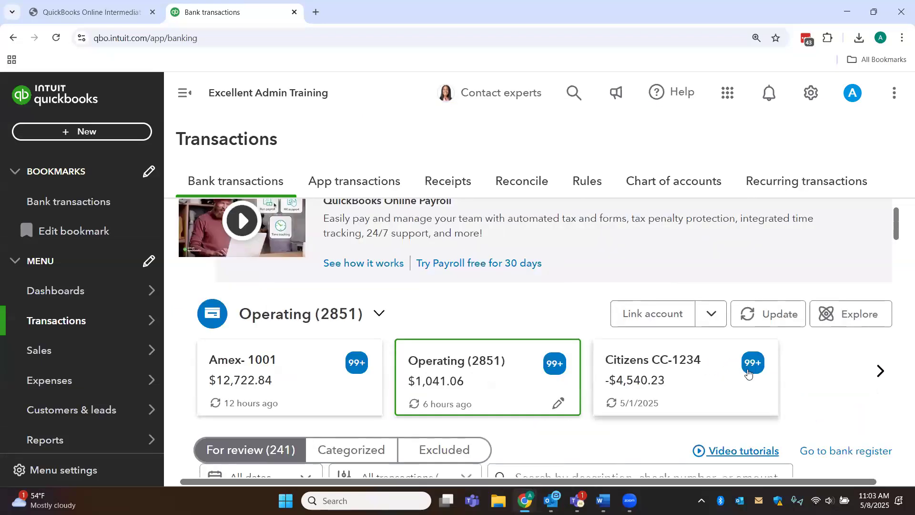
scroll(748, 373, down, 3)
click(839, 340)
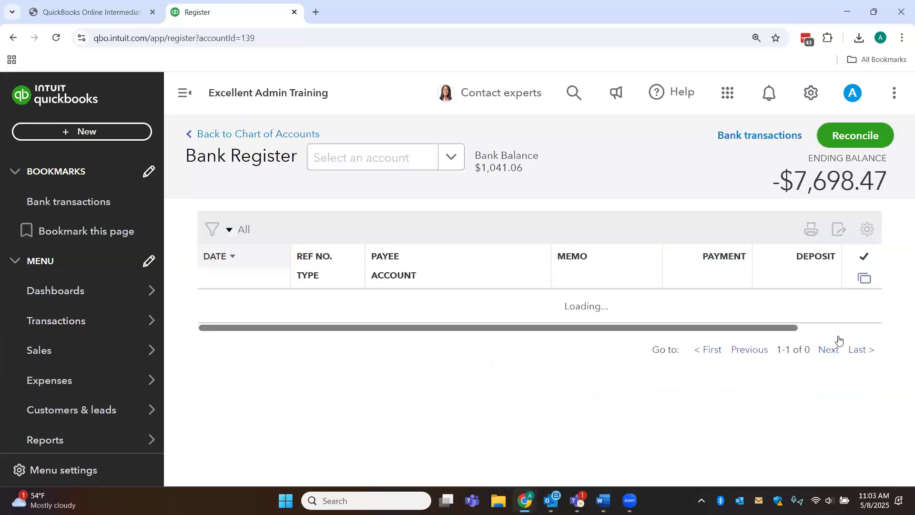
scroll(527, 333, down, 1)
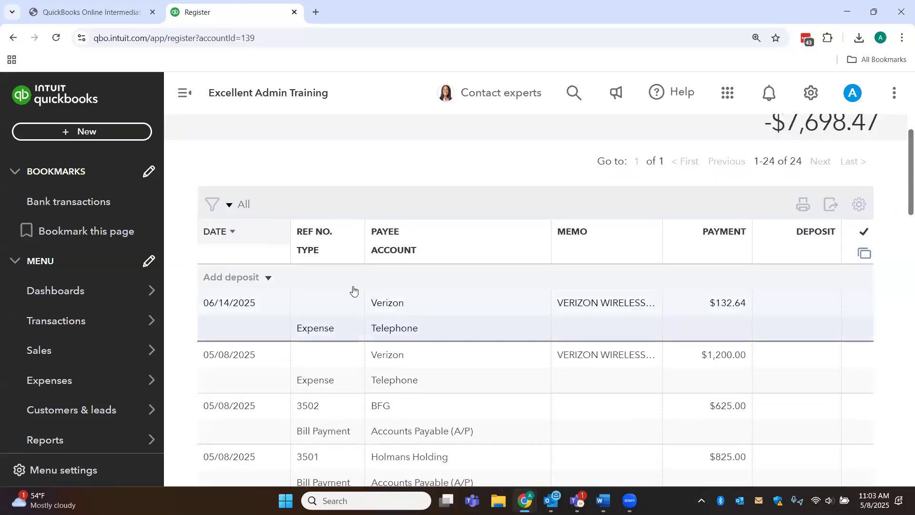
click(215, 231)
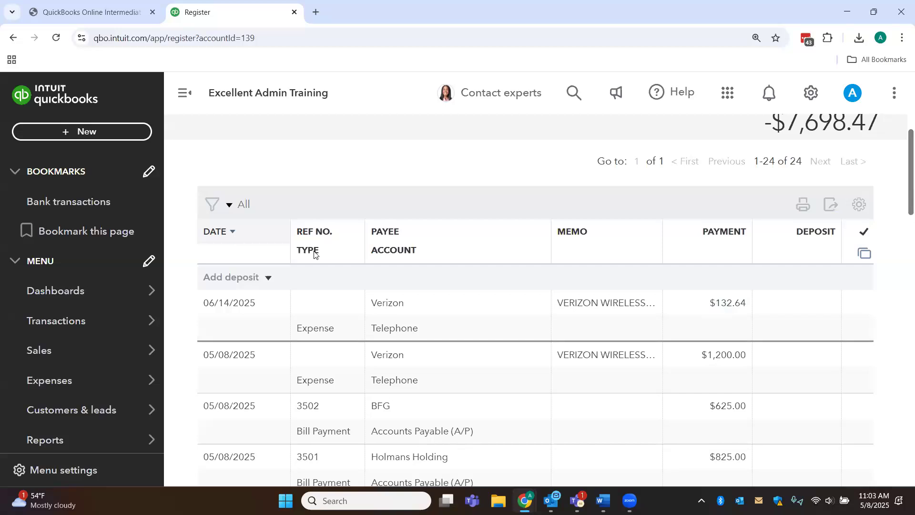
- Examine the Operating (2851) register entries in ascending date order, including the 05/07/2025 Payroll Income deposit
scroll(462, 306, down, 4)
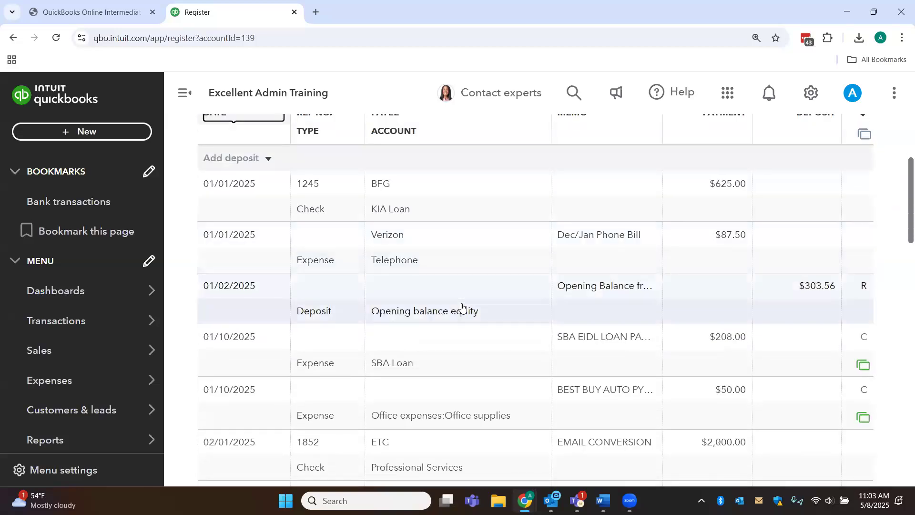
scroll(462, 306, down, 20)
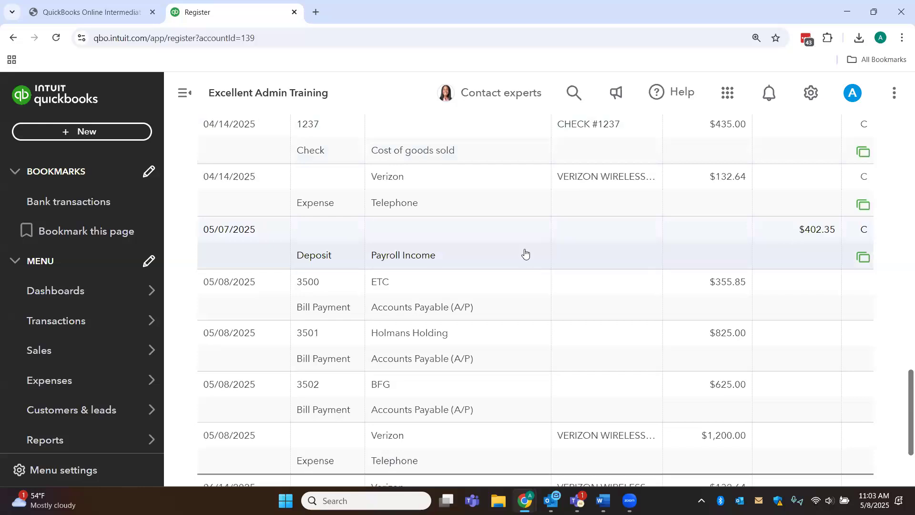
scroll(821, 241, down, 3)
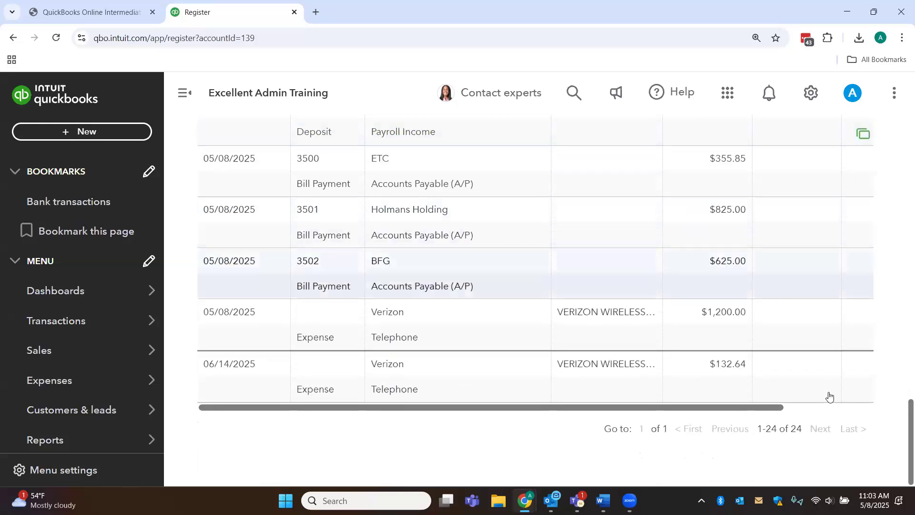
scroll(834, 367, up, 4)
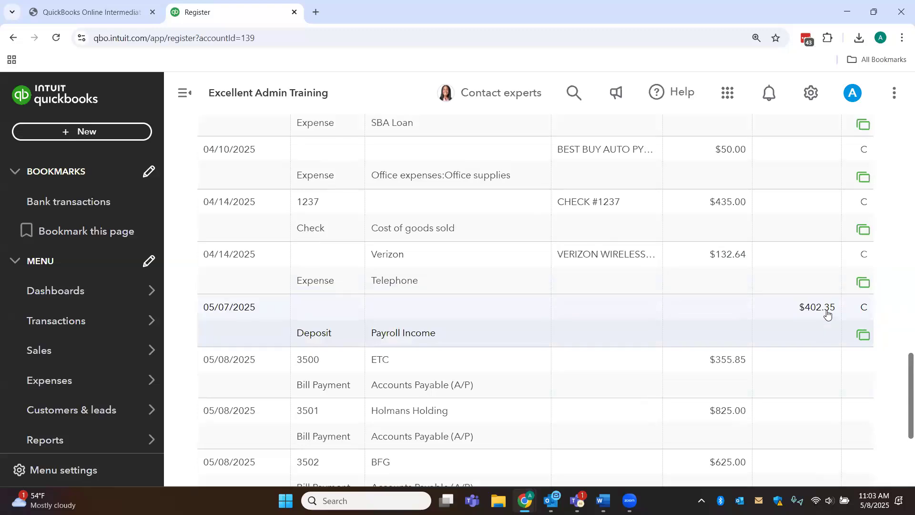
scroll(827, 313, up, 15)
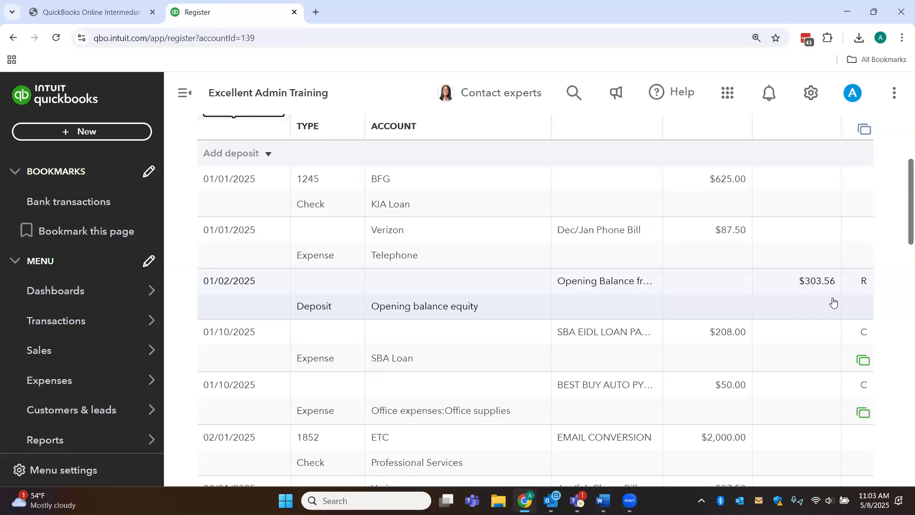
scroll(653, 286, up, 4)
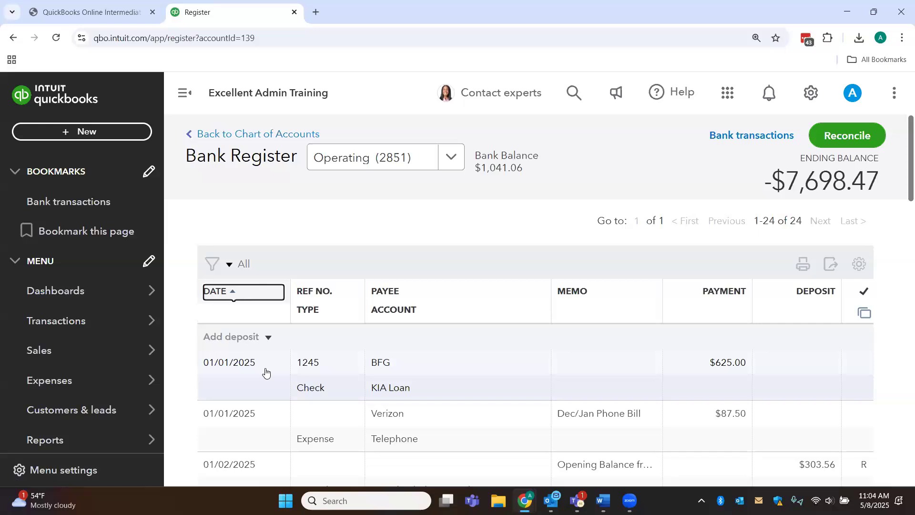
- Start a new check entry in the Operating (2851) register dated 02/02/2025 with reference number 1232
click(269, 340)
click(263, 134)
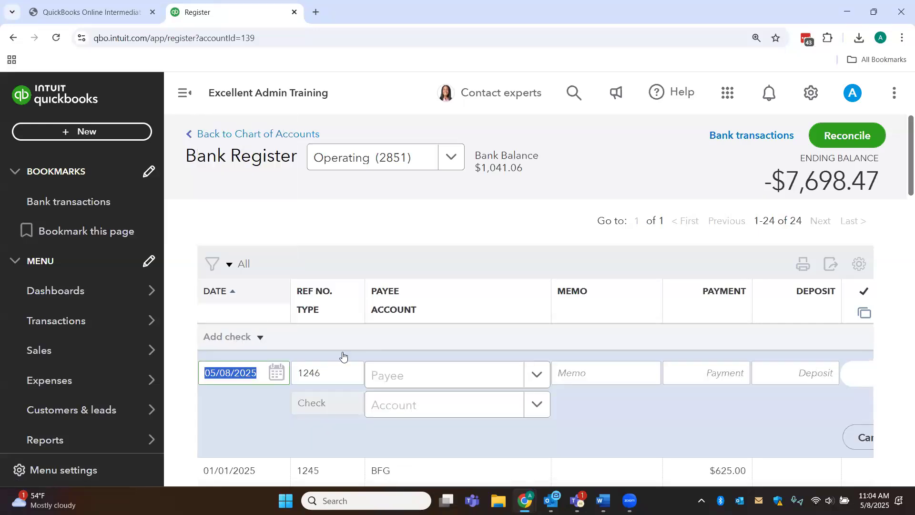
text(2)
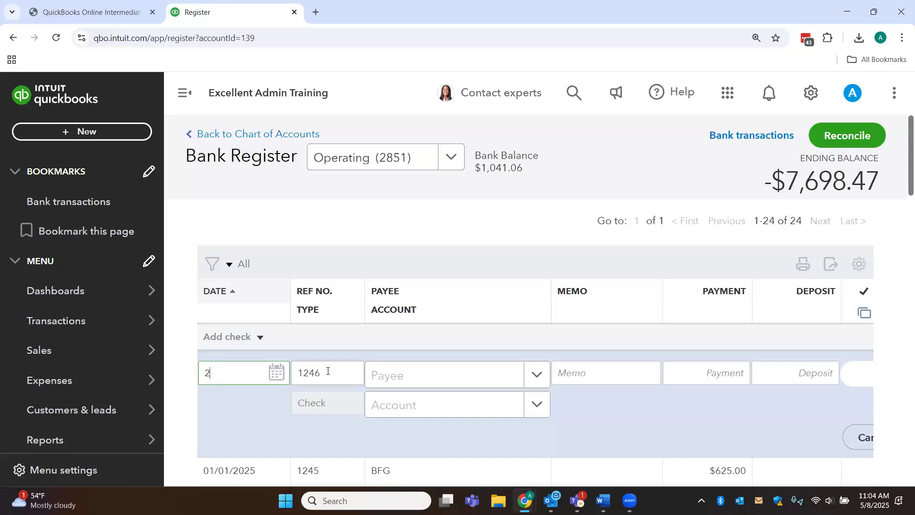
text(/02/2025)
key(Tab)
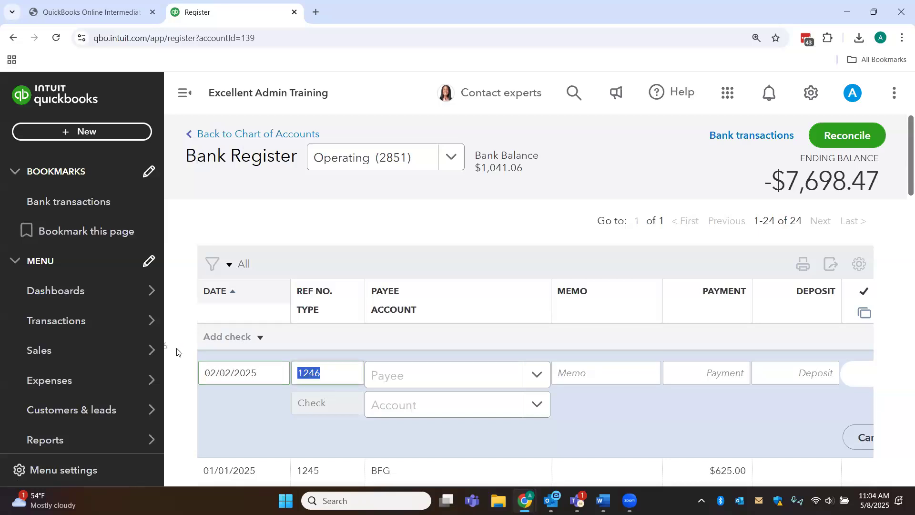
text(1232)
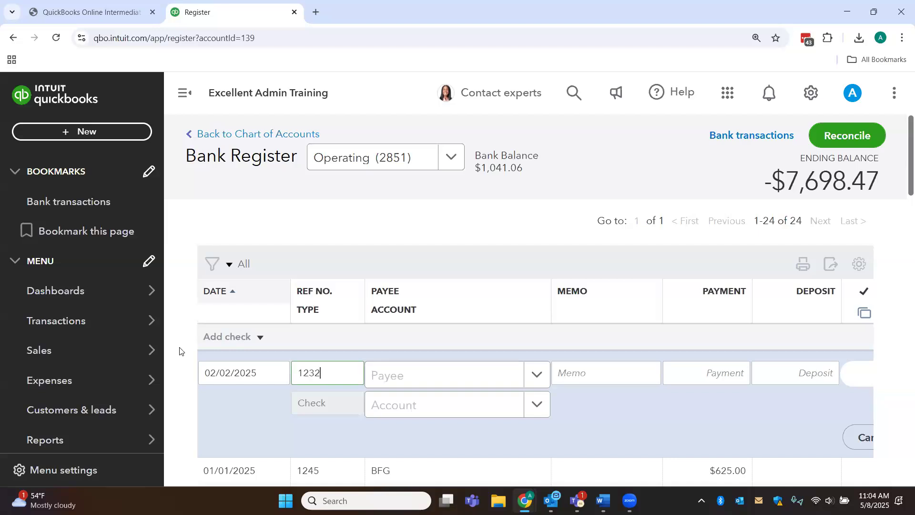
- Set the check's payee to BFG, keeping the KIA Loan account and 625.00 payment, and save the entry
click(390, 371)
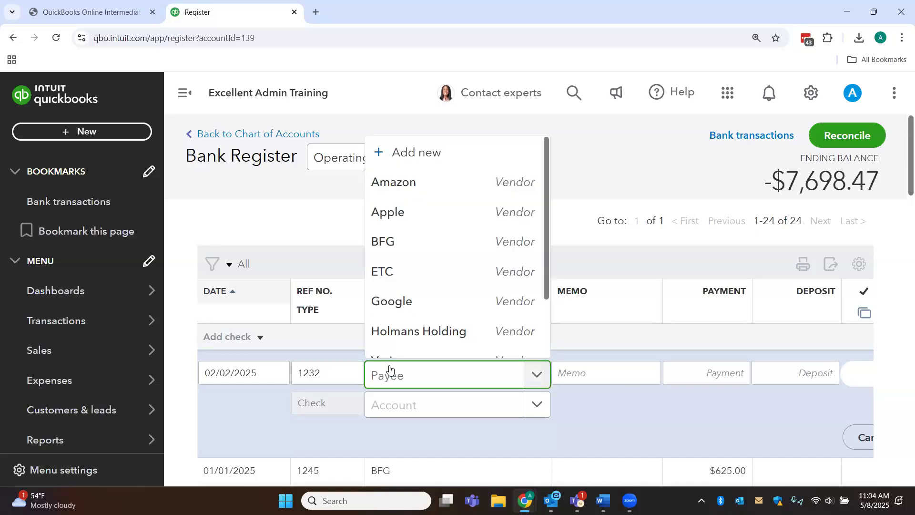
text(BFG)
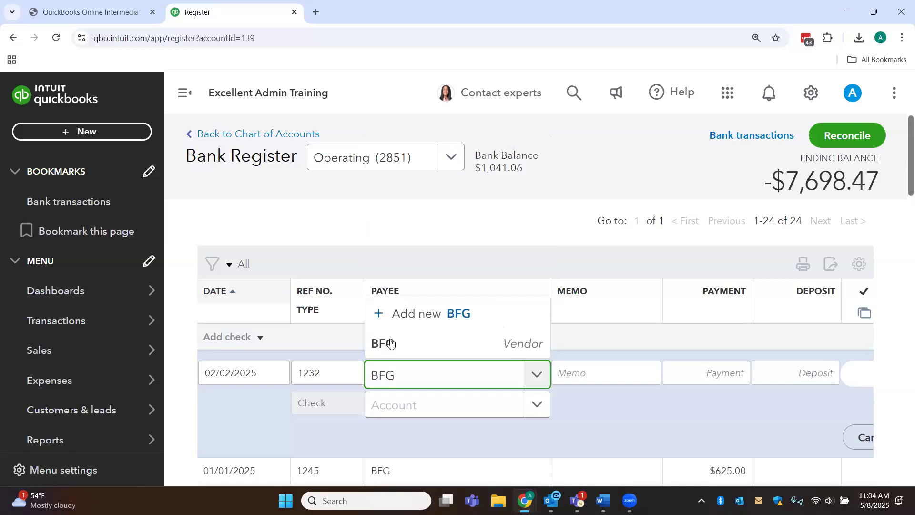
key(Tab)
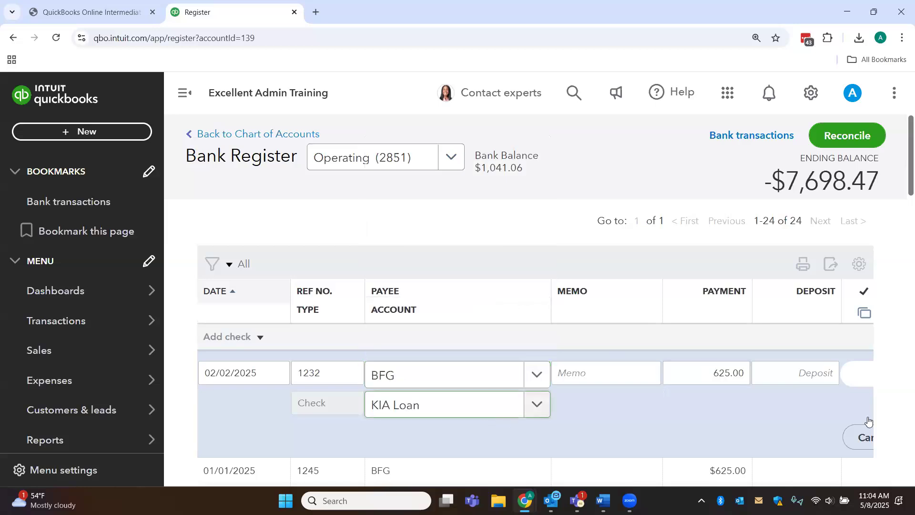
click(184, 92)
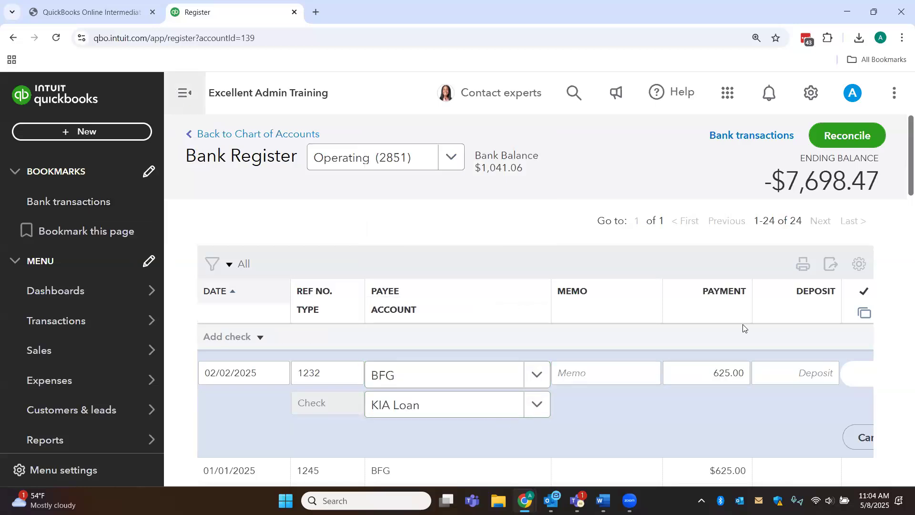
click(798, 442)
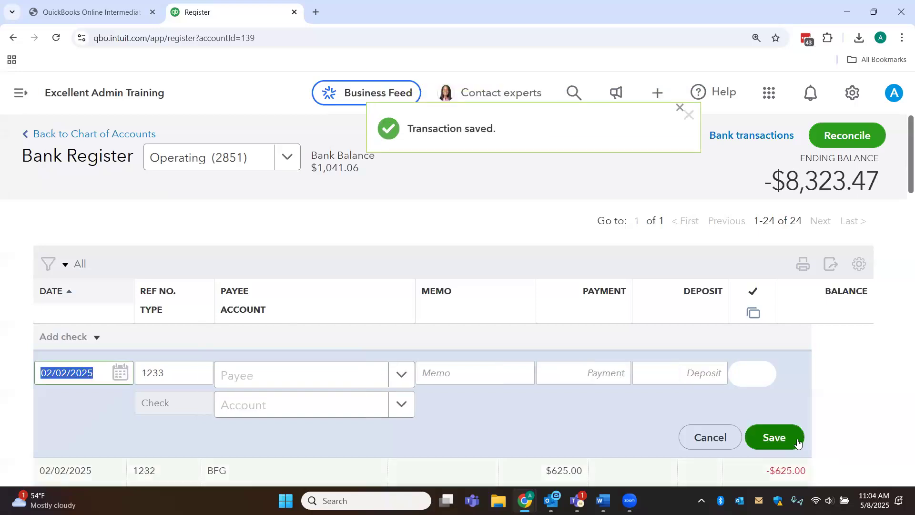
scroll(543, 278, down, 3)
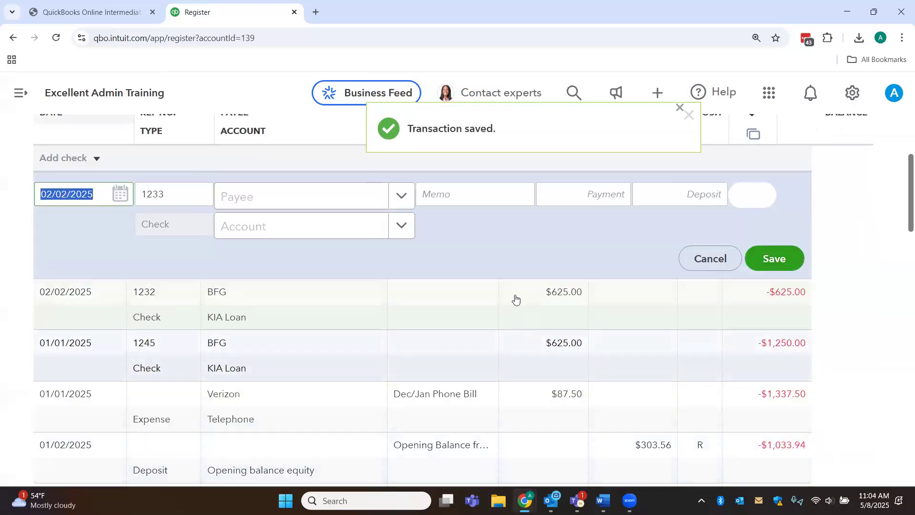
scroll(504, 327, up, 3)
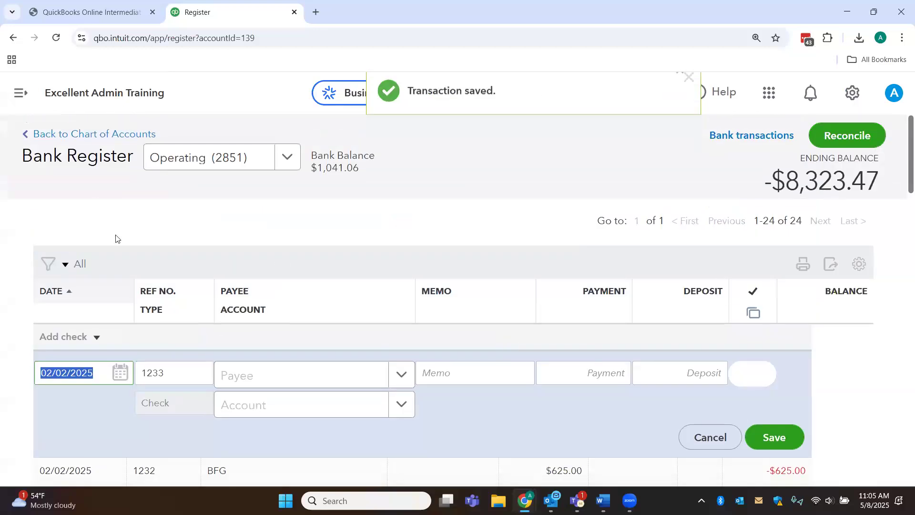
- Open the bank transactions and search the Operating (2851) items for review for 1245
click(21, 93)
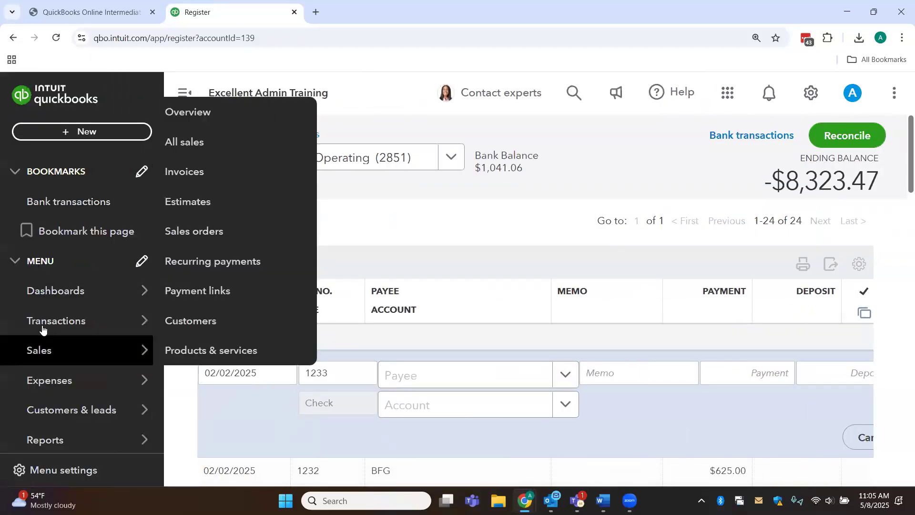
click(45, 328)
scroll(566, 319, down, 3)
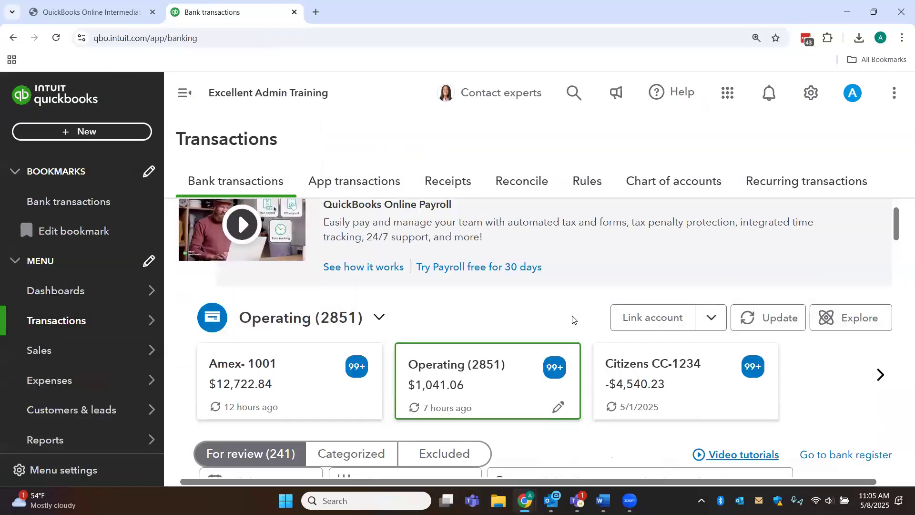
scroll(565, 317, down, 4)
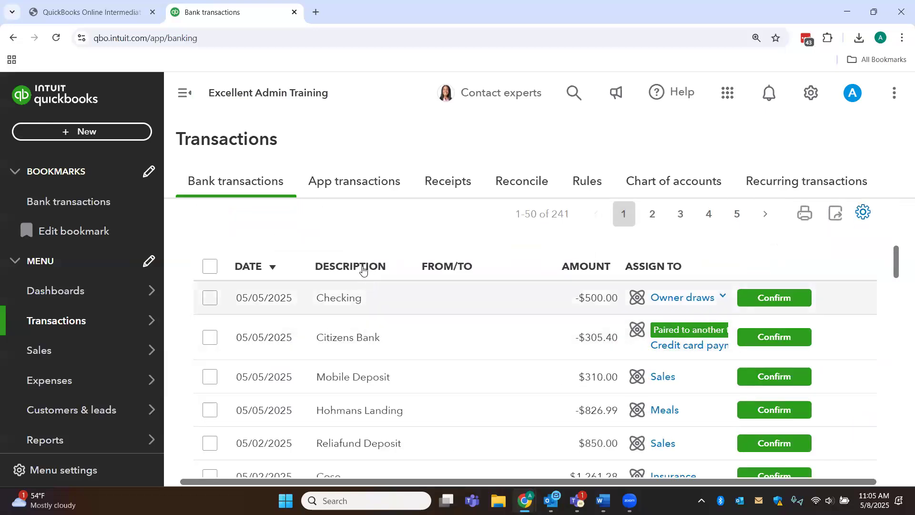
scroll(569, 289, up, 2)
click(562, 287)
text(1245)
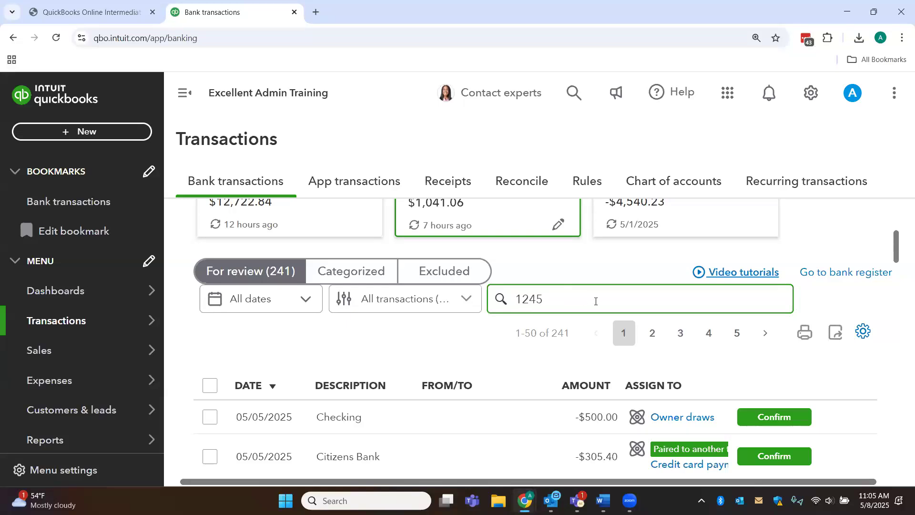
key(Return)
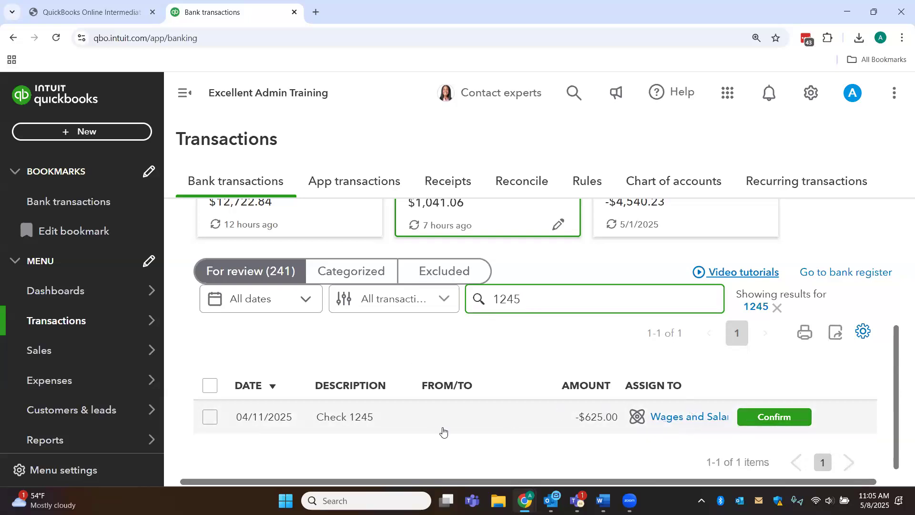
- Expand the 04/11/2025 Check 1245 transaction, choose to match it, and review the suggested BFG check
click(429, 422)
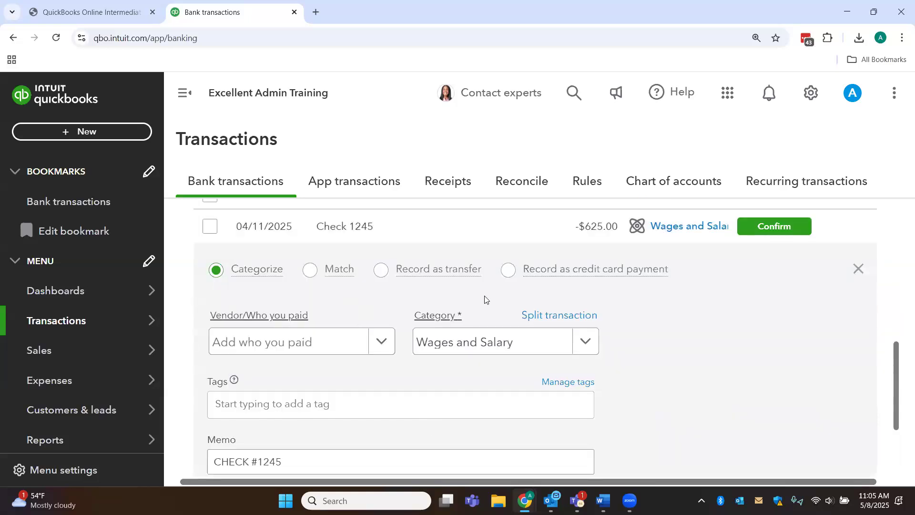
click(311, 271)
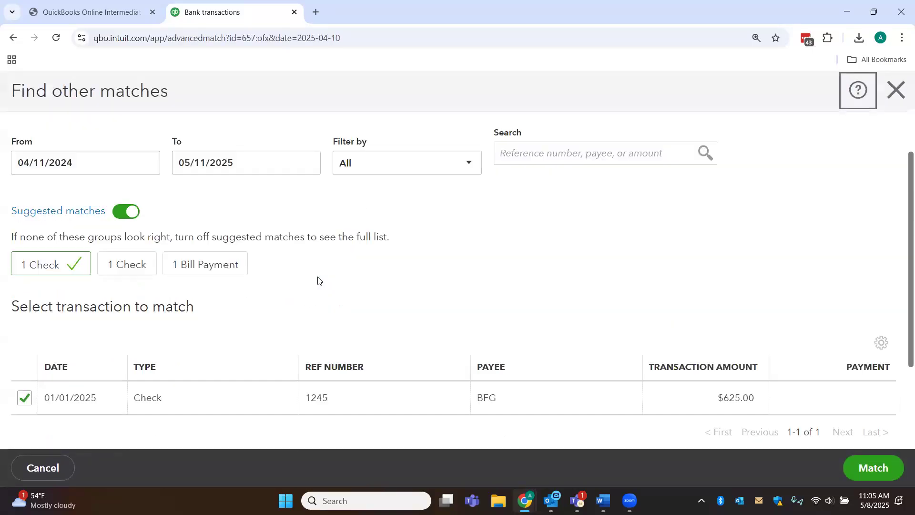
scroll(339, 288, down, 2)
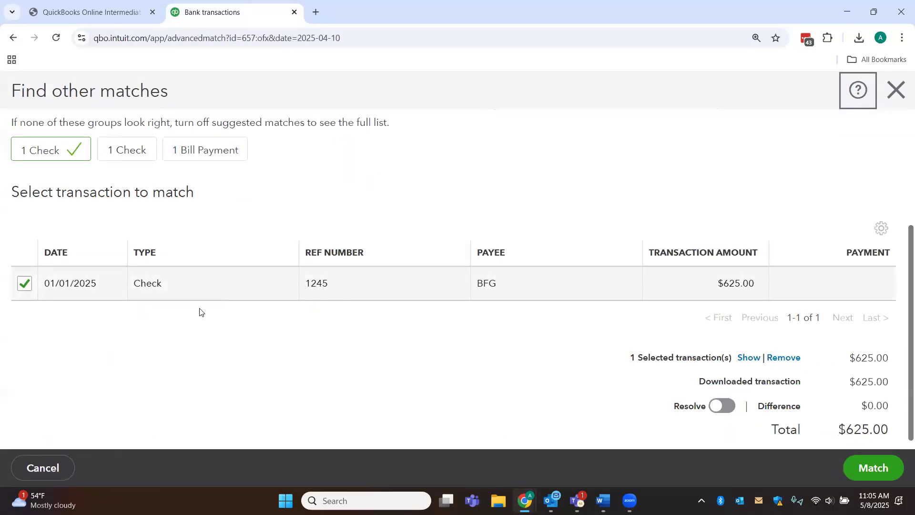
scroll(207, 293, up, 3)
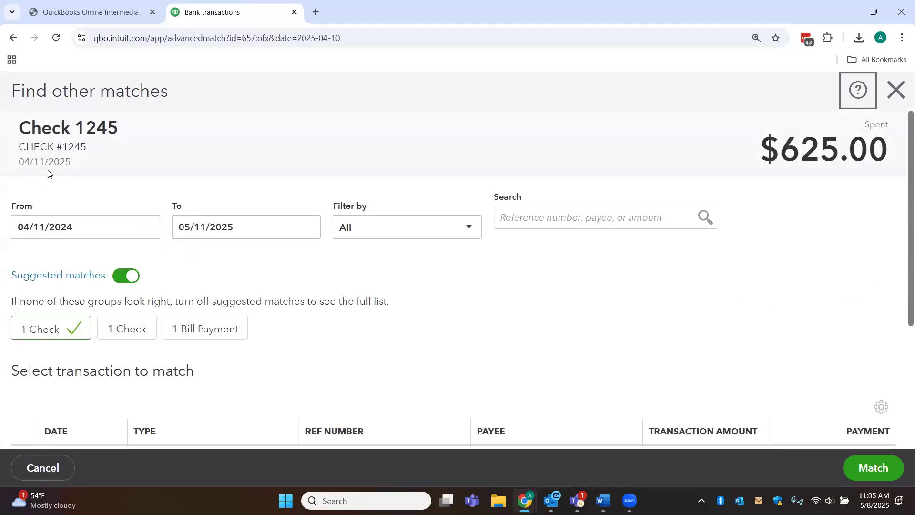
- Compare the check number, amount and difference of both records, and match downloaded Check 1245 to the 01/01/2025 BFG check
scroll(53, 248, down, 3)
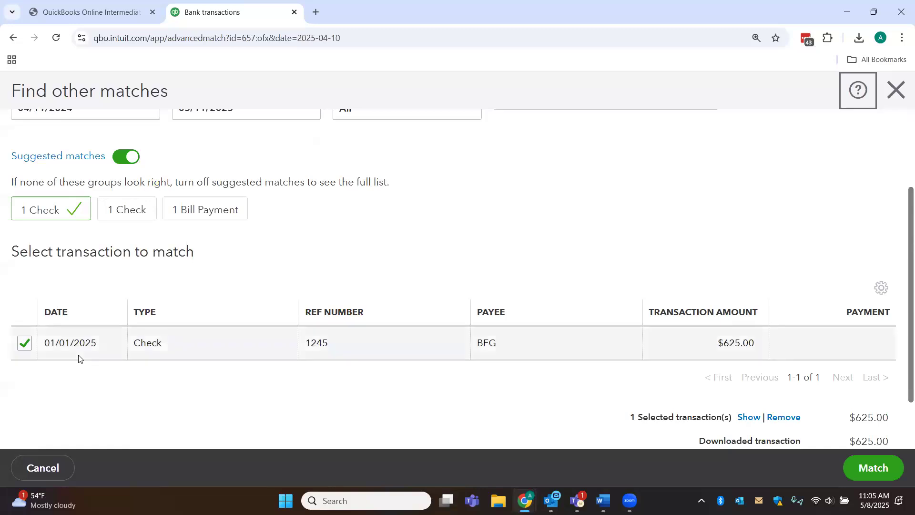
drag(343, 347, 303, 343)
drag(743, 343, 718, 343)
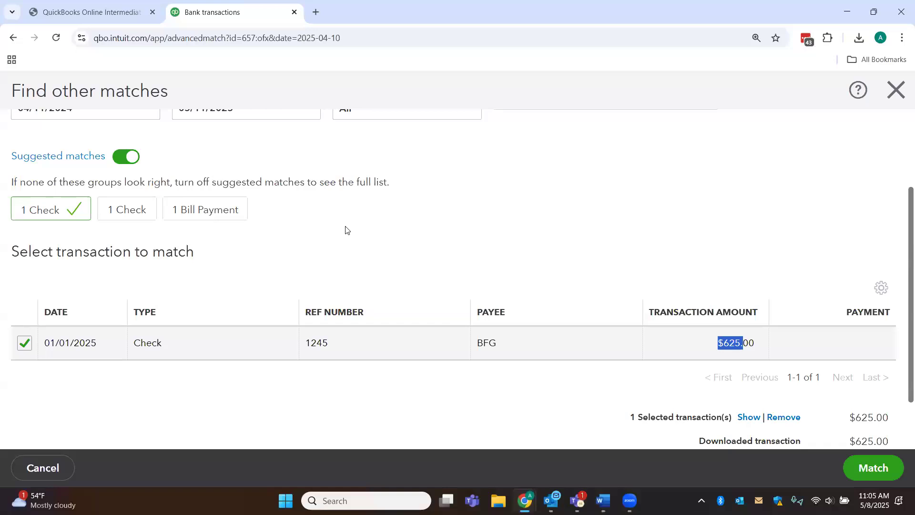
scroll(345, 229, up, 3)
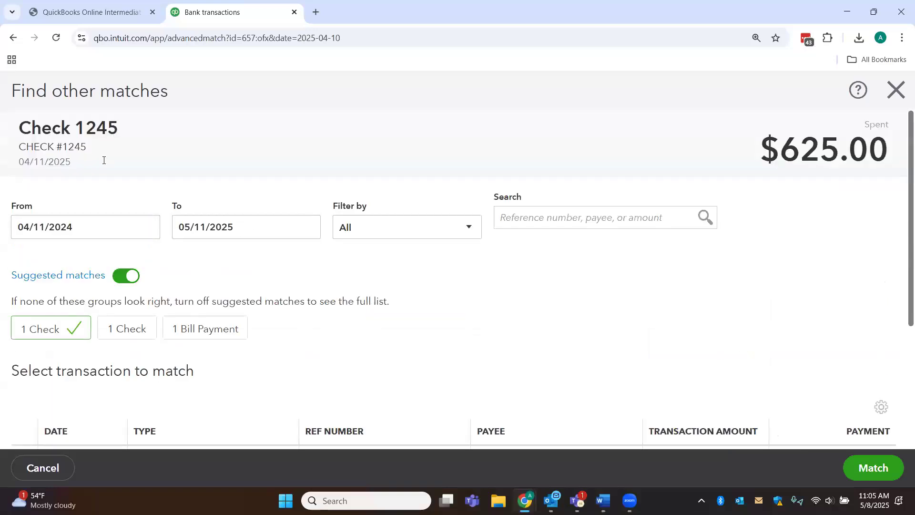
double_click(81, 149)
drag(870, 149, 758, 158)
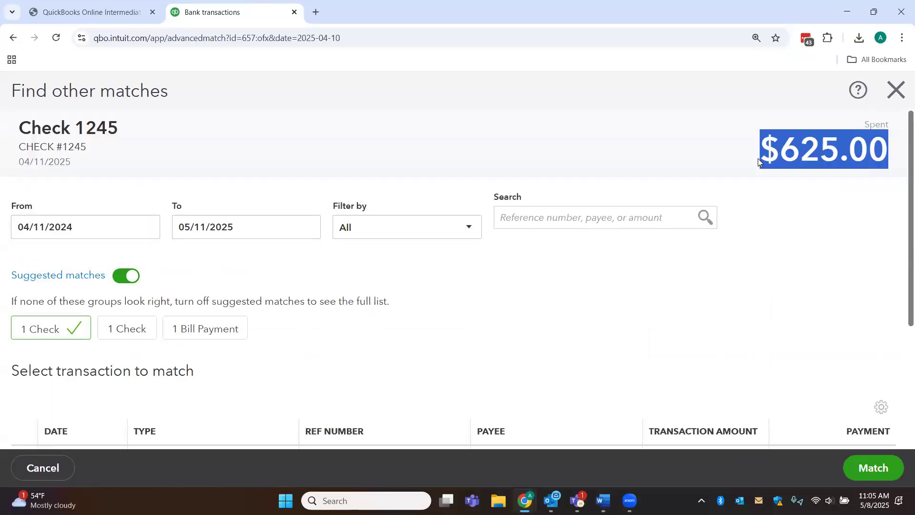
scroll(882, 190, down, 4)
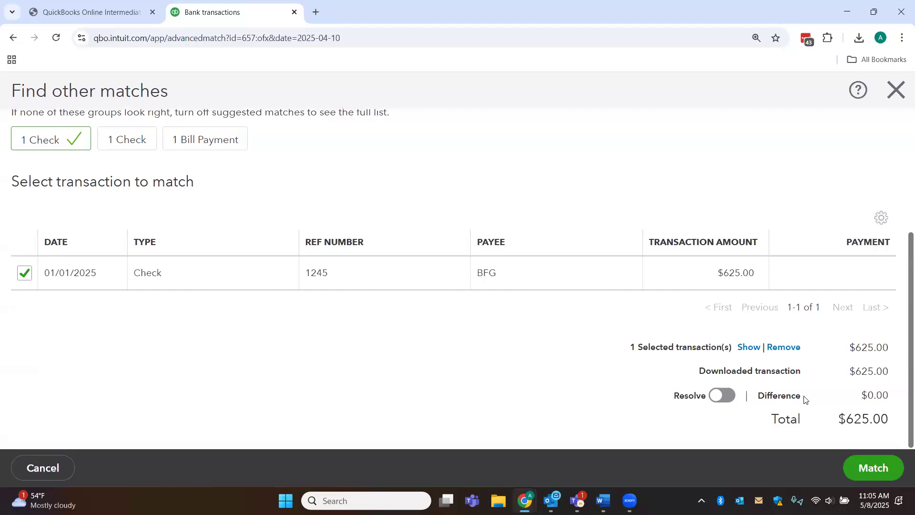
drag(812, 393, 889, 395)
click(887, 456)
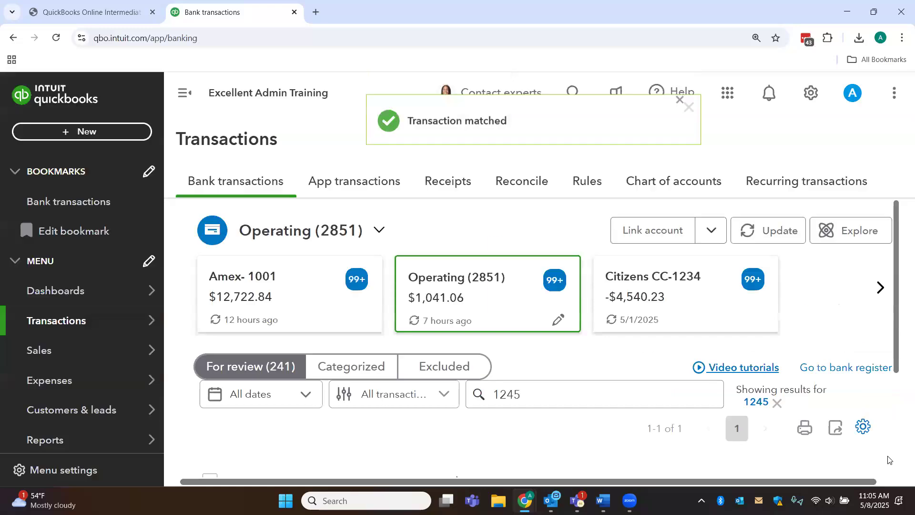
- Check the For review list filtered by 1245 for any remaining transactions
scroll(648, 369, down, 5)
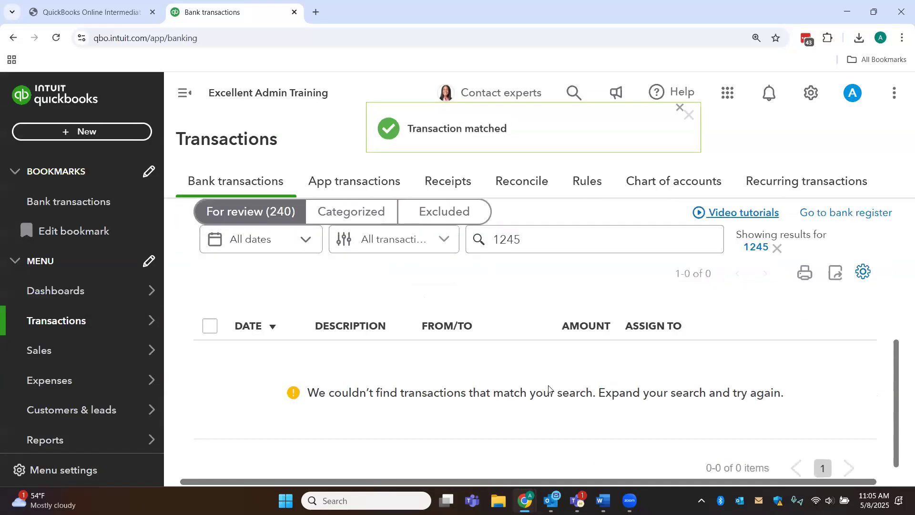
drag(550, 244, 469, 248)
key(ctrl+c)
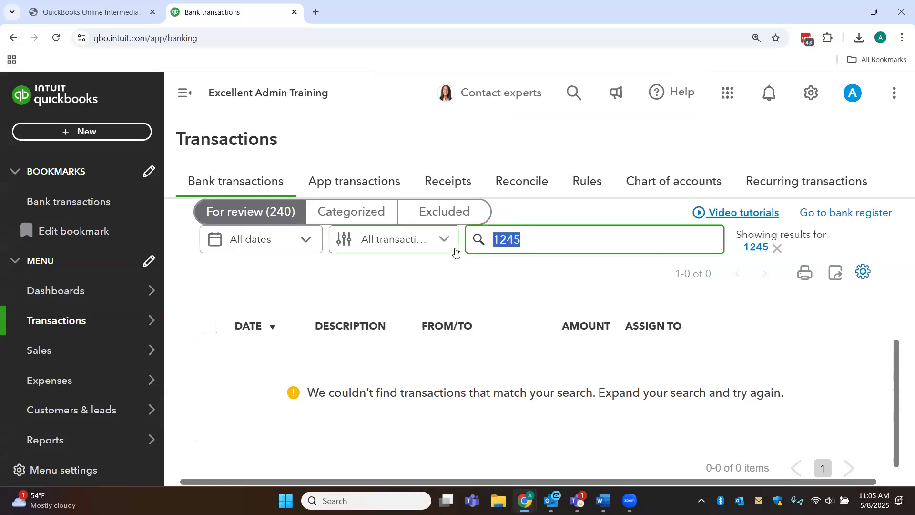
scroll(856, 257, up, 1)
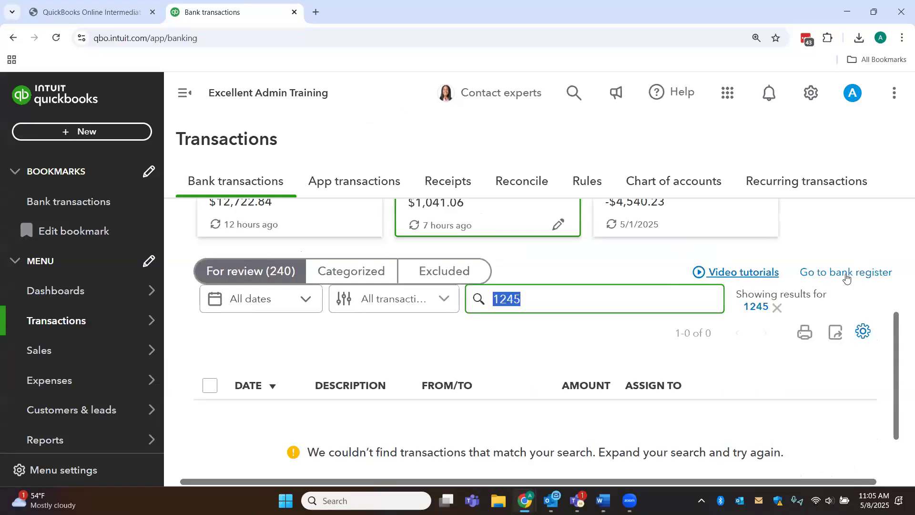
- Open the Operating (2851) bank register and filter it for 1245 to review the matched check's cleared status
click(849, 273)
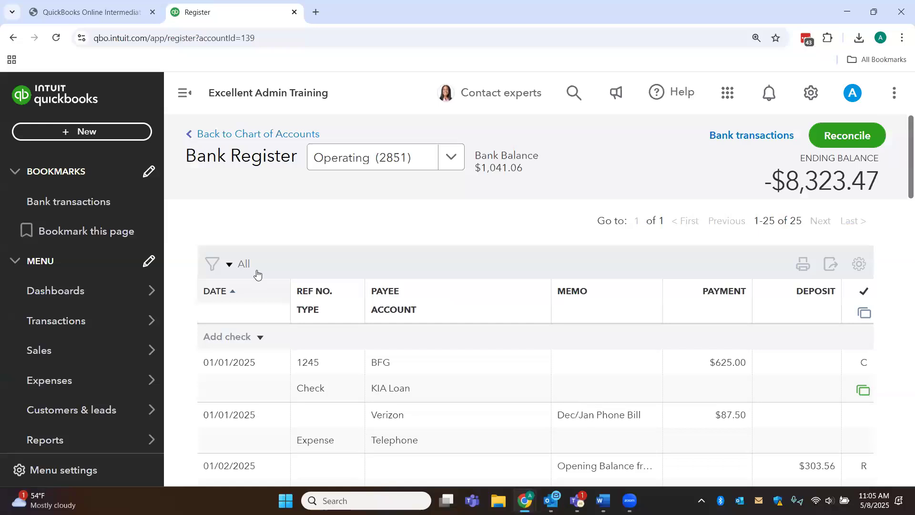
click(215, 263)
key(ctrl+v)
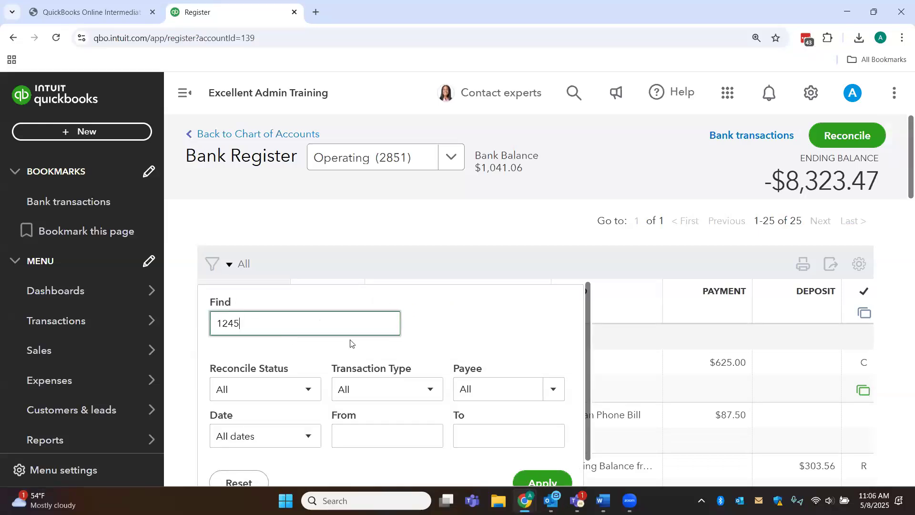
click(537, 474)
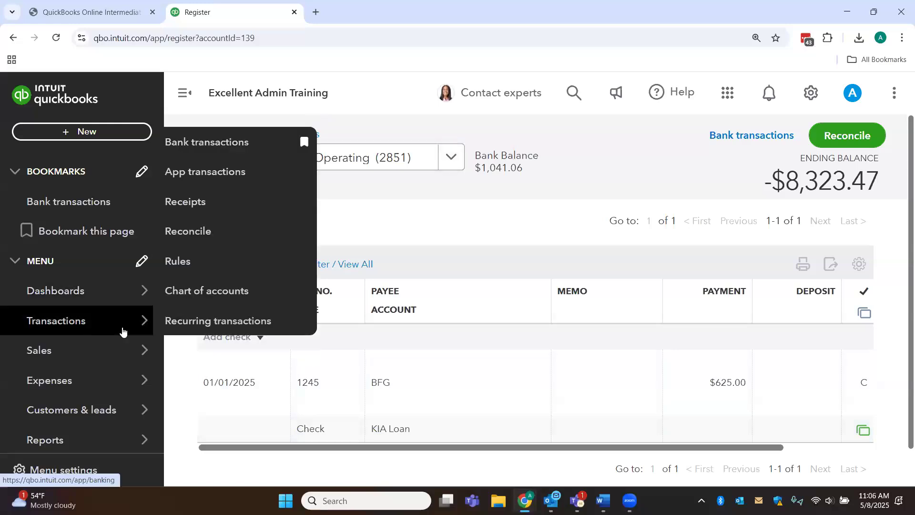
- Return to the bank transactions and search the Operating (2851) items for review for 1232
click(122, 327)
scroll(518, 321, down, 3)
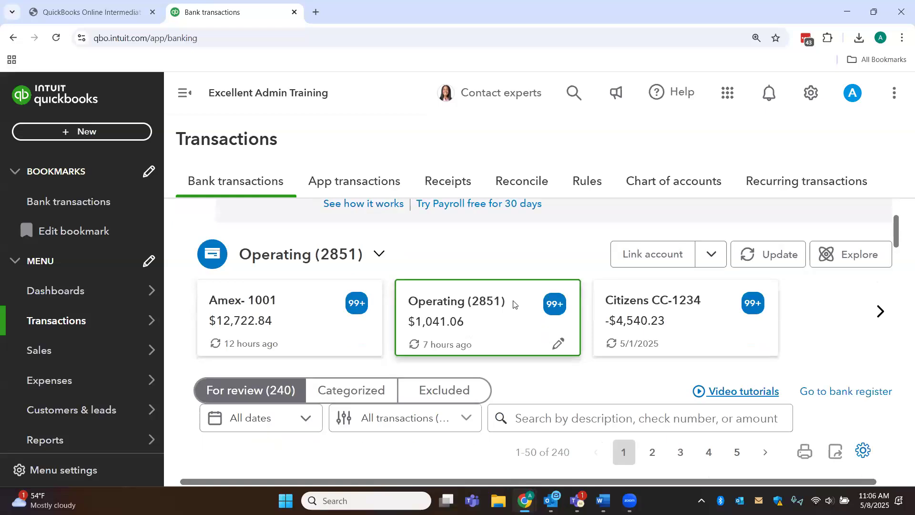
click(566, 425)
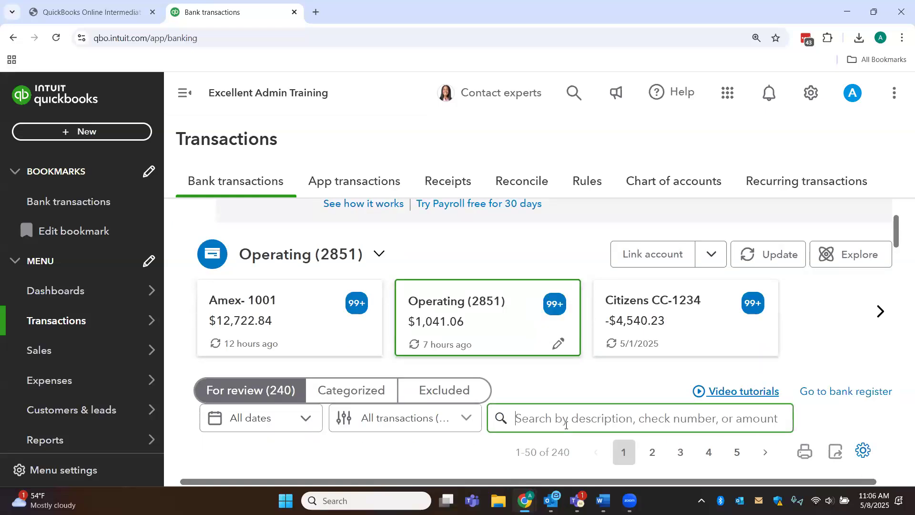
text(1232)
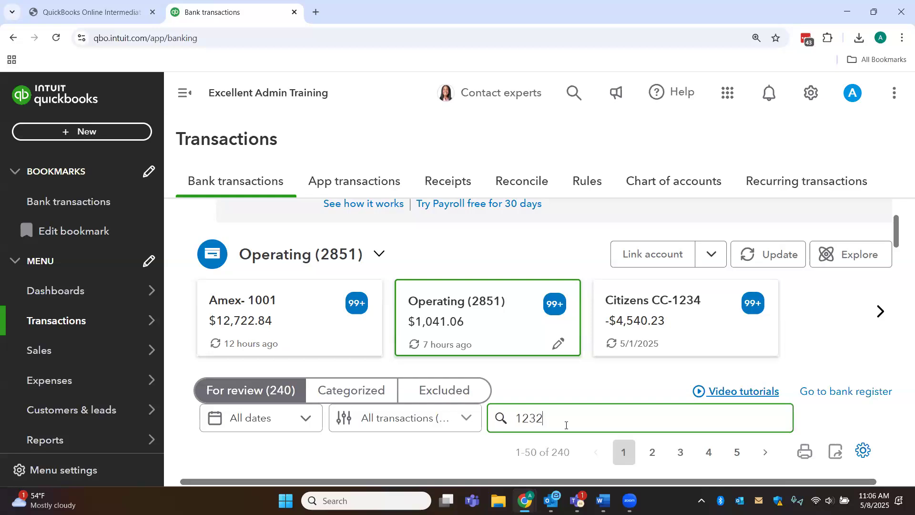
key(Return)
scroll(644, 253, down, 3)
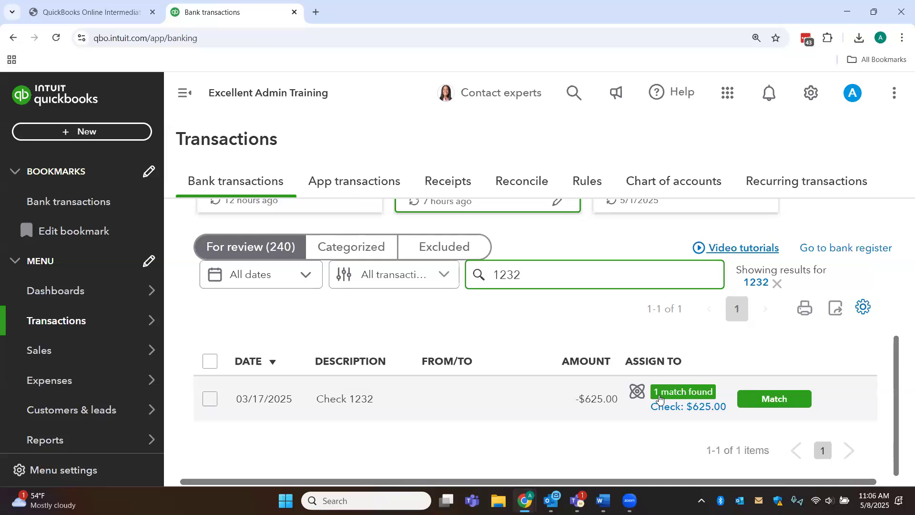
- Expand the 03/17/2025 Check 1232 transaction and match it to the suggested 02/02/2025 BFG check
click(613, 395)
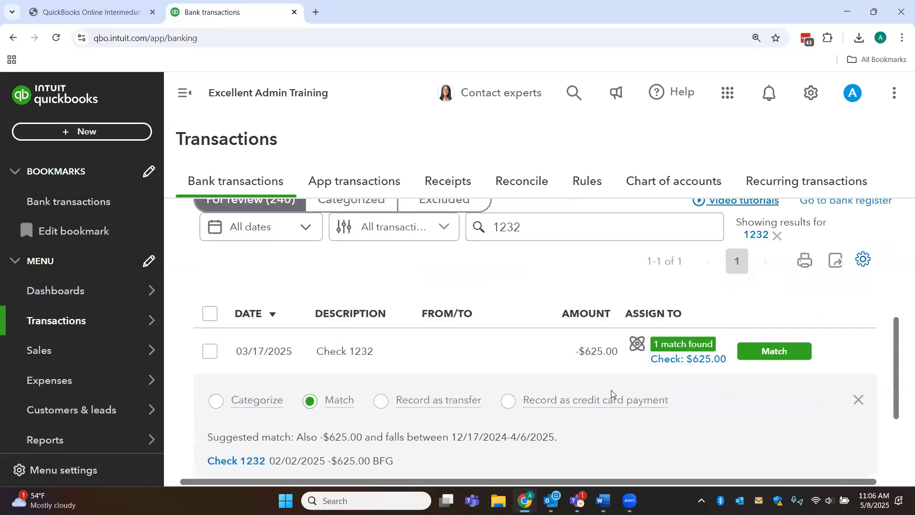
scroll(561, 407, down, 1)
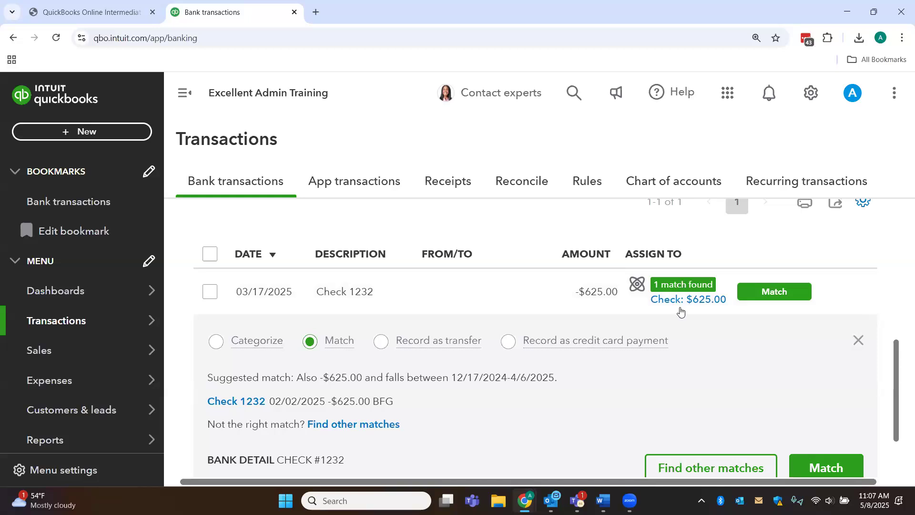
click(843, 473)
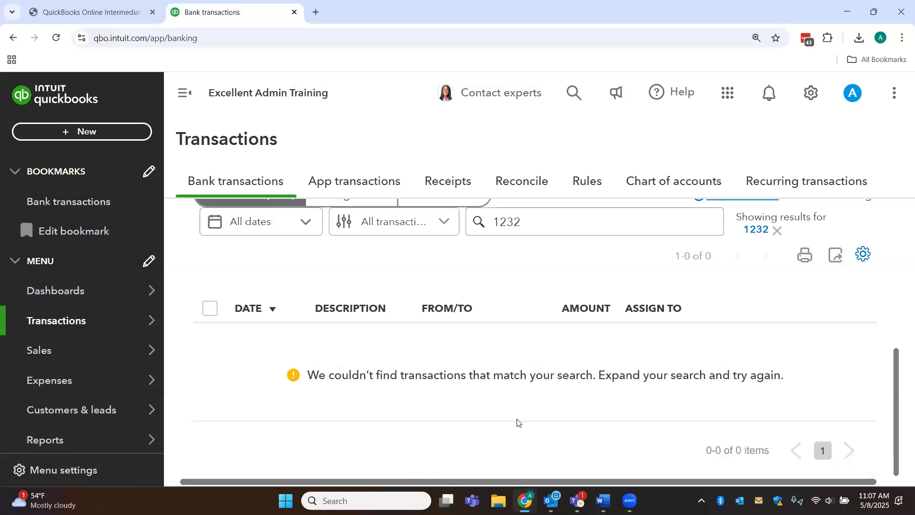
- Open the bank register, clear its 1245 filter, and check the cleared status and bank feed source of BFG check 1232
scroll(724, 310, up, 2)
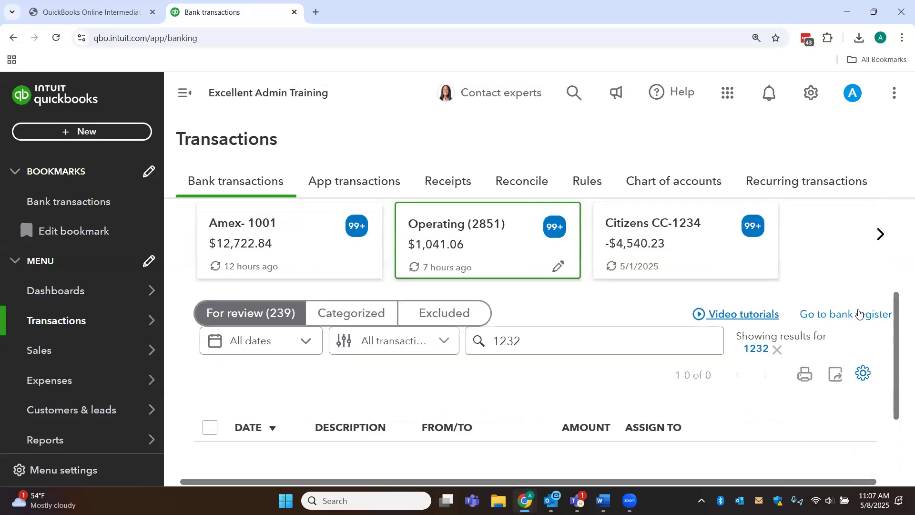
click(859, 314)
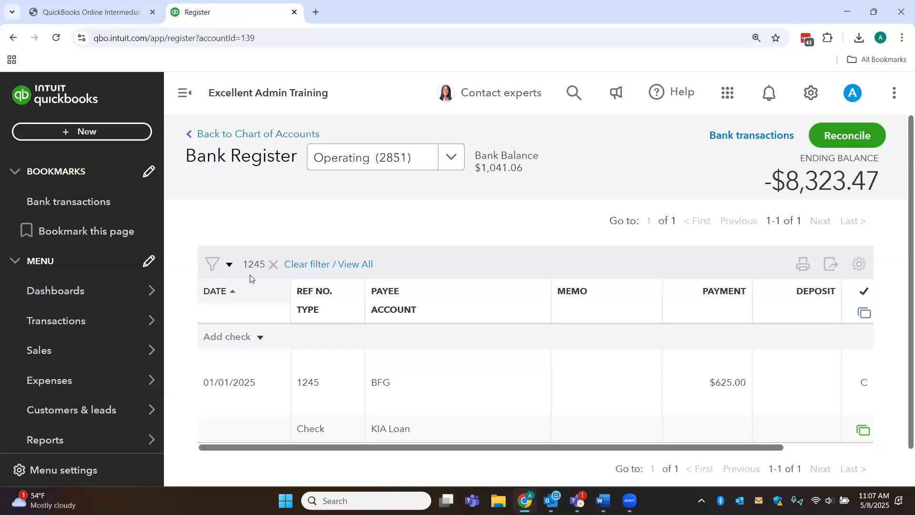
click(270, 266)
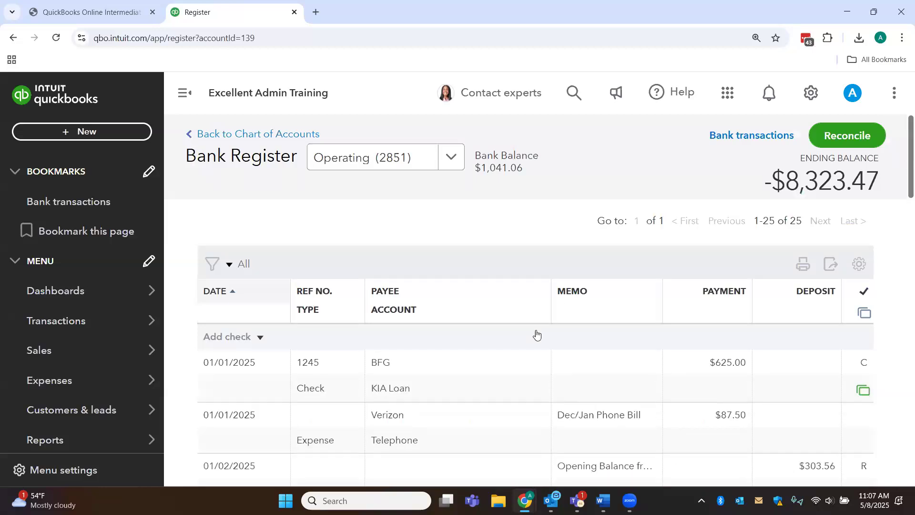
scroll(536, 335, down, 9)
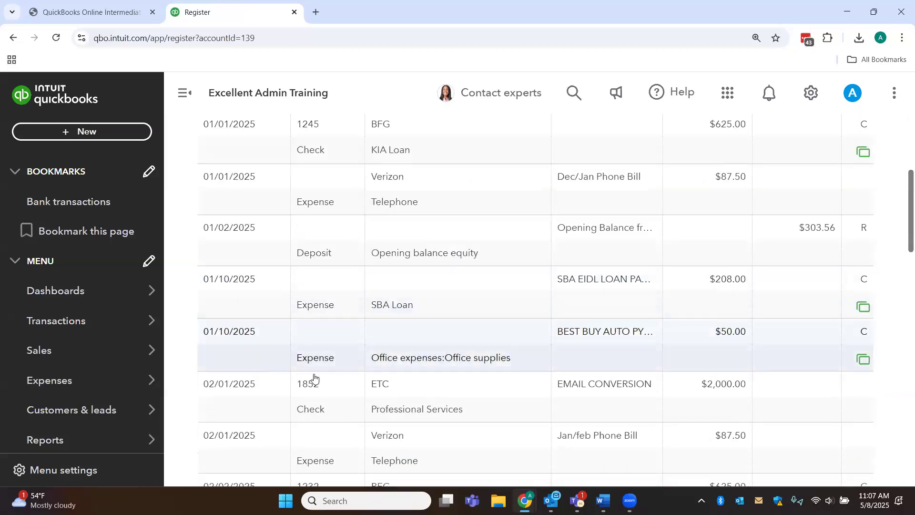
scroll(314, 377, down, 1)
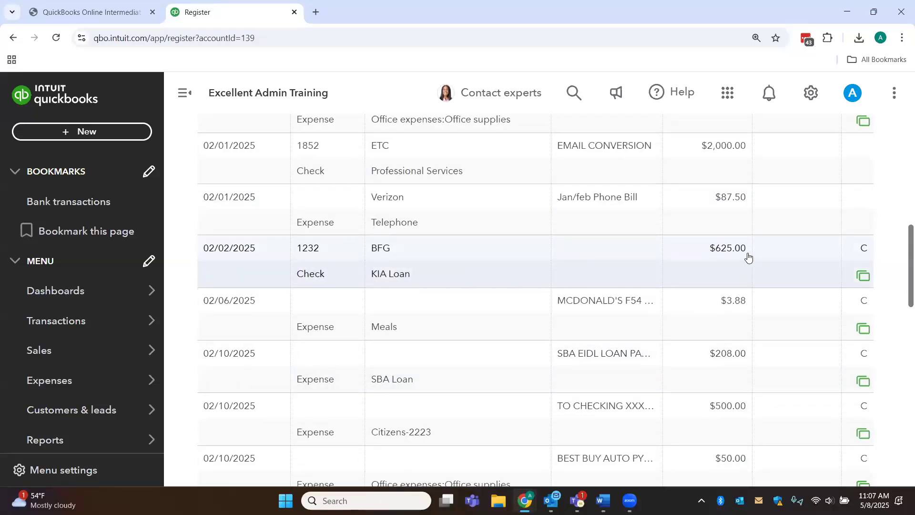
scroll(748, 257, down, 1)
scroll(748, 257, down, 1)
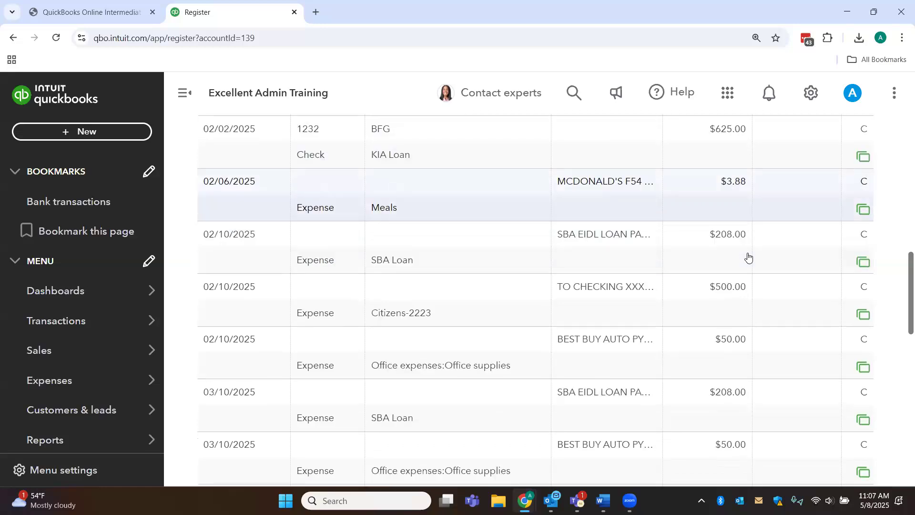
scroll(748, 257, up, 2)
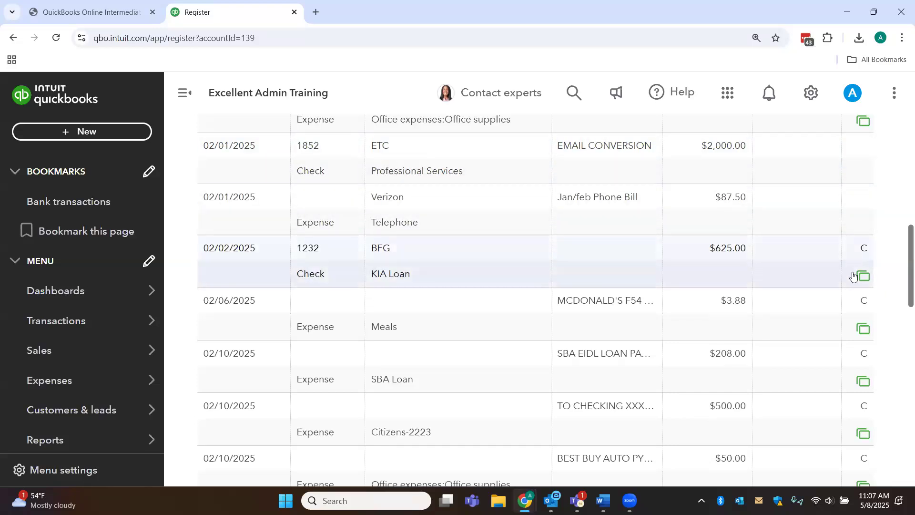
mouse_move(857, 268)
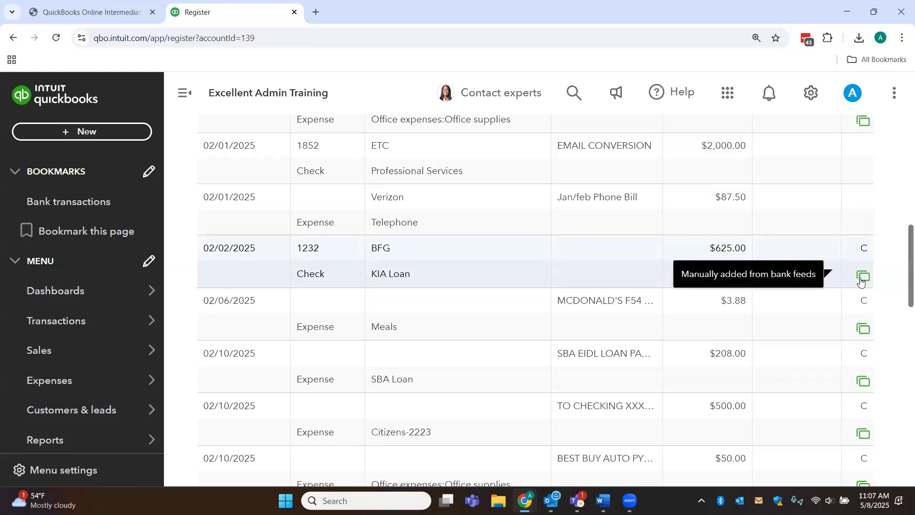
- Start reconciling Operating (2851) with a statement ending balance of 1.00 and a statement ending date of May 8, 2025
scroll(861, 281, up, 2)
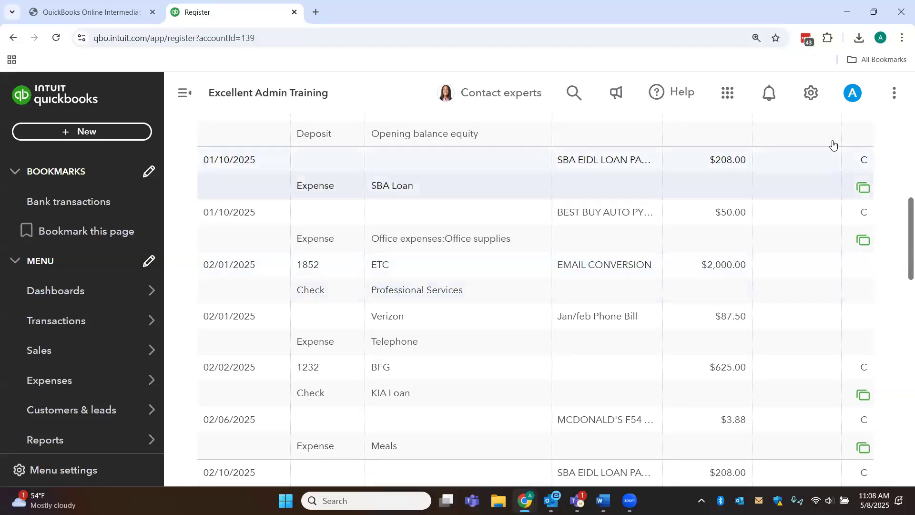
scroll(856, 253, up, 5)
scroll(854, 253, up, 3)
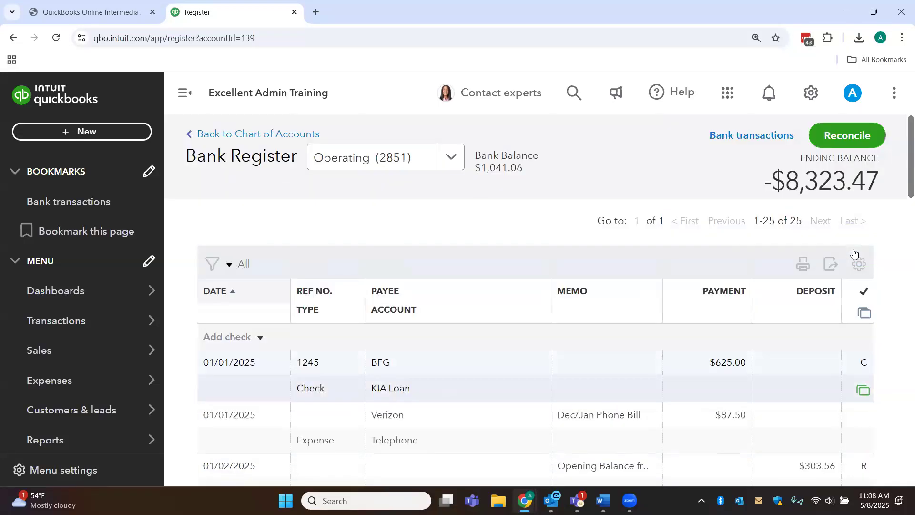
click(839, 137)
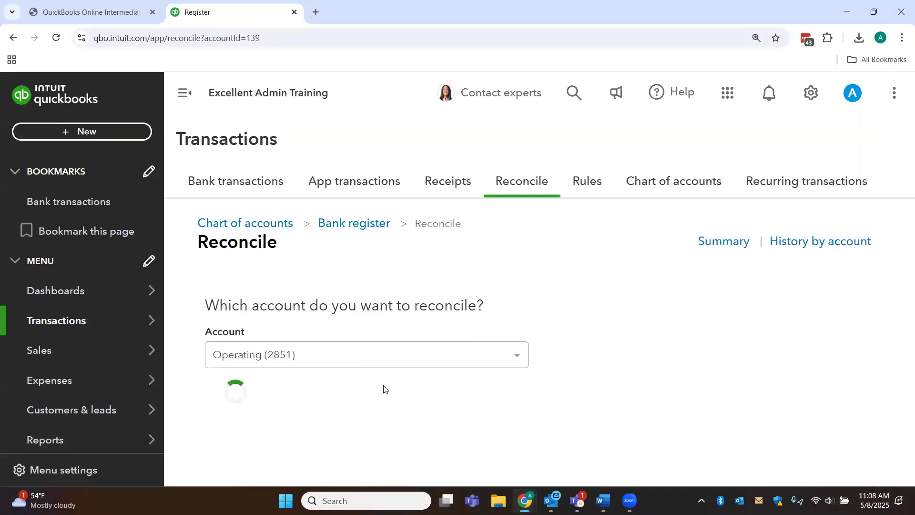
scroll(392, 372, down, 4)
scroll(381, 408, down, 2)
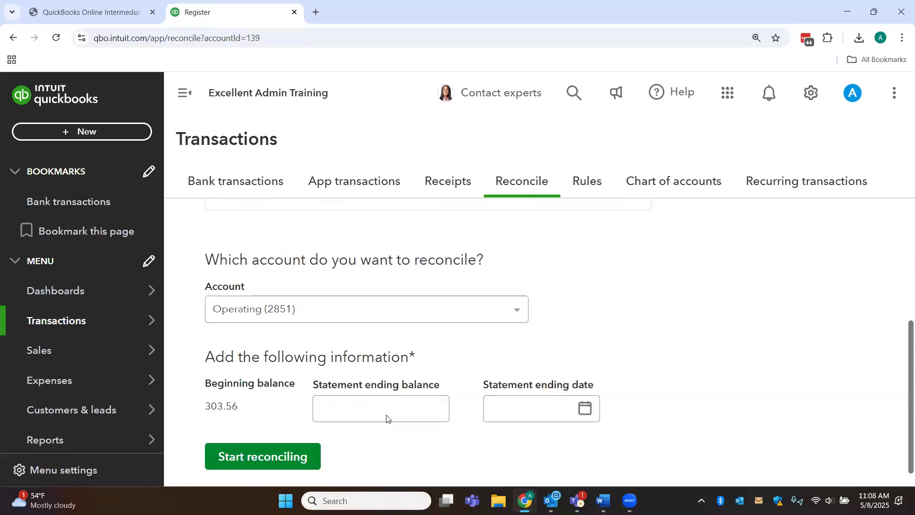
click(387, 404)
text(1.0)
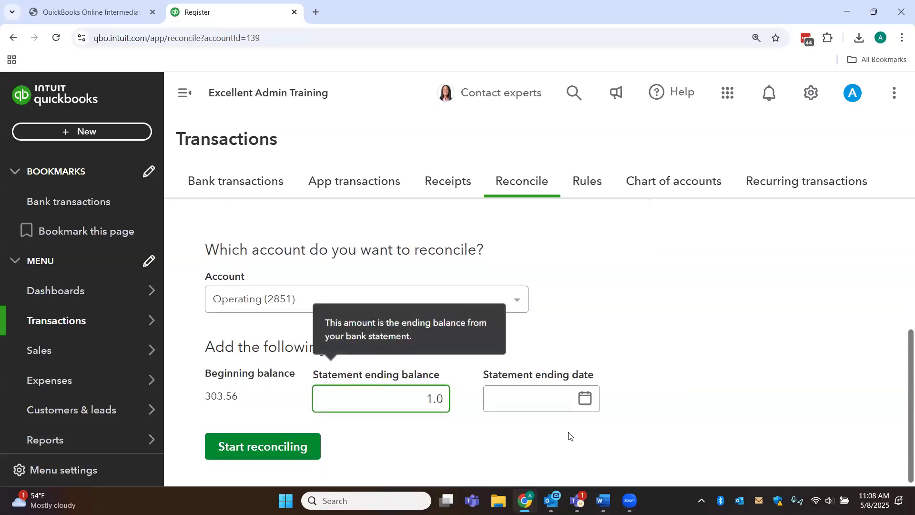
click(585, 400)
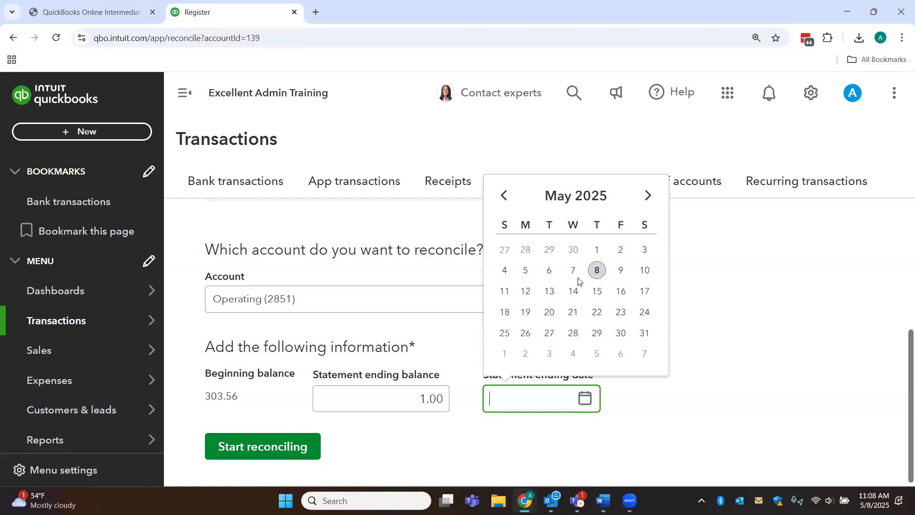
click(597, 270)
click(237, 437)
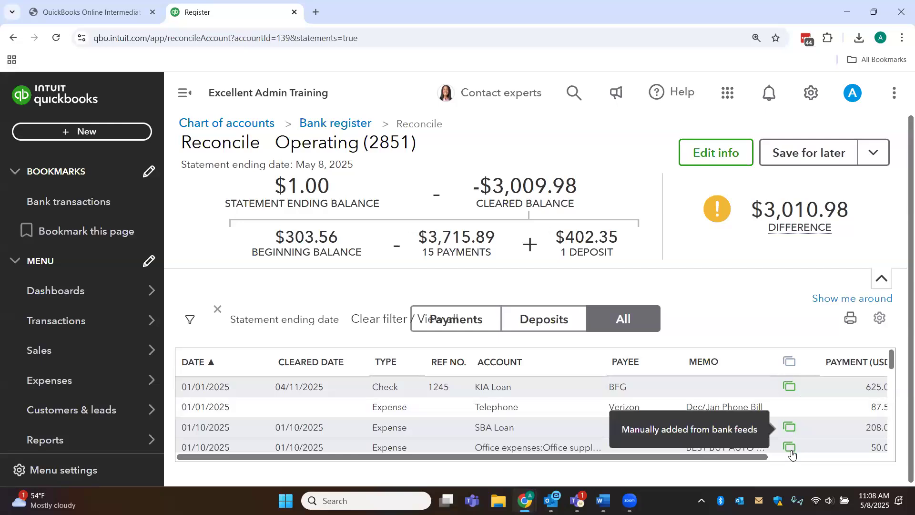
- Examine the reconciliation list for transactions with and without a bank feed indicator and cleared date, including checks 1232 and 1852
scroll(791, 410, down, 5)
scroll(791, 401, up, 3)
scroll(789, 443, down, 2)
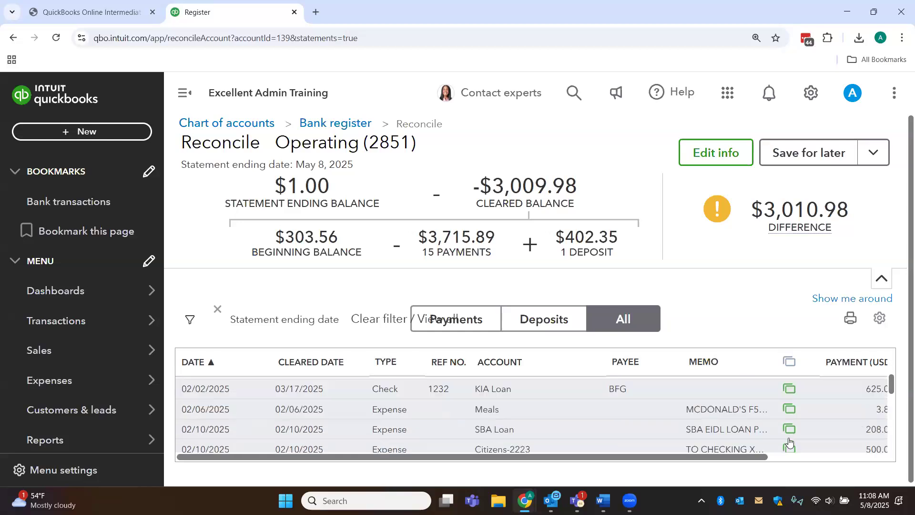
scroll(789, 443, down, 2)
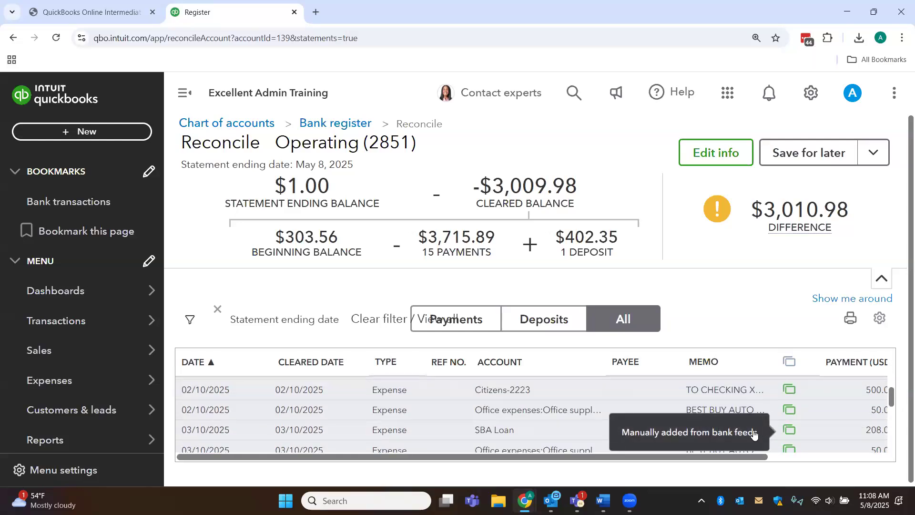
scroll(781, 410, up, 2)
mouse_move(782, 391)
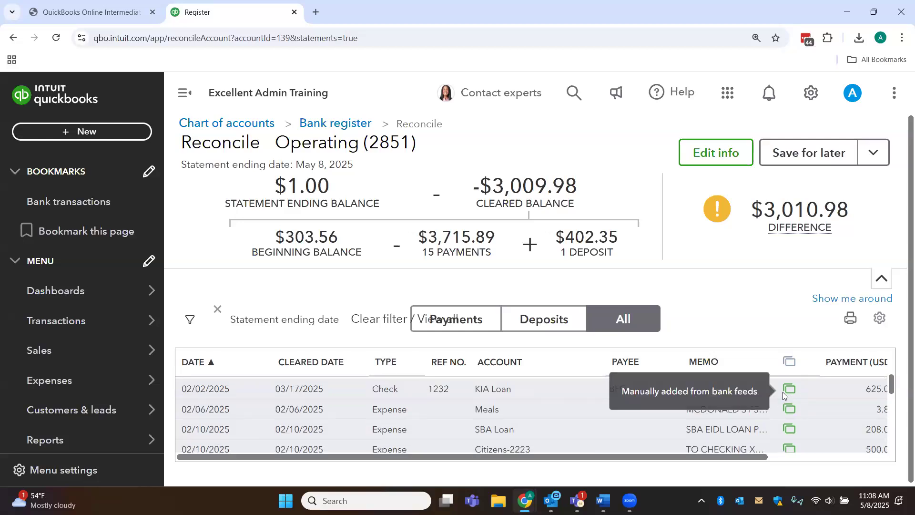
scroll(789, 394, up, 2)
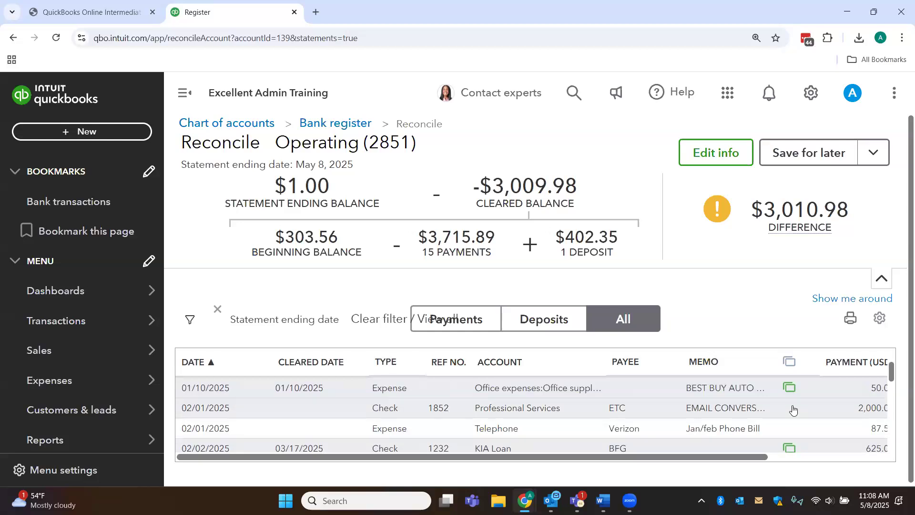
scroll(793, 409, down, 4)
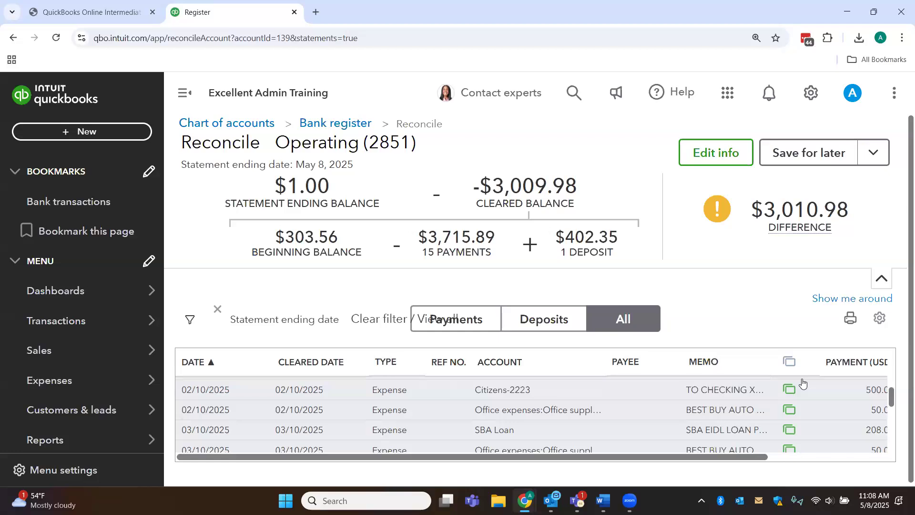
scroll(803, 384, up, 3)
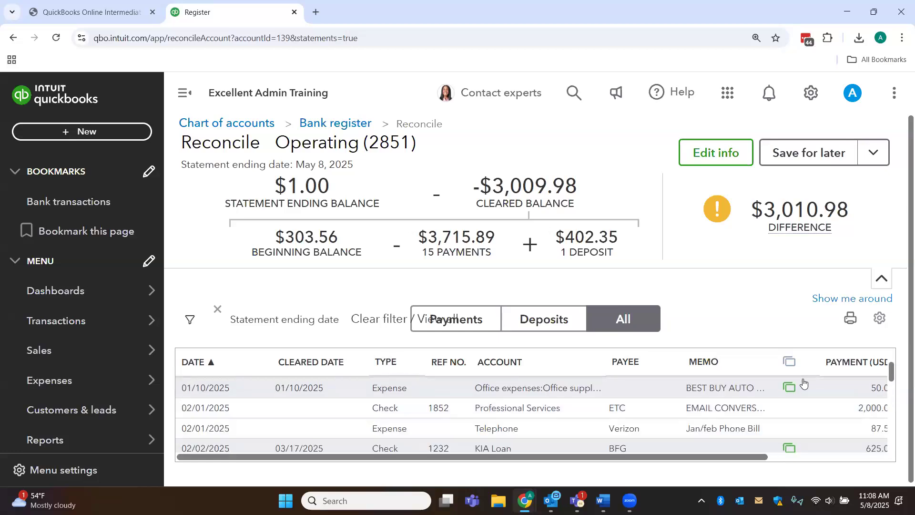
- Open the 02/01/2025 ETC check 1852 from the reconciliation list for editing and delete it
click(751, 410)
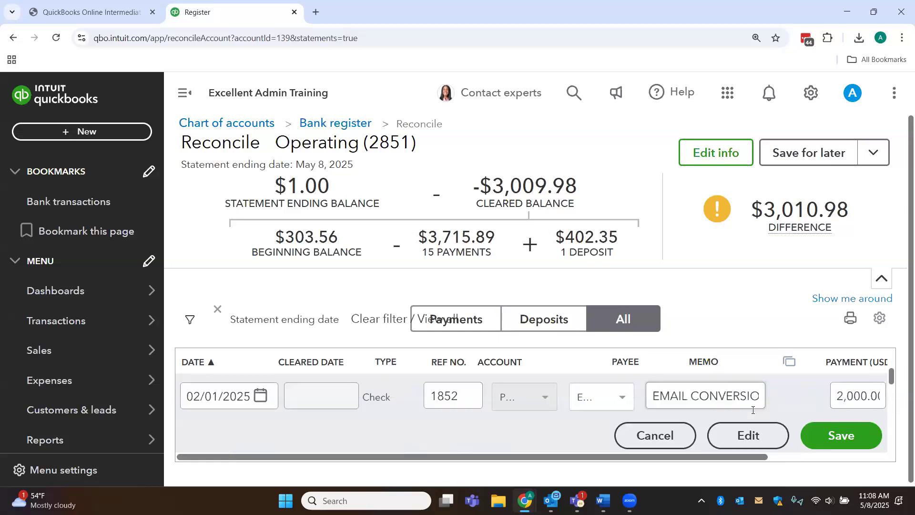
click(746, 432)
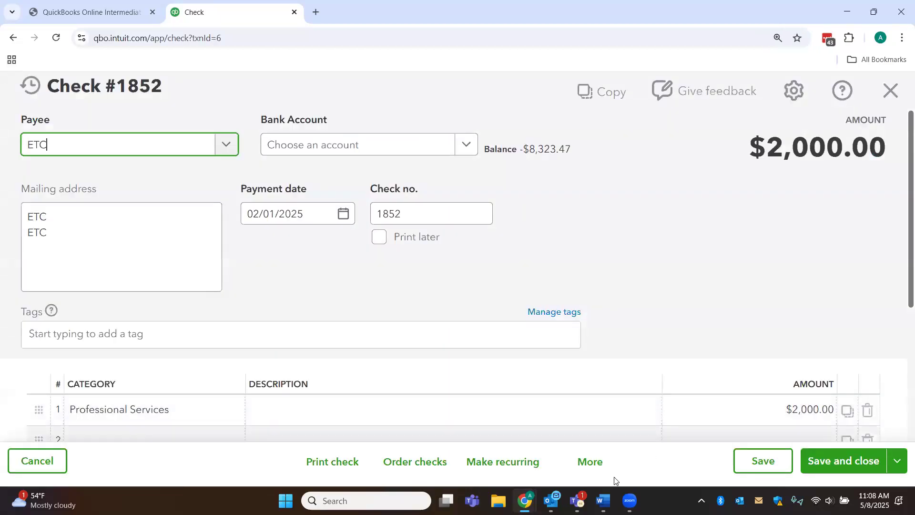
click(591, 463)
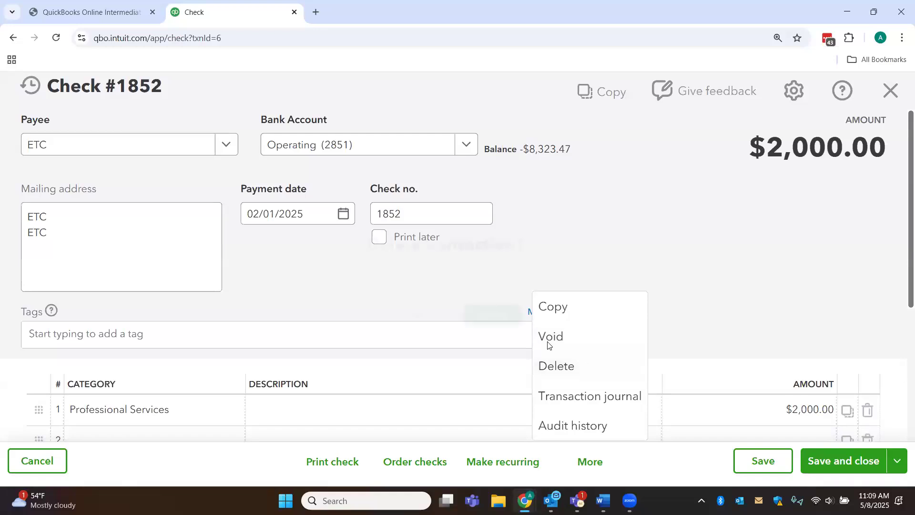
click(579, 364)
click(488, 317)
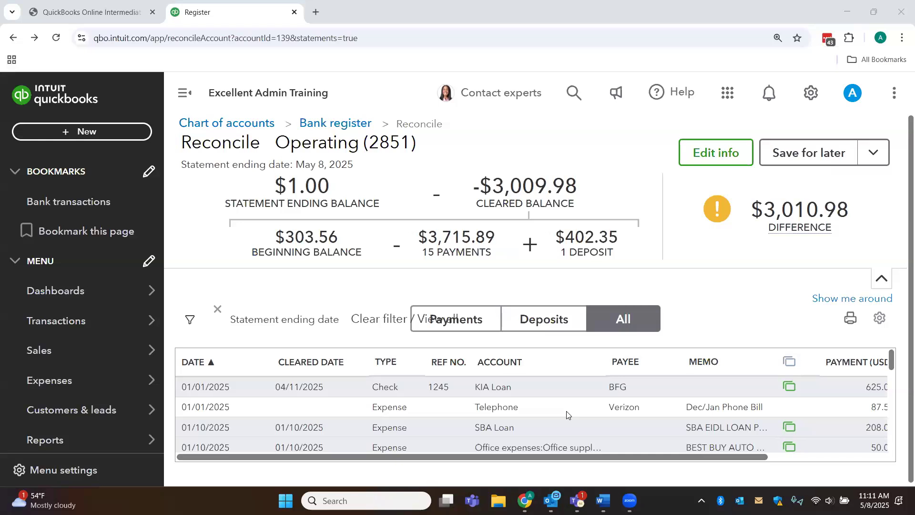
- Leave the reconciliation for Operating (2851)'s bank transactions and bring up other possible matches for the 04/22/2025 Square Sq deposit
click(461, 170)
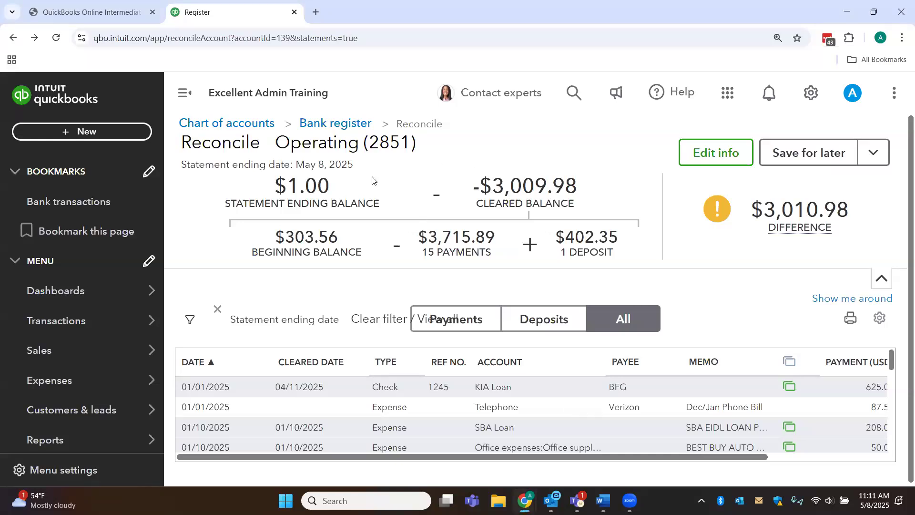
mouse_move(72, 321)
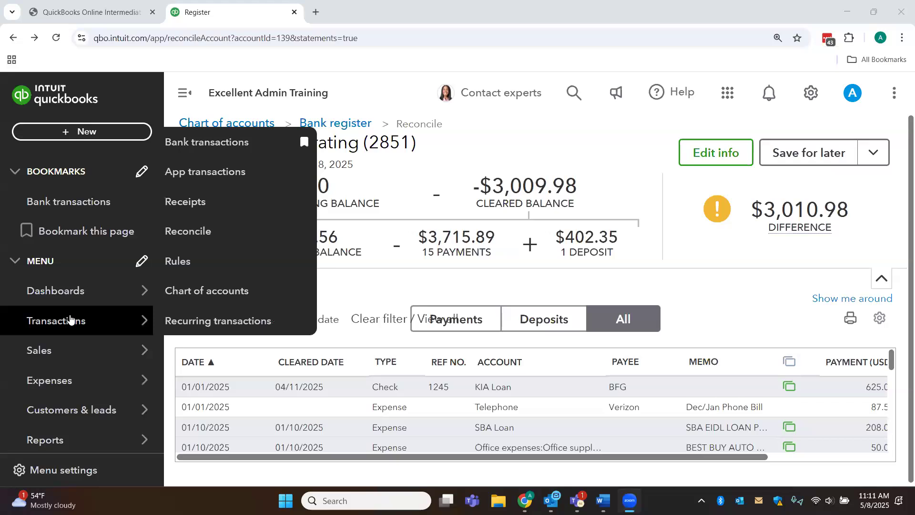
click(174, 231)
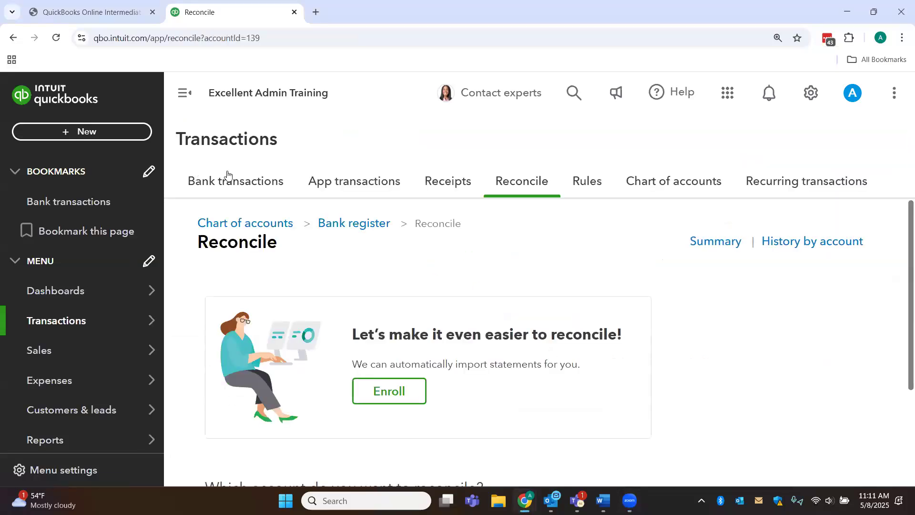
click(287, 187)
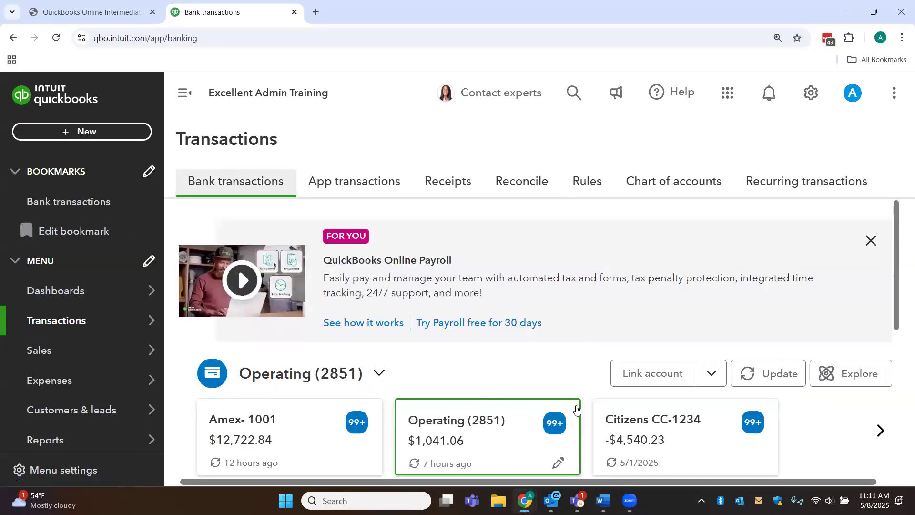
scroll(575, 405, down, 6)
scroll(674, 376, down, 10)
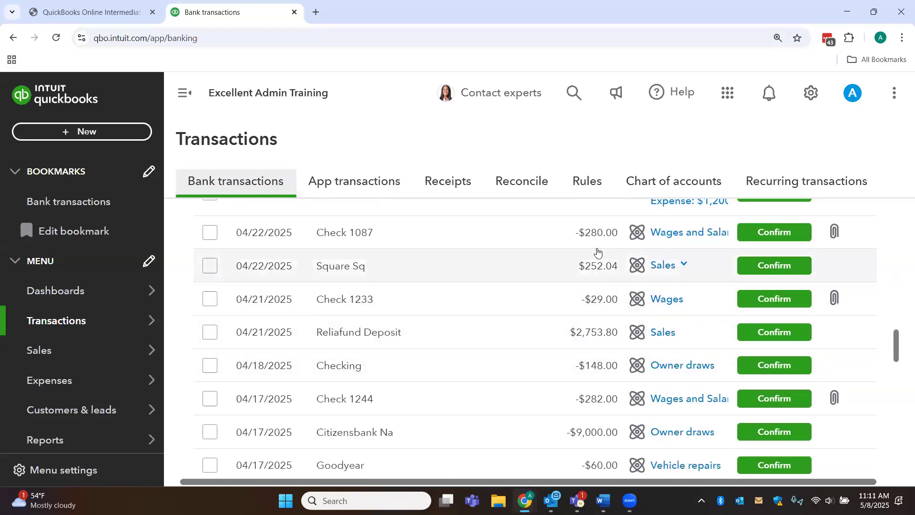
click(594, 272)
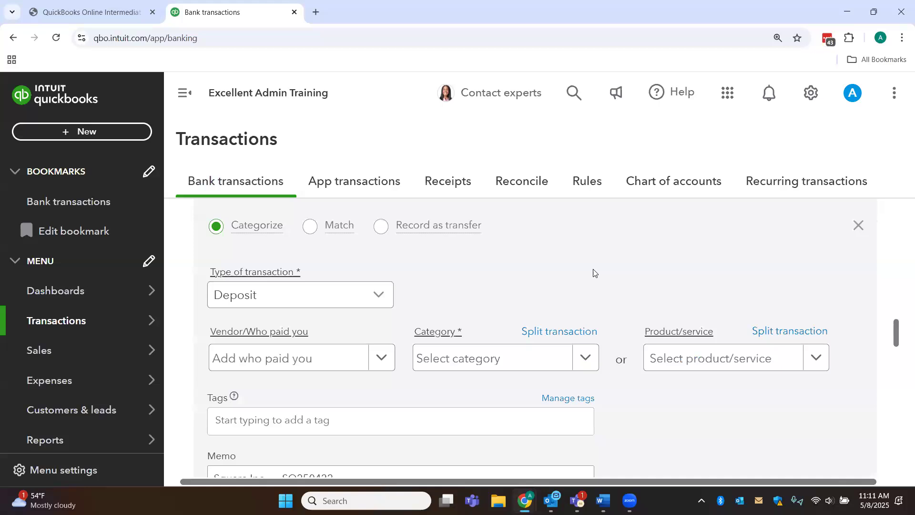
click(312, 228)
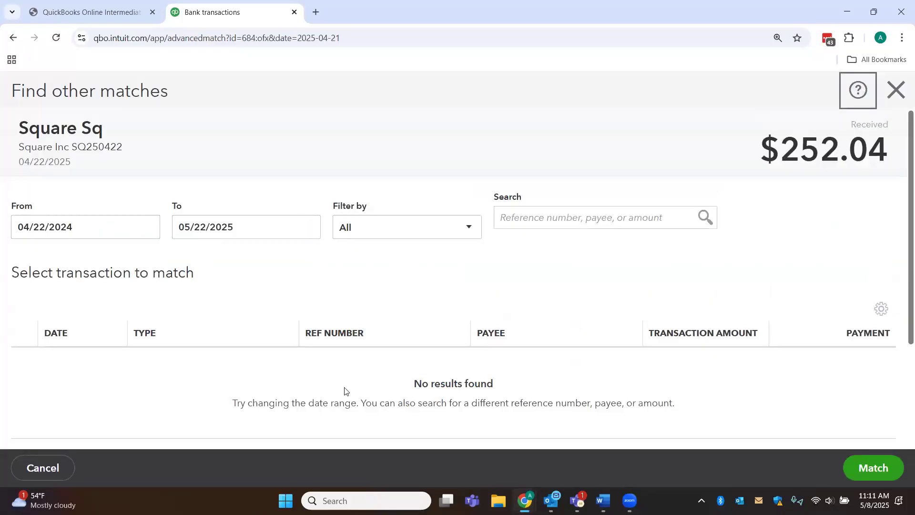
- Filter the possible matches for the Square Sq deposit by Open invoices, then close the match search
click(396, 227)
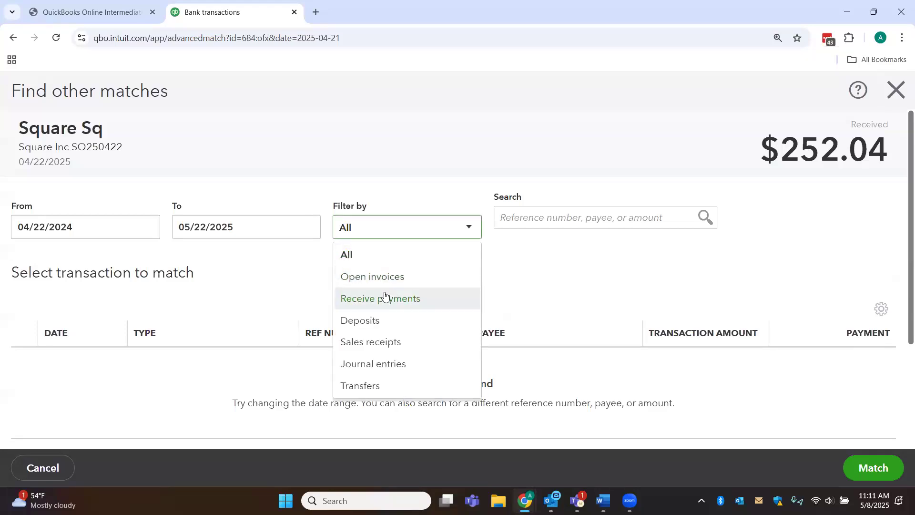
click(360, 257)
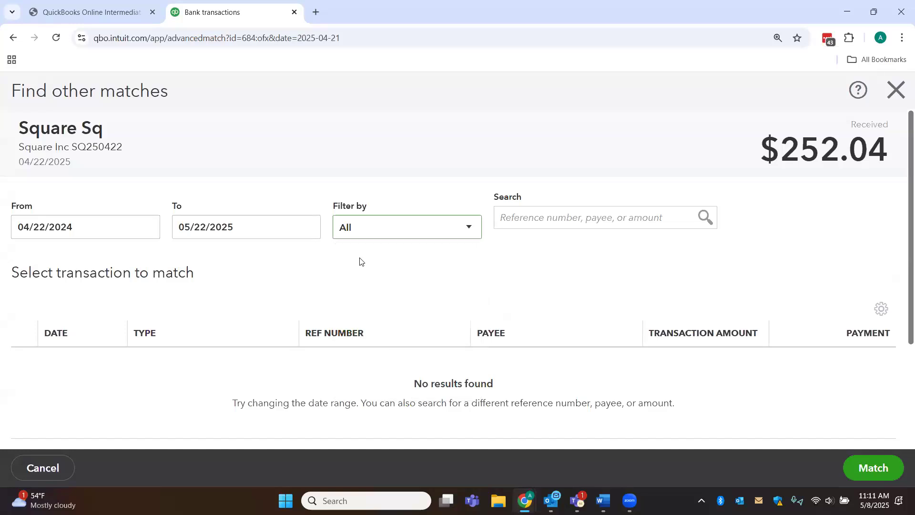
click(388, 236)
click(379, 282)
scroll(456, 352, down, 1)
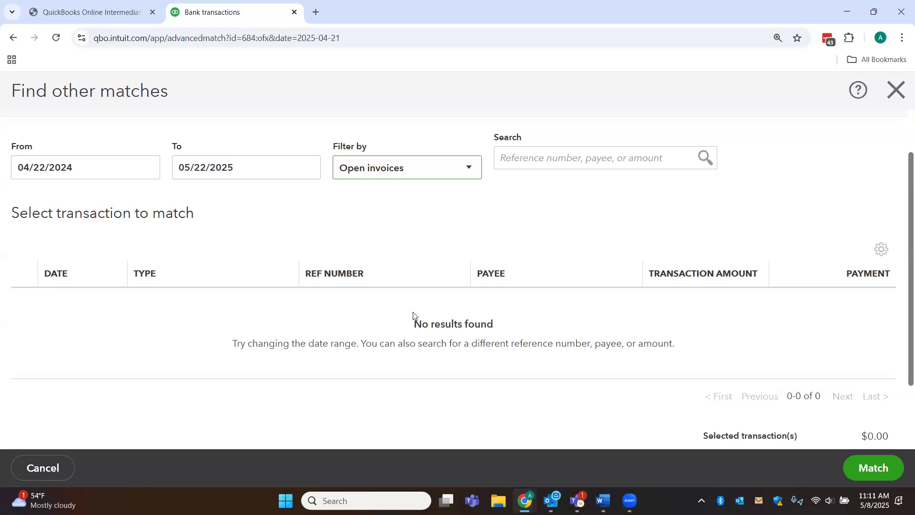
click(890, 98)
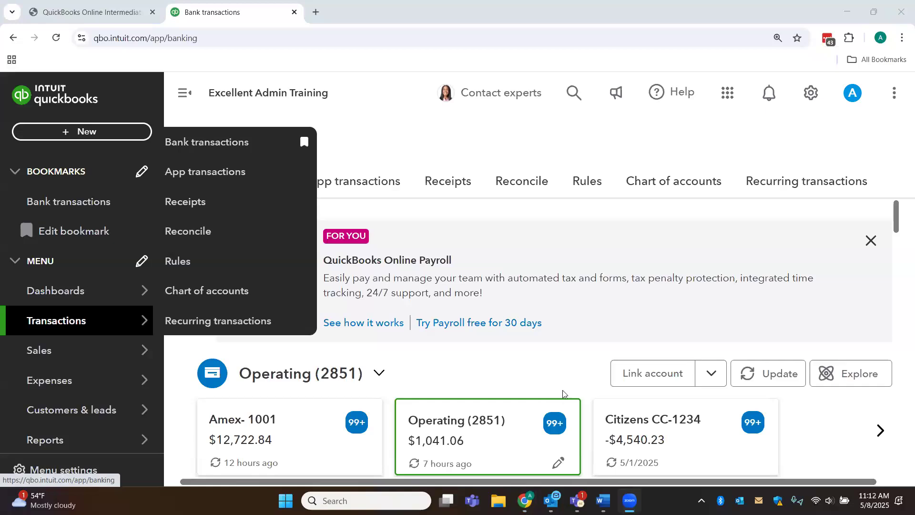
- Sort the bank transactions by description and expand the 02/06/2025 Check 1225 to review its categorization details
scroll(413, 336, down, 1)
scroll(413, 336, down, 5)
click(347, 327)
scroll(348, 331, down, 2)
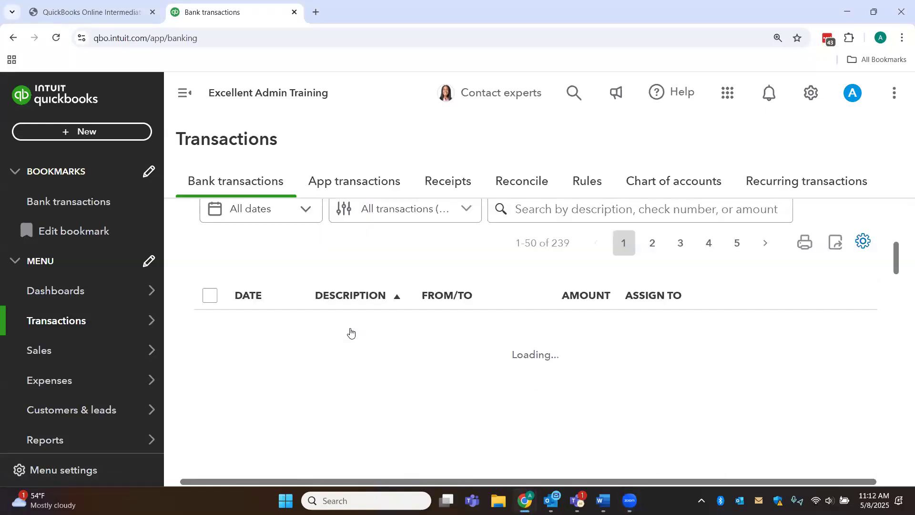
scroll(377, 316, down, 17)
scroll(376, 324, up, 6)
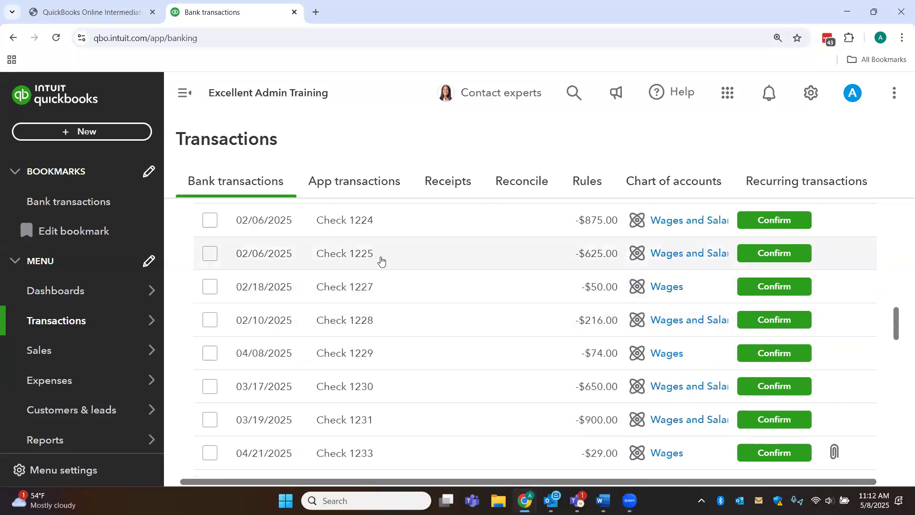
click(537, 258)
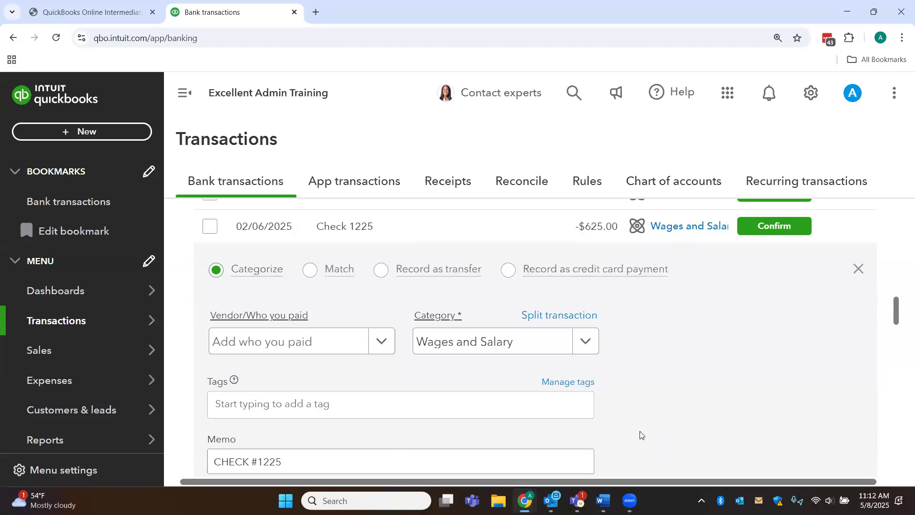
scroll(639, 433, down, 4)
scroll(696, 354, up, 4)
- Open the Operating (2851) register from the chart of accounts, view the full BFG check 1245 and close it without changes
click(635, 192)
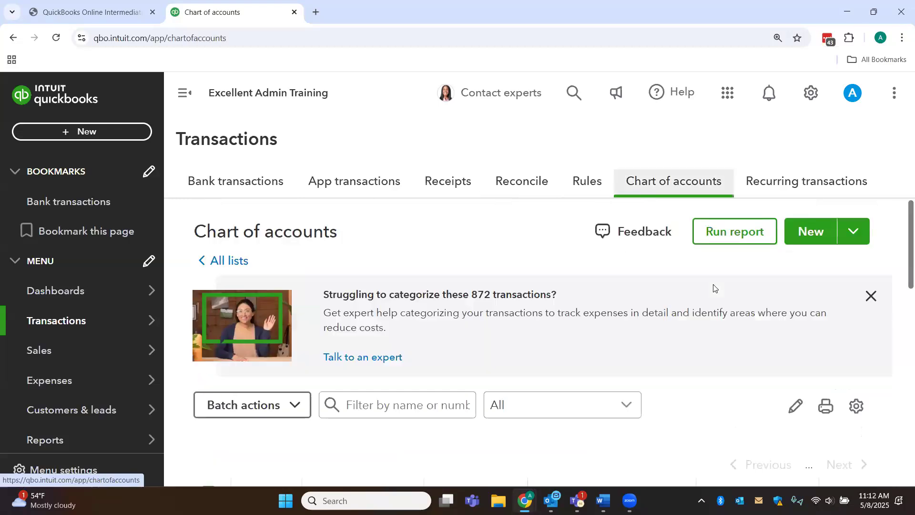
scroll(810, 362, down, 4)
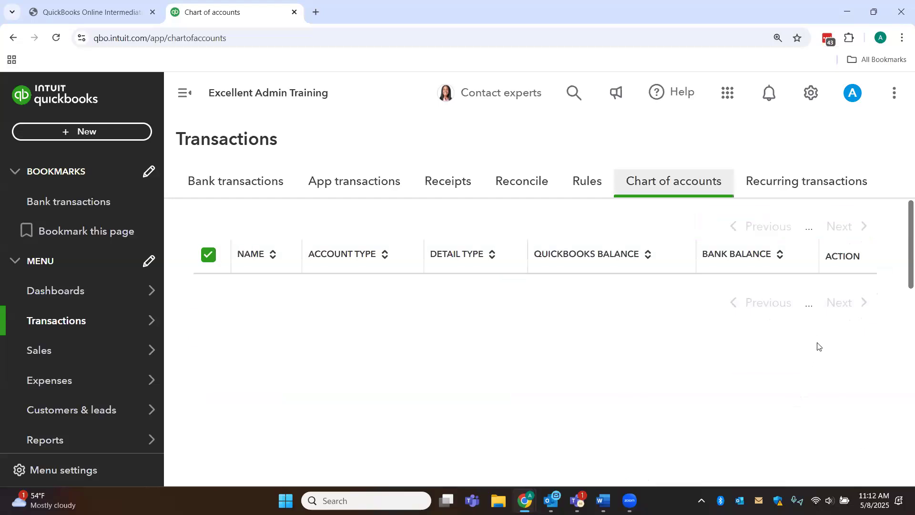
scroll(791, 324, up, 8)
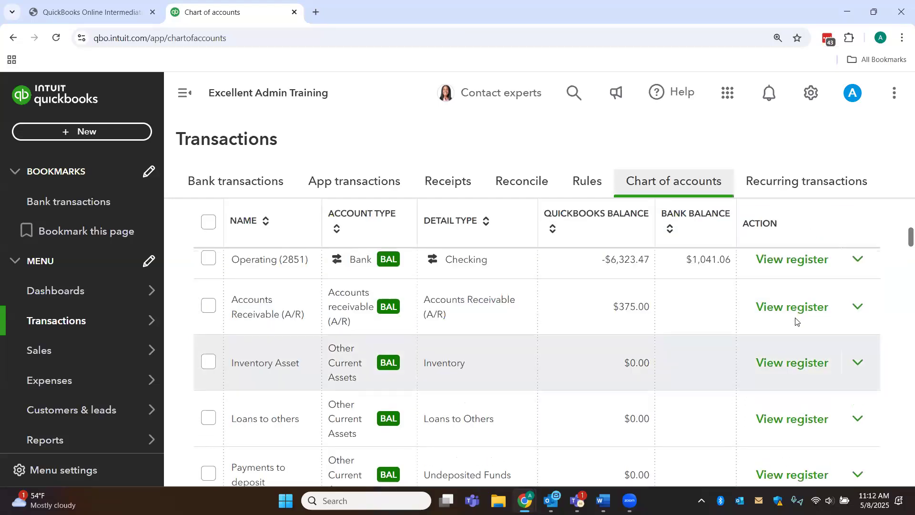
scroll(791, 376, down, 1)
click(793, 371)
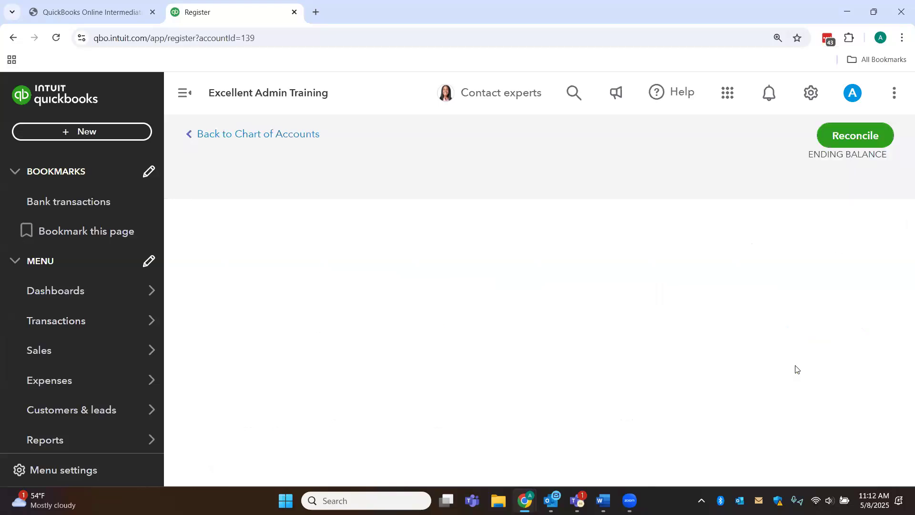
click(380, 362)
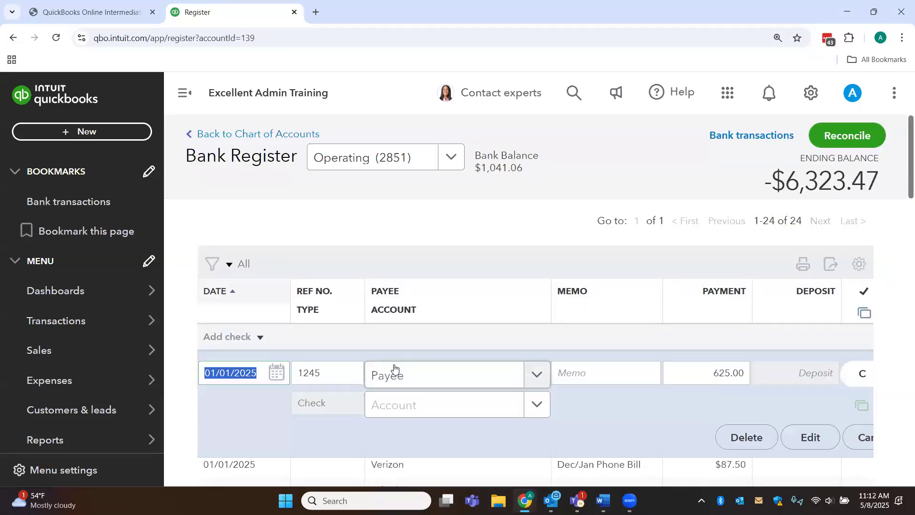
click(816, 434)
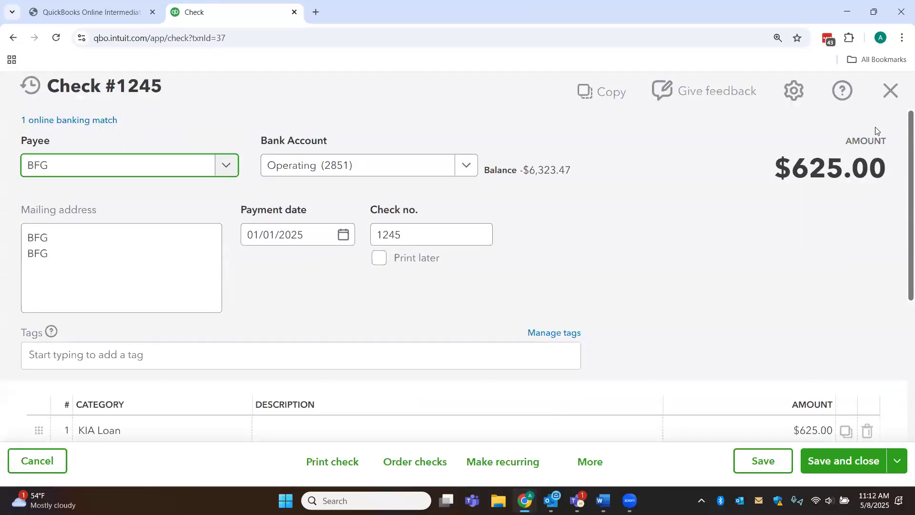
click(891, 91)
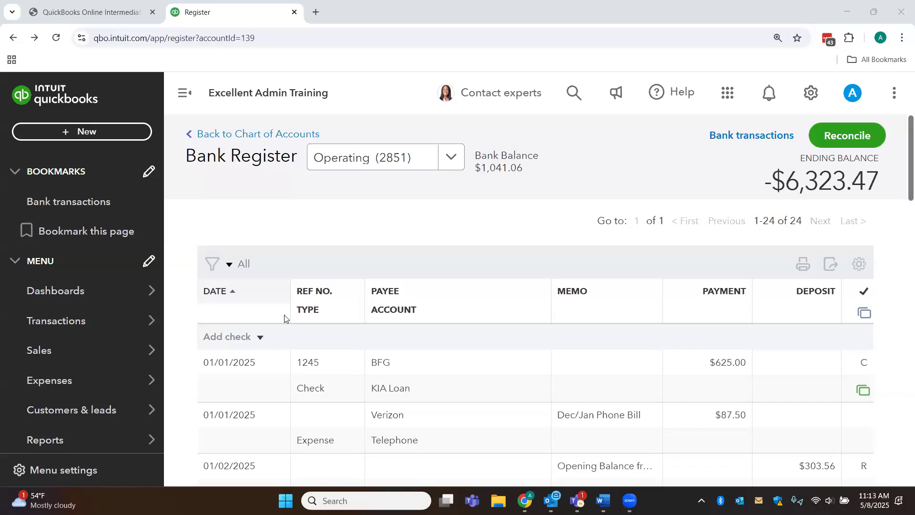
- Delete the 01/01/2025 BFG check 1245 from the Operating (2851) register
click(400, 370)
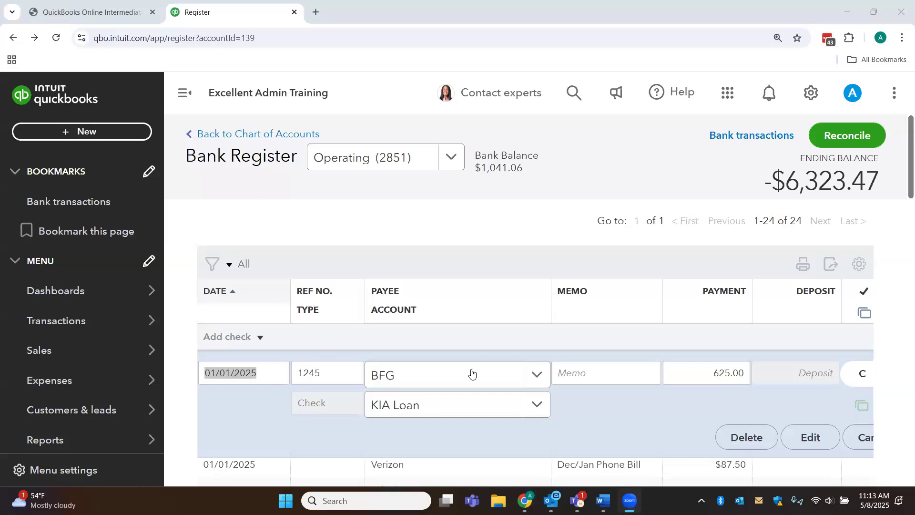
click(848, 441)
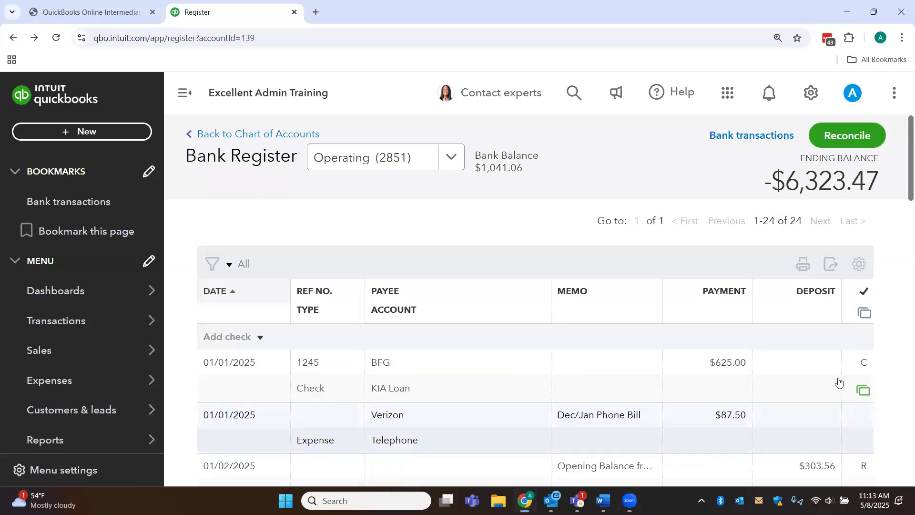
click(638, 372)
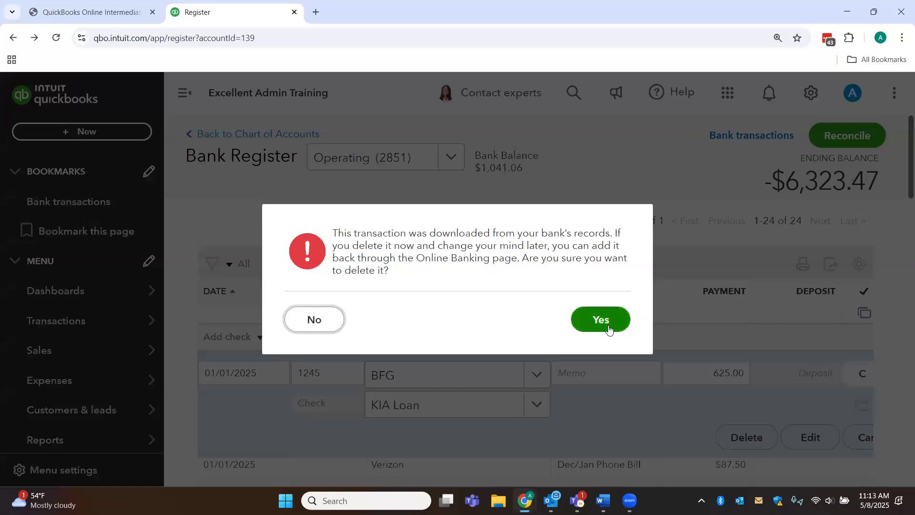
click(608, 329)
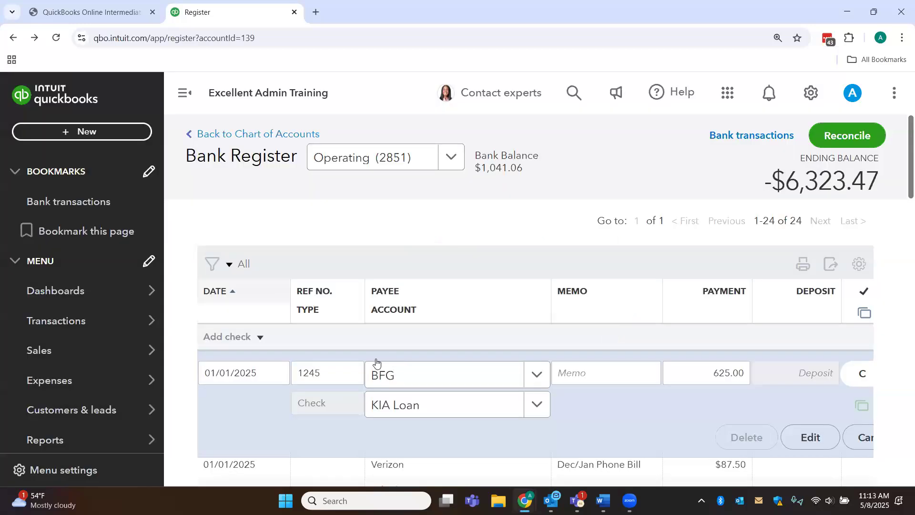
- Search the bank transactions for review for 1245 and exclude the 04/11/2025 Check 1245
click(37, 322)
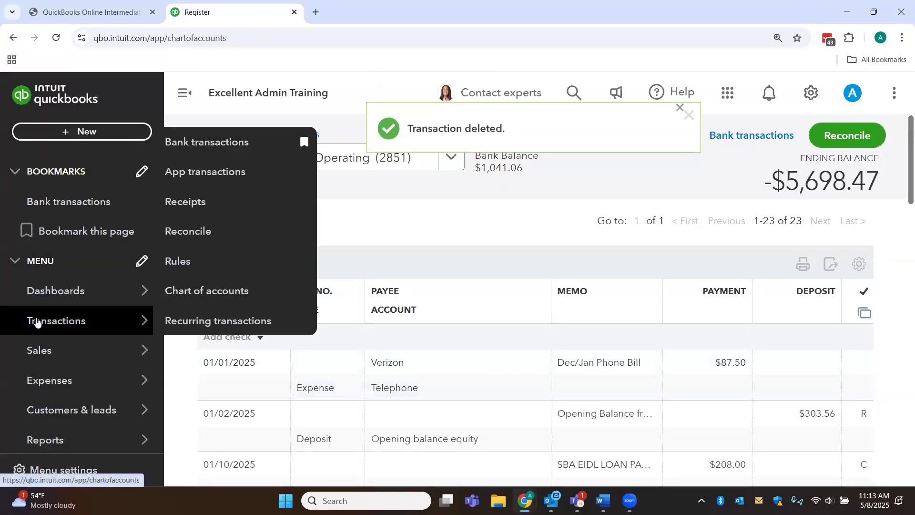
click(252, 182)
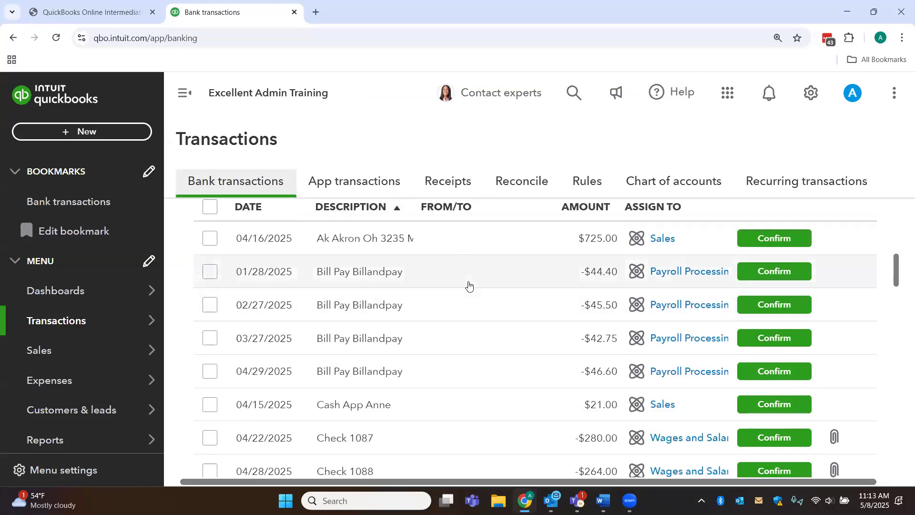
click(534, 251)
text(1245)
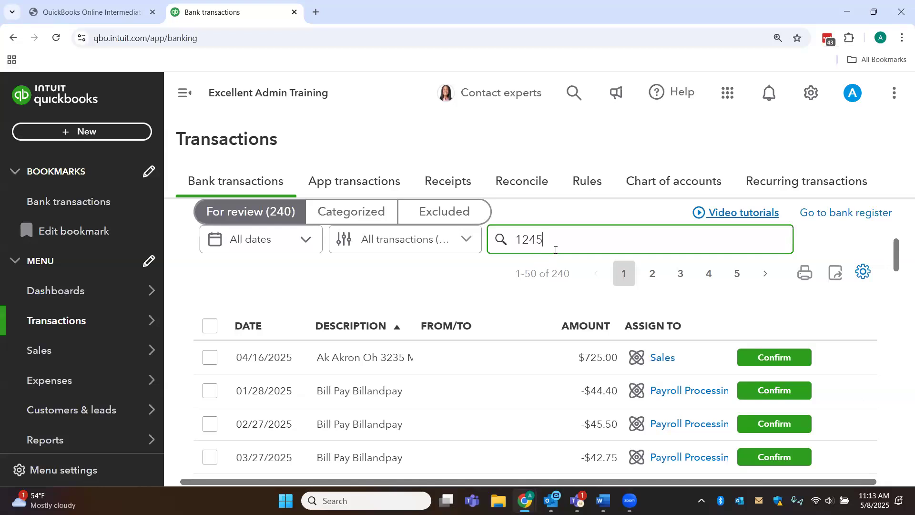
key(Return)
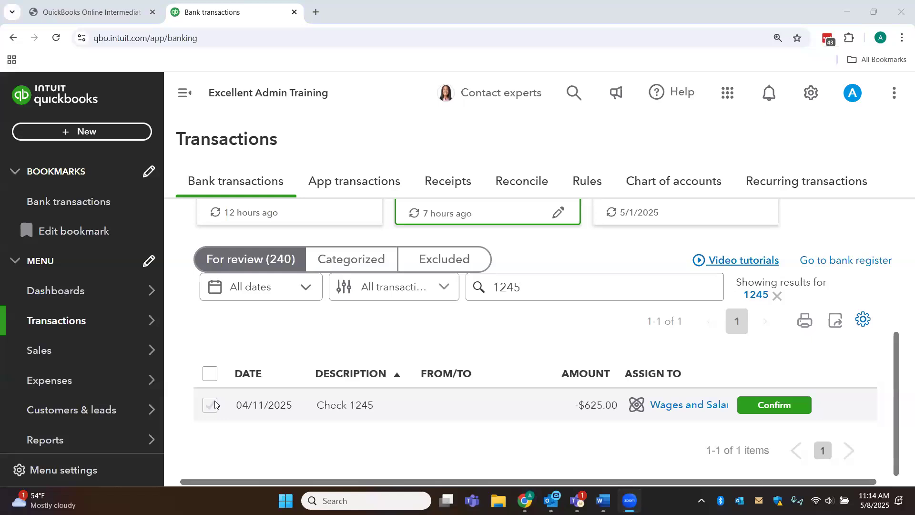
click(763, 281)
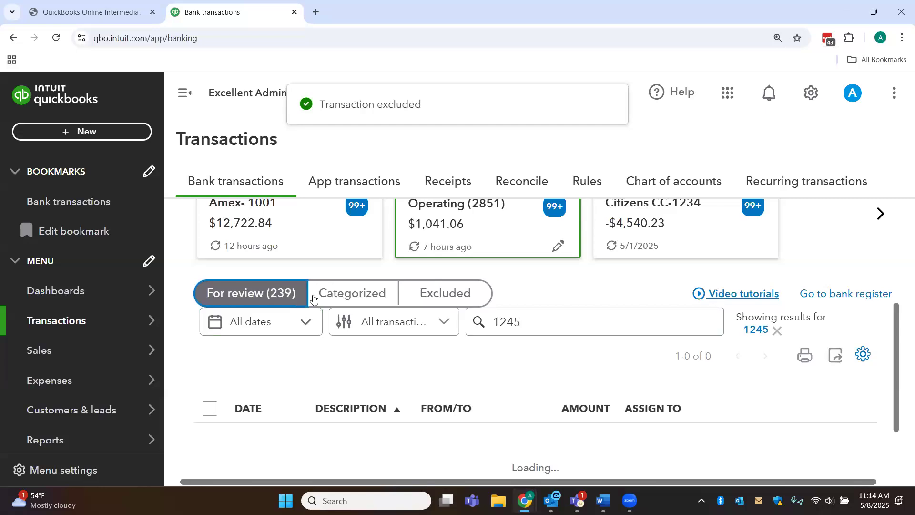
- Look through the Categorized and Excluded bank transactions for Check 1245
click(335, 293)
click(471, 293)
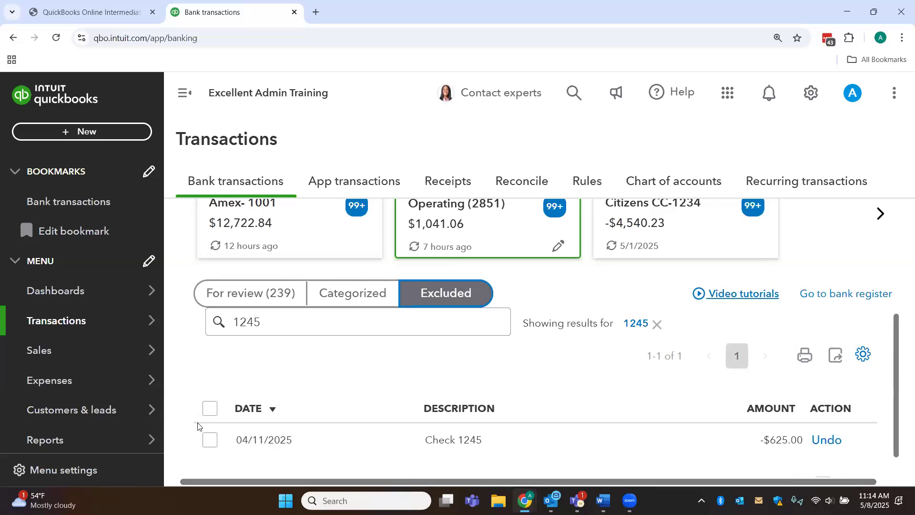
click(205, 464)
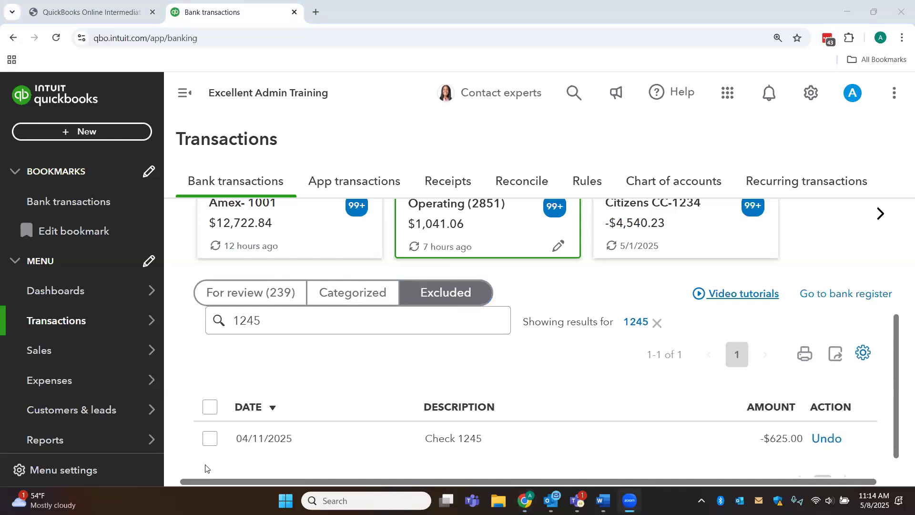
click(570, 353)
- Return to the bank transactions for review and clear the 1245 search
scroll(384, 334, up, 3)
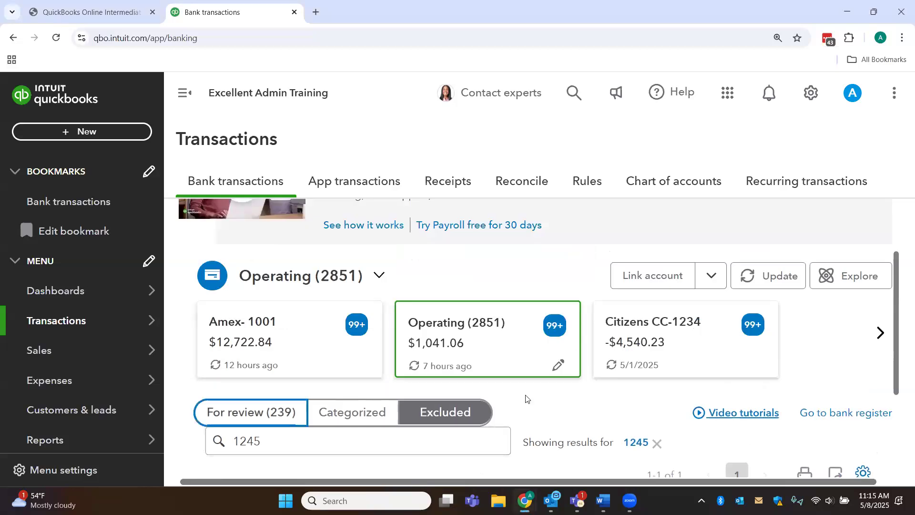
scroll(627, 351, down, 4)
scroll(615, 313, up, 2)
key(ctrl+a)
key(BackSpace)
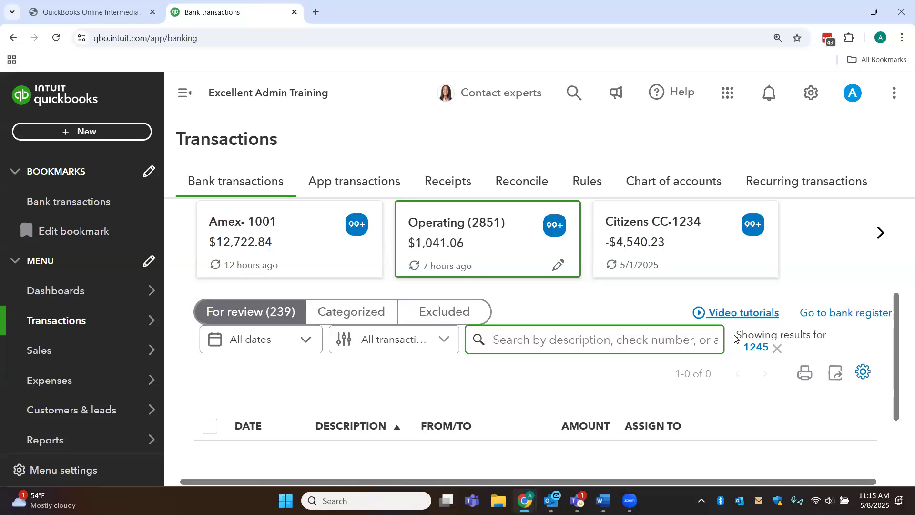
click(777, 349)
- Find the 02/24/2025 From Checking deposit of $325.00 among the transactions for review and open its split
scroll(690, 362, down, 3)
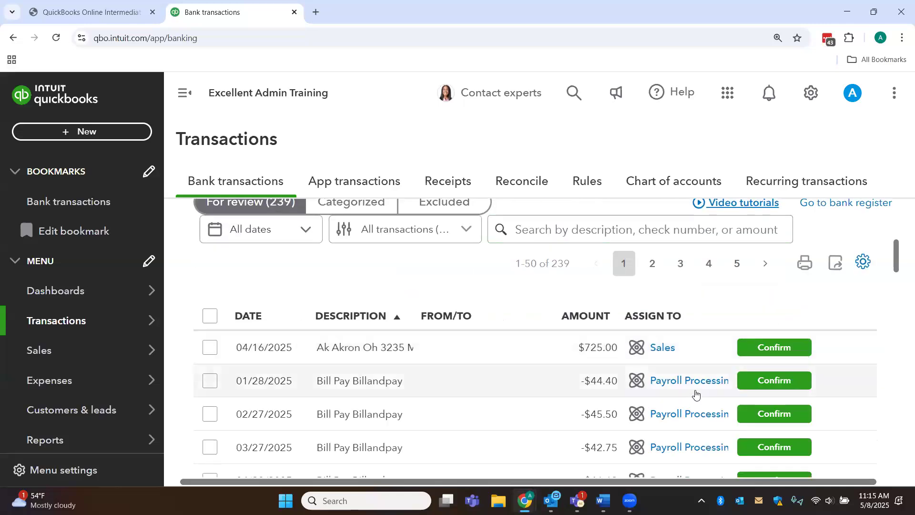
scroll(696, 394, down, 10)
scroll(689, 378, down, 12)
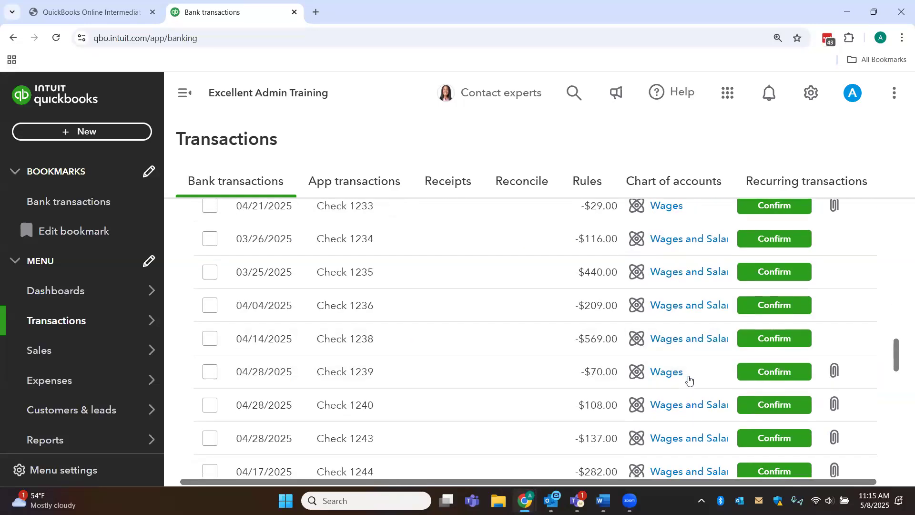
click(487, 333)
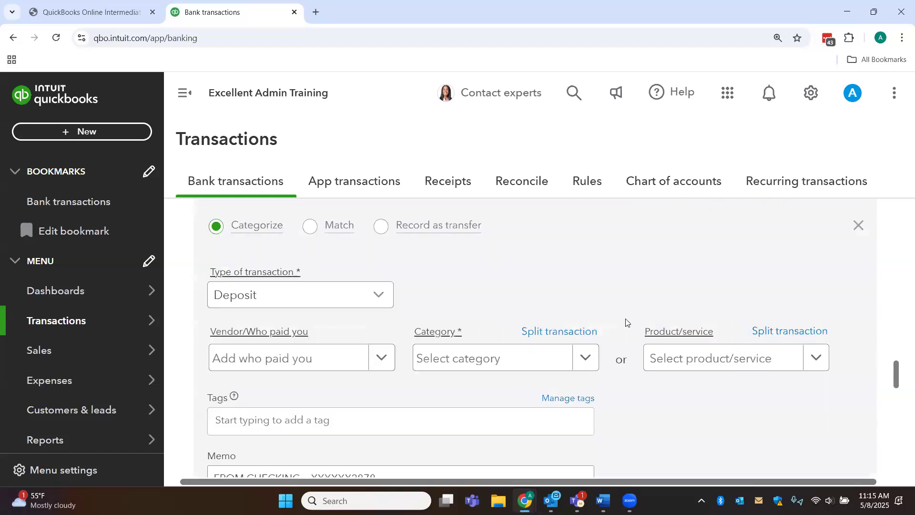
click(785, 337)
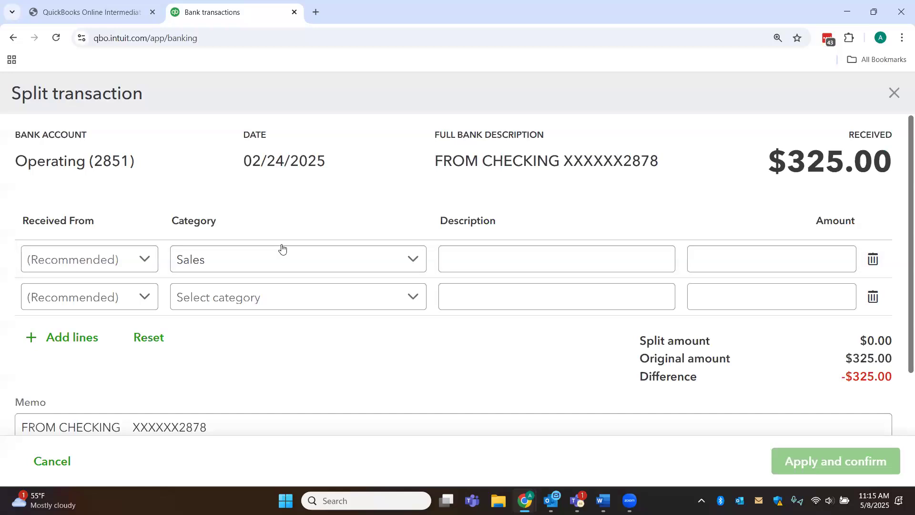
- Describe the Sales split line as money from a named person, and set the second line to Payroll Income with a payroll description naming the payer
click(449, 251)
text(MONEY FROM STEVE)
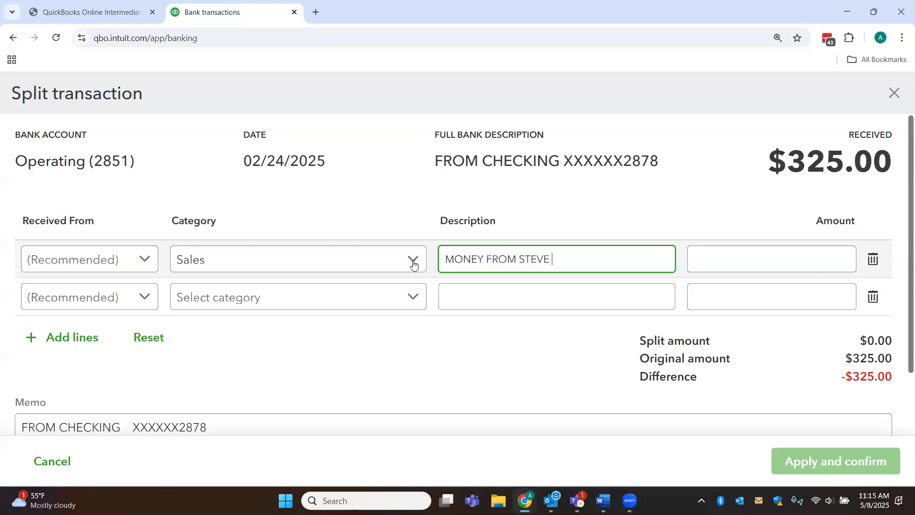
click(362, 296)
text(PAYR)
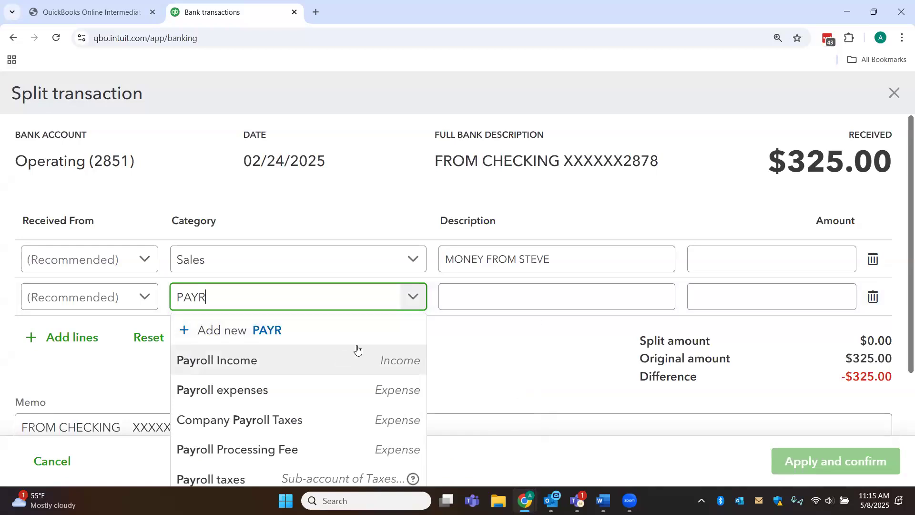
click(484, 294)
text(PAYROLL )
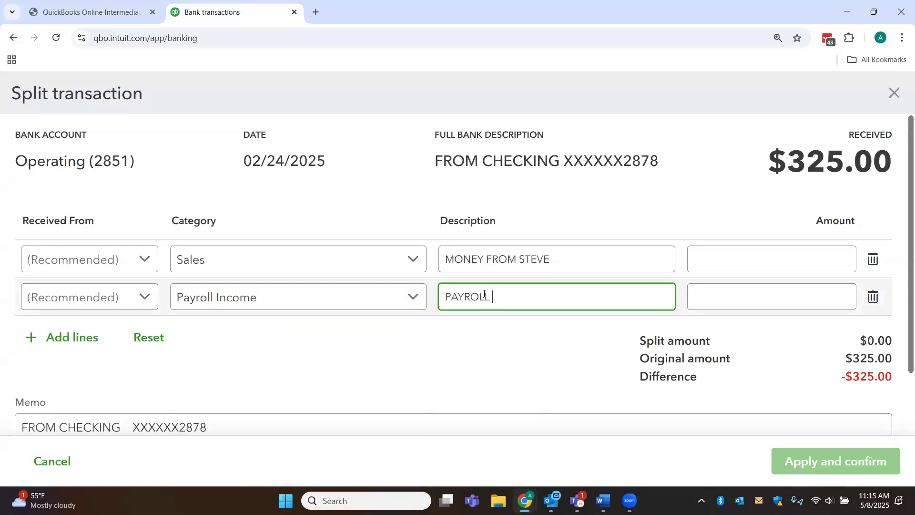
text(FROM KATHY)
key(Tab)
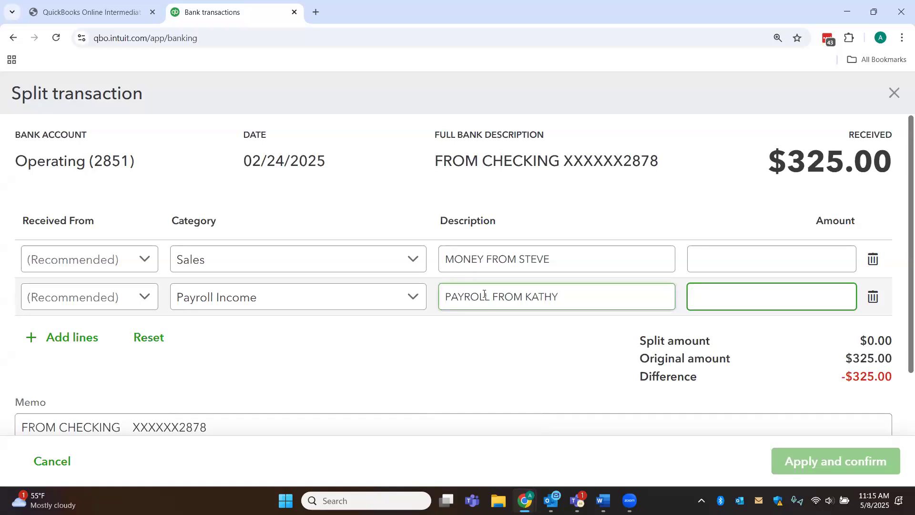
- Split the deposit into 275 for Sales and 50 for Payroll Income, and apply and confirm it
text(50)
click(768, 263)
text(275)
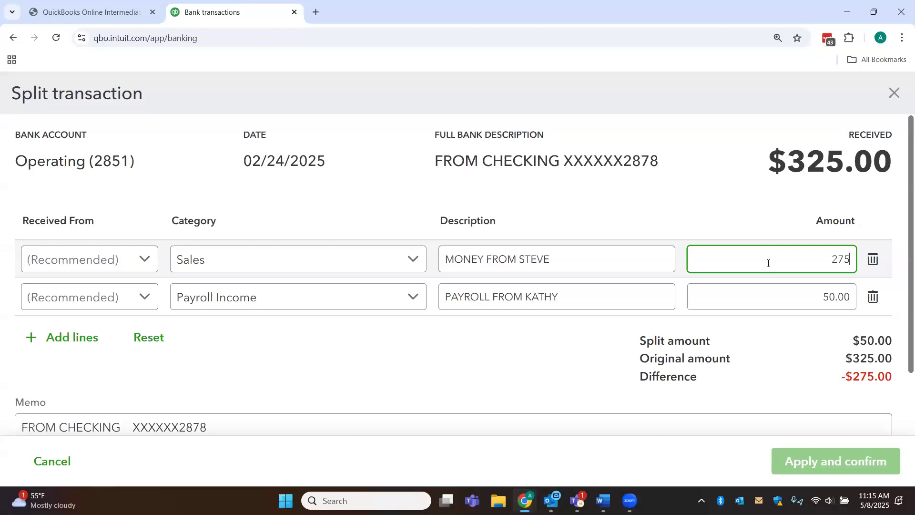
click(757, 400)
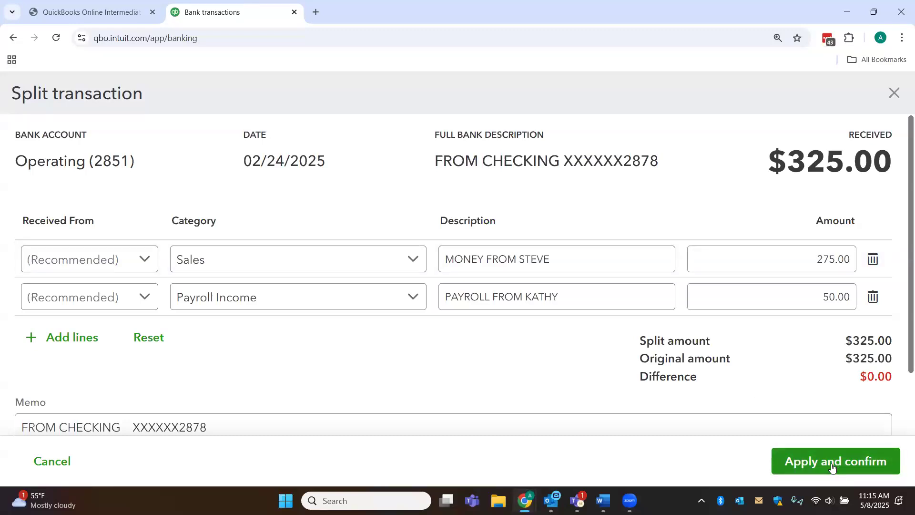
click(826, 448)
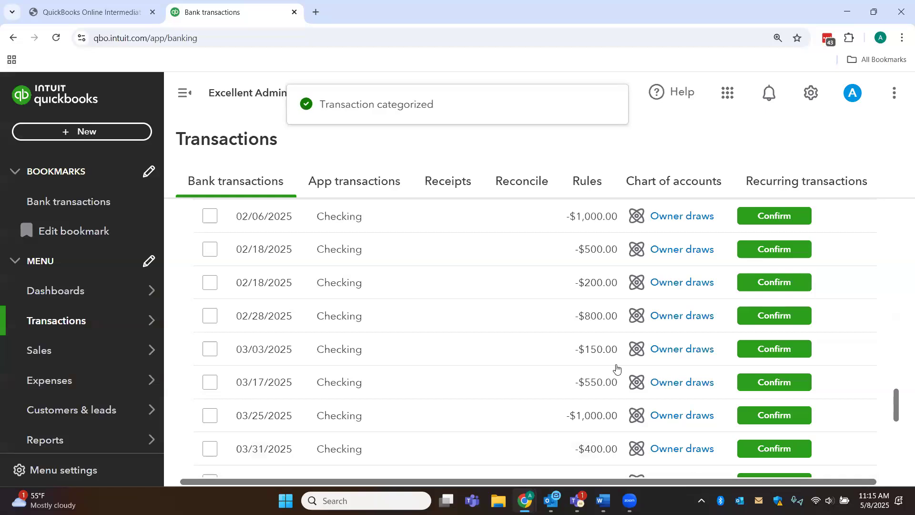
- Look through the remaining Operating (2851) transactions for review and search them for 100
scroll(590, 373, down, 3)
scroll(590, 373, down, 3)
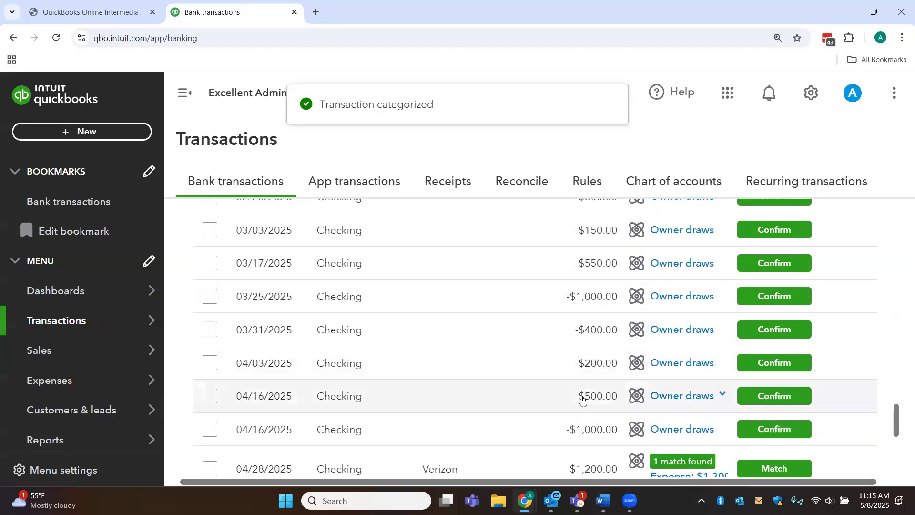
scroll(582, 399, up, 10)
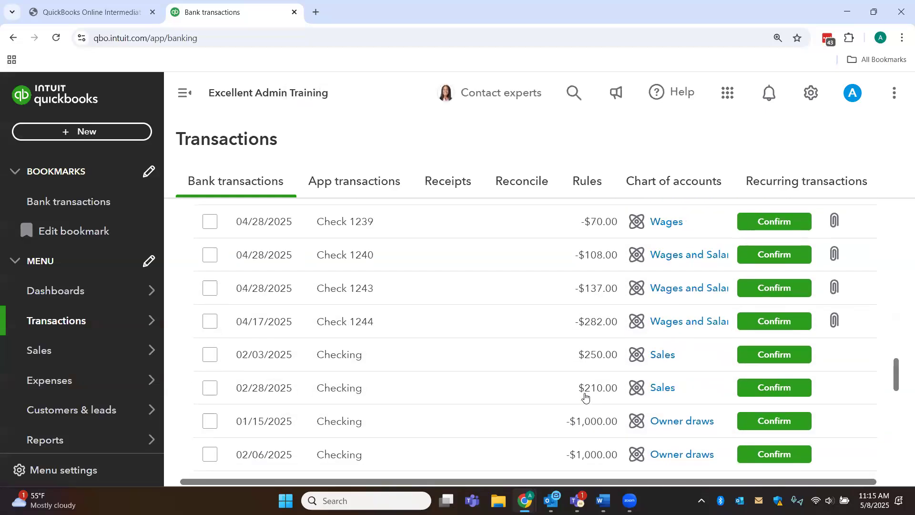
scroll(587, 384, down, 10)
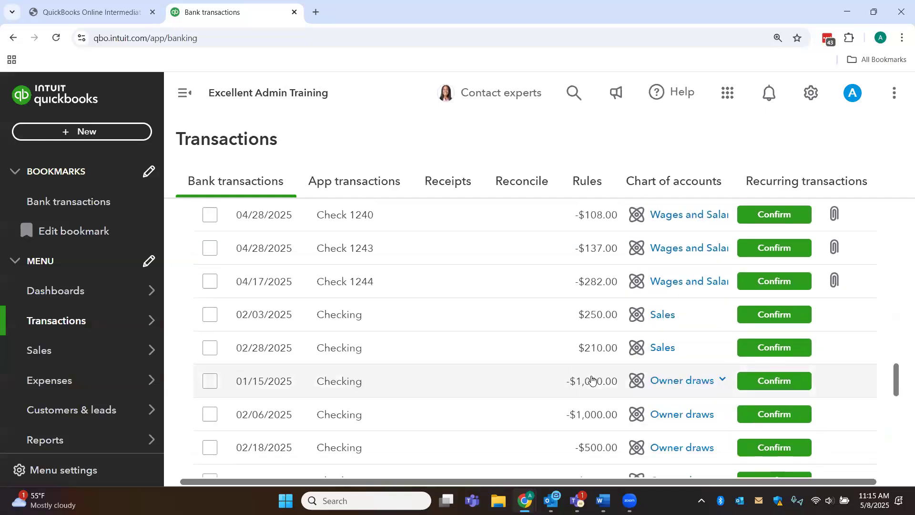
scroll(548, 341, up, 8)
scroll(522, 334, up, 10)
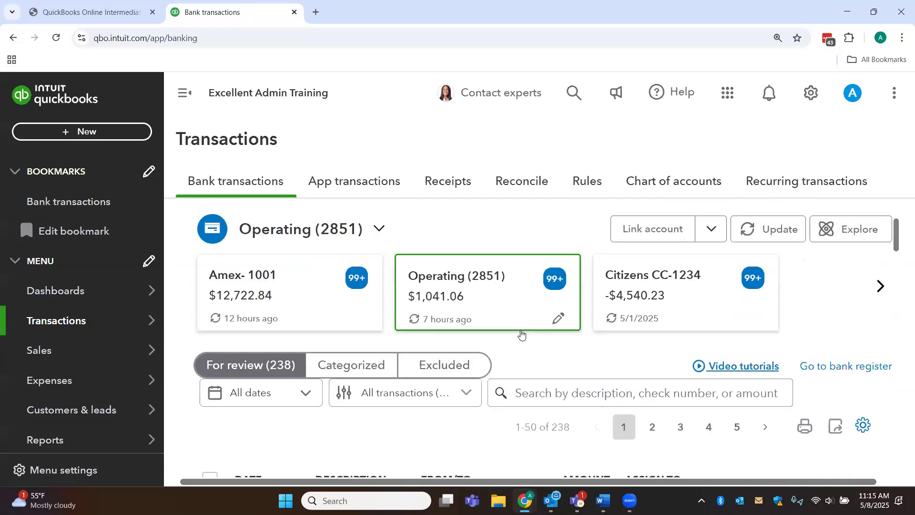
scroll(591, 334, down, 2)
click(588, 295)
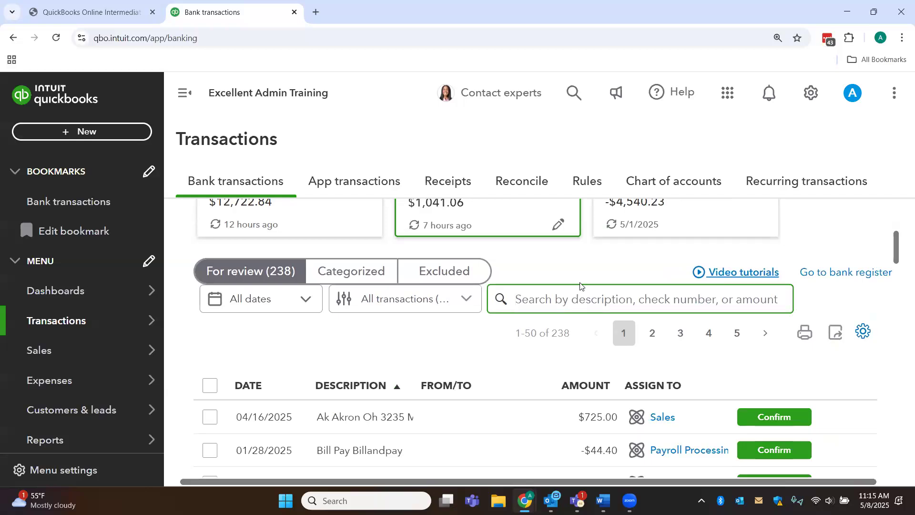
text(100)
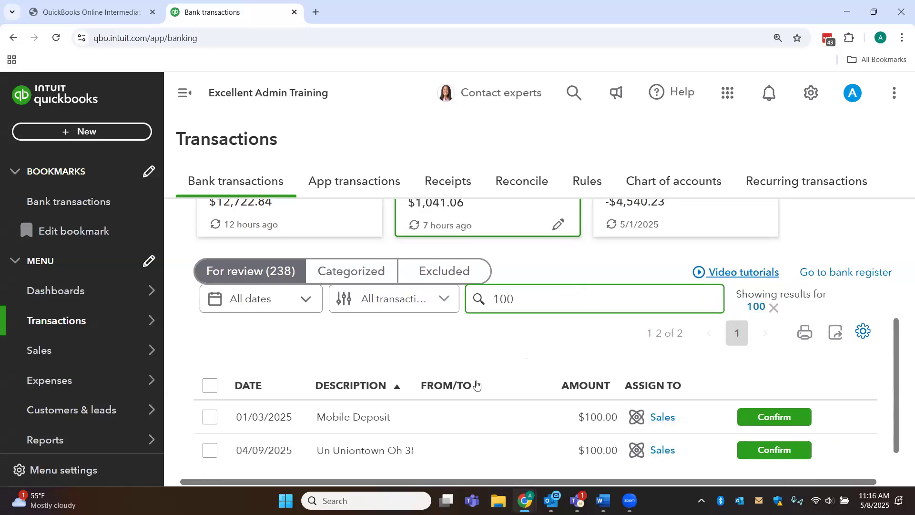
- Open the match search for the 01/03/2025 Mobile Deposit of $100.00 and filter it by open invoices
click(381, 425)
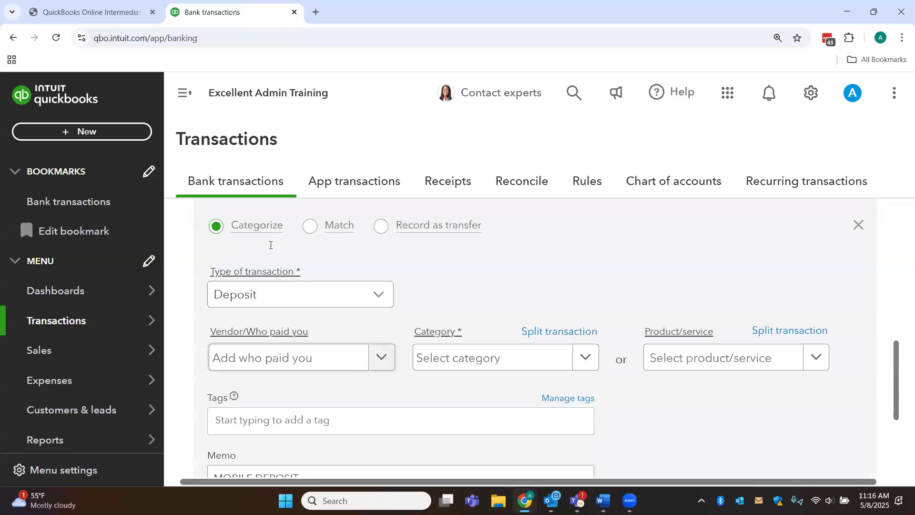
click(311, 227)
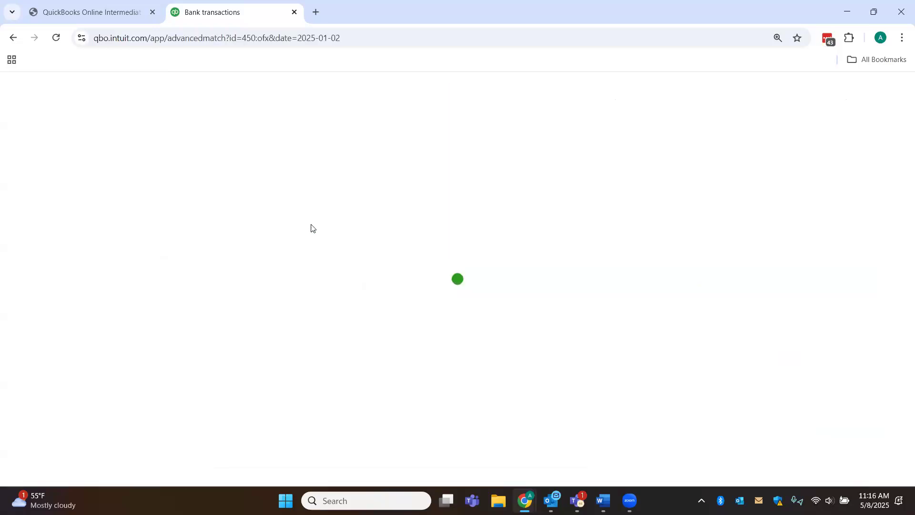
click(383, 227)
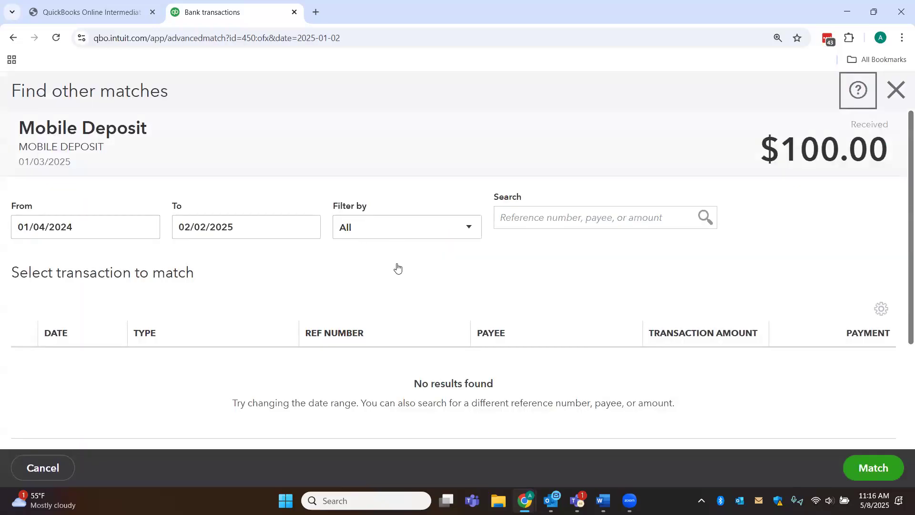
click(398, 276)
- Set the match search's end date to 05/16/2025
click(147, 227)
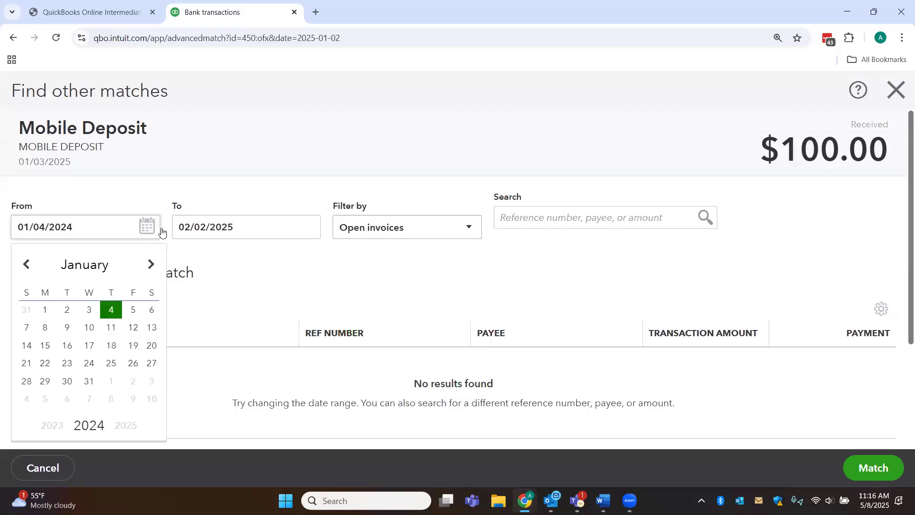
click(302, 232)
click(311, 264)
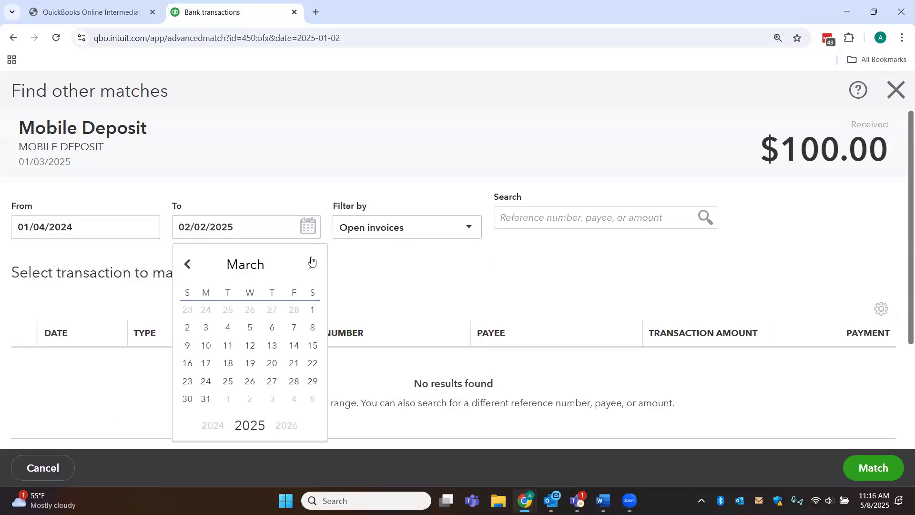
click(312, 264)
click(311, 264)
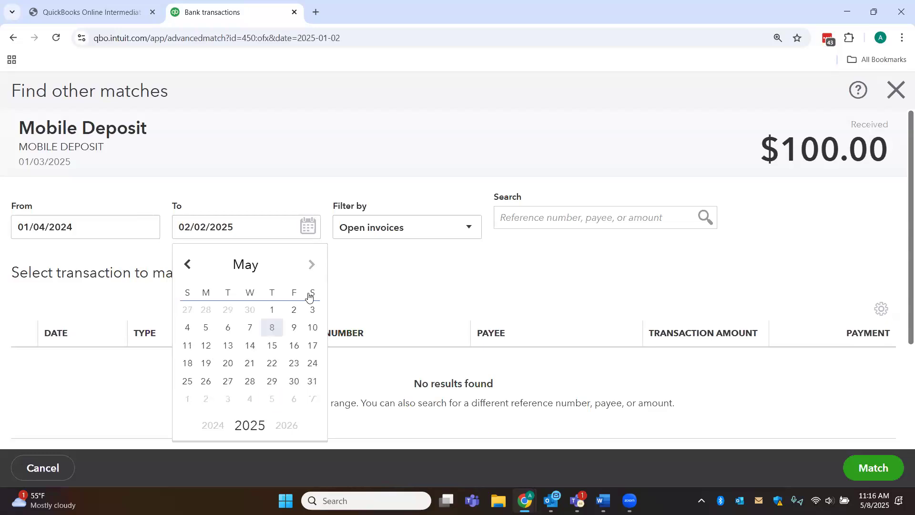
click(297, 344)
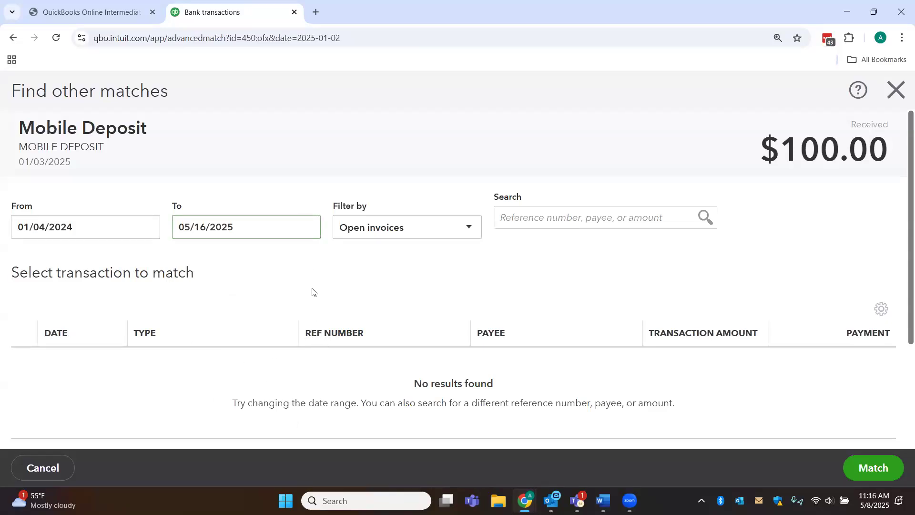
click(304, 236)
click(294, 338)
key(Tab)
key(Tab)
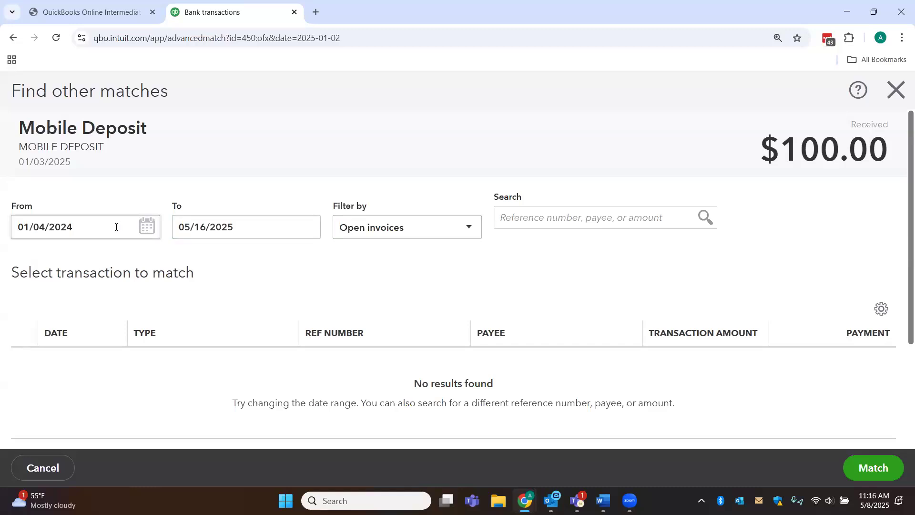
- Set the match search's start date to 01/01/2024, check the transactions to match and close the search without matching
click(114, 227)
text(01012024)
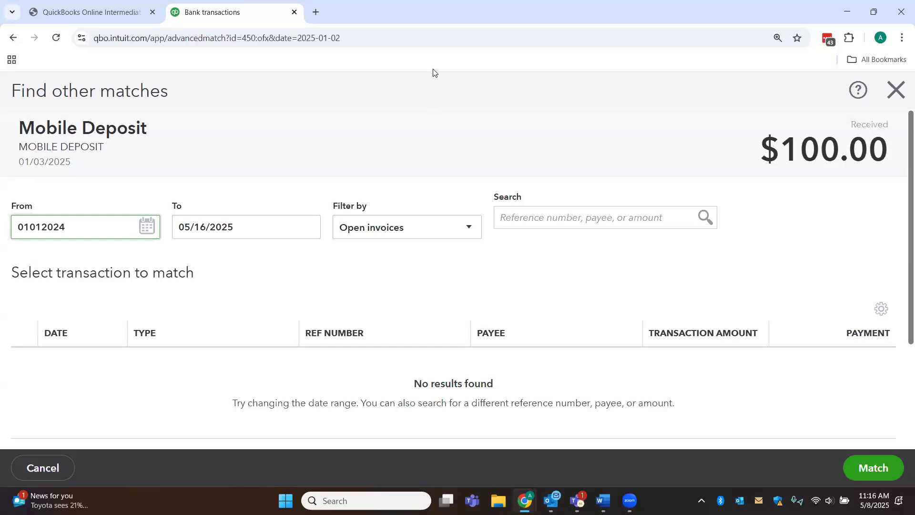
click(314, 183)
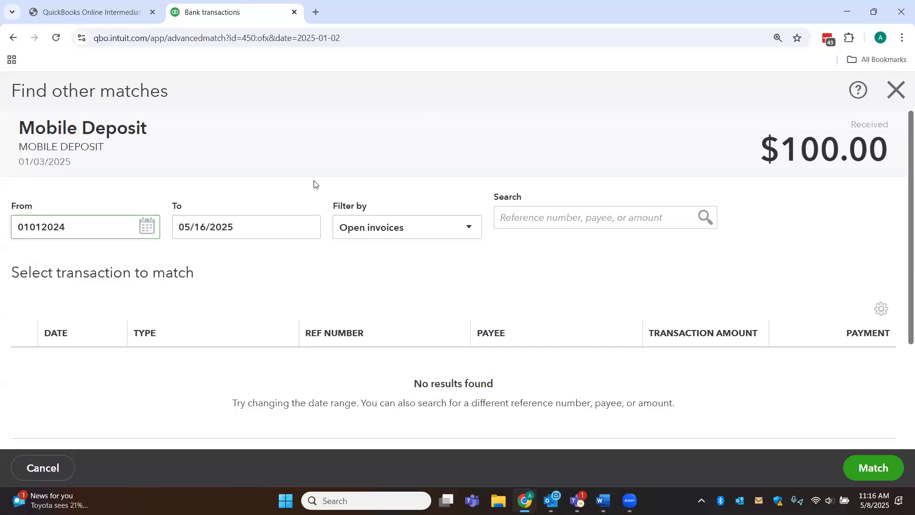
scroll(542, 199, down, 3)
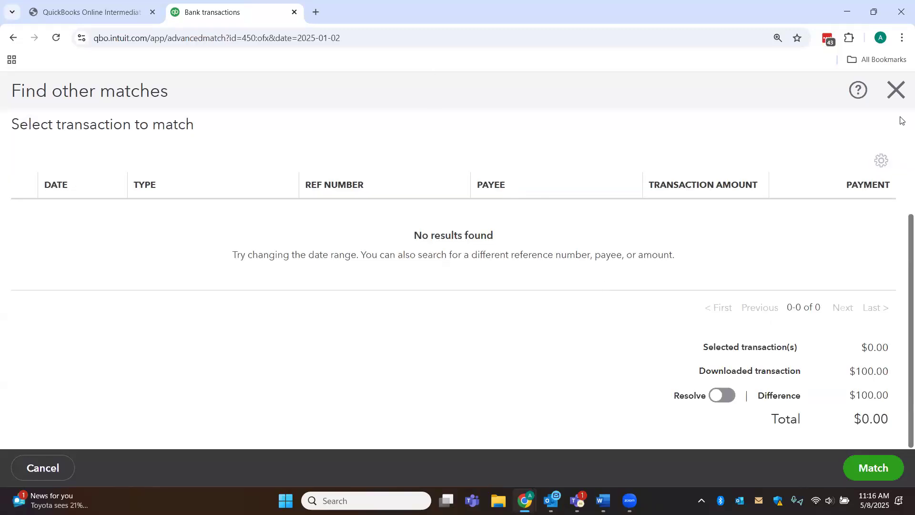
scroll(894, 112, up, 2)
click(895, 95)
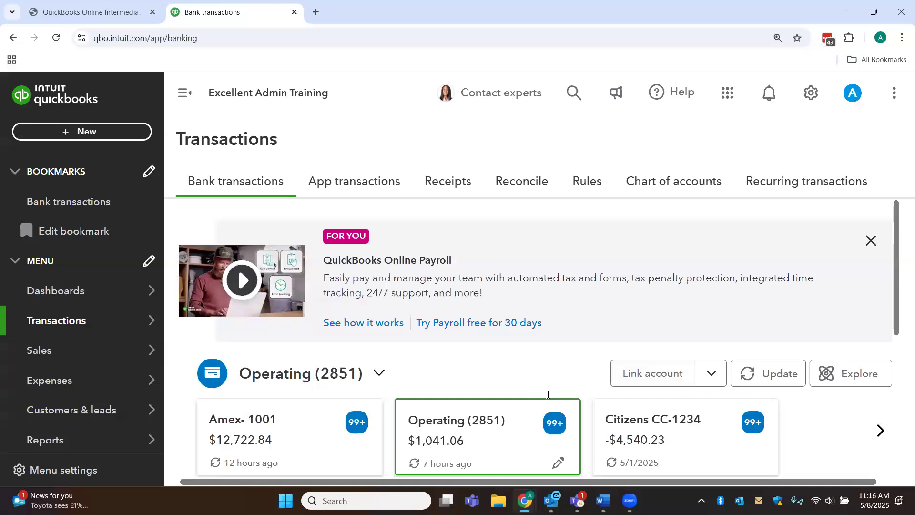
- Open the match search for the 01/03/2025 Mobile Deposit of $100.00 again and set its end date to 06/12/2025
scroll(572, 374, down, 5)
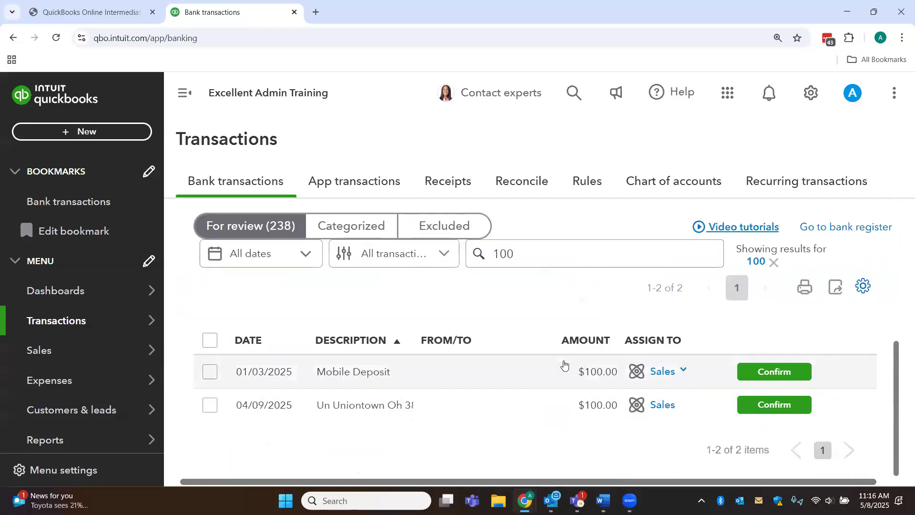
click(534, 374)
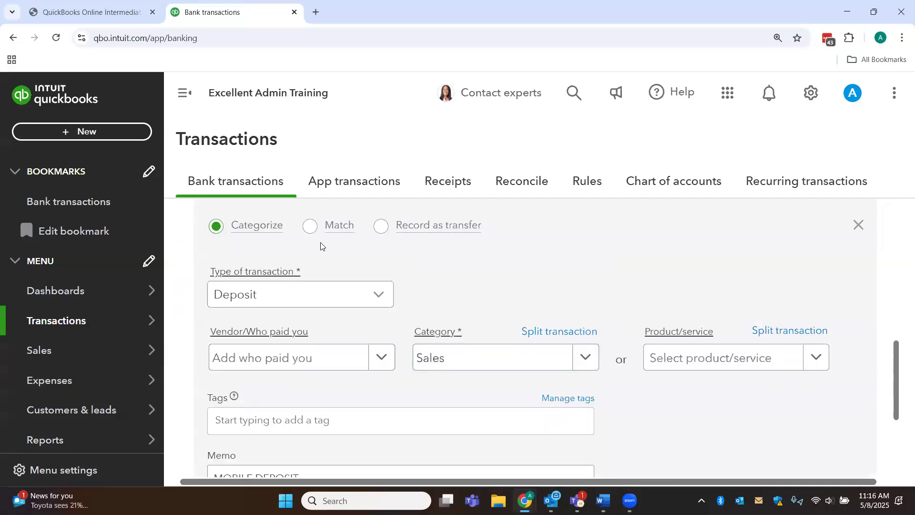
click(310, 226)
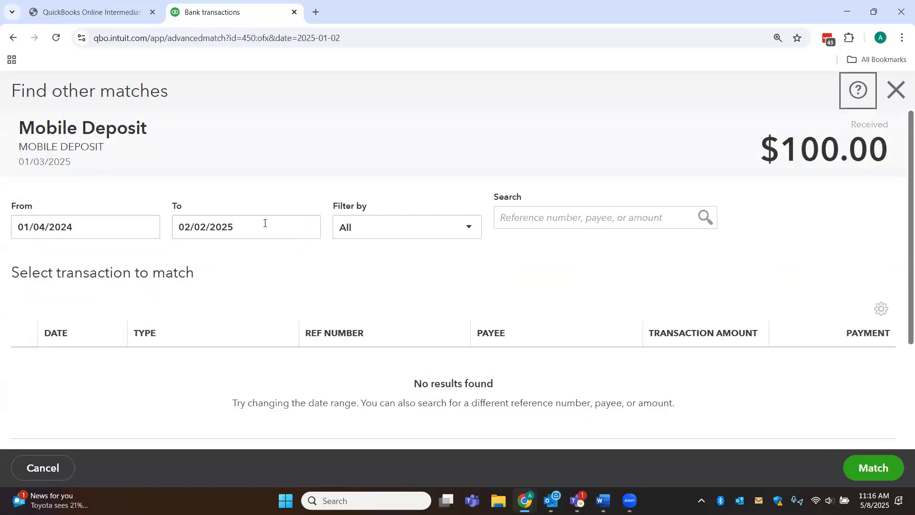
click(305, 227)
click(312, 265)
click(312, 265)
click(312, 265)
click(312, 265)
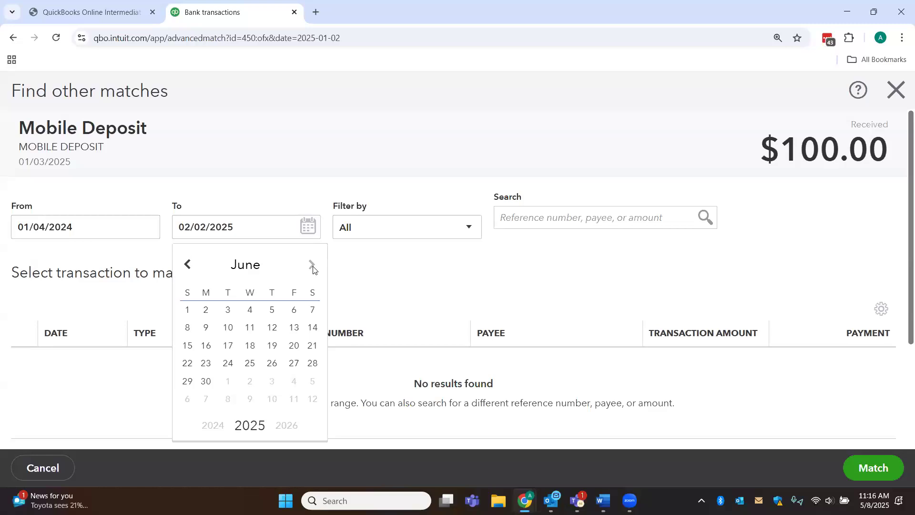
click(272, 327)
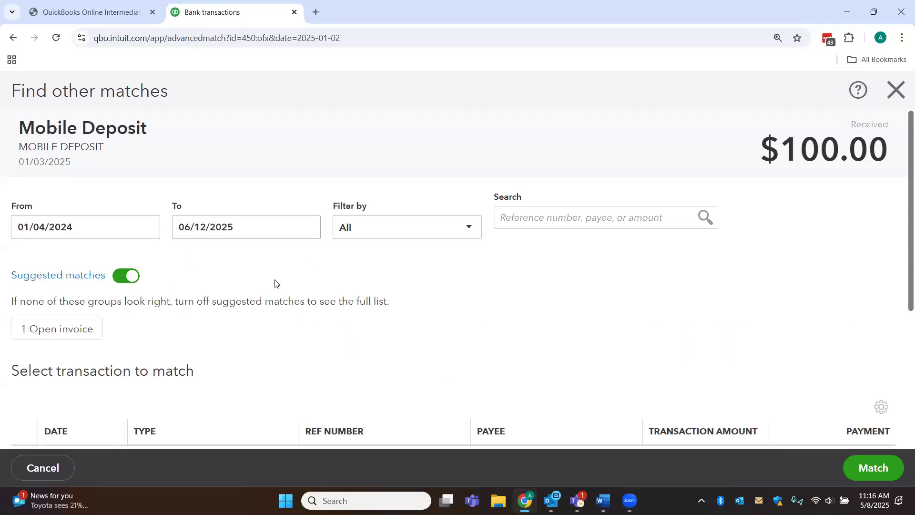
- Select the 05/30/2025 Canton Score invoice 1003 for $100.00, check the difference and match the deposit to it
scroll(275, 284, down, 4)
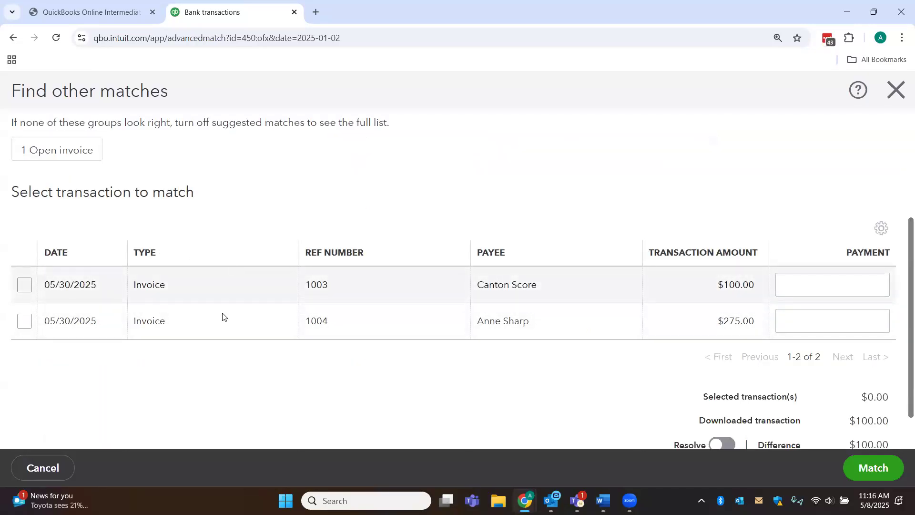
scroll(534, 190, up, 3)
scroll(535, 188, up, 1)
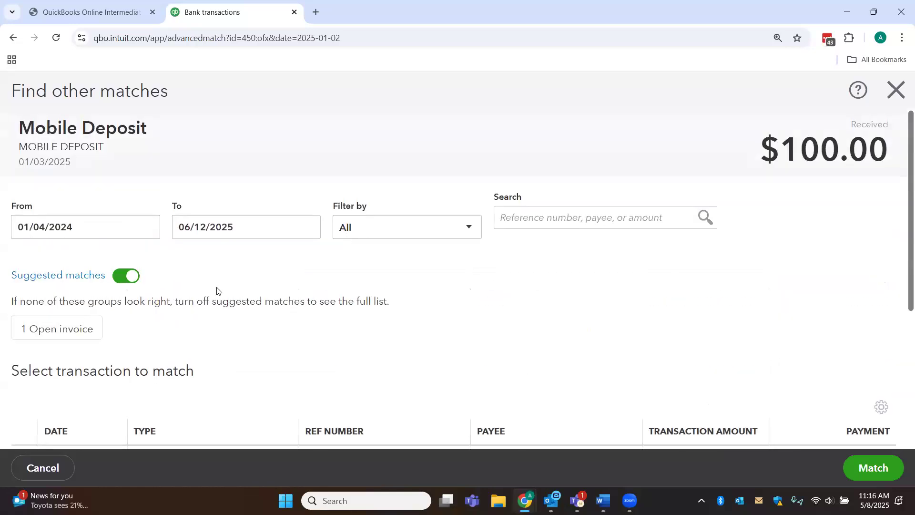
scroll(216, 289, down, 3)
click(25, 344)
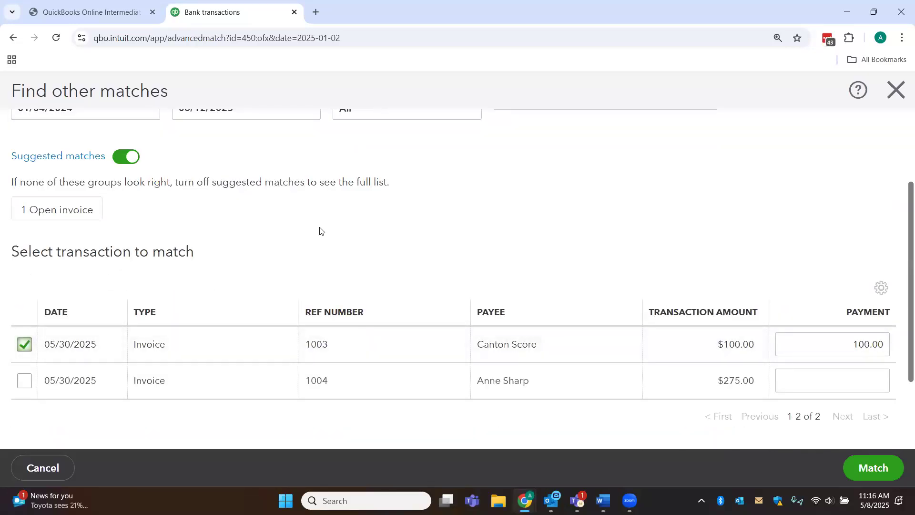
scroll(319, 231, up, 3)
scroll(772, 327, down, 1)
scroll(771, 326, down, 3)
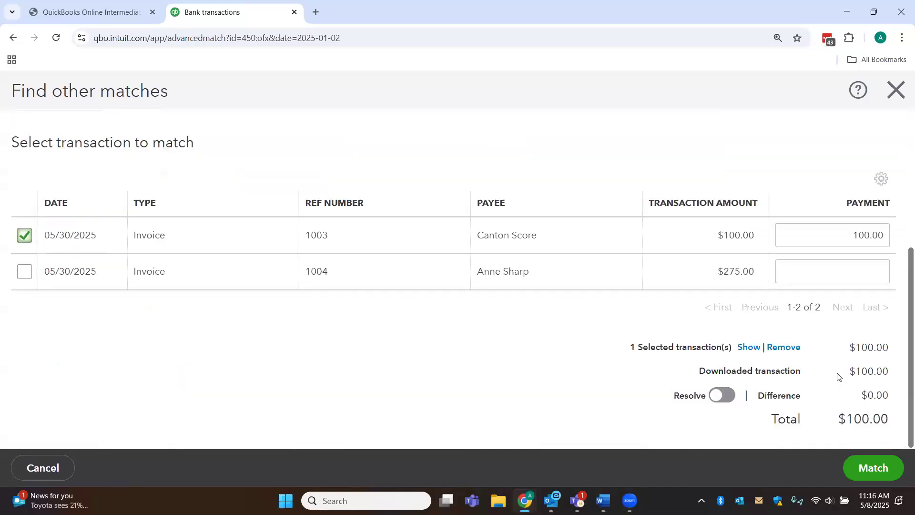
double_click(768, 394)
drag(865, 395, 898, 394)
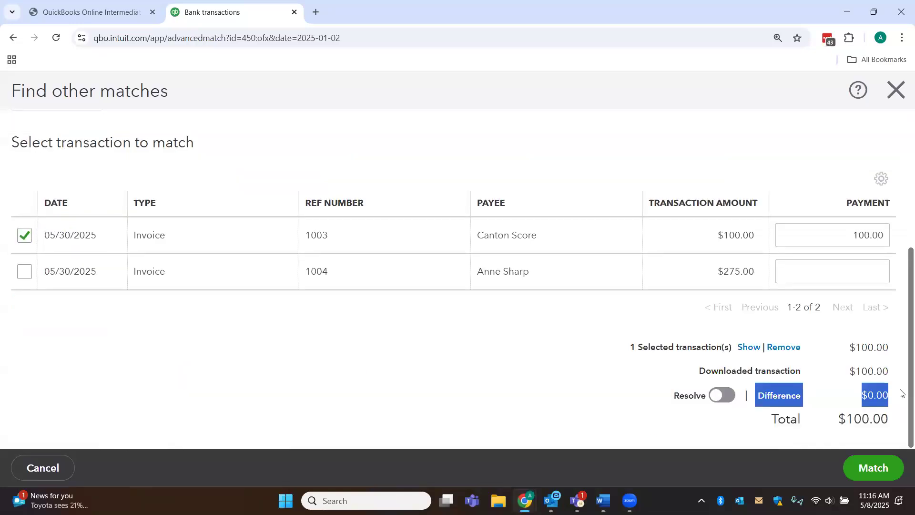
click(898, 463)
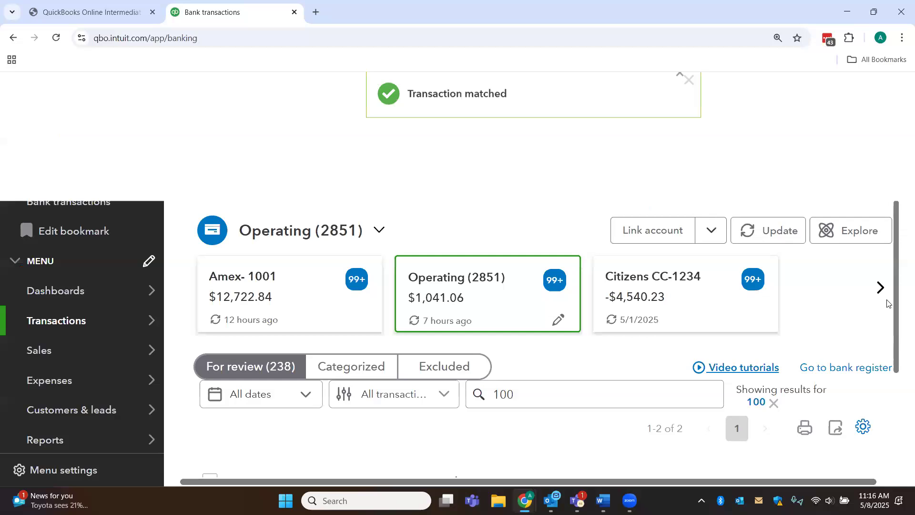
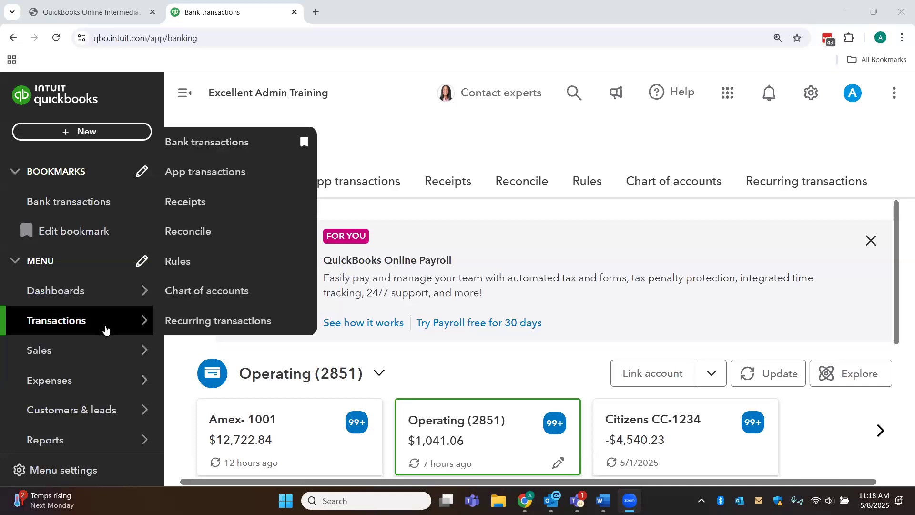
- Open the Customers page under Sales and look over the status summary and the customer list
click(88, 360)
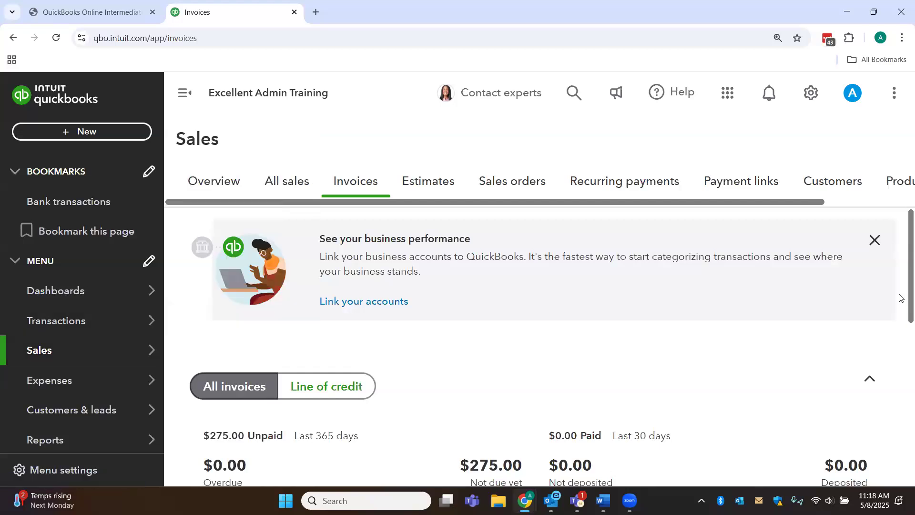
click(846, 193)
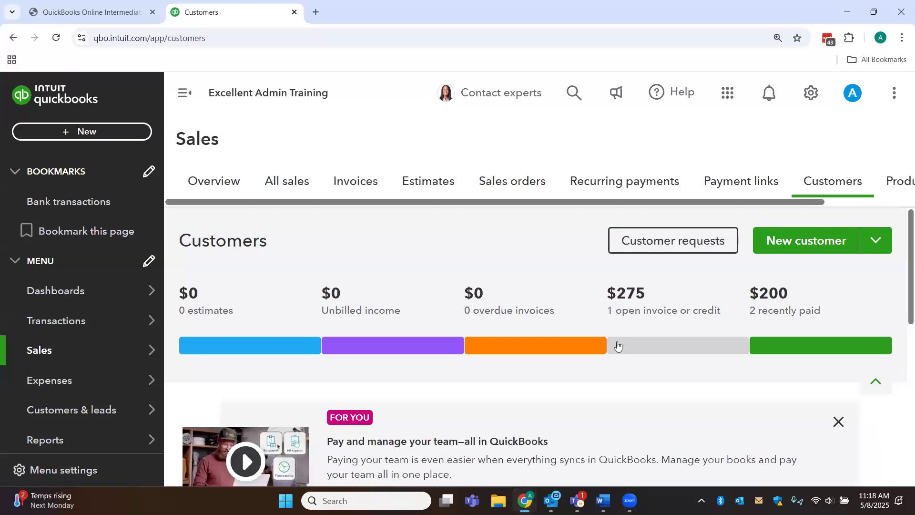
scroll(616, 345, down, 6)
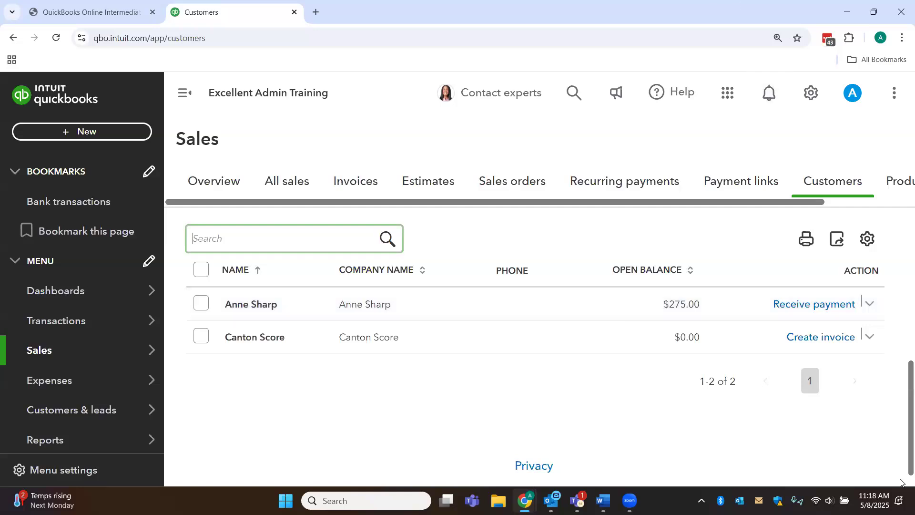
scroll(827, 430, up, 1)
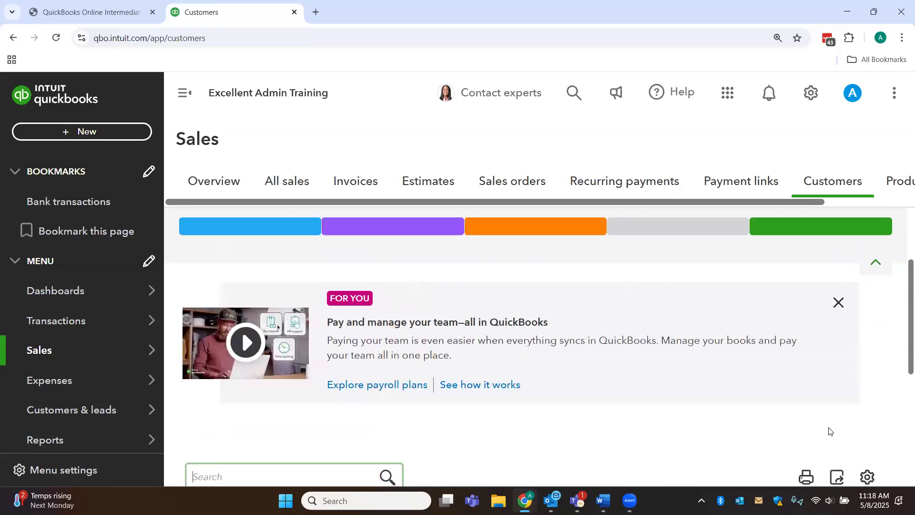
scroll(826, 429, up, 2)
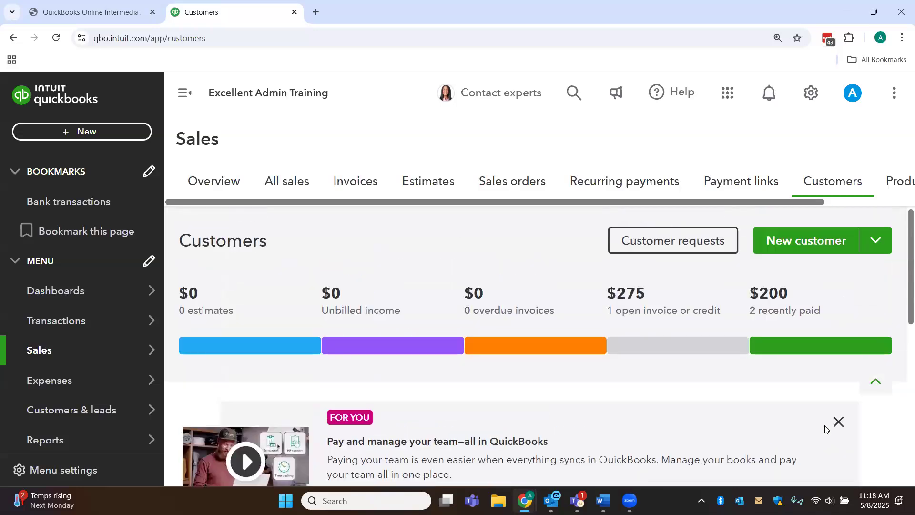
- Open a blank new customer form, review its contact, address and notes sections, and close it without entering anything
click(844, 249)
scroll(687, 219, down, 15)
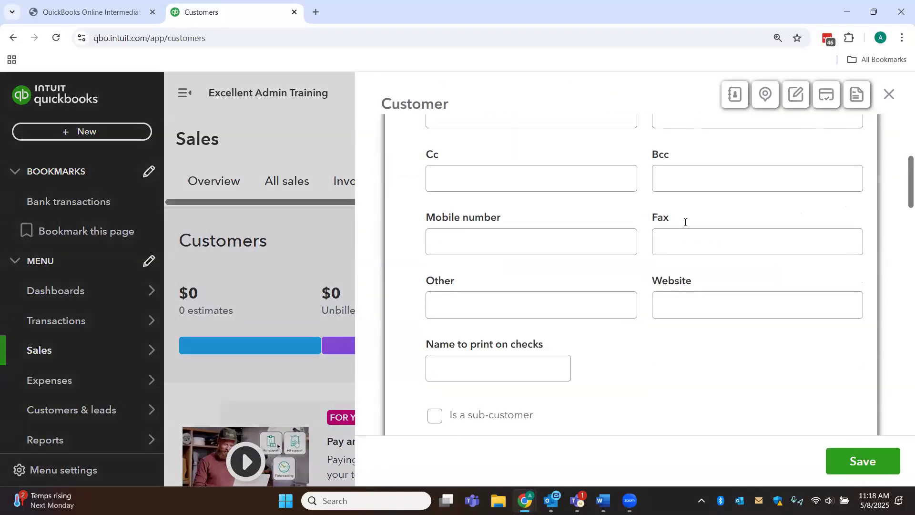
click(888, 94)
- Open the Import customers page, review its file requirements and upload options, and leave it without importing
click(876, 249)
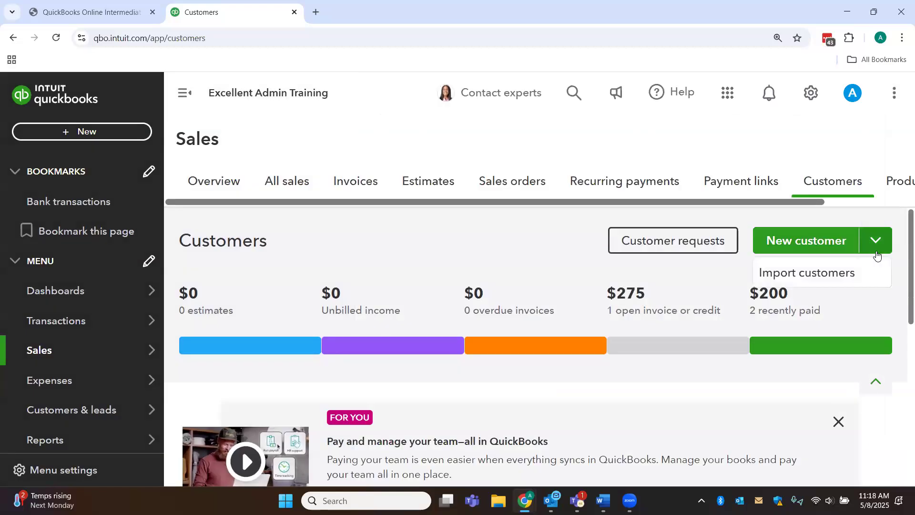
click(855, 274)
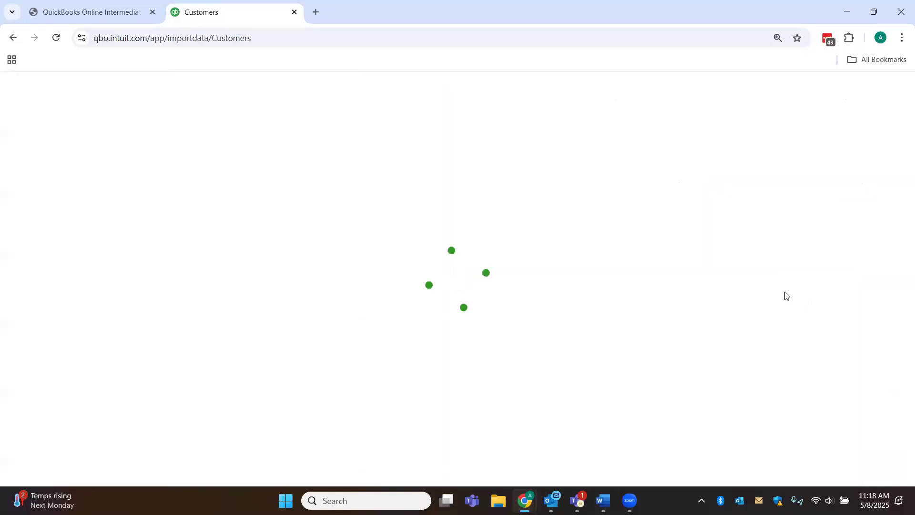
scroll(143, 333, down, 2)
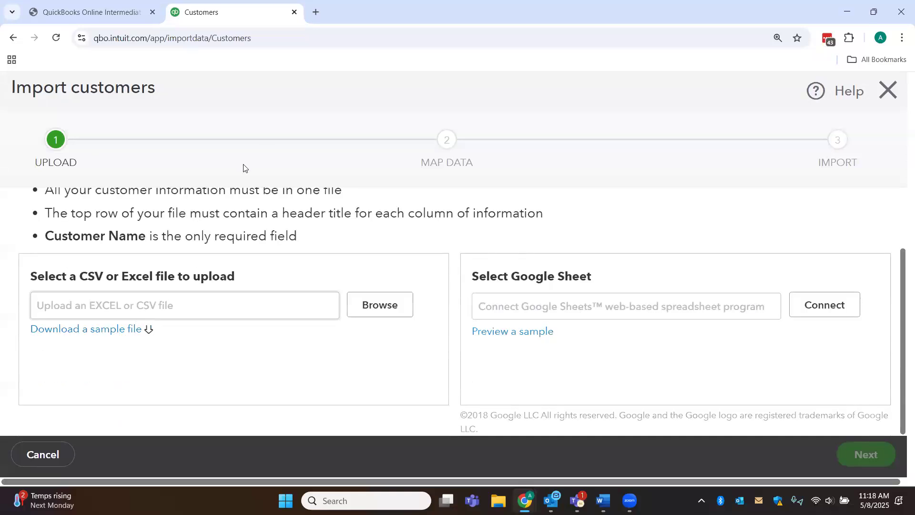
click(888, 92)
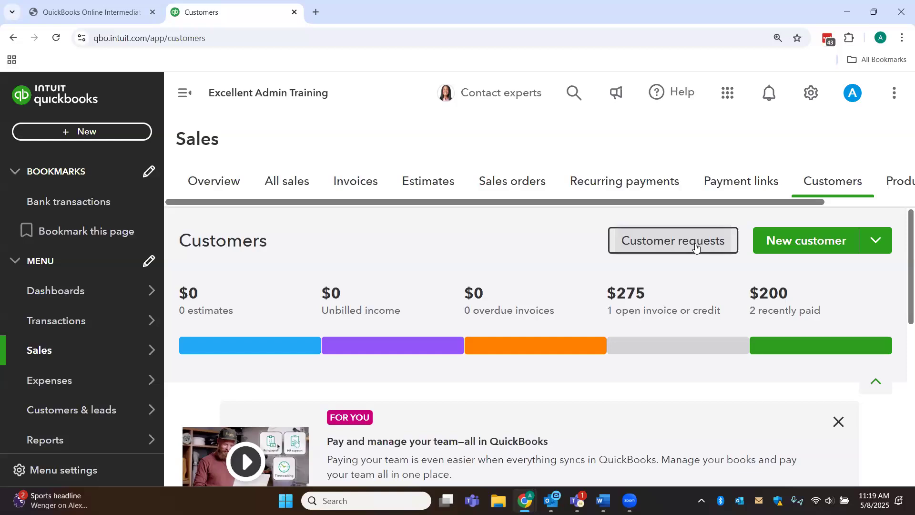
- Start a new customer, enter Sculpt as the company name, and browse the QuickBooks Business Network matches
click(785, 233)
click(530, 225)
click(505, 288)
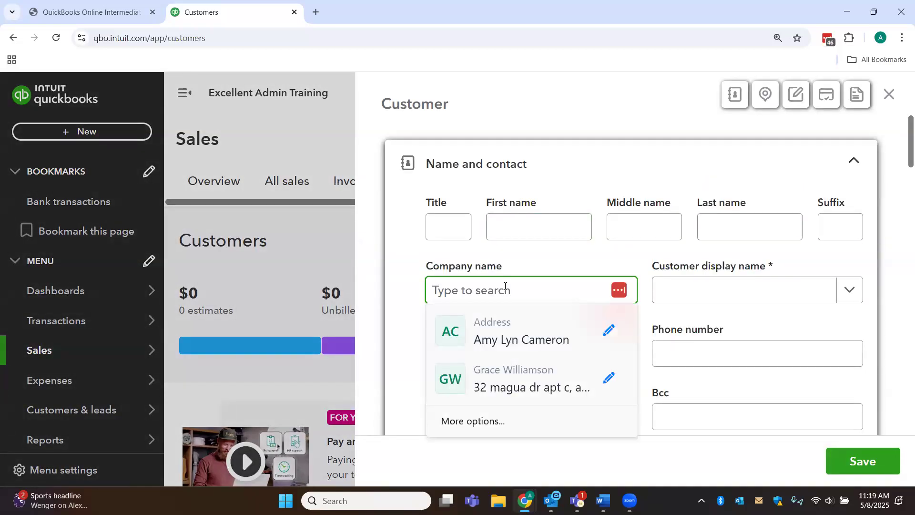
text(Sculpt)
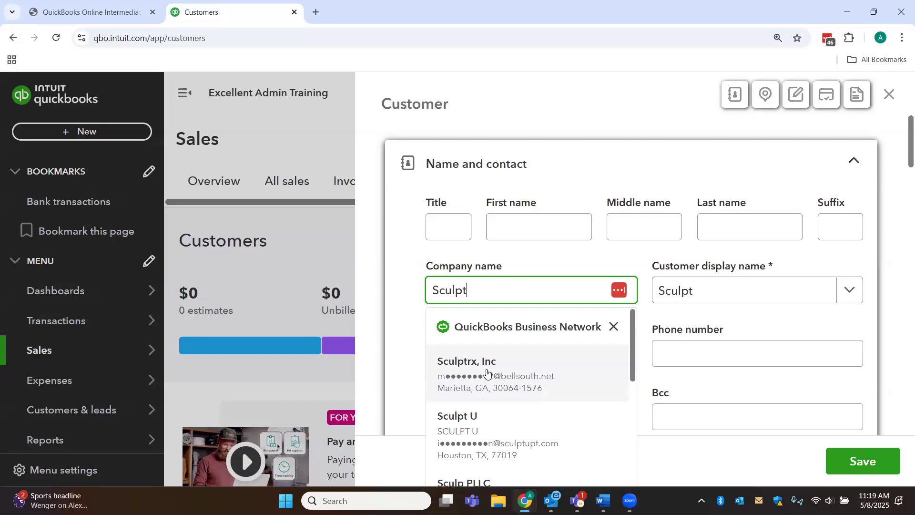
scroll(496, 428, down, 4)
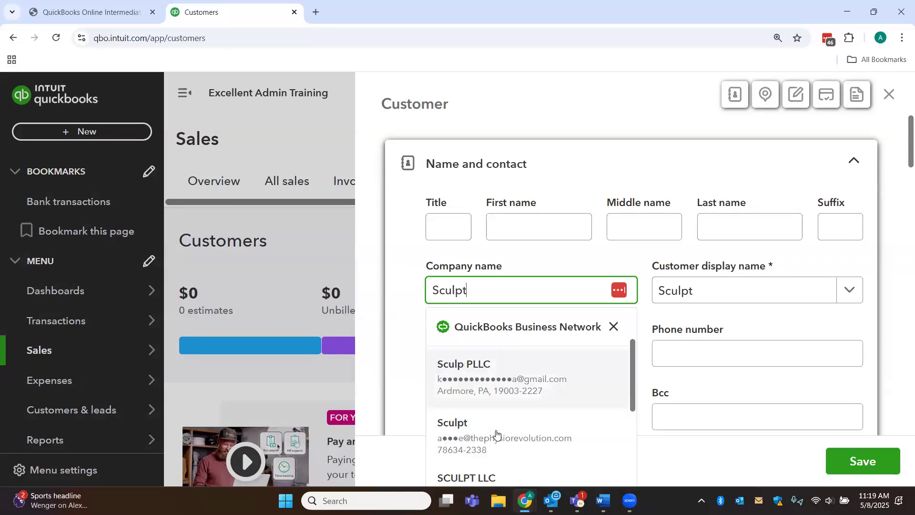
scroll(496, 434, down, 3)
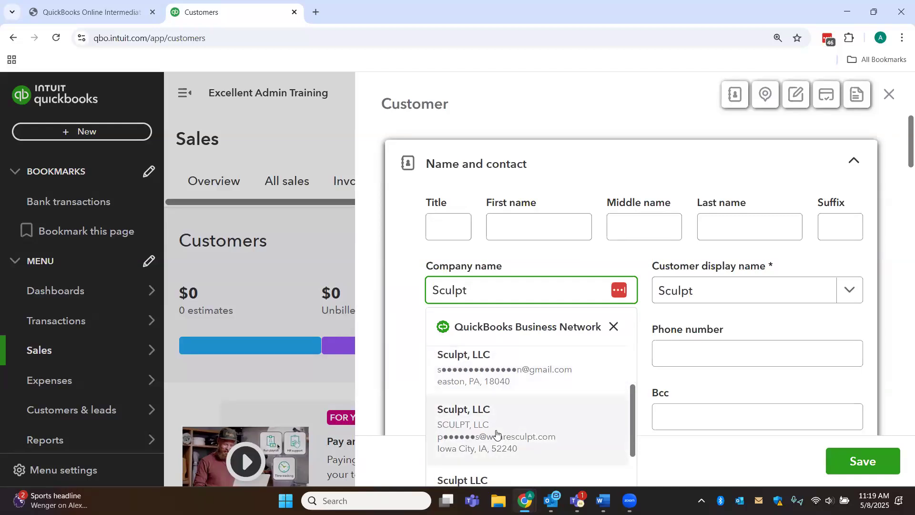
scroll(496, 432, down, 3)
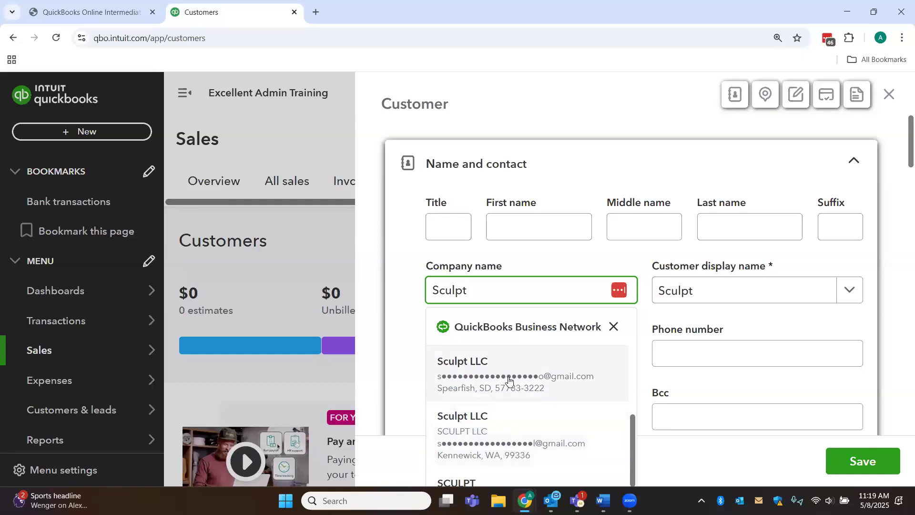
scroll(508, 400, down, 5)
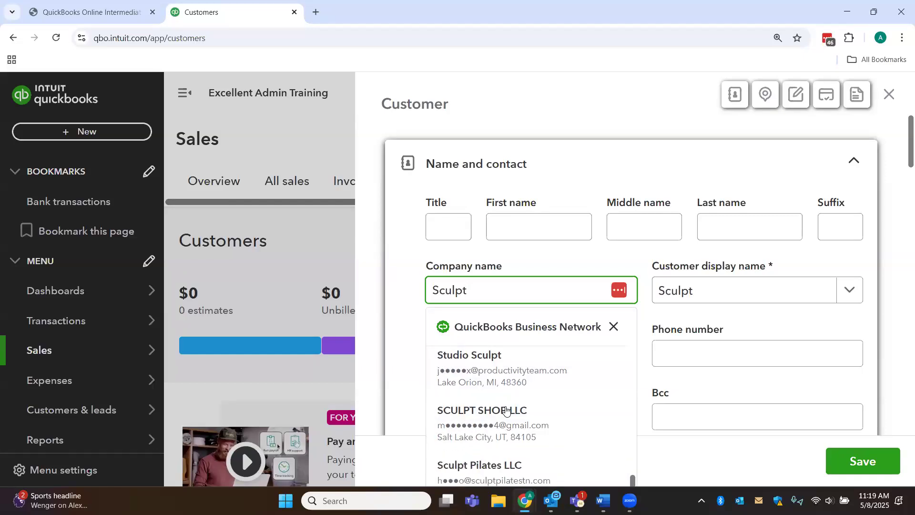
scroll(506, 409, down, 1)
scroll(506, 410, up, 2)
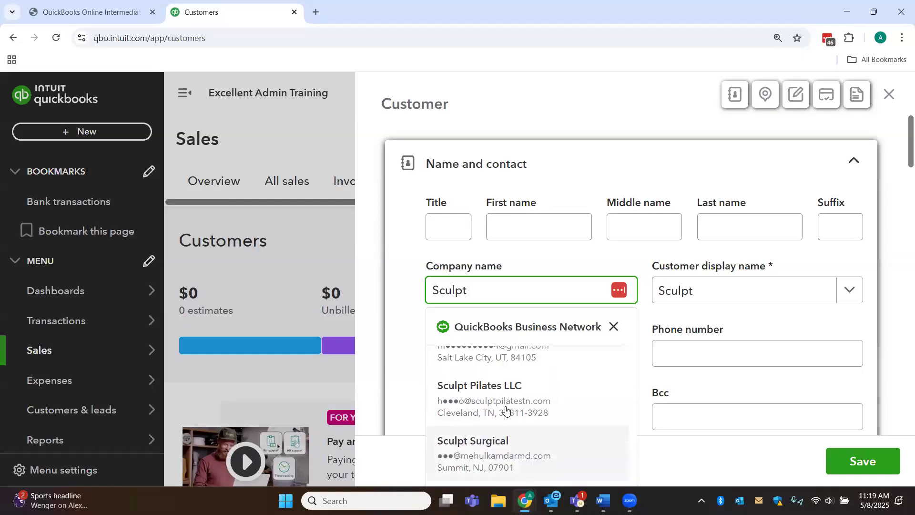
scroll(506, 408, up, 2)
scroll(506, 409, down, 1)
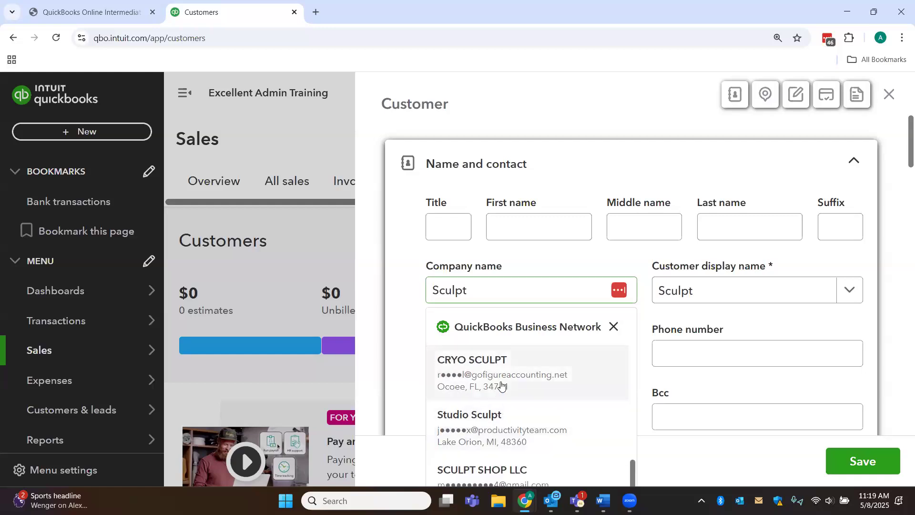
- Fill the new customer form from the CRYO SCULPT network match and review its contact and billing address fields
click(615, 365)
scroll(693, 272, down, 4)
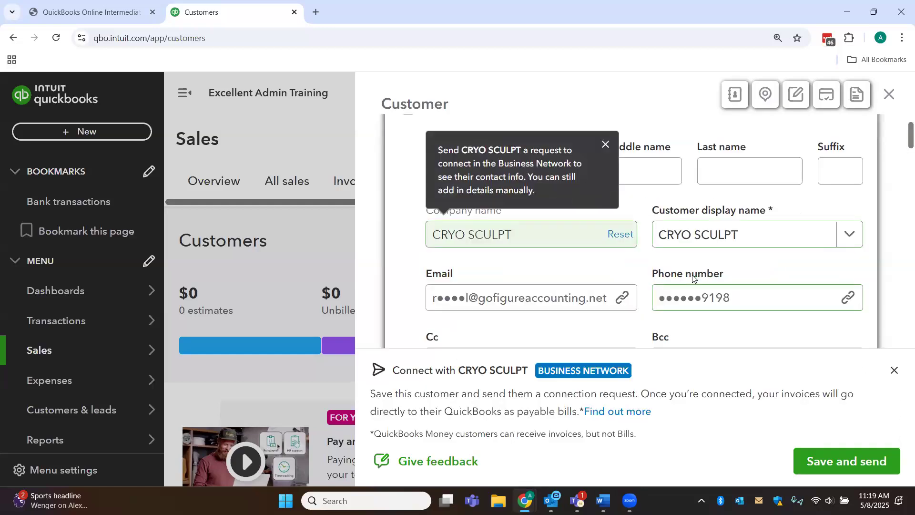
scroll(696, 186, down, 7)
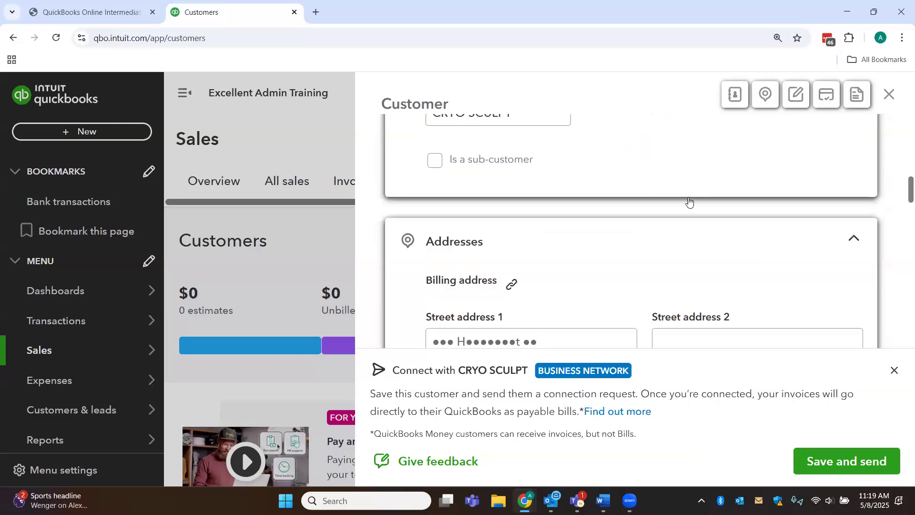
click(540, 240)
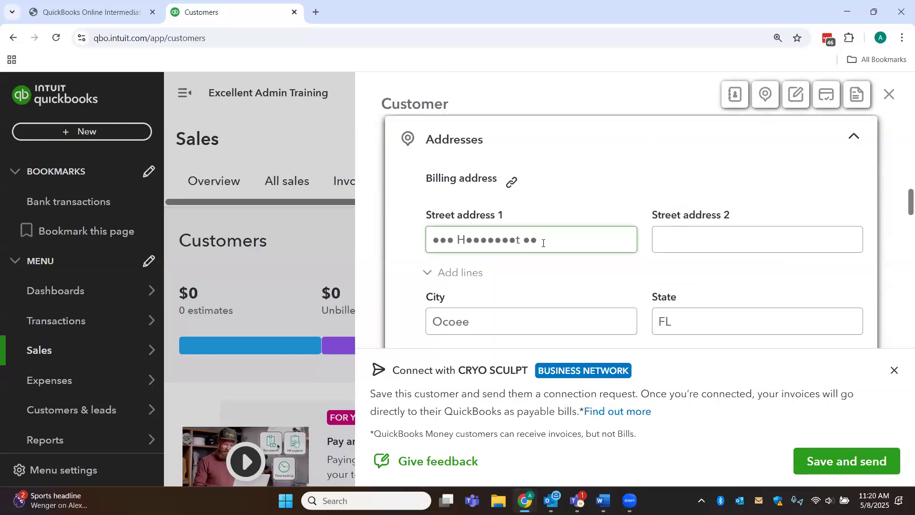
click(472, 198)
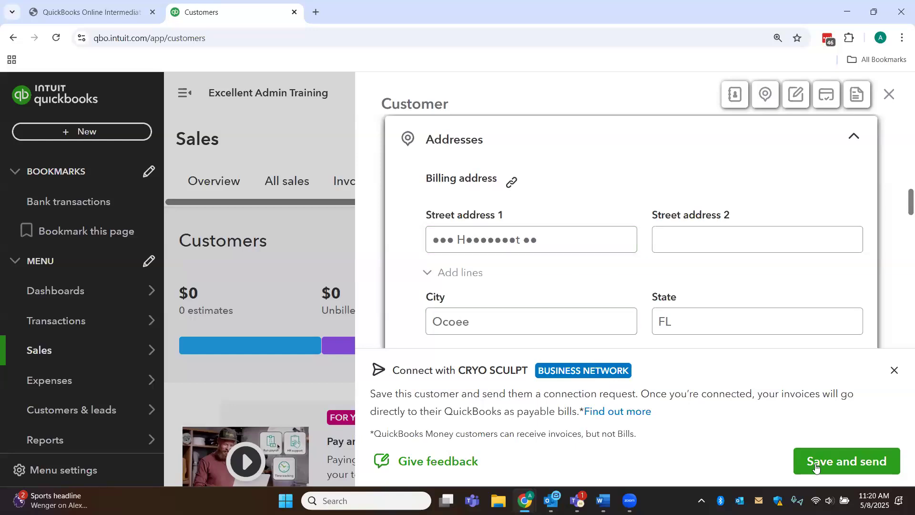
- Decline the Business Network connection with CRYO SCULPT and discard the new customer without saving
click(894, 372)
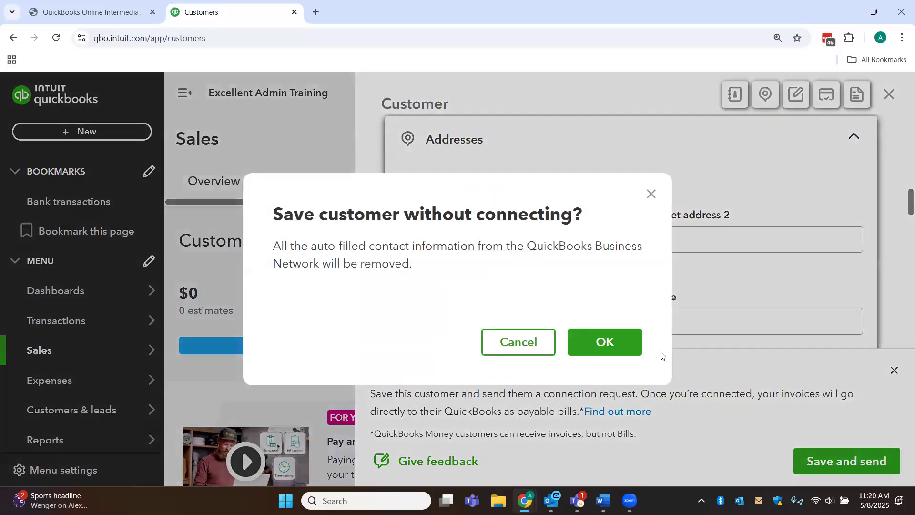
click(608, 344)
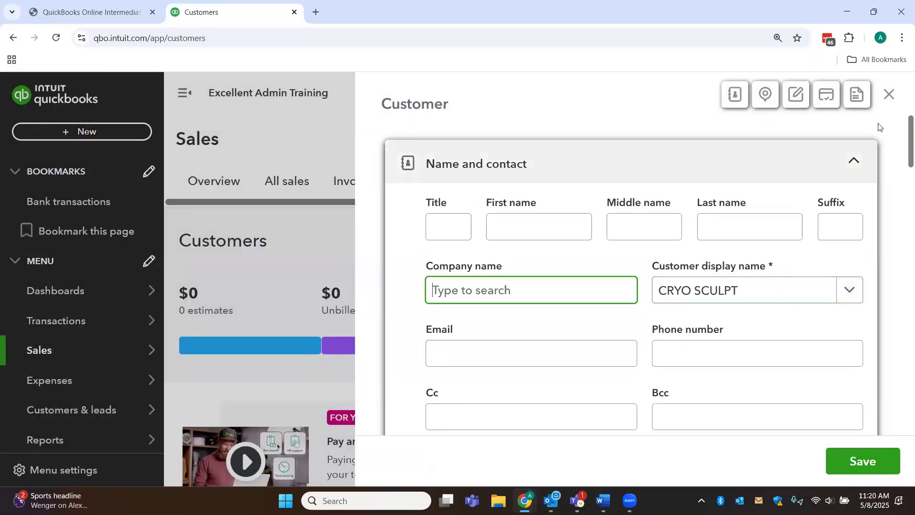
click(889, 94)
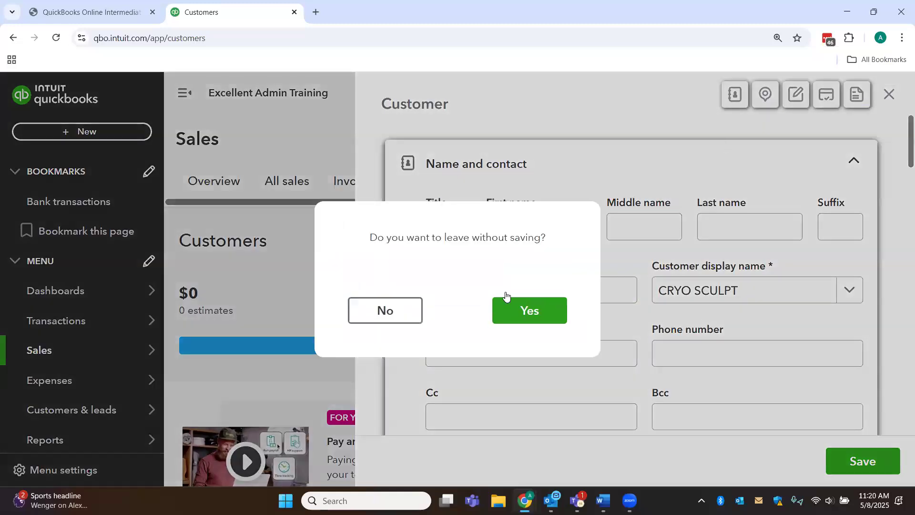
click(530, 315)
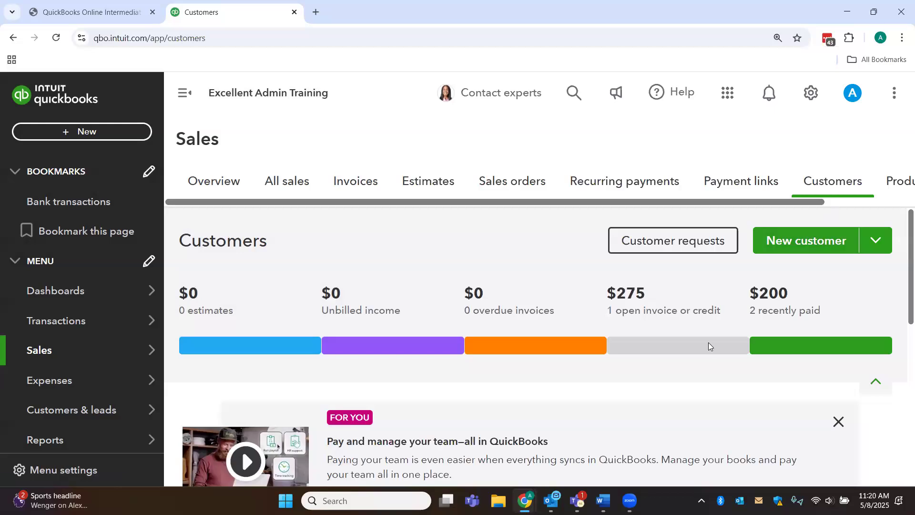
- Open the first listed customer's record, review the name and contact fields in its edit form, and close the form without changes
scroll(708, 342, down, 8)
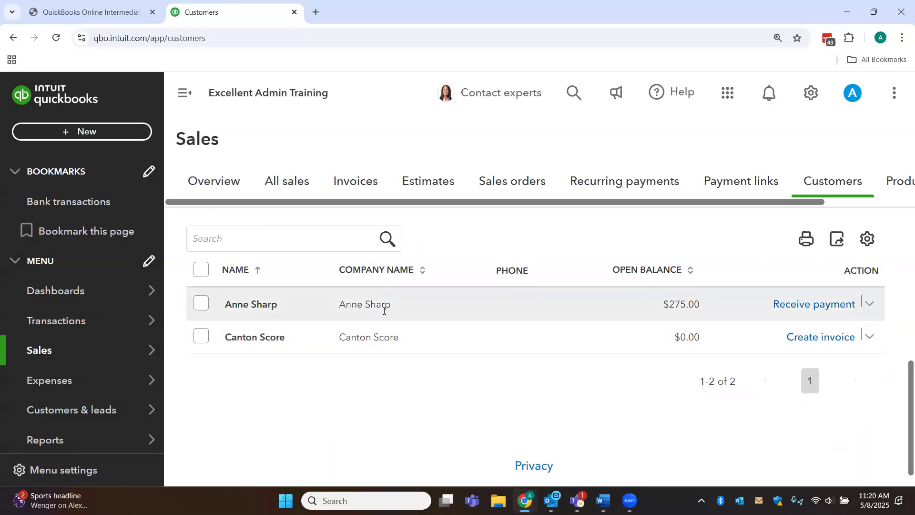
click(384, 311)
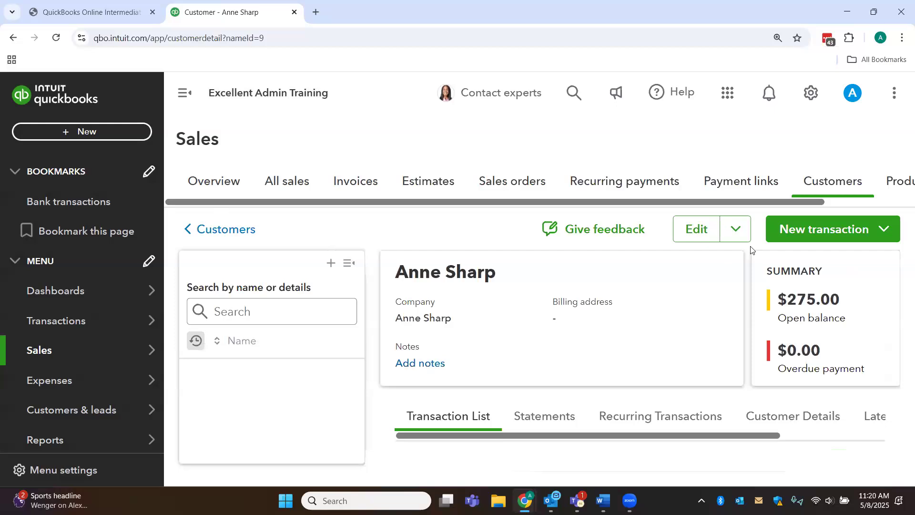
click(684, 233)
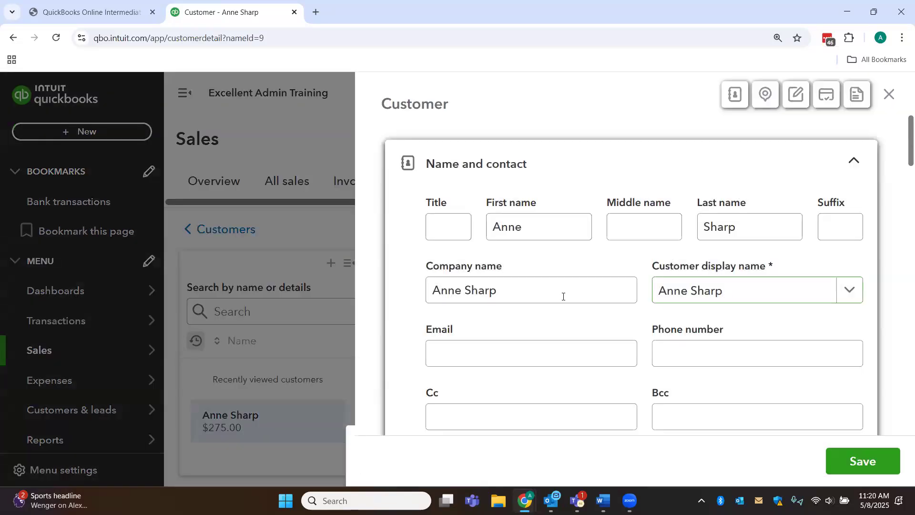
scroll(562, 296, down, 6)
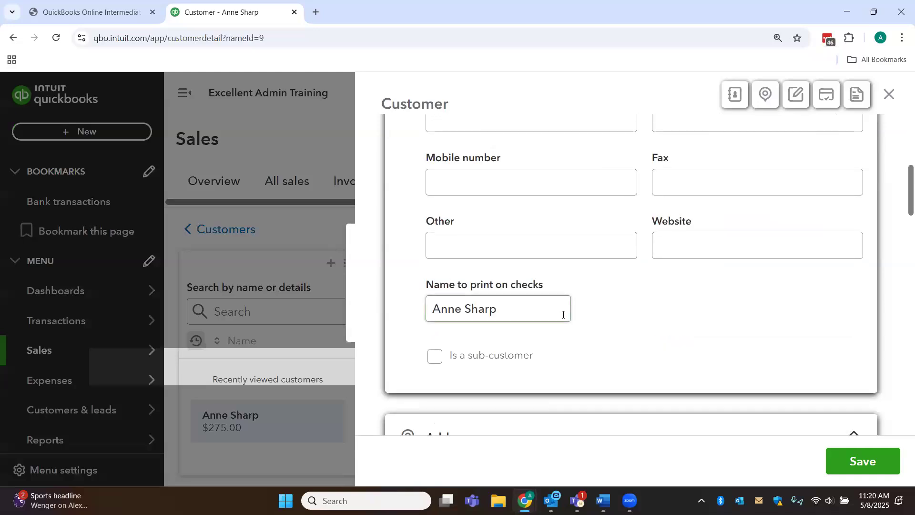
scroll(564, 315, up, 7)
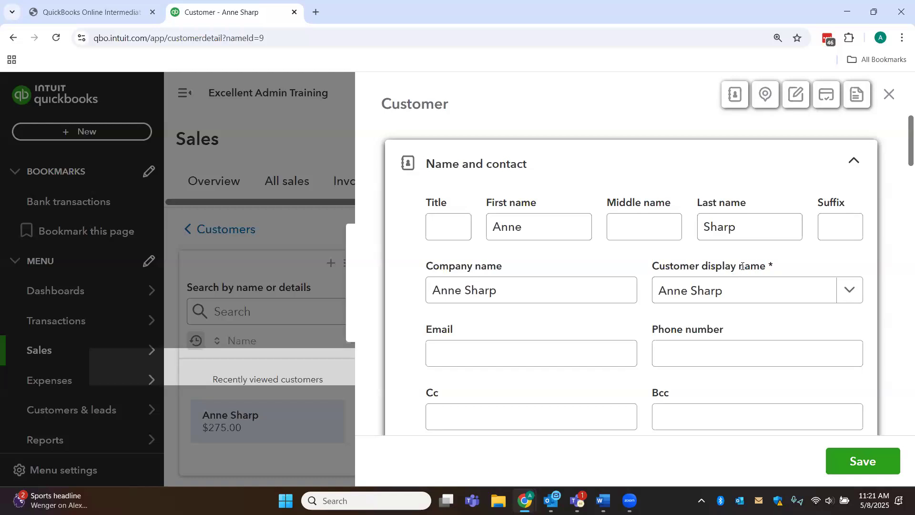
click(888, 94)
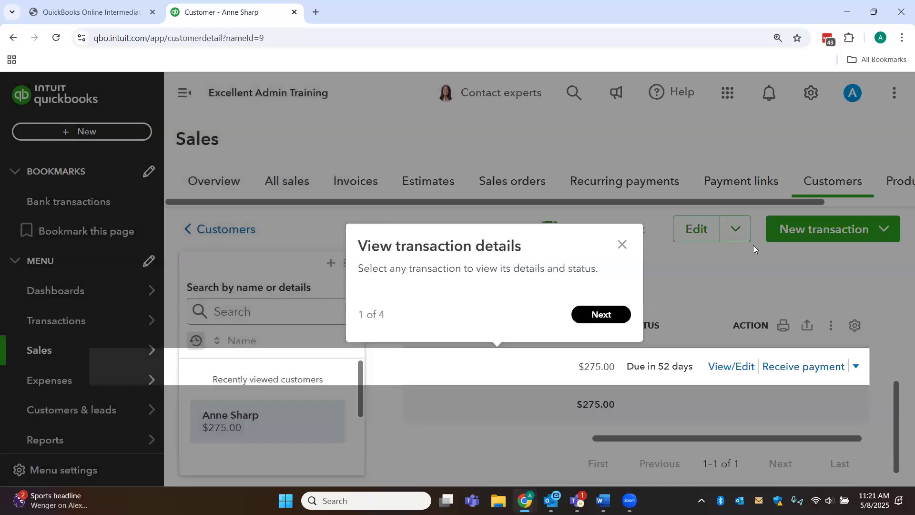
- Dismiss the transaction details tour and open the Products & services page under Sales
click(622, 242)
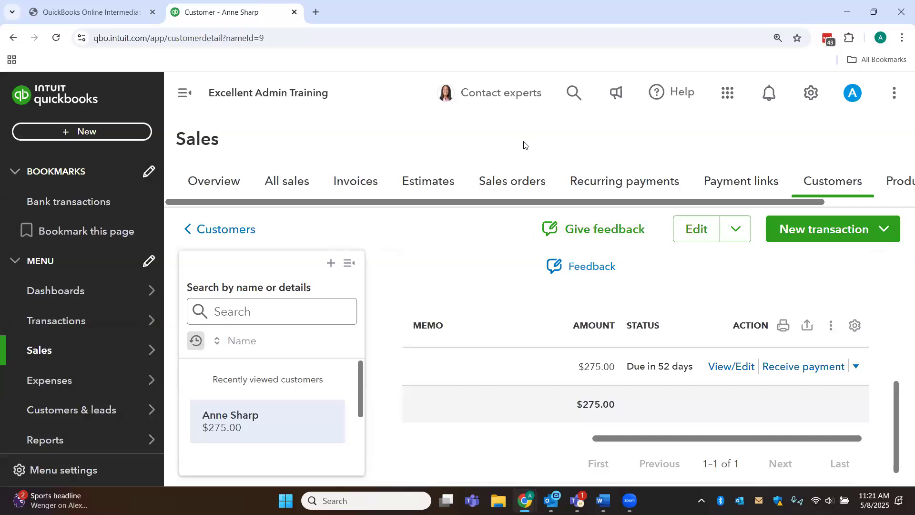
drag(713, 207, 852, 205)
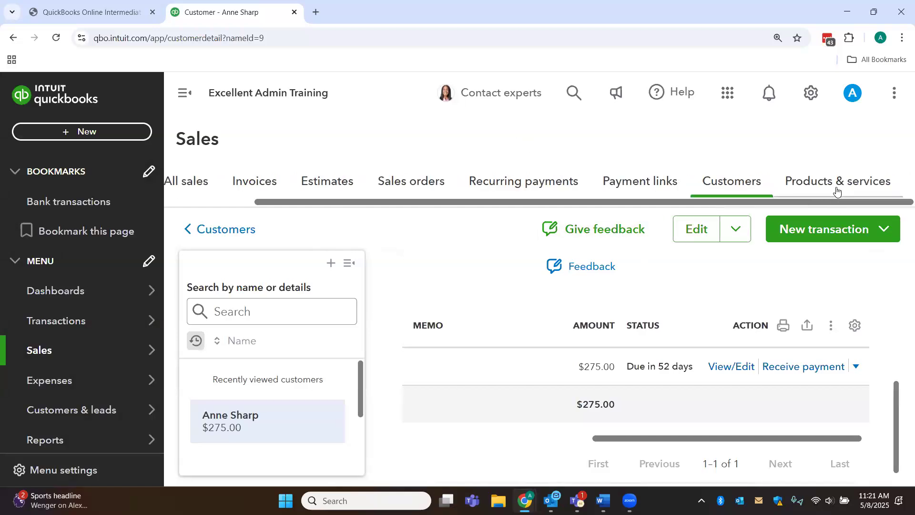
click(836, 186)
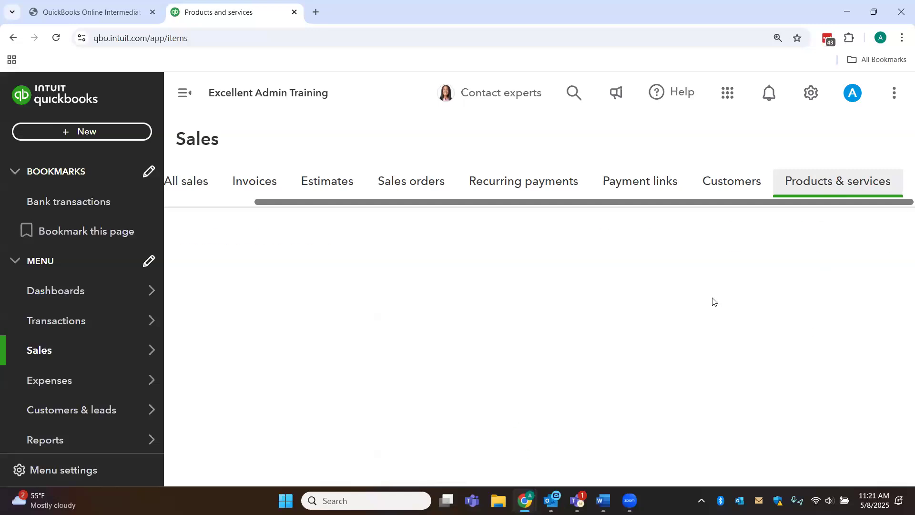
- Start a new service item and name it Bookkeeping
scroll(508, 380, down, 2)
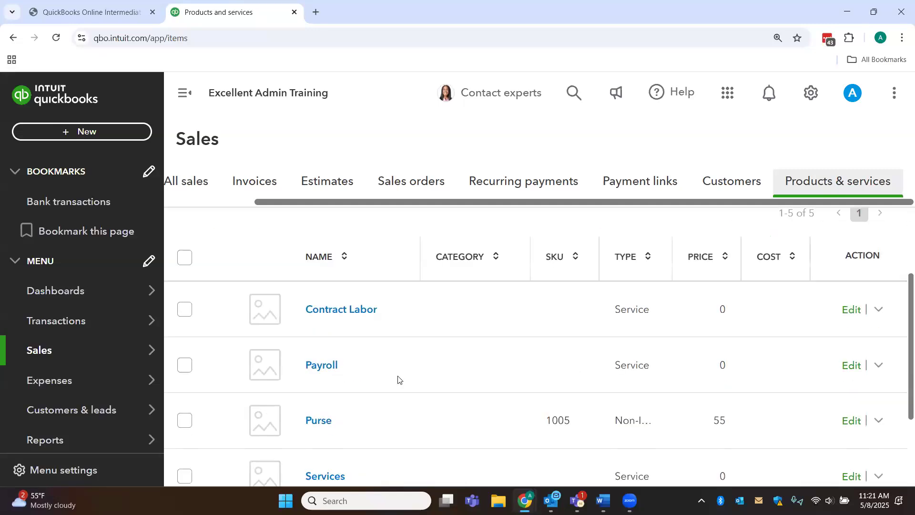
scroll(453, 411, up, 2)
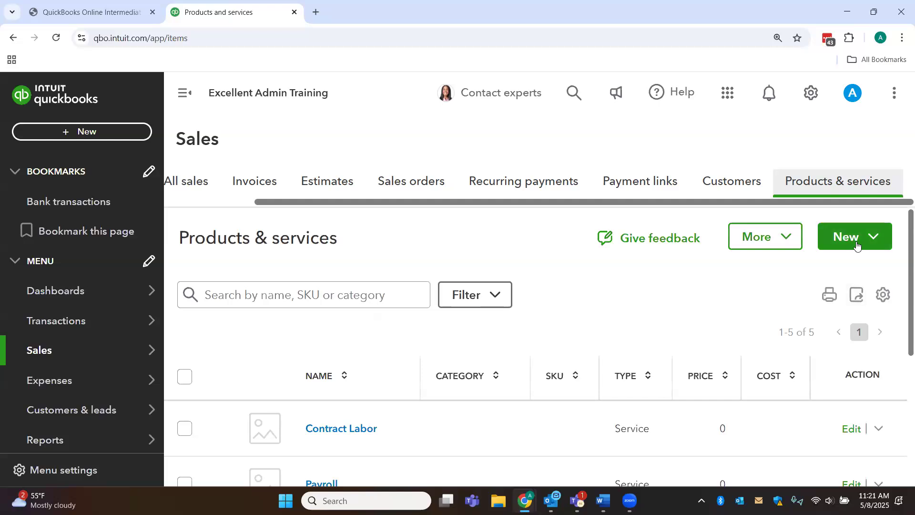
click(832, 241)
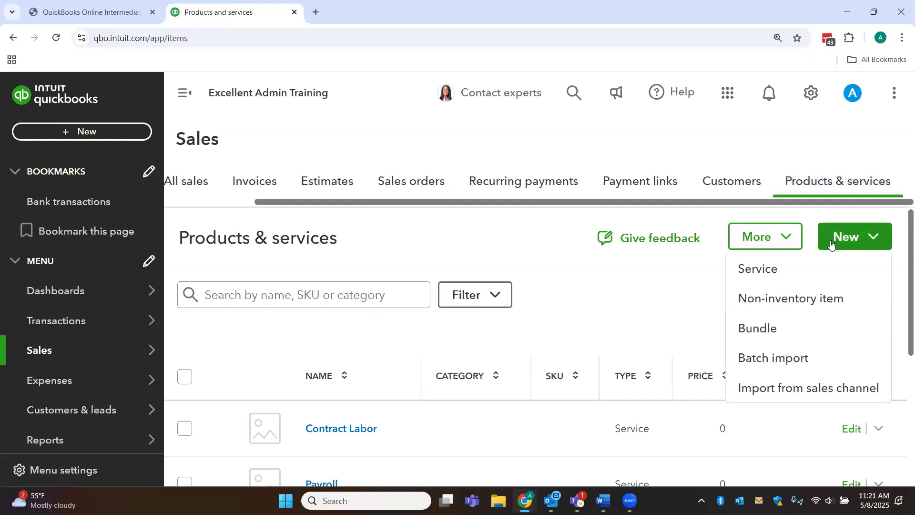
click(808, 267)
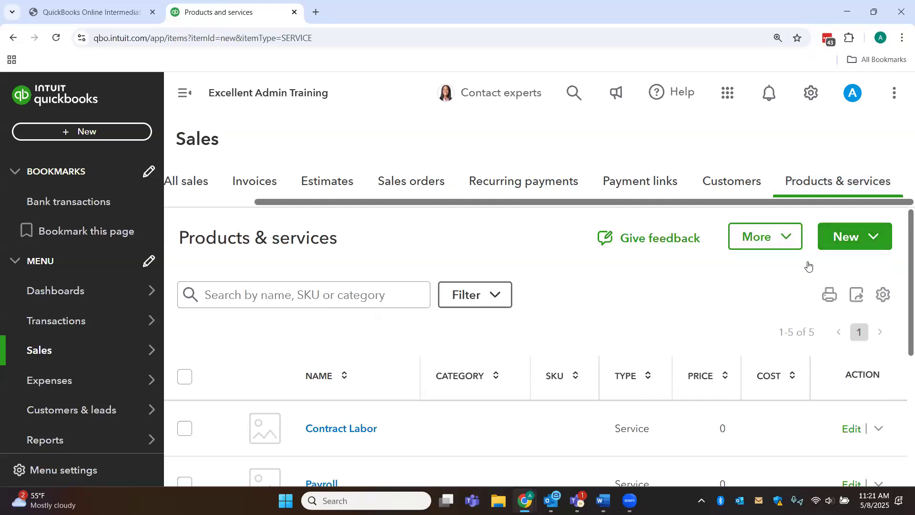
click(542, 223)
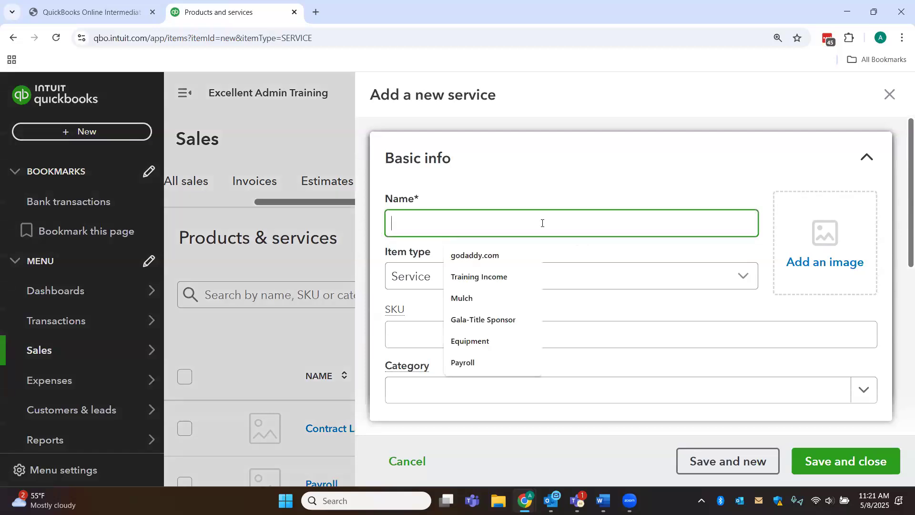
text(Bookke)
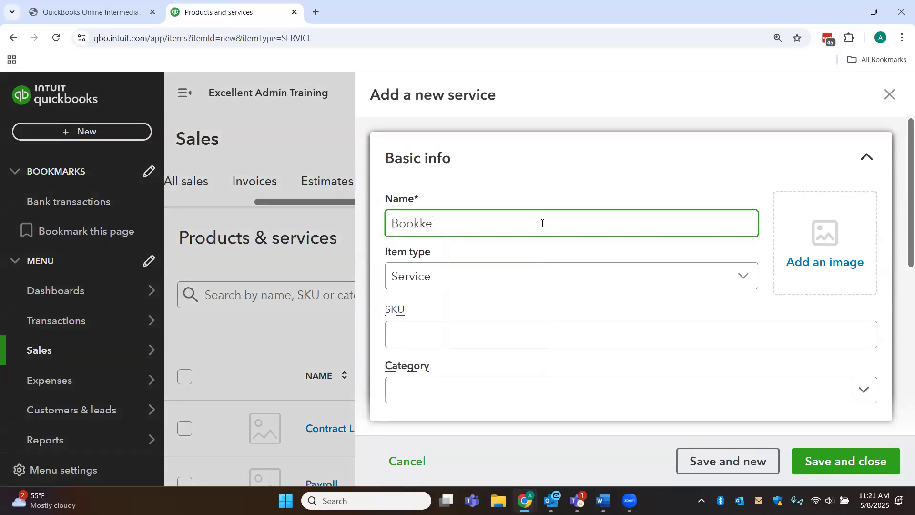
text(eping)
- Enter Package Income as the Bookkeeping service's income account and choose to add it as a new account
scroll(515, 381, down, 5)
scroll(703, 335, down, 1)
click(718, 305)
text(Pac)
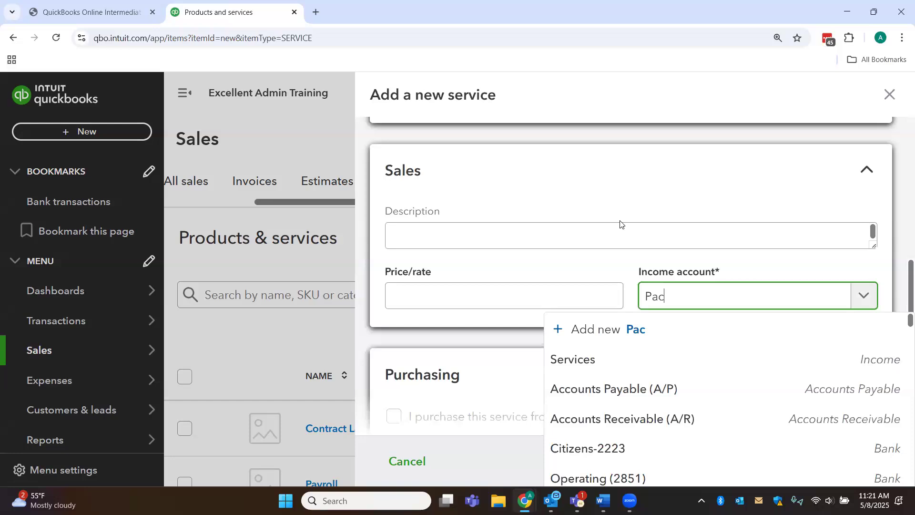
text(kage Incoem)
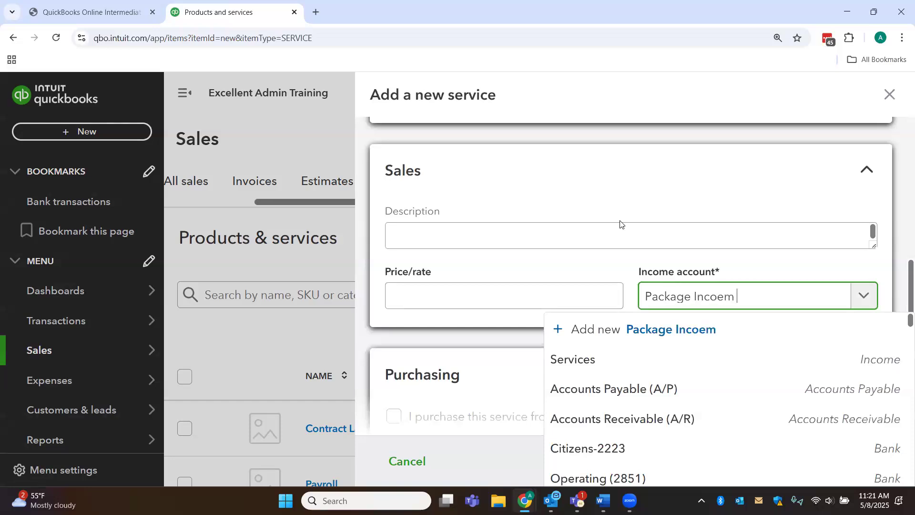
key(BackSpace)
key(BackSpace)
text(me)
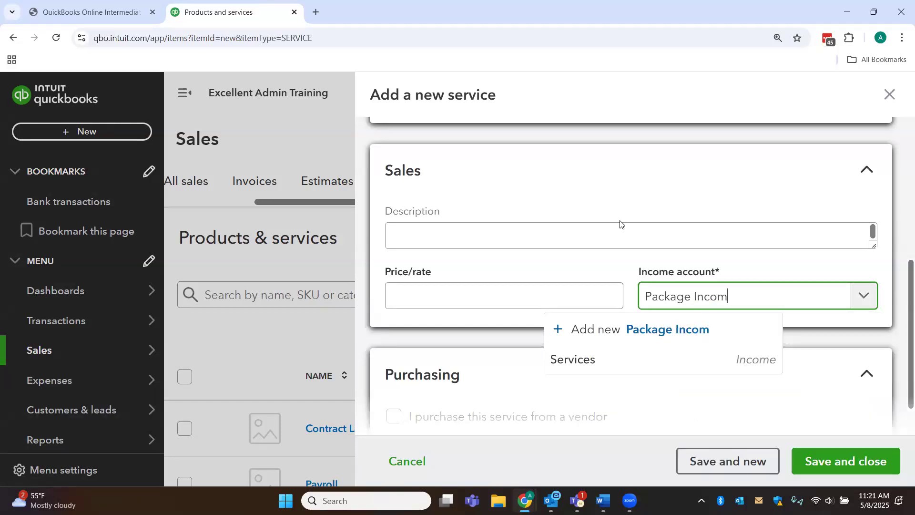
click(747, 334)
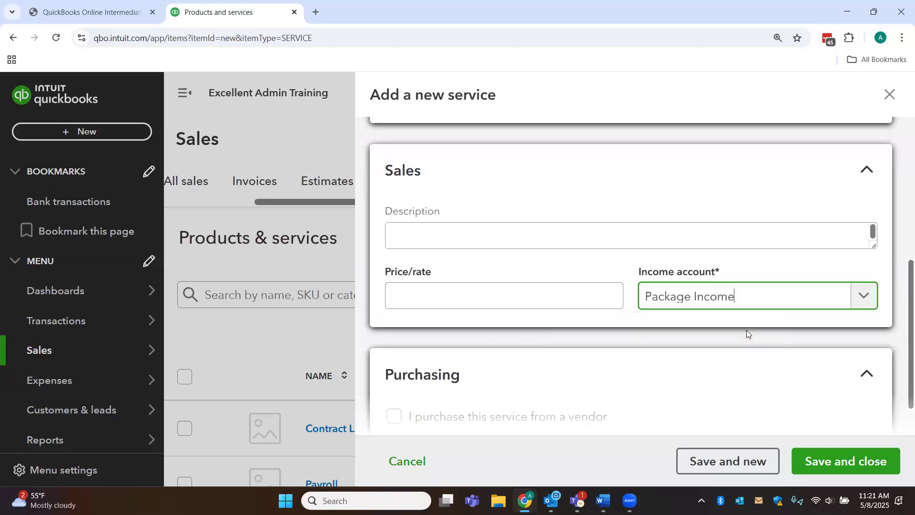
- Save the Package Income account with type Income and detail type Service/Fee Income, and save and close the Bookkeeping service
click(618, 224)
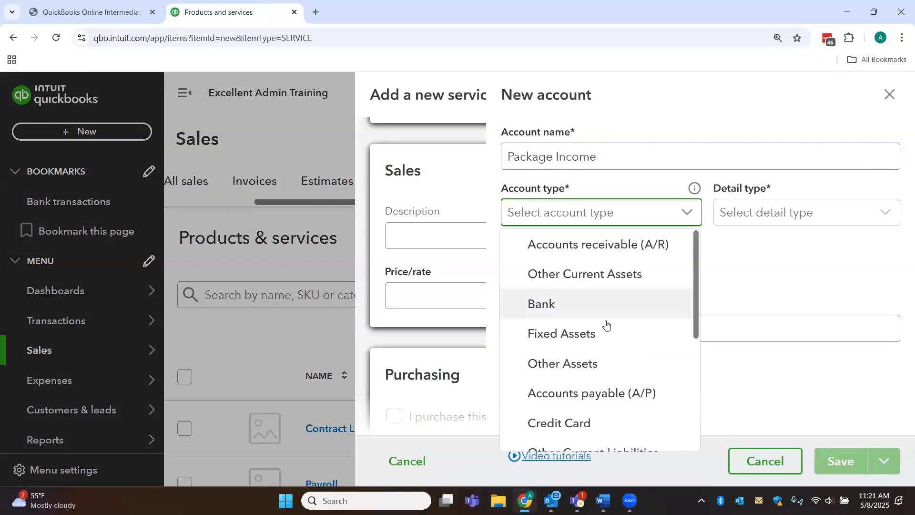
scroll(604, 324, down, 1)
scroll(591, 376, down, 1)
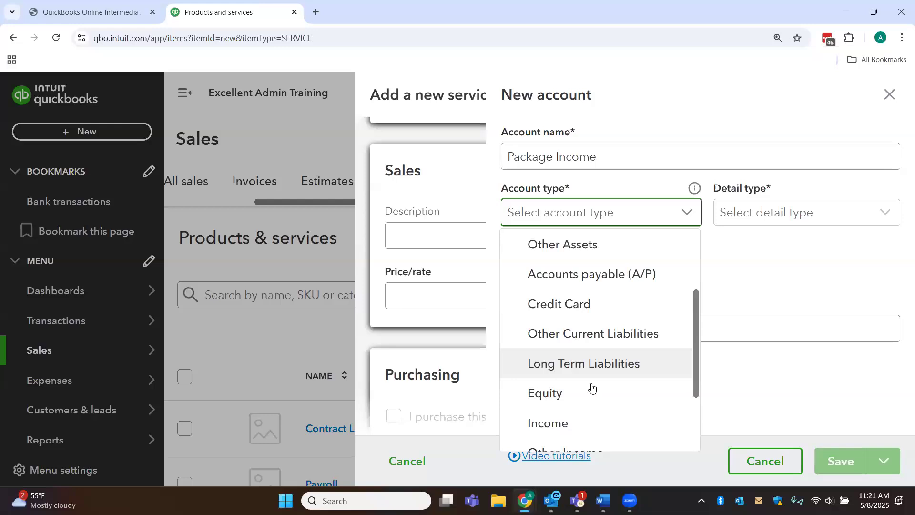
click(567, 425)
click(755, 223)
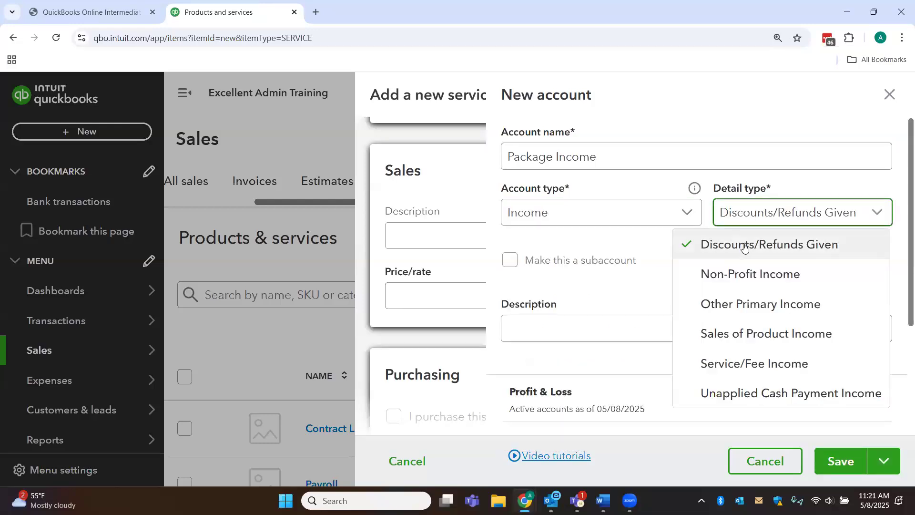
click(729, 363)
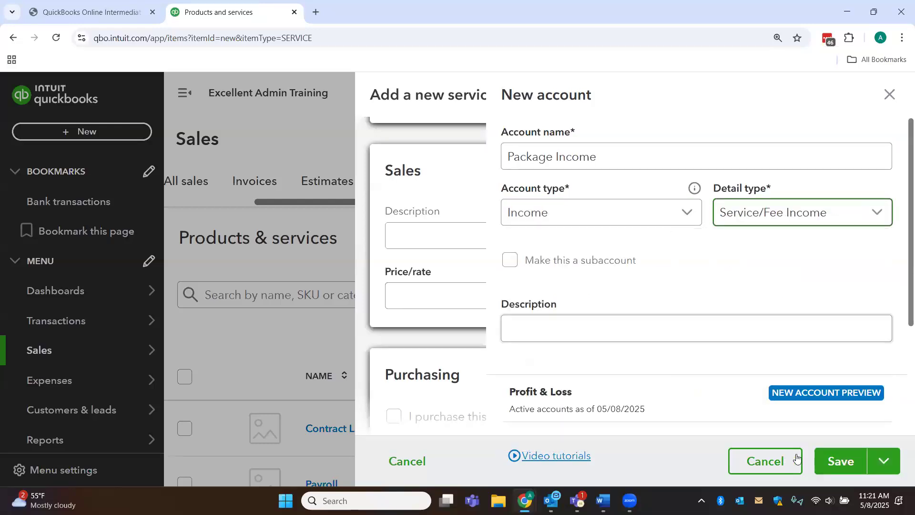
click(831, 462)
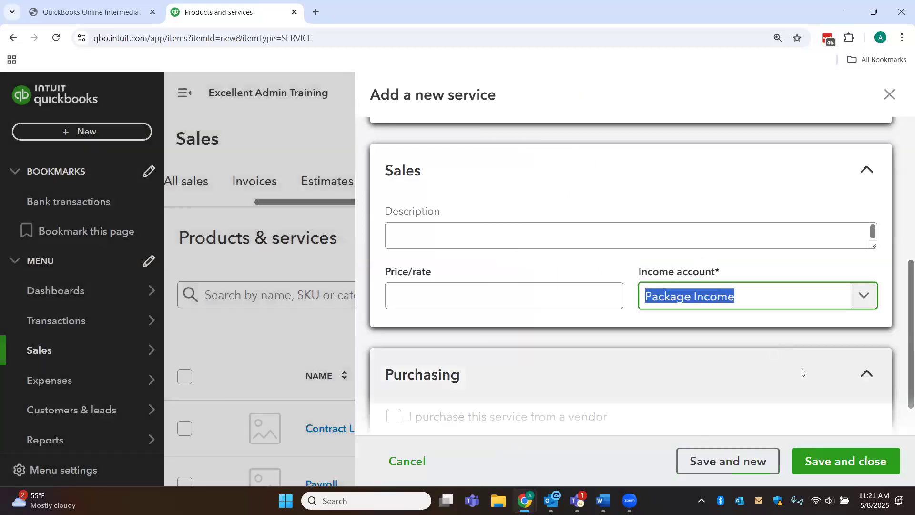
click(817, 469)
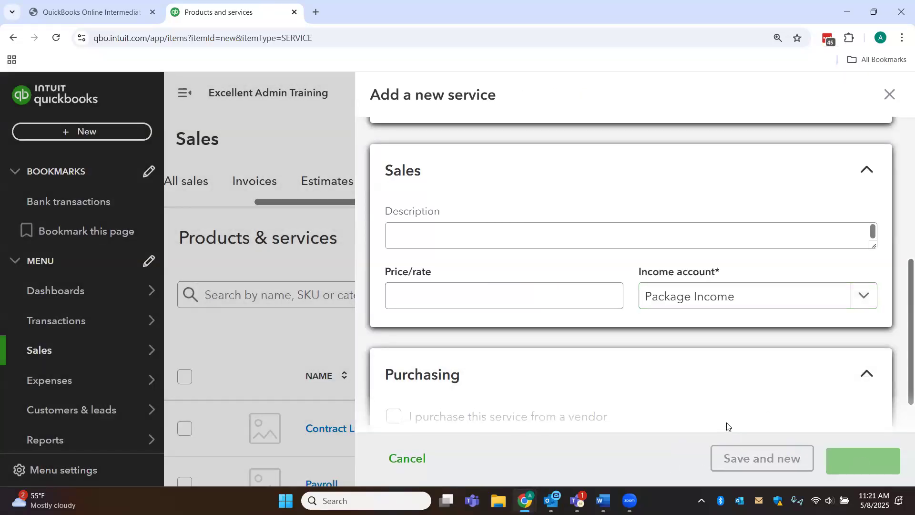
- Open the Training service for editing and go to its sales fields
scroll(660, 414, down, 4)
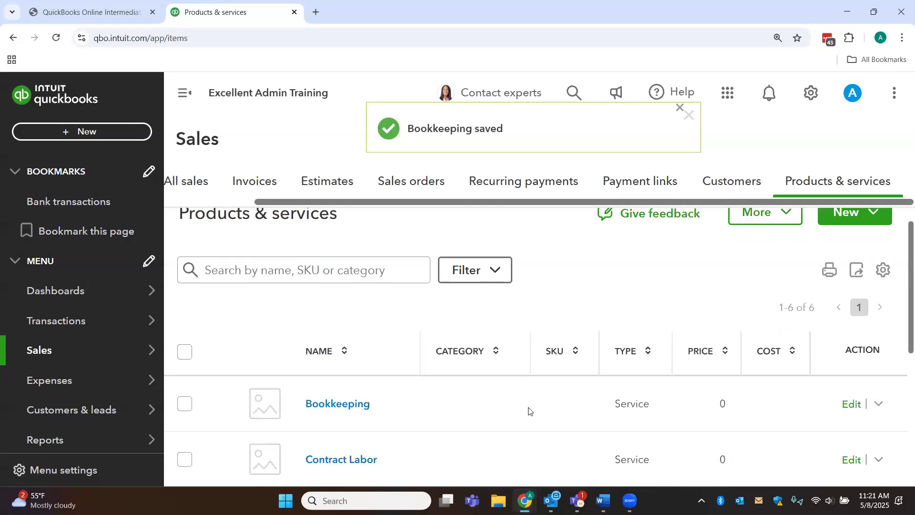
scroll(381, 381, down, 1)
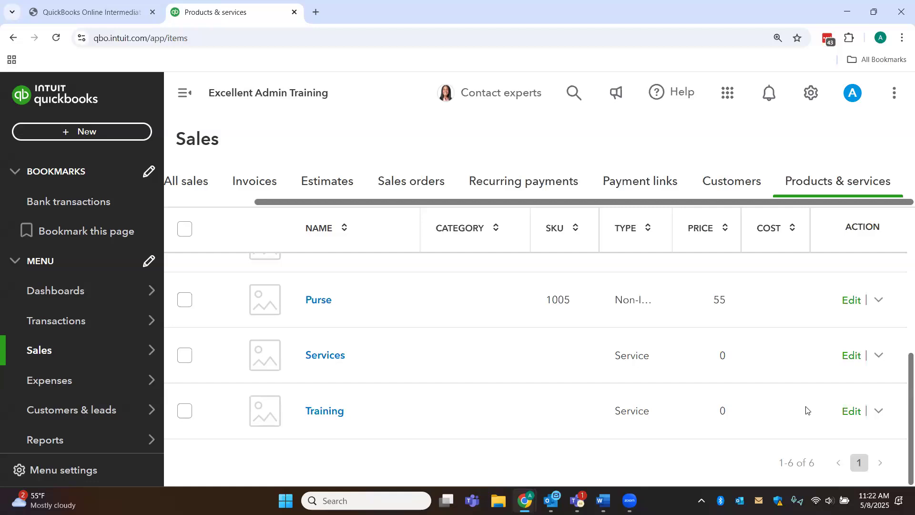
click(852, 413)
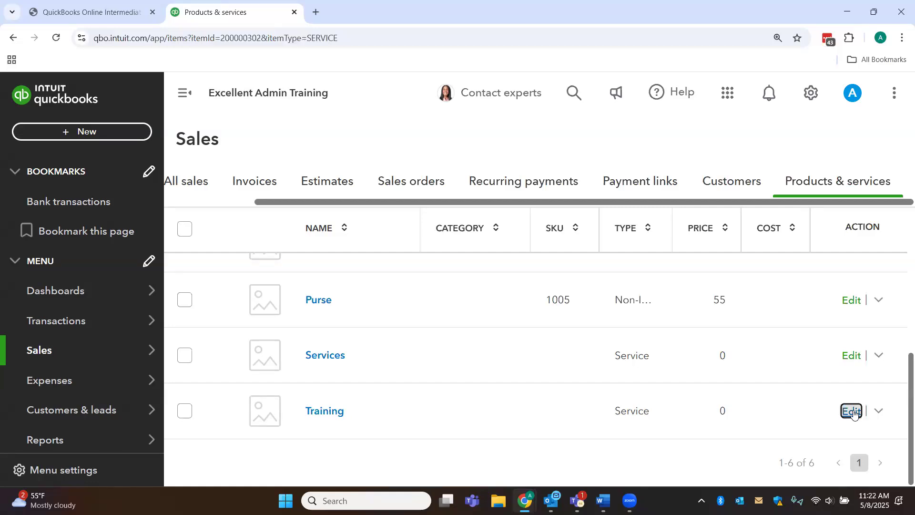
scroll(664, 361, down, 4)
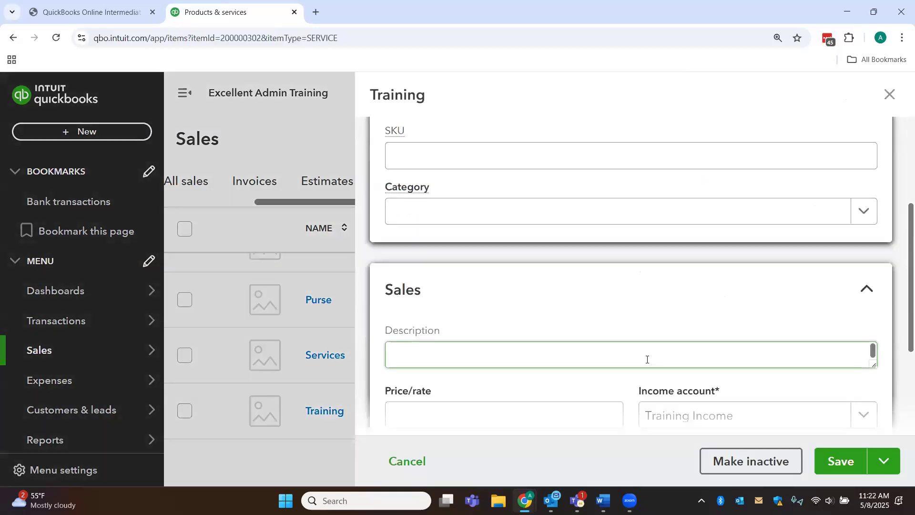
- Try to enter the formula 350*.1+350 as the Training service's price/rate
click(491, 415)
text(350)
text(*.1+350)
click(422, 356)
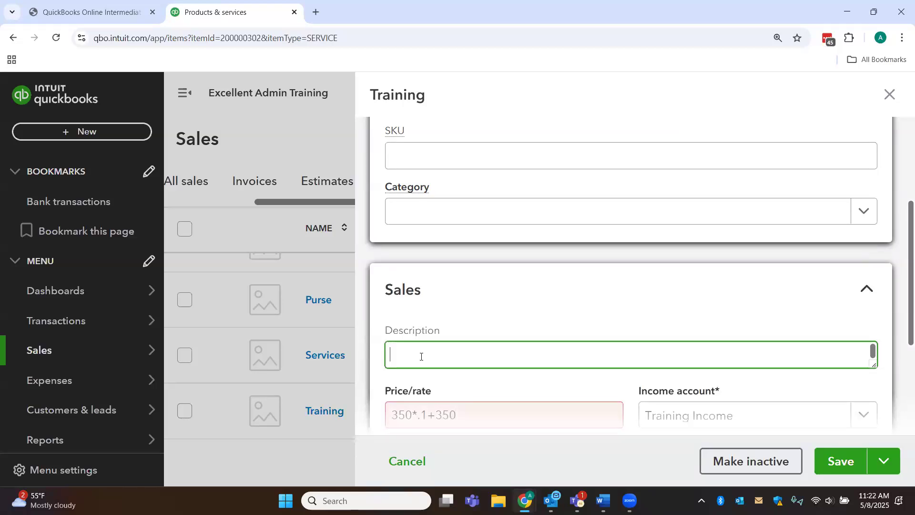
click(474, 401)
click(468, 407)
key(Tab)
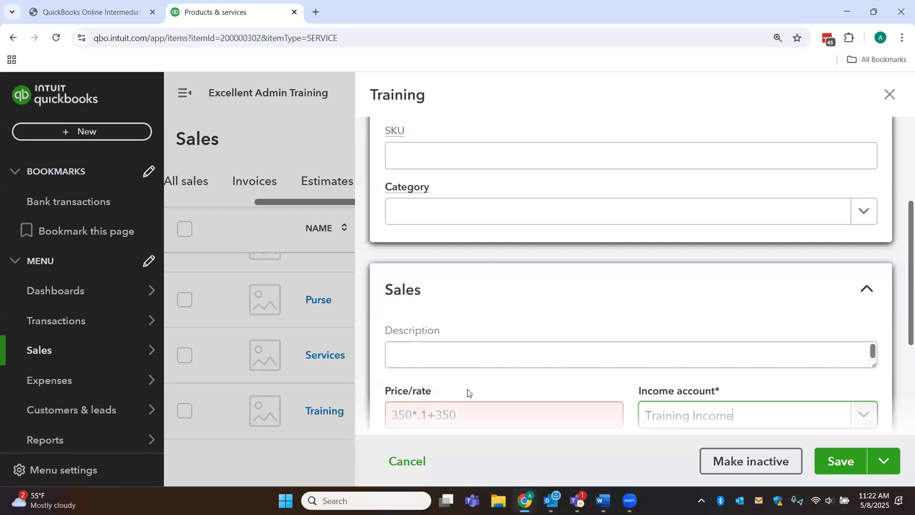
- Try to replace the Training service's price/rate with the shorter formula 350*.1
scroll(429, 395, down, 3)
click(428, 294)
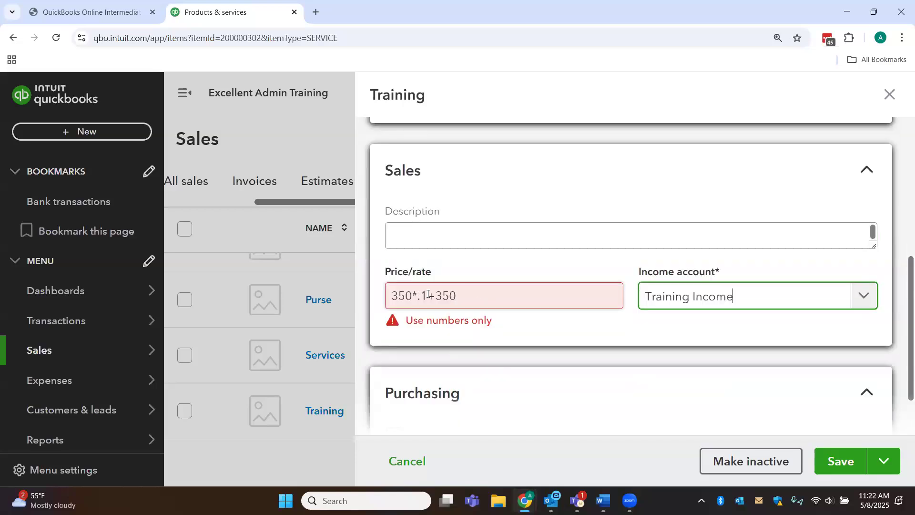
click(417, 302)
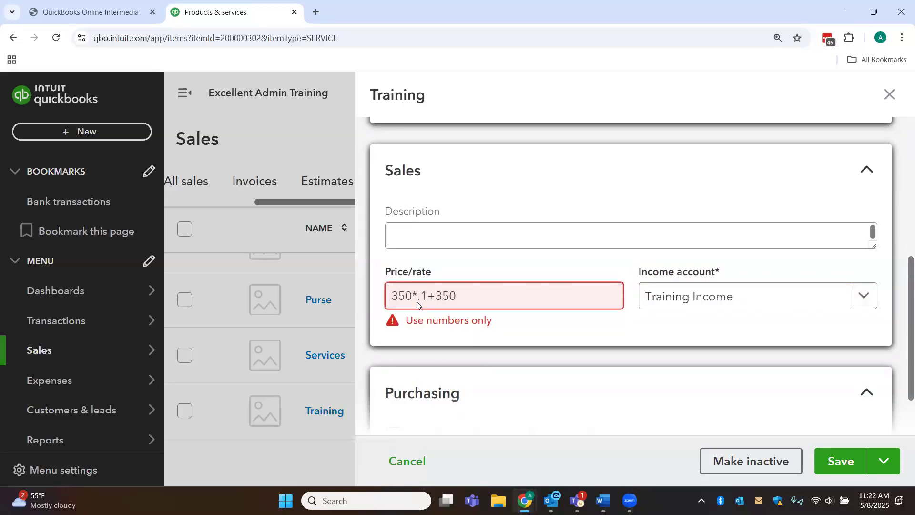
drag(466, 291, 253, 323)
text(350*.1)
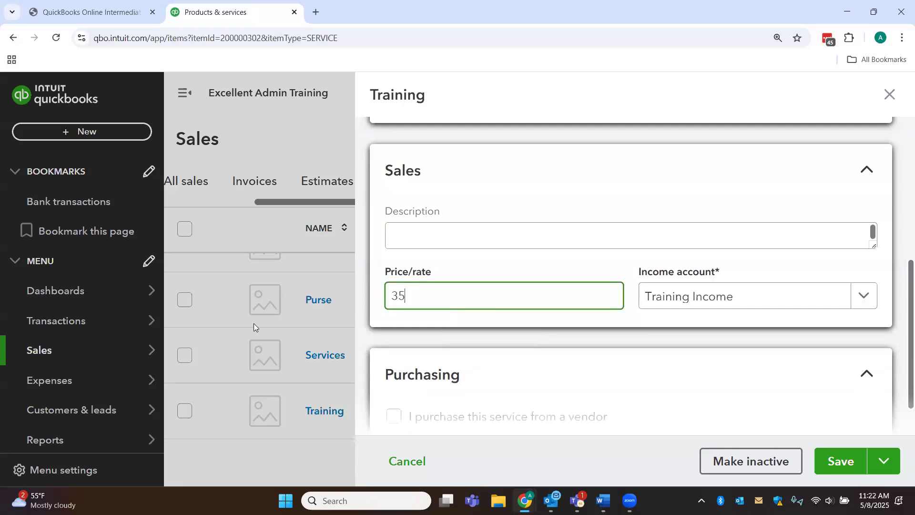
key(Tab)
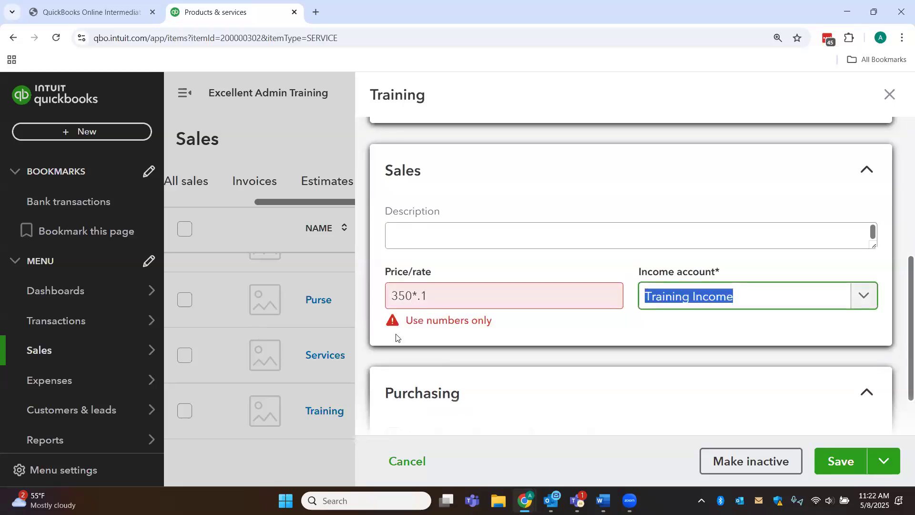
- Set the Training service's price/rate to 385 and save the service
drag(500, 286, 199, 293)
key(BackSpace)
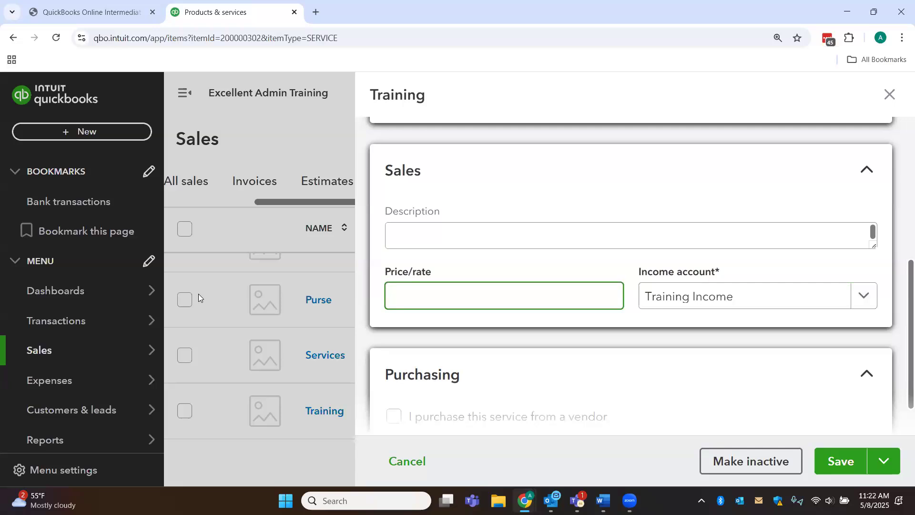
text(3)
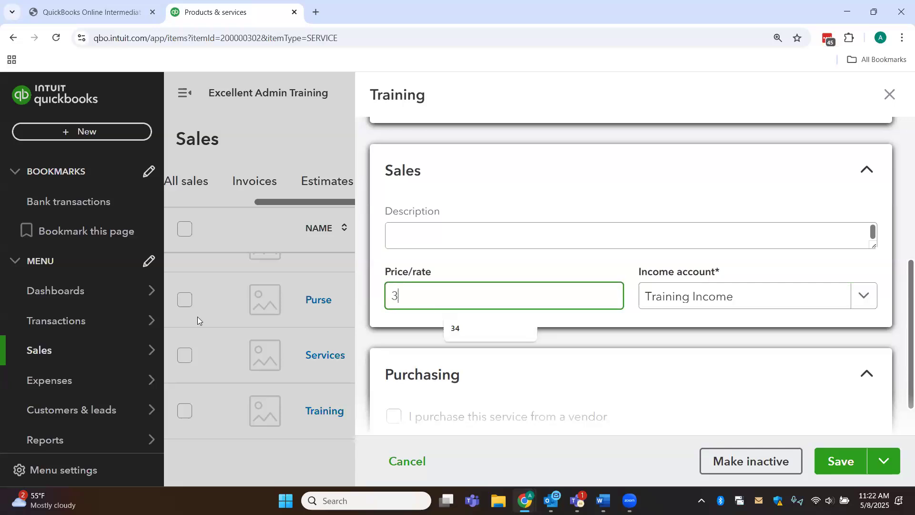
key(BackSpace)
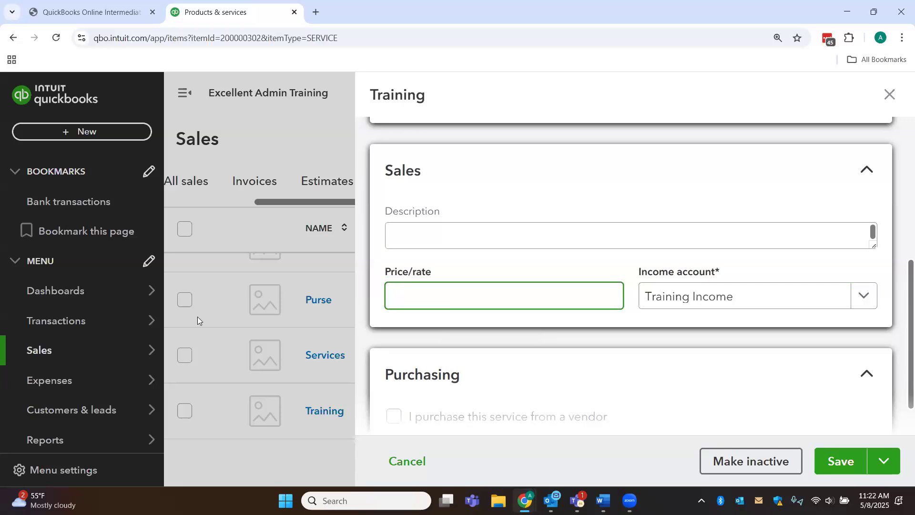
text(385)
key(Tab)
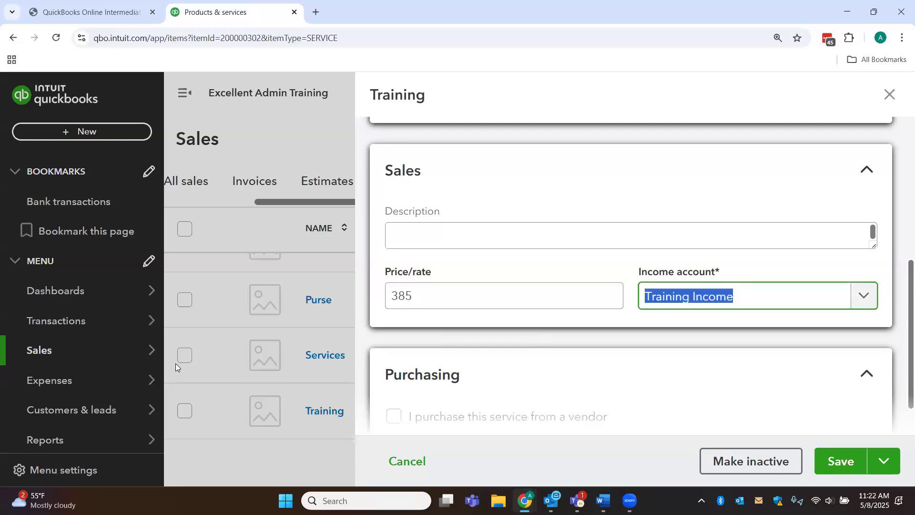
click(839, 460)
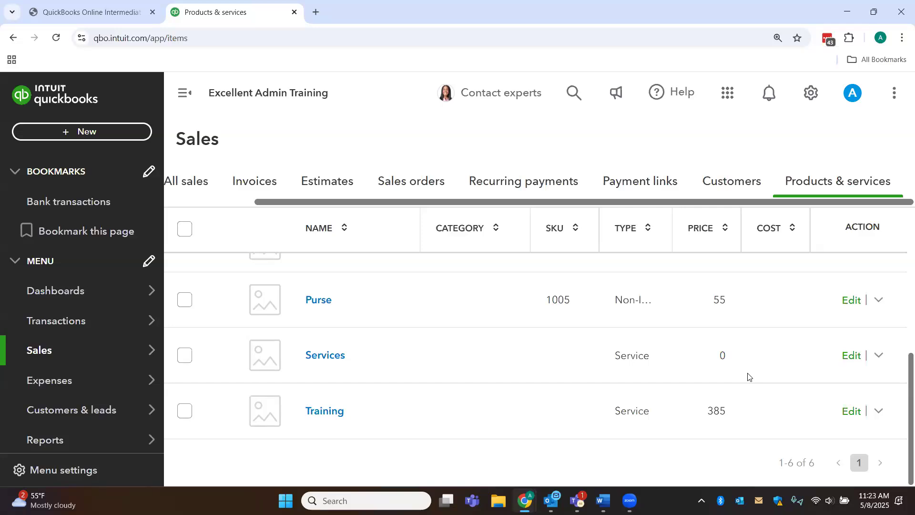
click(852, 413)
scroll(839, 405, up, 4)
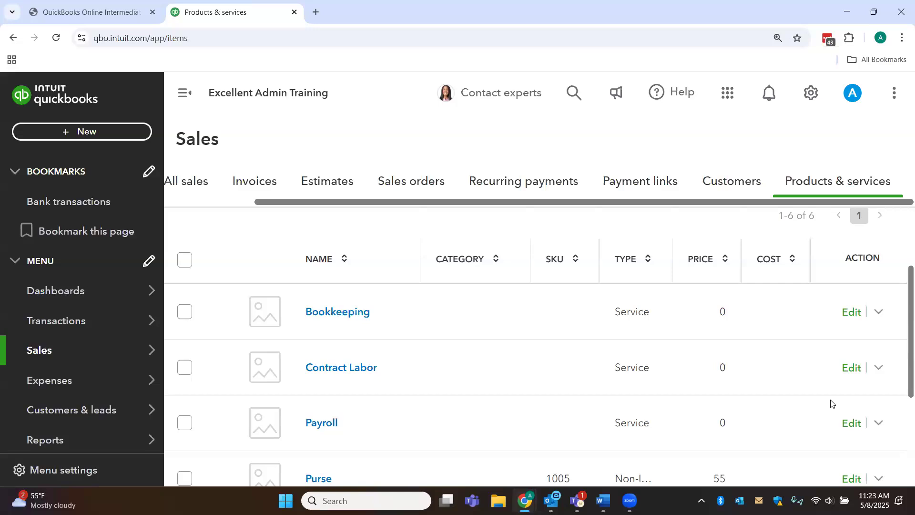
scroll(832, 404, down, 4)
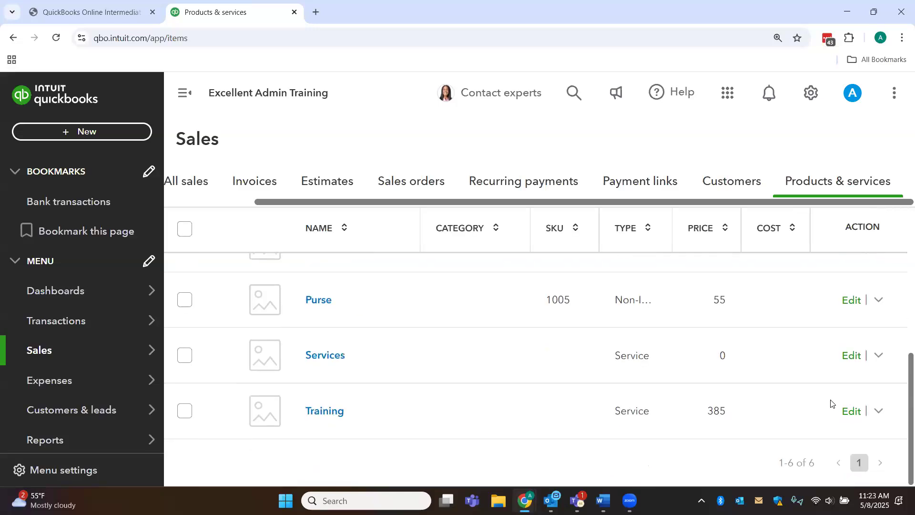
scroll(832, 404, up, 5)
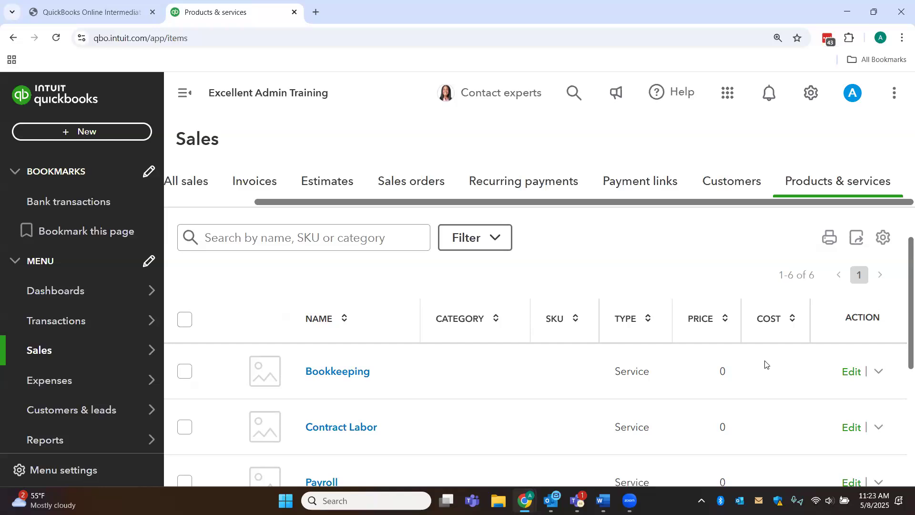
- Change the Bookkeeping service's income account to Sales, save the service and dismiss the confirmation
click(851, 372)
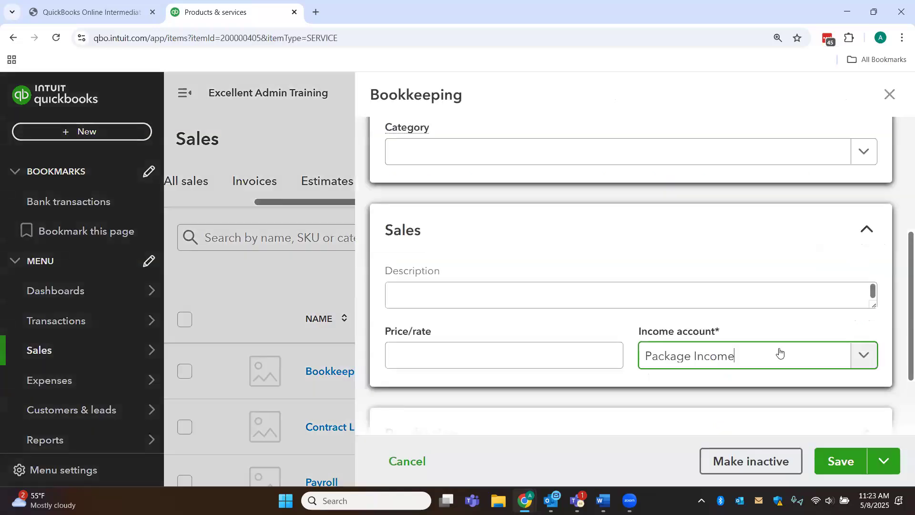
click(778, 353)
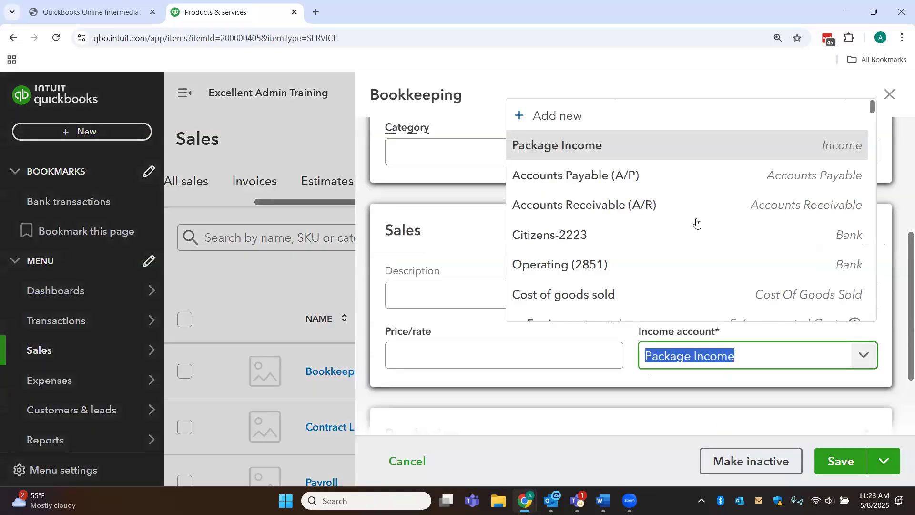
scroll(703, 190, down, 3)
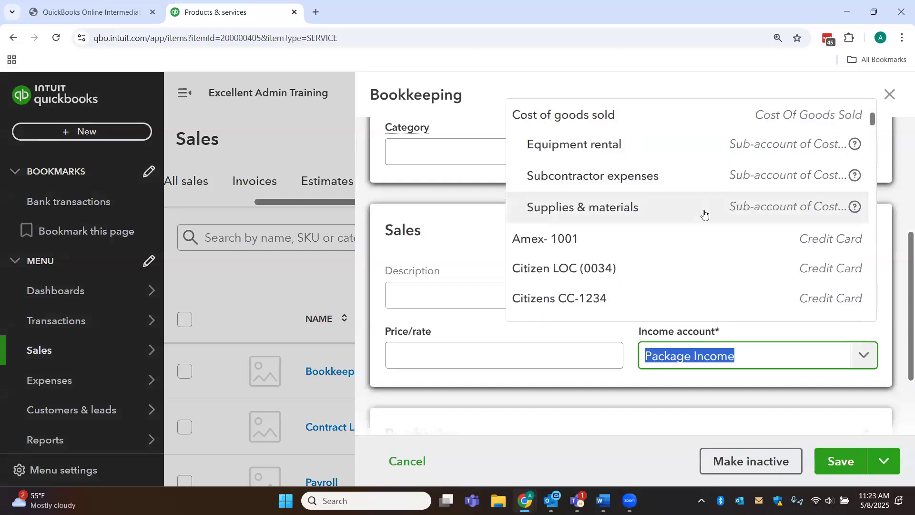
scroll(704, 209, down, 3)
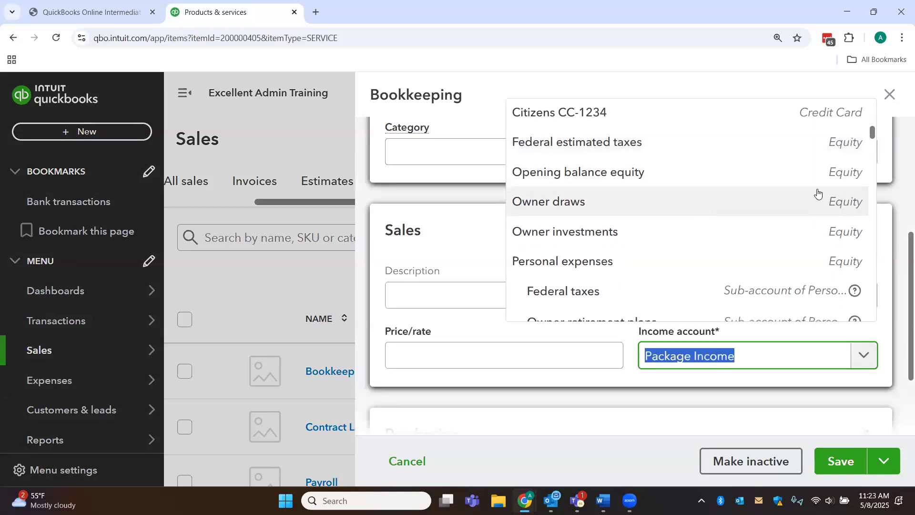
scroll(817, 234, down, 10)
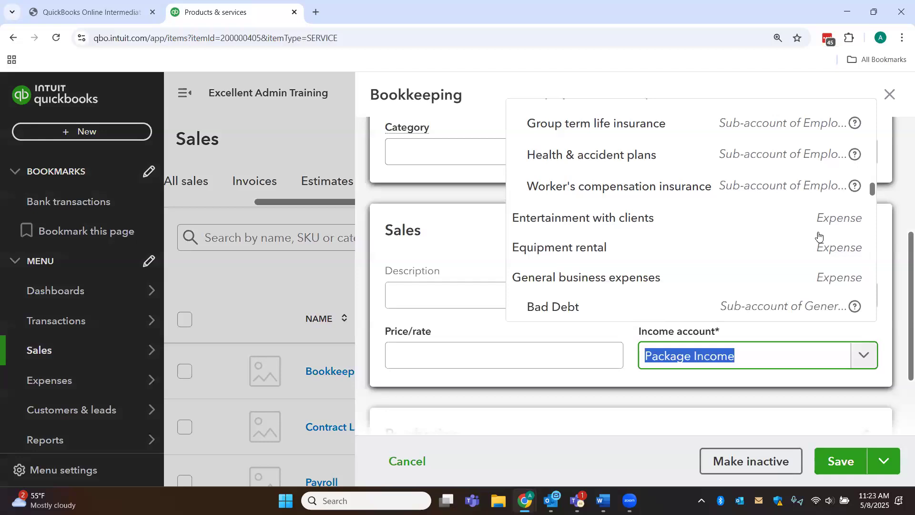
scroll(818, 233, down, 12)
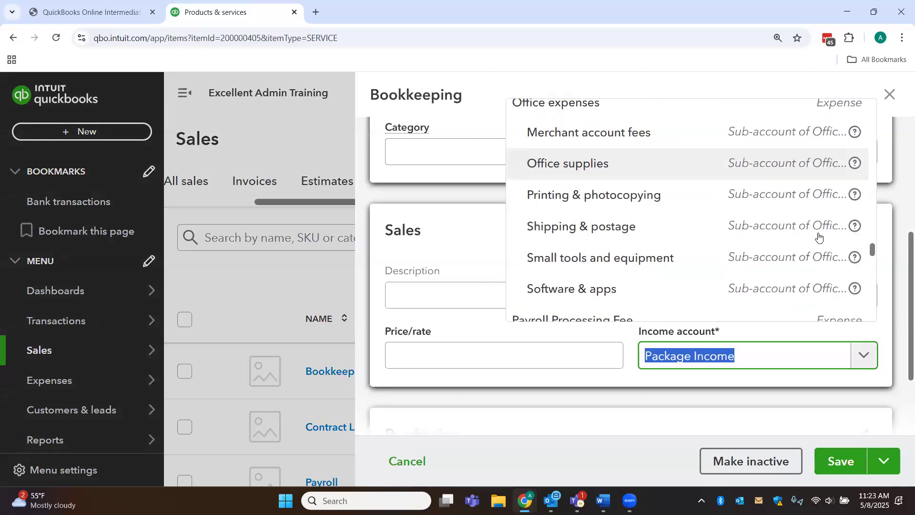
scroll(818, 233, down, 12)
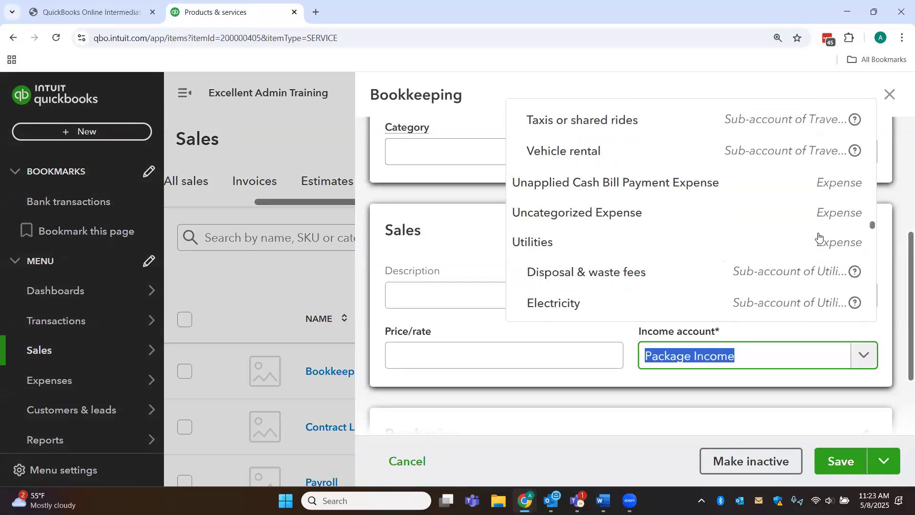
scroll(818, 235, down, 12)
scroll(818, 236, up, 3)
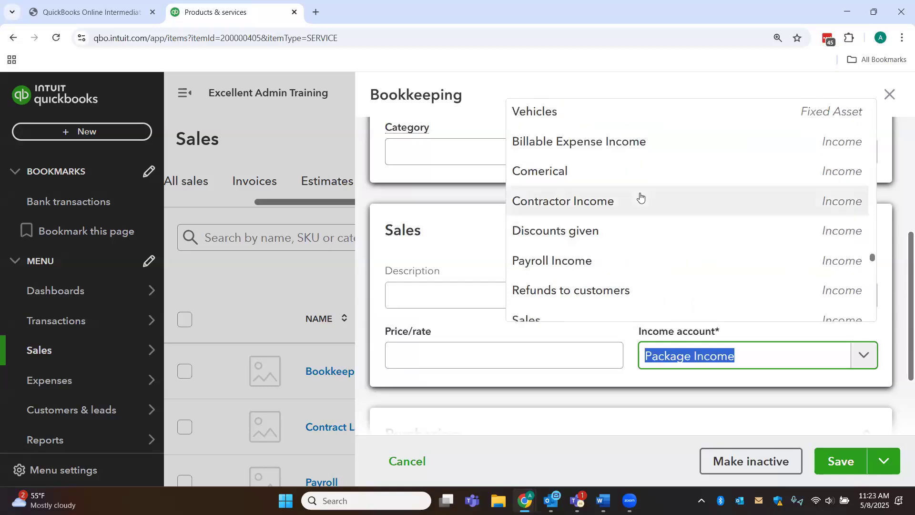
scroll(551, 276, down, 2)
click(548, 262)
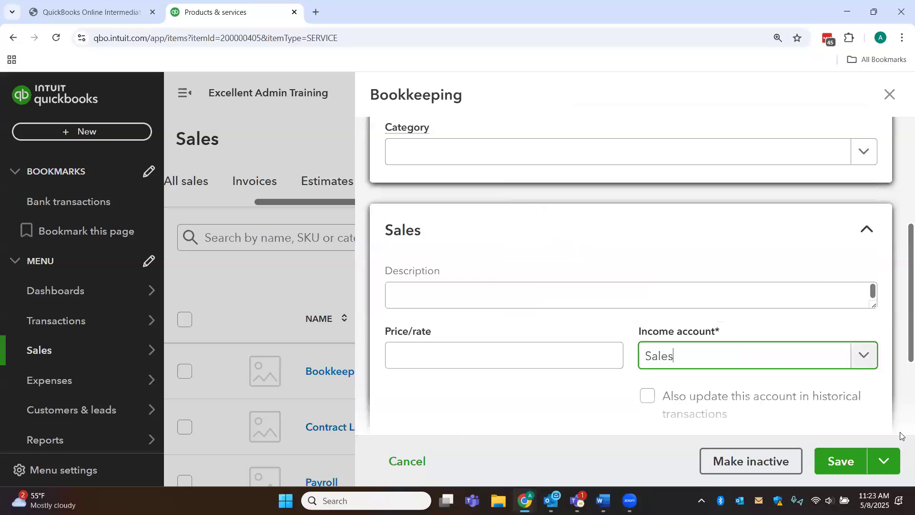
click(839, 466)
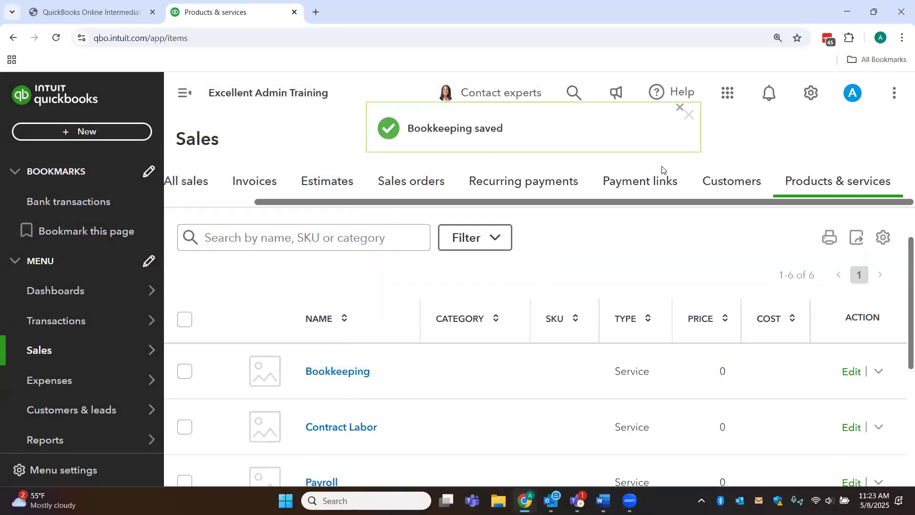
click(679, 109)
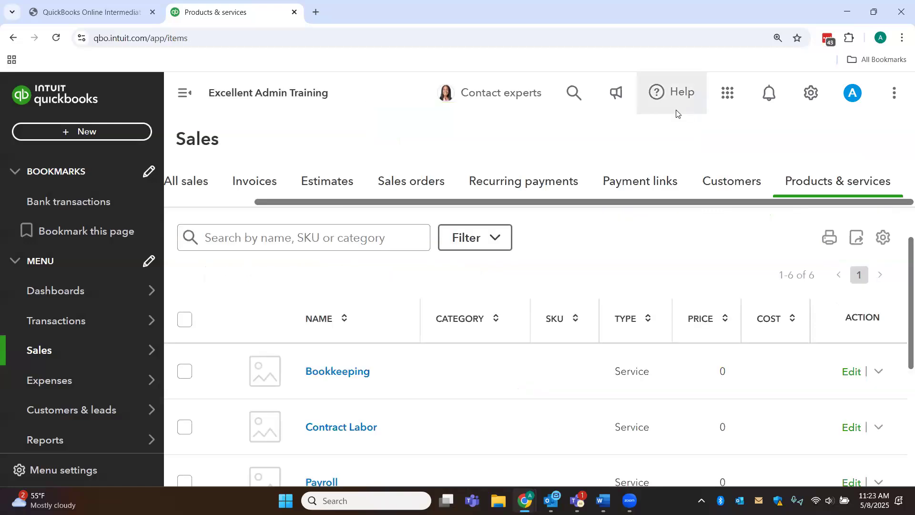
- Go to the Customers list and export it to Excel
click(739, 189)
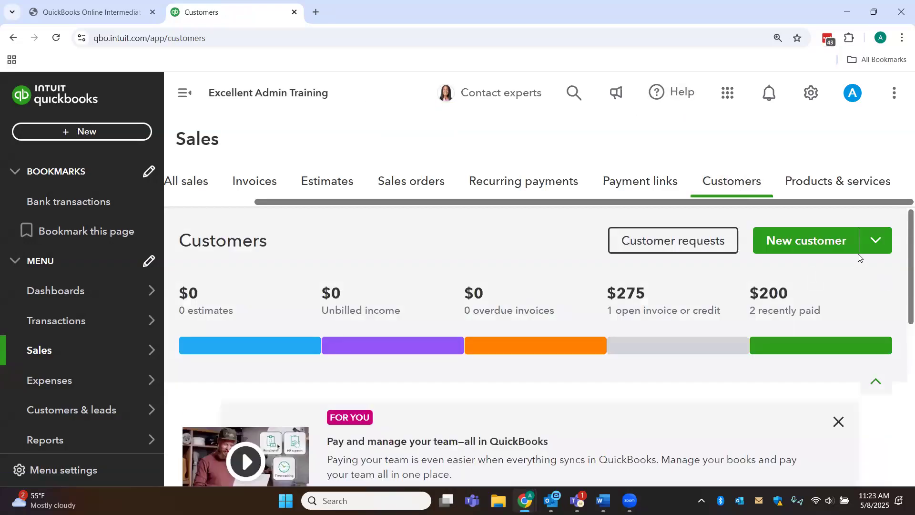
scroll(894, 379, down, 5)
click(867, 359)
scroll(749, 414, down, 5)
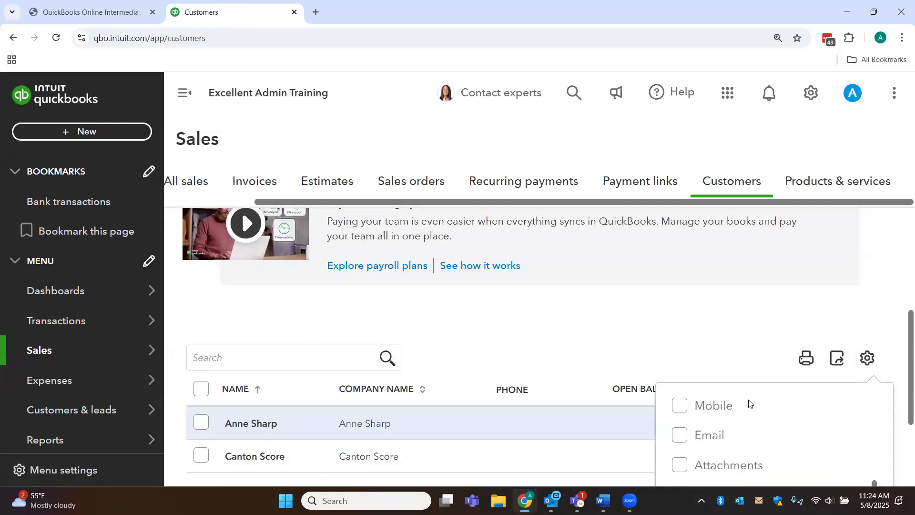
click(844, 363)
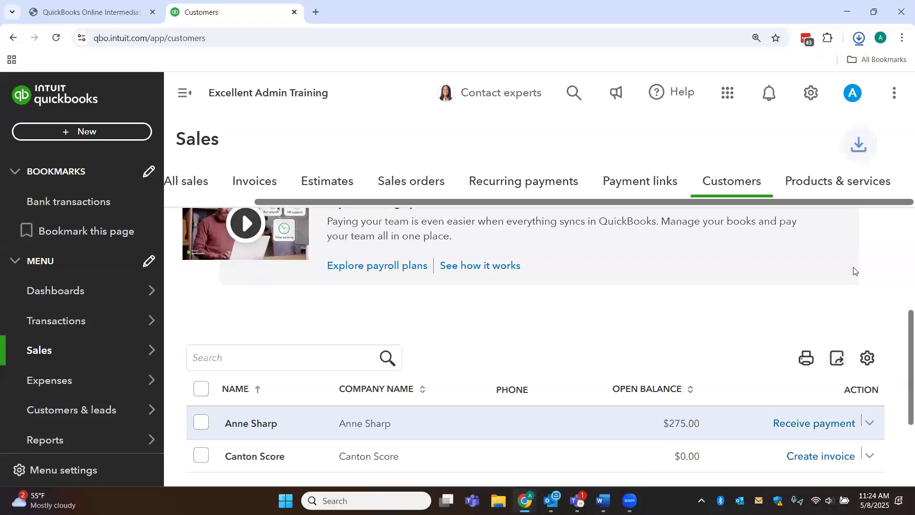
- Close the exported customer workbook in Excel, choosing to view the recovered files later
click(746, 122)
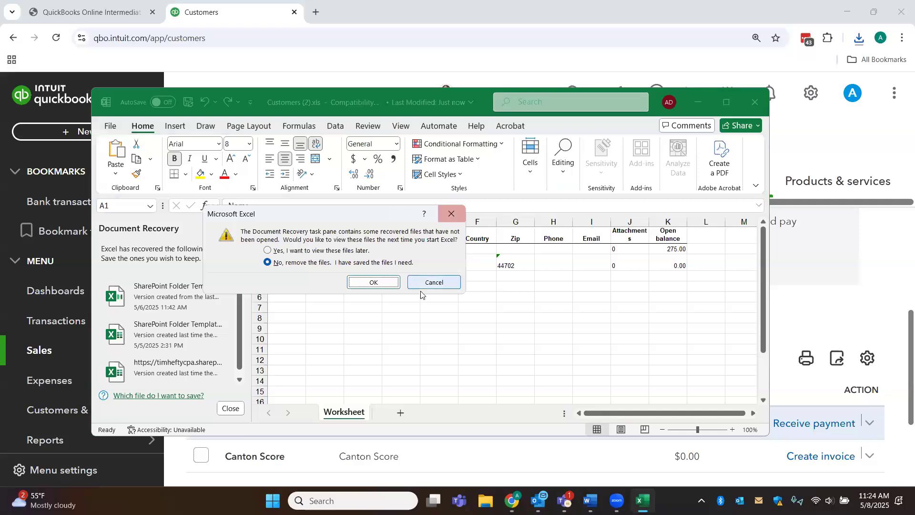
click(333, 249)
click(381, 285)
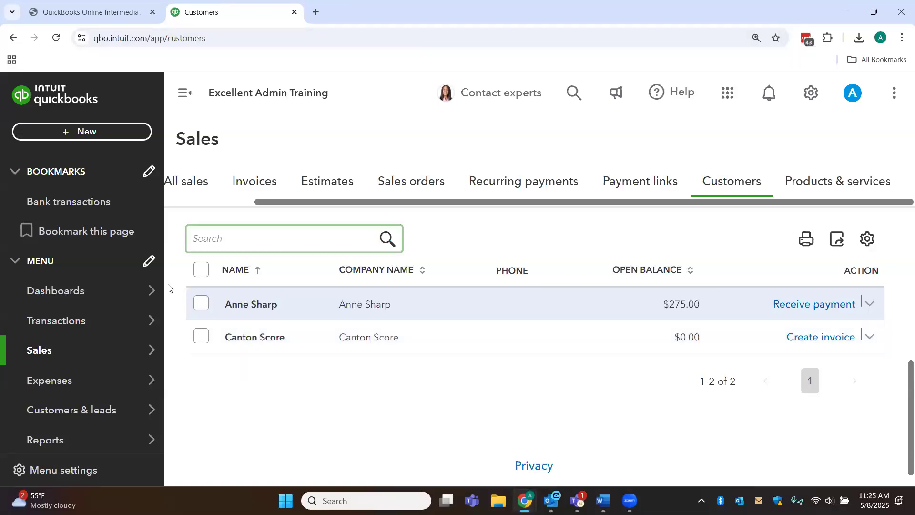
- Open the Vendors list under Expenses and look over the vendors and the bill summary
click(69, 389)
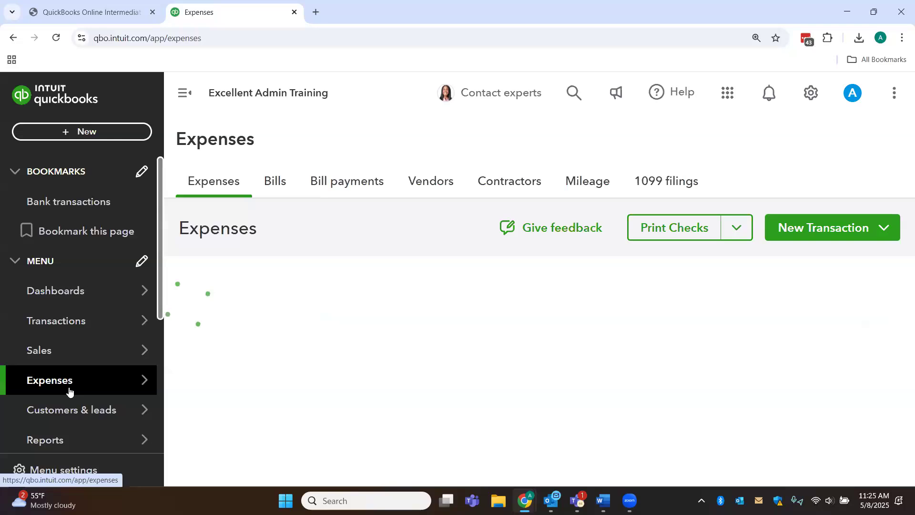
click(431, 185)
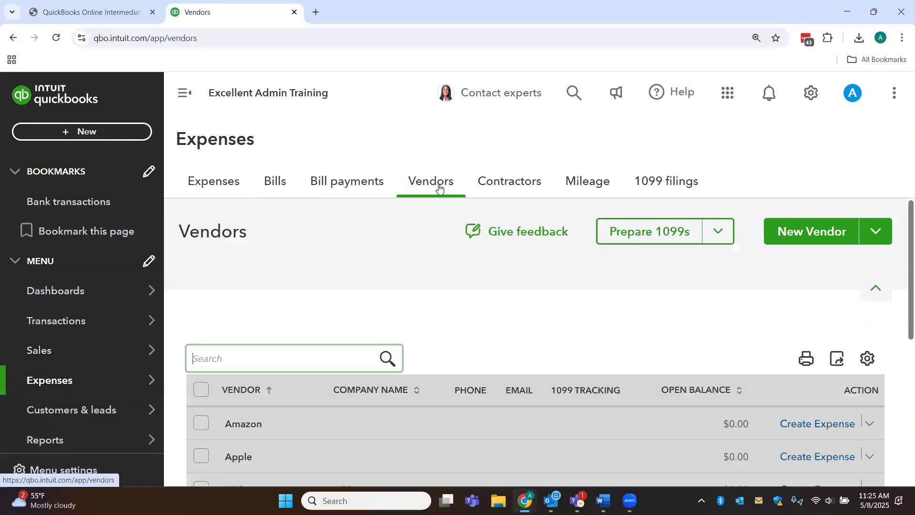
scroll(478, 298, down, 10)
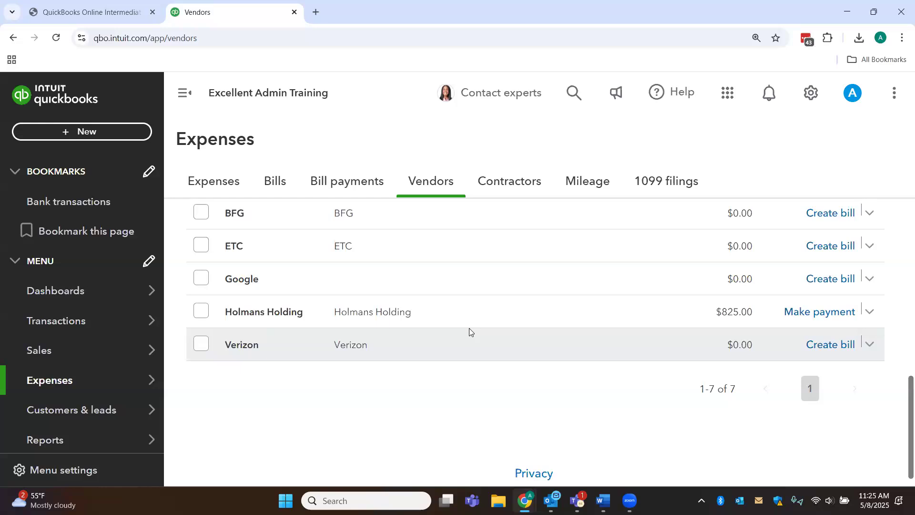
scroll(470, 324, up, 3)
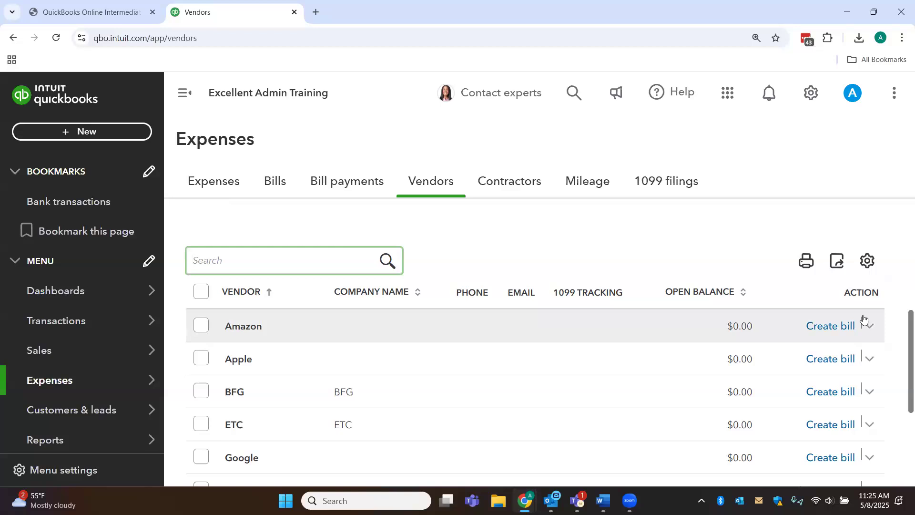
scroll(824, 295, up, 1)
scroll(825, 296, up, 2)
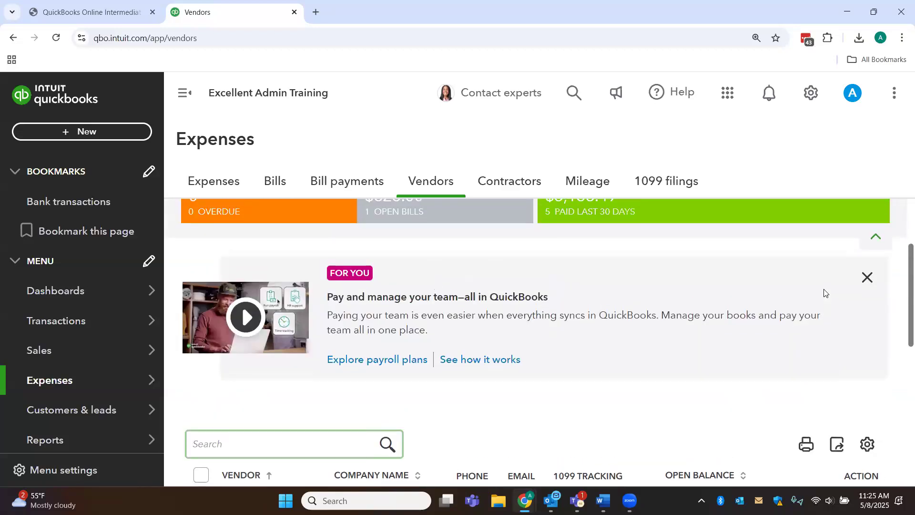
scroll(823, 288, up, 2)
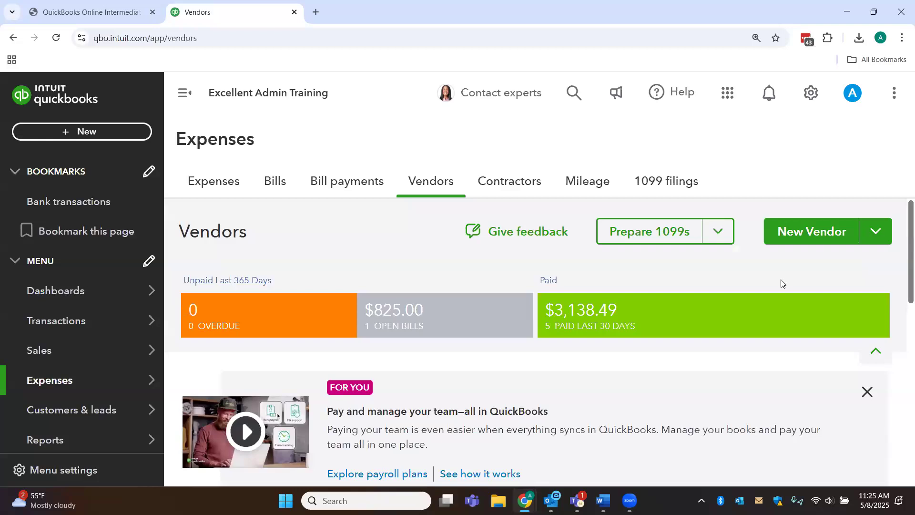
- Open the Amazon vendor record and review its transaction list
scroll(669, 282, down, 1)
scroll(668, 278, down, 3)
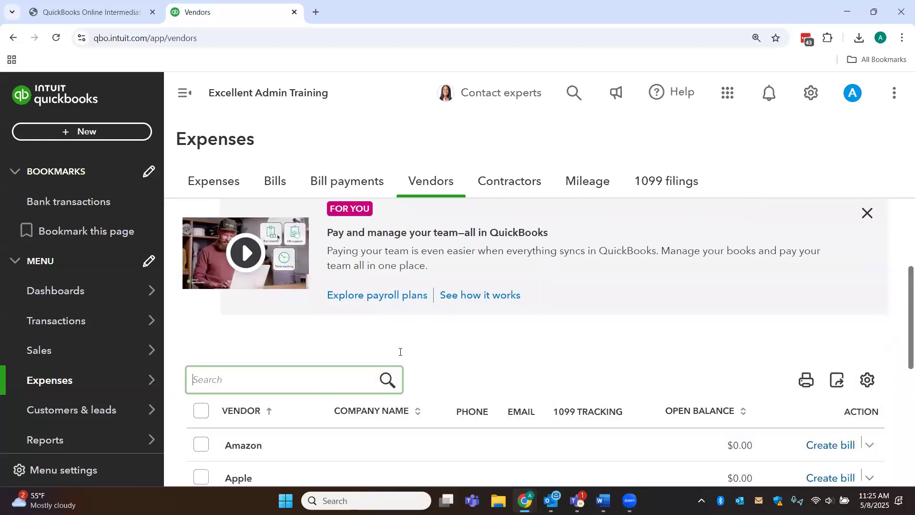
click(255, 443)
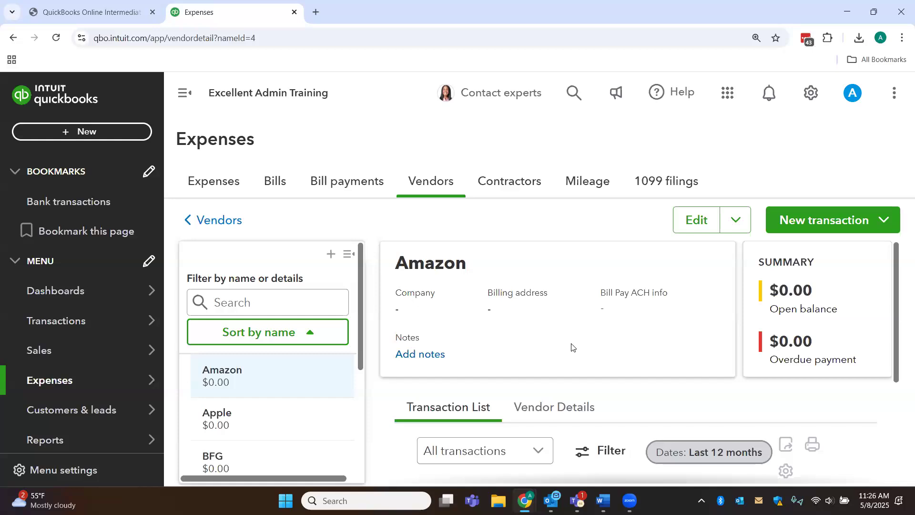
scroll(567, 352, down, 2)
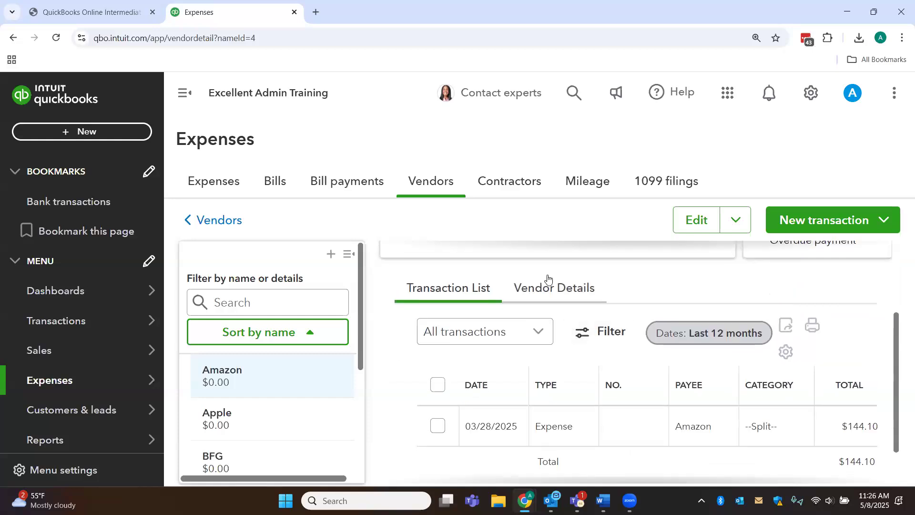
scroll(544, 286, up, 2)
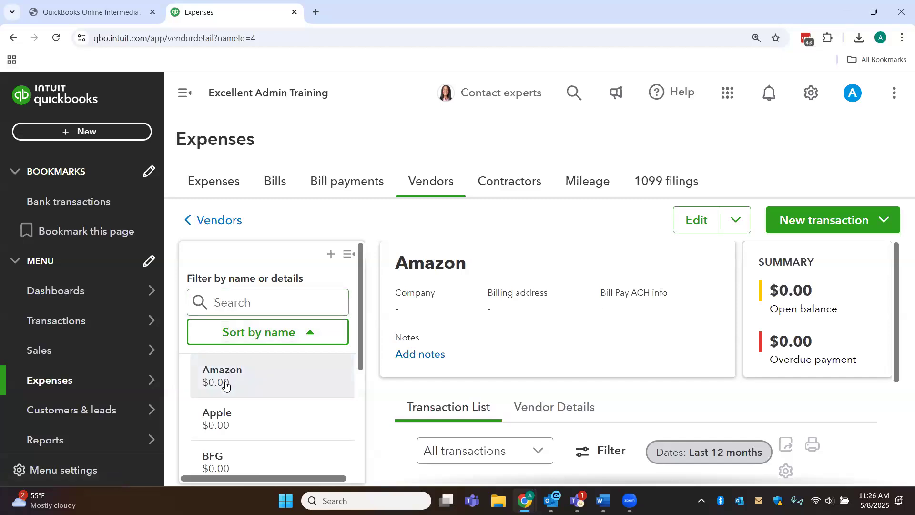
- Open the Amazon vendor for editing, turn on Track payments for 1099 and go to the business ID field
click(692, 220)
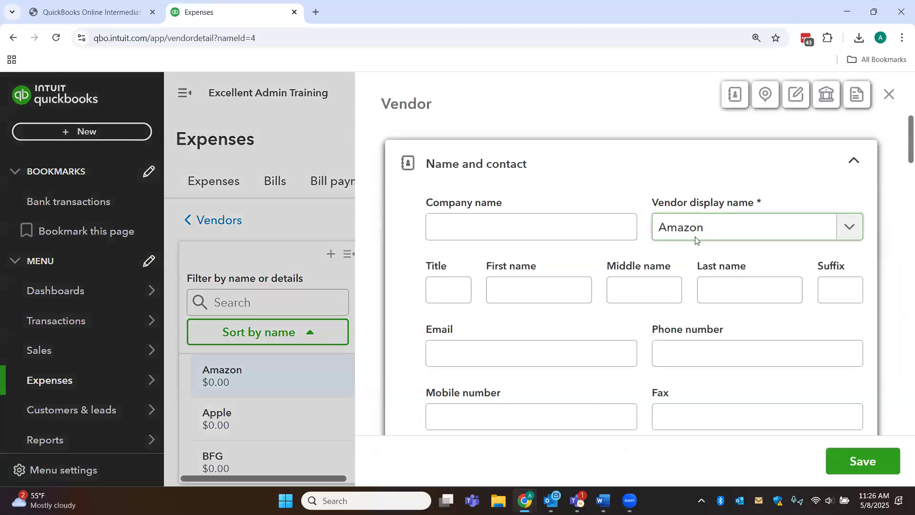
scroll(694, 241, down, 5)
scroll(695, 244, down, 8)
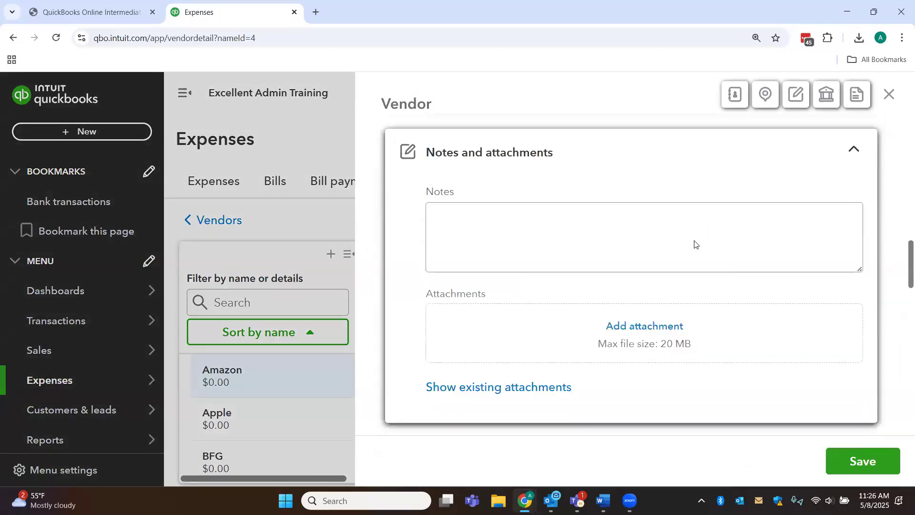
scroll(695, 244, down, 8)
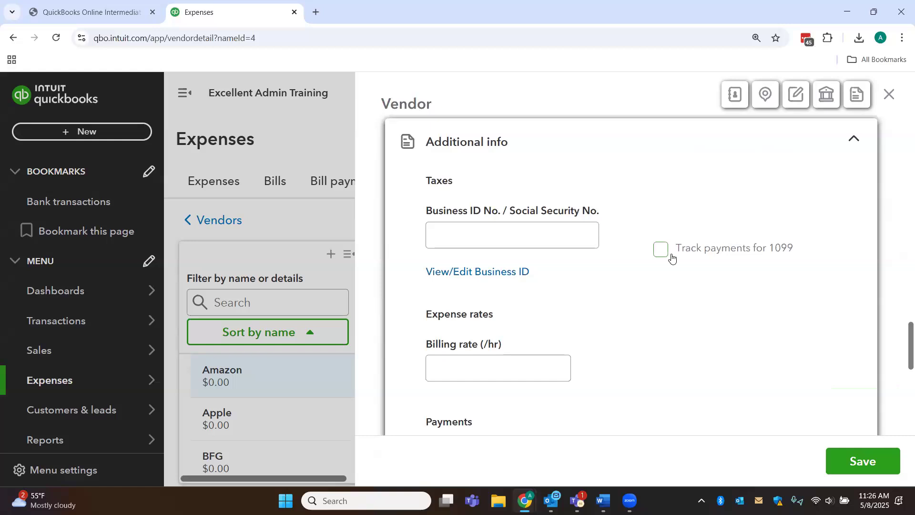
click(691, 248)
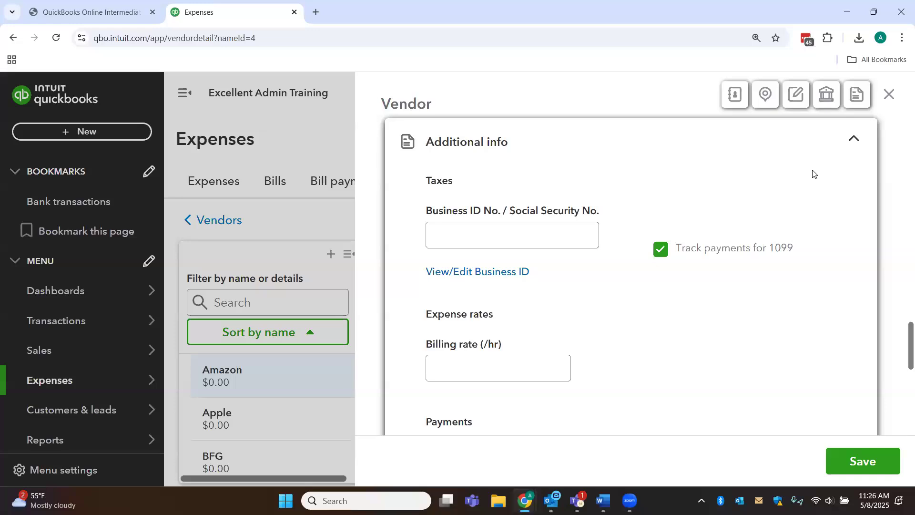
click(505, 235)
click(528, 230)
- Look through the Amazon vendor's payment terms, opening balance and the accounts offered for the default expense category
scroll(572, 264, down, 7)
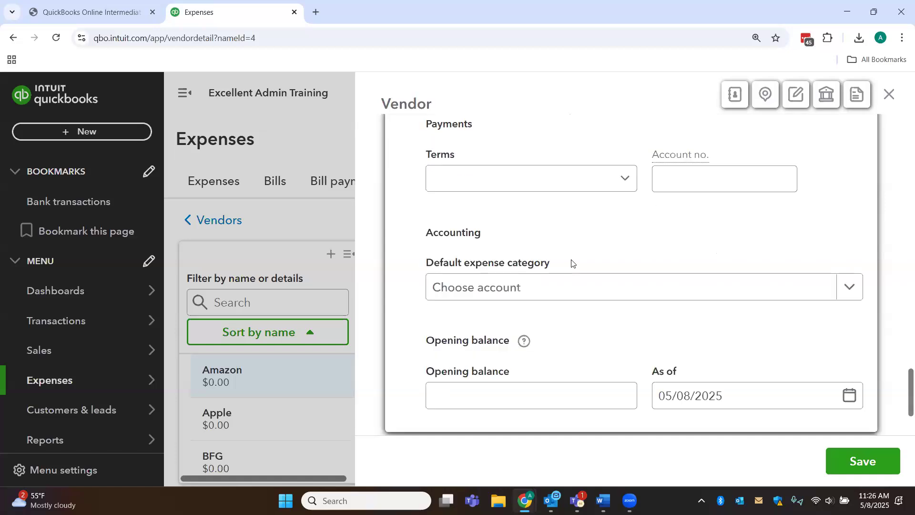
click(686, 234)
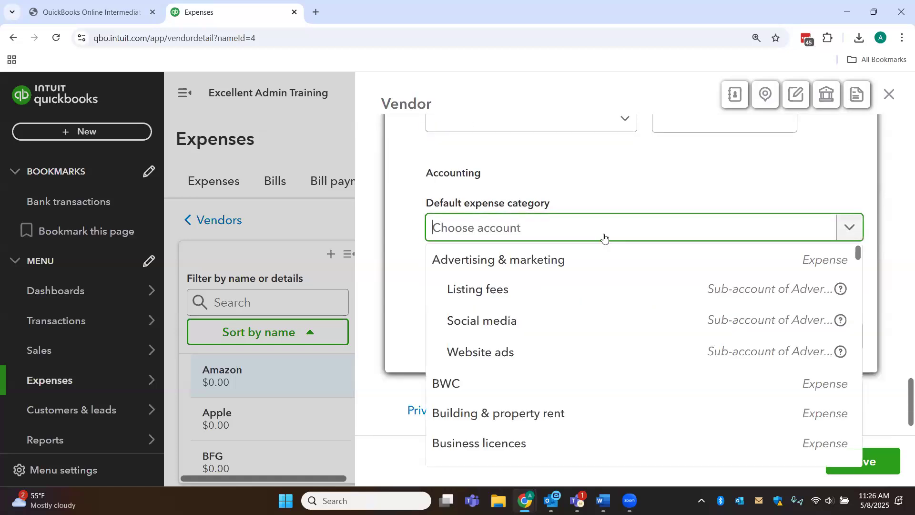
scroll(667, 217, down, 1)
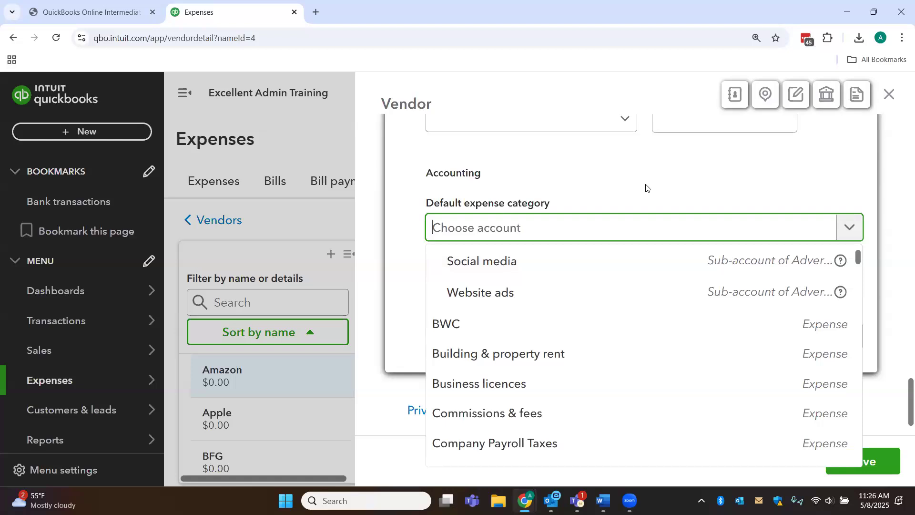
click(841, 163)
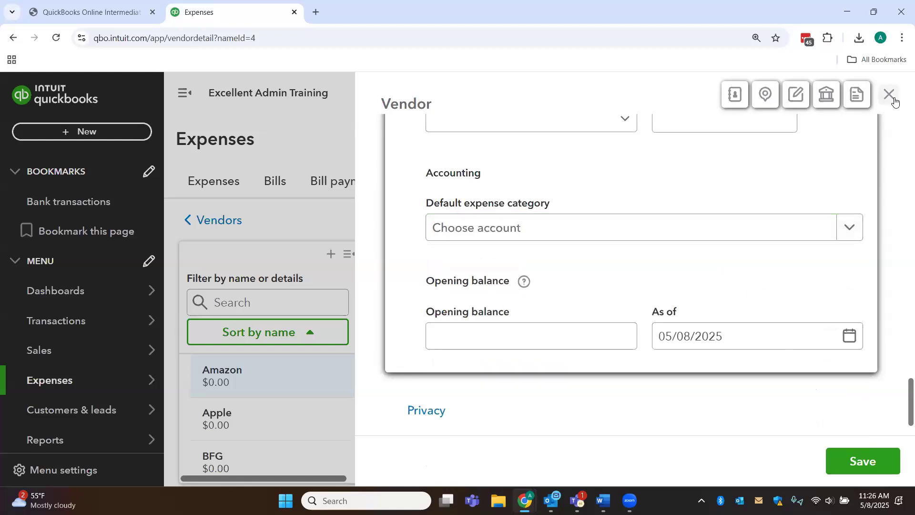
- Turn off Track payments for 1099 for the Amazon vendor and leave the vendor form without saving
scroll(815, 284, up, 5)
click(665, 190)
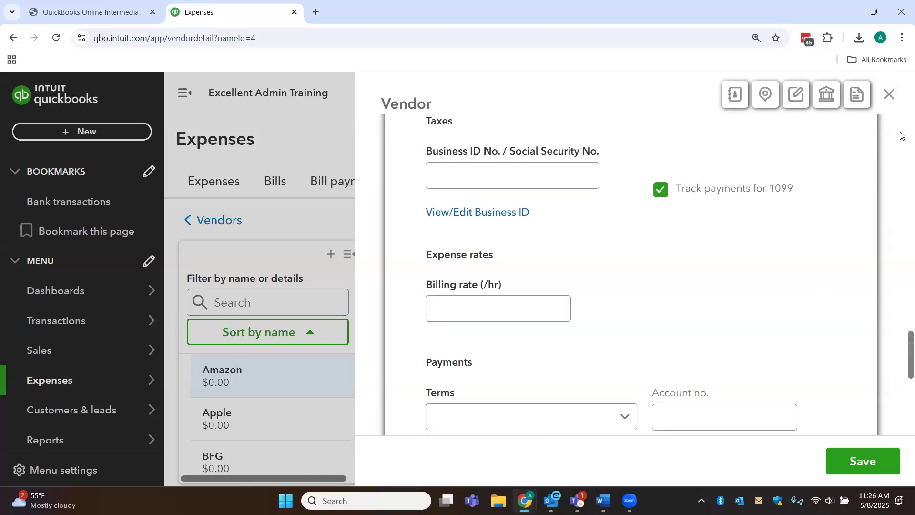
click(889, 94)
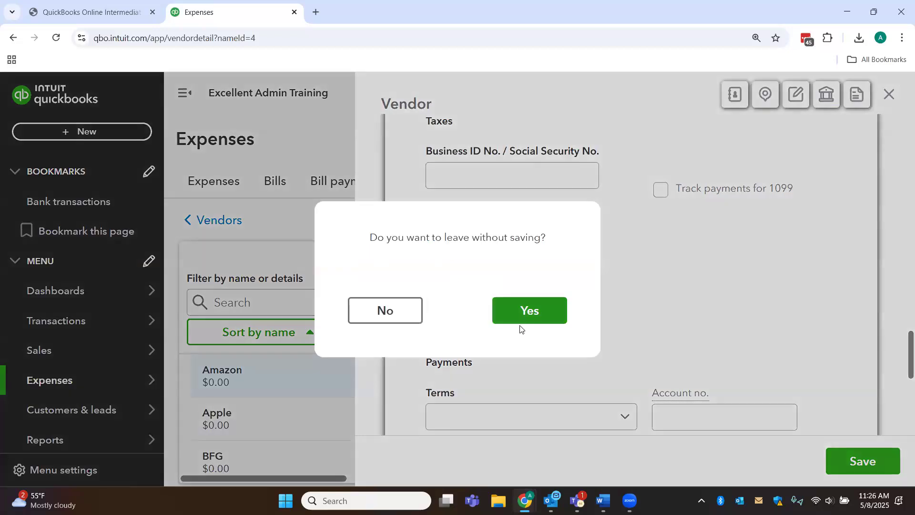
click(551, 318)
- Look at the Contractors page, and back in Vendors view the vendor import upload screen and close it
click(499, 189)
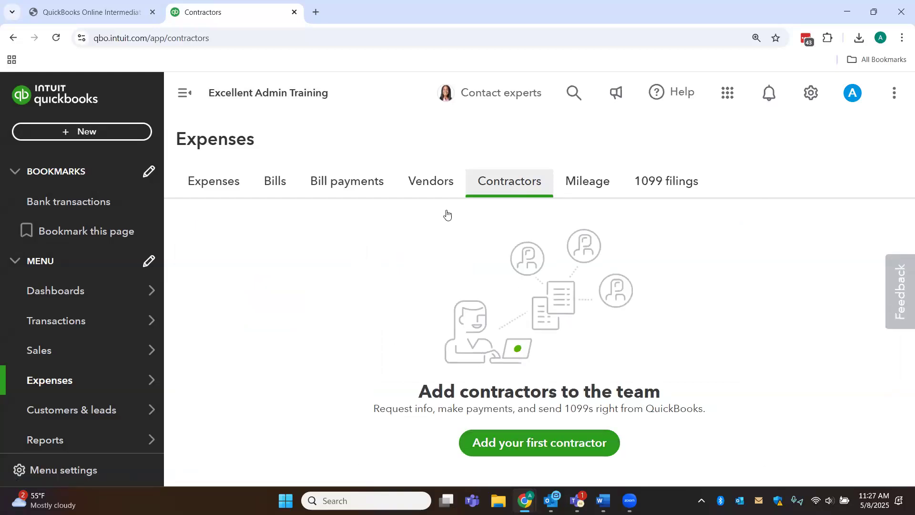
click(431, 188)
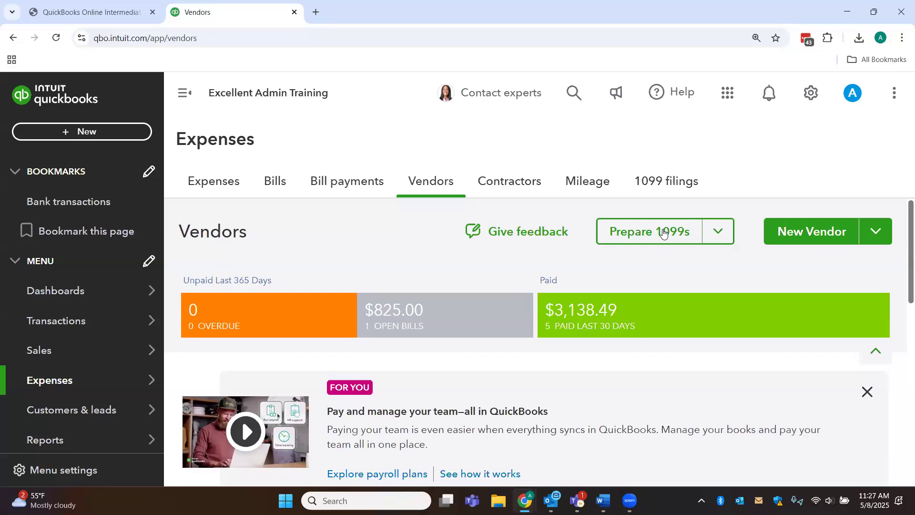
click(878, 232)
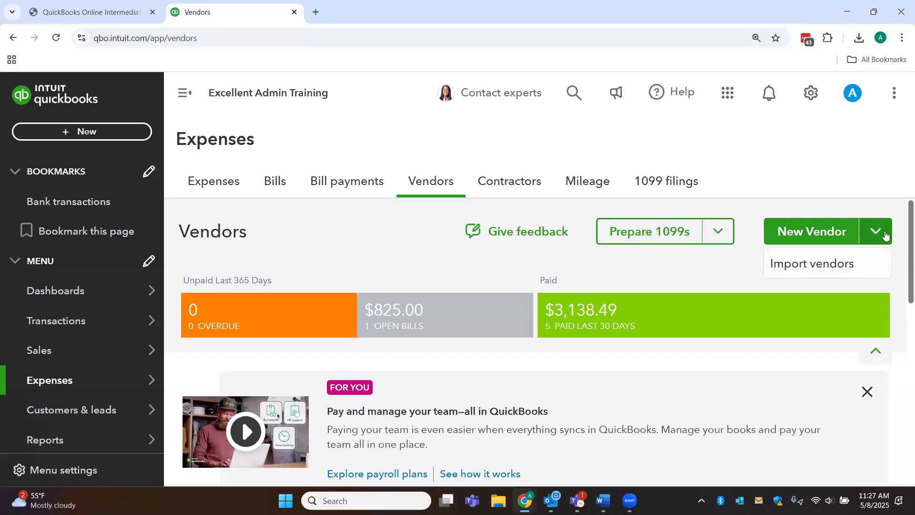
click(865, 263)
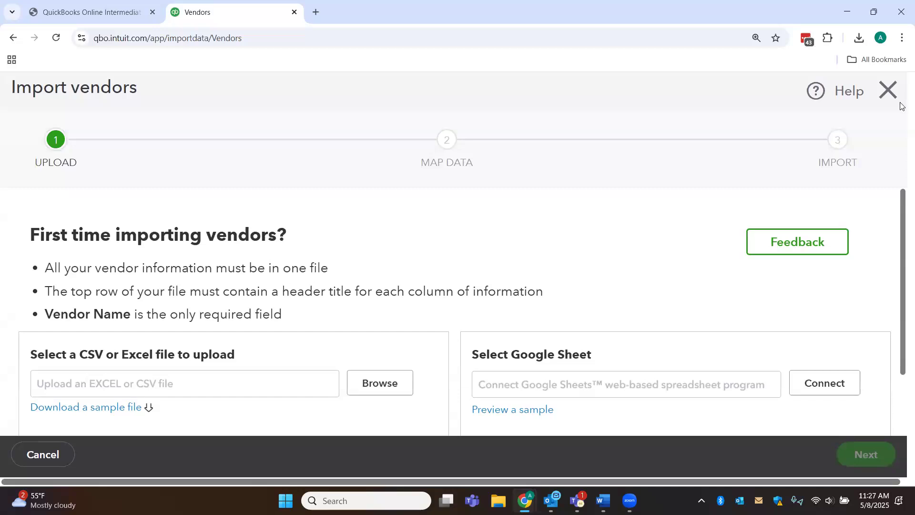
click(888, 90)
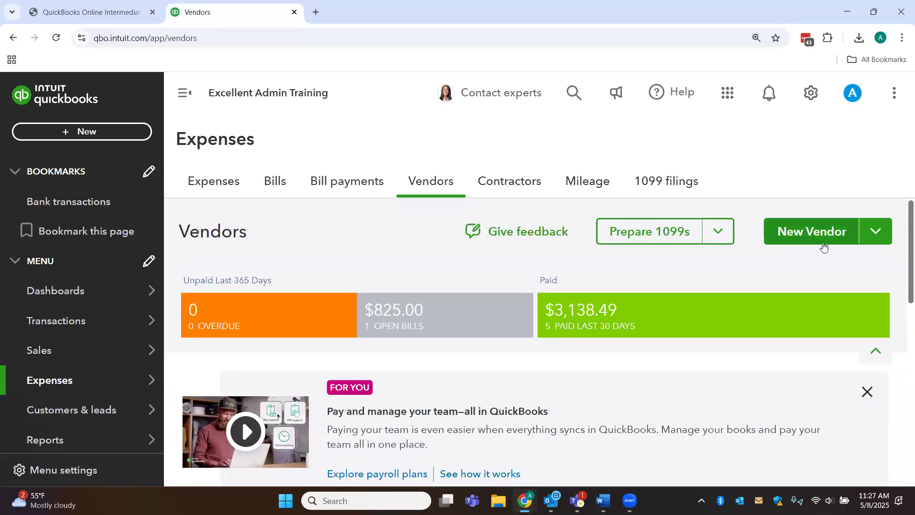
- Make the Amazon vendor inactive from the vendor list and confirm it
scroll(817, 253, down, 7)
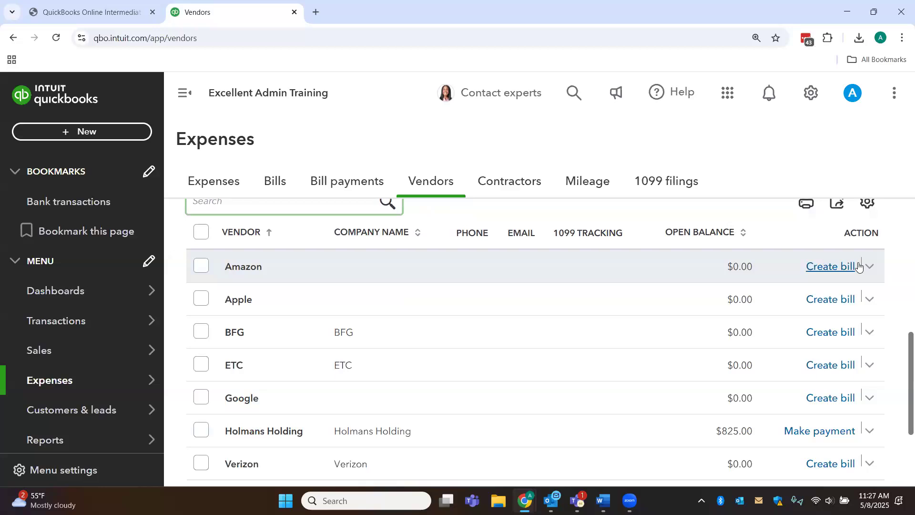
click(869, 269)
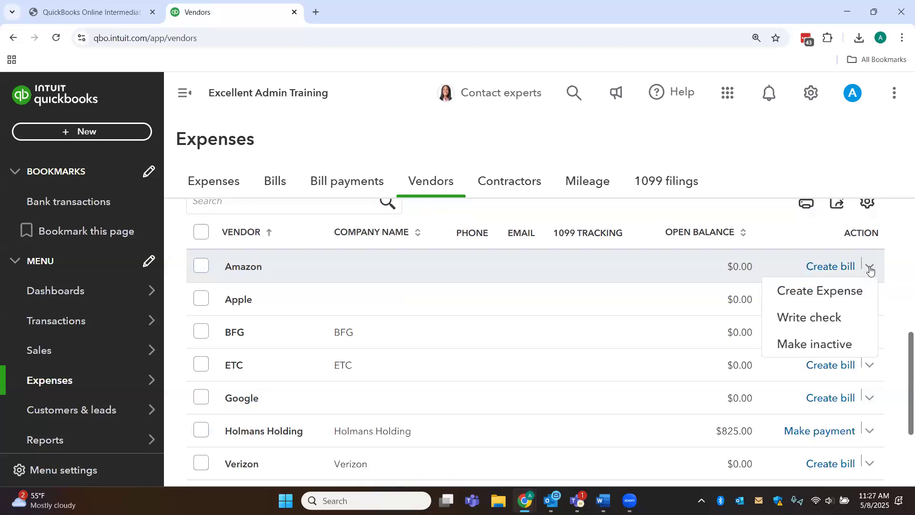
click(819, 344)
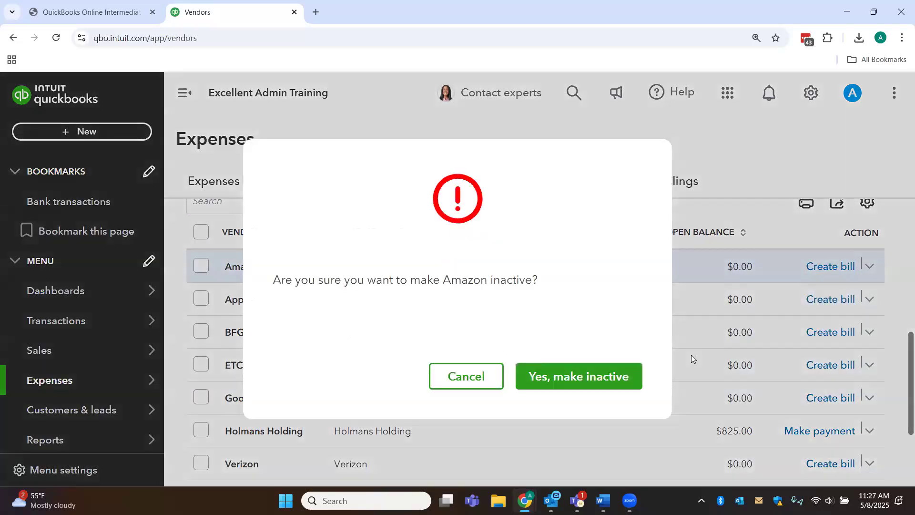
click(559, 375)
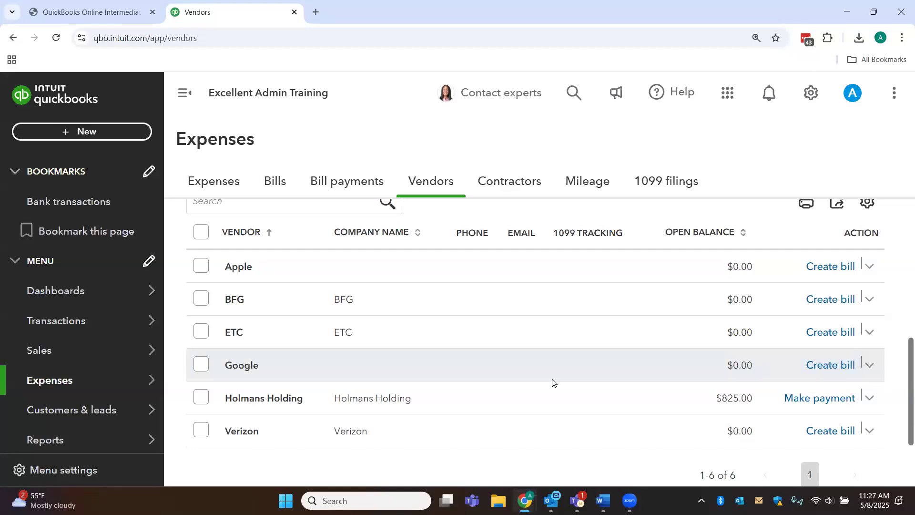
- Set the vendor list to include inactive vendors and make Amazon active again
scroll(832, 314, up, 1)
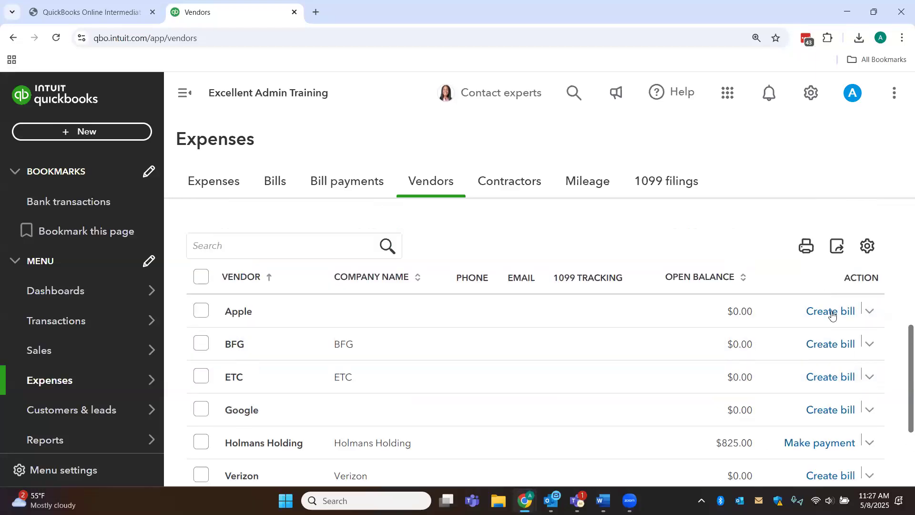
scroll(832, 314, up, 2)
click(868, 320)
scroll(760, 397, down, 1)
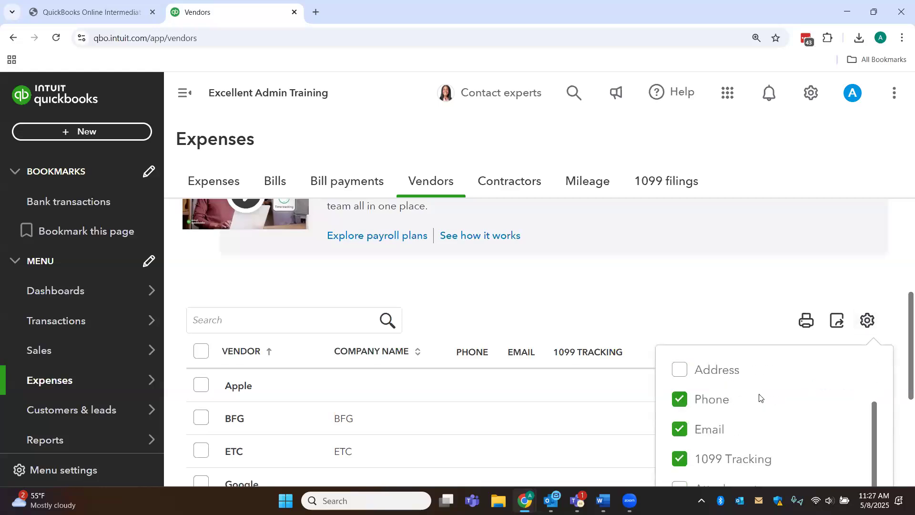
scroll(760, 398, down, 1)
scroll(705, 412, down, 1)
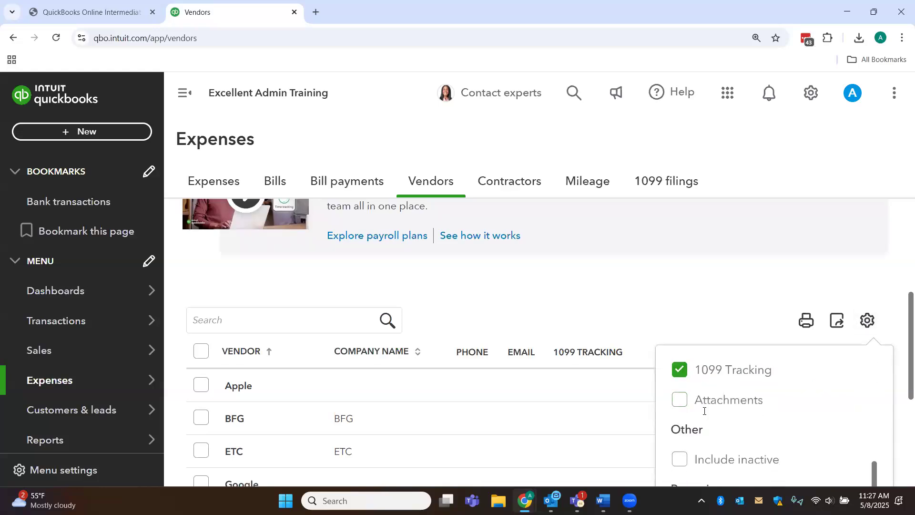
click(691, 458)
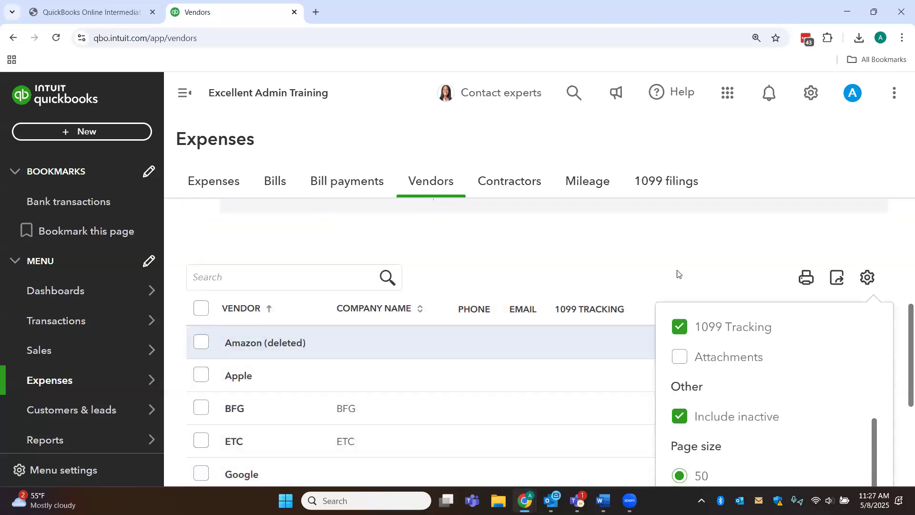
click(627, 253)
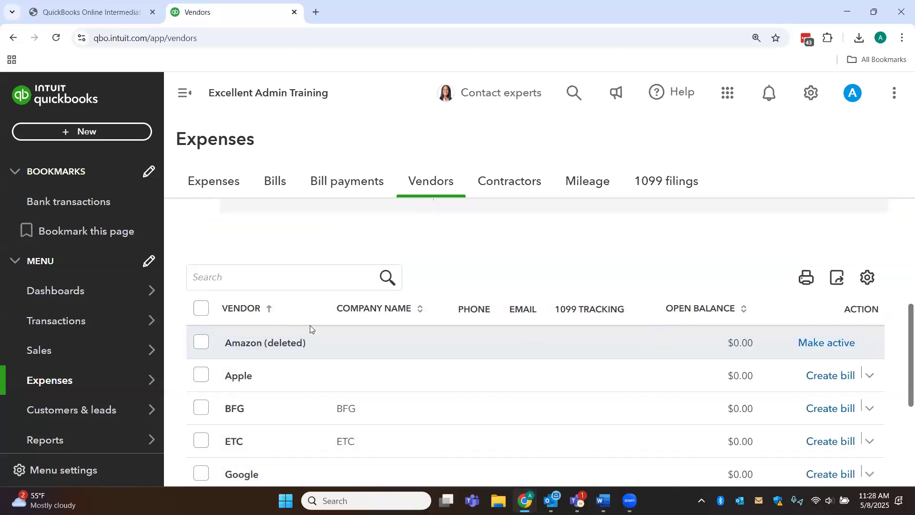
click(831, 343)
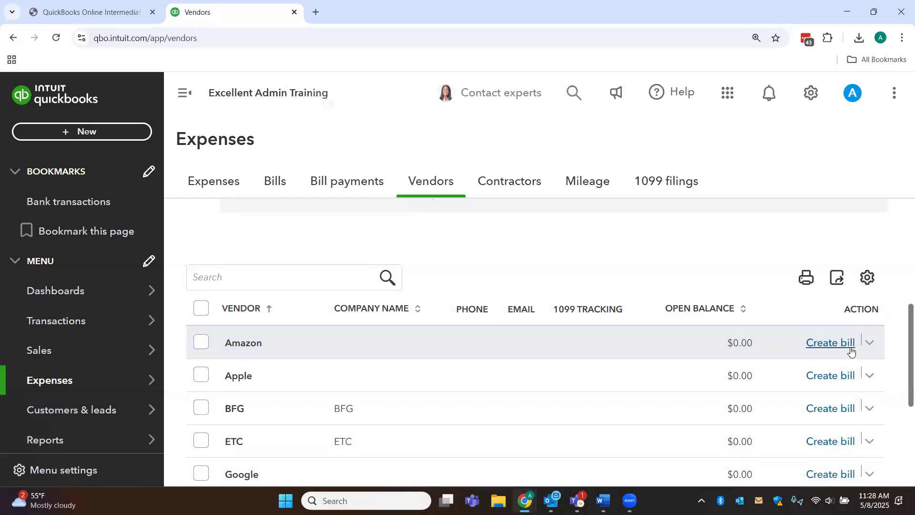
- Start a bill for the BFG vendor, review its header fields and category lines, and close it without saving
scroll(596, 357, down, 1)
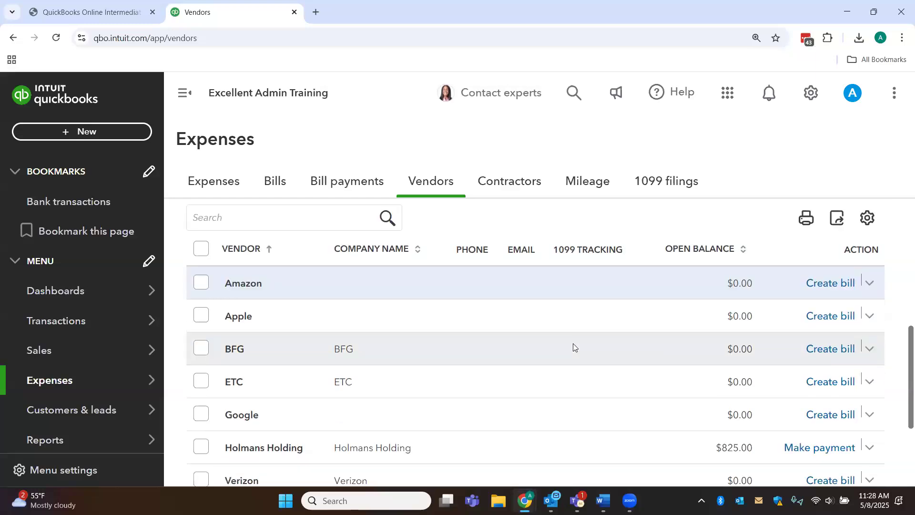
click(827, 346)
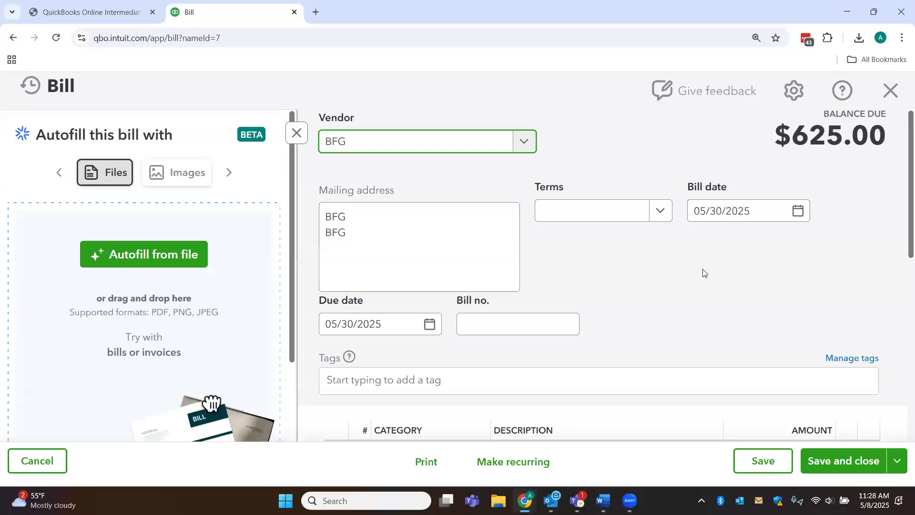
scroll(667, 293, down, 4)
scroll(657, 298, up, 4)
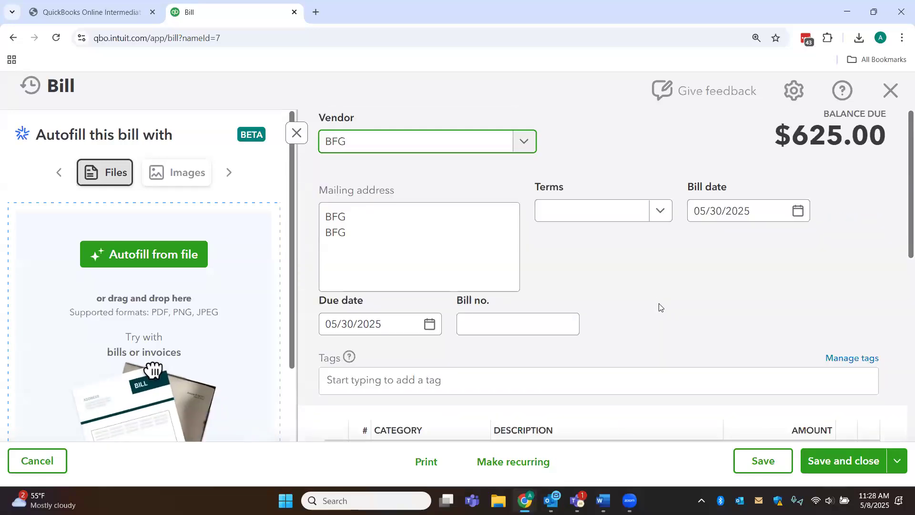
scroll(491, 375, down, 2)
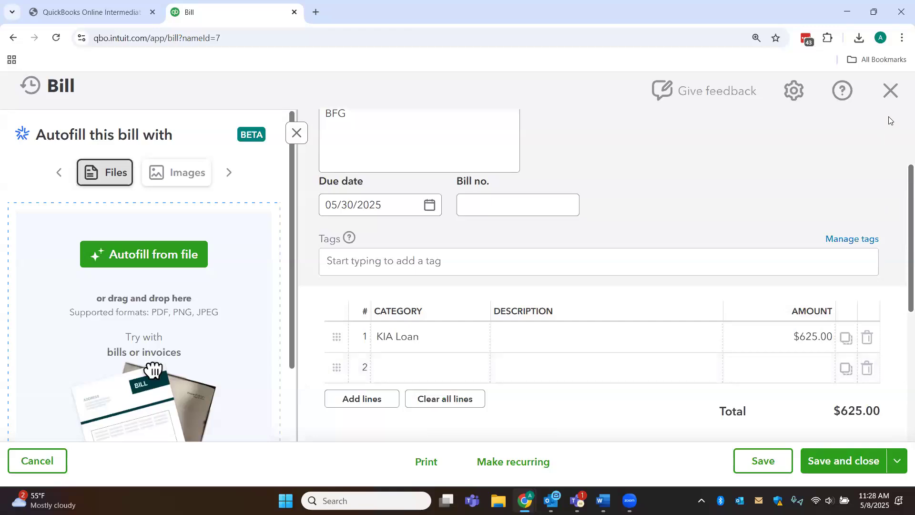
click(890, 91)
- Open the BFG bill form once more to check the prefilled category line and amount, and close it unsaved
scroll(527, 362, down, 3)
scroll(535, 364, down, 3)
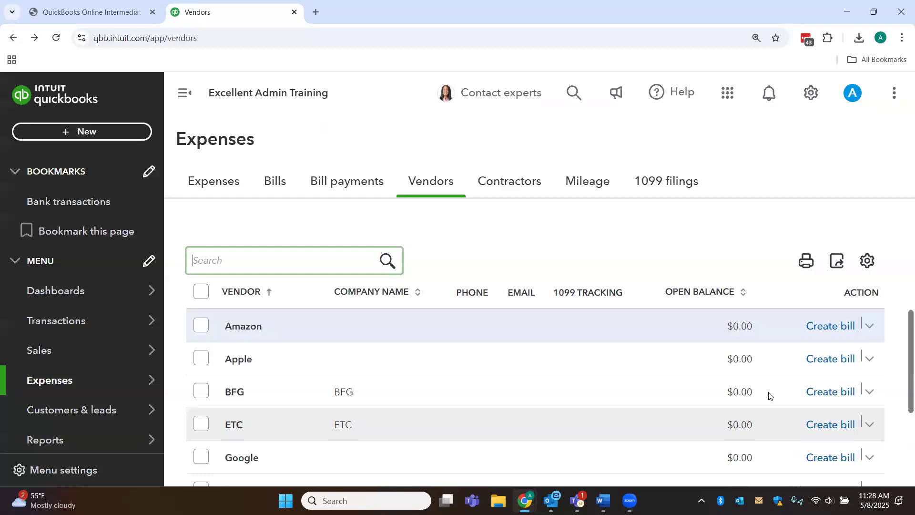
click(842, 391)
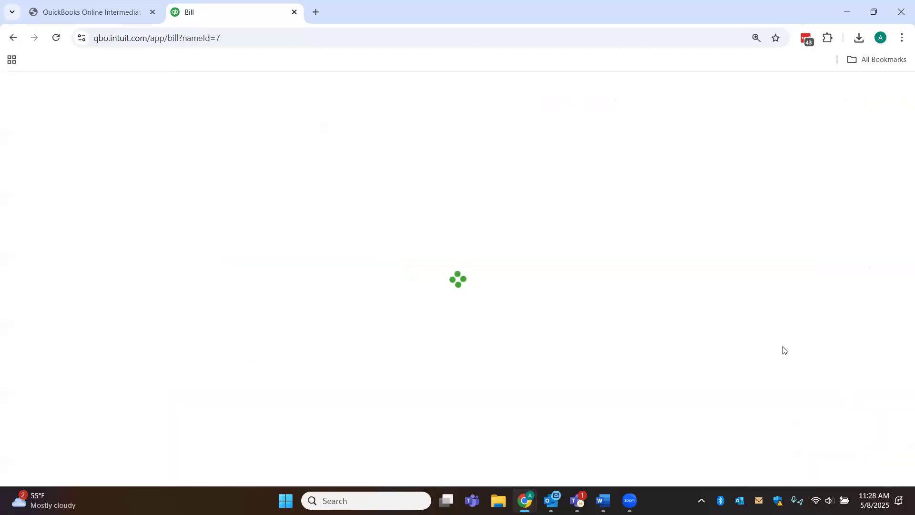
scroll(796, 219, down, 3)
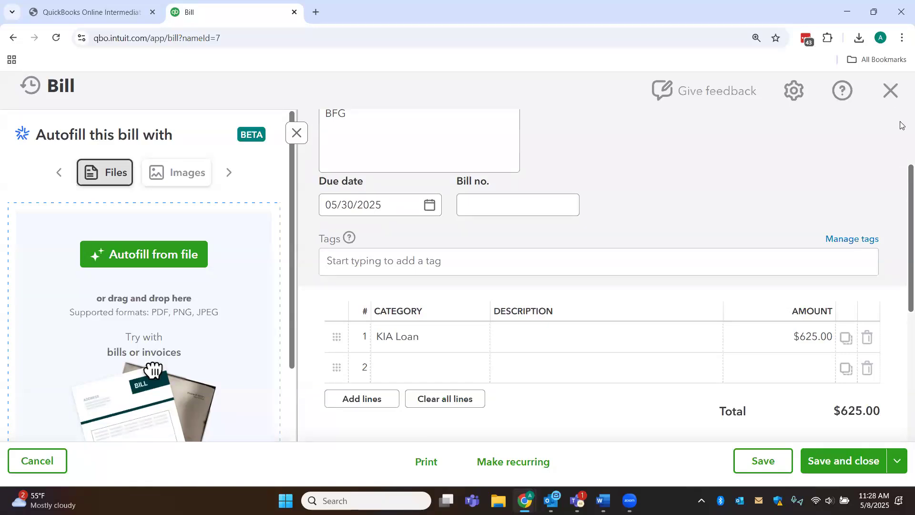
click(890, 90)
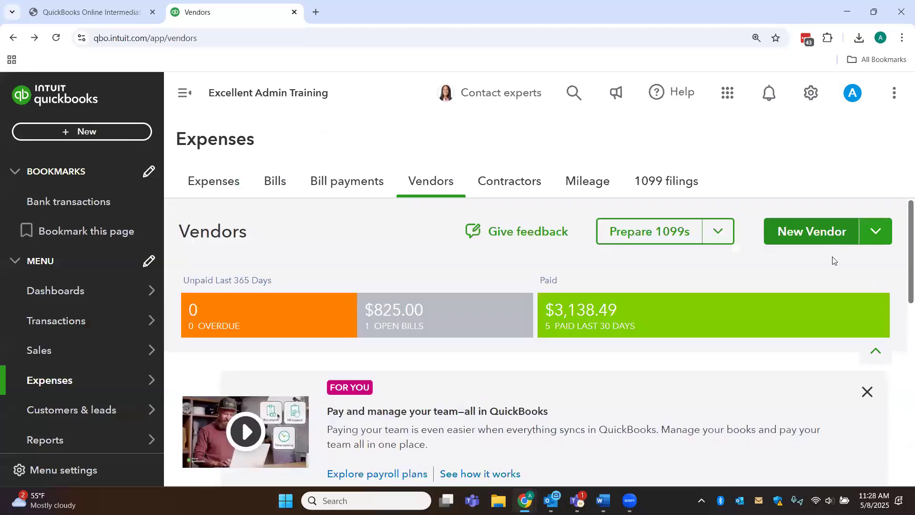
- Start a bill for the Amazon vendor, look over its category lines, and close it to return to the vendor list
scroll(670, 415, down, 5)
click(840, 335)
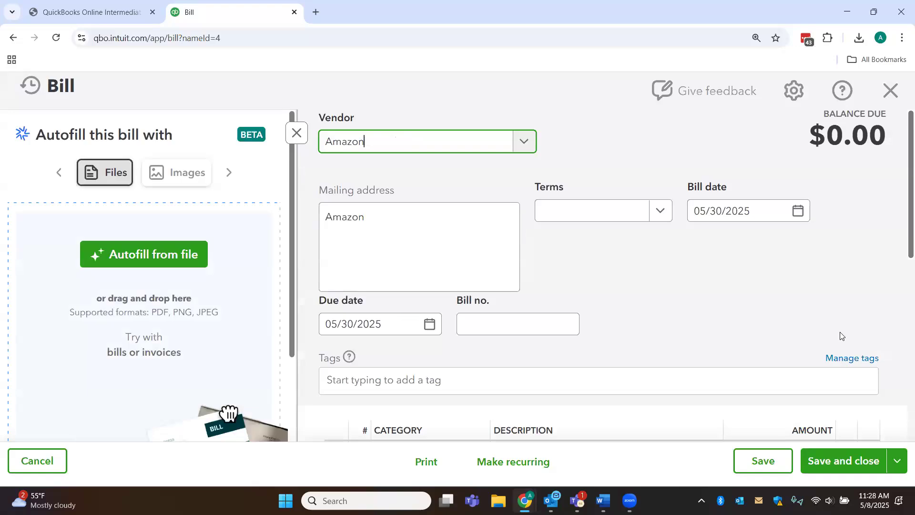
scroll(734, 294, down, 1)
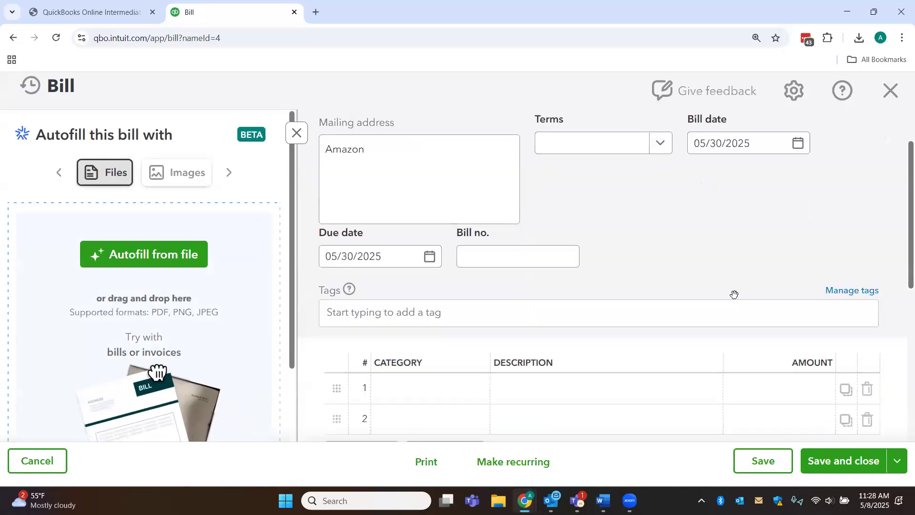
scroll(733, 294, down, 2)
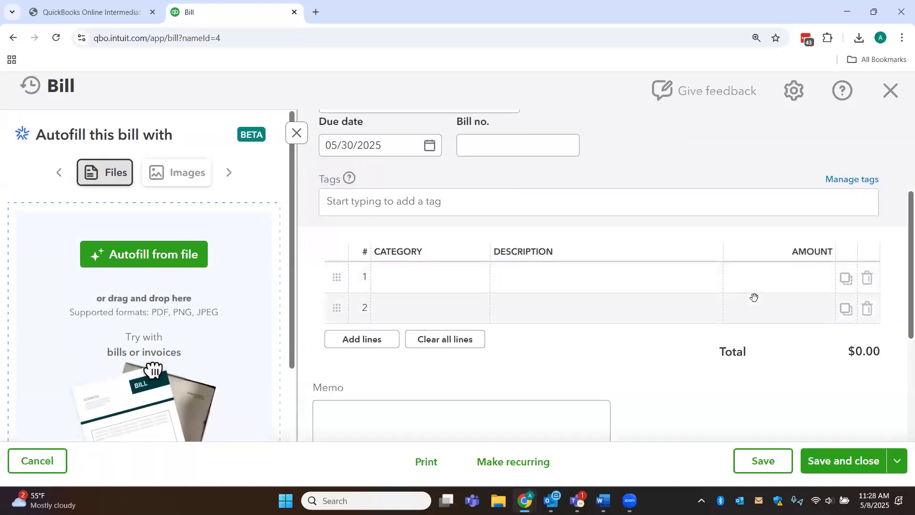
scroll(758, 300, up, 3)
click(887, 96)
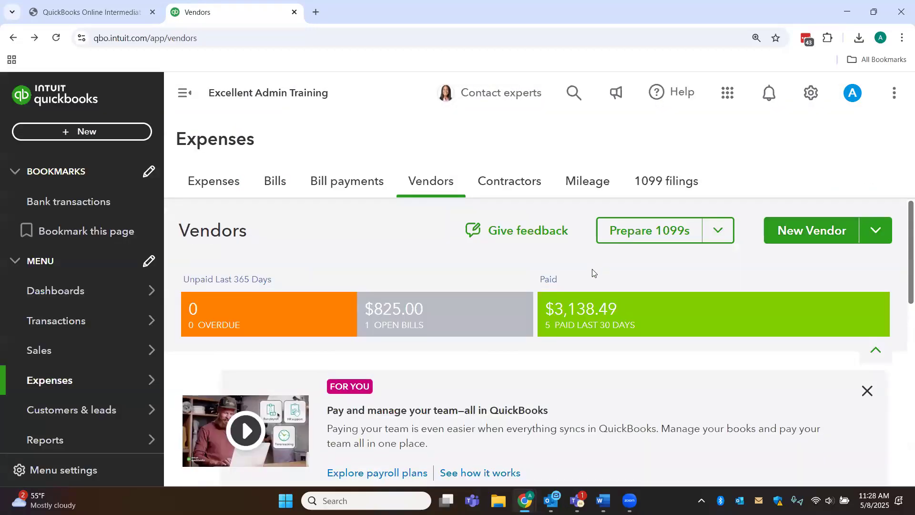
scroll(600, 300, down, 1)
scroll(612, 322, down, 5)
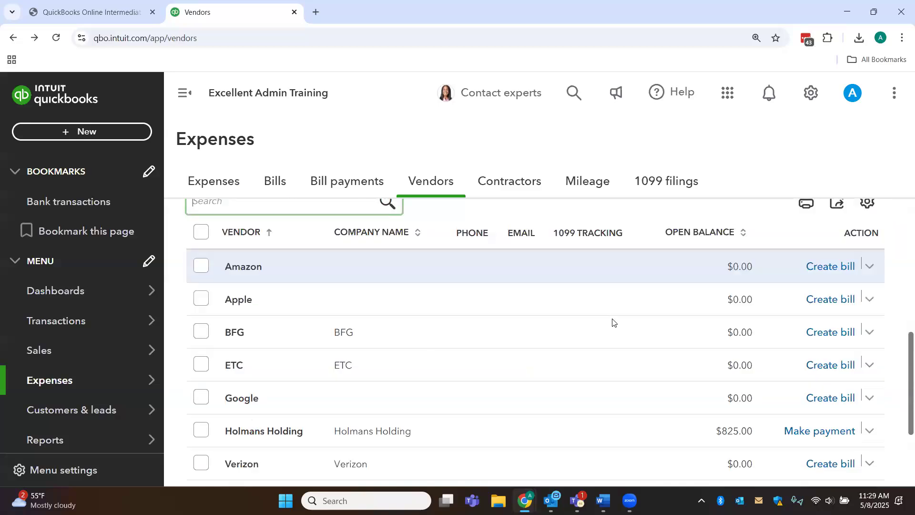
scroll(613, 322, up, 5)
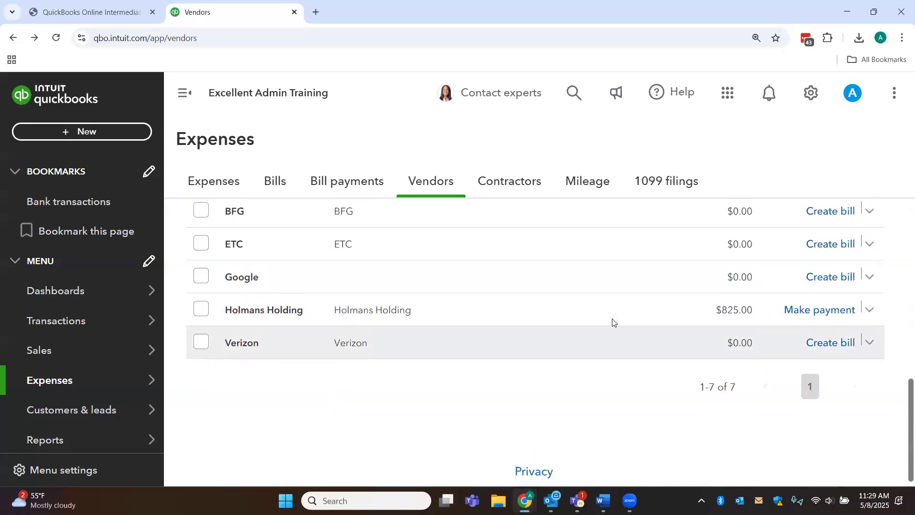
- Export the vendor list to Excel, look over the exported workbook, and close it, keeping the recovered files for viewing at another time
click(829, 304)
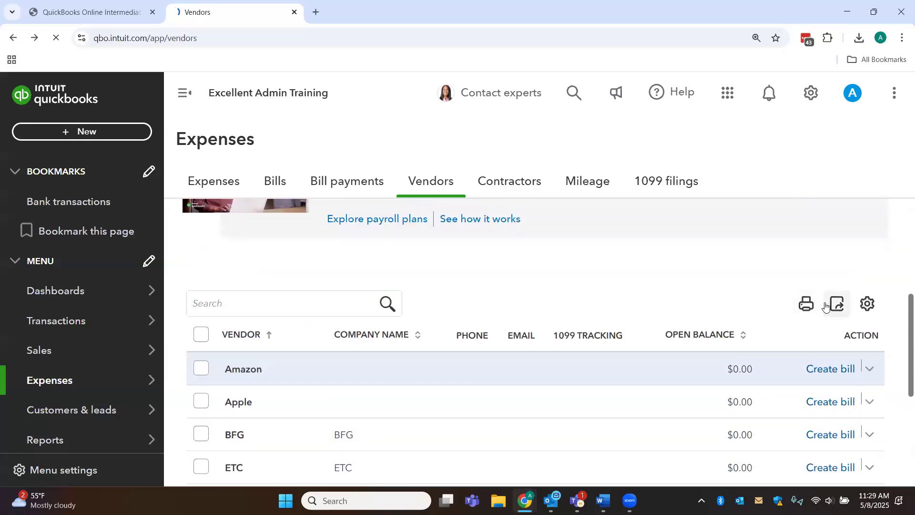
click(736, 69)
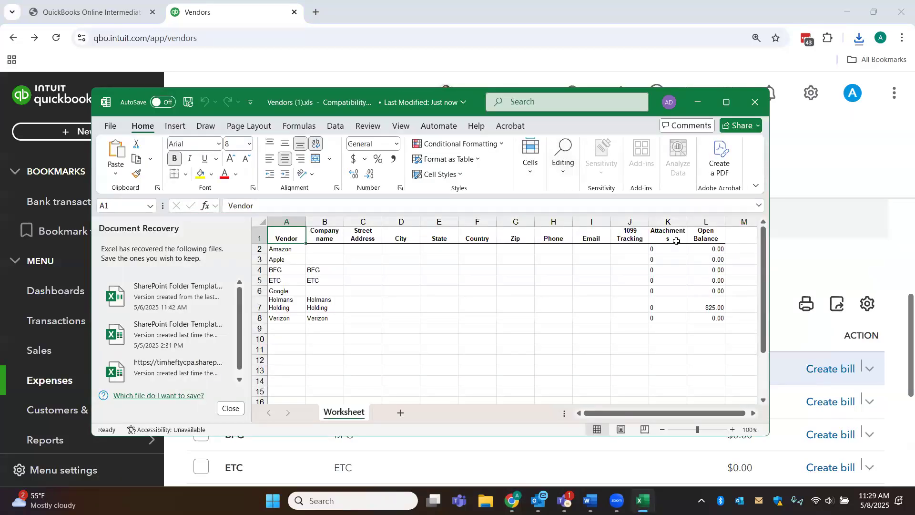
click(751, 105)
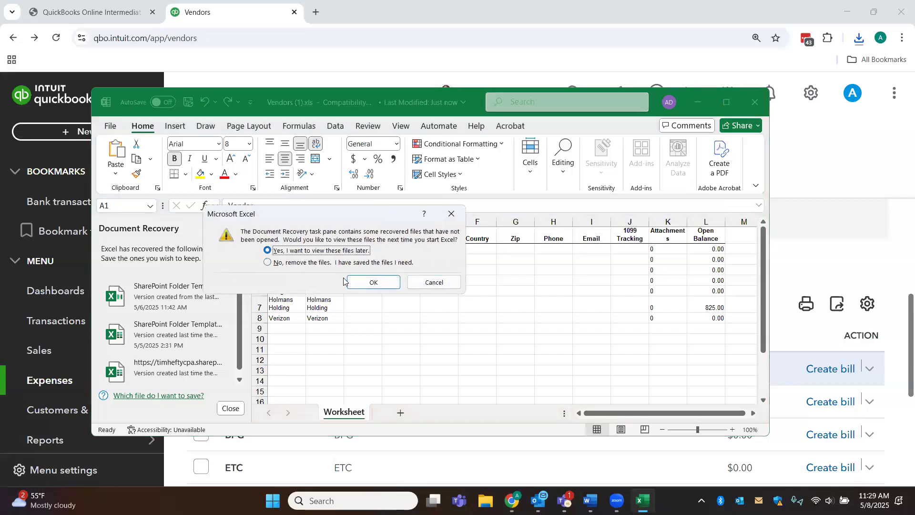
click(358, 282)
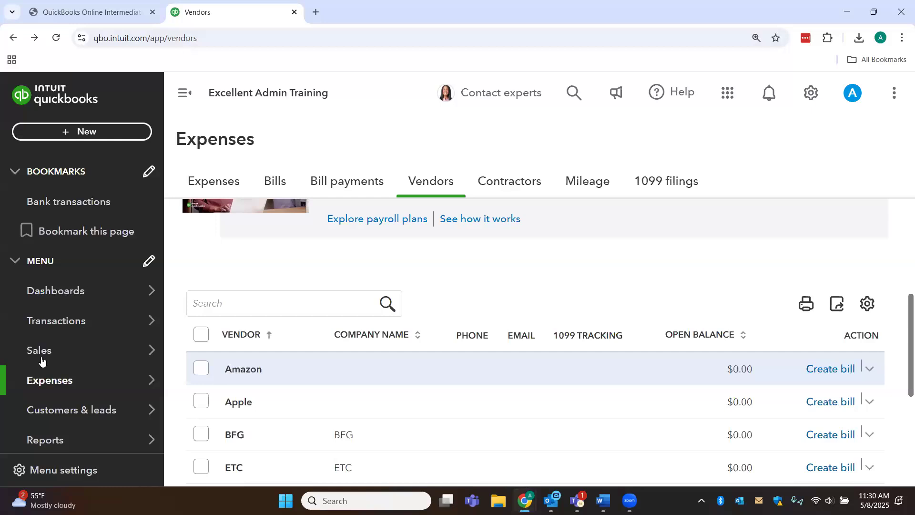
- Start a new customer in the Sales area, review its contact, address, notes and payment fields, and leave the form without saving
click(60, 360)
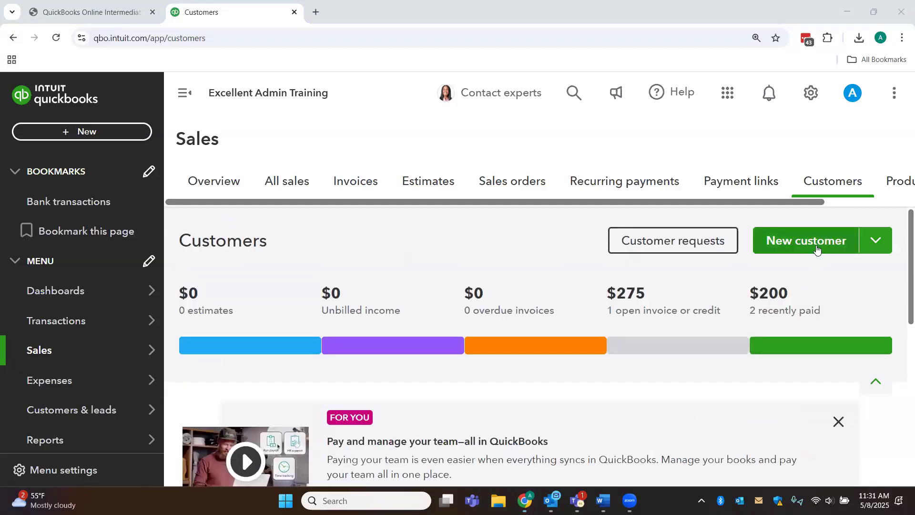
click(815, 243)
scroll(620, 305, down, 3)
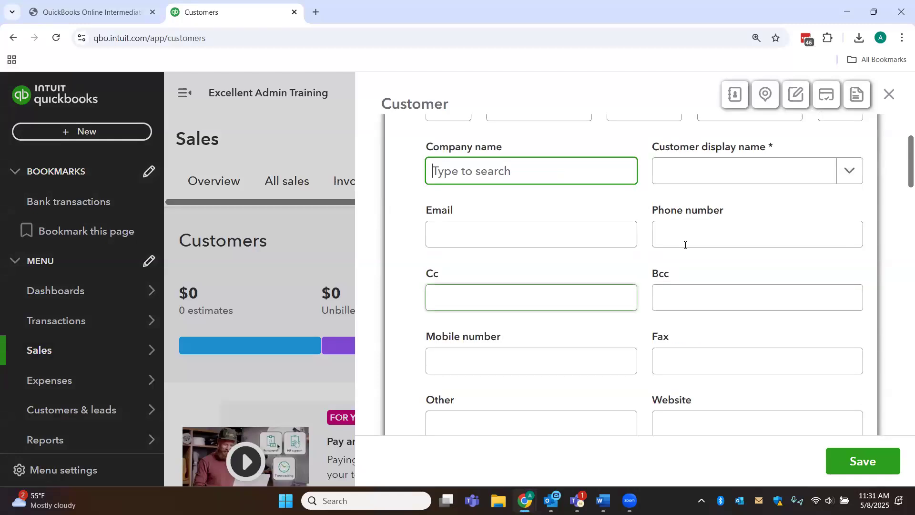
click(474, 312)
scroll(493, 286, down, 1)
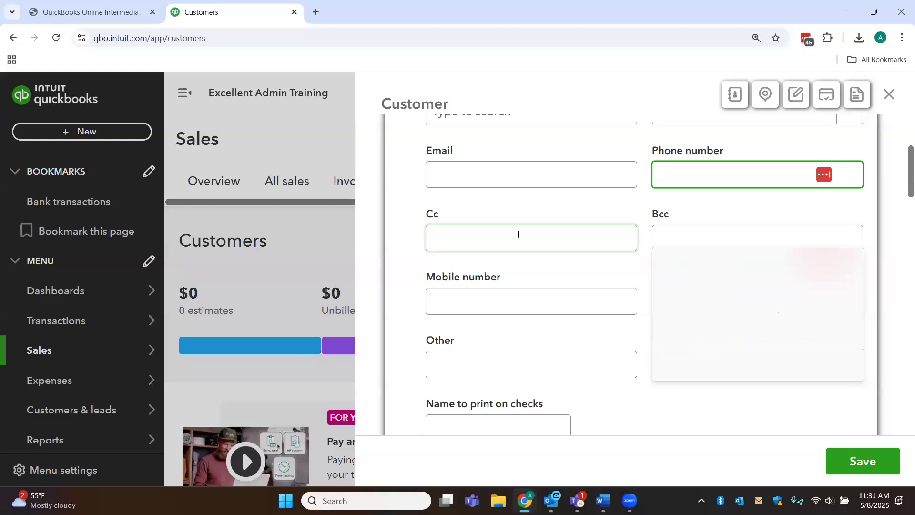
click(693, 229)
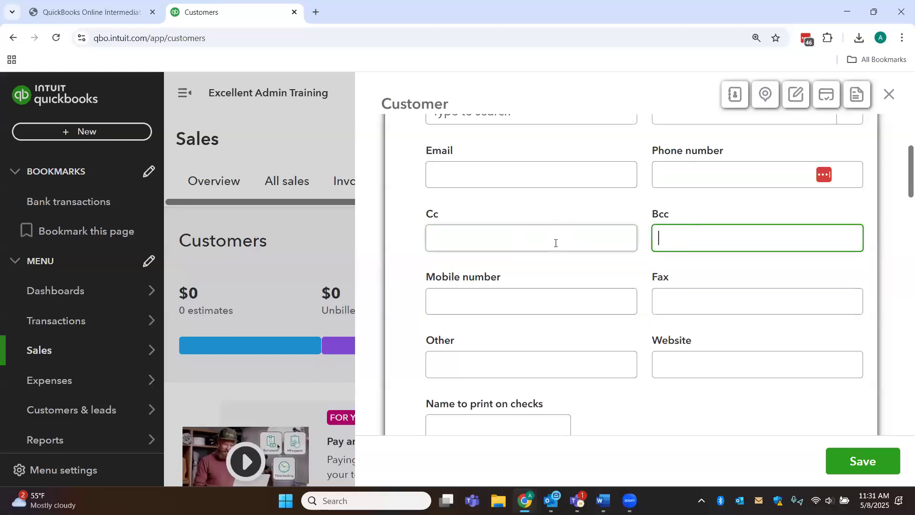
scroll(693, 240, down, 8)
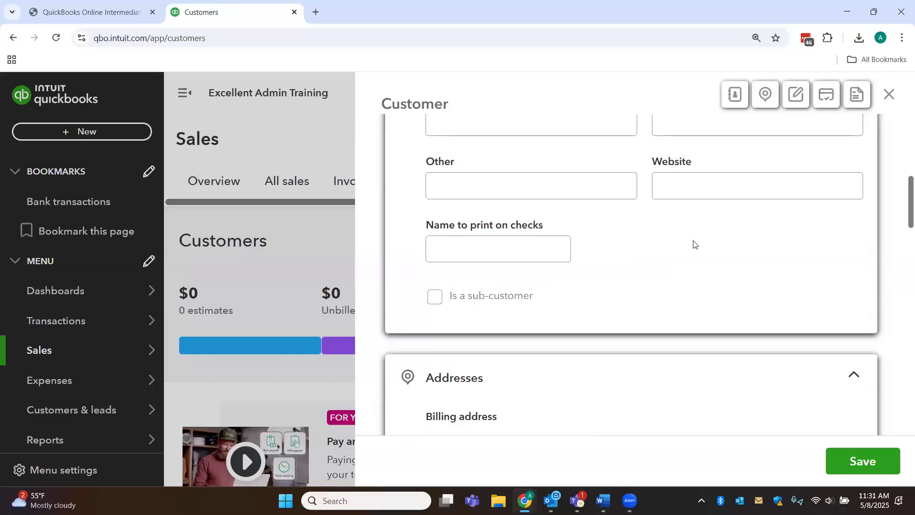
scroll(696, 244, down, 10)
click(521, 176)
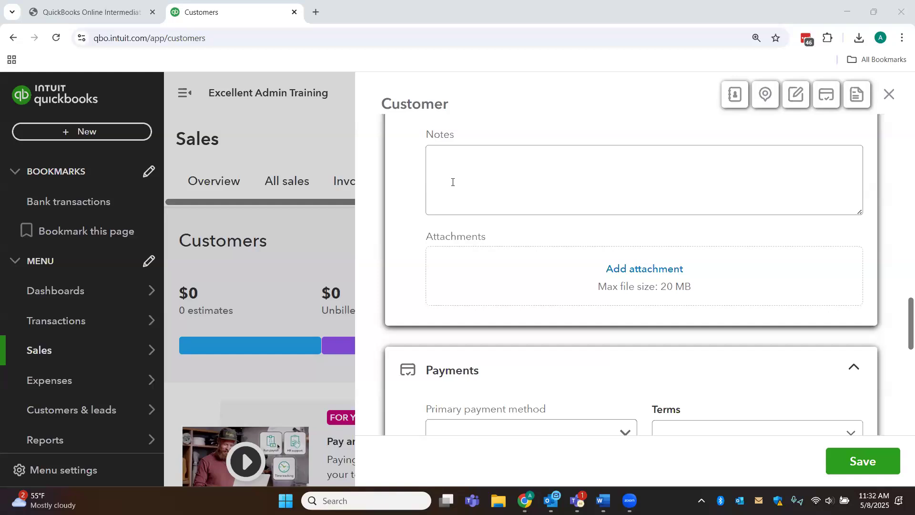
click(52, 315)
click(530, 312)
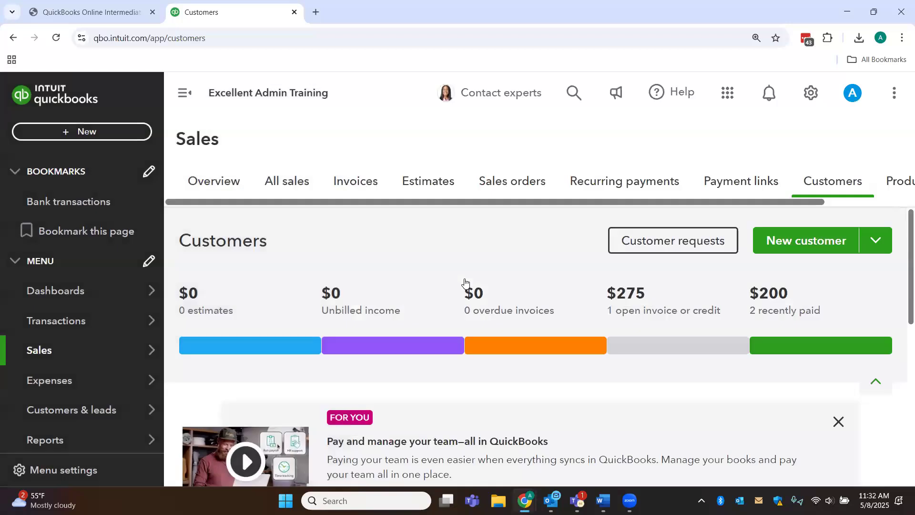
- Confirm the 03/27/2025 Bill Pay Billandpay bank transaction in the Operating (2851) account with the category Payroll Processing Fee
click(56, 321)
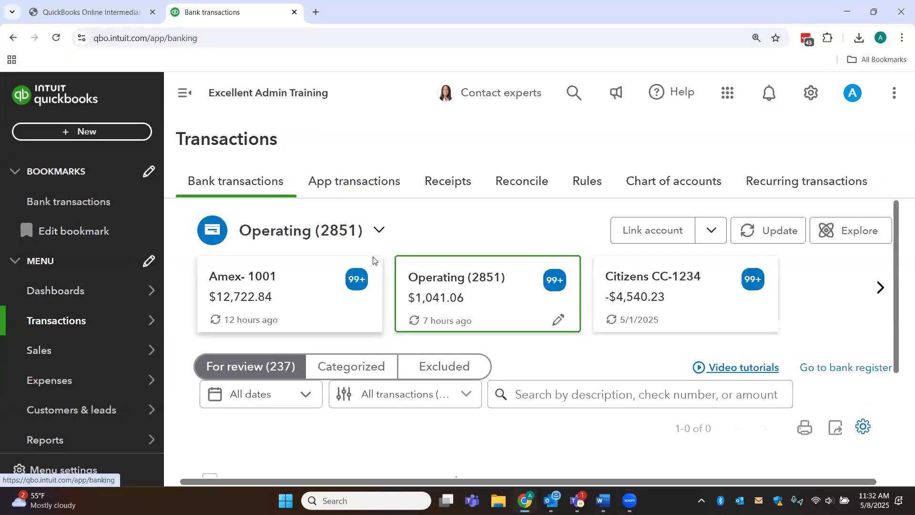
scroll(593, 300, down, 5)
scroll(593, 300, down, 2)
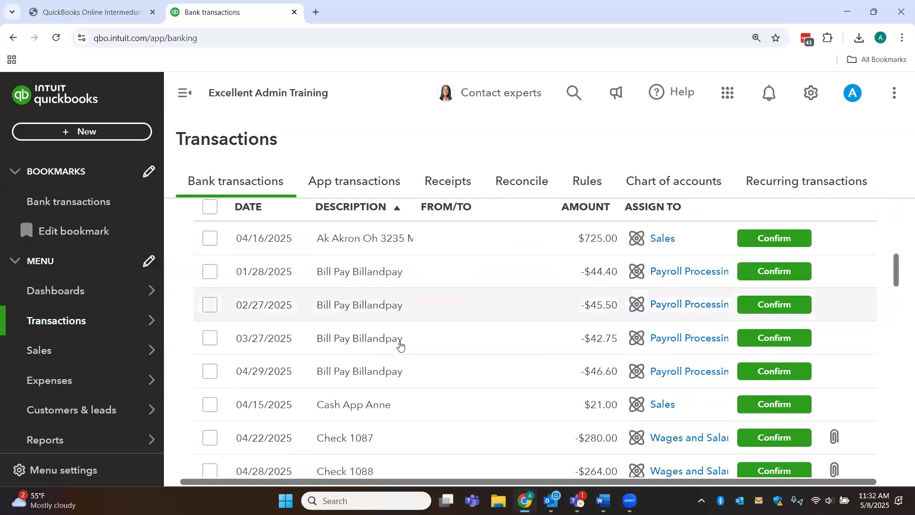
click(357, 338)
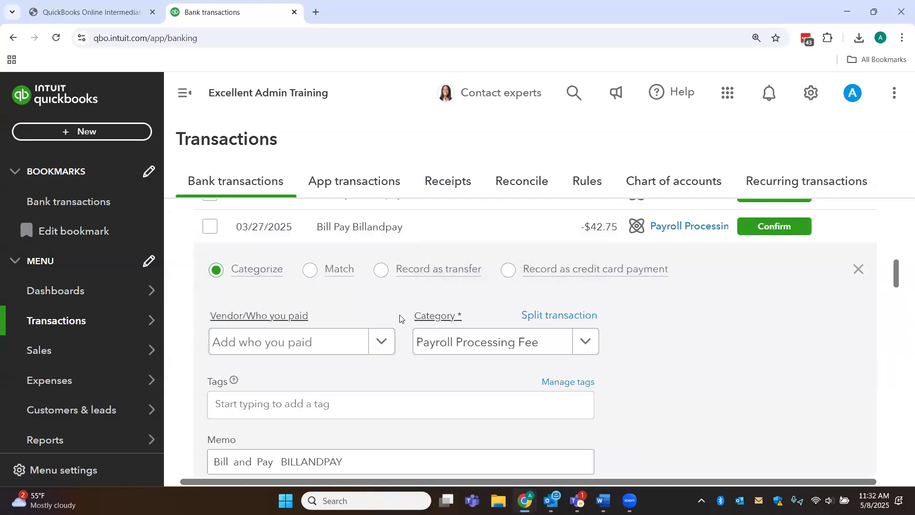
scroll(500, 351, down, 4)
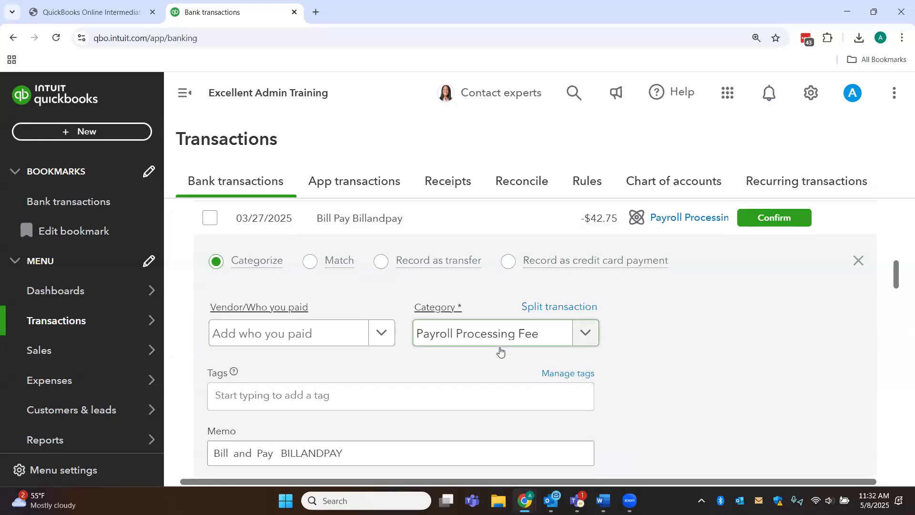
click(825, 343)
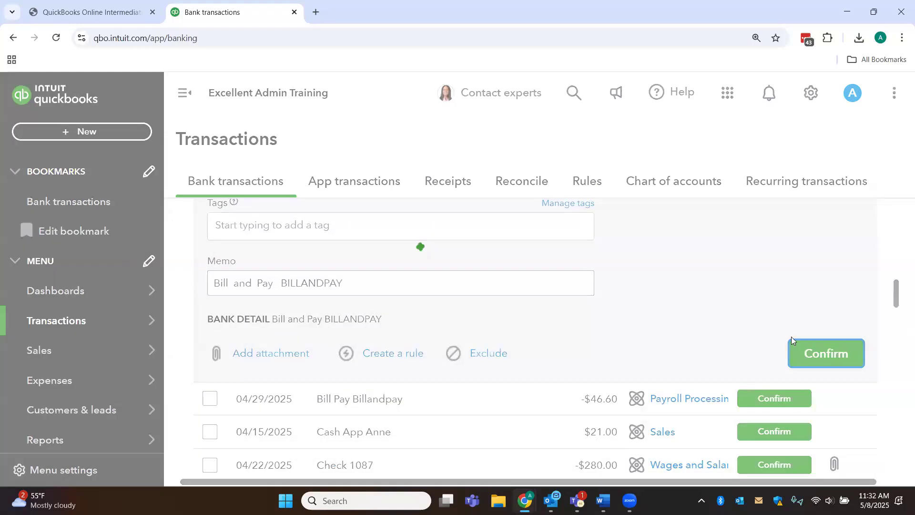
- Open the bank register of the Operating (2851) account and find the 03/27/2025 Payroll Processing Fee expense
scroll(782, 305, up, 11)
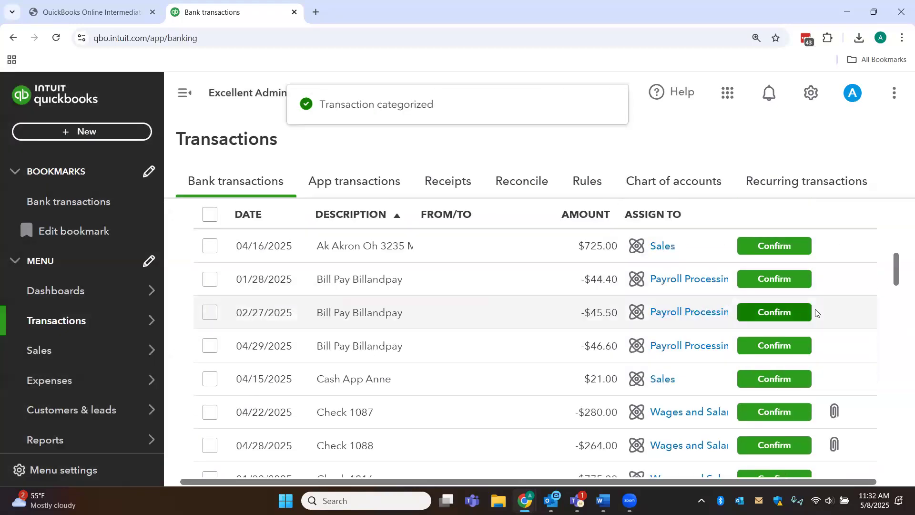
click(874, 341)
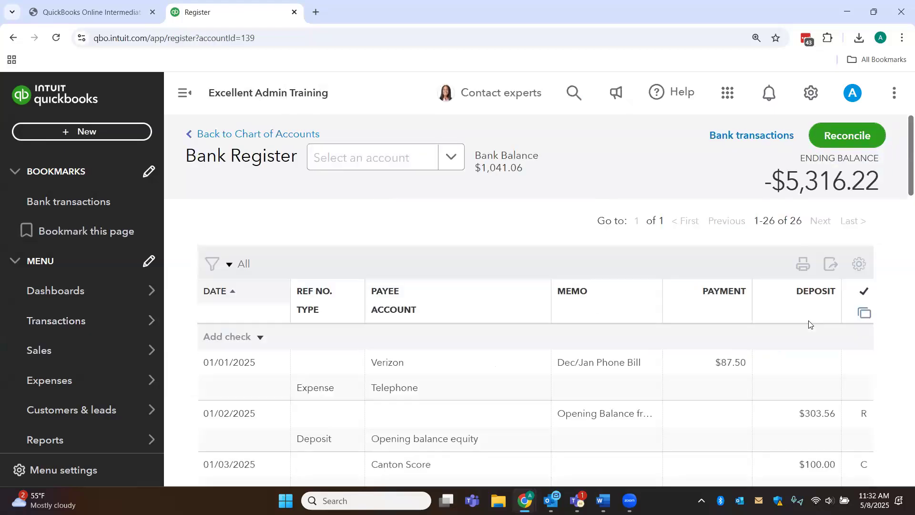
scroll(601, 347, down, 7)
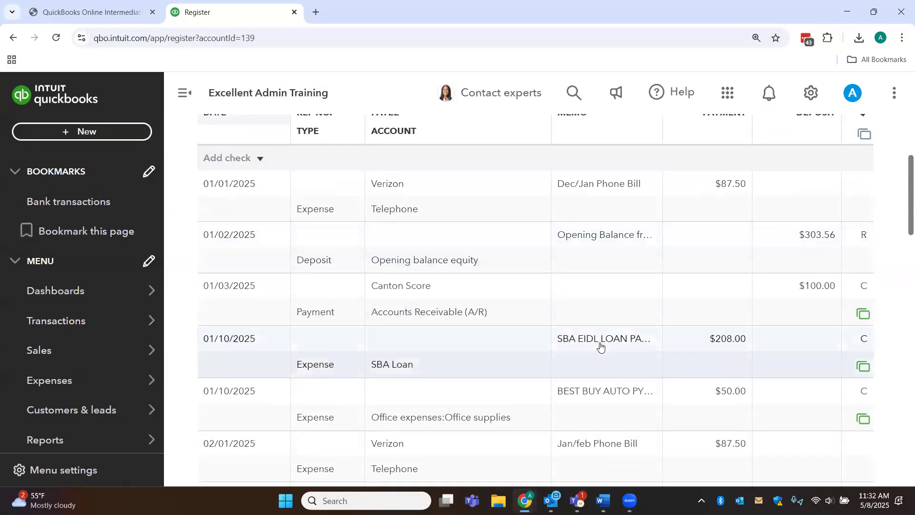
scroll(504, 355, down, 6)
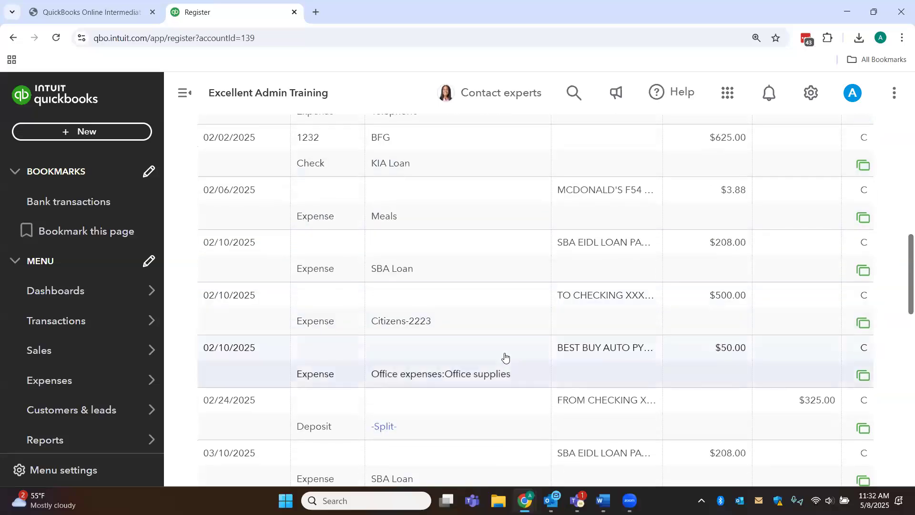
scroll(504, 356, down, 5)
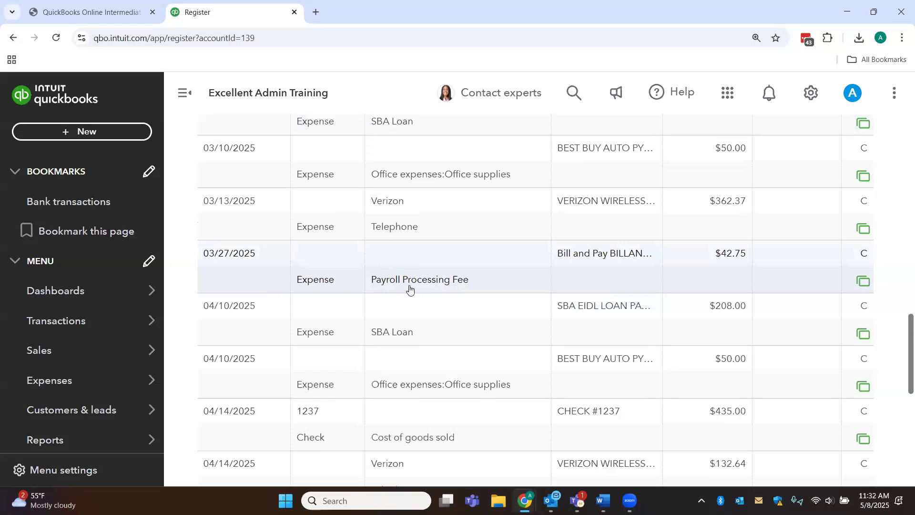
- Open the 03/27/2025 Payroll Processing Fee expense in full, review its payee, category line and memo, and close it unsaved
click(437, 261)
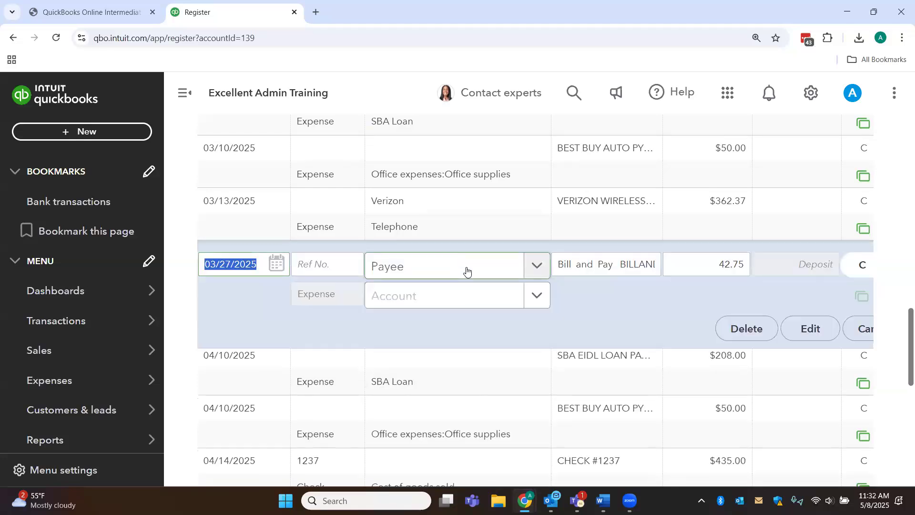
click(820, 328)
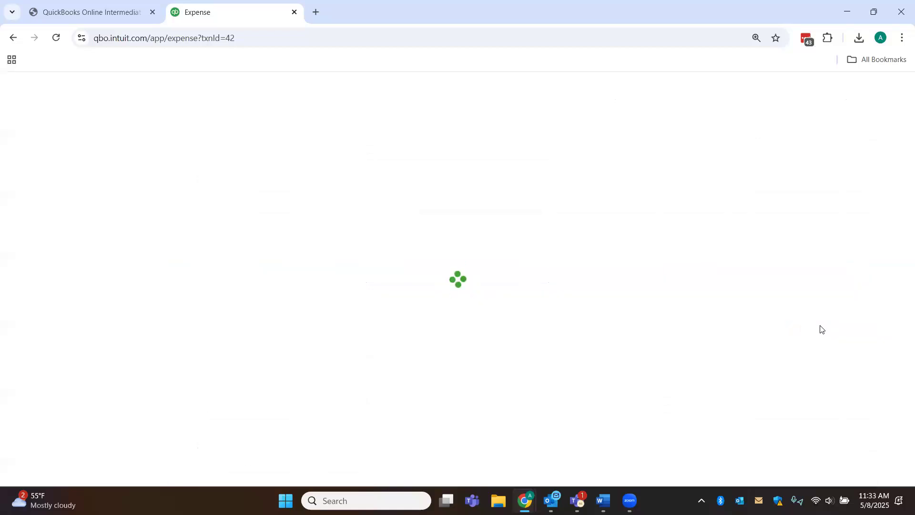
scroll(589, 285, down, 6)
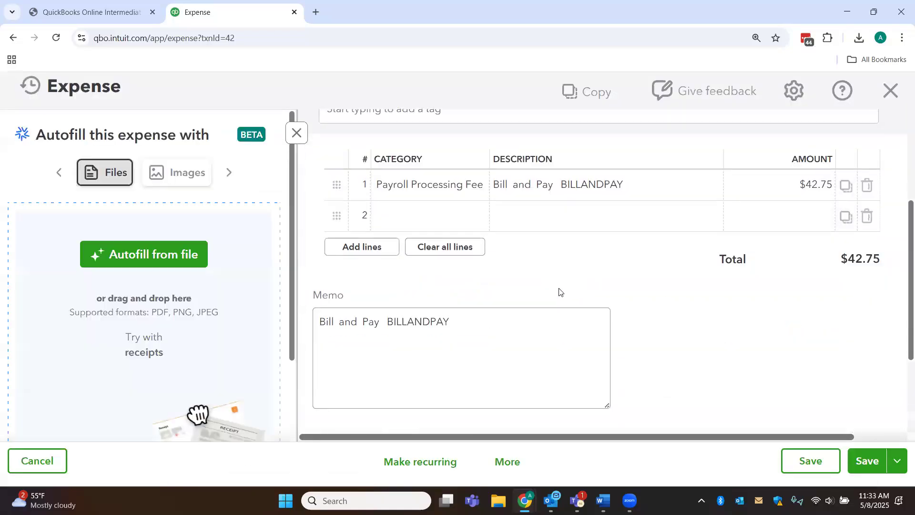
drag(473, 172, 322, 198)
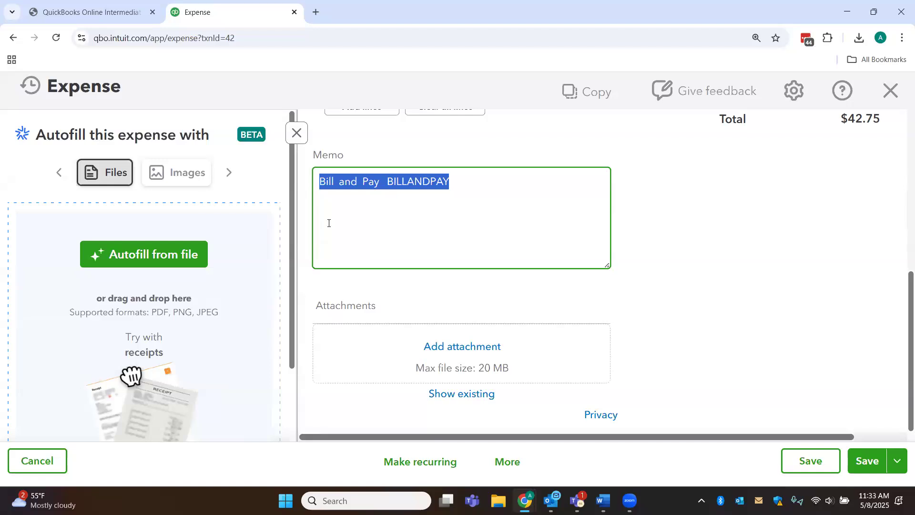
scroll(499, 237, up, 8)
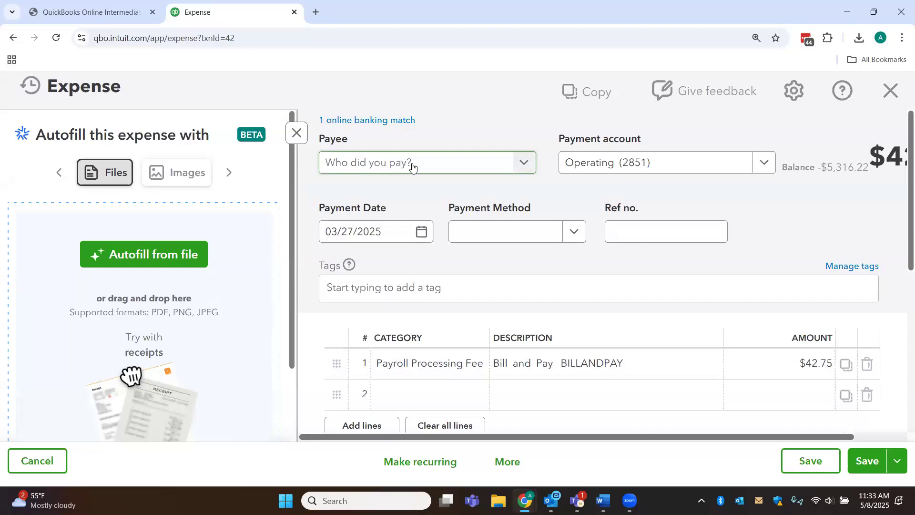
scroll(412, 166, down, 4)
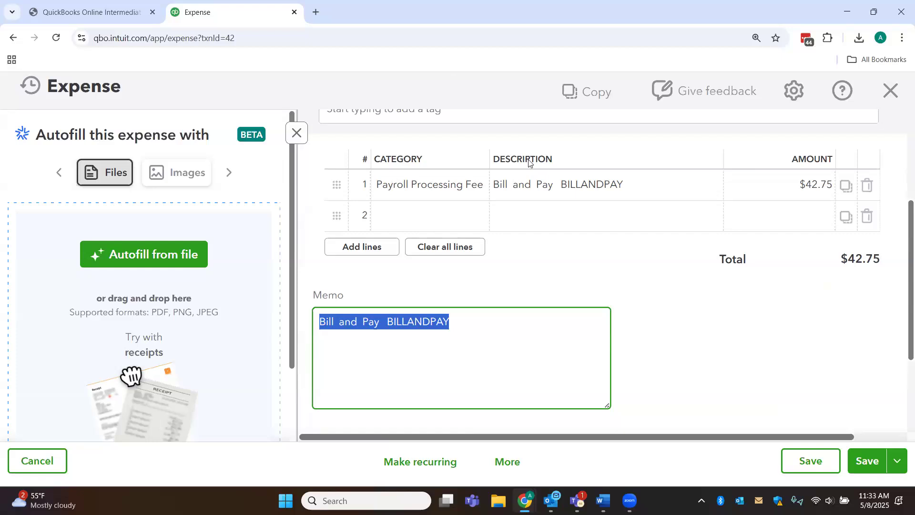
scroll(517, 195, up, 4)
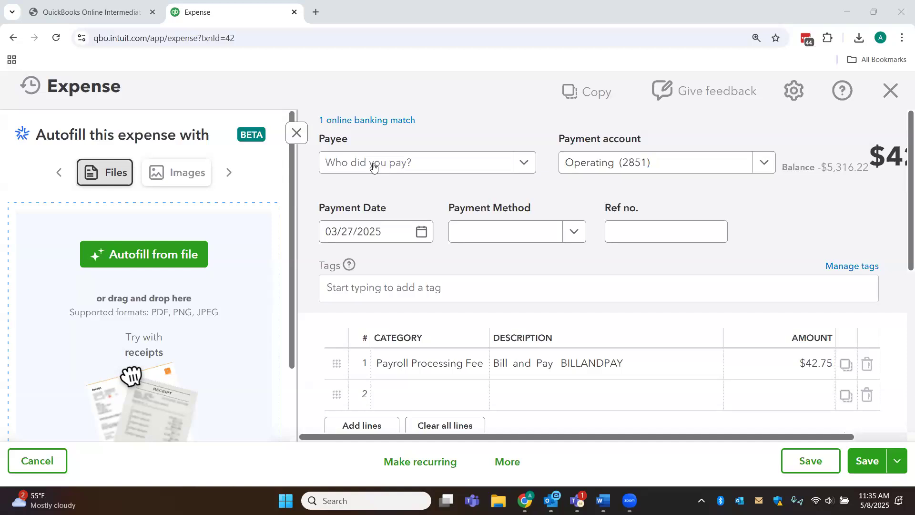
click(890, 91)
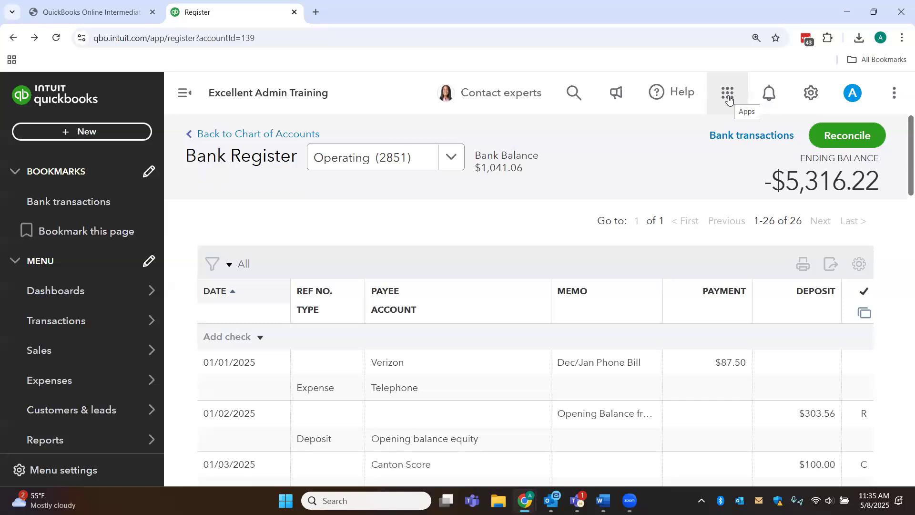
- Open the app finder from the connected apps overview and browse the recommended and free QuickBooks apps
click(728, 100)
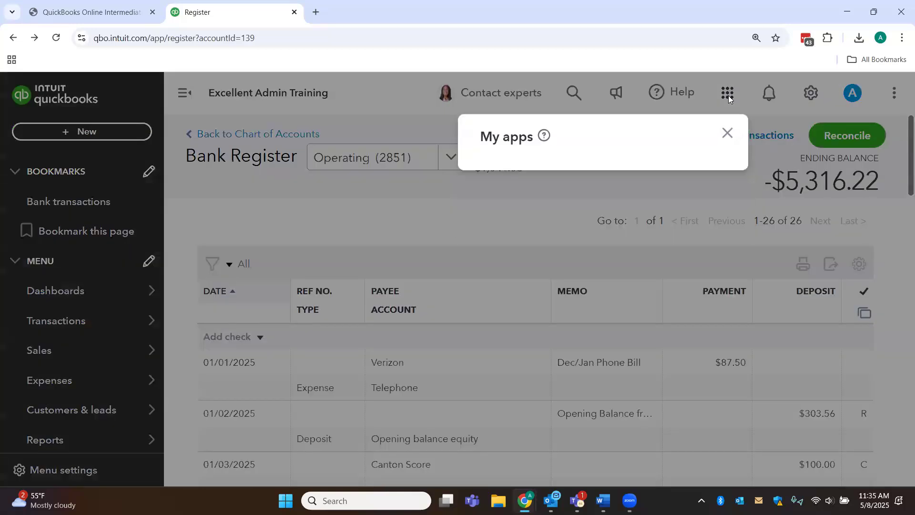
scroll(590, 253, down, 2)
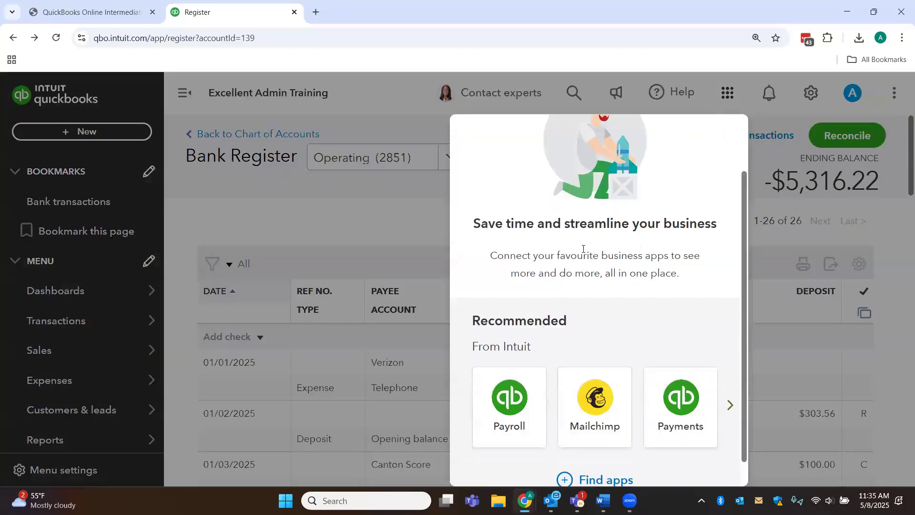
click(597, 463)
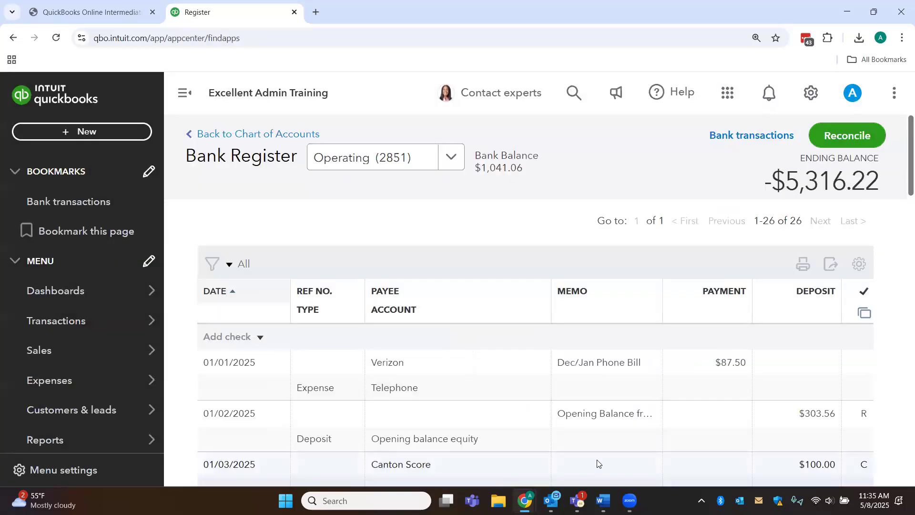
scroll(553, 334, down, 15)
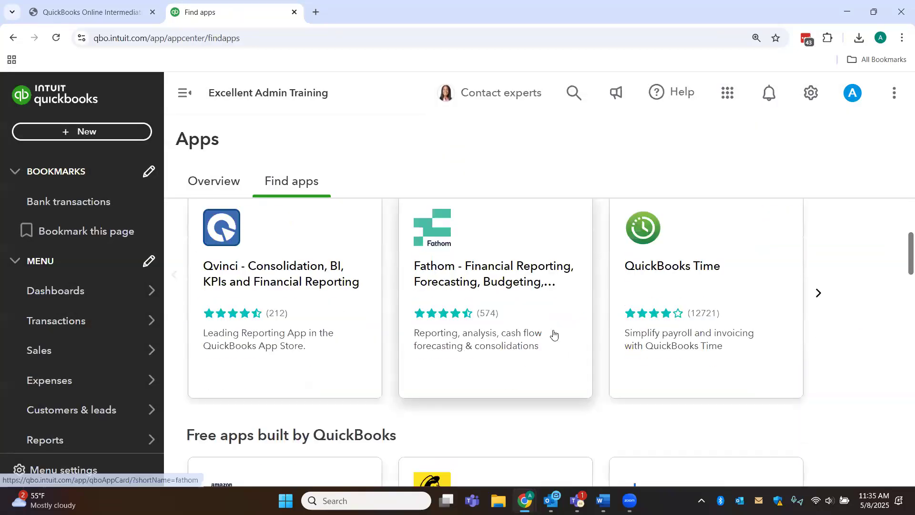
scroll(552, 334, up, 10)
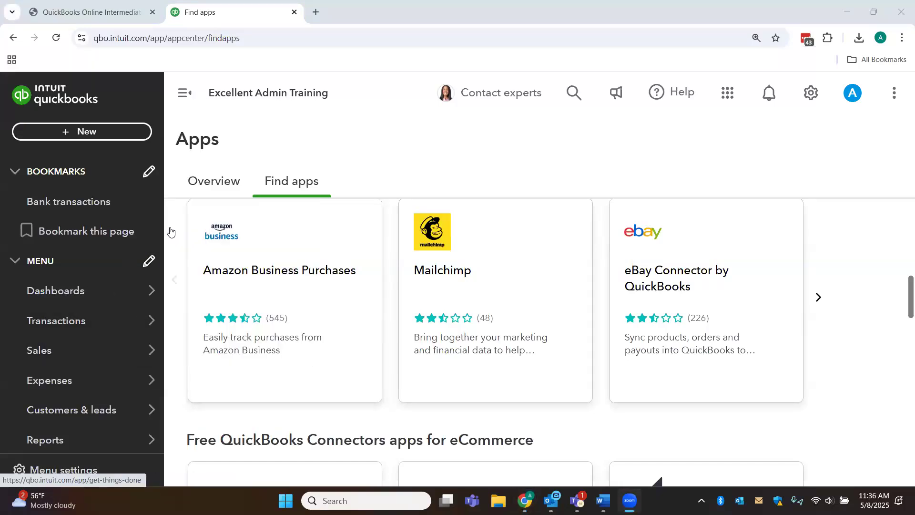
- Go to the customer list in the sales area and view the actions available for the first customer
mouse_move(82, 349)
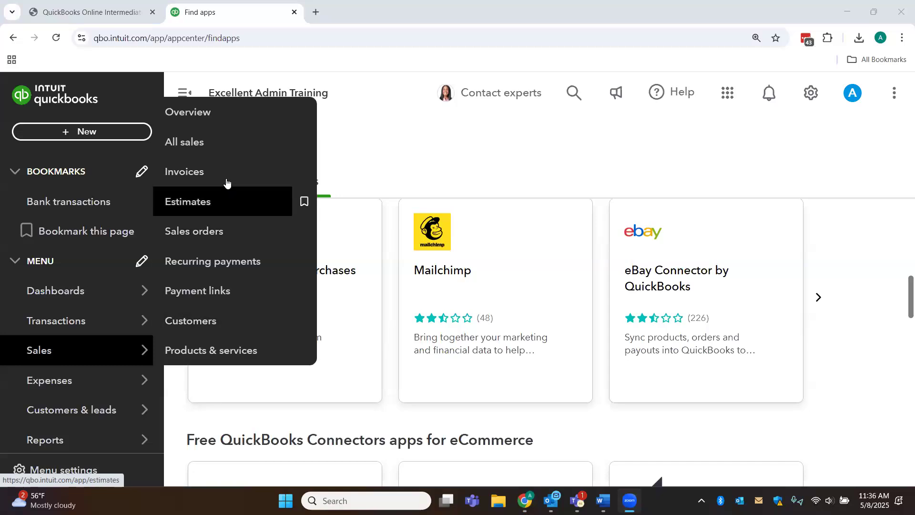
click(242, 181)
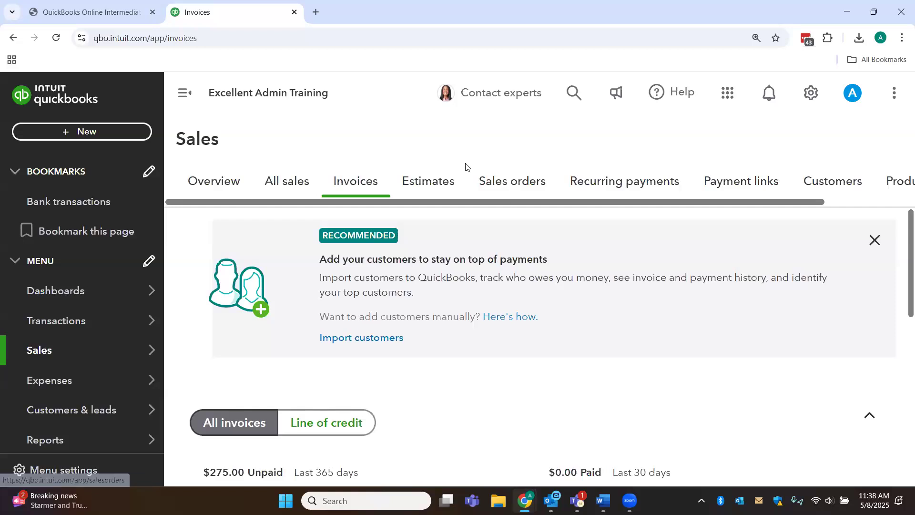
click(842, 183)
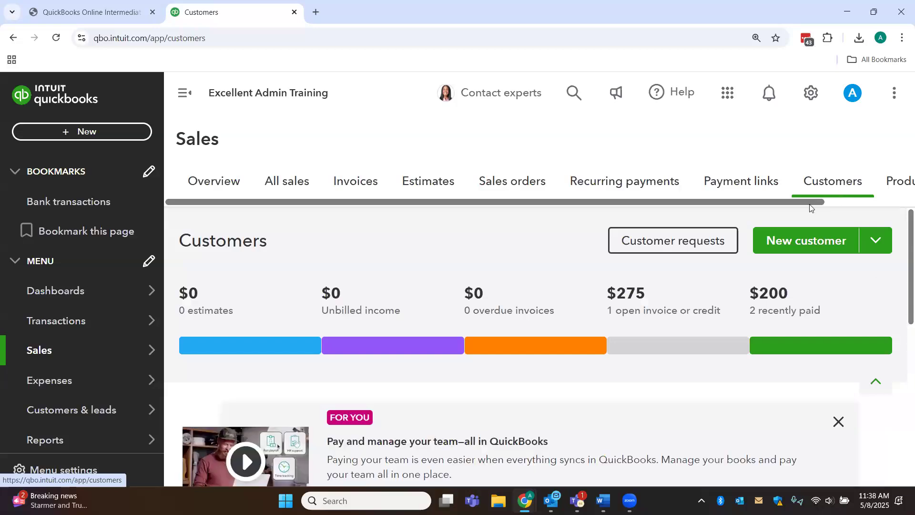
scroll(759, 244, down, 5)
scroll(758, 244, down, 3)
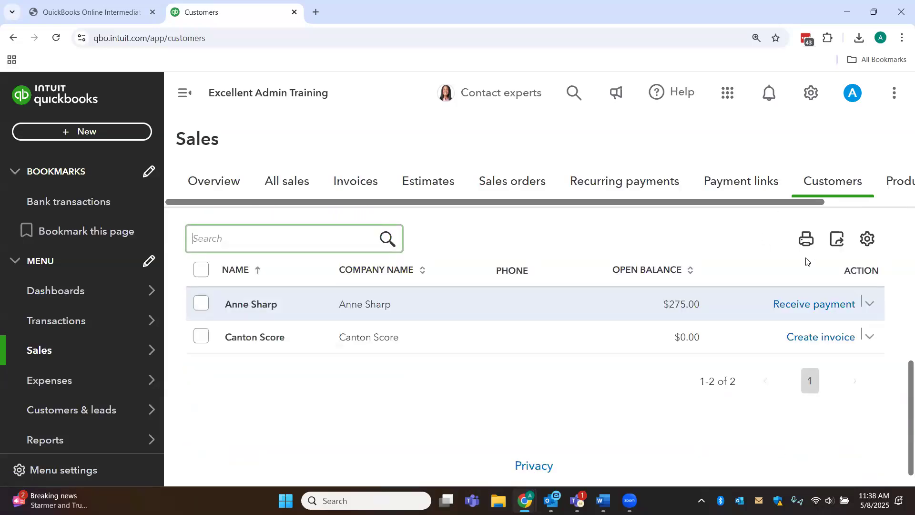
click(868, 305)
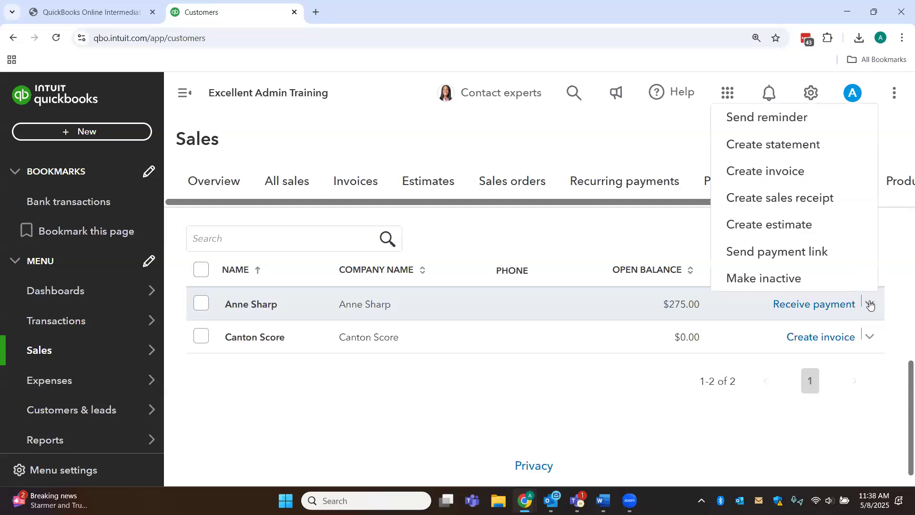
- Open the customer with the $275.00 open balance and open invoice 1004 for editing
click(666, 297)
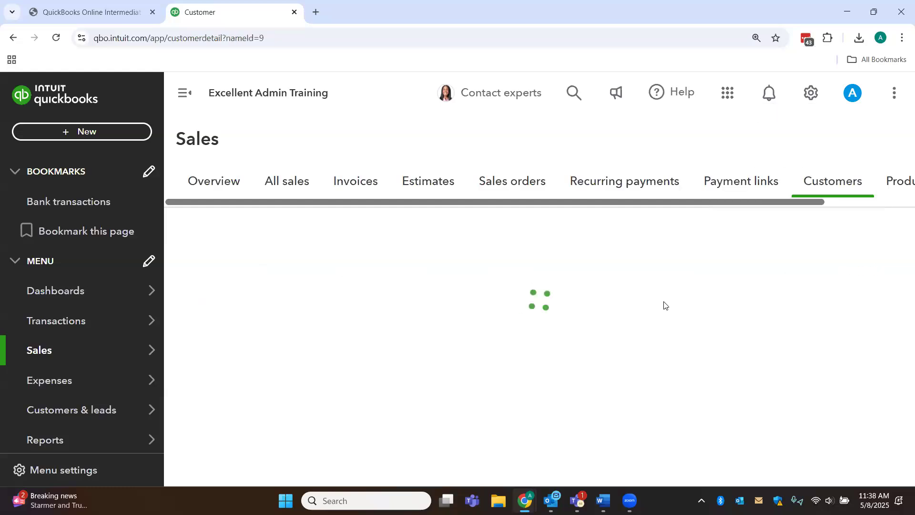
scroll(664, 303, down, 8)
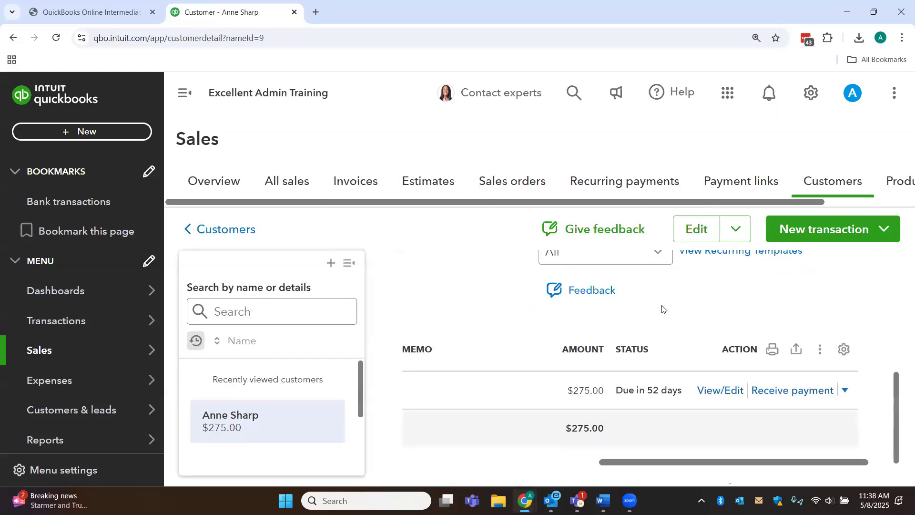
click(587, 339)
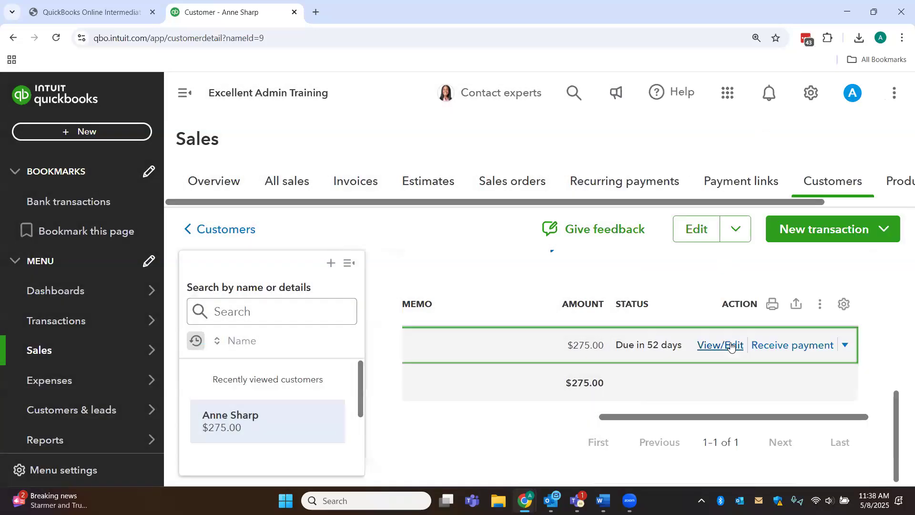
click(731, 344)
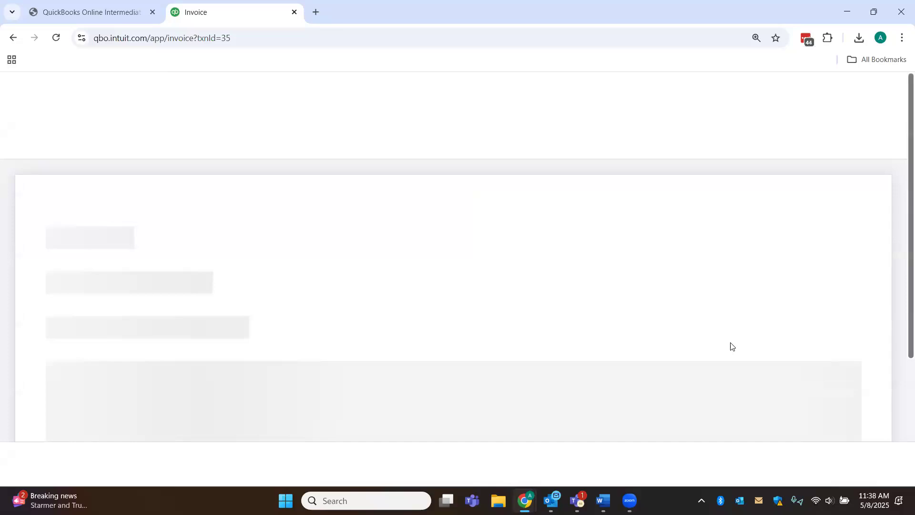
- On the second line of invoice 1004, start adding a new product/service named Bad Debt
scroll(700, 323, down, 4)
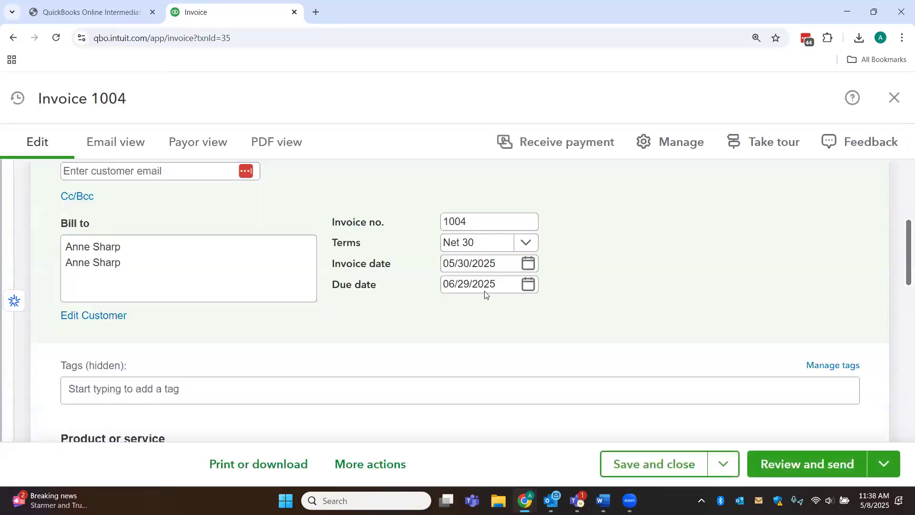
scroll(485, 295, down, 3)
click(215, 370)
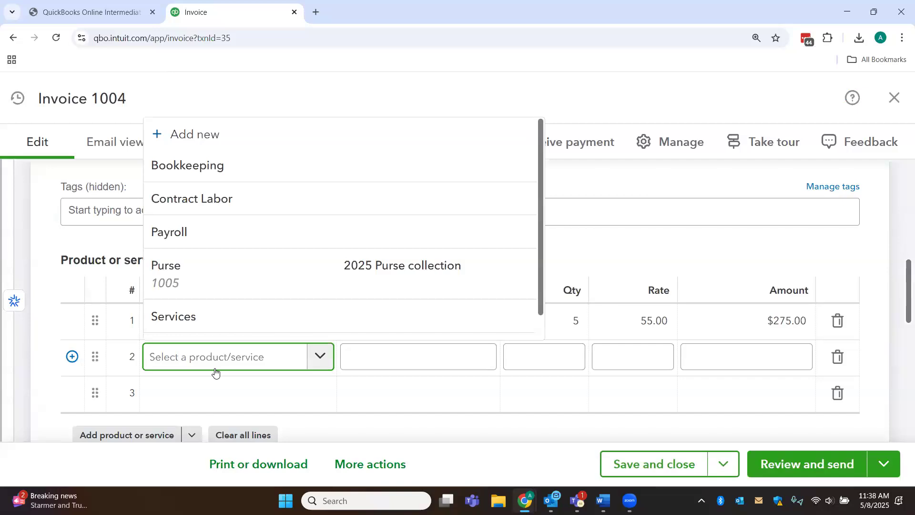
text(Bad )
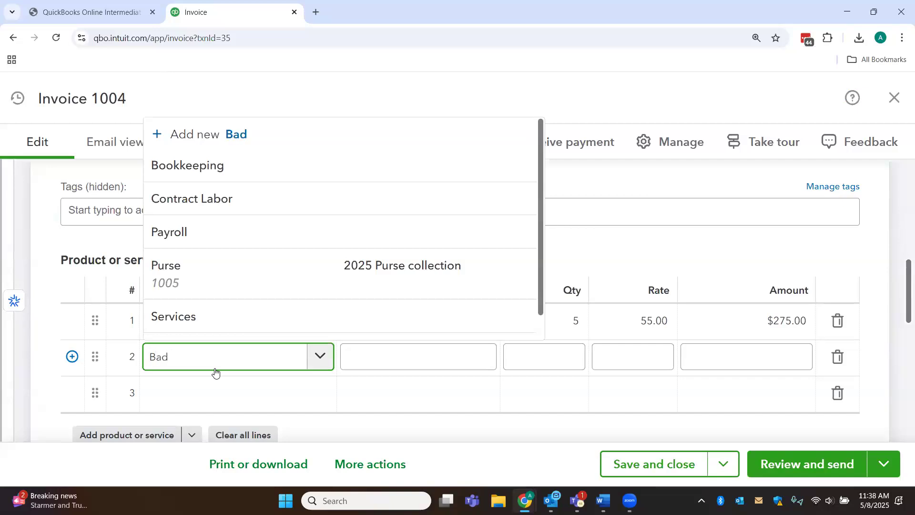
text(Debt)
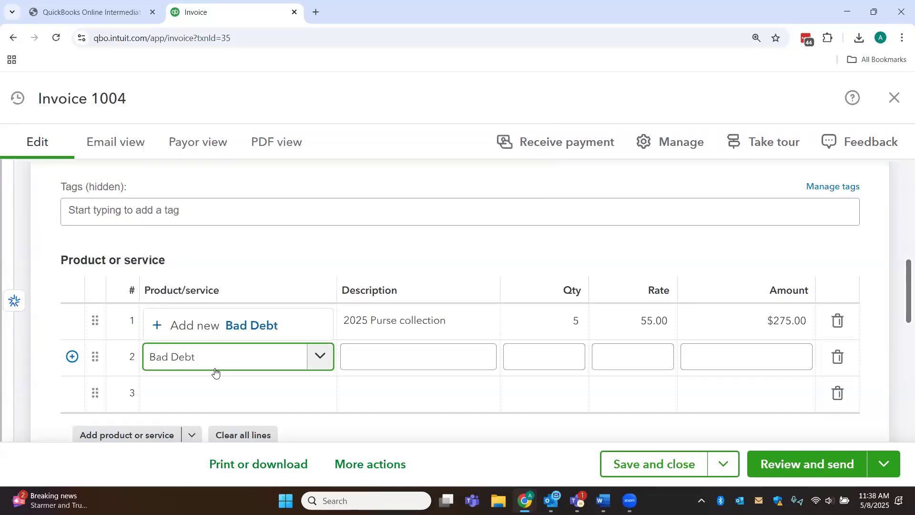
click(219, 326)
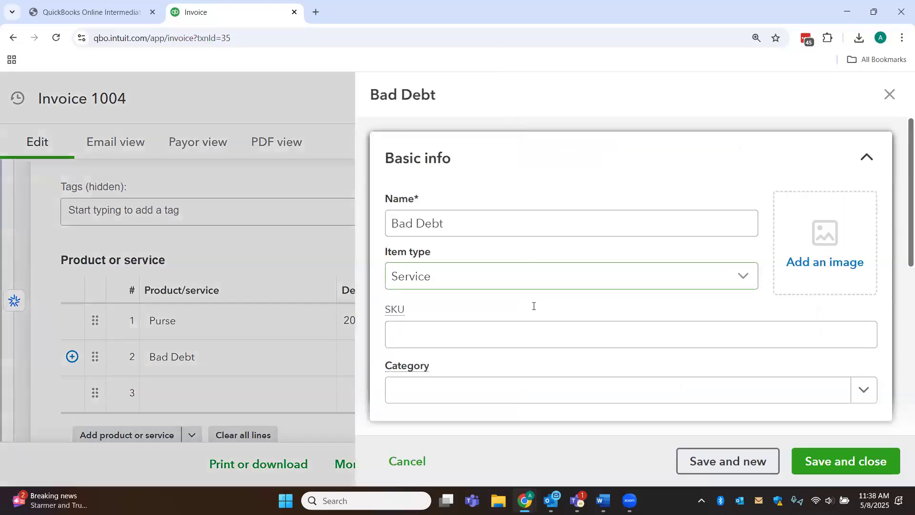
- Assign the Discounts given income account to the new Bad Debt service and save it
scroll(535, 307, down, 5)
click(714, 363)
text(Discount)
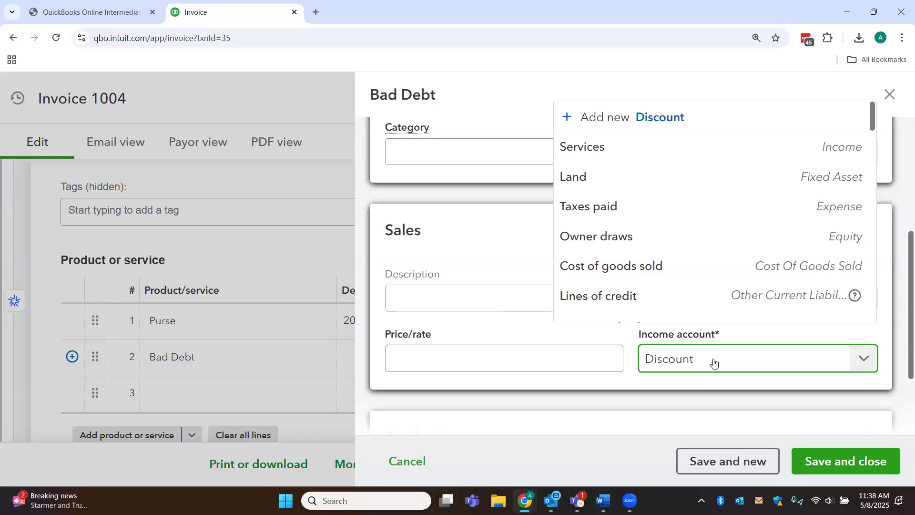
click(721, 315)
click(840, 469)
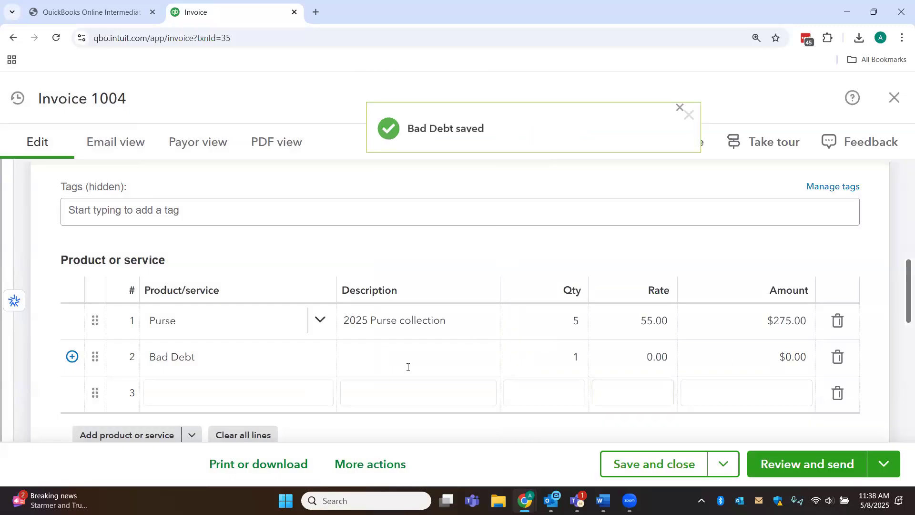
- Enter an amount of -275 on the Bad Debt line, then save and close invoice 1004
click(408, 364)
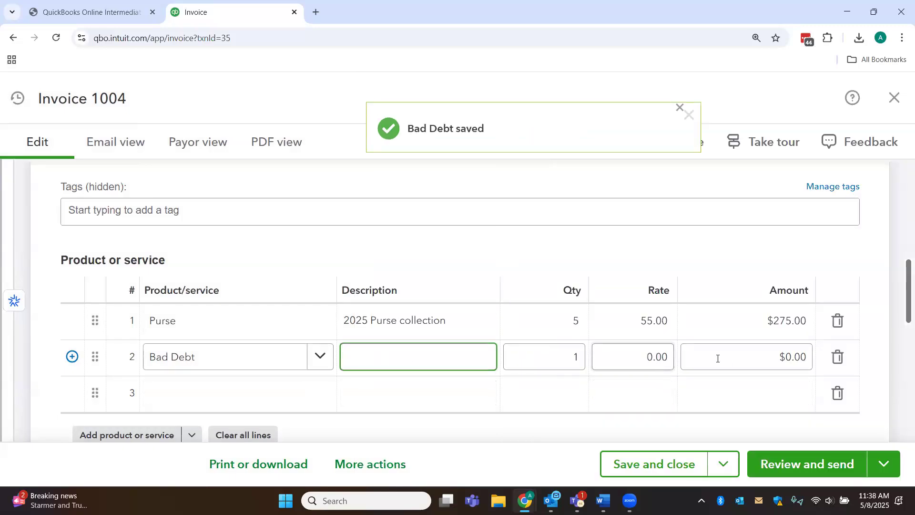
click(747, 356)
text(-275)
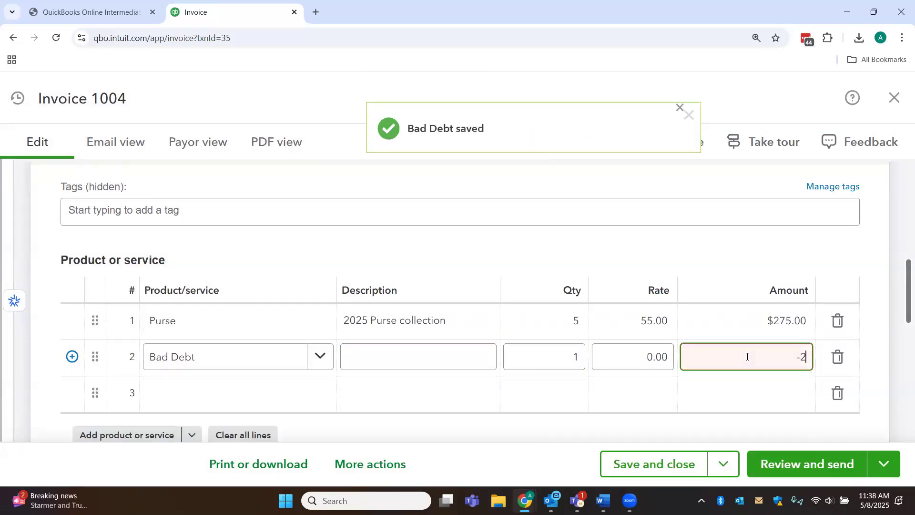
click(751, 391)
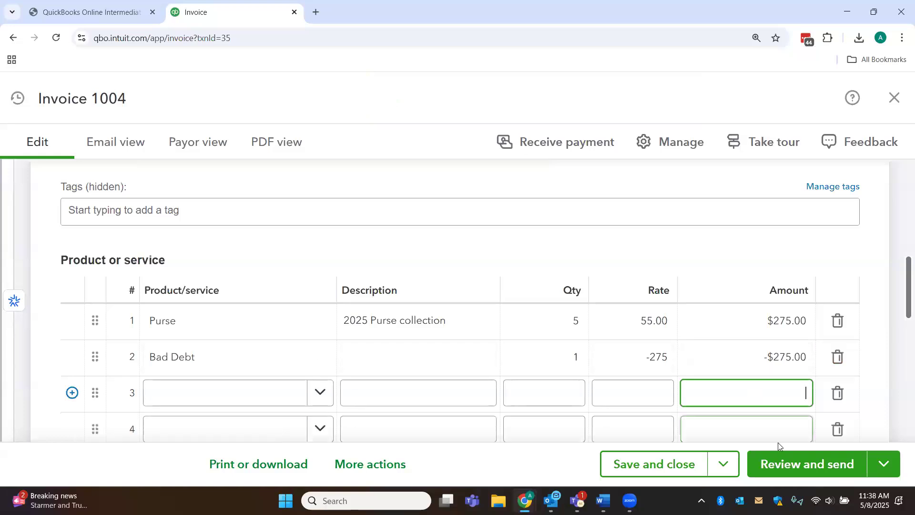
click(686, 464)
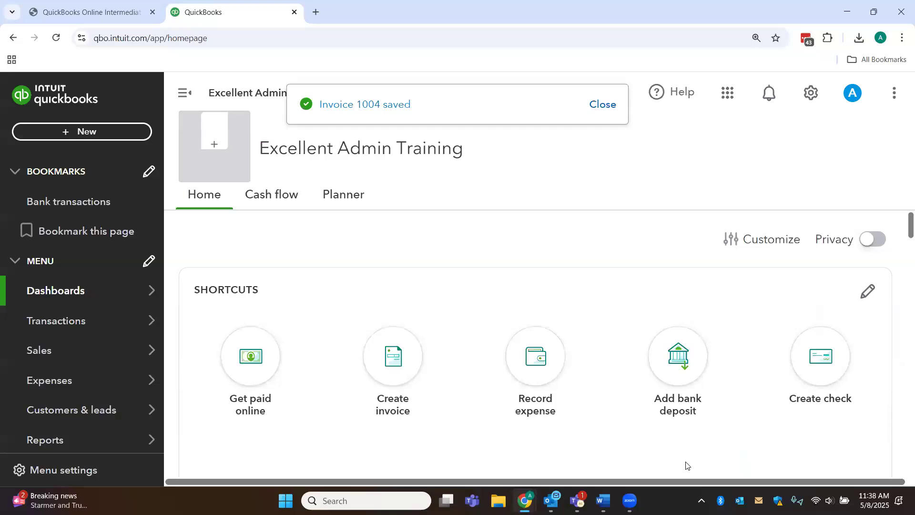
- Return to the sales customer list and check the open balance of the customer billed on invoice 1004
scroll(686, 465, down, 10)
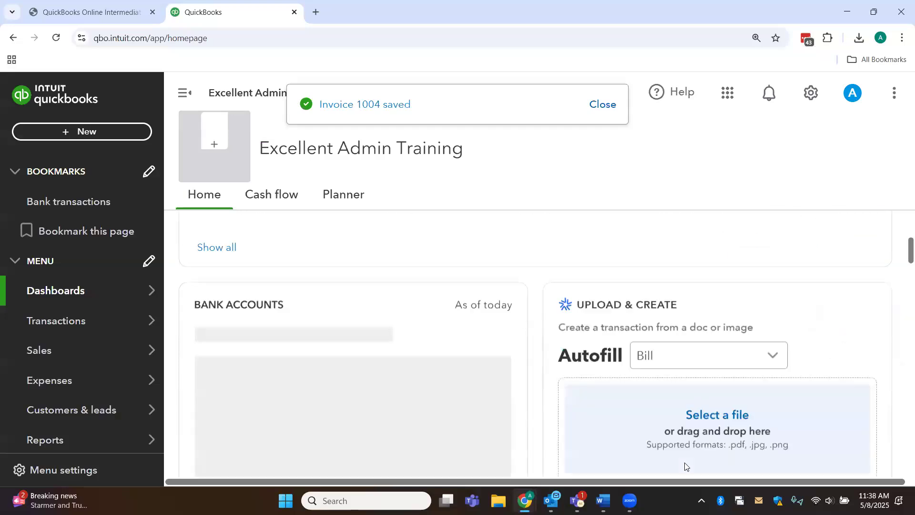
scroll(668, 414, up, 10)
scroll(669, 412, down, 8)
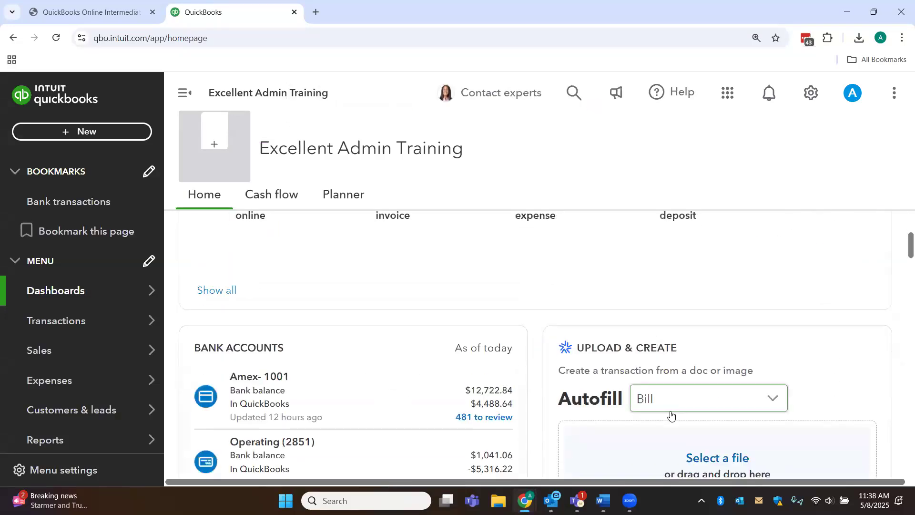
scroll(621, 359, up, 6)
mouse_move(43, 365)
click(89, 356)
scroll(761, 347, down, 6)
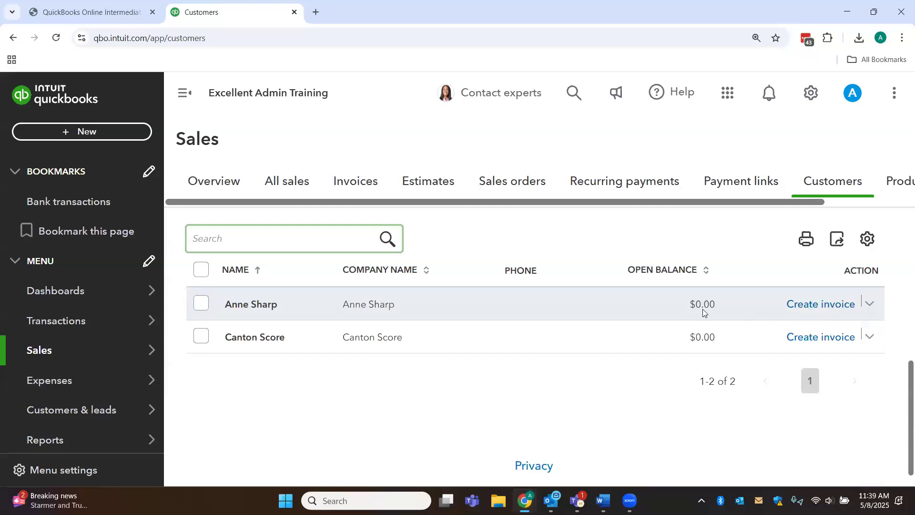
- Reopen invoice 1004 from the first customer's transaction list and bring up its product and service lines
click(669, 310)
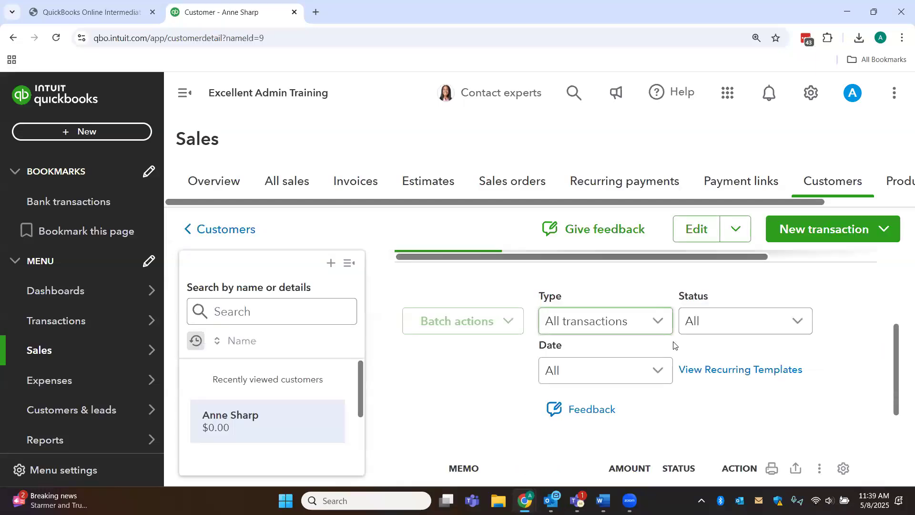
scroll(672, 347, down, 5)
click(587, 352)
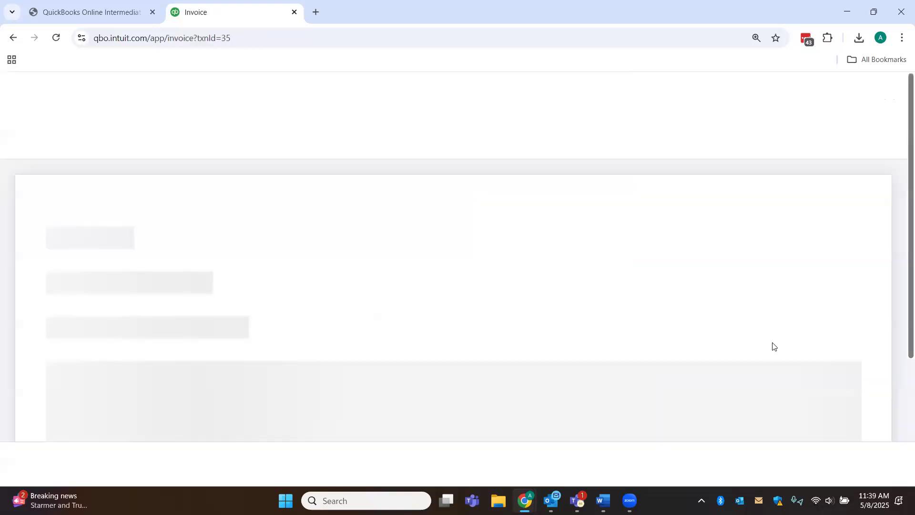
scroll(823, 336, down, 3)
scroll(823, 335, down, 5)
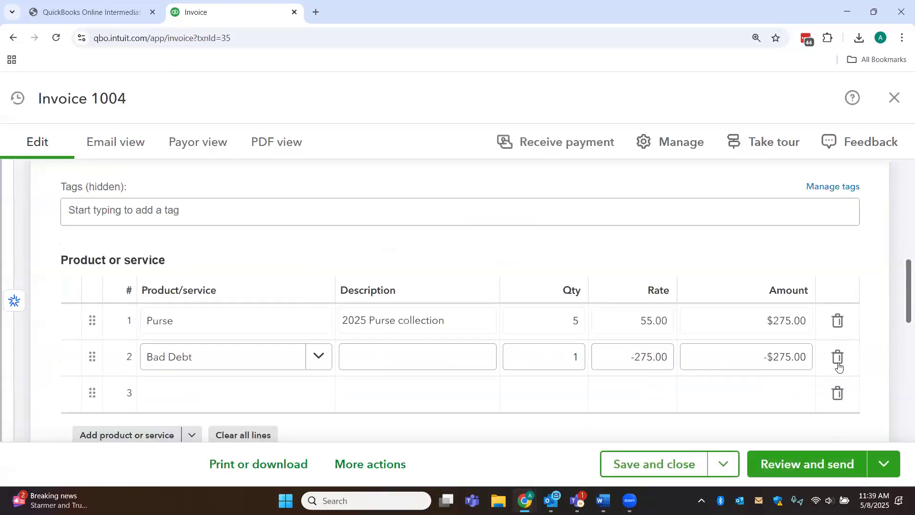
- Delete the Bad Debt line from invoice 1004 and void the invoice
click(838, 357)
scroll(578, 342, down, 10)
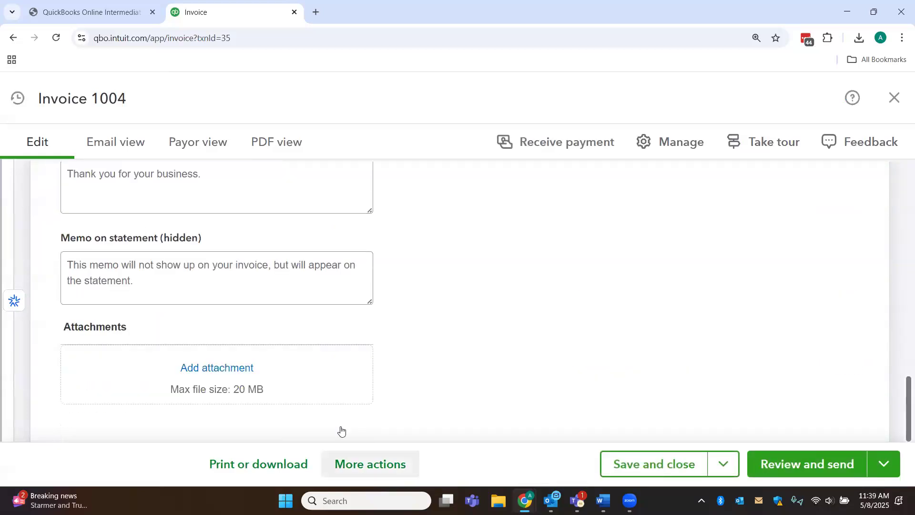
click(353, 465)
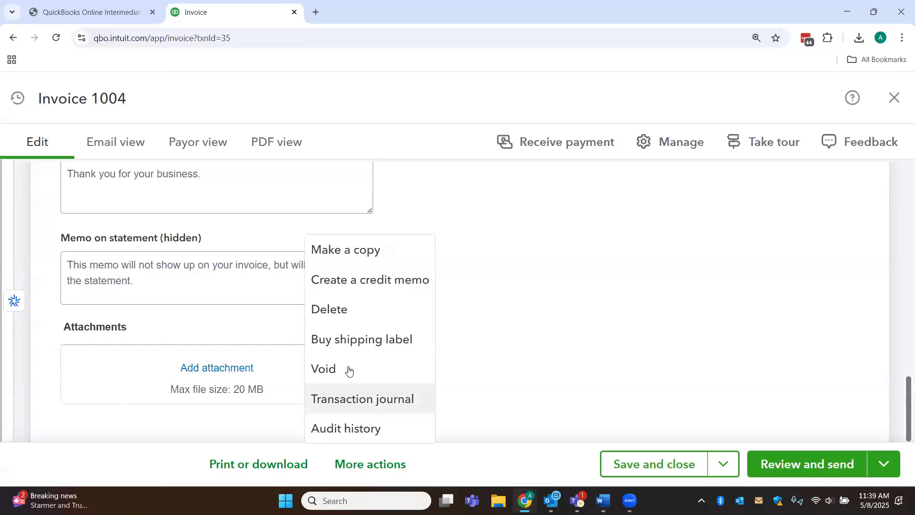
click(351, 370)
click(540, 361)
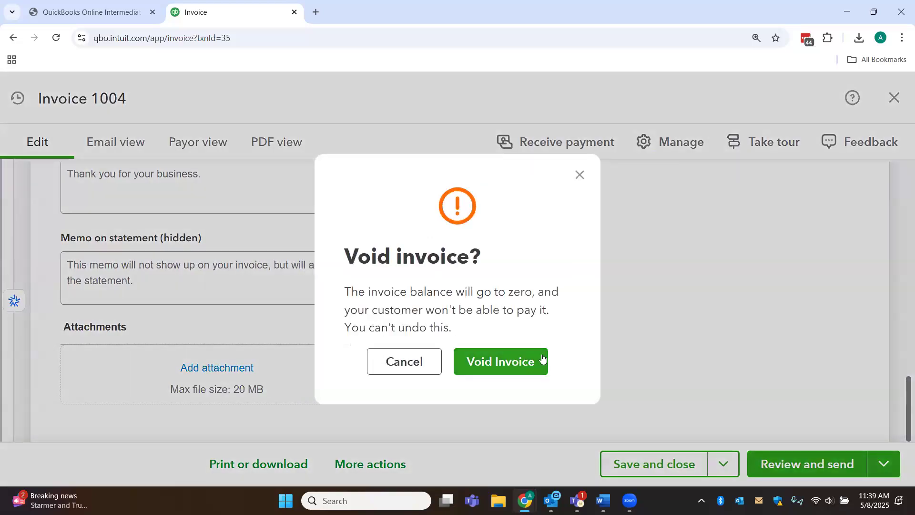
- Open the voided invoice 1004, examine its Purse and Bad Debt lines, and close it without saving
scroll(547, 351, down, 8)
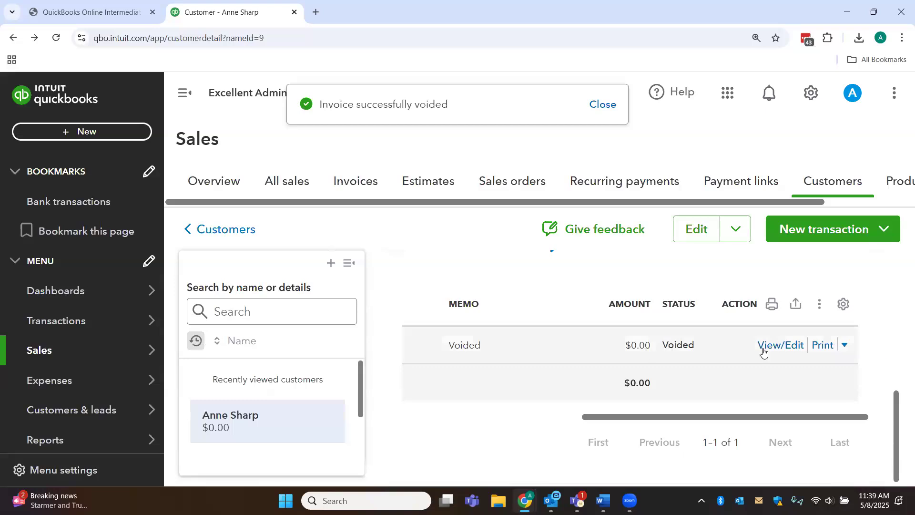
click(764, 352)
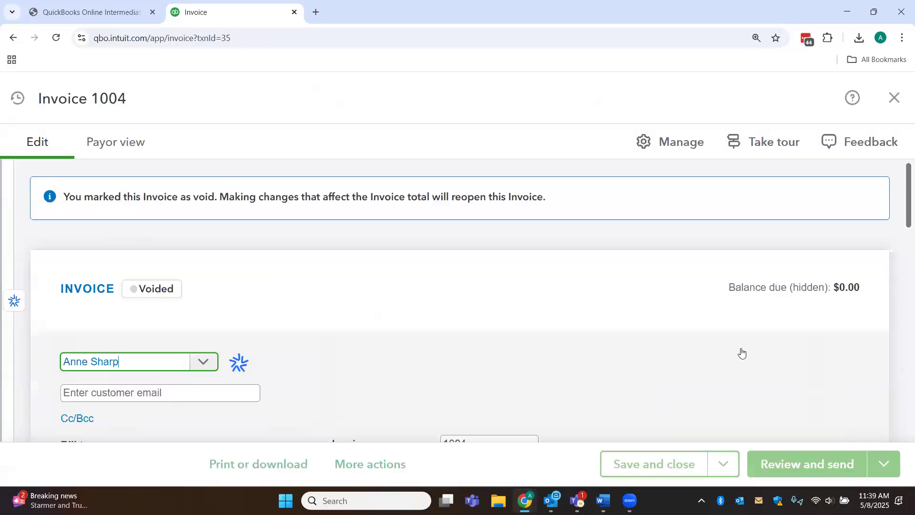
scroll(664, 315, down, 5)
click(422, 332)
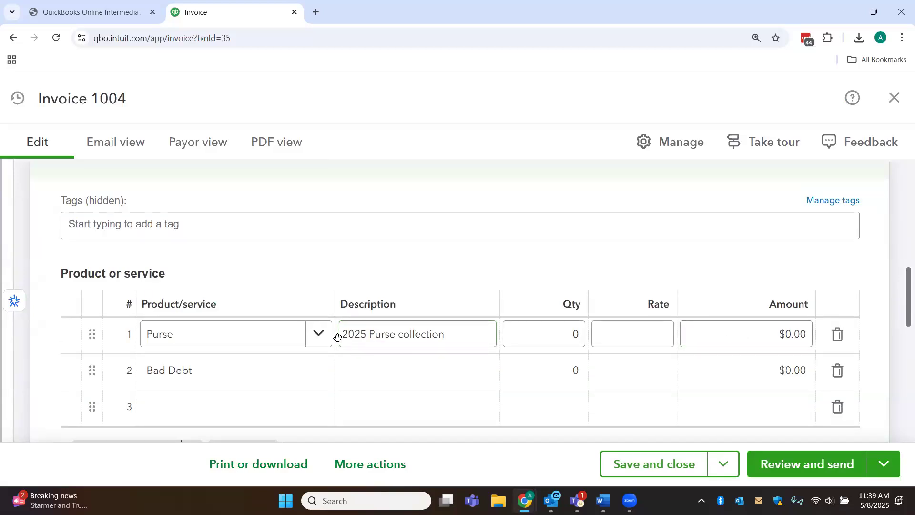
drag(480, 338, 367, 336)
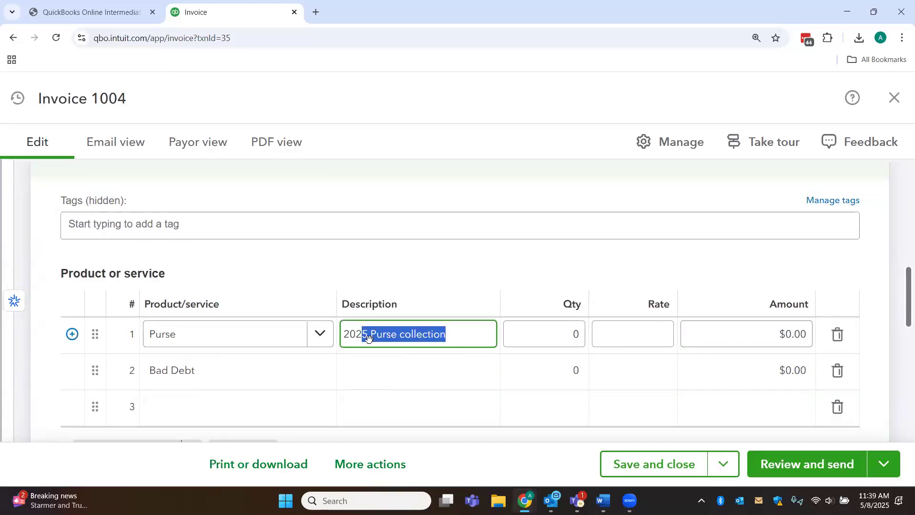
click(694, 346)
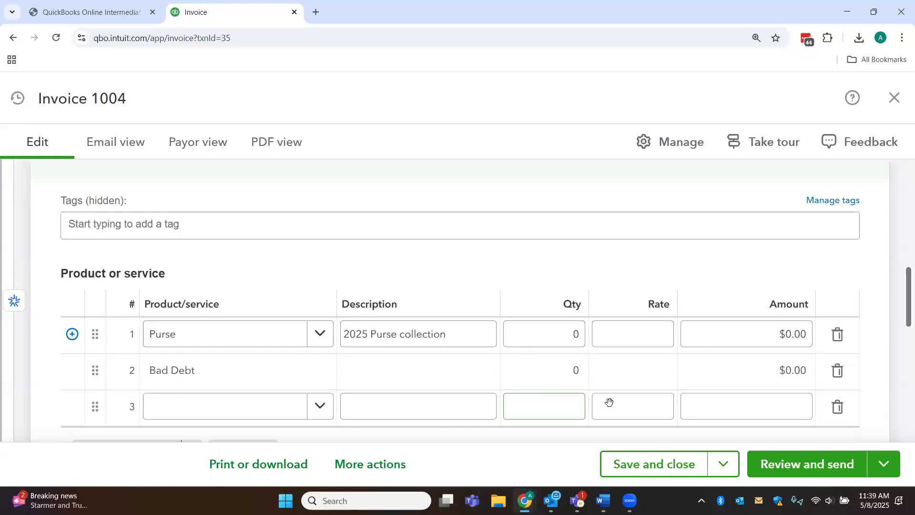
click(786, 357)
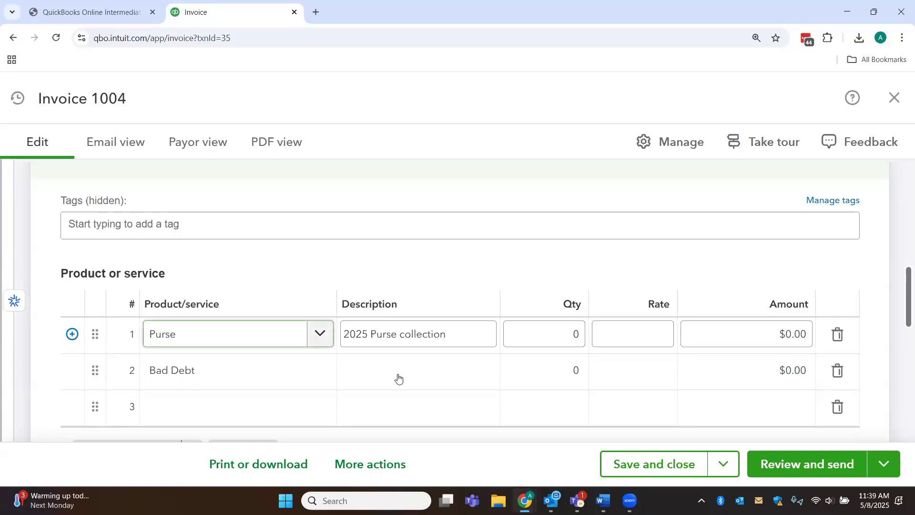
click(470, 380)
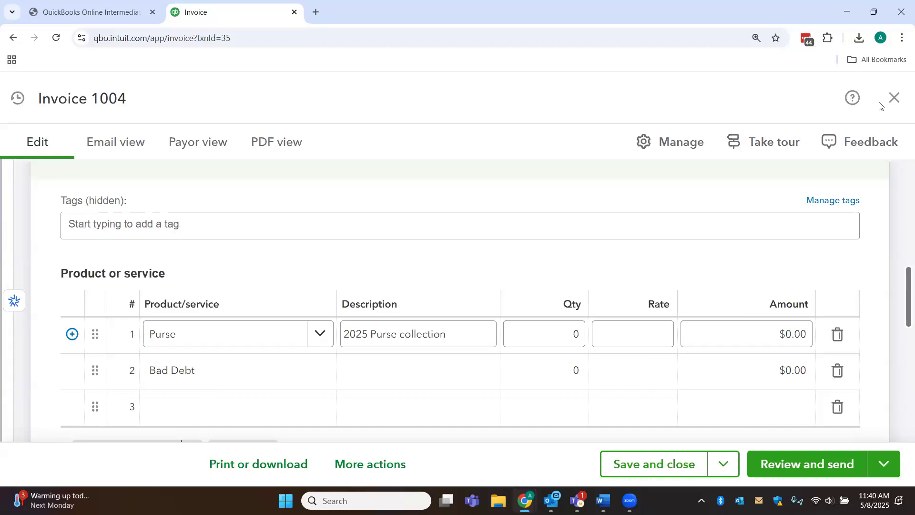
click(894, 97)
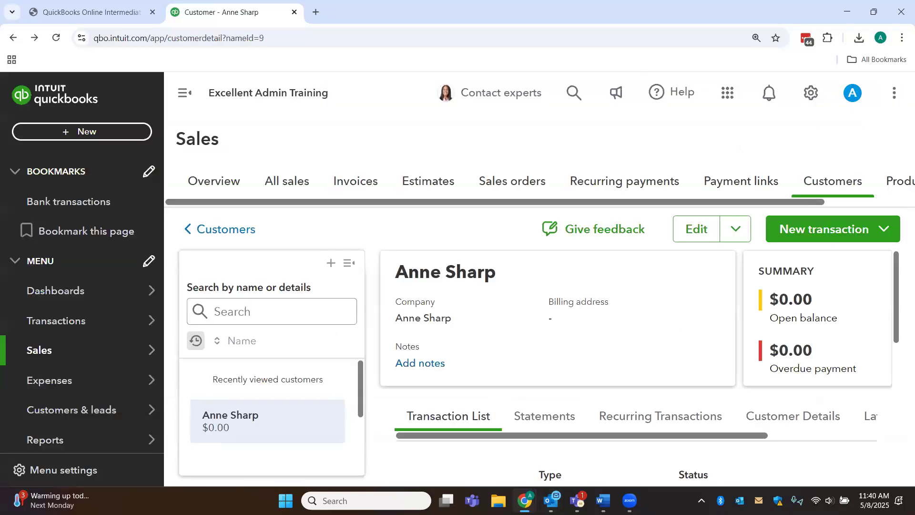